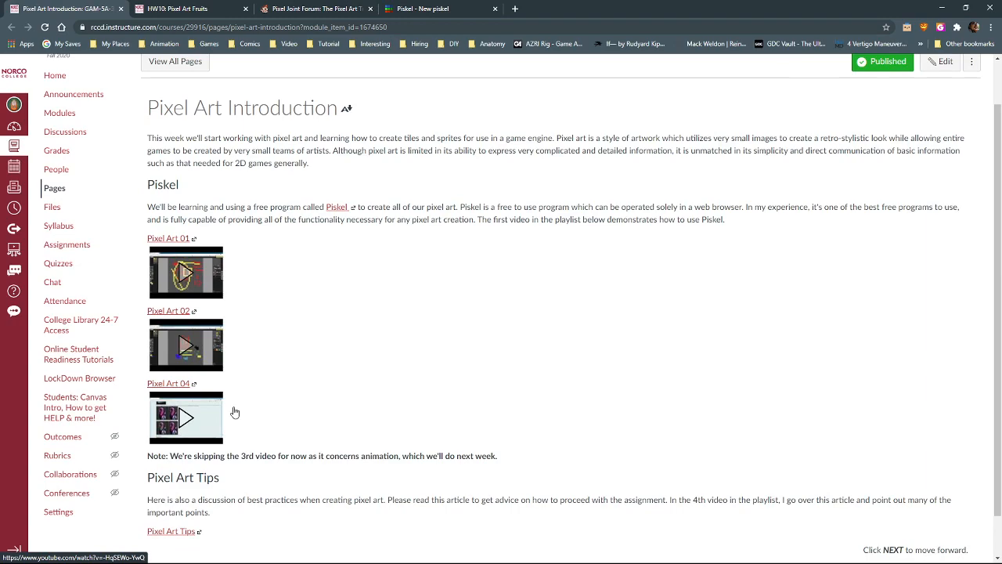
Look over the Pixel Art Introduction page, the HW10: Pixel Art Fruits assignment, the Pixel Joint tutorial and the blank Piskel canvas
click(195, 9)
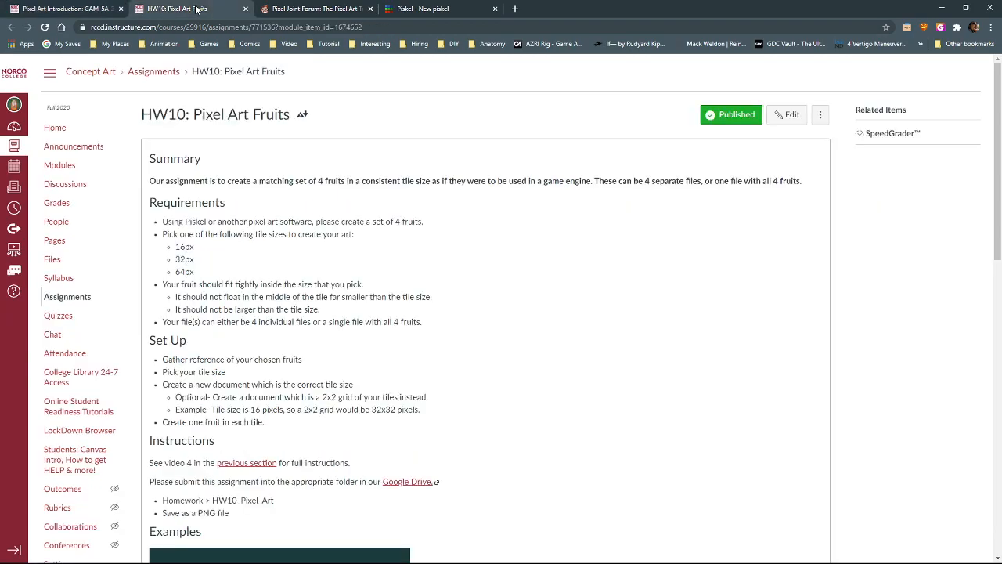
click(320, 9)
click(195, 9)
click(51, 7)
click(207, 8)
click(345, 7)
click(433, 8)
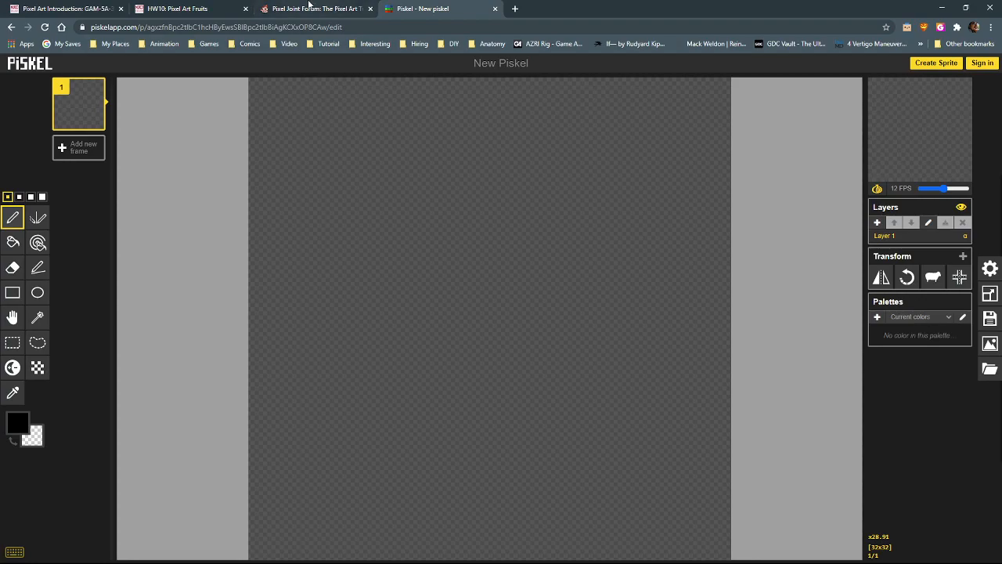
click(310, 7)
click(179, 7)
click(74, 8)
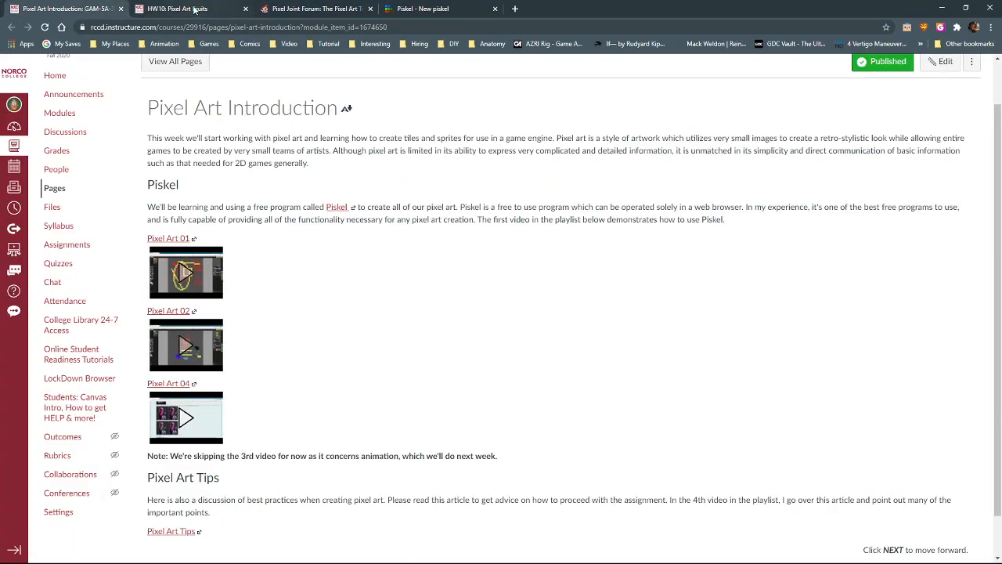
click(194, 10)
click(317, 8)
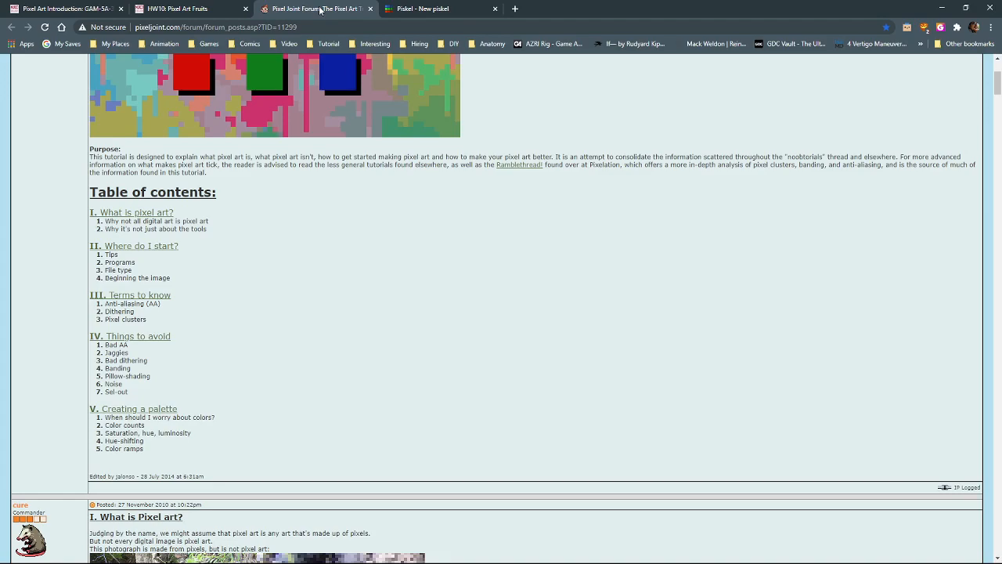
click(223, 7)
click(302, 7)
Read the Pixel Art Tutorial's table of contents and its section on what pixel art is
scroll(332, 252, up, 3)
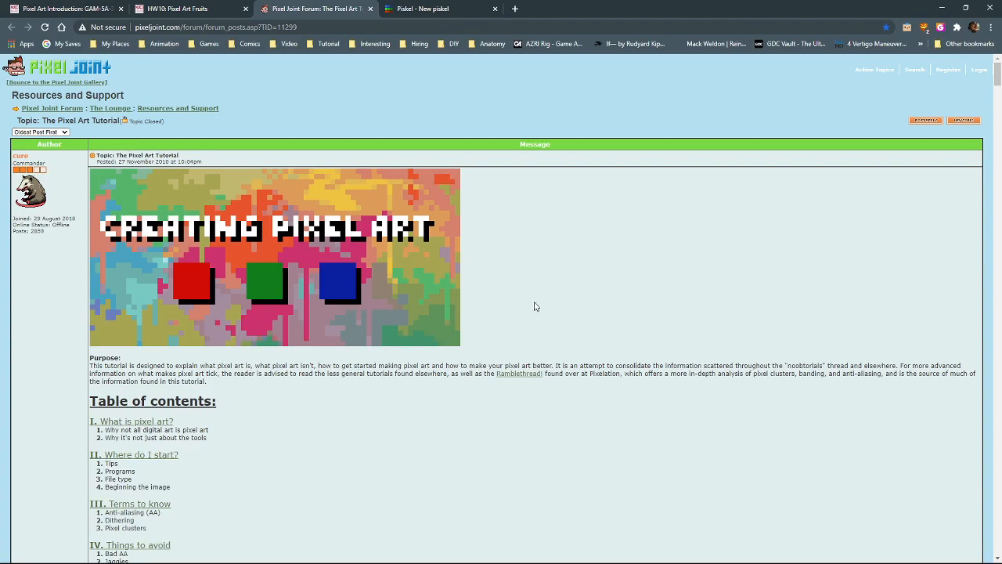
scroll(535, 306, down, 2)
scroll(391, 259, down, 1)
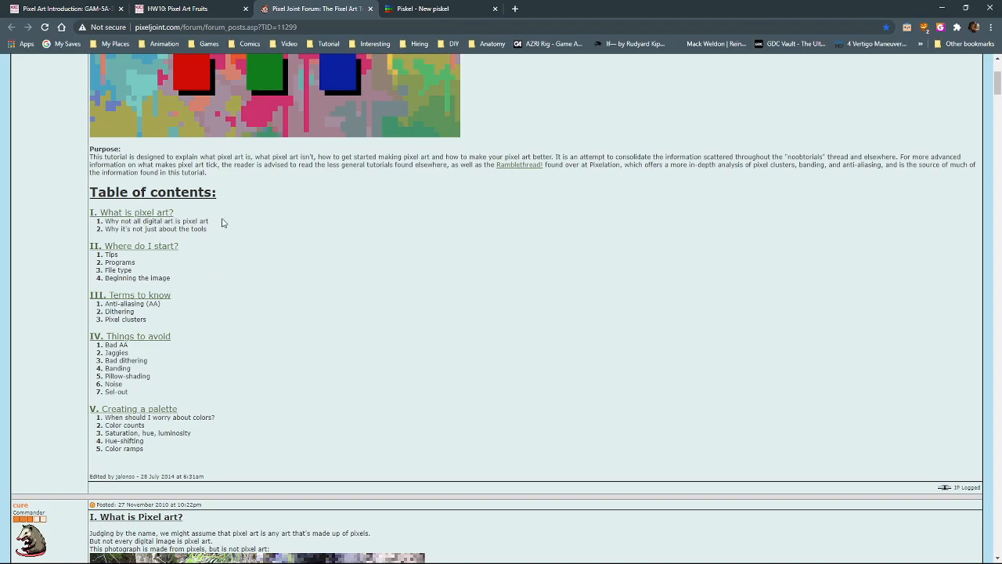
scroll(470, 247, down, 9)
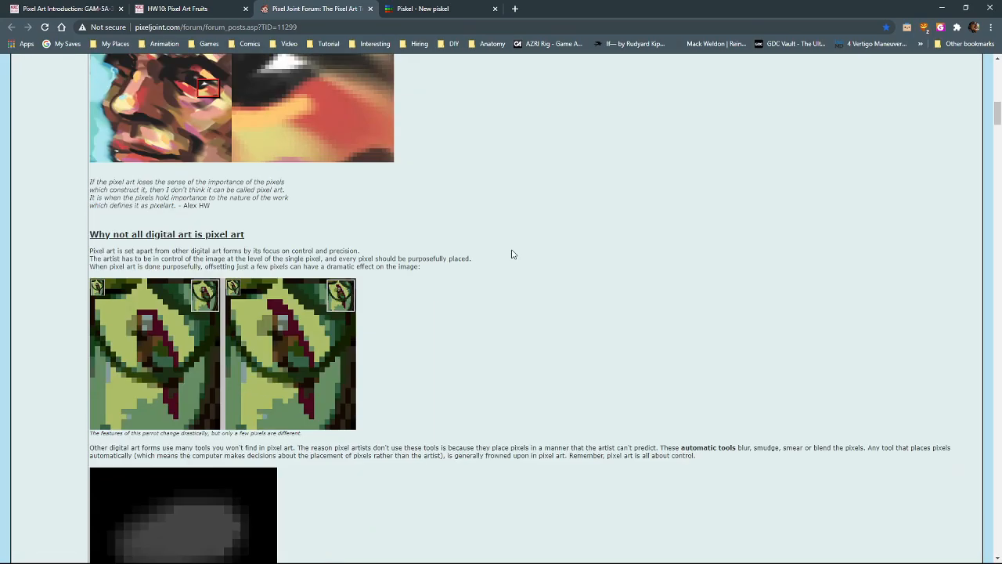
scroll(513, 254, up, 5)
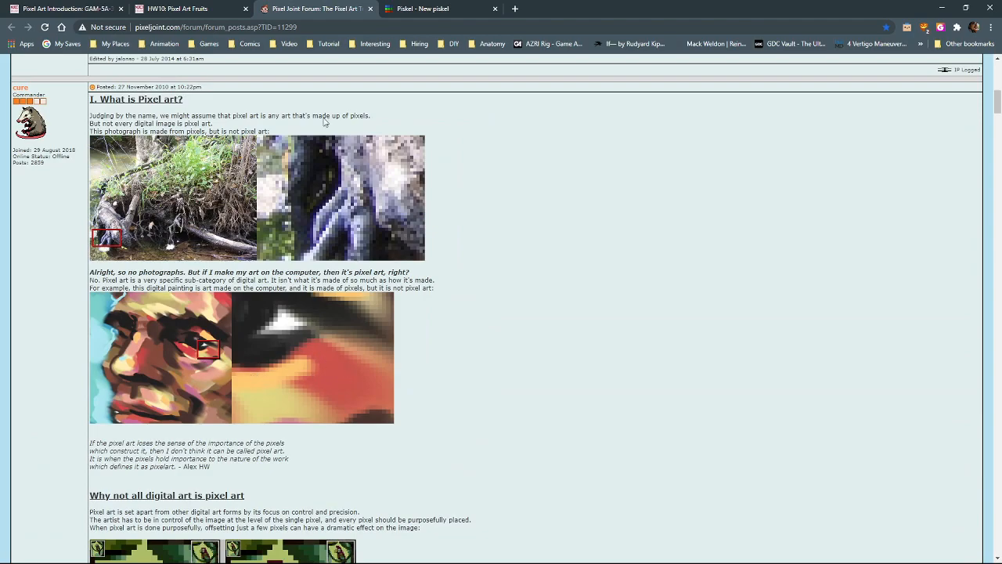
scroll(504, 319, down, 5)
scroll(505, 318, down, 5)
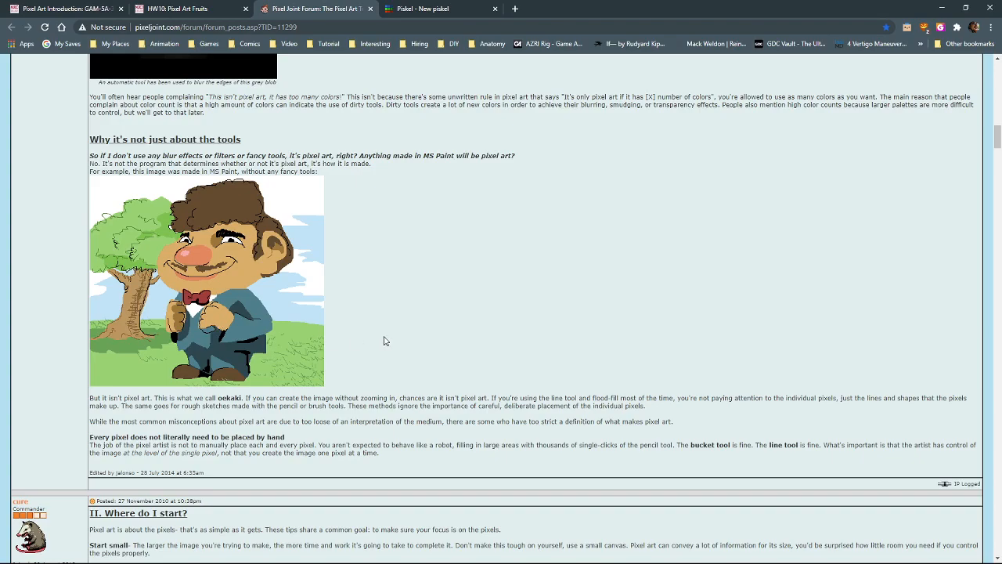
Examine the tutorial's Terms to know section, covering anti-aliasing, dithering and pixel clusters
scroll(494, 341, down, 11)
scroll(545, 342, down, 8)
scroll(545, 342, up, 3)
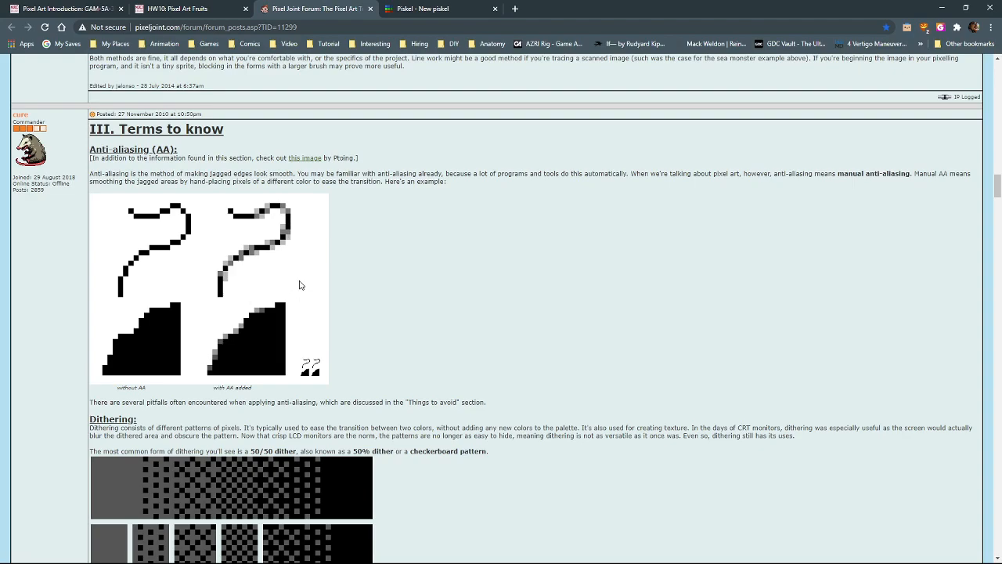
scroll(439, 362, down, 6)
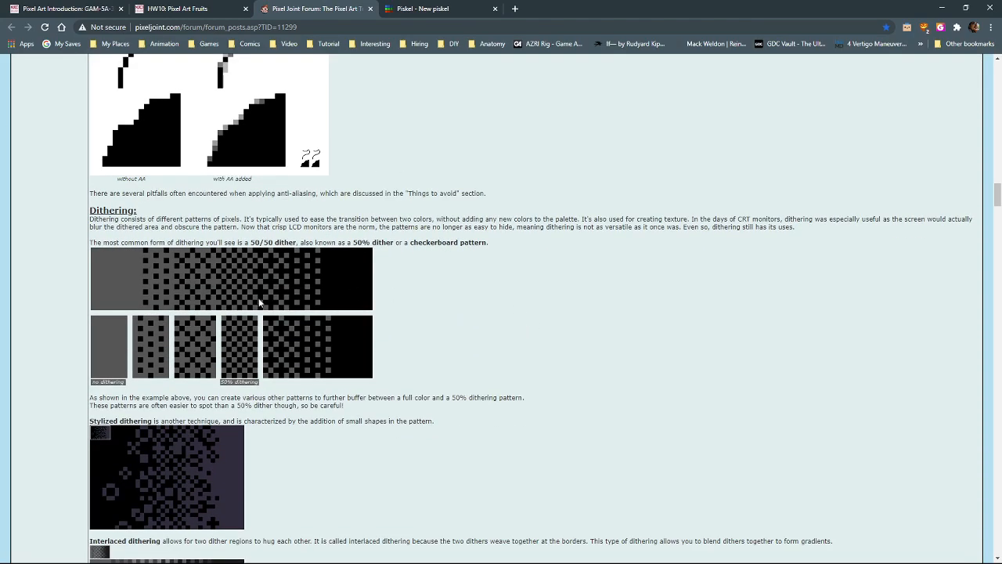
scroll(529, 313, down, 4)
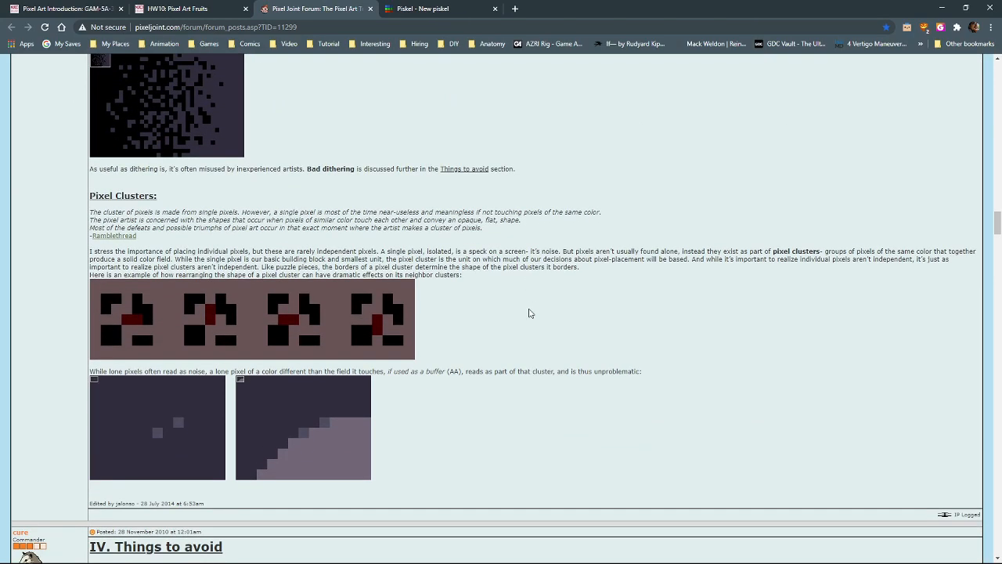
scroll(529, 313, down, 3)
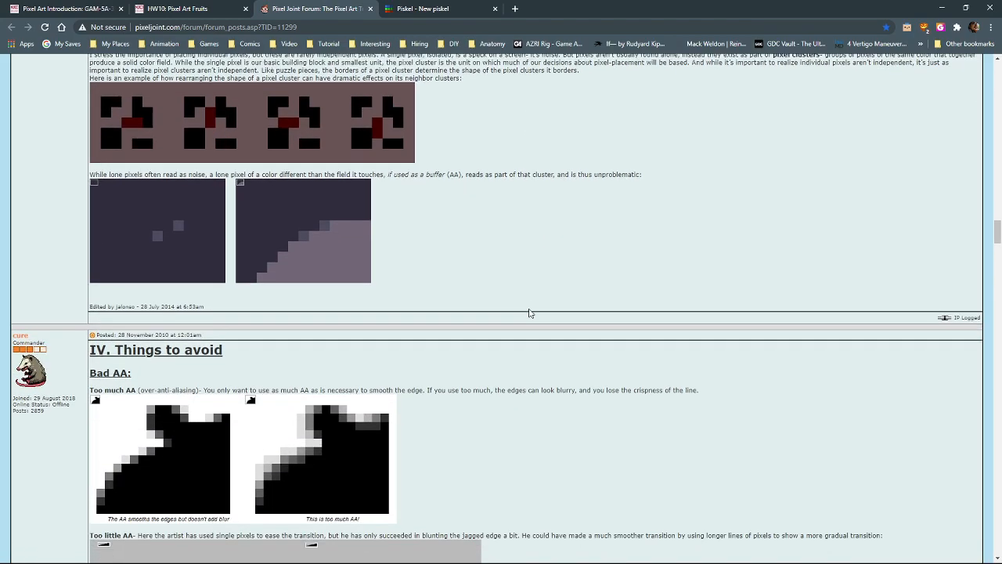
Examine the Bad AA and Jaggies examples in the tutorial's Things to avoid section
scroll(529, 313, down, 2)
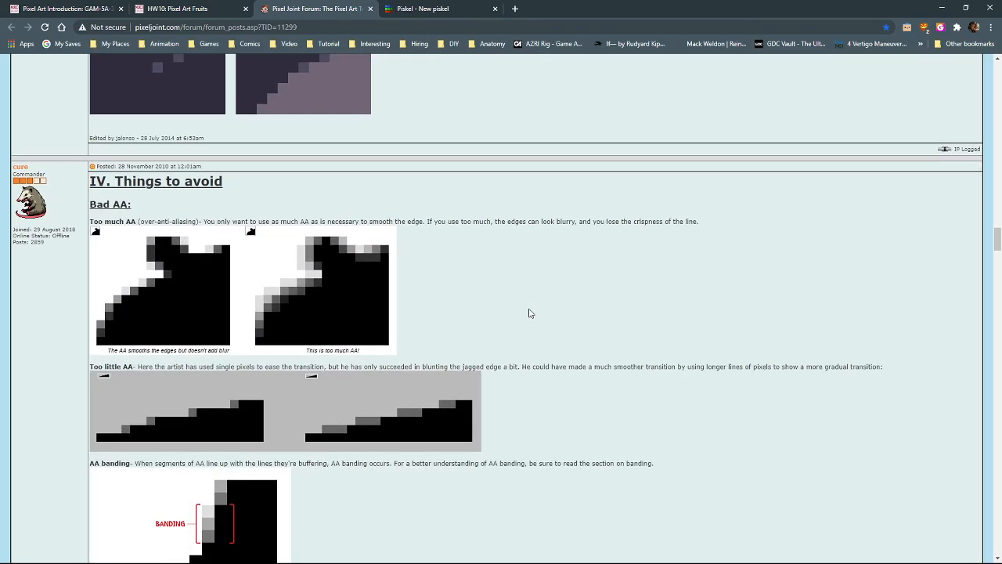
scroll(528, 313, down, 2)
scroll(528, 313, up, 1)
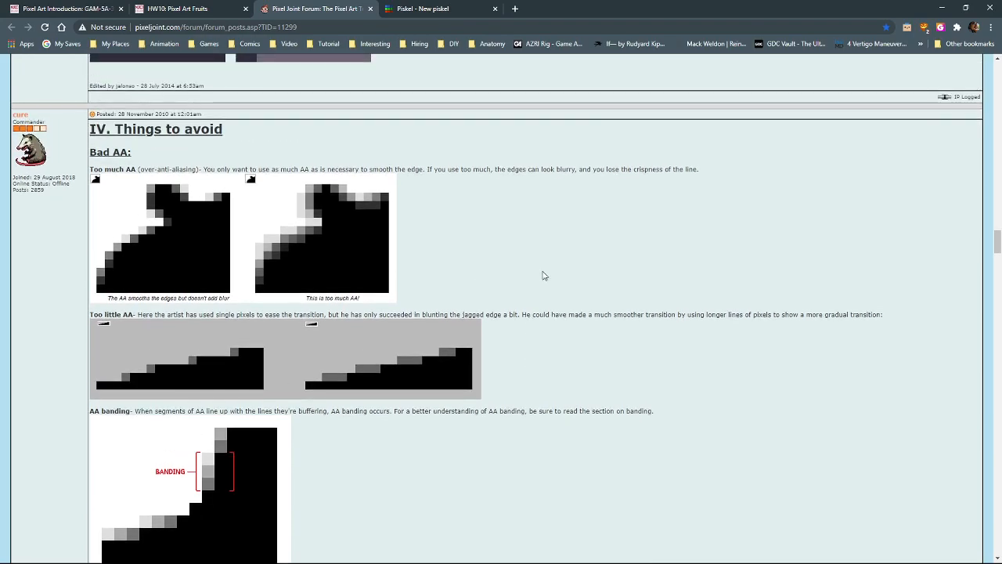
scroll(533, 266, down, 1)
scroll(217, 185, up, 1)
scroll(581, 285, down, 4)
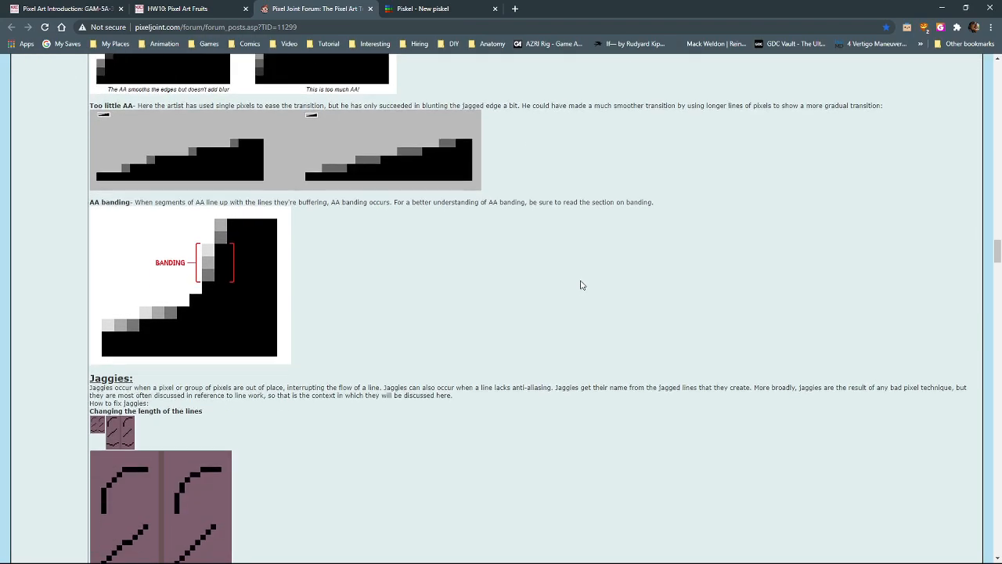
scroll(581, 285, down, 1)
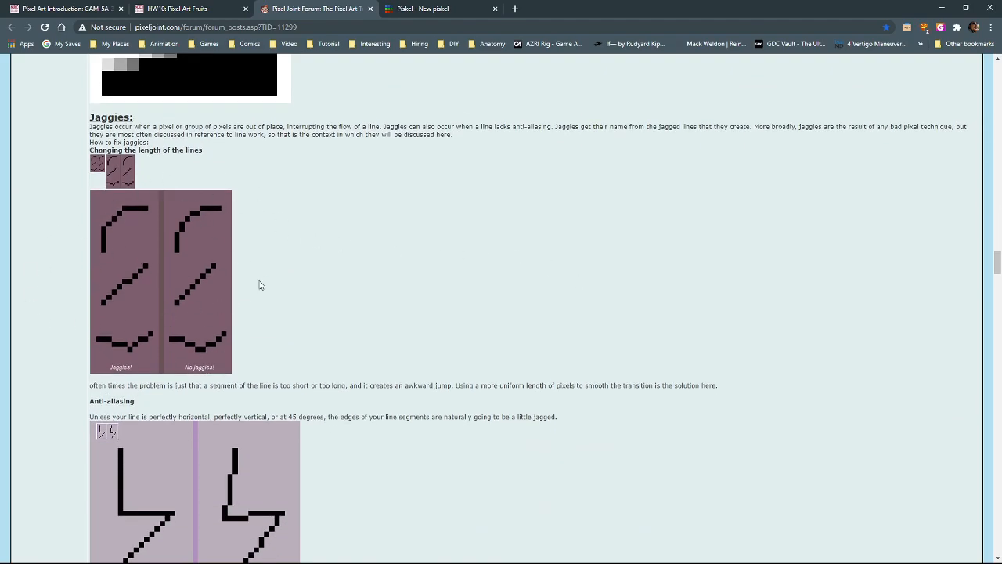
scroll(261, 285, down, 1)
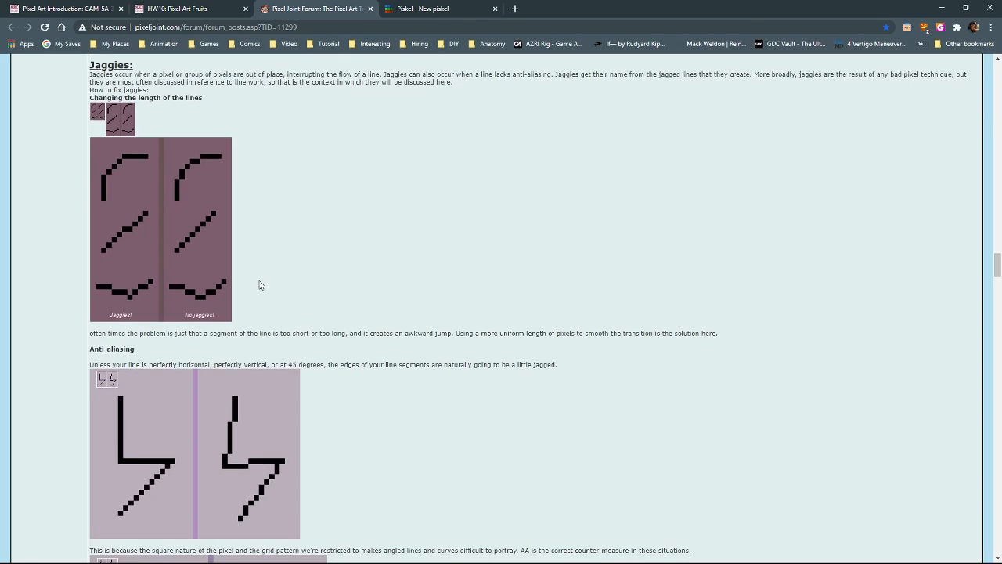
scroll(389, 250, up, 1)
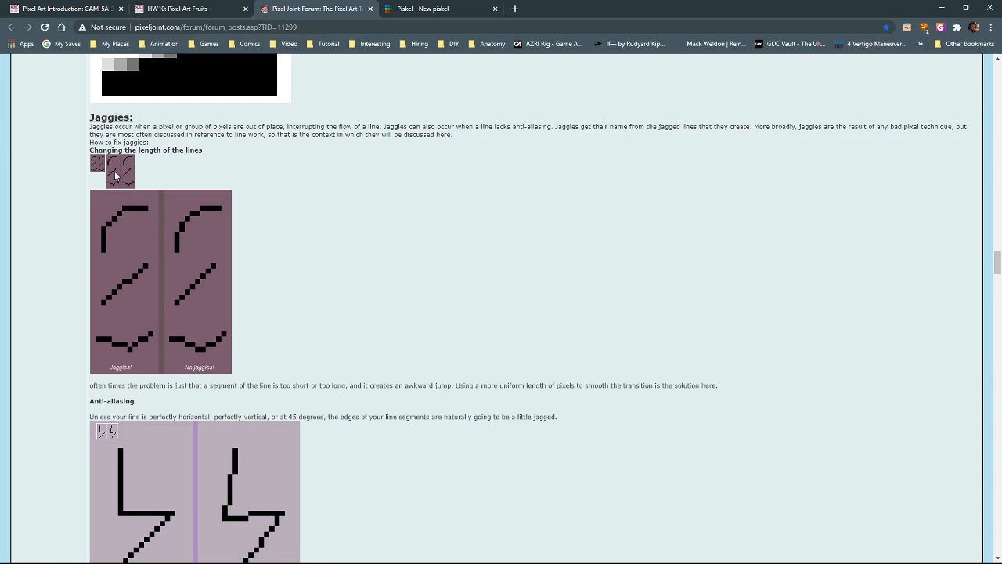
scroll(216, 274, down, 2)
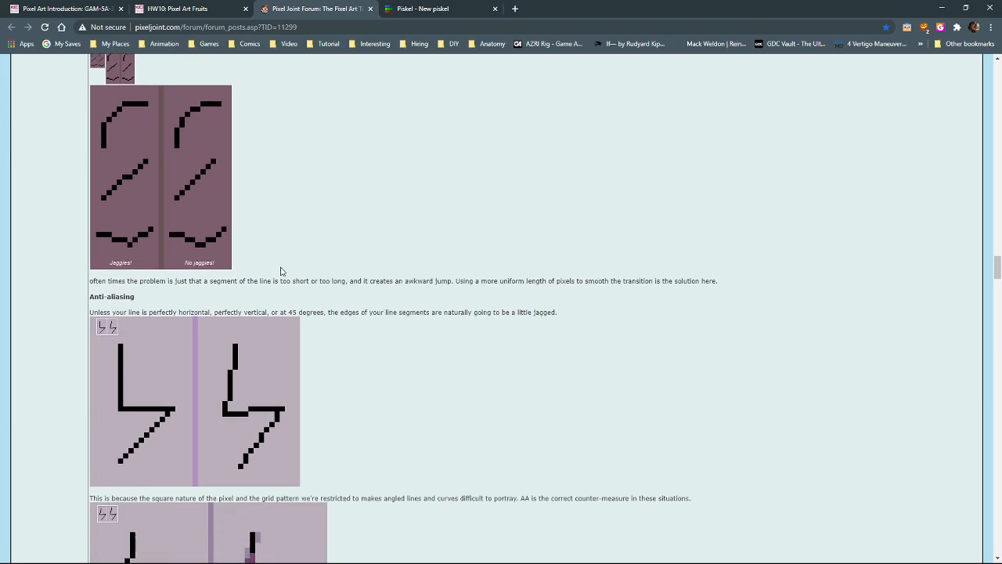
scroll(279, 271, up, 1)
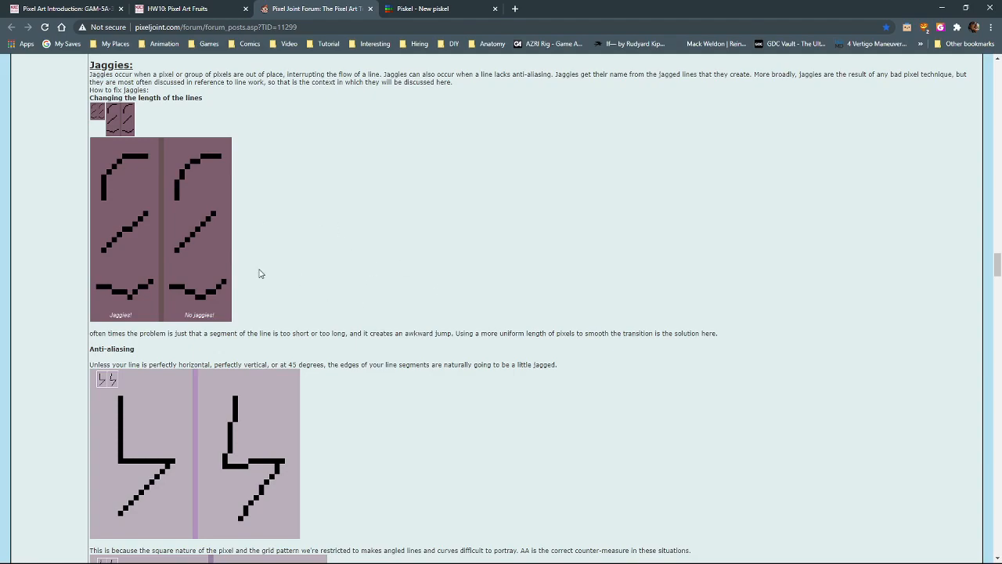
Switch to Piskel and draw a shallow black diagonal with the Stroke tool from about pixel 4:29 to 29:15
click(459, 9)
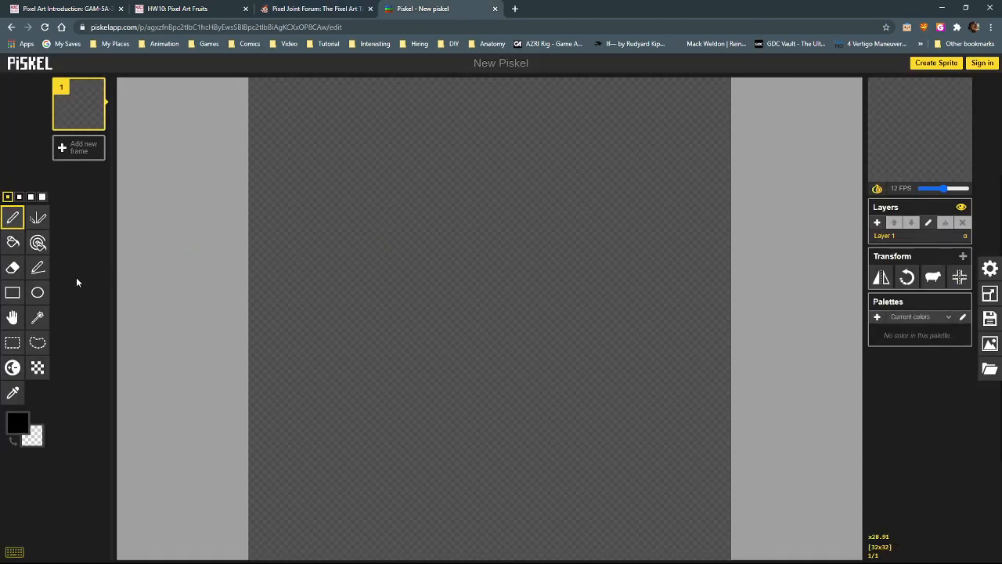
click(38, 268)
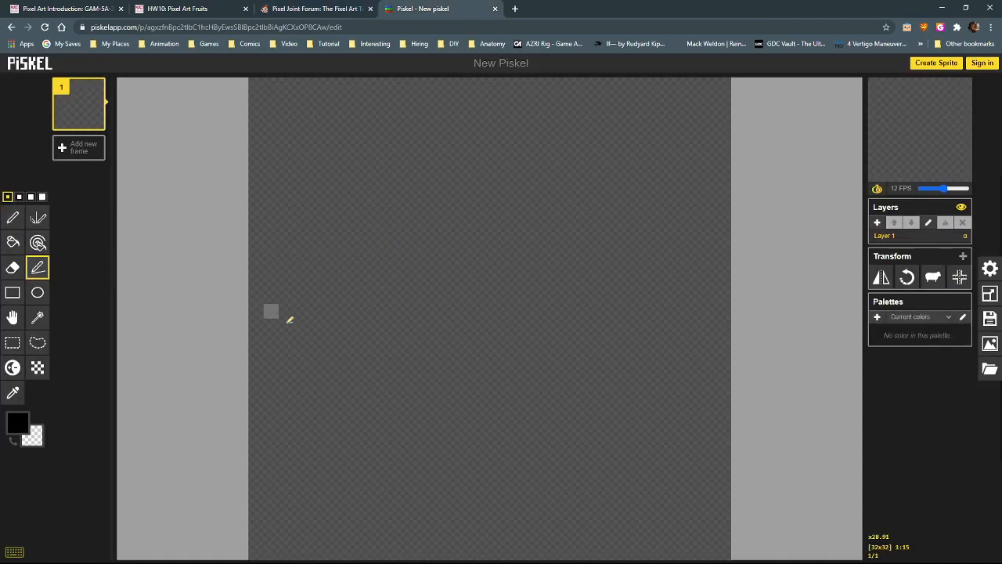
mouse_move(316, 518)
mouse_down()
mouse_move(496, 105)
mouse_move(494, 94)
mouse_move(287, 112)
mouse_move(642, 298)
mouse_move(645, 476)
mouse_move(588, 161)
mouse_move(346, 109)
mouse_move(379, 115)
mouse_move(703, 287)
mouse_move(707, 488)
mouse_move(697, 479)
mouse_move(700, 315)
mouse_up()
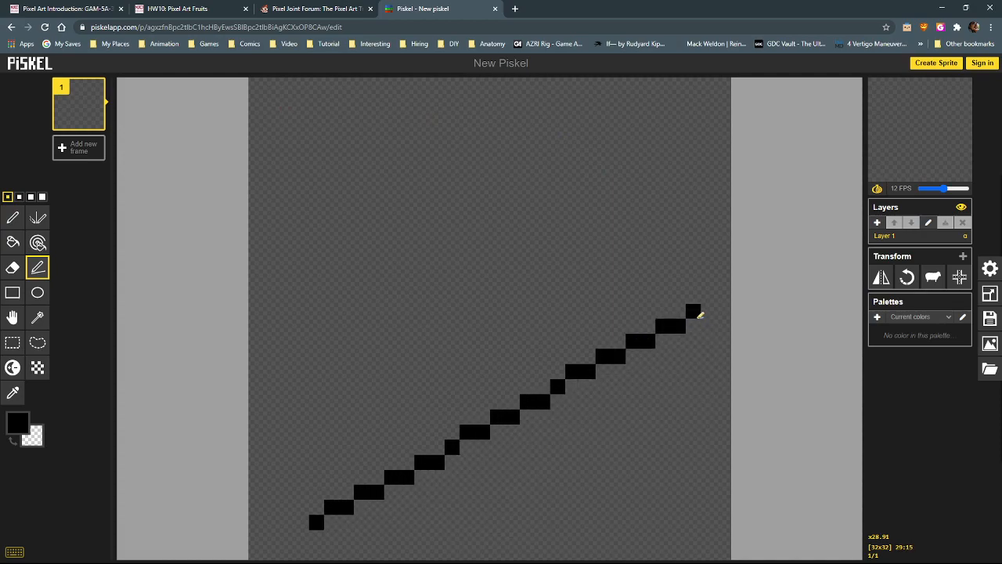
drag(700, 314, 700, 315)
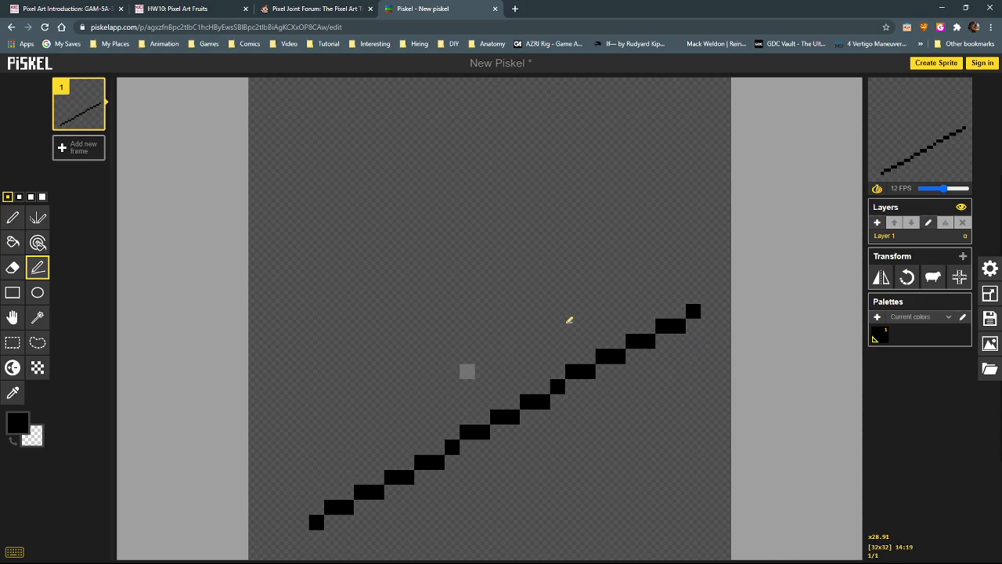
Erase the shallow diagonal line completely, starting with the pixels at its ends
click(12, 219)
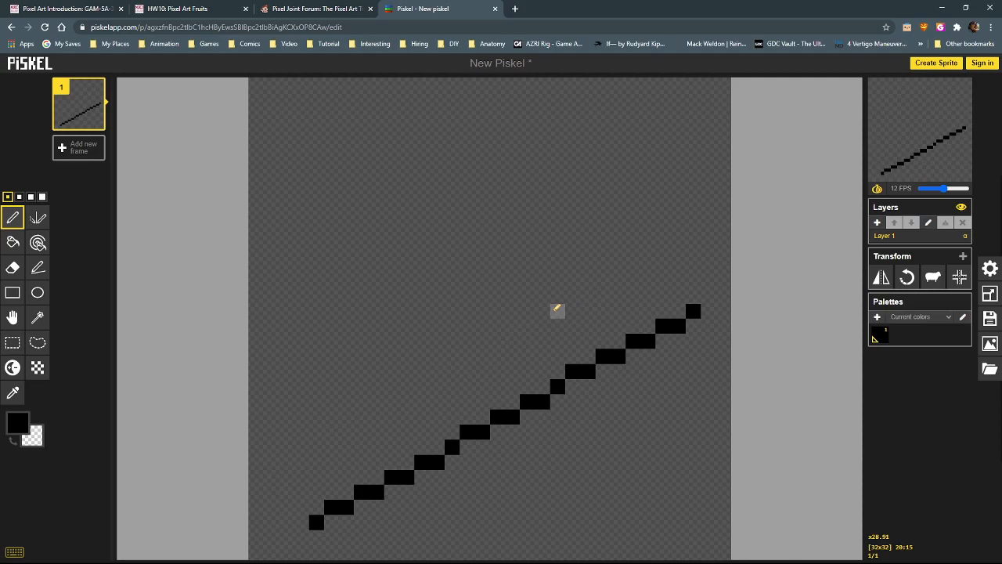
mouse_move(86, 114)
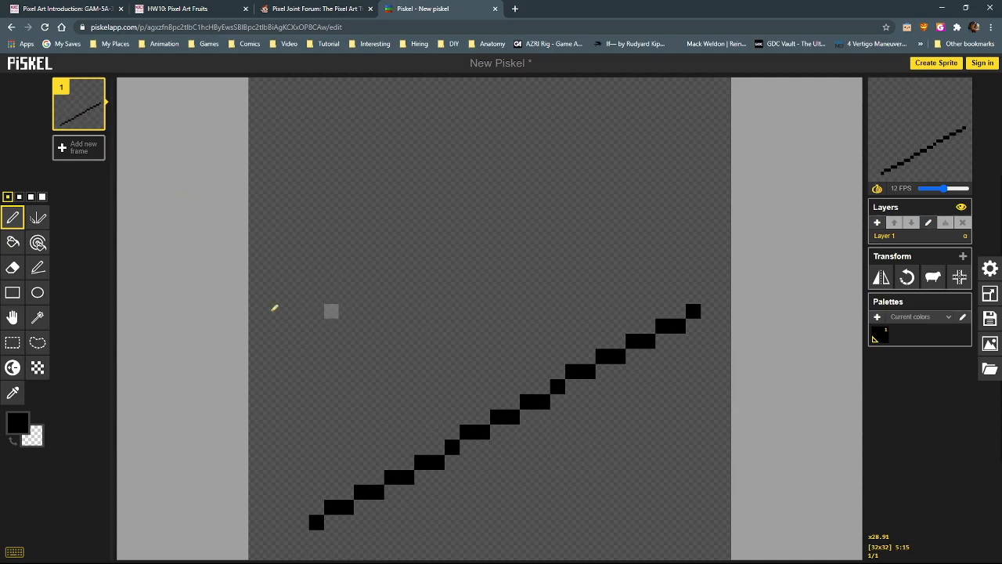
click(13, 268)
click(316, 522)
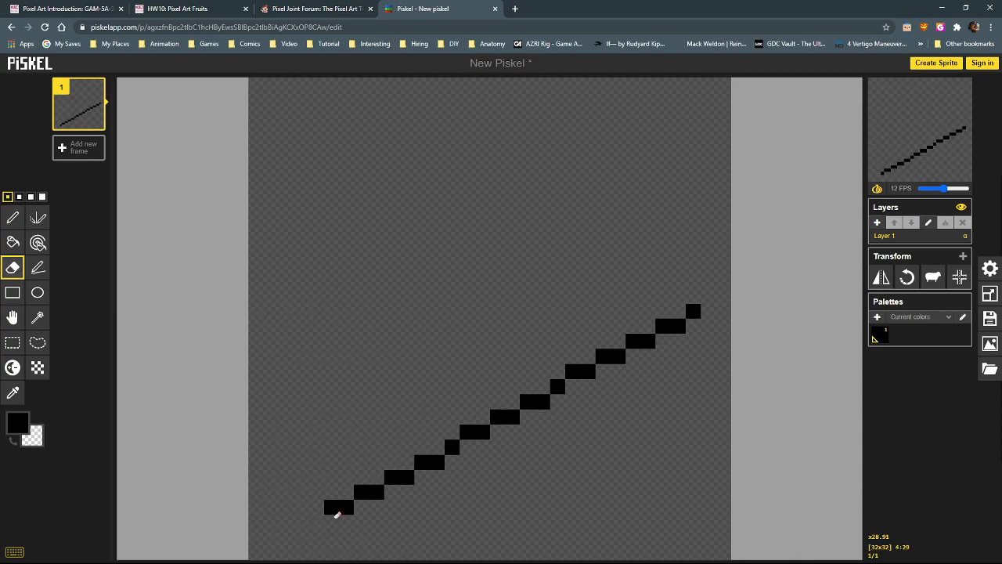
click(347, 507)
click(678, 326)
click(693, 311)
mouse_move(331, 506)
mouse_down()
mouse_move(435, 476)
mouse_move(465, 418)
mouse_move(479, 416)
mouse_move(464, 452)
mouse_move(584, 368)
mouse_move(649, 339)
mouse_move(622, 328)
mouse_up()
Try a black Stroke line from about pixel 5:28 to 23:14, and undo it
click(37, 267)
mouse_move(331, 504)
mouse_down()
mouse_move(608, 441)
mouse_move(642, 376)
mouse_move(632, 337)
mouse_move(603, 336)
mouse_move(601, 295)
mouse_up()
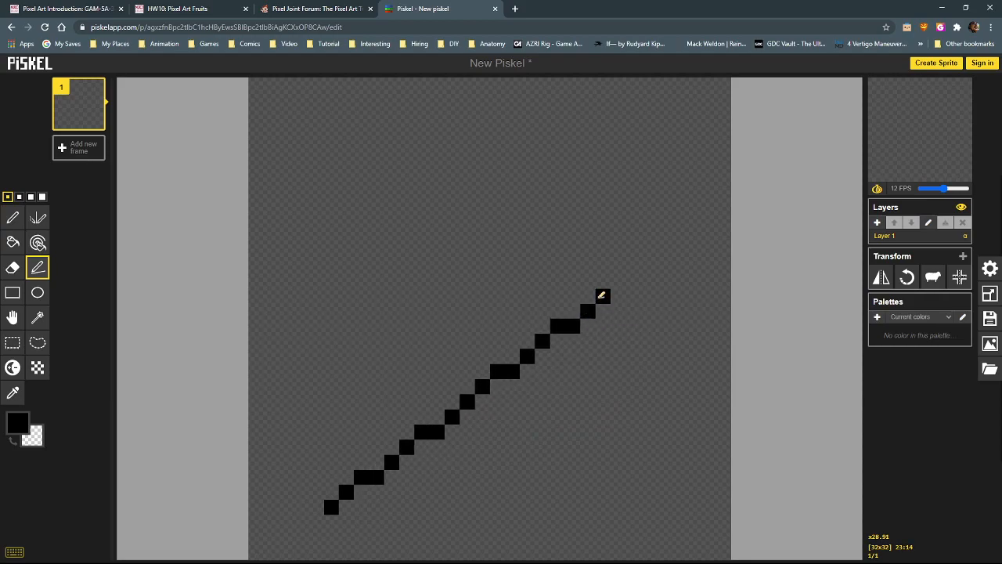
mouse_move(601, 295)
mouse_down()
mouse_move(590, 297)
mouse_move(607, 300)
mouse_up()
drag(608, 299, 606, 299)
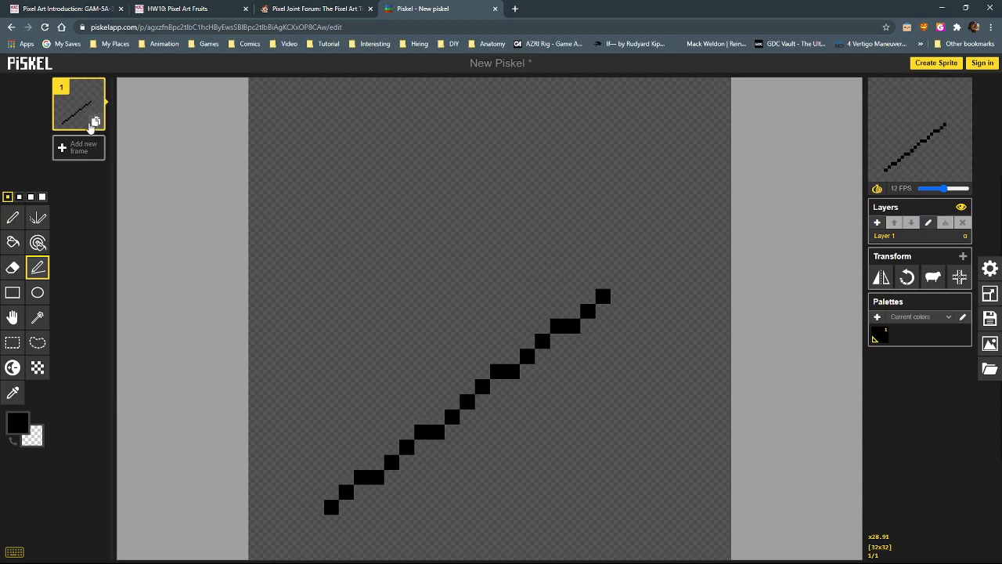
key(ctrl+z)
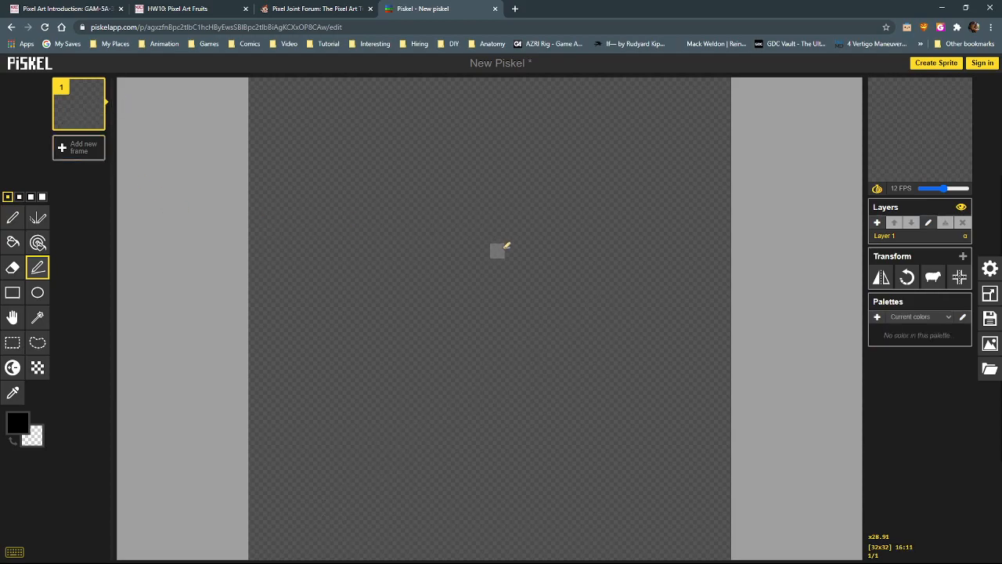
Draw a black 45-degree line with the Stroke tool from about pixel 4:28 to 30:2
mouse_move(316, 507)
mouse_down()
mouse_move(635, 190)
mouse_move(442, 145)
mouse_move(305, 148)
mouse_move(434, 146)
mouse_move(425, 123)
mouse_move(228, 128)
mouse_move(244, 383)
mouse_move(427, 188)
mouse_move(577, 156)
mouse_move(631, 185)
mouse_up()
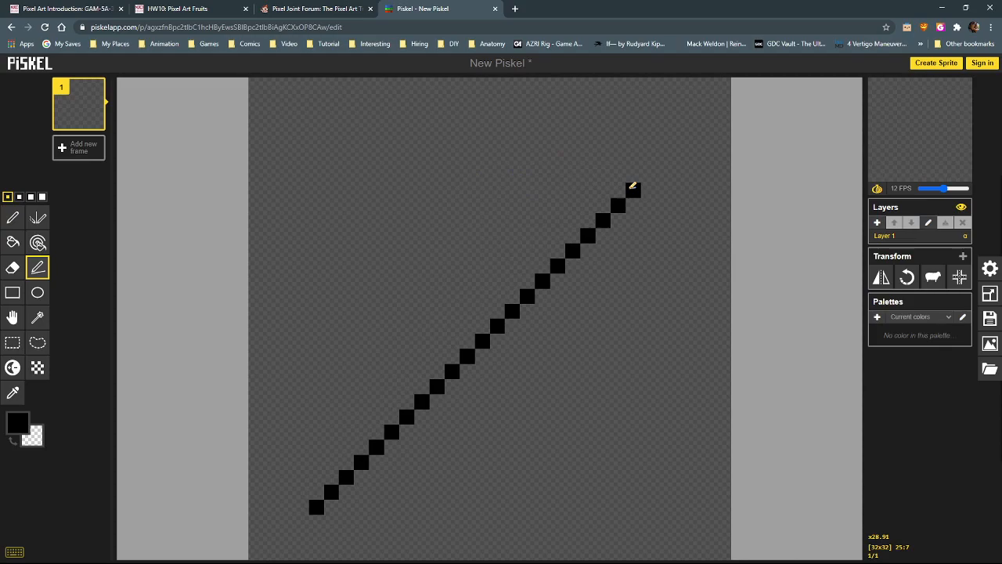
drag(633, 186, 708, 116)
Try a steep 2:1 line from the 45-degree line's lower end to the canvas's top edge at about 18:0, and undo it
mouse_move(320, 506)
mouse_down()
mouse_move(400, 260)
mouse_move(467, 226)
mouse_move(468, 203)
mouse_up()
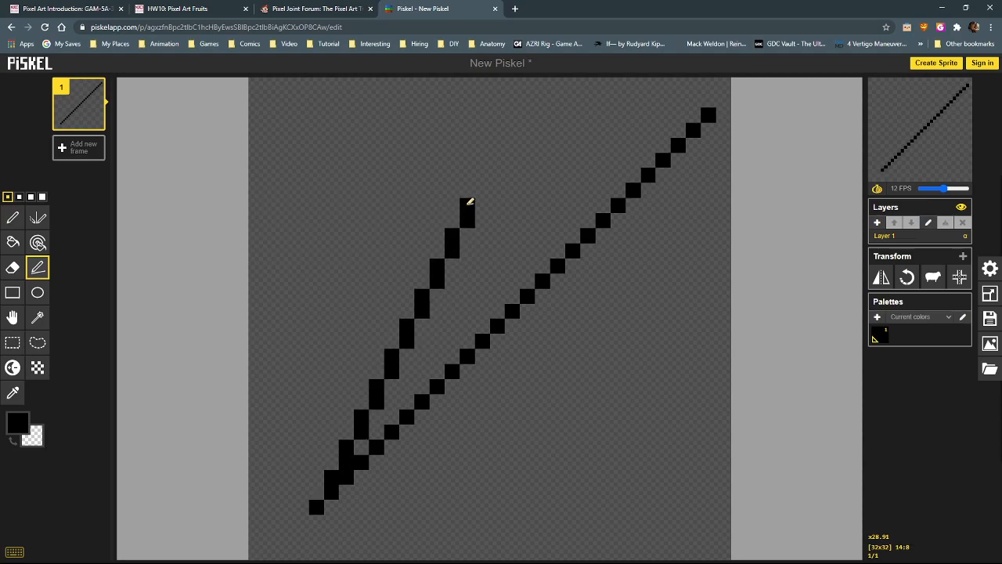
mouse_move(470, 202)
mouse_down()
mouse_move(510, 117)
mouse_move(505, 97)
mouse_move(528, 101)
mouse_move(518, 100)
mouse_move(519, 83)
mouse_move(527, 86)
mouse_up()
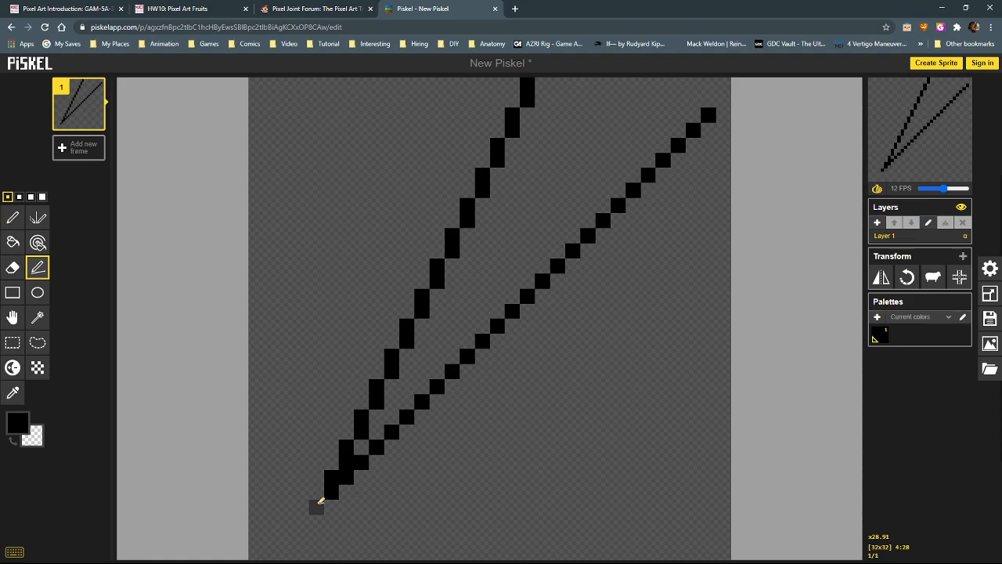
click(317, 505)
key(ctrl+z)
key(ctrl+z)
key(ctrl+z)
key(ctrl+z)
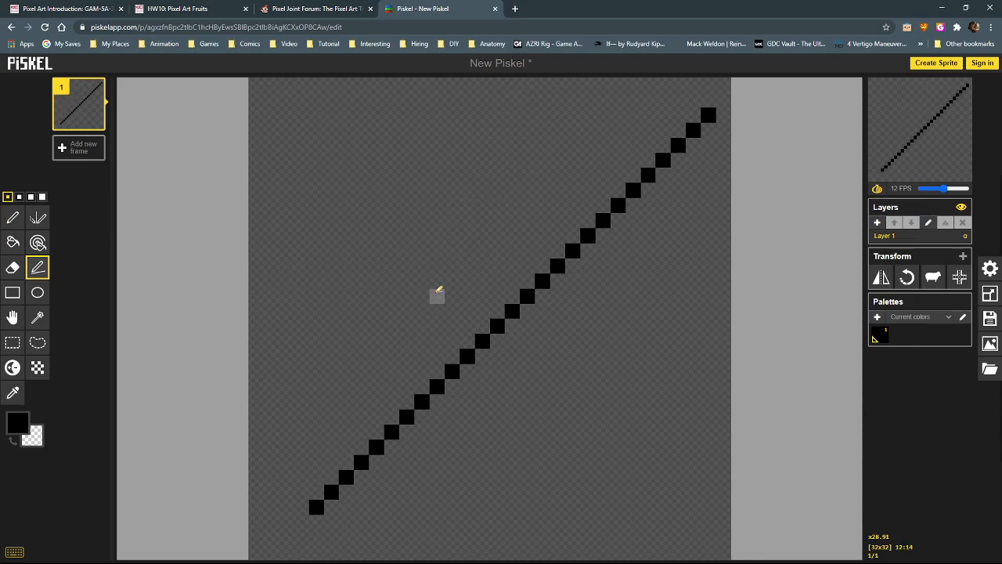
Switch to the Pixel Joint tutorial and review its anti-aliasing examples and the section on bad dithering
click(321, 9)
scroll(389, 423, down, 2)
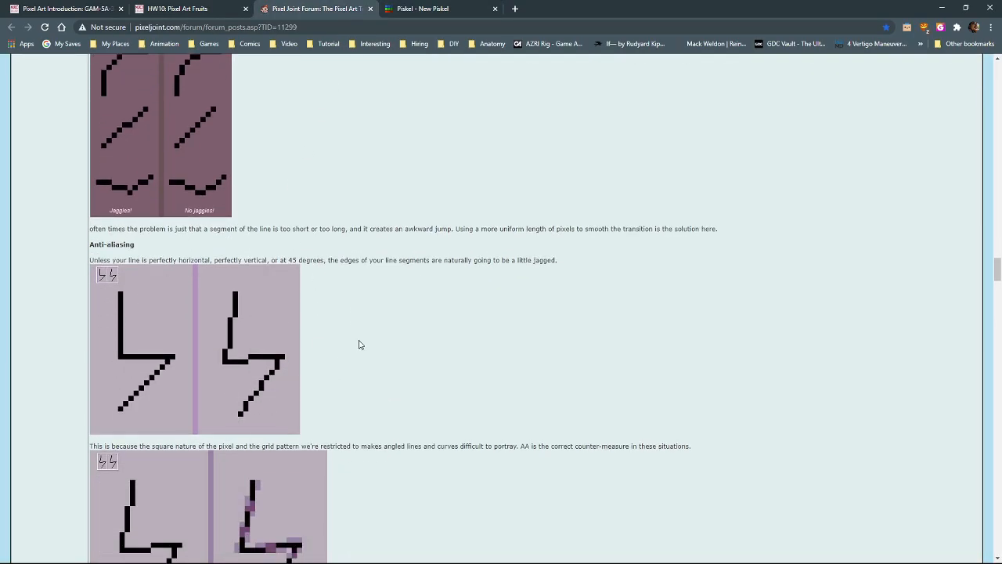
scroll(131, 155, down, 3)
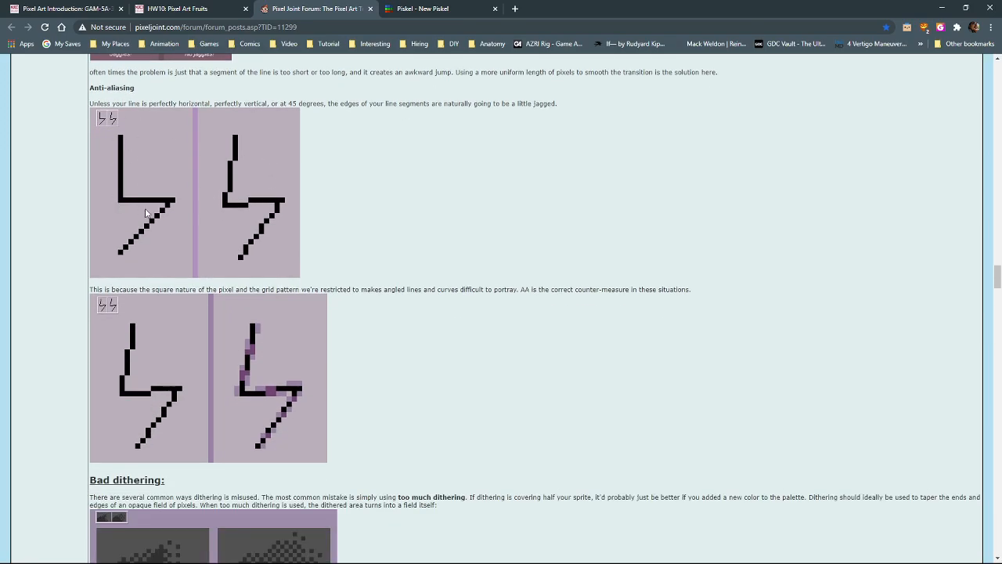
scroll(441, 335, down, 1)
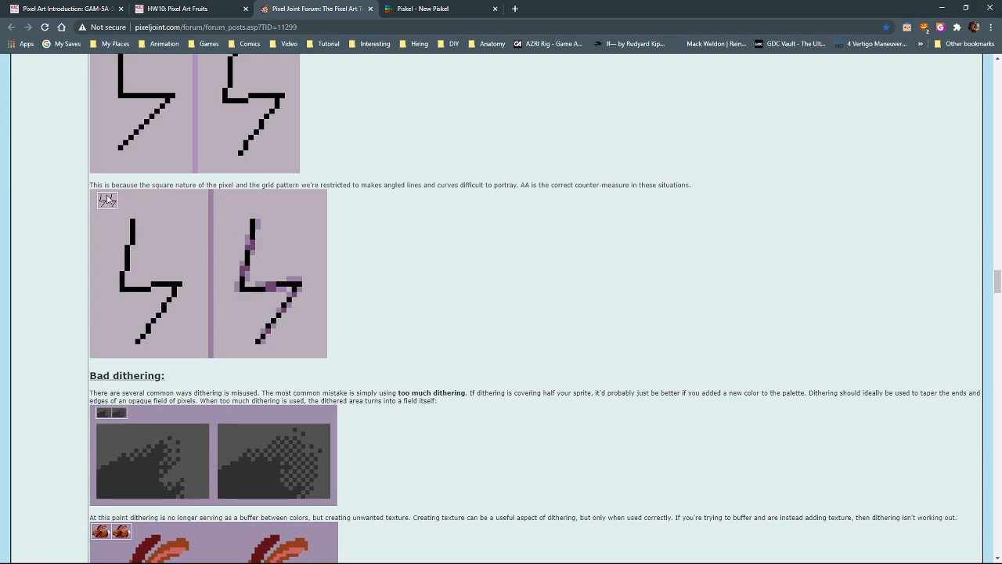
scroll(461, 363, down, 3)
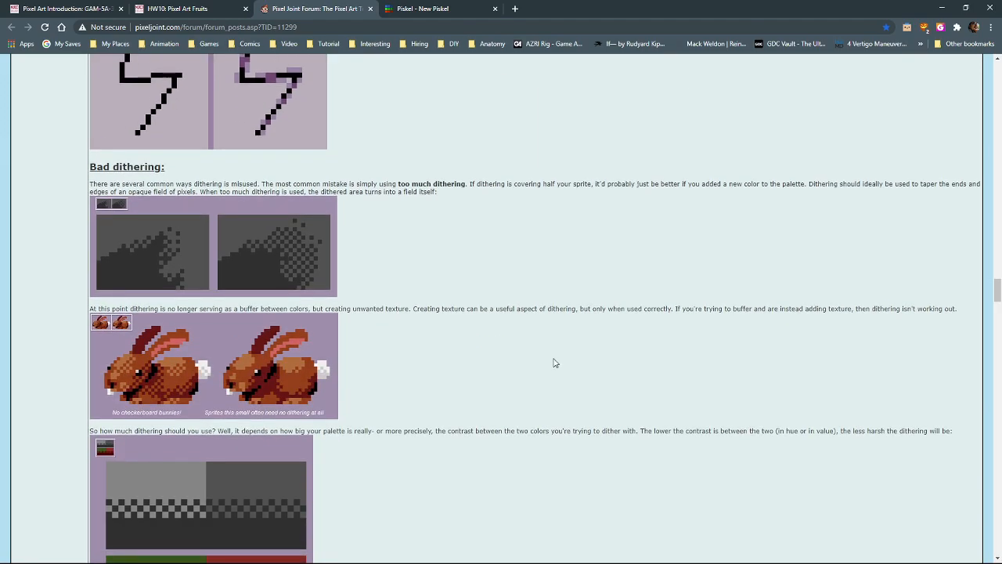
scroll(541, 359, down, 1)
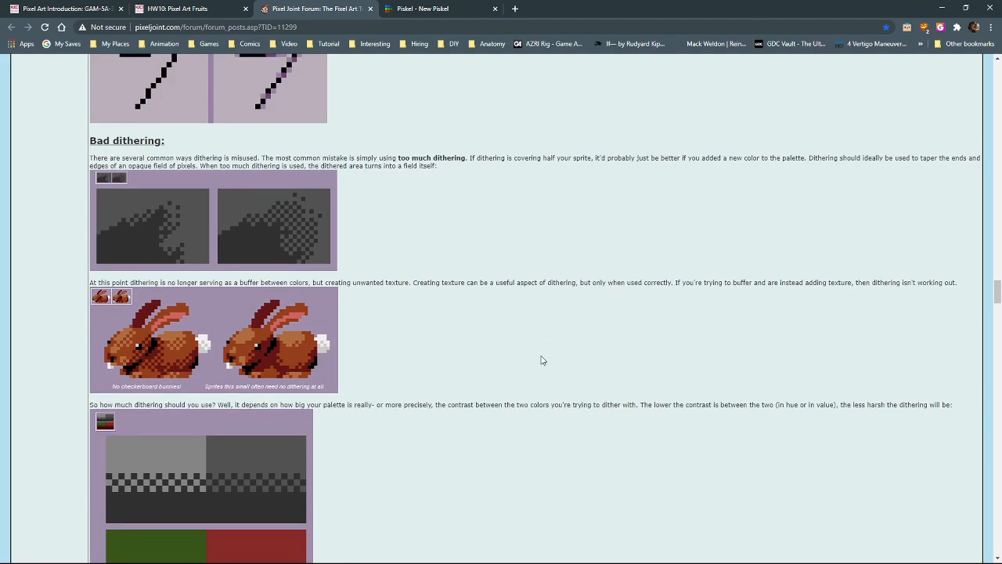
scroll(540, 360, up, 2)
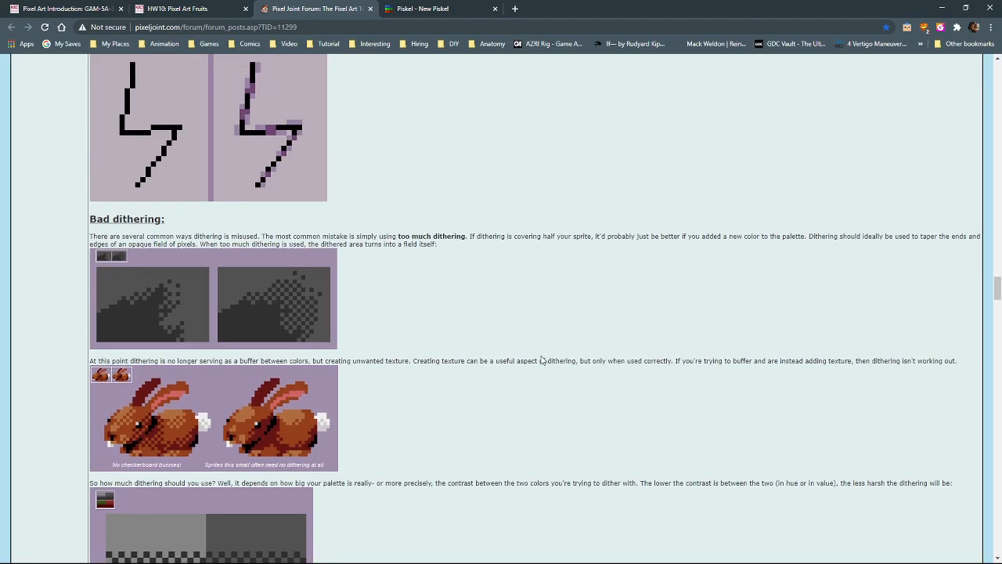
scroll(530, 356, down, 2)
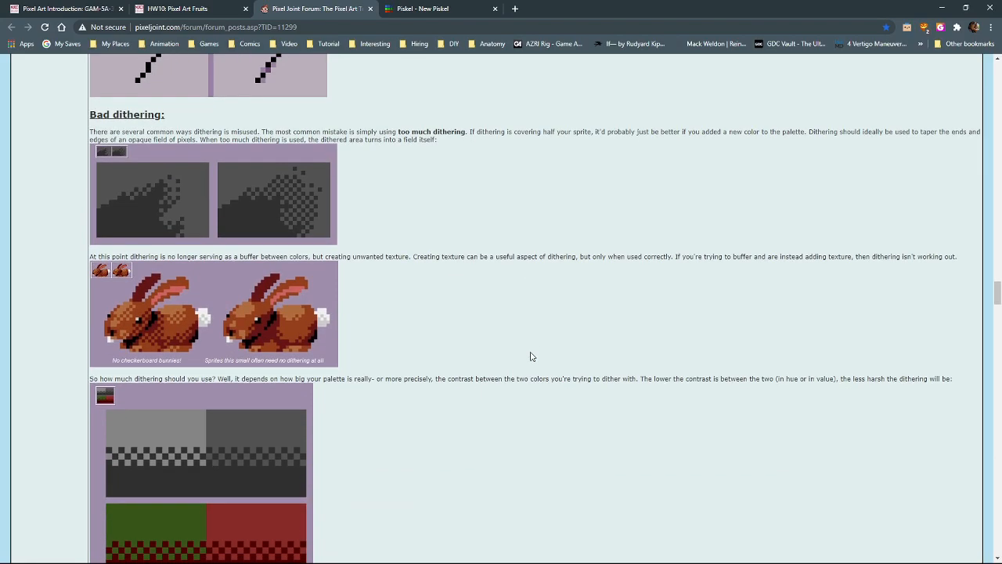
scroll(530, 356, up, 2)
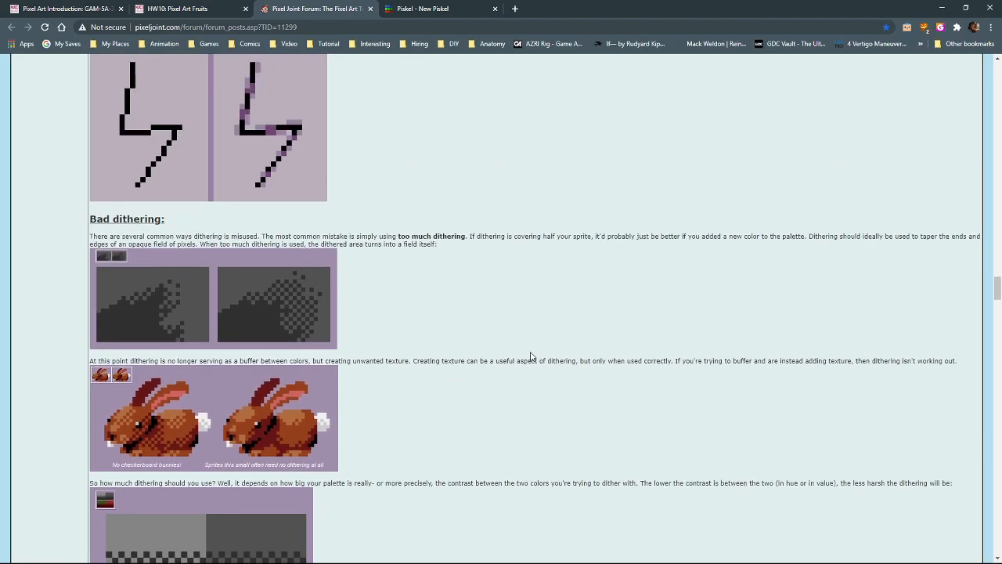
Review the tutorial's dithering contrast, banding and pillow-shading examples, comparing the hugging, skip-one and 45 degree banding cases
scroll(530, 356, down, 8)
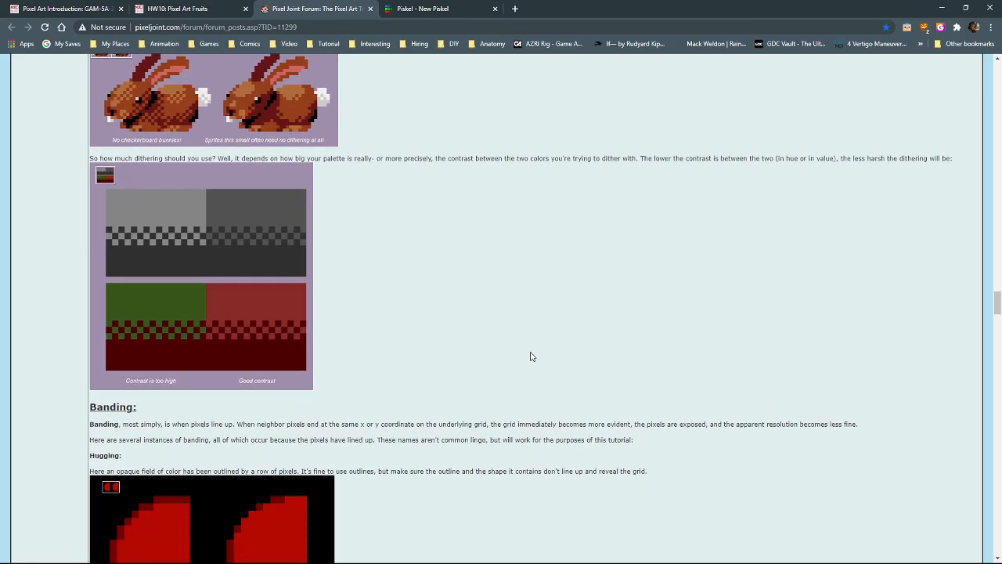
scroll(530, 356, down, 6)
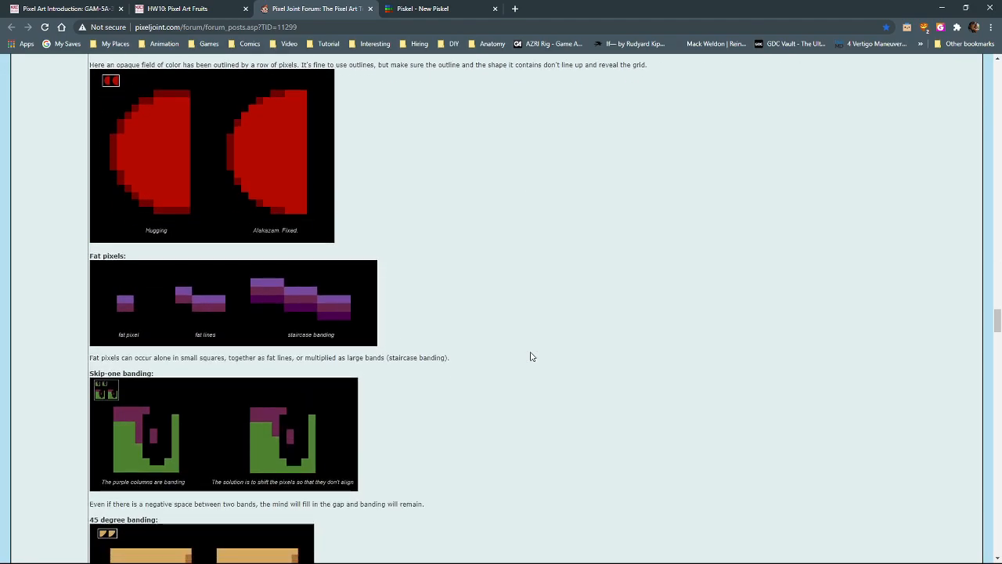
scroll(530, 356, up, 2)
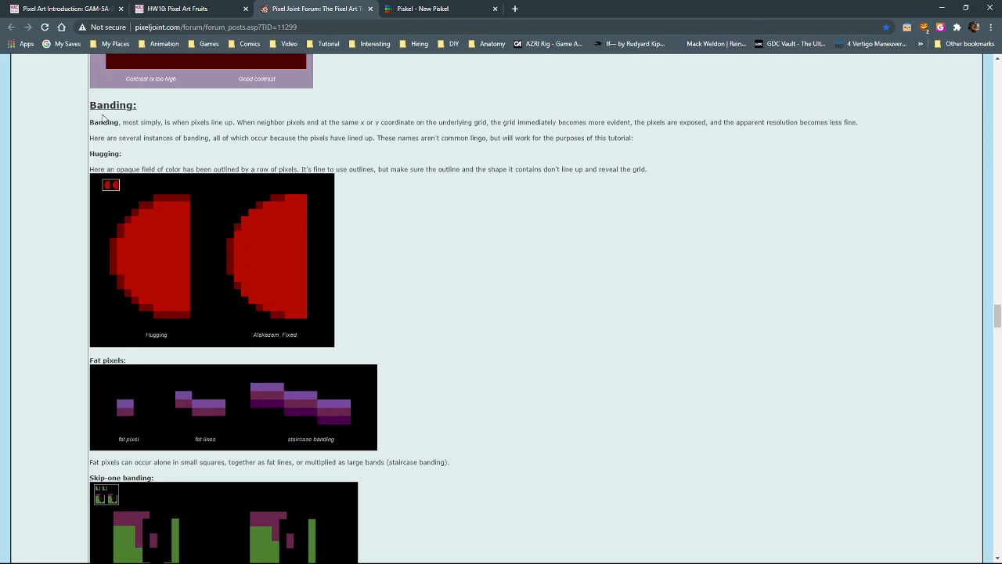
scroll(539, 350, down, 8)
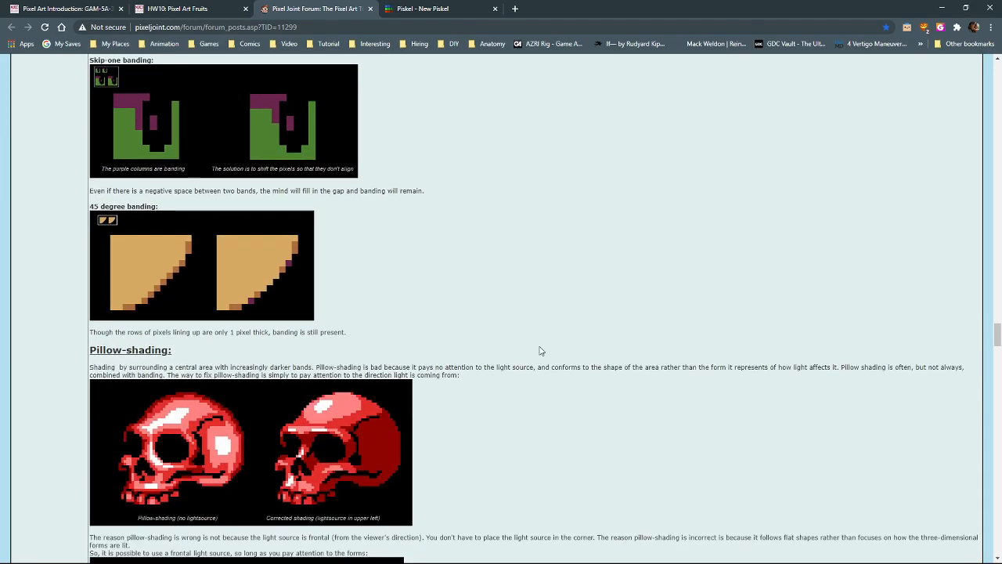
scroll(539, 351, down, 3)
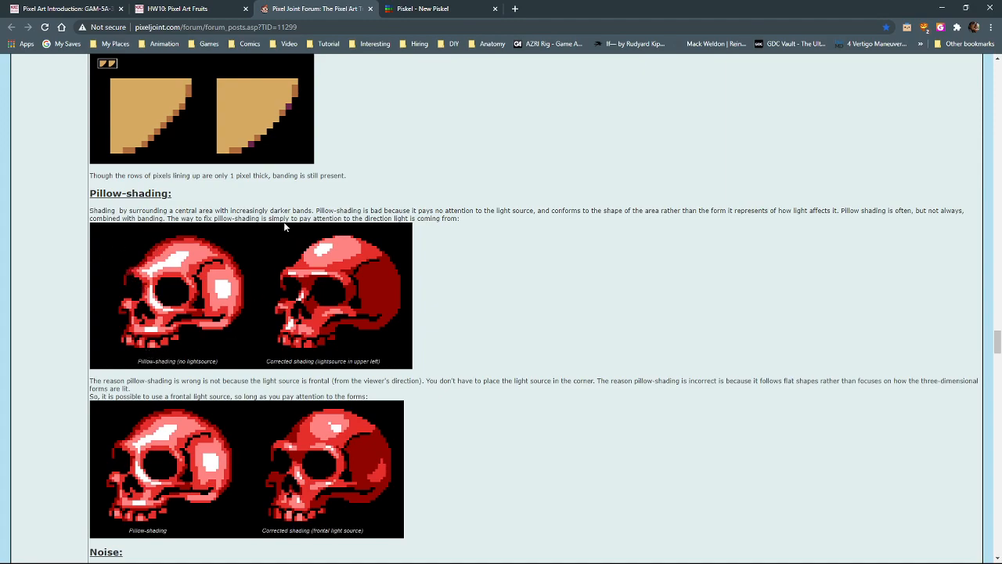
scroll(419, 246, up, 3)
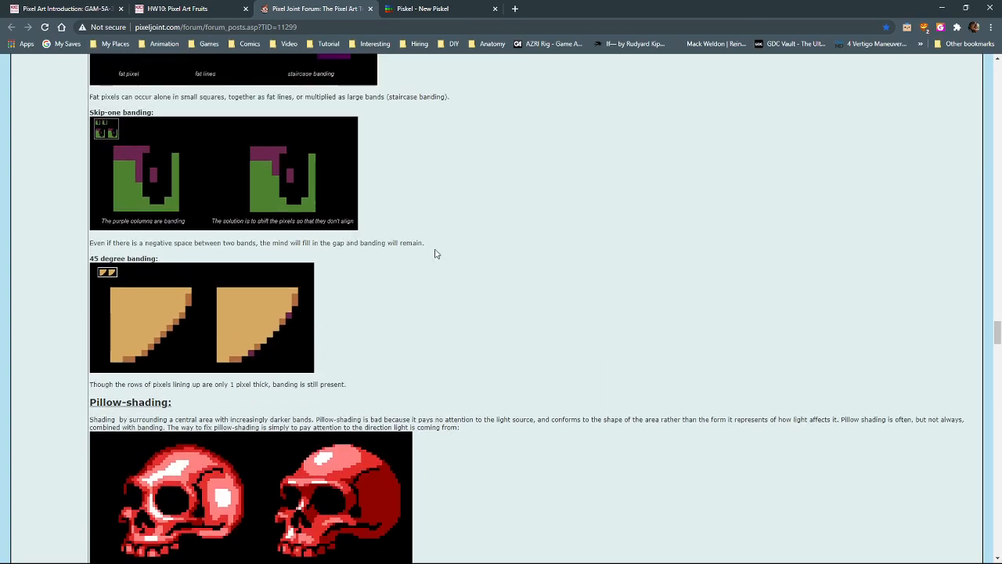
scroll(462, 259, up, 5)
scroll(461, 259, down, 7)
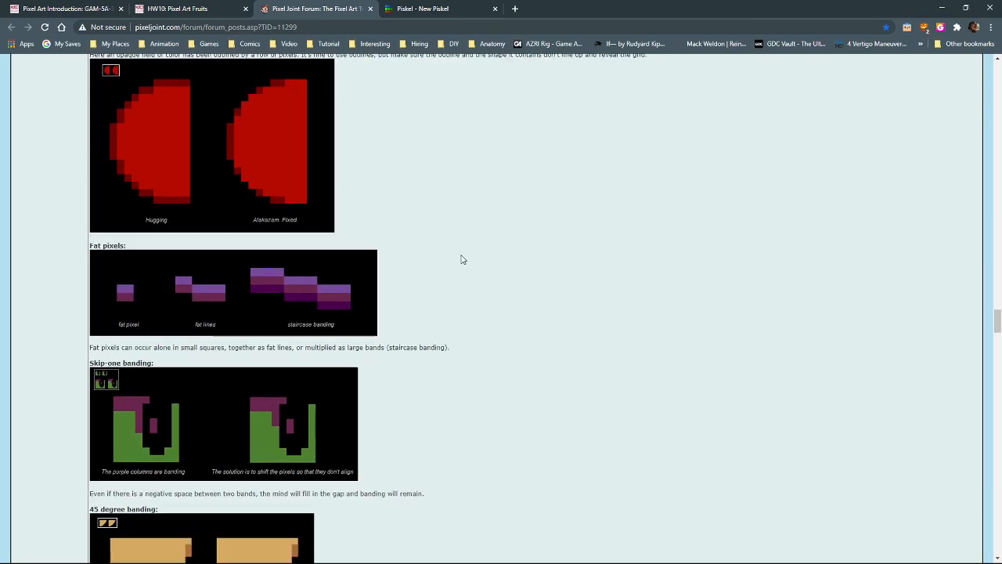
Examine the tutorial's justified uses of independent pixels and its sel-out examples with the crocodile and half-circles
scroll(555, 267, down, 10)
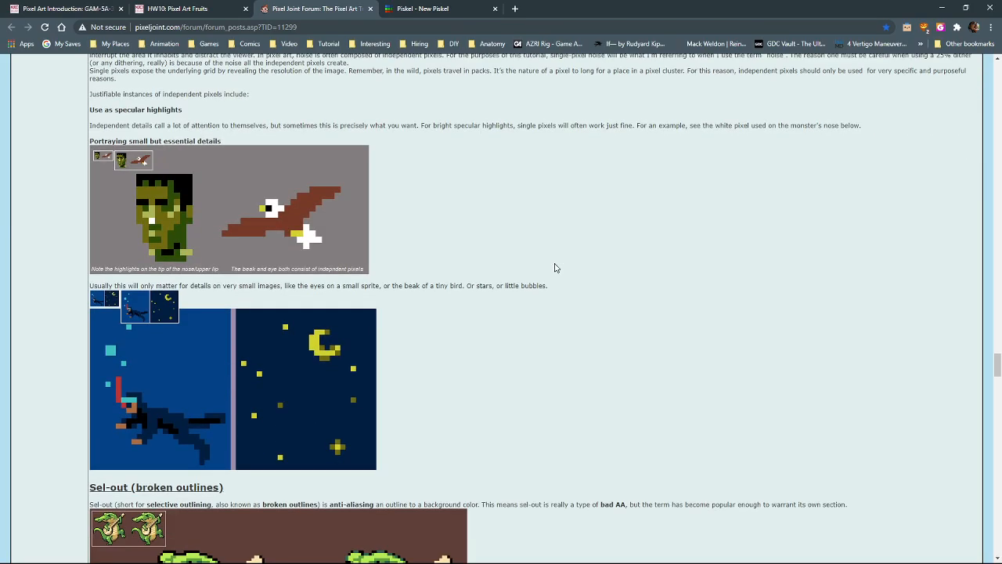
scroll(555, 267, down, 2)
scroll(554, 268, up, 2)
scroll(480, 314, down, 6)
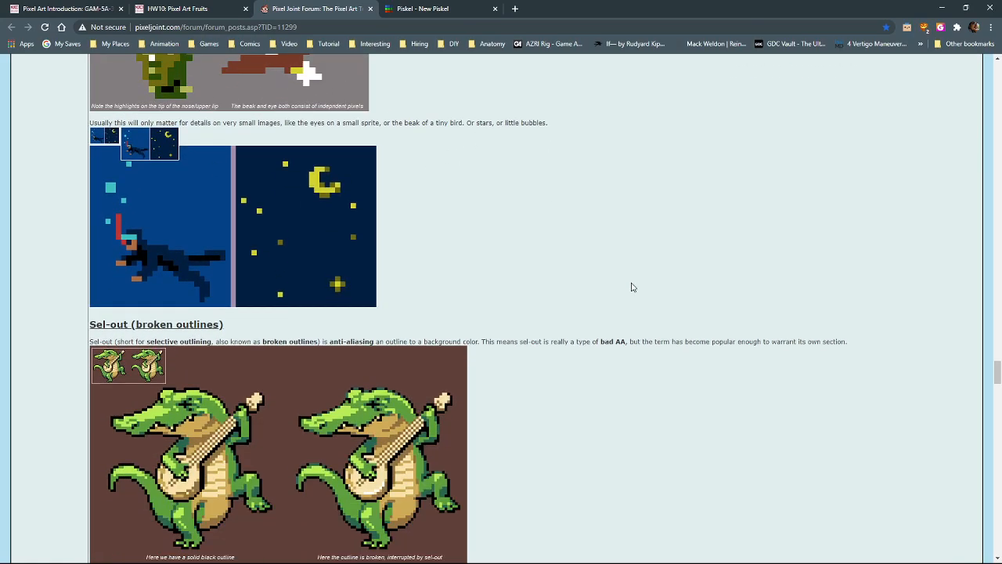
scroll(692, 278, up, 1)
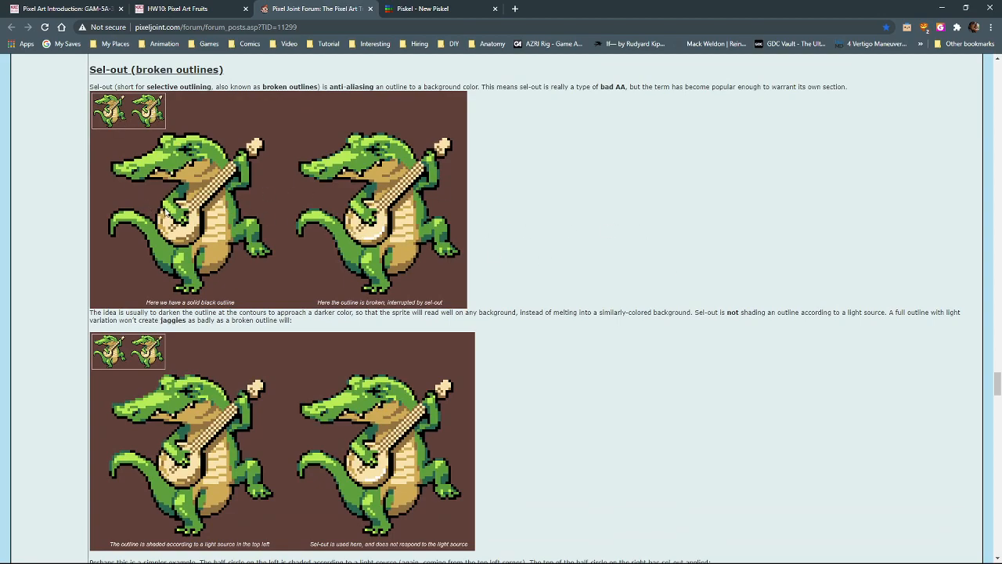
scroll(605, 309, down, 6)
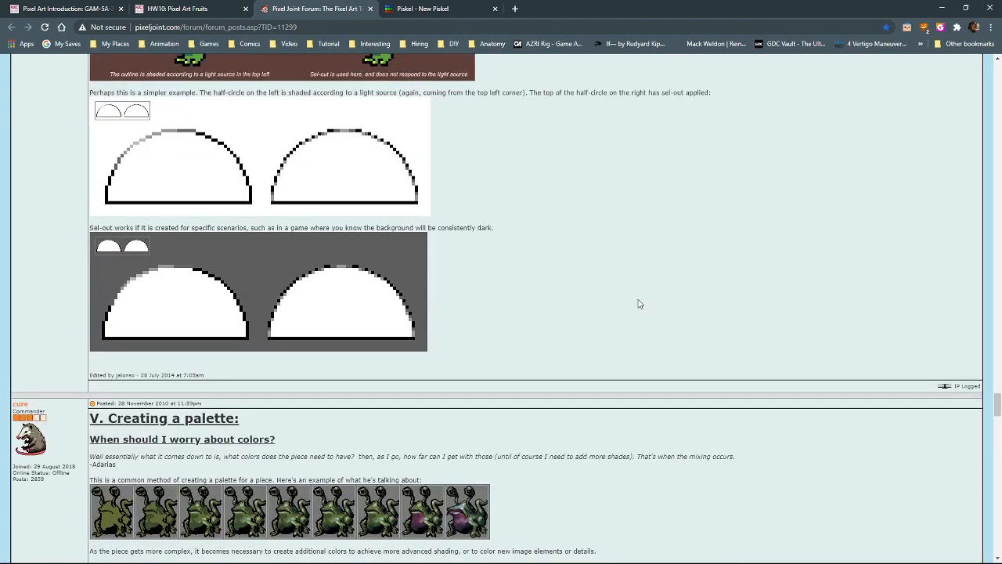
Examine the tutorial's palette creation part, covering saturation, hue and the reasons for a low color count
scroll(638, 302, down, 9)
scroll(638, 303, down, 10)
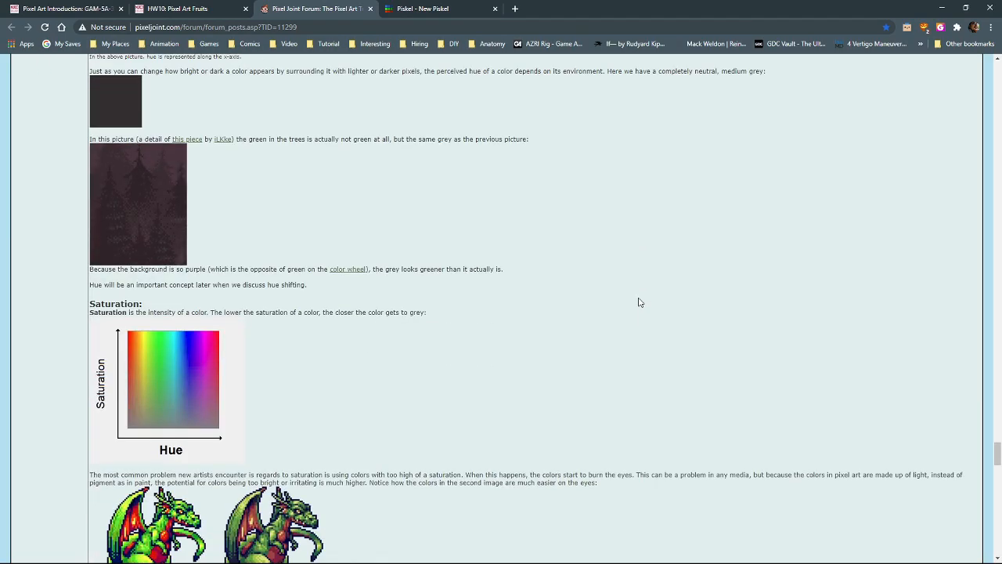
scroll(638, 302, up, 3)
scroll(638, 302, up, 6)
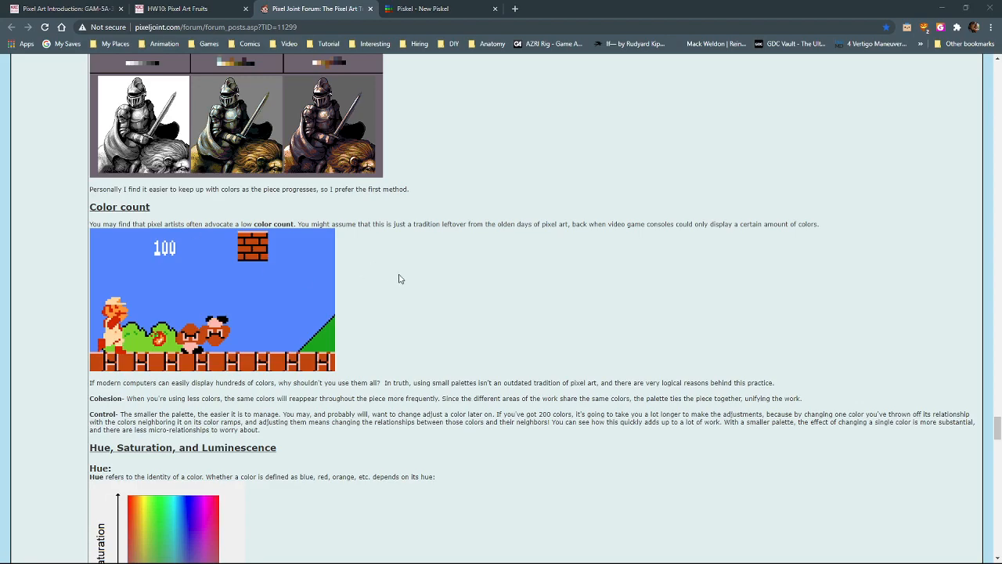
scroll(399, 278, up, 2)
Switch to Piskel and draw a black freehand curve with the Pen tool from about pixel 9:21 up to 24:8
click(403, 8)
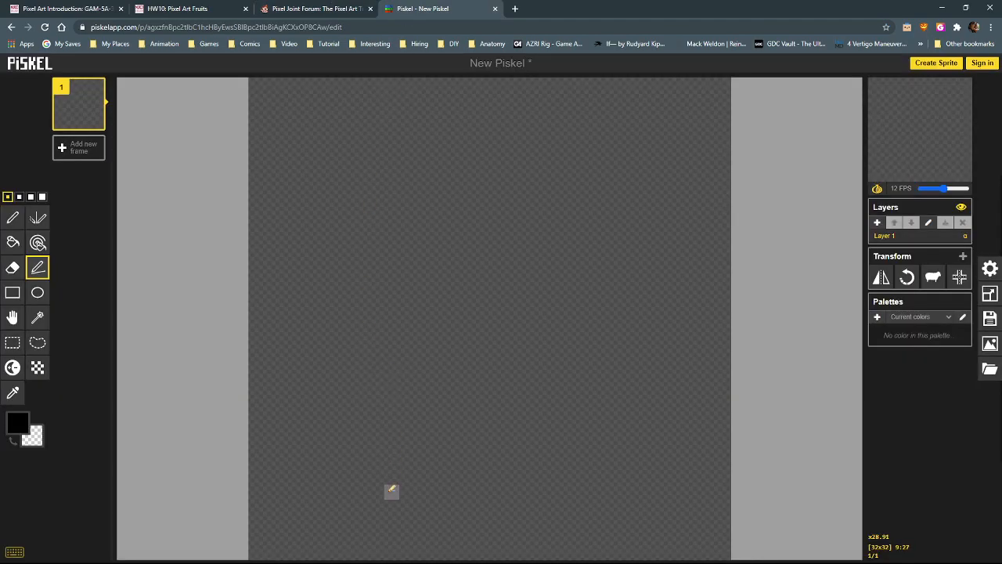
click(12, 219)
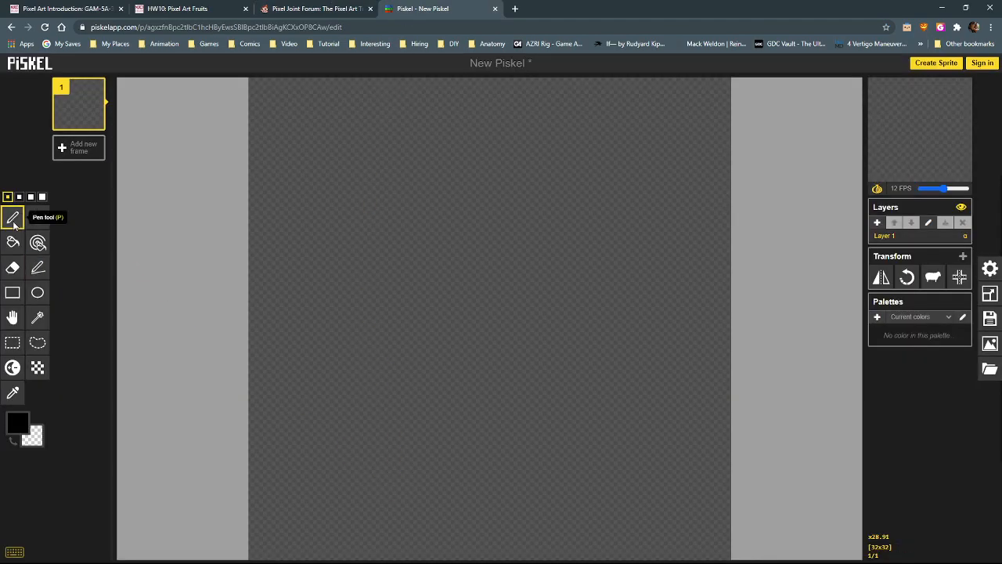
mouse_move(391, 404)
mouse_down()
mouse_move(445, 253)
mouse_move(624, 205)
mouse_up()
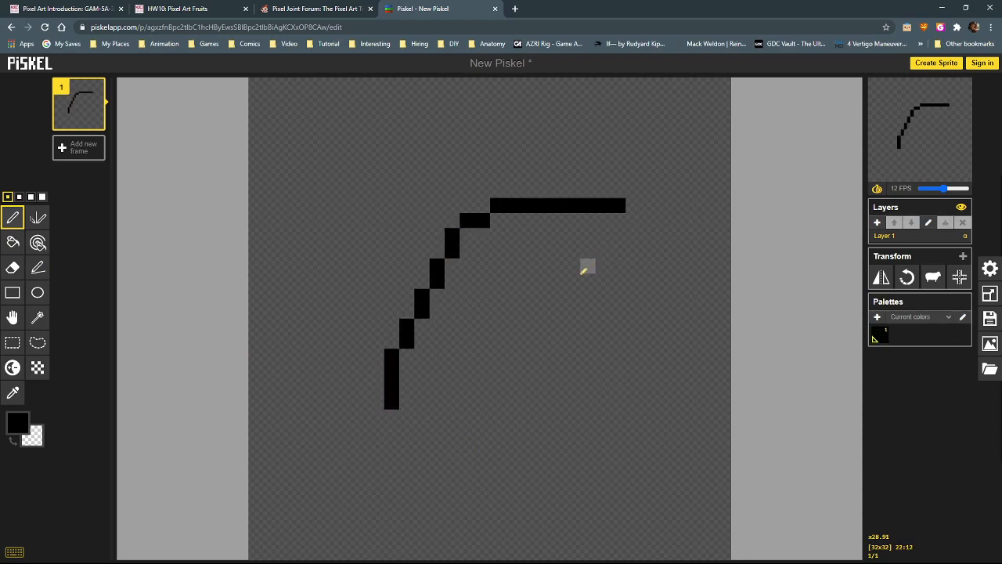
mouse_move(77, 108)
mouse_move(922, 113)
click(395, 371)
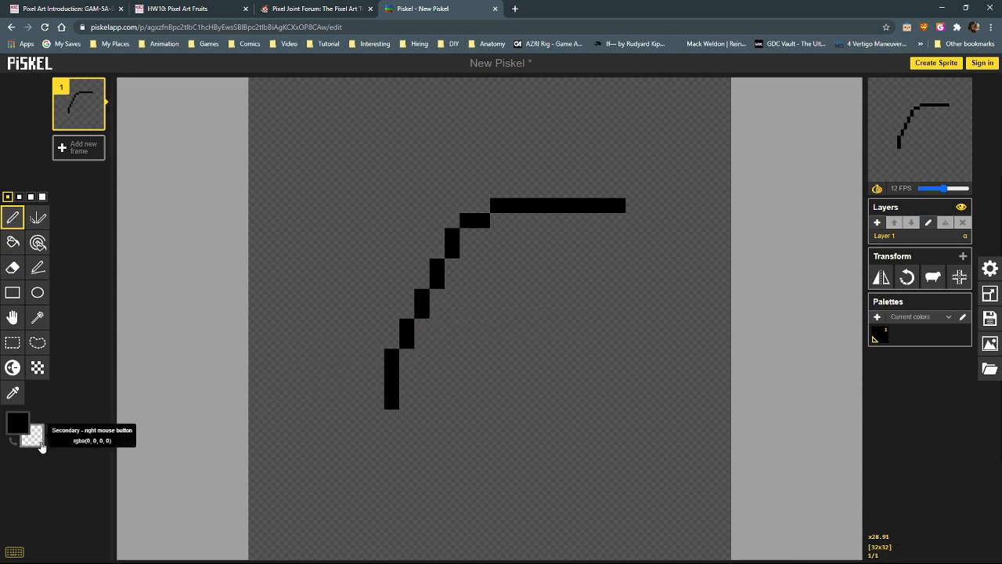
Set the secondary color to black (#000000) and add a second layer with an opacity of 1
click(41, 444)
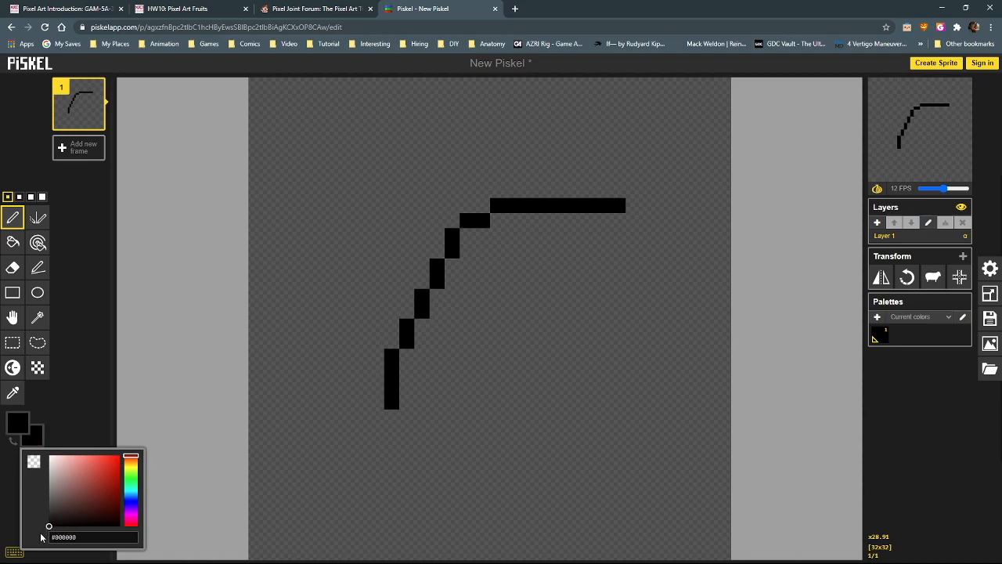
click(877, 222)
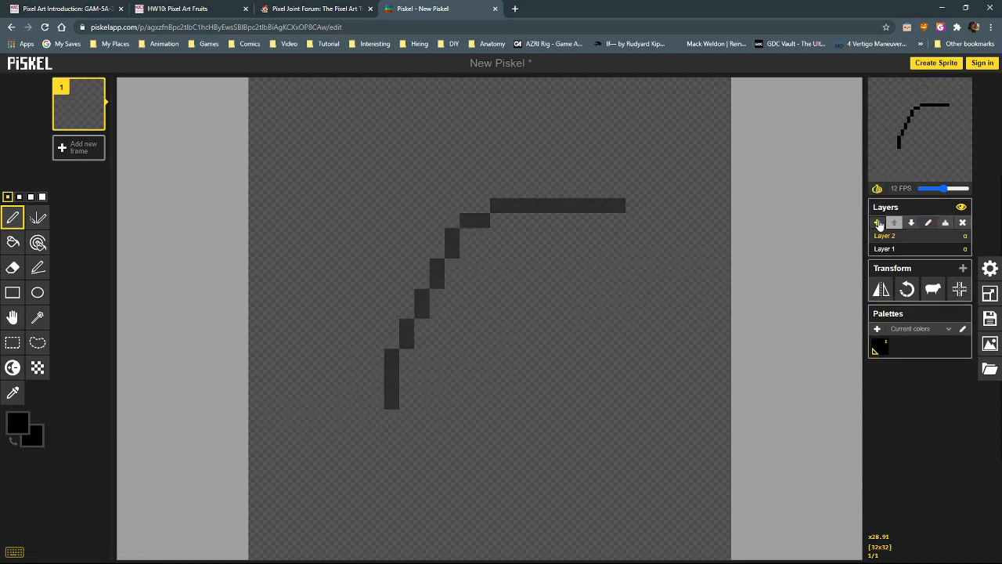
click(965, 237)
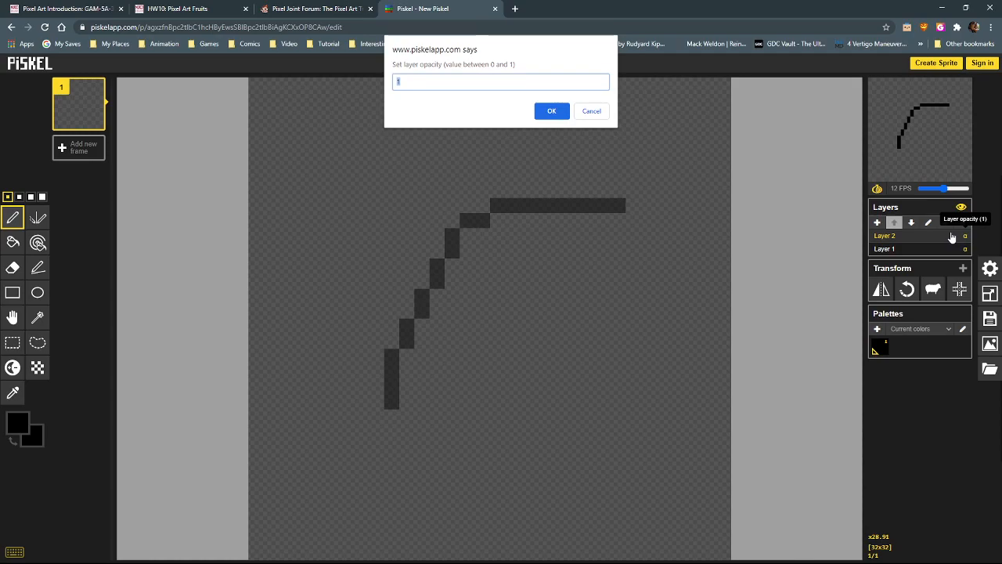
key(Return)
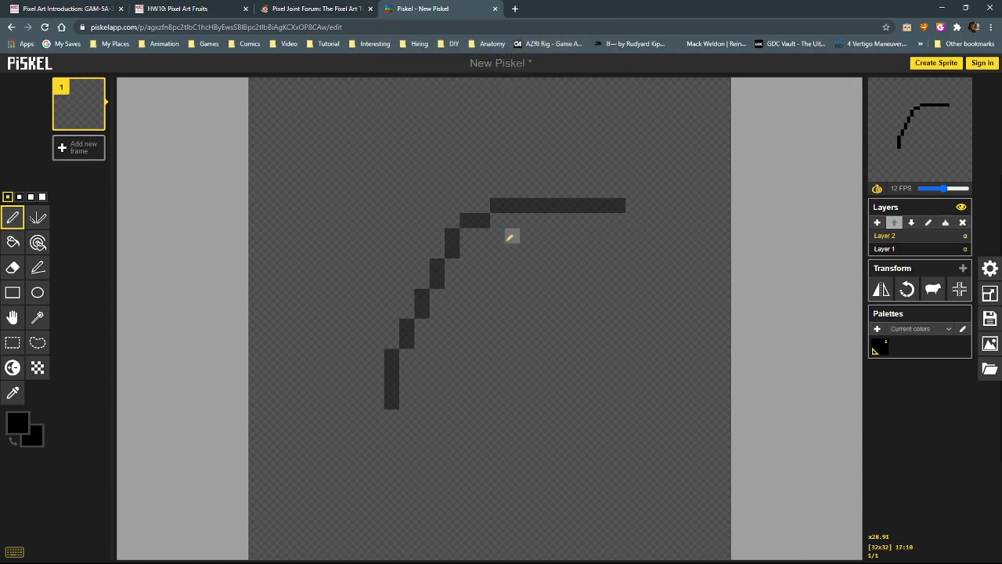
Place black pixels on Layer 2 in the curve's outer stair-step corners at about 15:8, 12:11, 11:13, 10:15 and 9:17
click(483, 206)
click(440, 251)
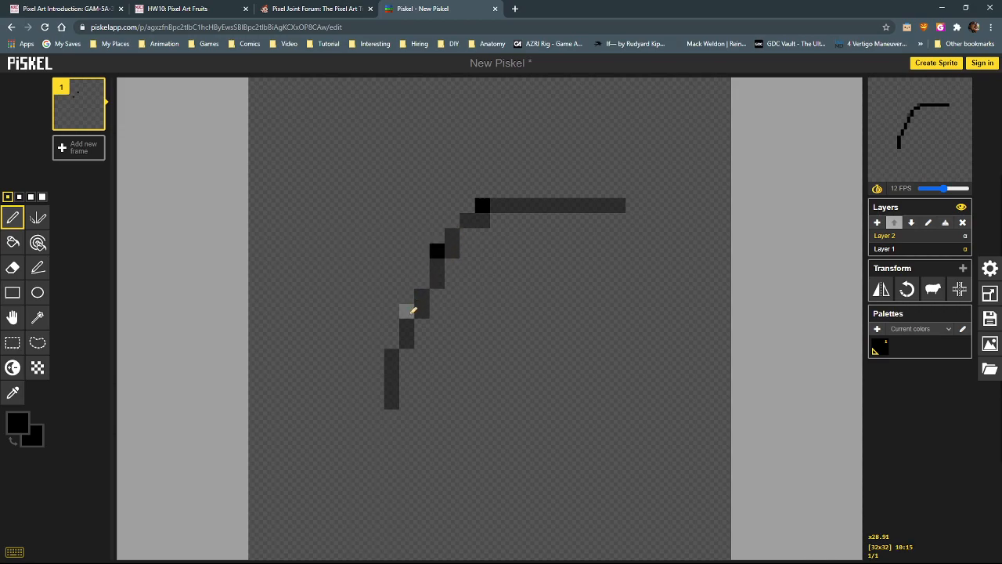
click(423, 283)
click(393, 342)
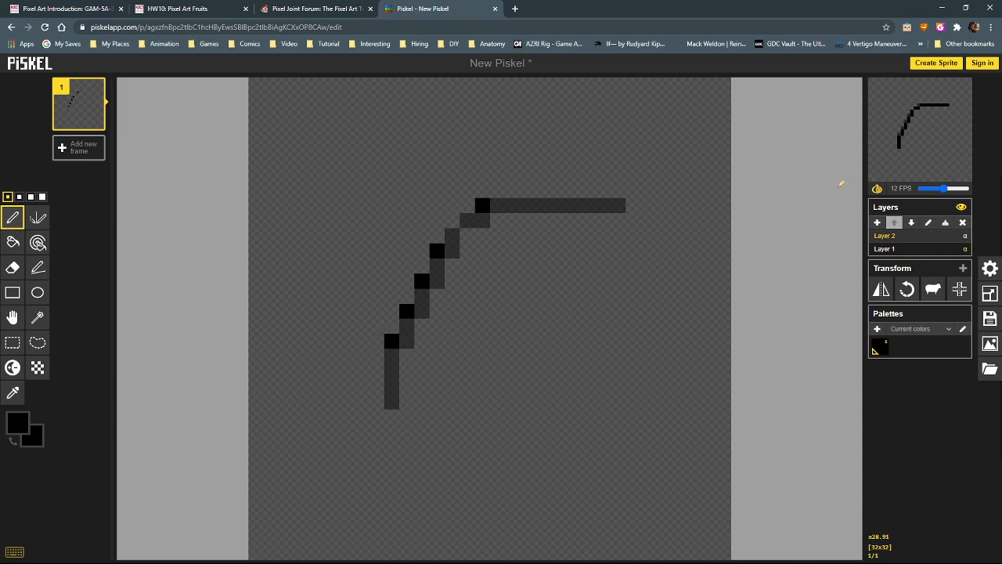
Open the animation preview in a separate window, shrink it and position it beside the frame list
click(959, 89)
drag(86, 8, 166, 70)
drag(244, 259, 208, 194)
drag(137, 72, 200, 77)
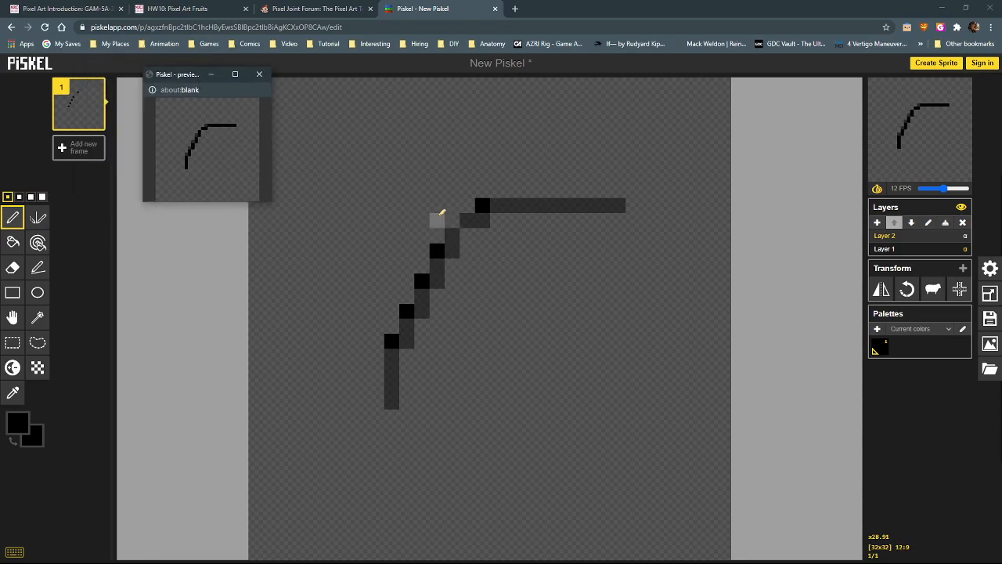
Compare the curve on Layer 1 with the corner pixels on Layer 2, and bring the preview window to the front
click(932, 249)
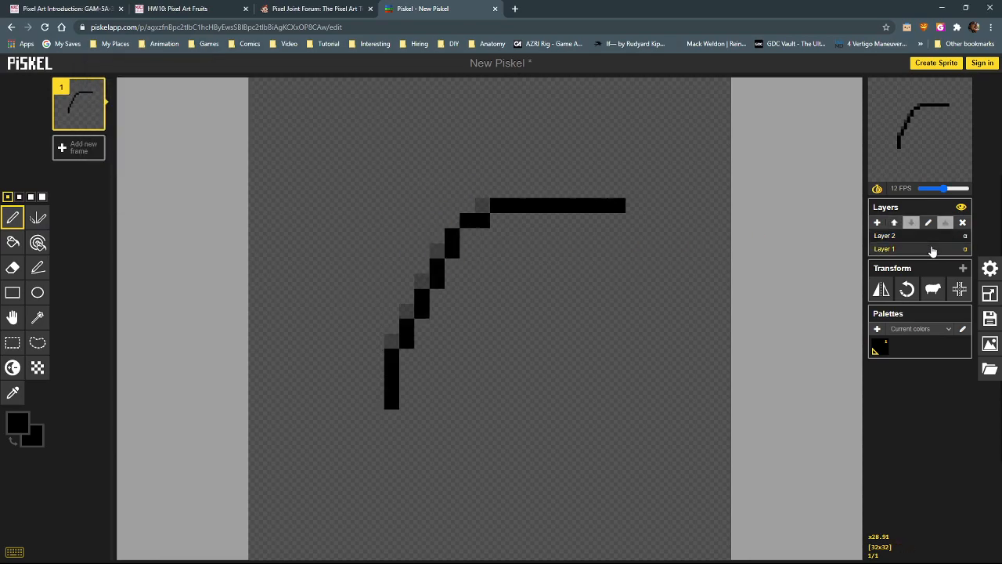
click(920, 236)
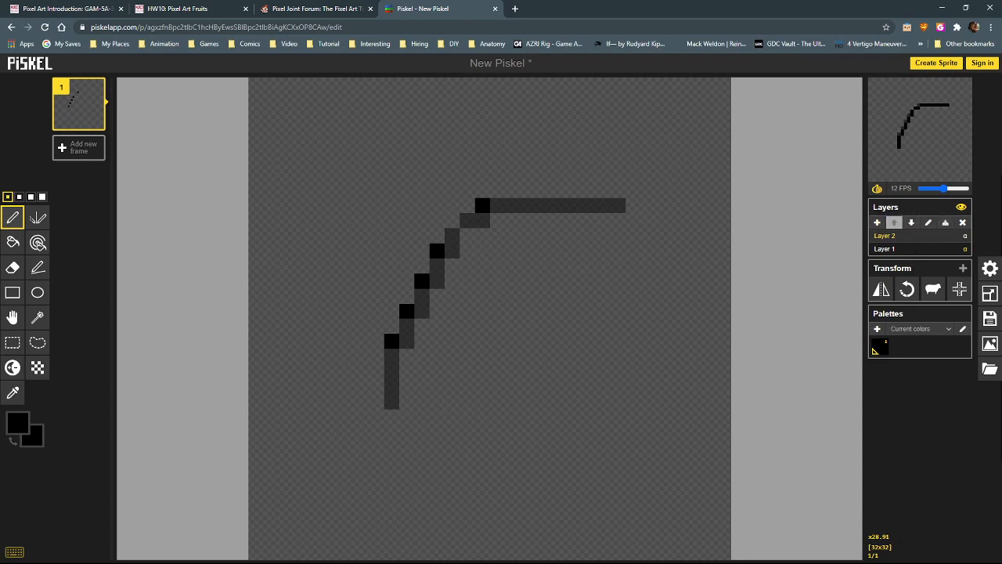
key(alt+Tab)
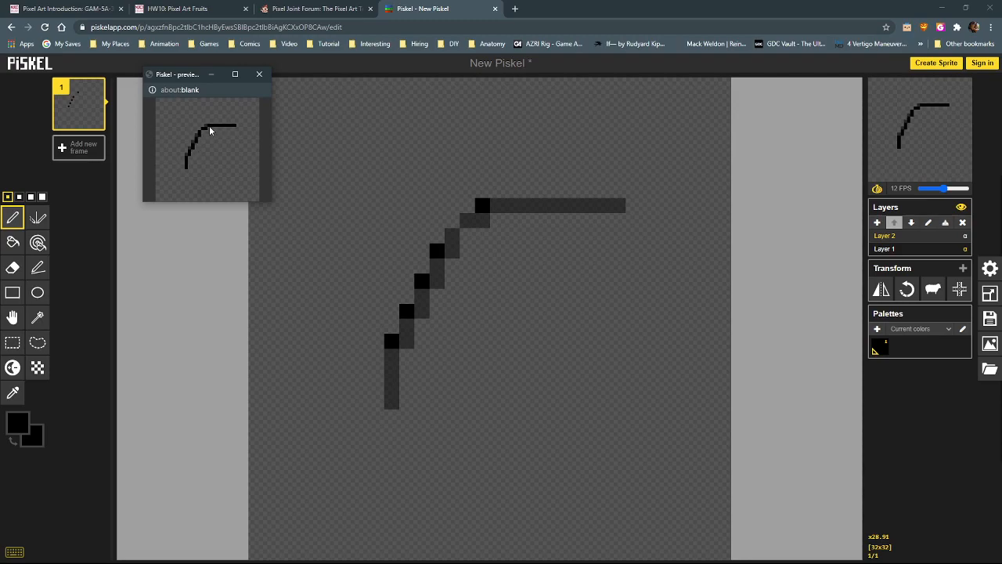
Close the preview window and review the anti-aliasing examples for fixing jaggies in the Pixel Joint tutorial
click(259, 76)
click(314, 8)
scroll(247, 295, up, 1)
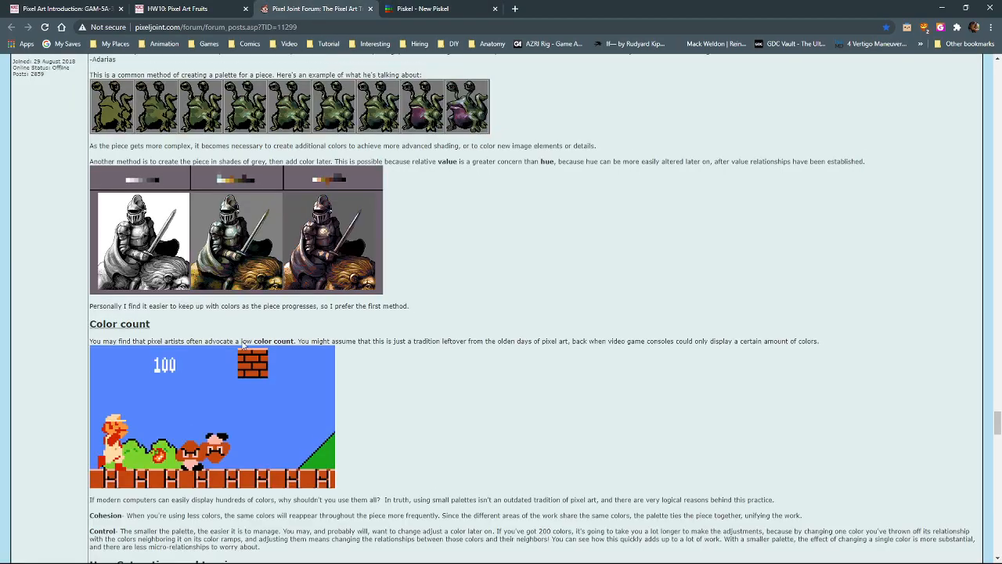
scroll(242, 344, down, 15)
scroll(242, 345, up, 5)
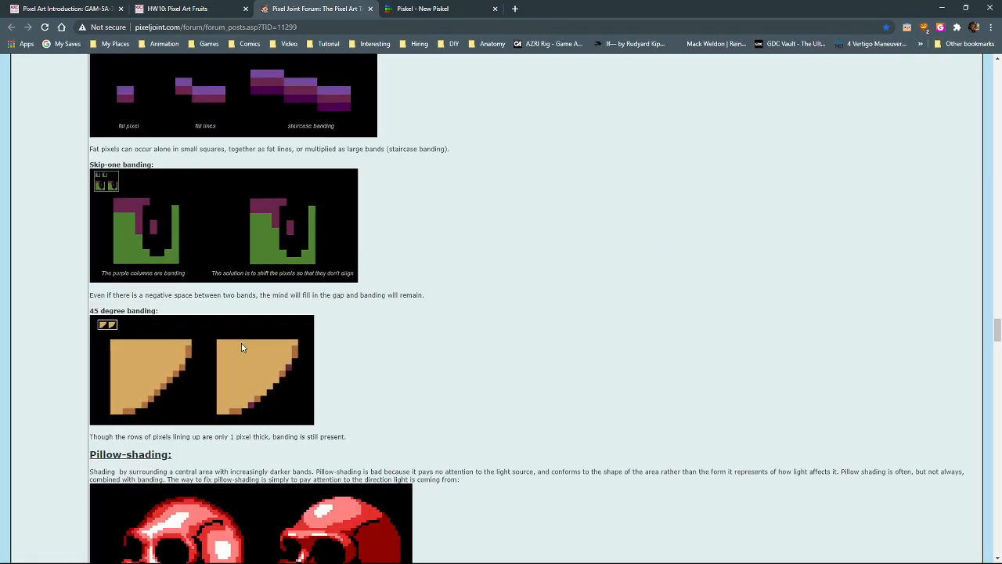
scroll(251, 352, up, 15)
scroll(368, 353, down, 4)
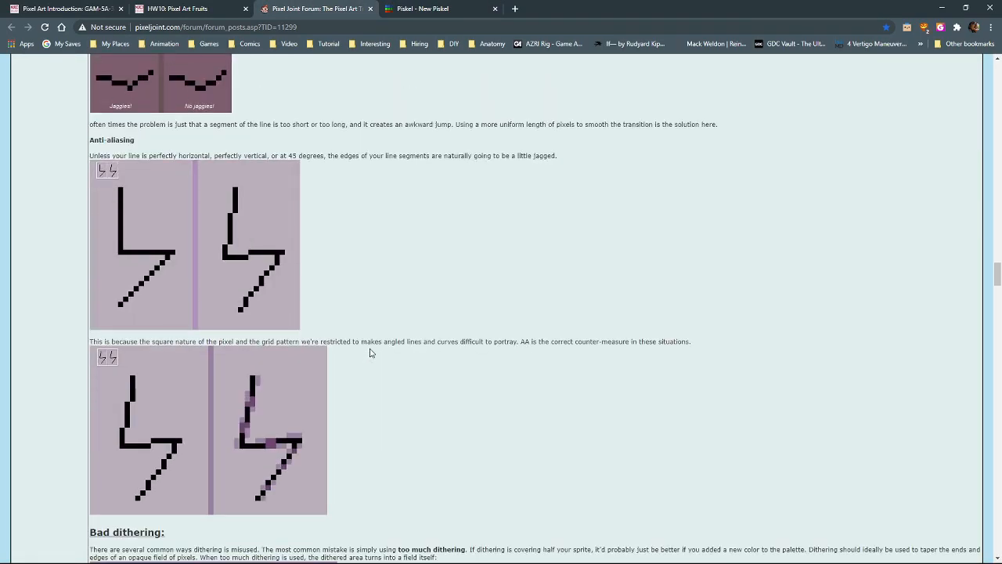
scroll(371, 353, down, 4)
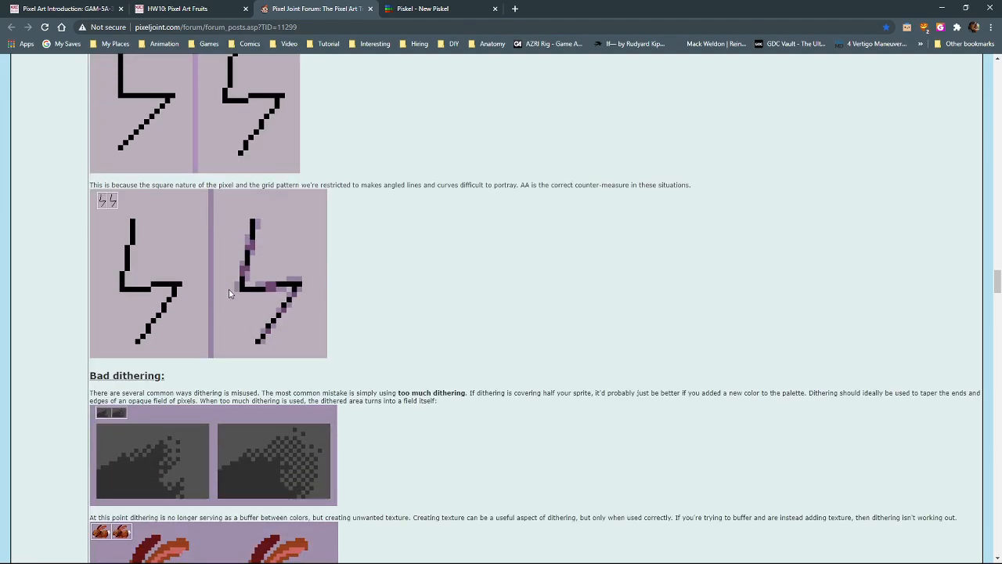
scroll(284, 291, up, 15)
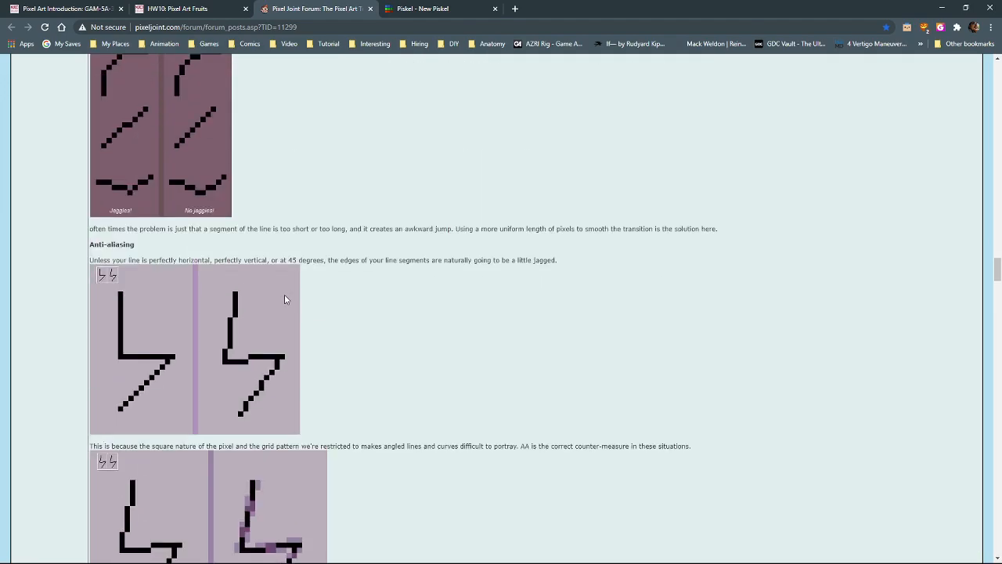
Examine the tutorial's "Bad AA" examples and the manual anti-aliasing example under "Terms to know"
scroll(383, 324, down, 2)
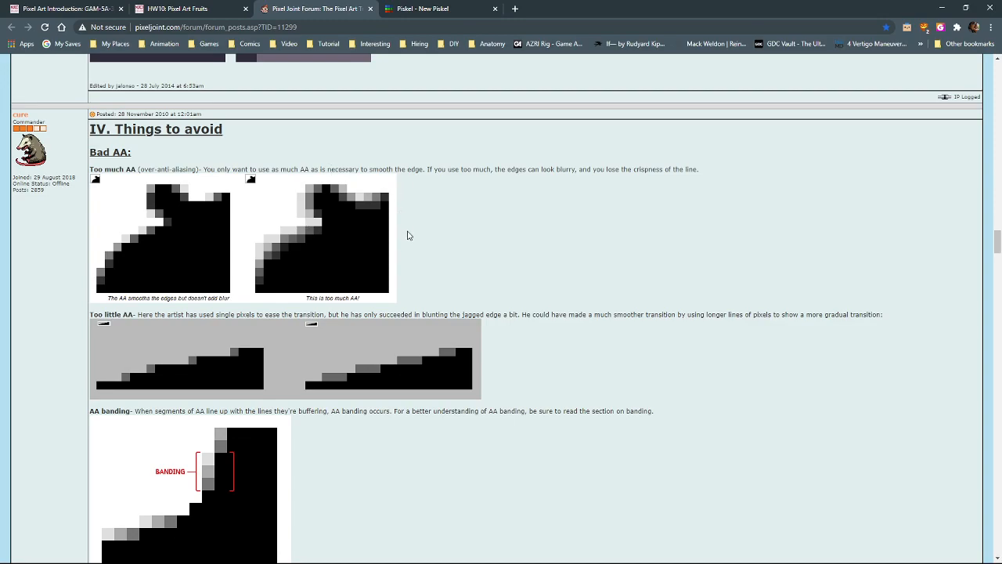
scroll(407, 235, up, 2)
scroll(407, 235, up, 1)
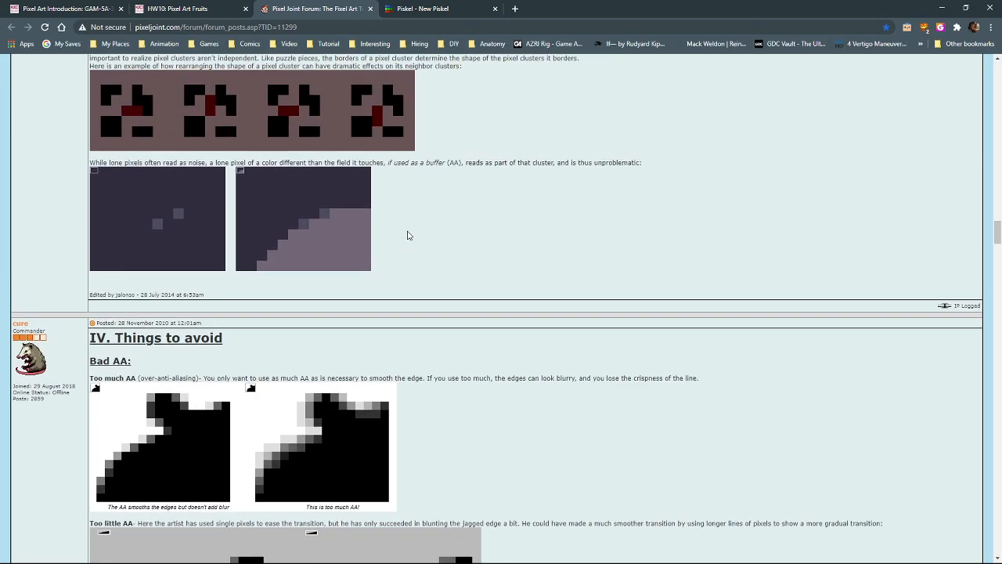
scroll(408, 235, up, 10)
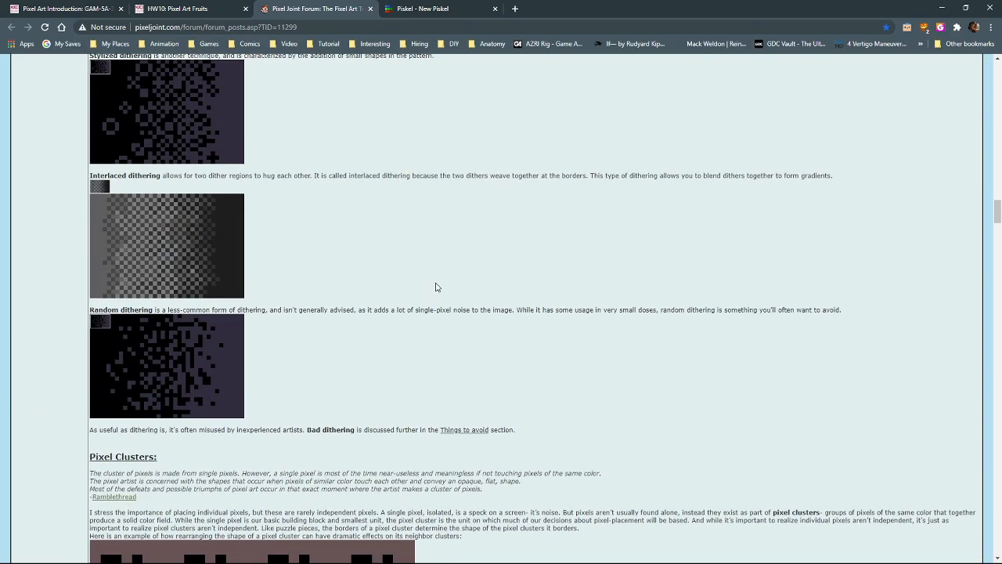
scroll(436, 287, up, 6)
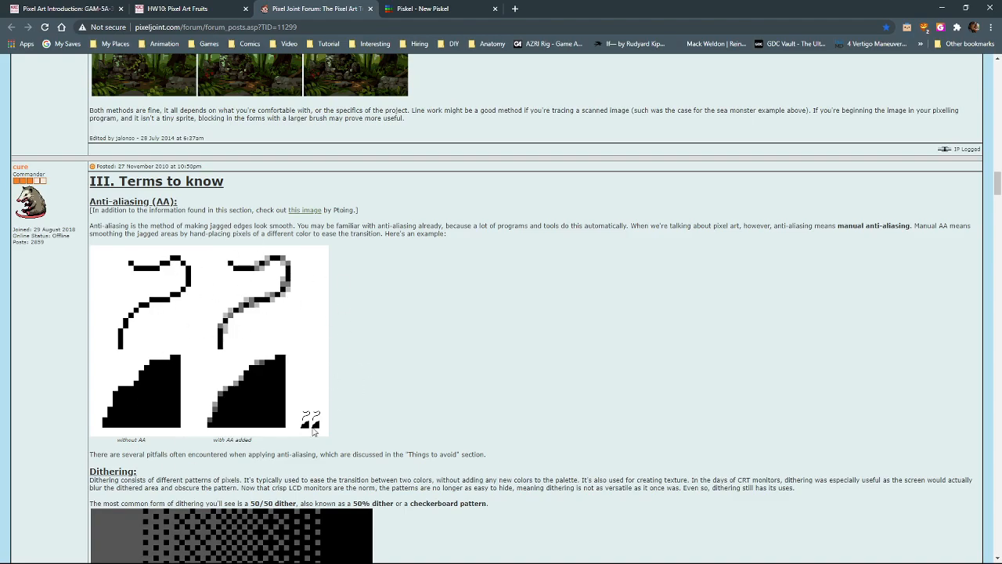
scroll(425, 376, down, 1)
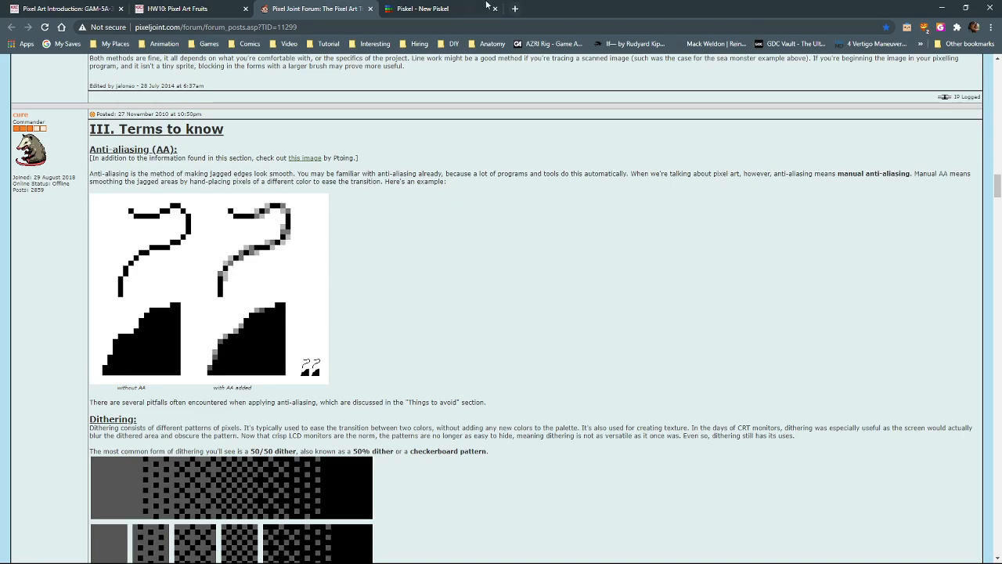
click(426, 9)
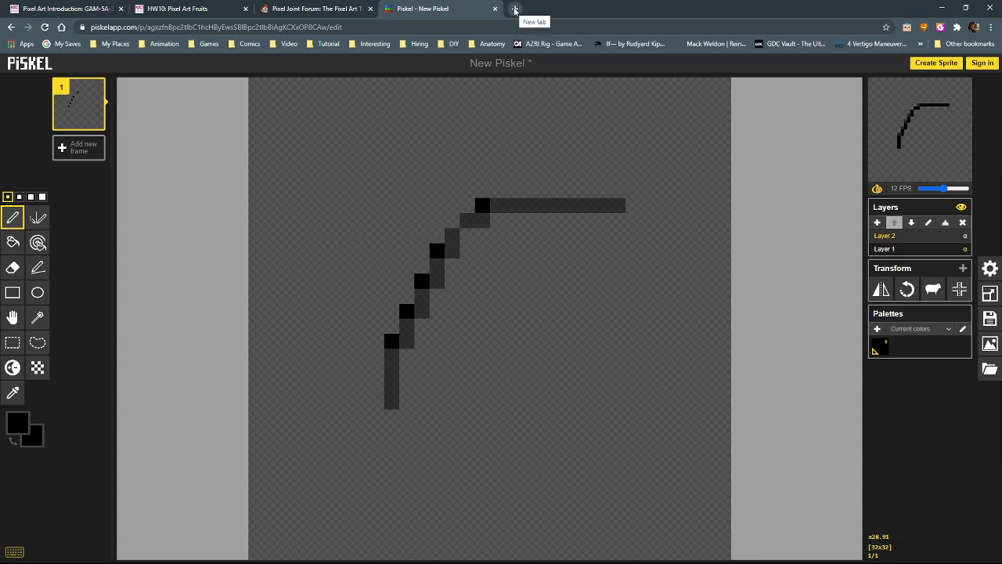
click(515, 9)
click(468, 223)
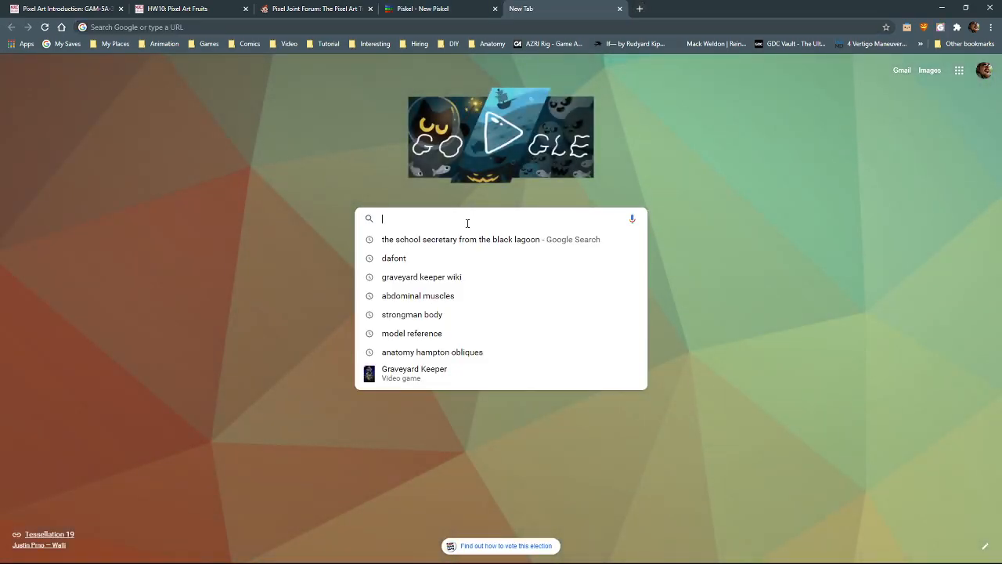
click(290, 327)
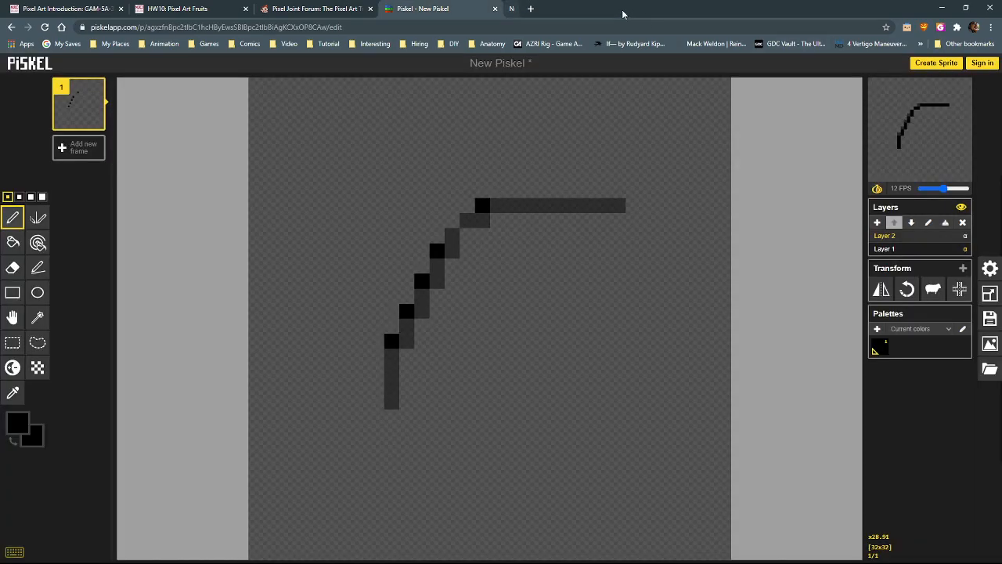
click(620, 9)
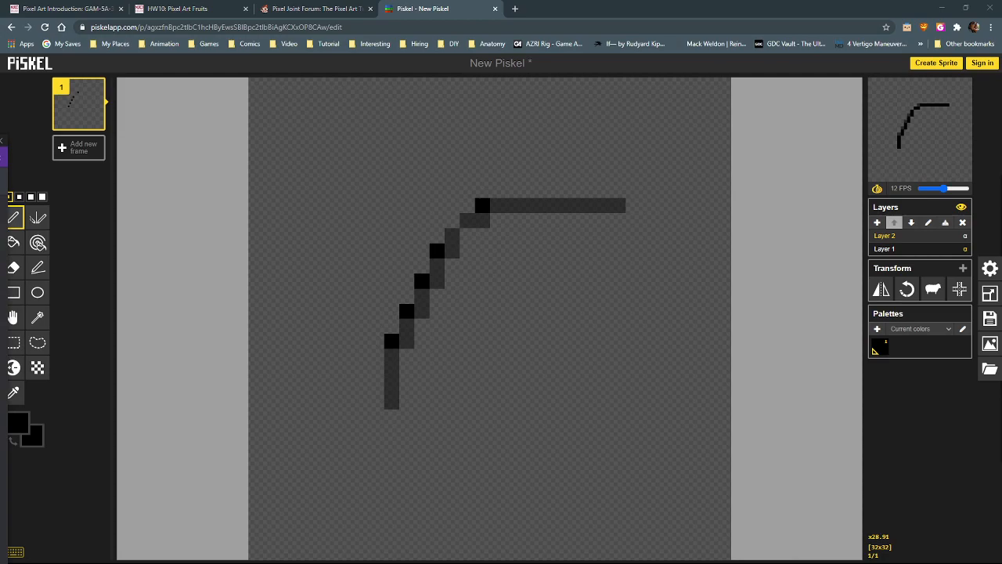
Examine the animated house interior image up close in the photo viewer and close it
drag(490, 153, 455, 97)
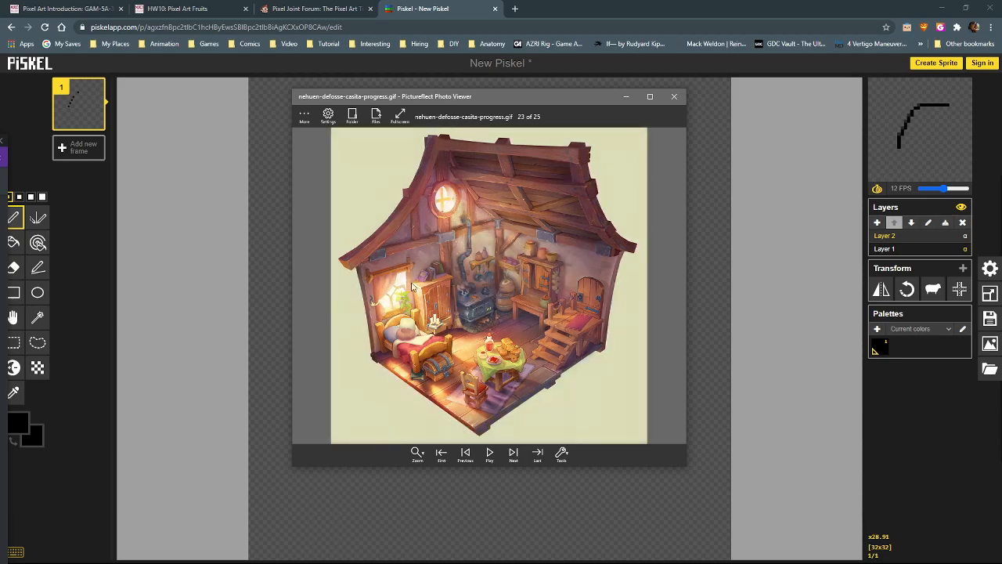
scroll(412, 286, up, 10)
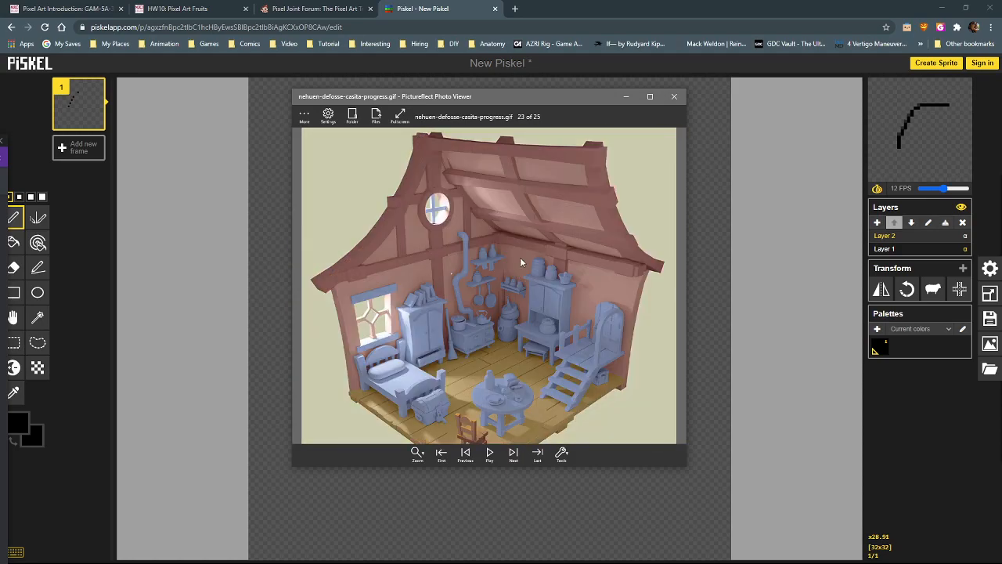
click(674, 97)
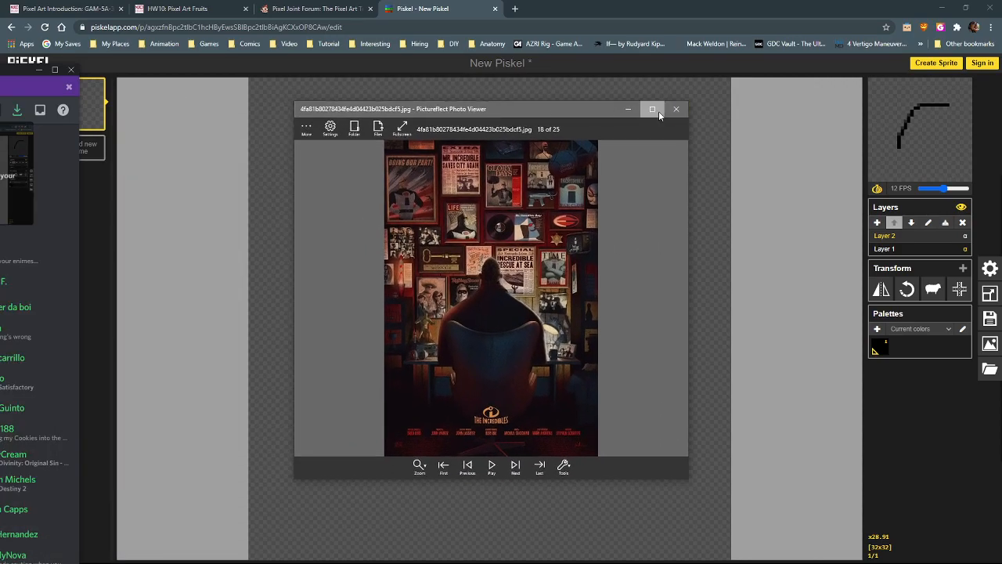
Enlarge The Incredibles poster and examine the pixels along the seated figure's shoulder edge, and move the viewer off the screen
click(658, 111)
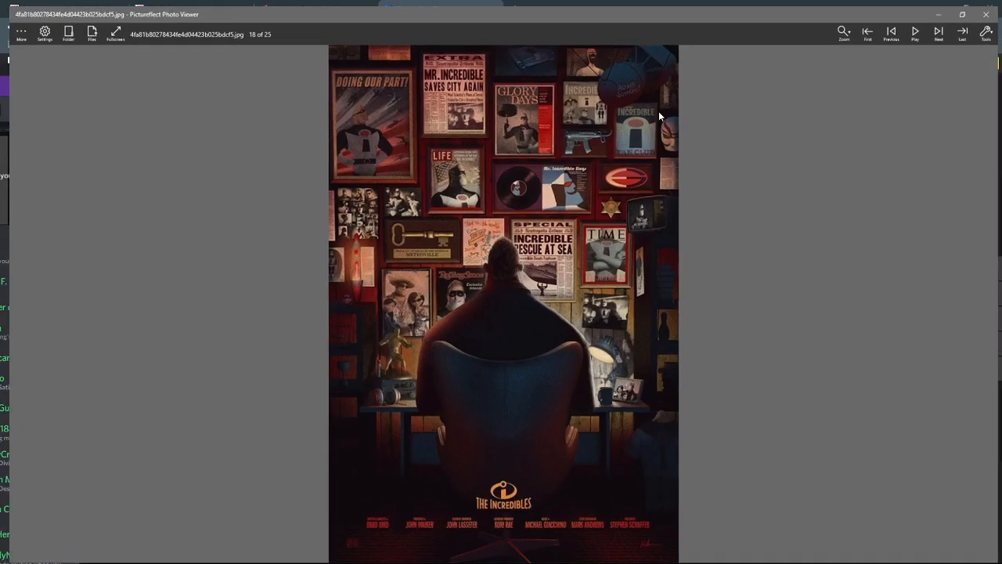
scroll(552, 317, up, 10)
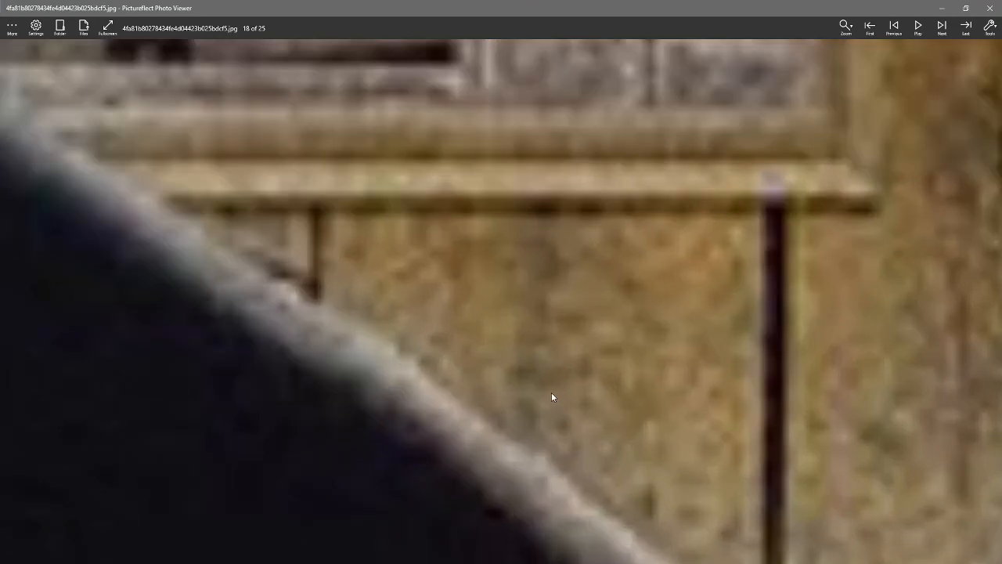
drag(551, 397, 492, 342)
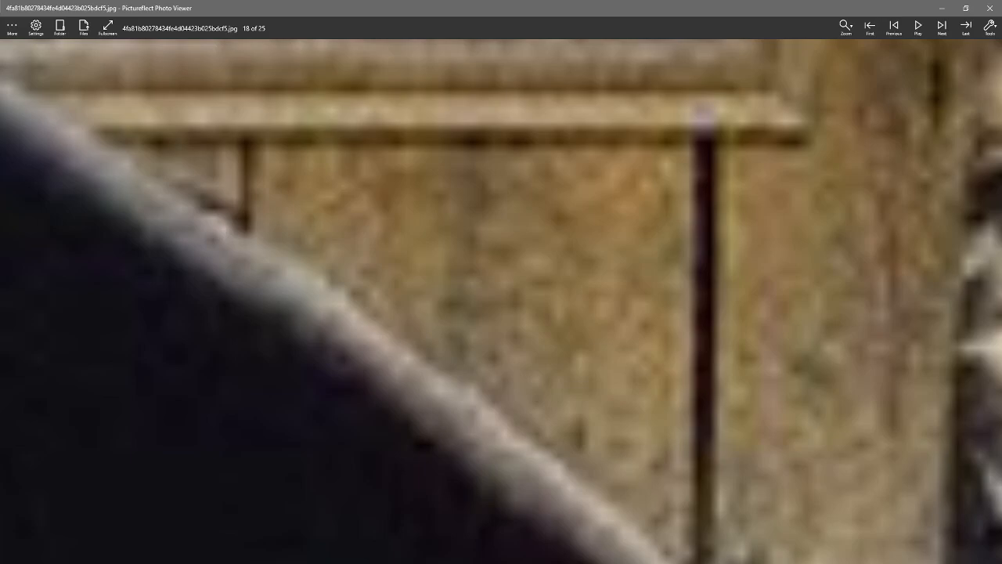
scroll(423, 341, down, 10)
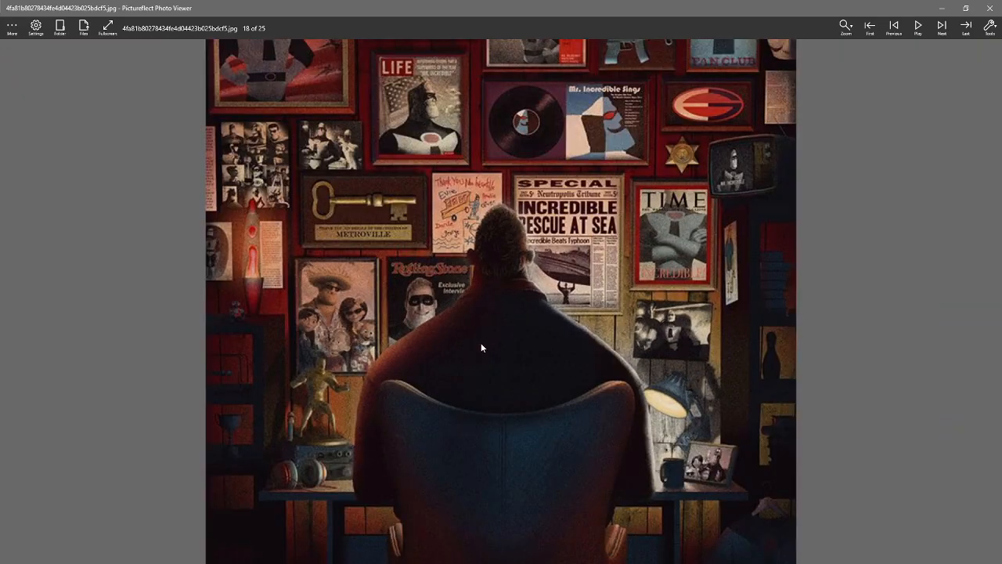
scroll(568, 335, up, 10)
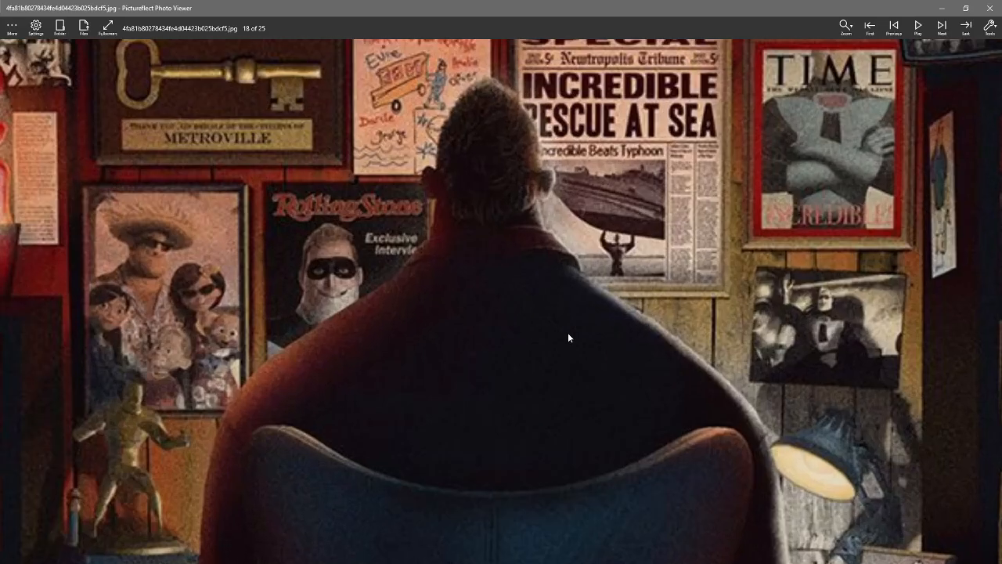
drag(517, 309, 389, 316)
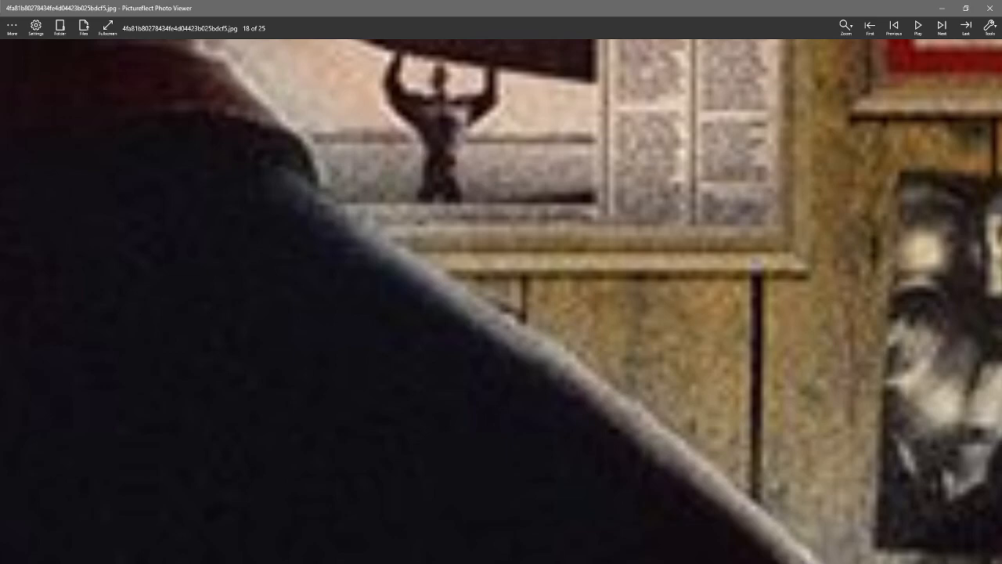
scroll(675, 285, down, 5)
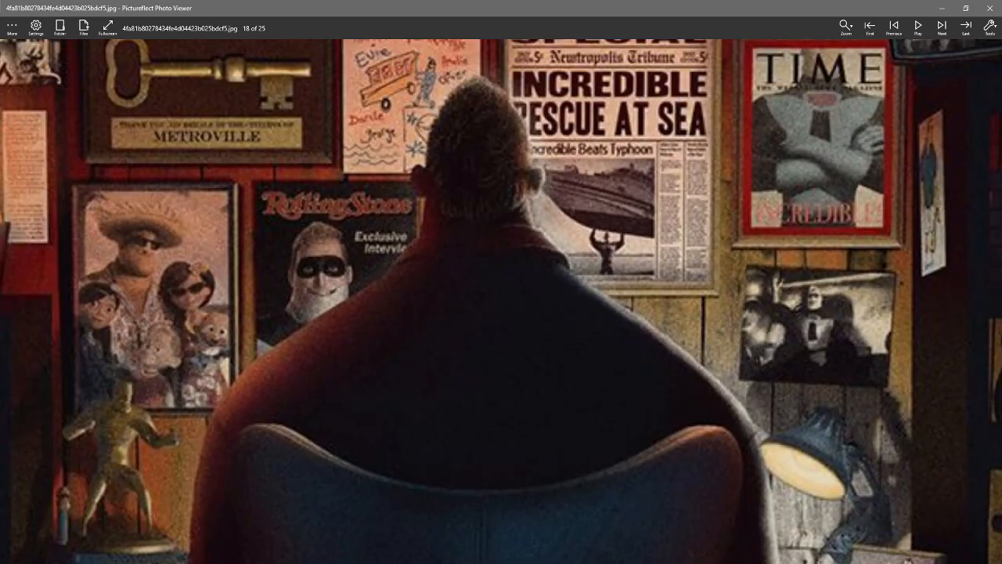
scroll(670, 307, down, 3)
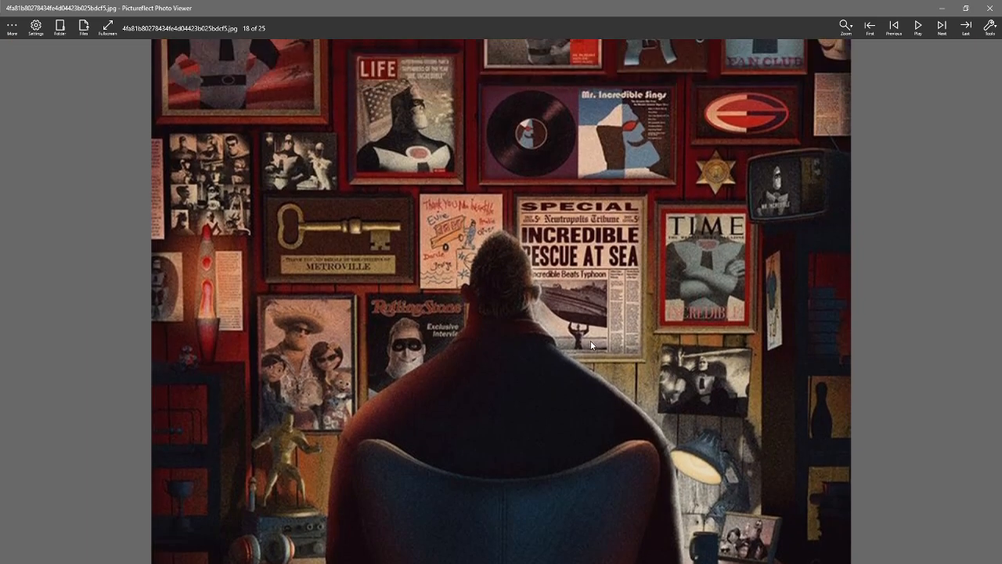
scroll(589, 342, down, 2)
drag(687, 9, 0, 28)
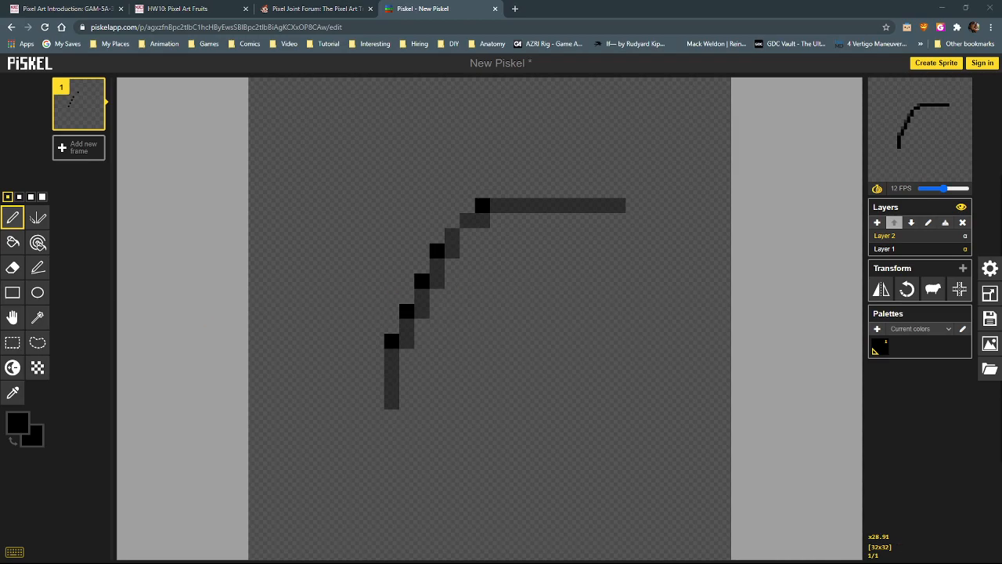
Skim the tutorial's sections from dithering through pillow-shading and return to the anti-aliasing and dithering examples
click(307, 9)
scroll(481, 290, down, 5)
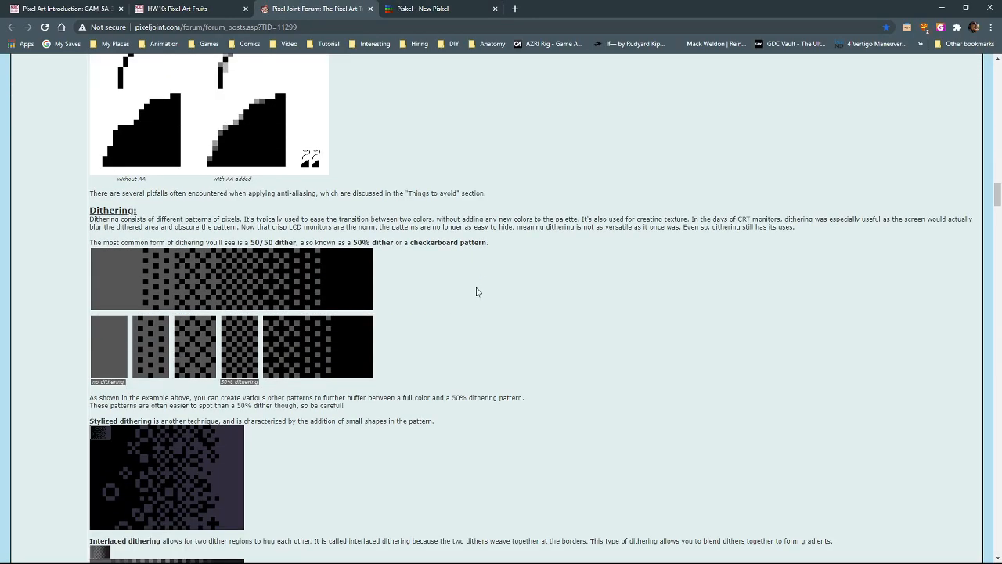
scroll(477, 292, down, 9)
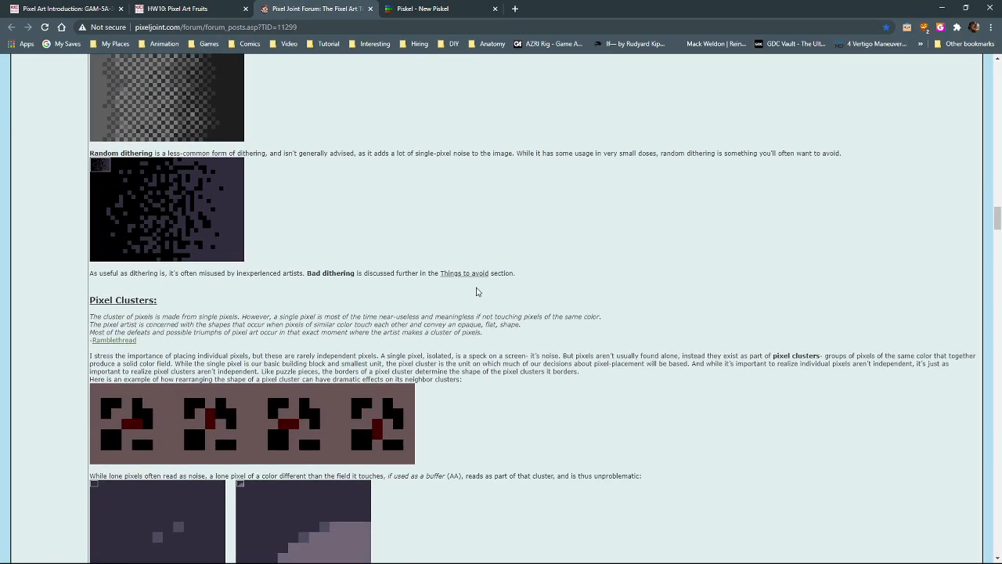
scroll(477, 291, down, 14)
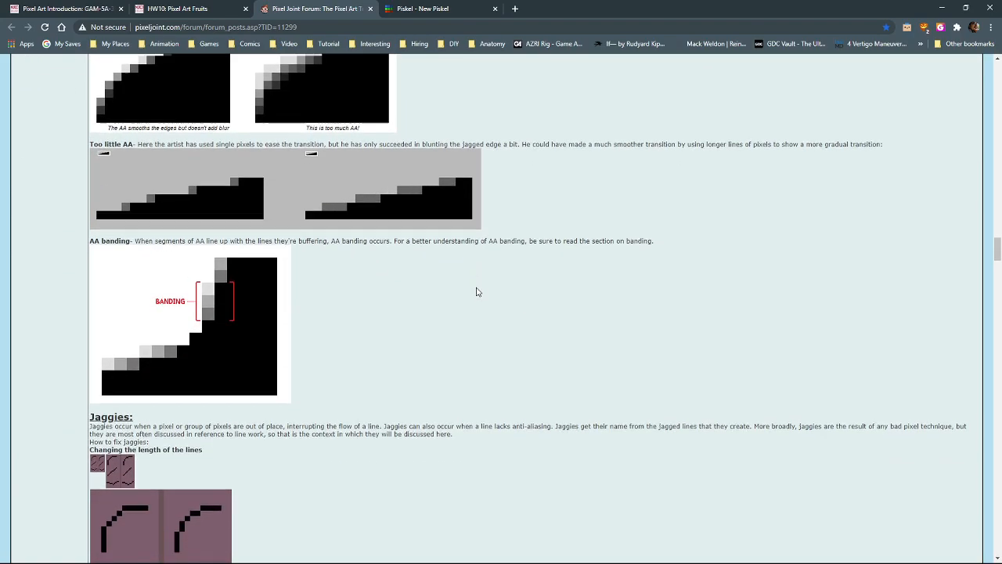
scroll(477, 291, down, 10)
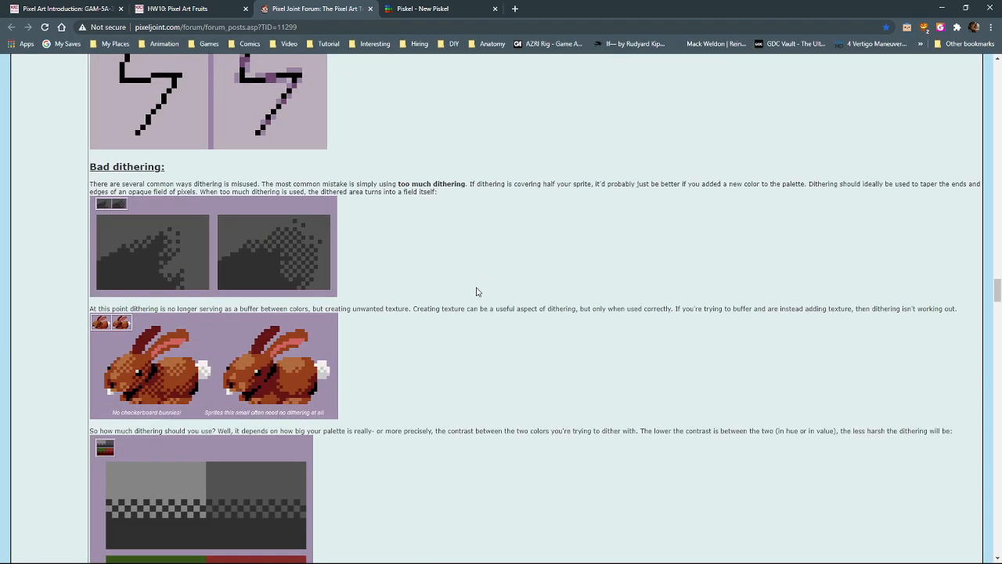
scroll(477, 291, down, 9)
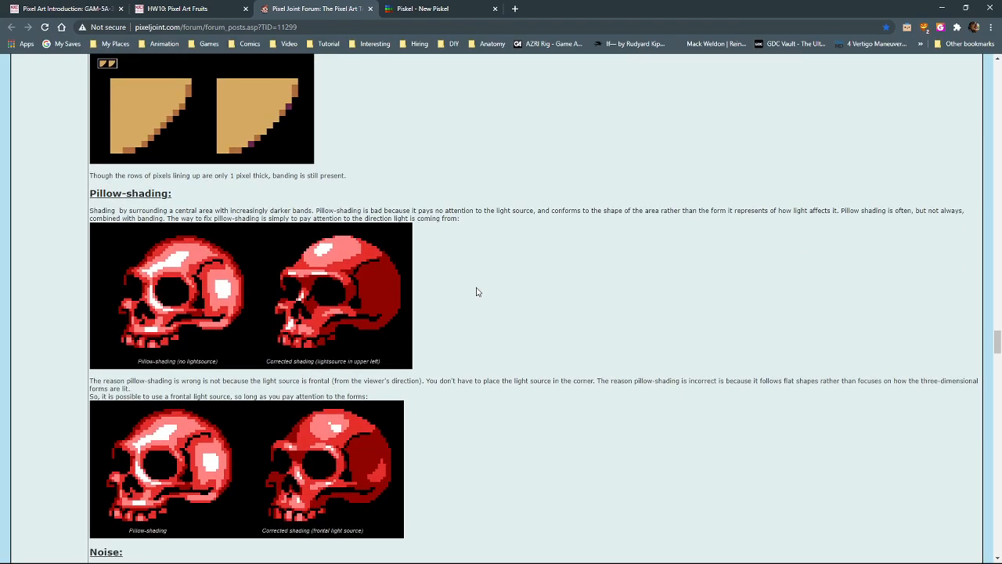
scroll(476, 292, up, 18)
scroll(477, 291, up, 20)
scroll(477, 292, up, 11)
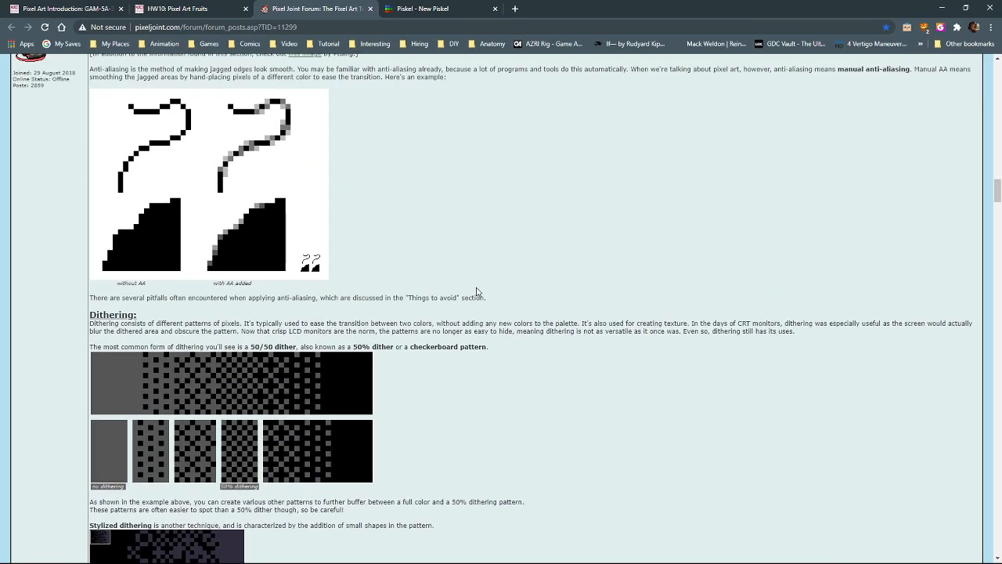
scroll(477, 291, down, 1)
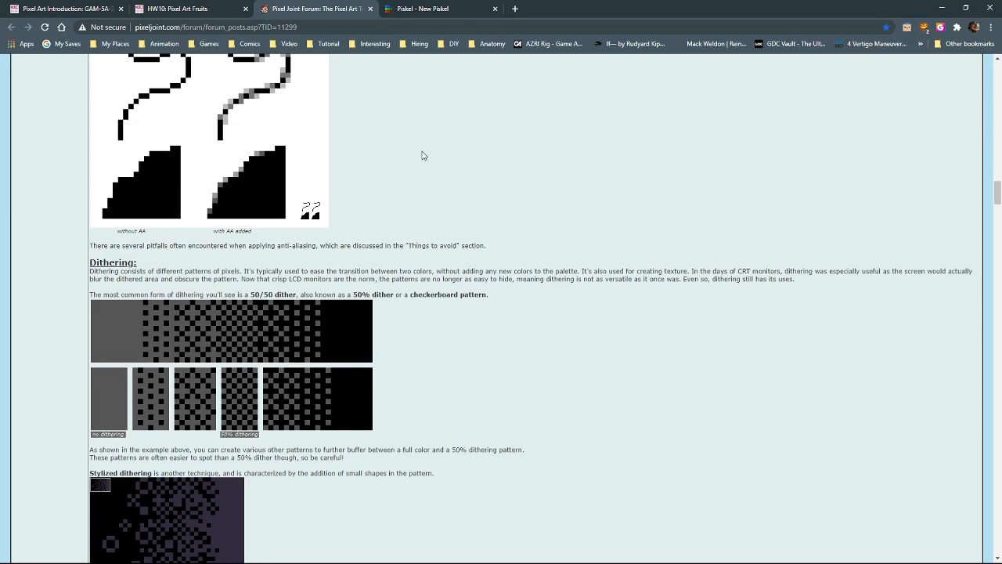
In Piskel, delete Layer 2, erase the whole curve on Layer 1 and switch back to the Pen tool
click(450, 9)
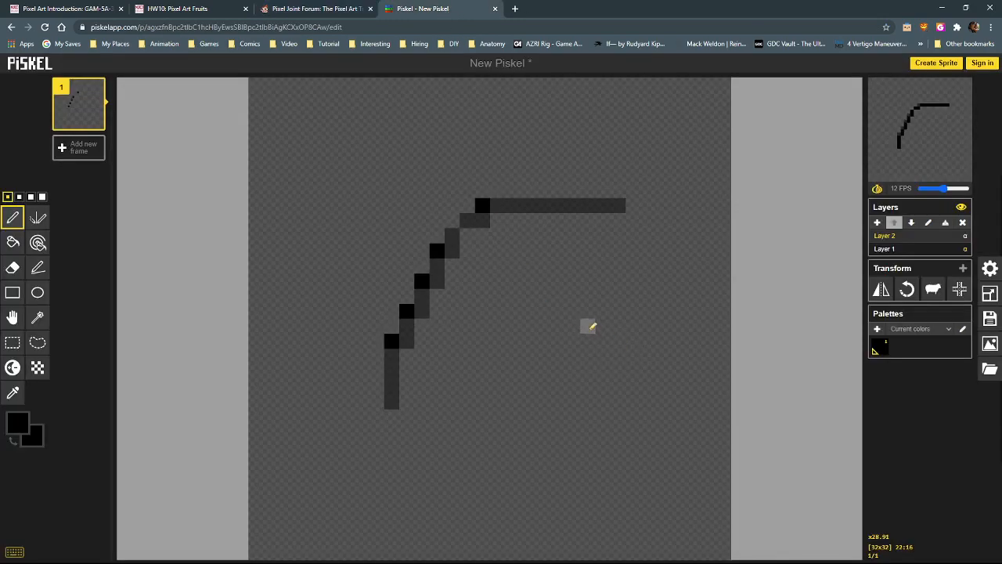
click(962, 223)
click(23, 269)
mouse_move(633, 217)
mouse_down()
mouse_move(467, 209)
mouse_move(415, 236)
mouse_move(439, 259)
mouse_move(469, 241)
mouse_move(461, 235)
mouse_move(396, 358)
mouse_move(396, 407)
mouse_up()
click(14, 221)
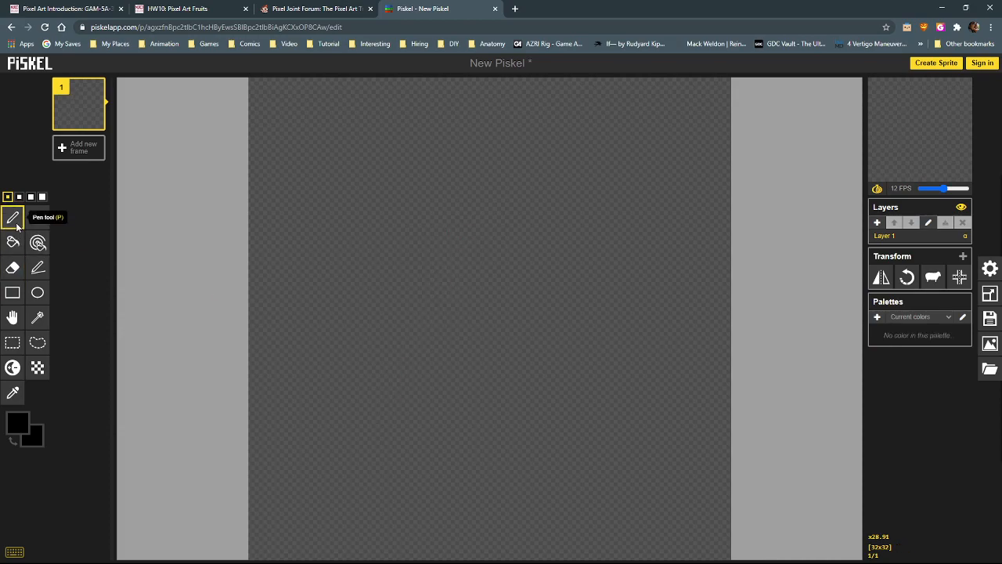
Draw a solid red block 3 pixels wide and 7 pixels tall on the left half of the canvas
click(17, 422)
click(91, 467)
mouse_move(331, 261)
mouse_down()
mouse_move(362, 264)
mouse_move(338, 245)
mouse_move(339, 307)
mouse_move(347, 247)
mouse_move(359, 303)
mouse_move(365, 214)
mouse_move(331, 221)
mouse_up()
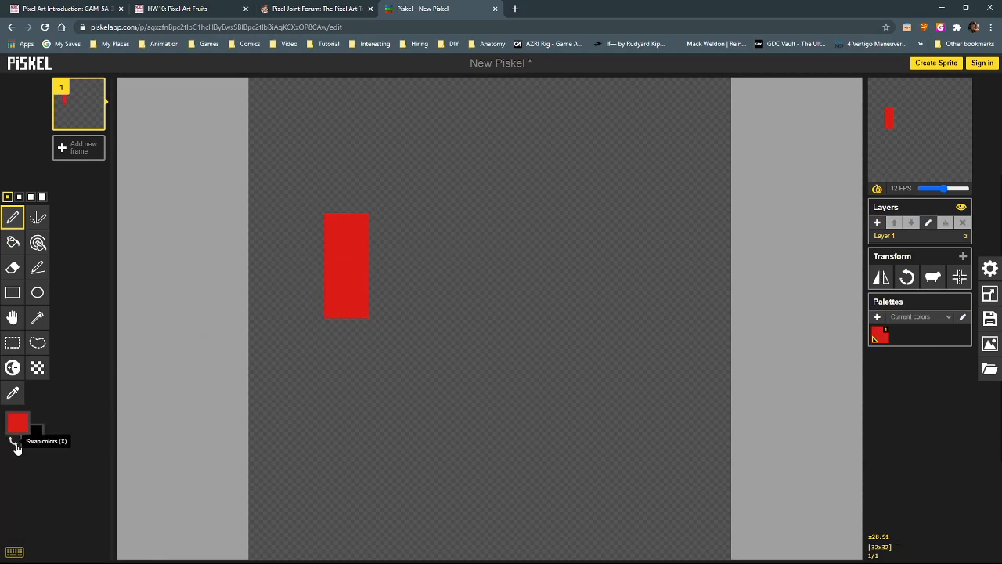
Set up blue as the primary colour and draw a matching 3 by 7 pixel block level with the red one, 13 pixels to its right
click(12, 440)
click(22, 425)
mouse_move(135, 470)
mouse_down()
mouse_move(131, 495)
mouse_move(123, 481)
mouse_up()
click(106, 451)
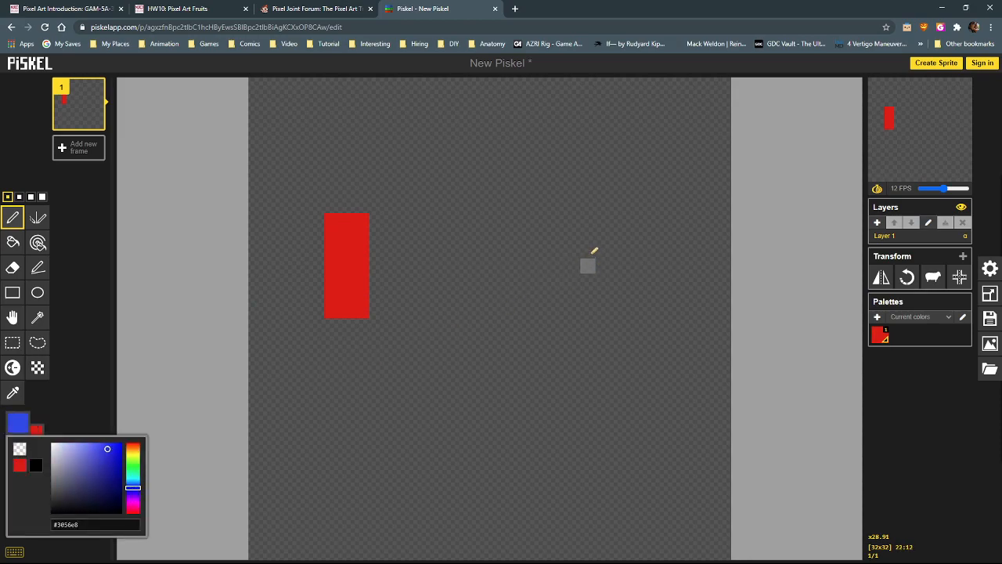
mouse_move(575, 217)
mouse_down()
mouse_move(573, 306)
mouse_move(593, 304)
mouse_move(602, 263)
mouse_move(589, 220)
mouse_move(589, 290)
mouse_move(602, 312)
mouse_up()
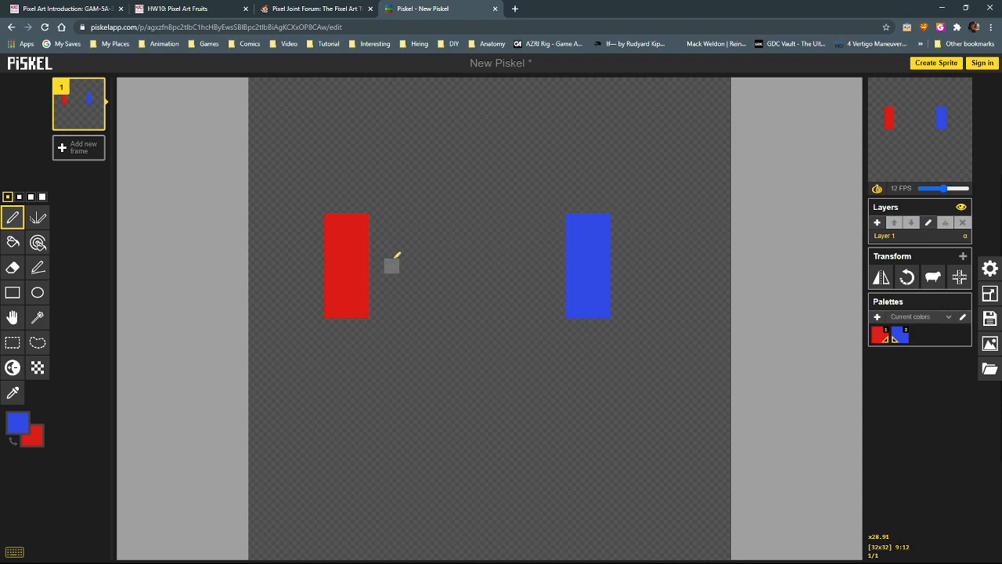
Fill the gap between the blocks with a checkerboard using the Dithering tool, and return to the Pen tool with red as primary colour
click(39, 369)
mouse_move(482, 266)
mouse_down()
mouse_move(453, 276)
mouse_move(472, 288)
mouse_move(485, 270)
mouse_move(463, 280)
mouse_move(469, 273)
mouse_move(455, 302)
mouse_move(494, 305)
mouse_move(497, 245)
mouse_move(479, 220)
mouse_move(454, 227)
mouse_move(452, 250)
mouse_move(477, 249)
mouse_move(467, 230)
mouse_move(454, 236)
mouse_move(445, 223)
mouse_move(437, 305)
mouse_move(488, 281)
mouse_move(502, 222)
mouse_up()
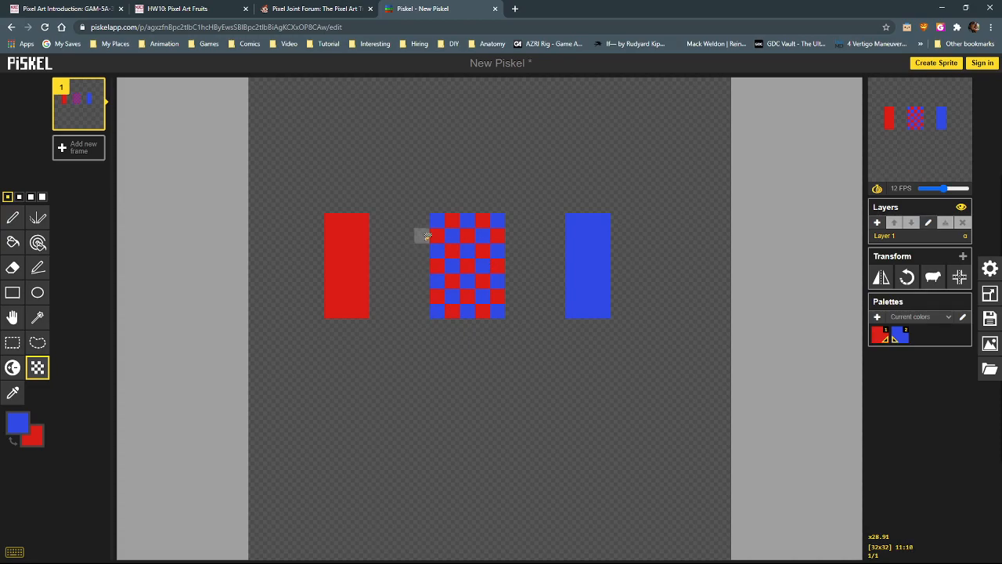
mouse_move(426, 222)
mouse_down()
mouse_move(429, 306)
mouse_move(406, 298)
mouse_move(408, 223)
mouse_move(406, 271)
mouse_move(401, 228)
mouse_move(375, 220)
mouse_move(377, 288)
mouse_move(392, 308)
mouse_up()
mouse_move(509, 229)
mouse_down()
mouse_move(542, 221)
mouse_move(562, 249)
mouse_up()
mouse_move(556, 294)
mouse_down()
mouse_move(519, 305)
mouse_move(562, 303)
mouse_move(510, 293)
mouse_move(545, 270)
mouse_move(517, 283)
mouse_move(515, 246)
mouse_move(526, 236)
mouse_move(554, 247)
mouse_move(528, 251)
mouse_up()
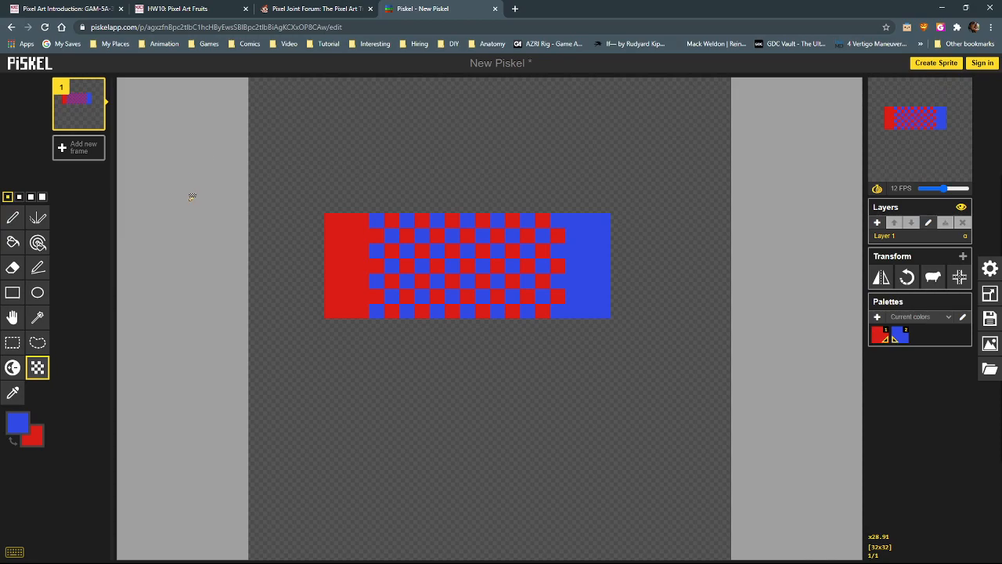
click(12, 217)
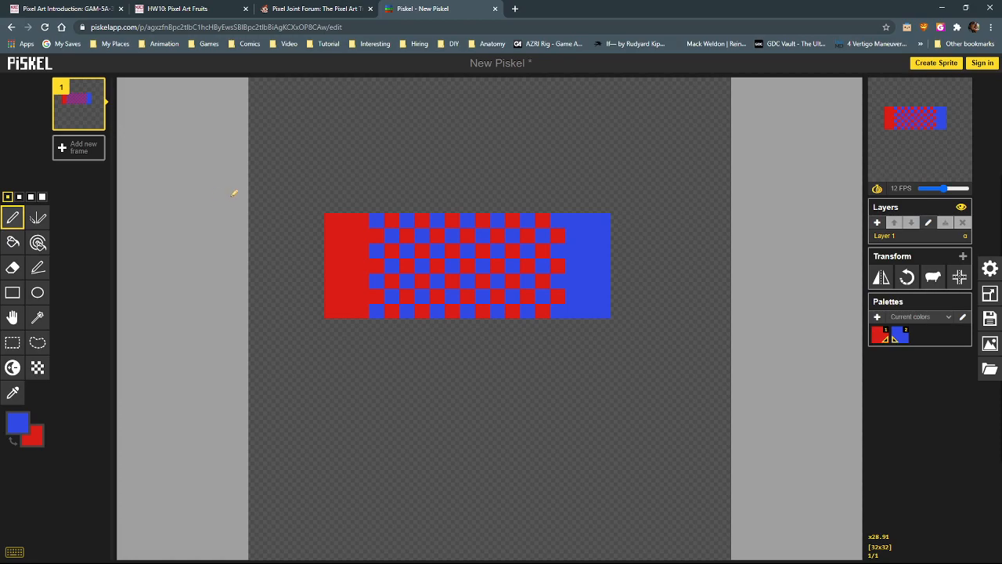
key(x)
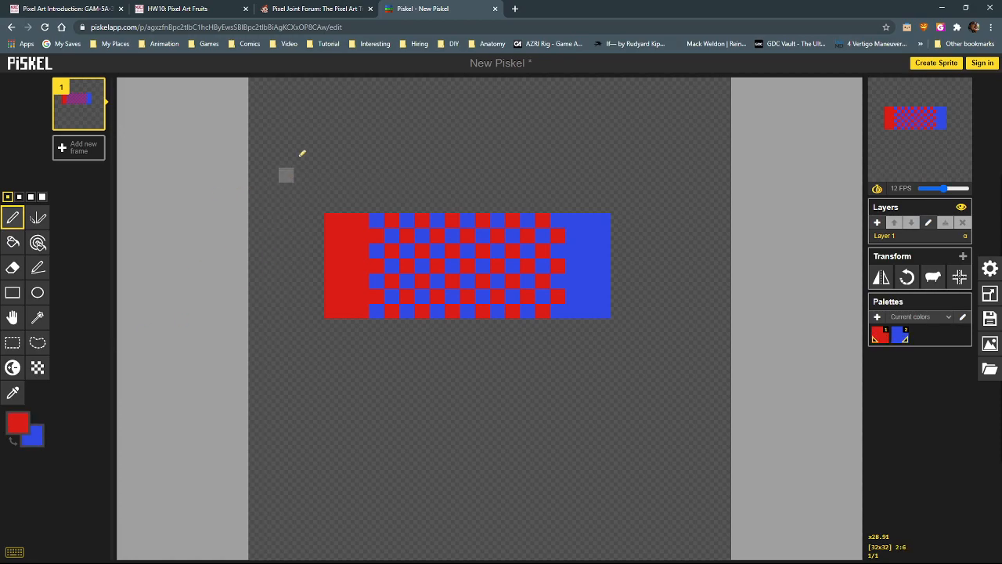
Switch to the Pixel Joint tutorial and review the 50/50, stylized, interlaced and random dithering examples
click(313, 9)
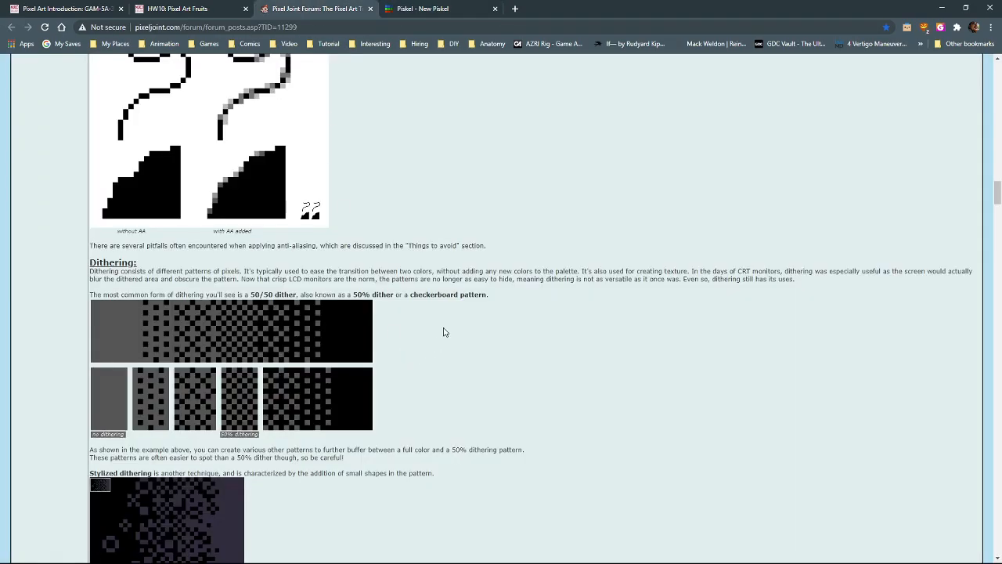
scroll(443, 332, up, 2)
scroll(443, 332, down, 3)
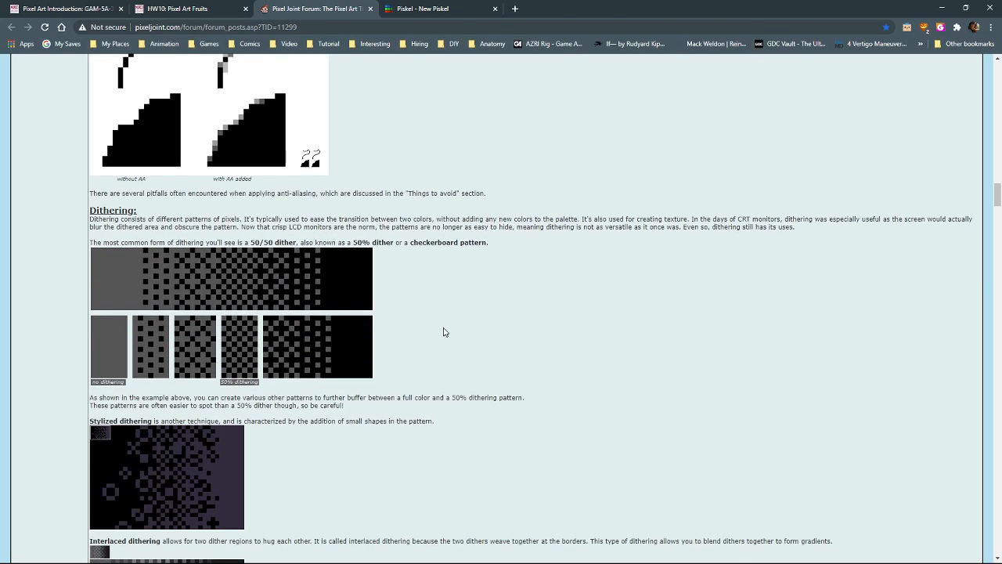
scroll(443, 331, down, 1)
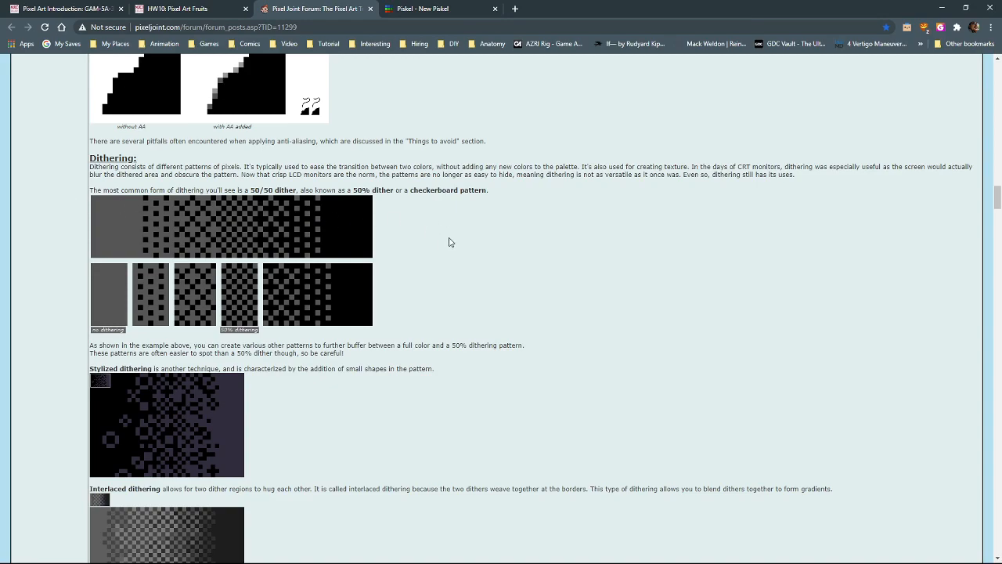
scroll(448, 242, down, 2)
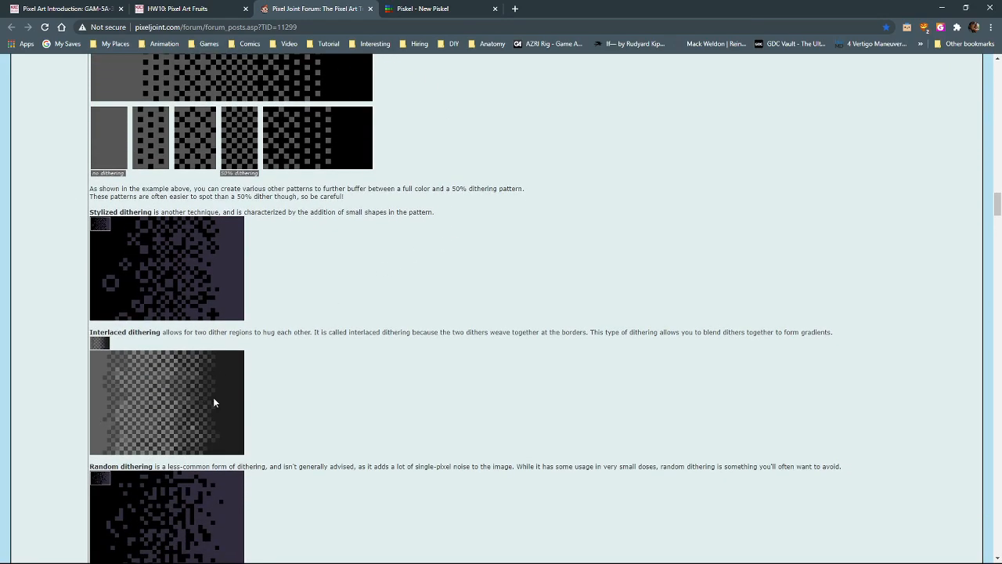
scroll(220, 204, down, 1)
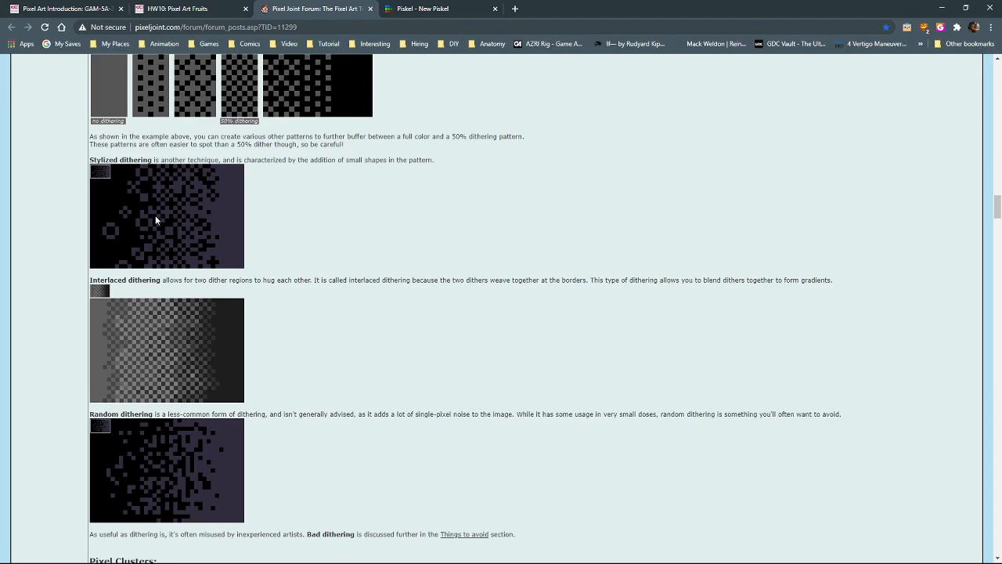
scroll(290, 232, up, 2)
In Piskel, repaint the four checkerboard columns nearest the red block solid red and the four nearest the blue block solid blue
click(440, 14)
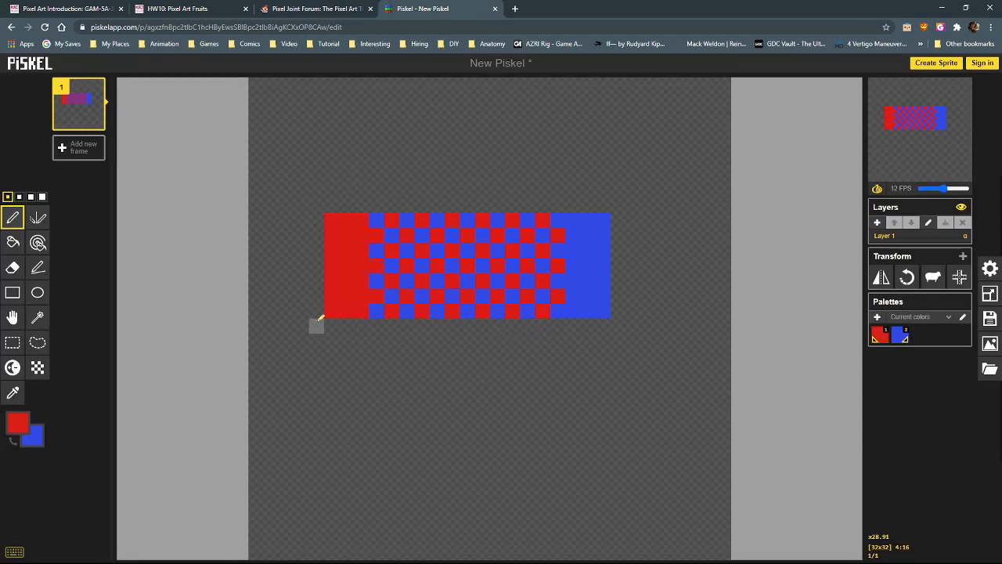
click(377, 311)
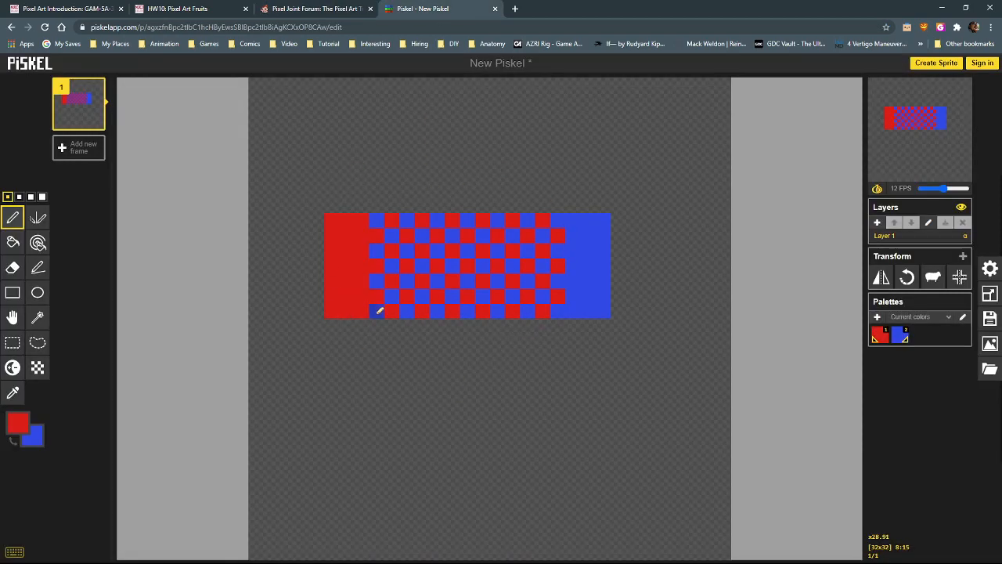
click(377, 250)
click(376, 220)
click(377, 281)
click(391, 235)
click(391, 266)
click(392, 296)
click(406, 220)
click(406, 250)
click(407, 281)
click(406, 312)
click(421, 235)
click(421, 265)
click(422, 296)
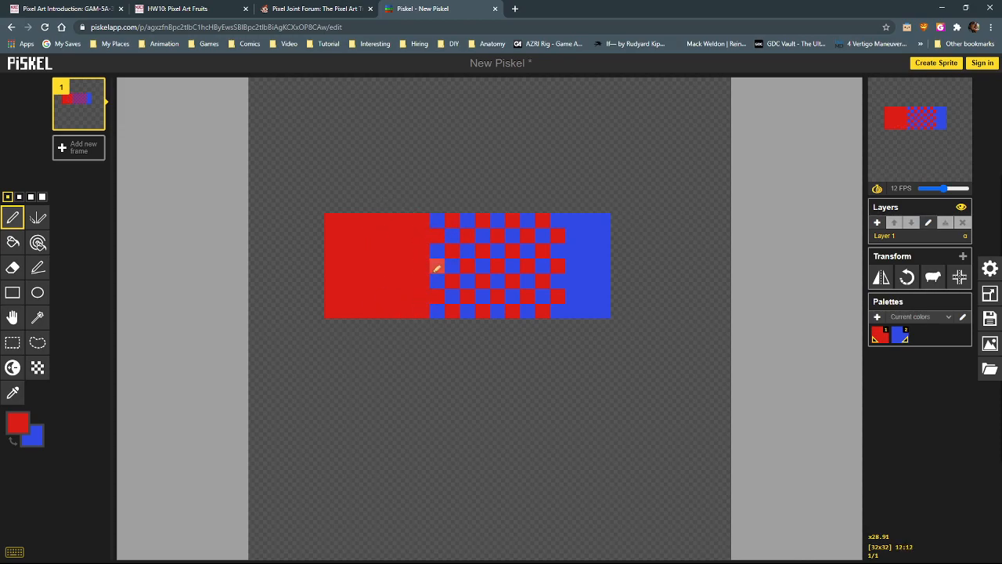
key(x)
mouse_move(554, 217)
mouse_down()
mouse_move(556, 308)
mouse_move(546, 310)
mouse_move(548, 228)
mouse_move(527, 221)
mouse_move(522, 308)
mouse_move(501, 315)
mouse_move(512, 217)
mouse_up()
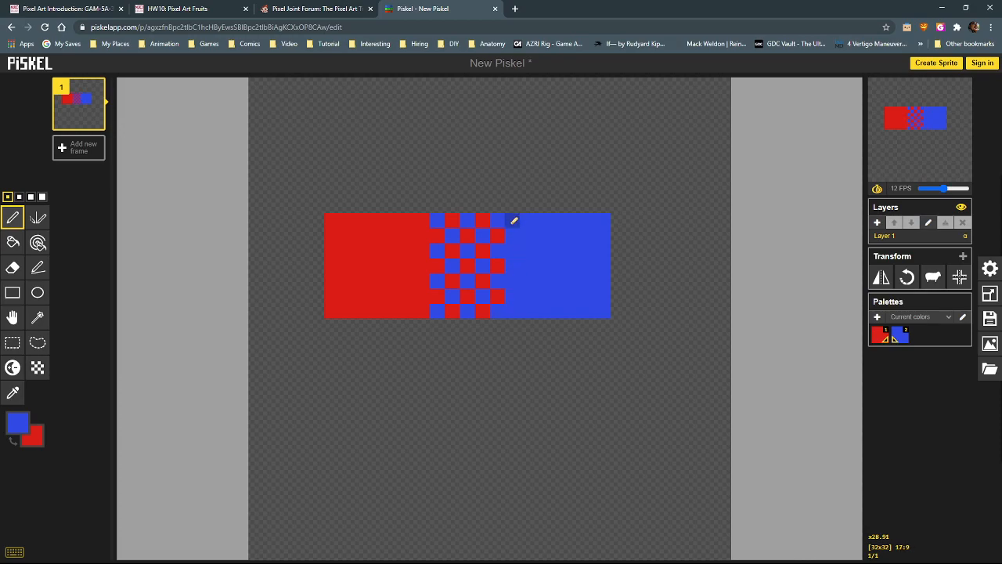
Place two staggered columns of evenly spaced blue pixels in the red area, one with three pixels and one with four
click(407, 236)
click(407, 266)
click(407, 297)
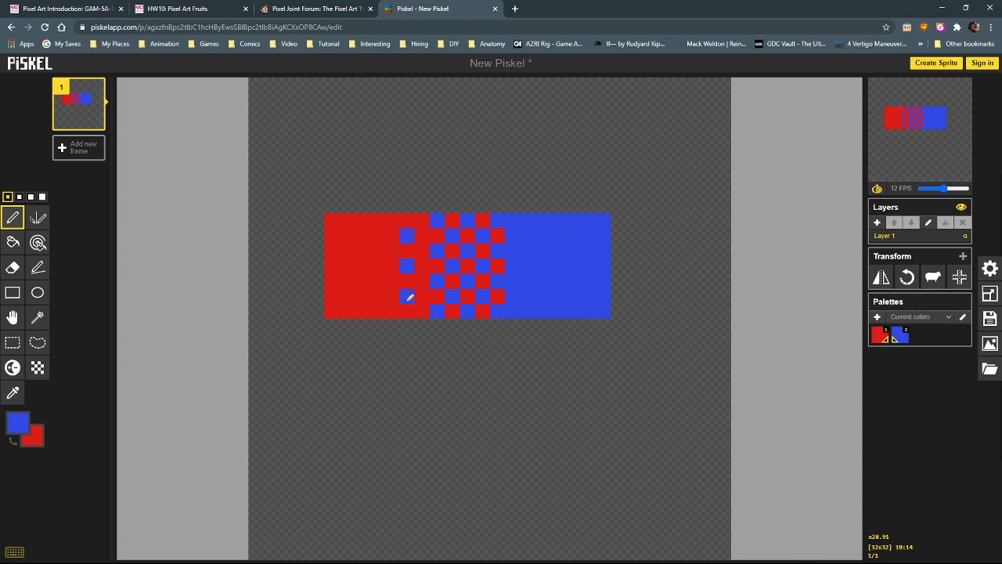
click(376, 282)
click(376, 251)
click(376, 220)
click(377, 311)
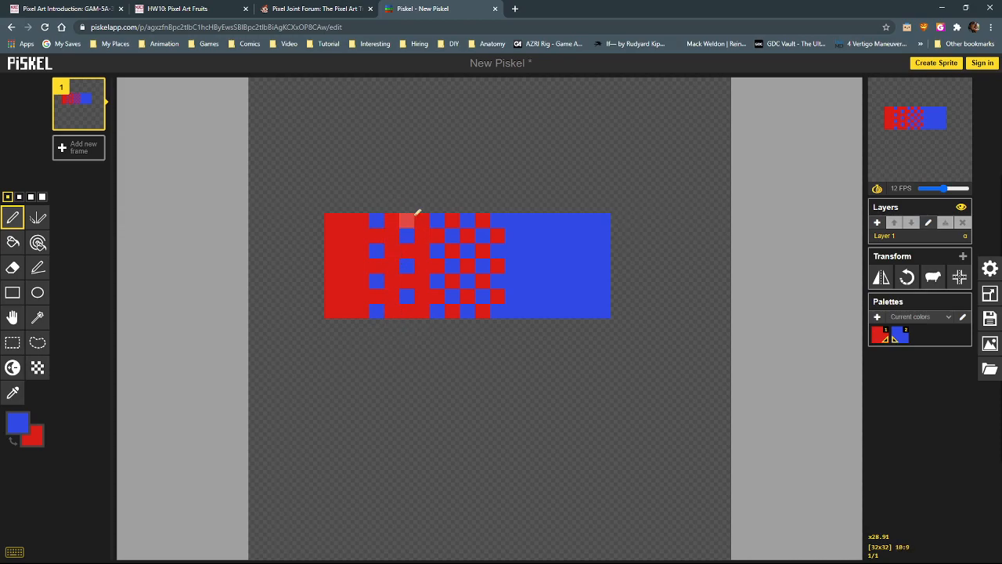
Place two staggered columns of evenly spaced red pixels in the blue area, four near the checkerboard and three farther out
key(x)
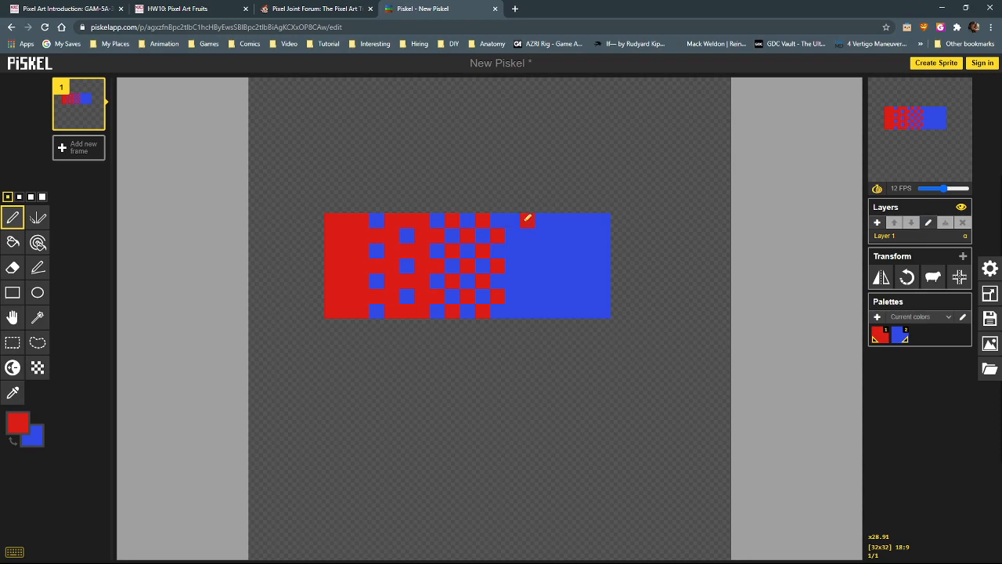
click(527, 250)
click(528, 281)
click(529, 311)
click(558, 266)
click(558, 296)
mouse_move(65, 103)
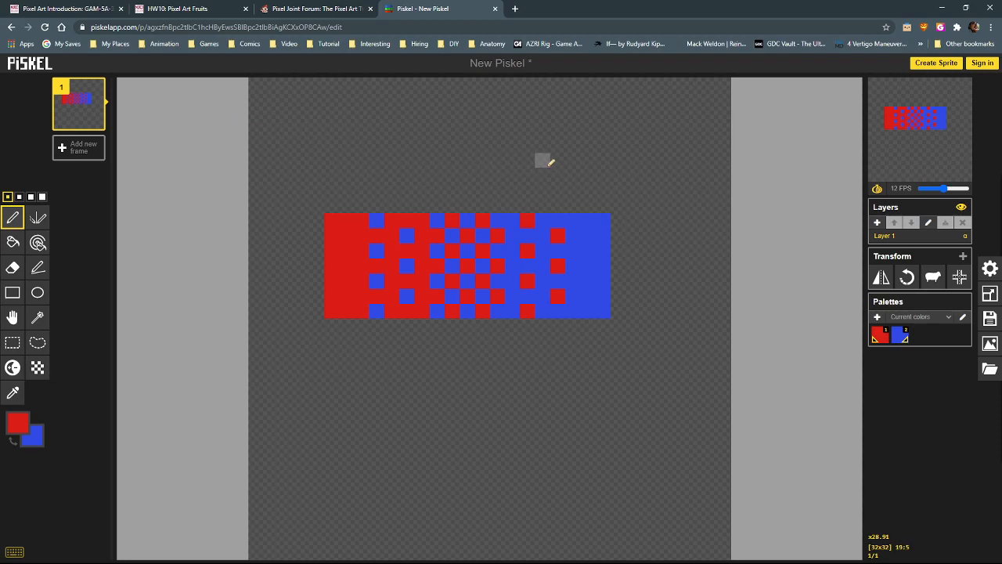
Paint over the scattered blue pixels with red, and place two blue pixels directly beside the checkerboard in its second and sixth rows
mouse_move(419, 227)
mouse_down()
mouse_move(377, 220)
mouse_move(375, 256)
mouse_move(409, 262)
mouse_move(404, 294)
mouse_move(376, 277)
mouse_move(375, 310)
mouse_up()
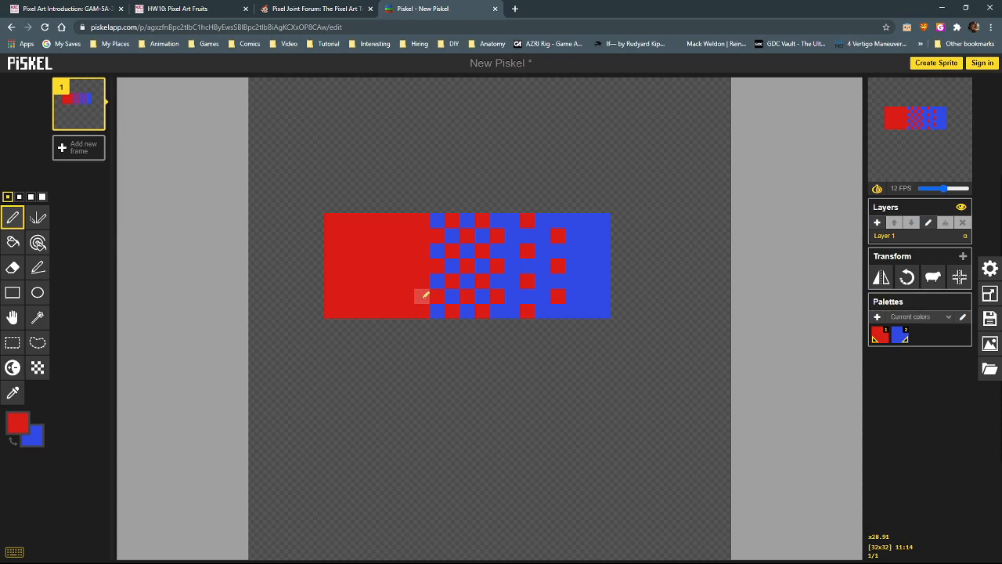
key(x)
click(421, 296)
click(422, 235)
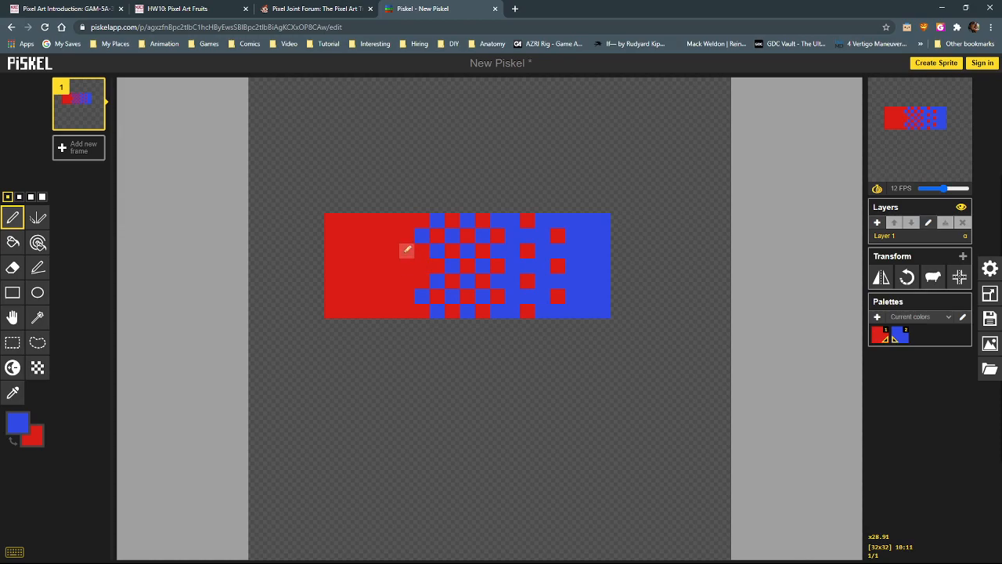
Try blue pixels two columns left of the checkerboard in the third, fifth and seventh rows, and paint them back to red
click(407, 251)
click(407, 281)
key(x)
click(410, 278)
key(x)
click(407, 311)
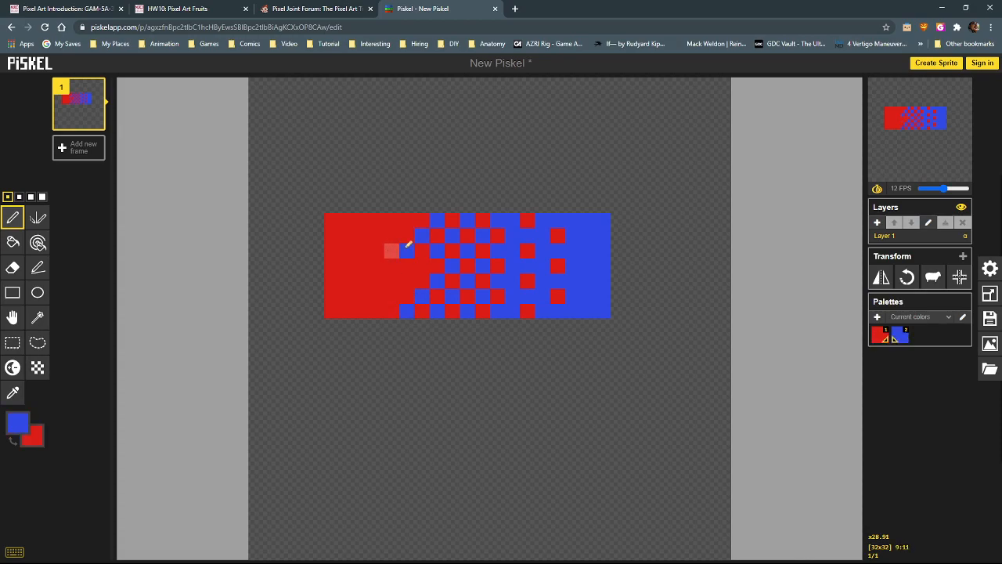
key(x)
click(407, 311)
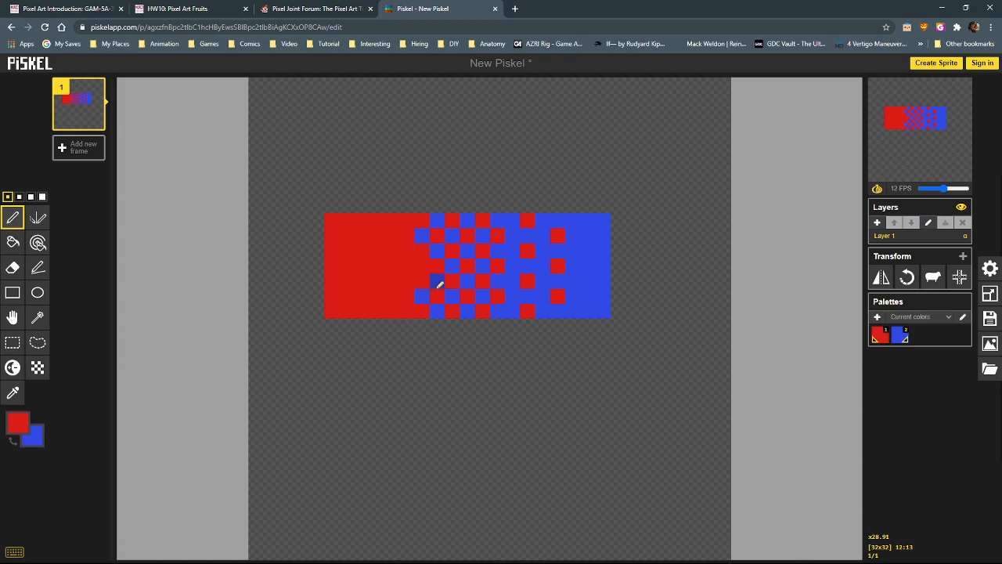
Place blue pixels two columns left of the checkerboard in row four, and three columns left of it in rows two and six
key(x)
click(407, 265)
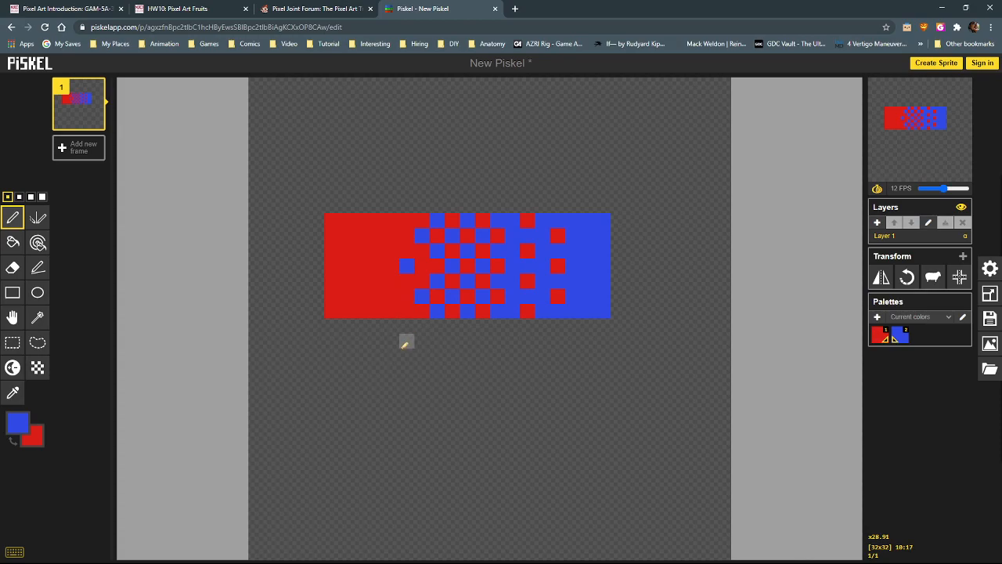
click(392, 236)
click(391, 296)
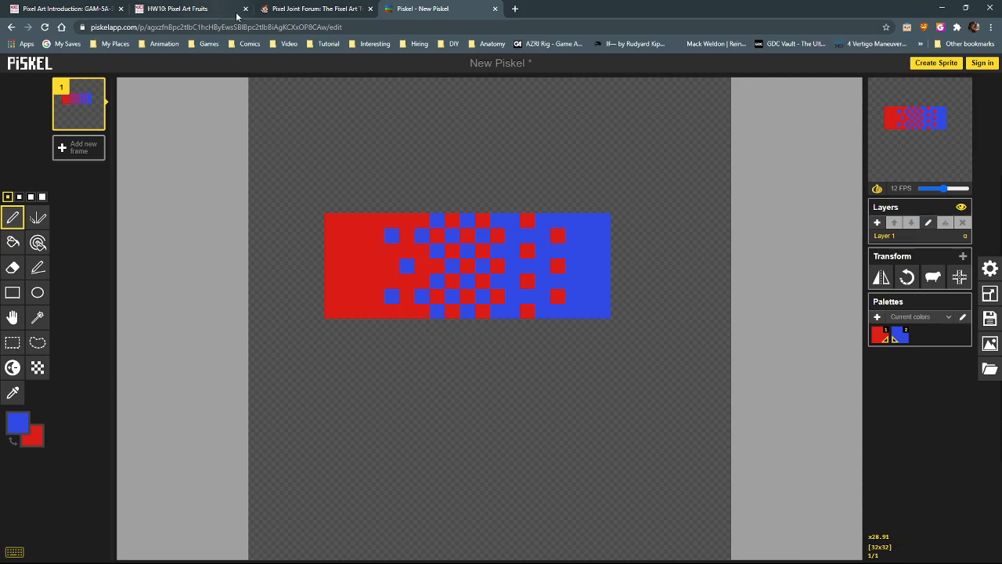
Return to the Pixel Joint tutorial and skim from random dithering through Pixel Clusters to the start of Things to avoid
click(327, 9)
scroll(376, 350, down, 9)
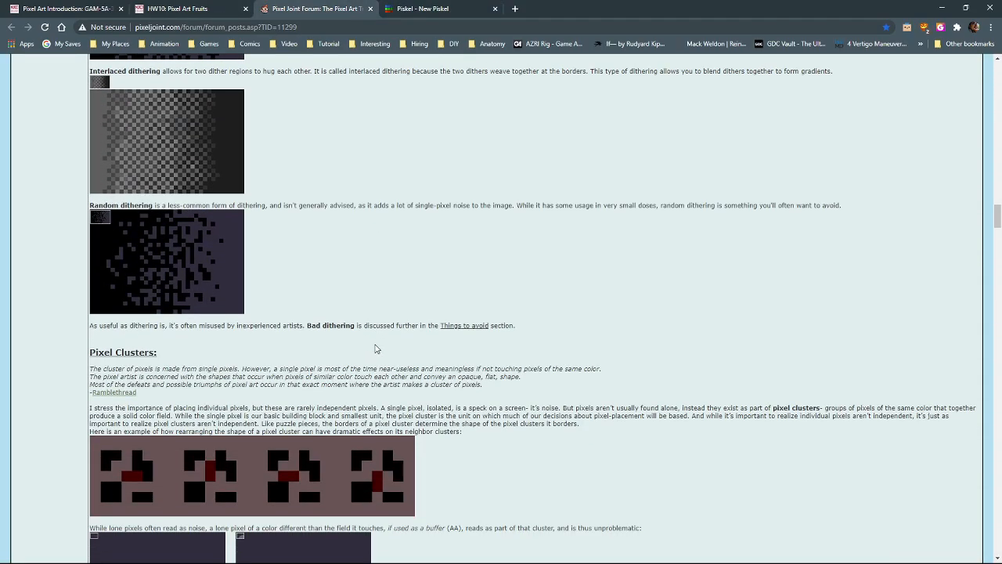
scroll(375, 347, down, 4)
scroll(376, 347, up, 3)
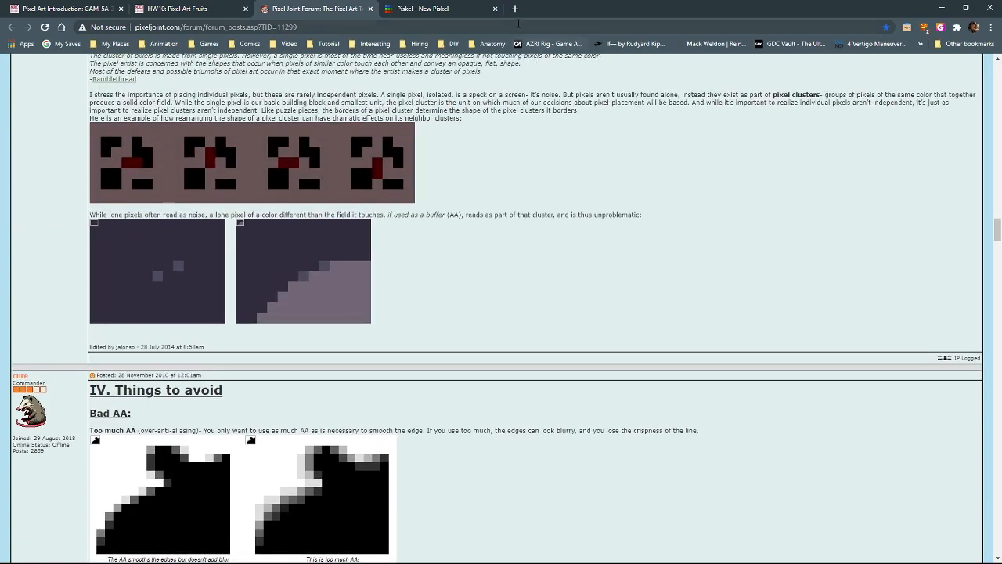
Search Google in a new browser tab for "dithering patterns" and show the image results
click(514, 9)
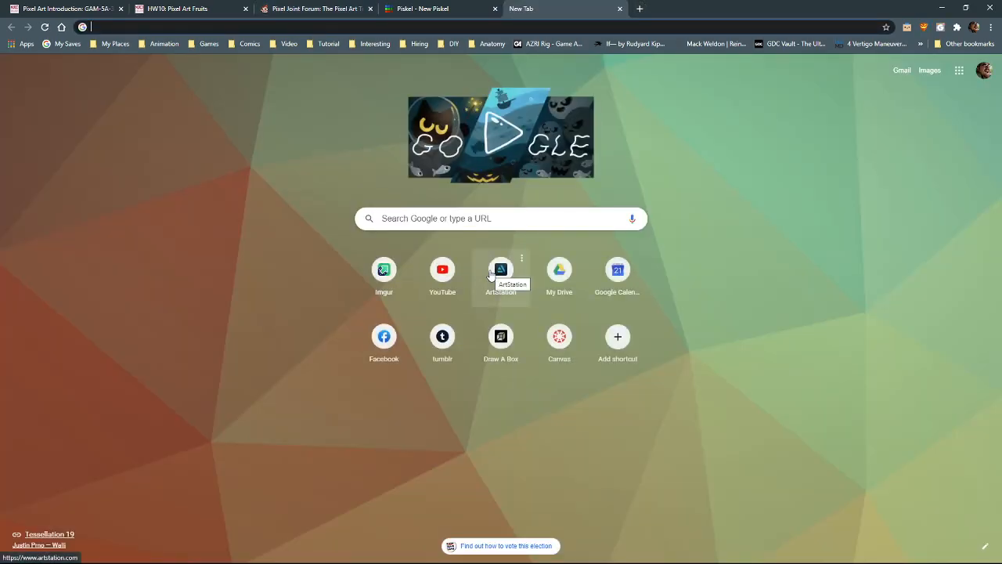
text(ditheri)
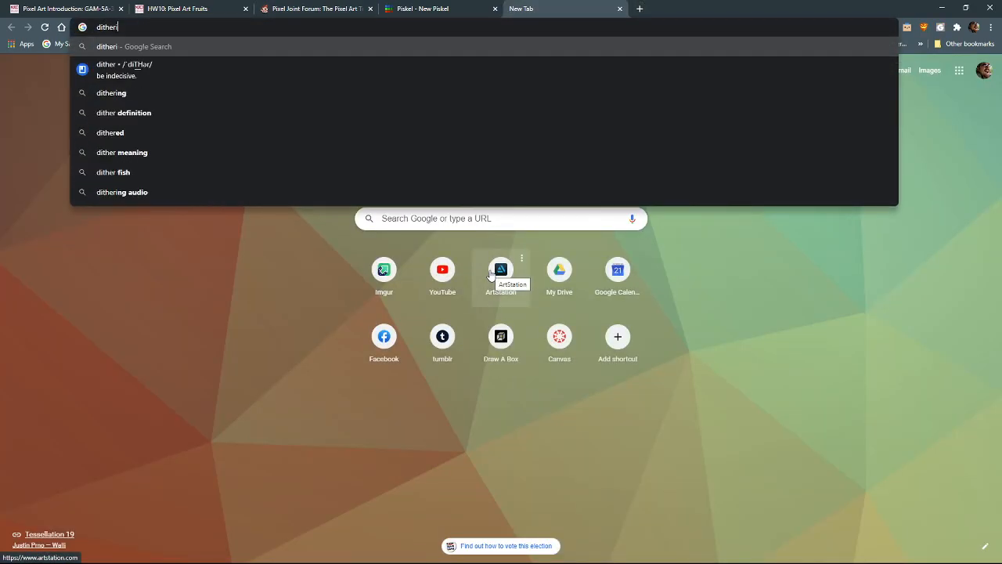
text(ng patterns)
key(Return)
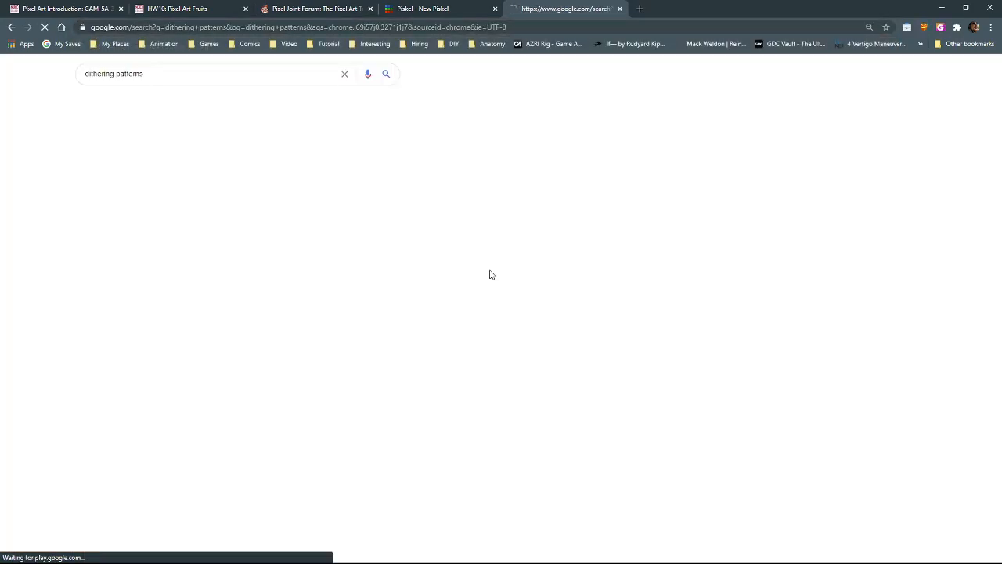
click(130, 102)
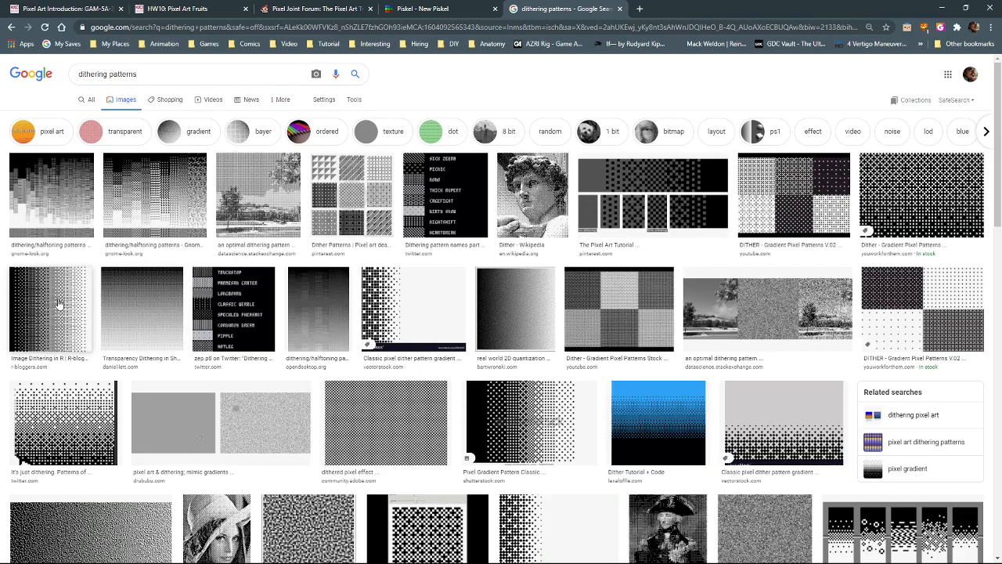
Preview the Pinterest "Dither Patterns" image with its nine pattern swatches and look over its related images
click(360, 208)
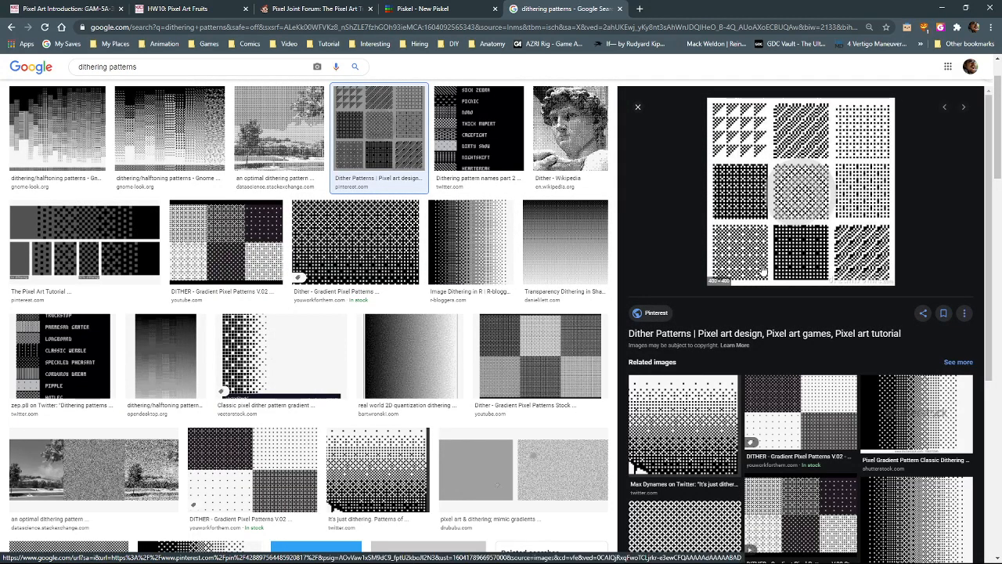
scroll(764, 270, down, 5)
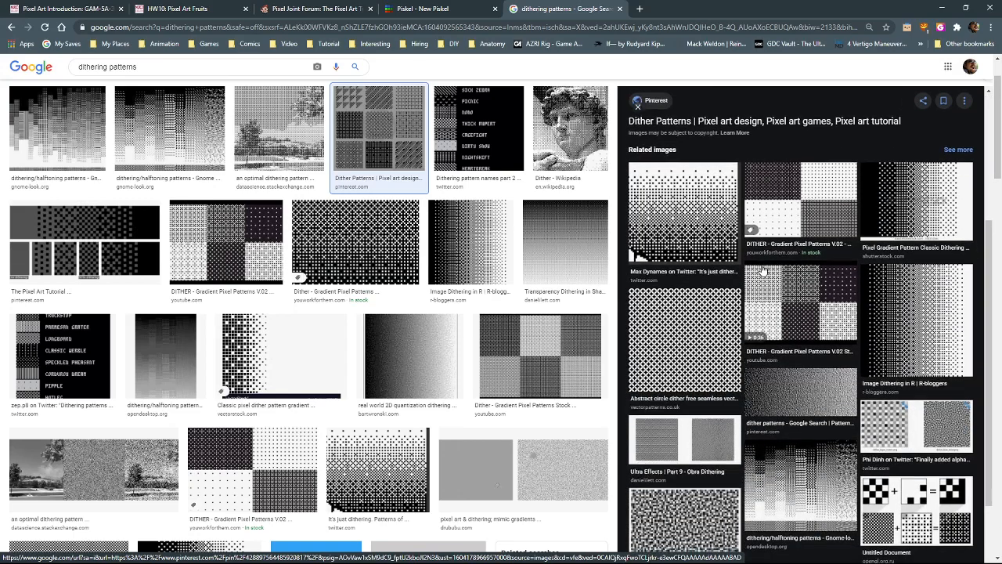
scroll(763, 270, up, 4)
scroll(763, 270, up, 2)
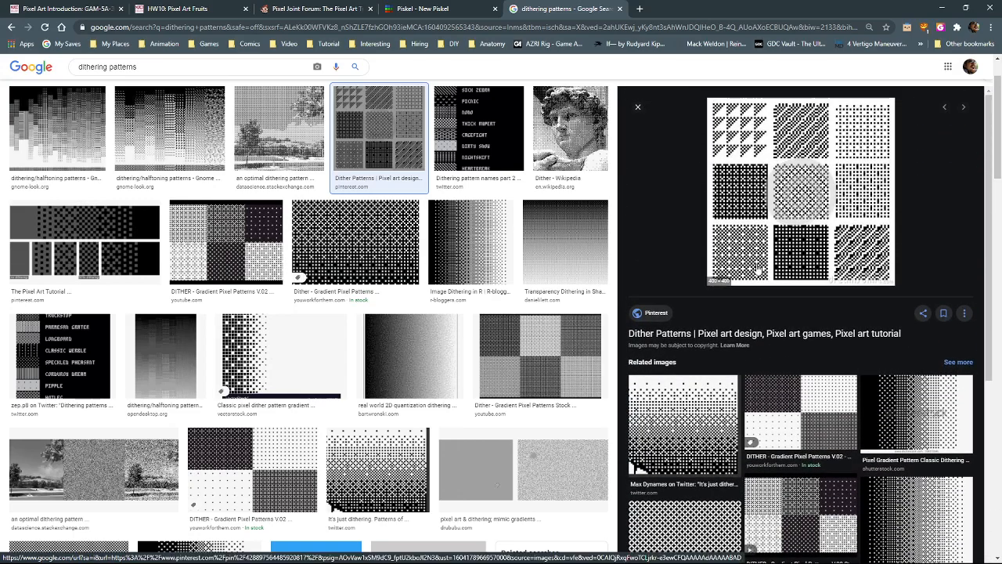
Preview the Shutterstock "Pixel Gradient Pattern Classic" image and the five-panel Reddit "Dithering : PixelArt" image further down the results
scroll(363, 283, down, 2)
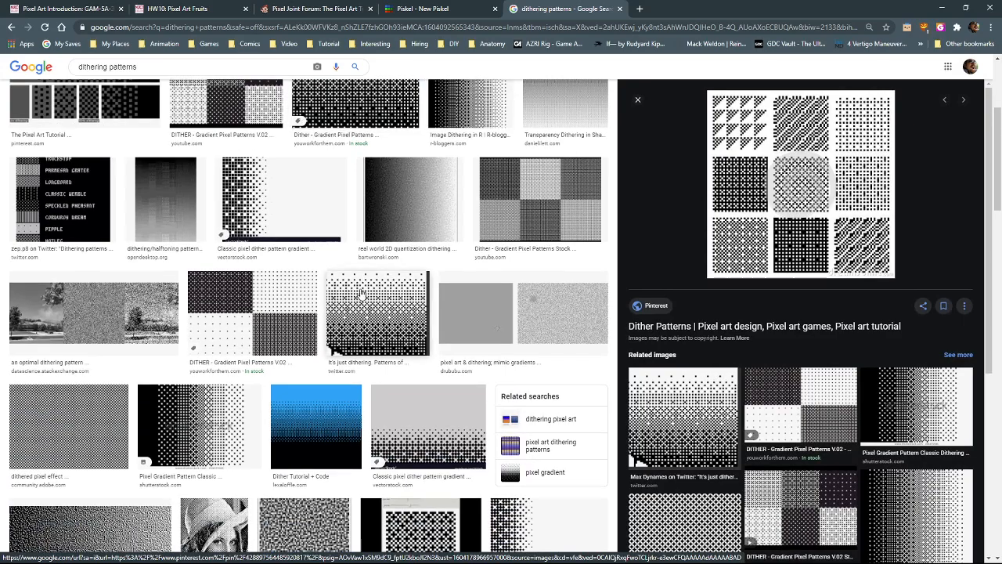
scroll(363, 300, down, 2)
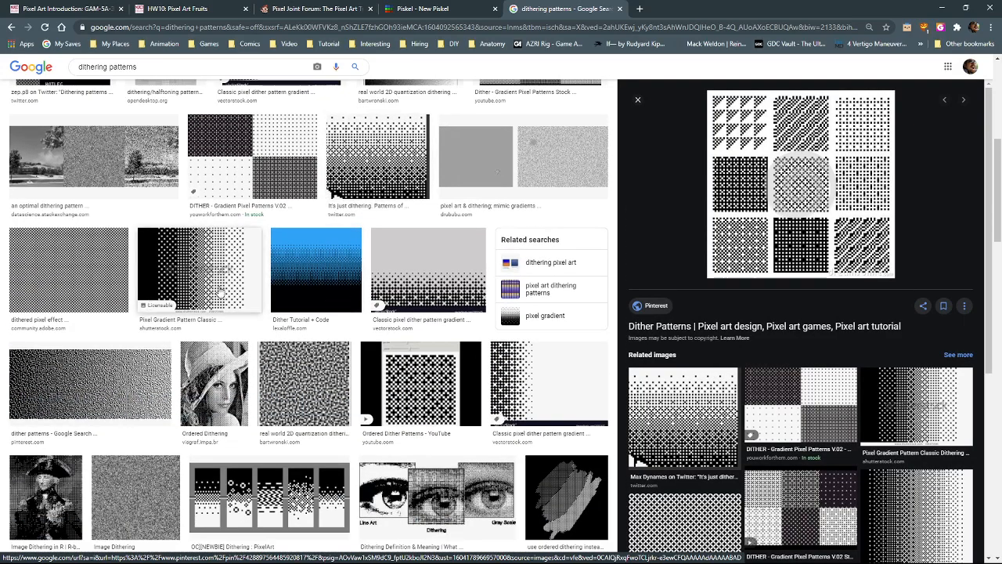
click(204, 270)
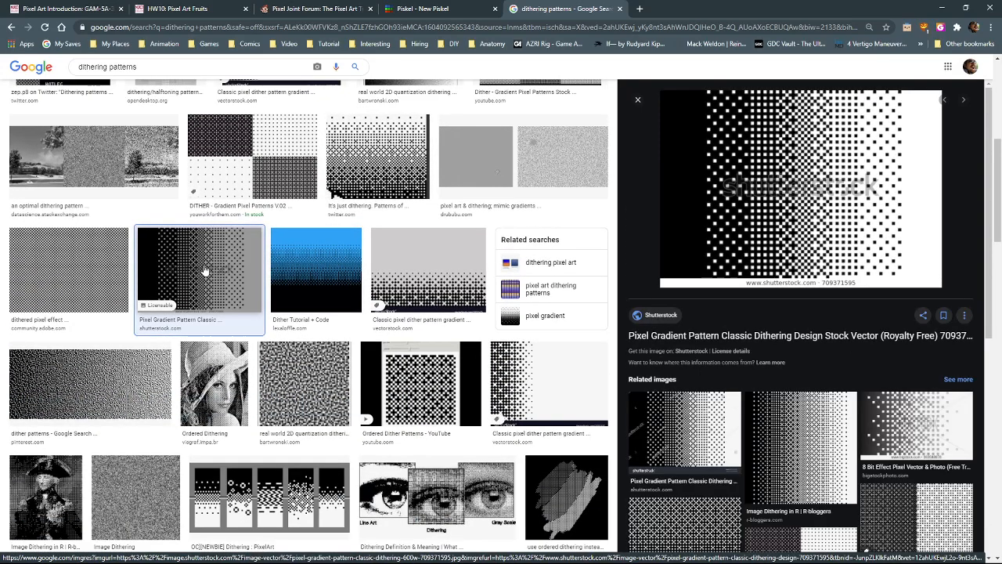
scroll(352, 274, down, 3)
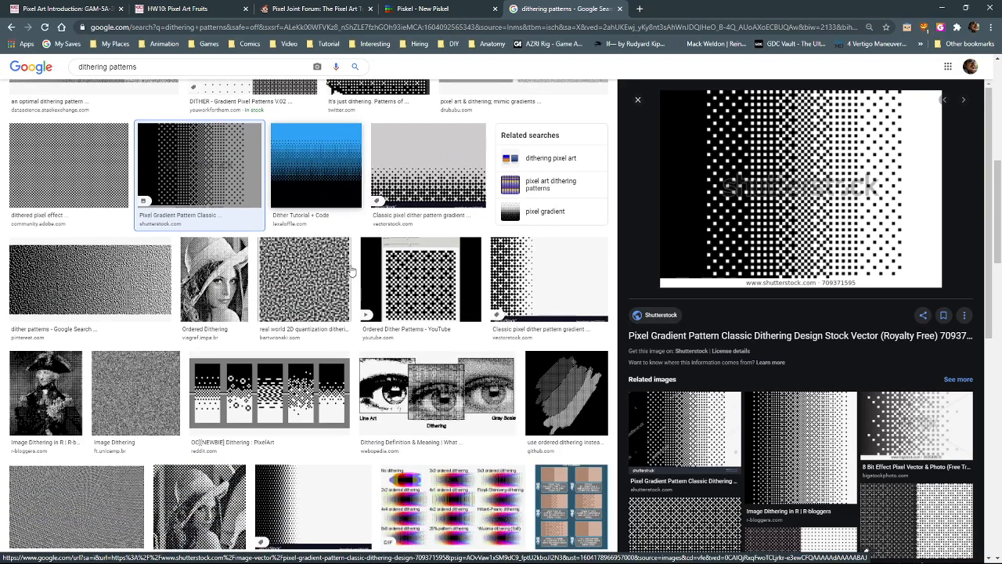
click(278, 278)
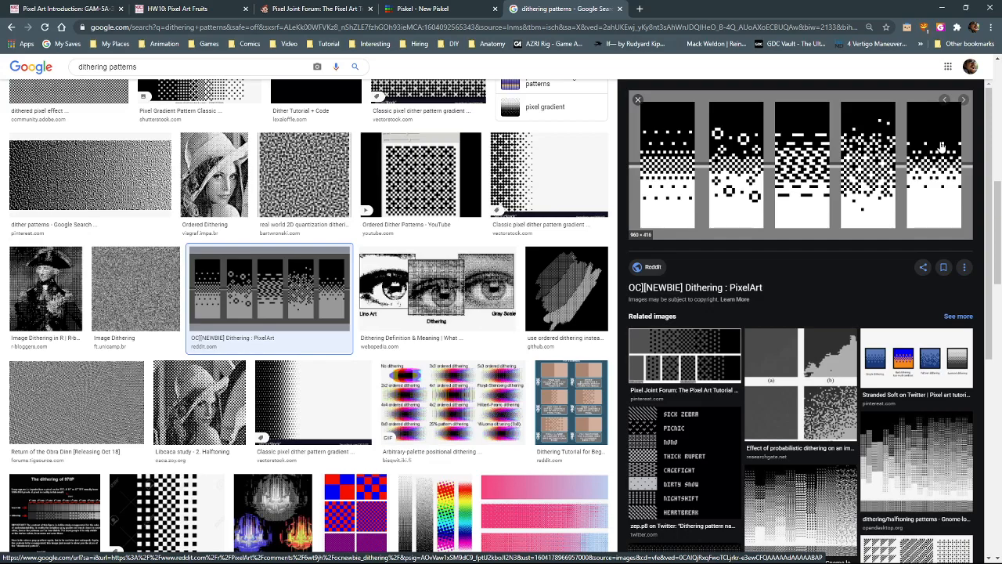
Skim more of the image results and preview the Twitter image "Dithering pattern names part 2"
scroll(422, 247, down, 2)
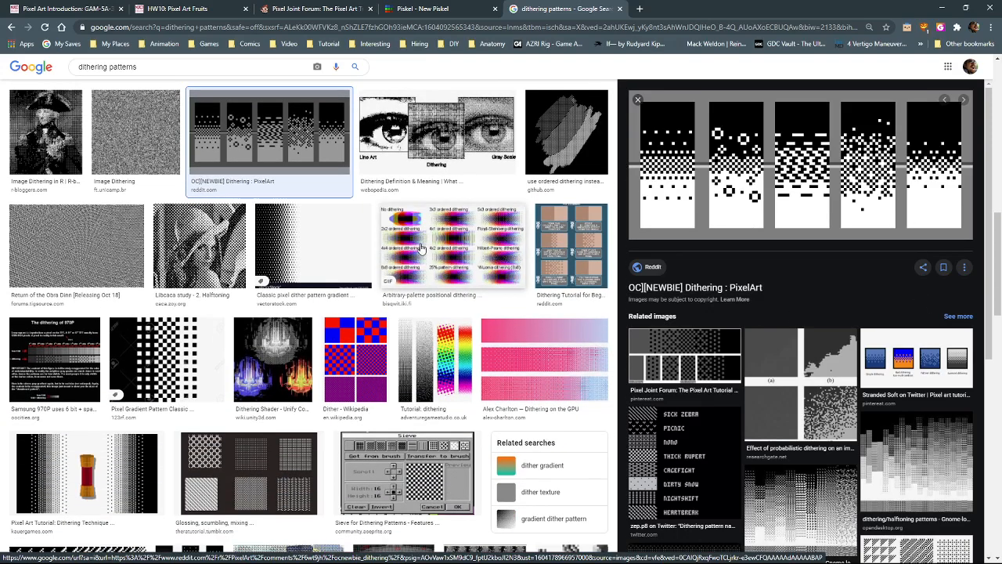
scroll(357, 250, down, 1)
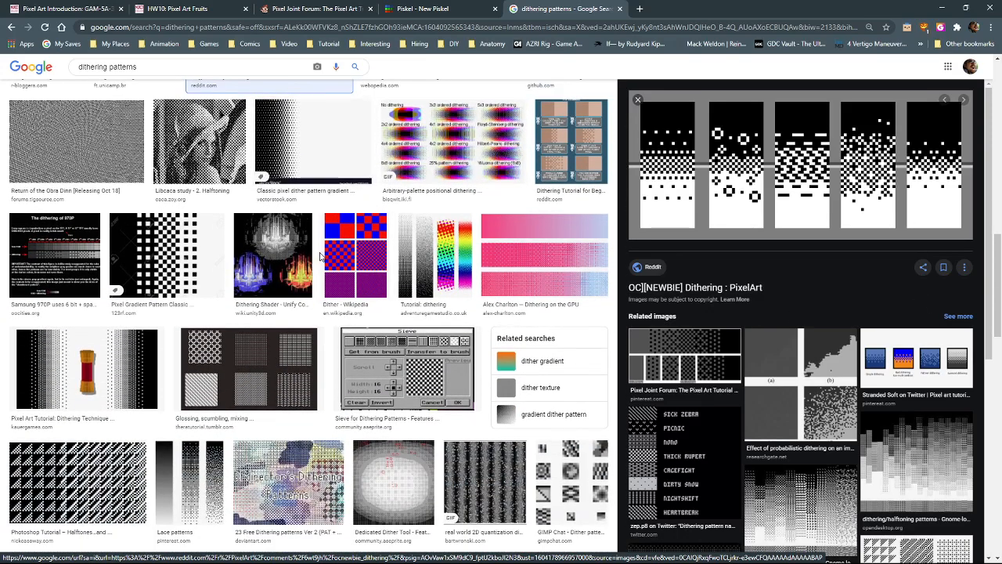
scroll(319, 256, up, 5)
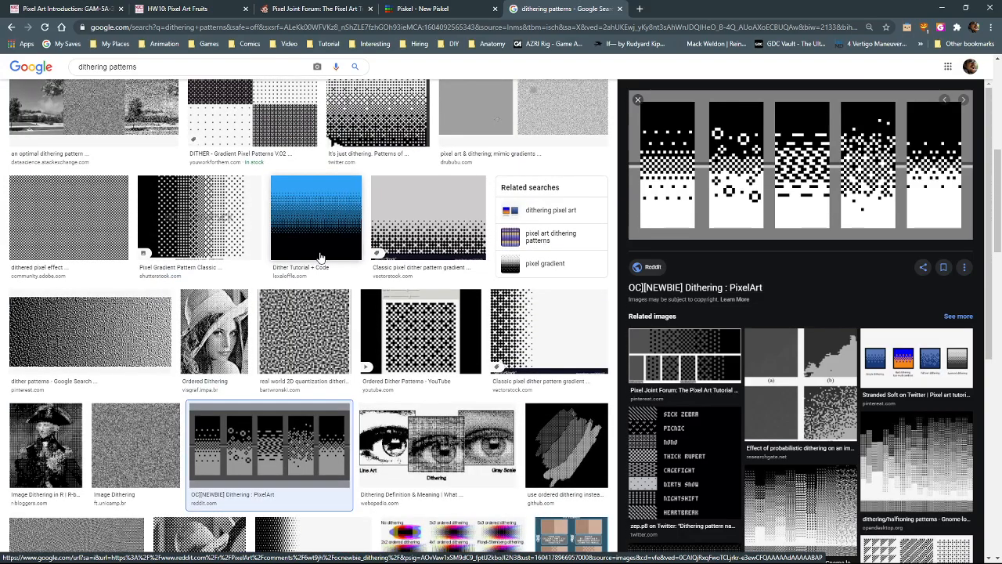
scroll(321, 259, up, 1)
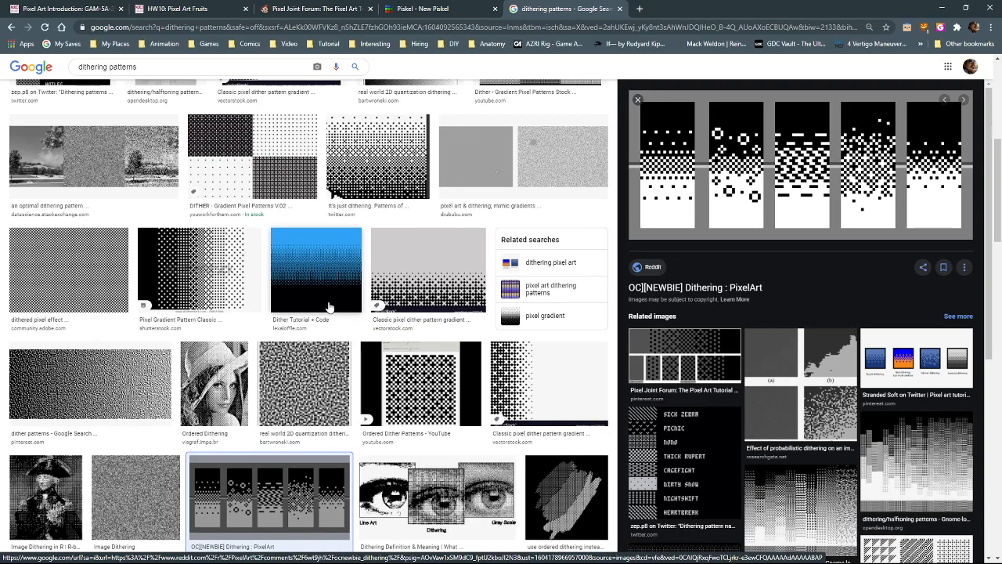
scroll(328, 307, up, 5)
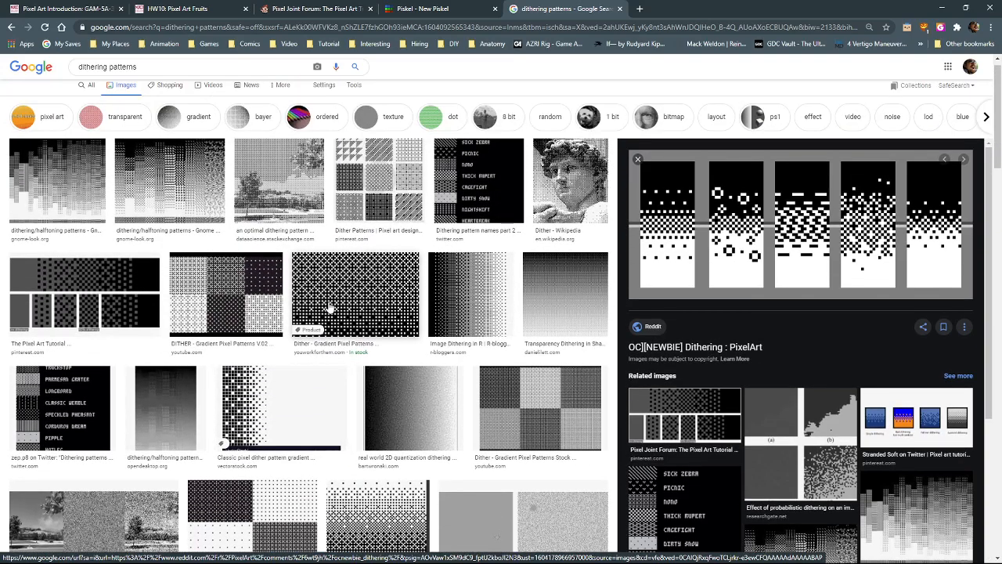
click(479, 182)
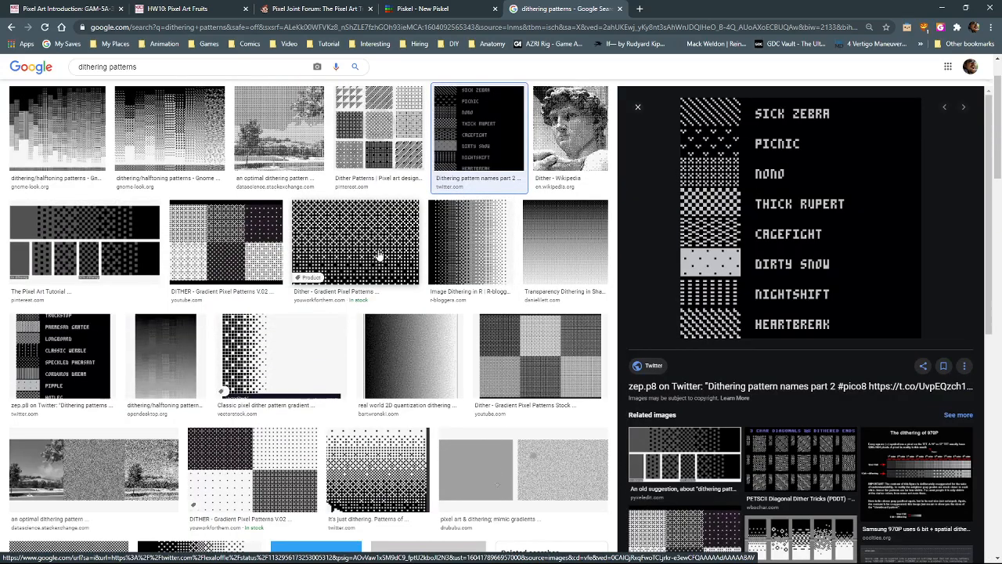
scroll(432, 269, down, 1)
scroll(431, 269, up, 2)
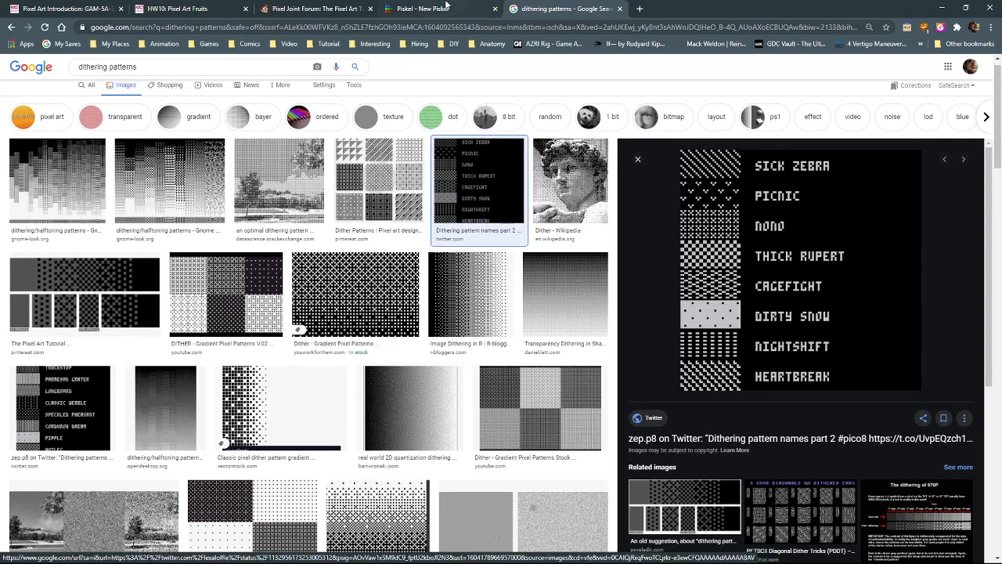
Close the "dithering patterns" search tab and return to the Pixel Joint tutorial
click(470, 6)
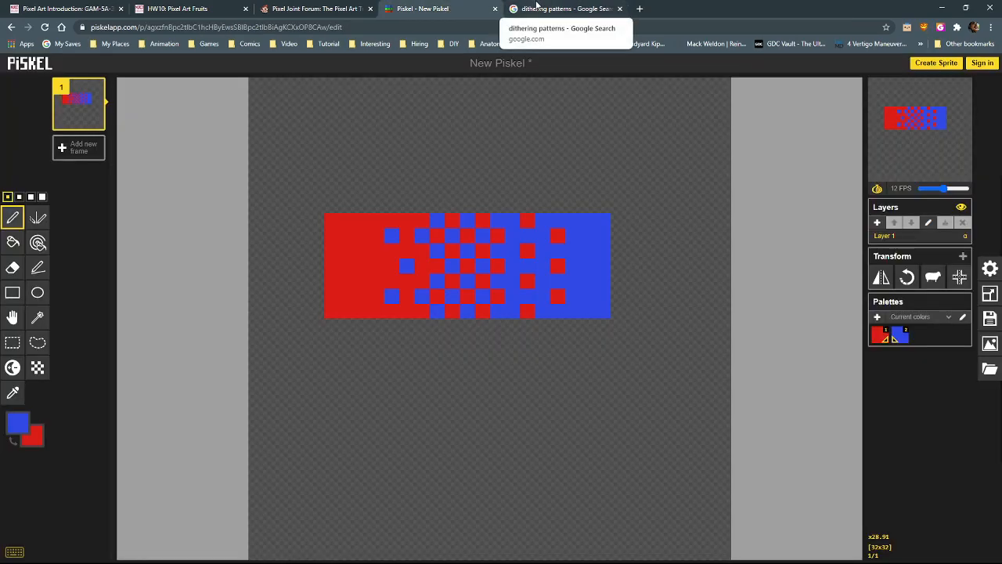
click(619, 9)
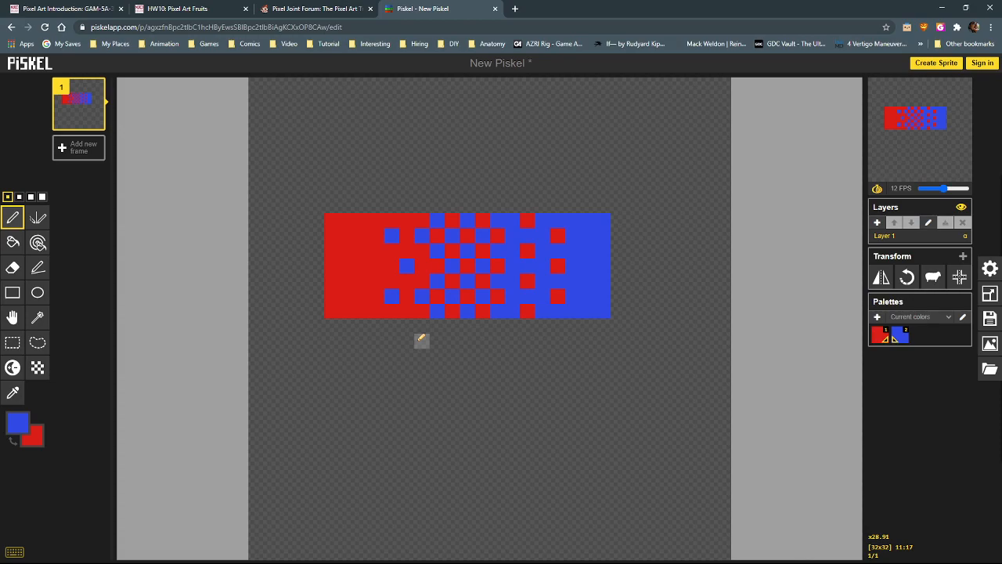
click(308, 9)
Skim the tutorial from the dithering types through Pixel Clusters and the things to avoid, as far as the Sel-out examples
scroll(481, 369, up, 15)
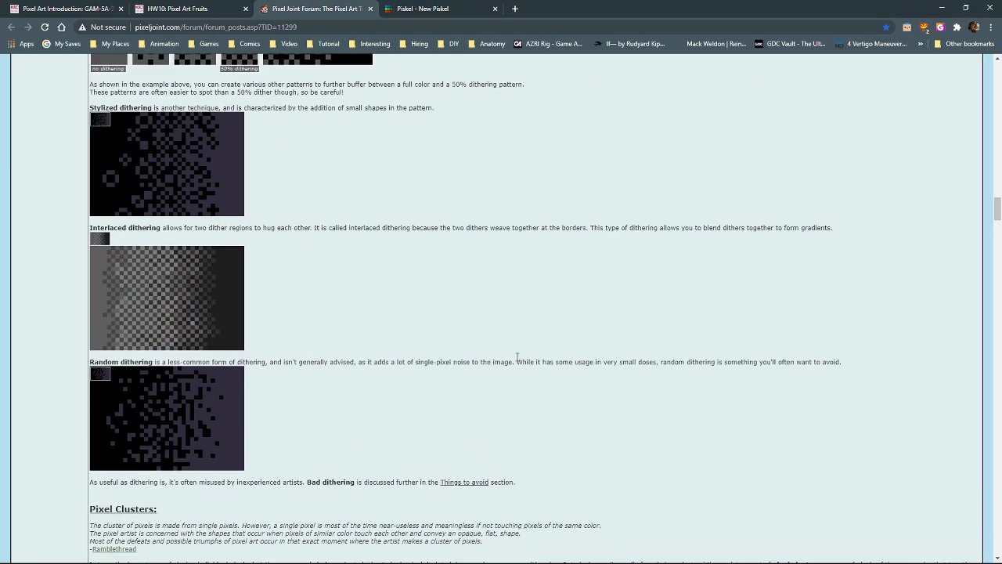
scroll(516, 358, up, 6)
scroll(517, 360, down, 8)
scroll(516, 360, down, 15)
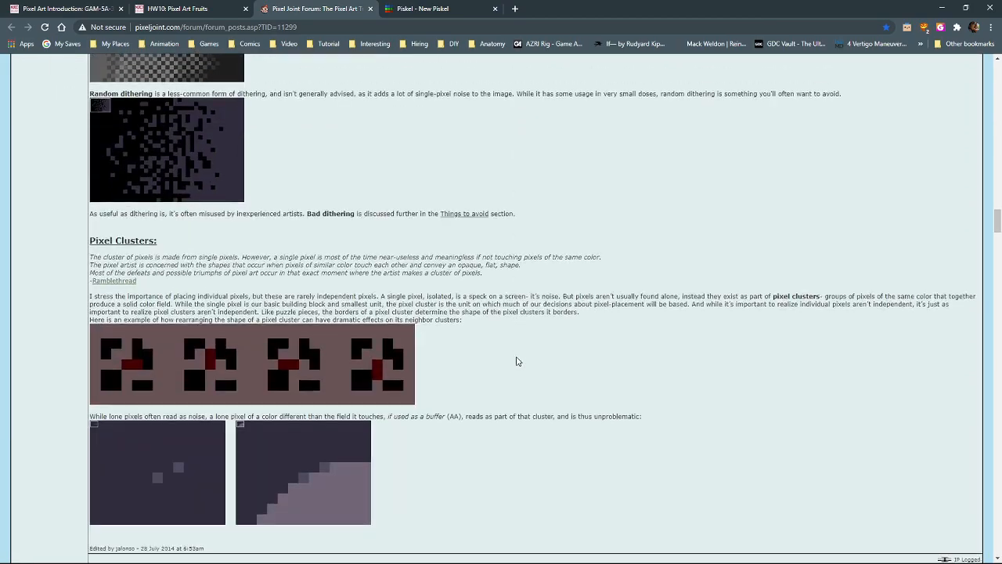
scroll(517, 361, down, 15)
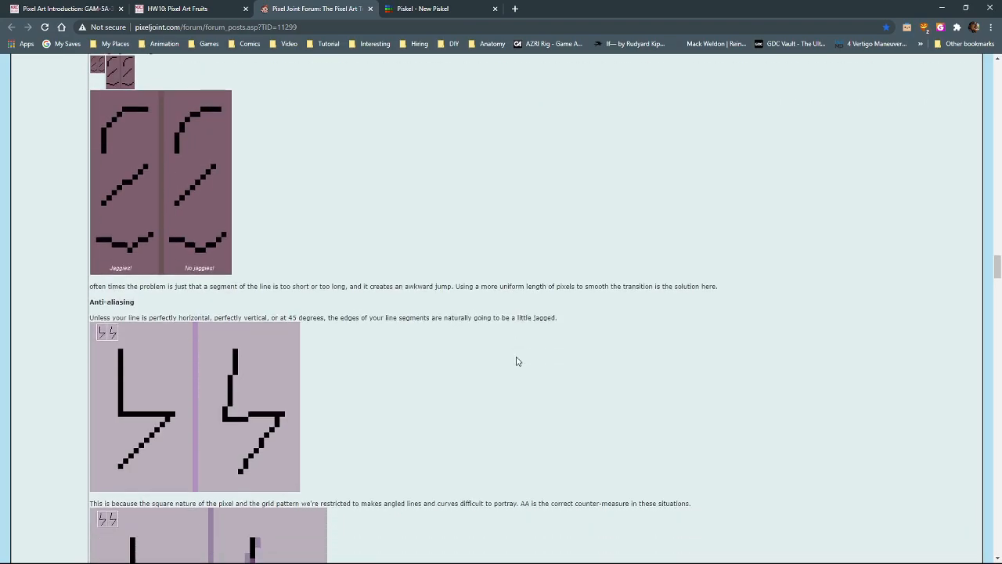
scroll(516, 361, down, 1)
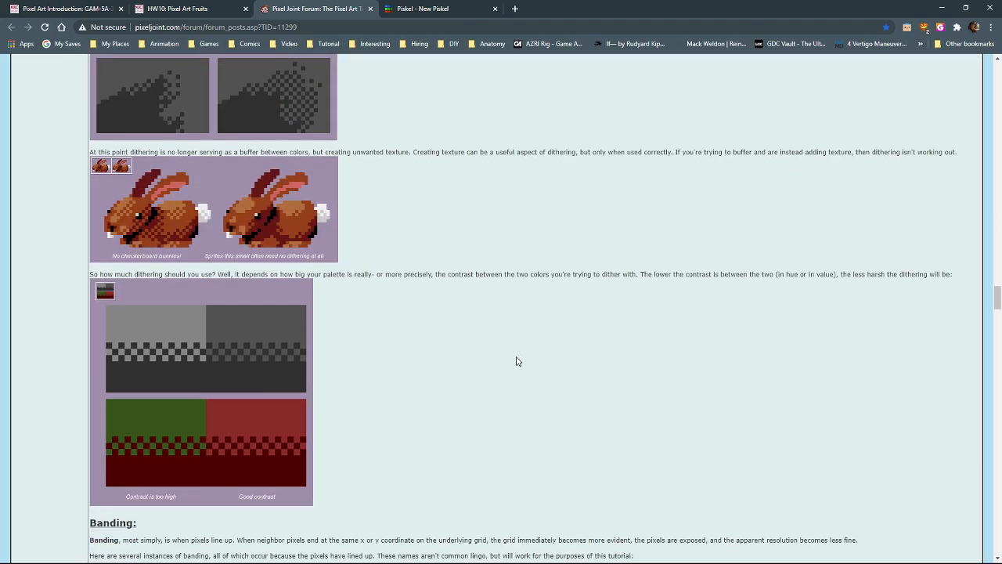
scroll(516, 361, down, 10)
scroll(516, 361, down, 14)
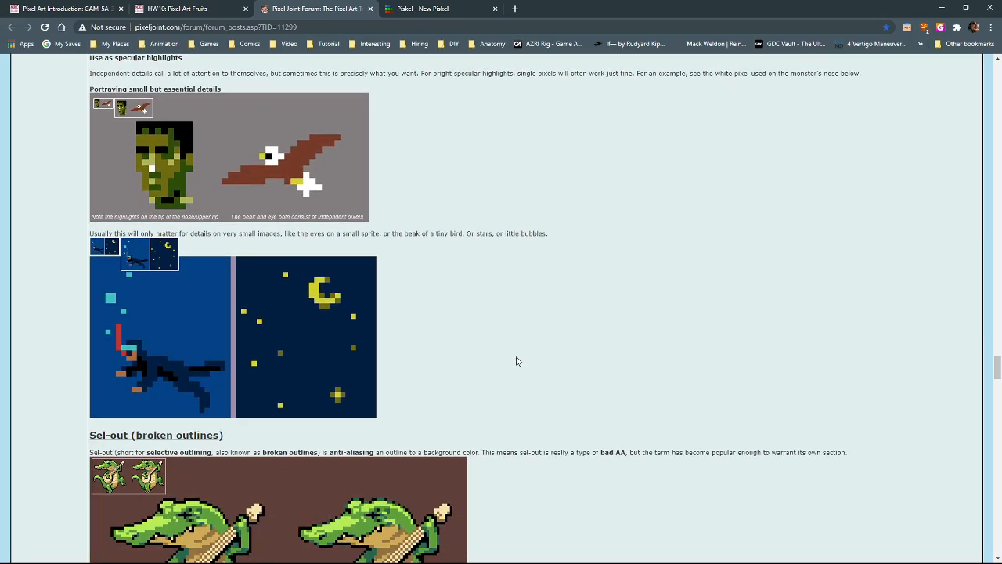
scroll(517, 361, down, 12)
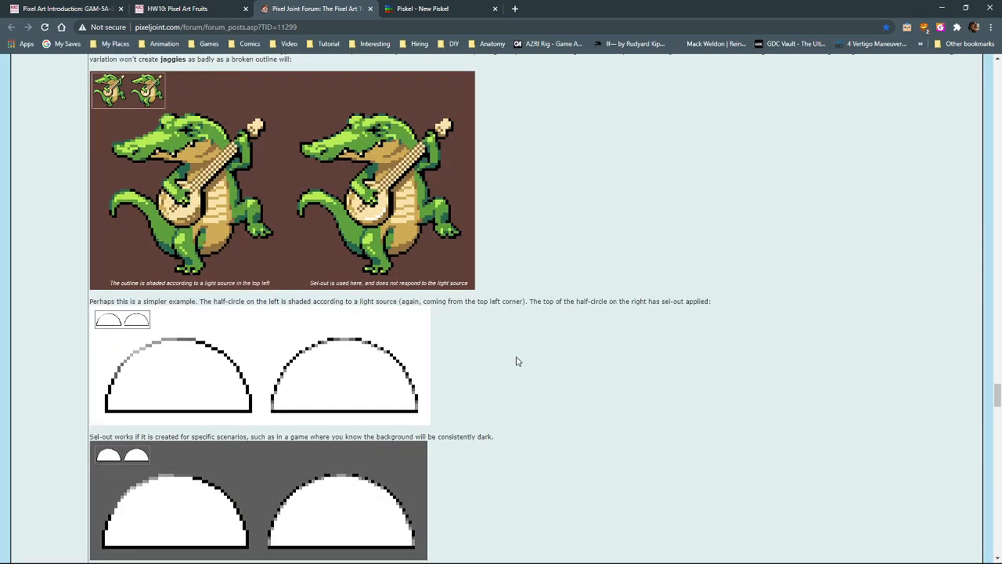
Go back to the Banding section and examine the hugging, fat pixels, skip-one and 45 degree banding examples
scroll(516, 360, up, 20)
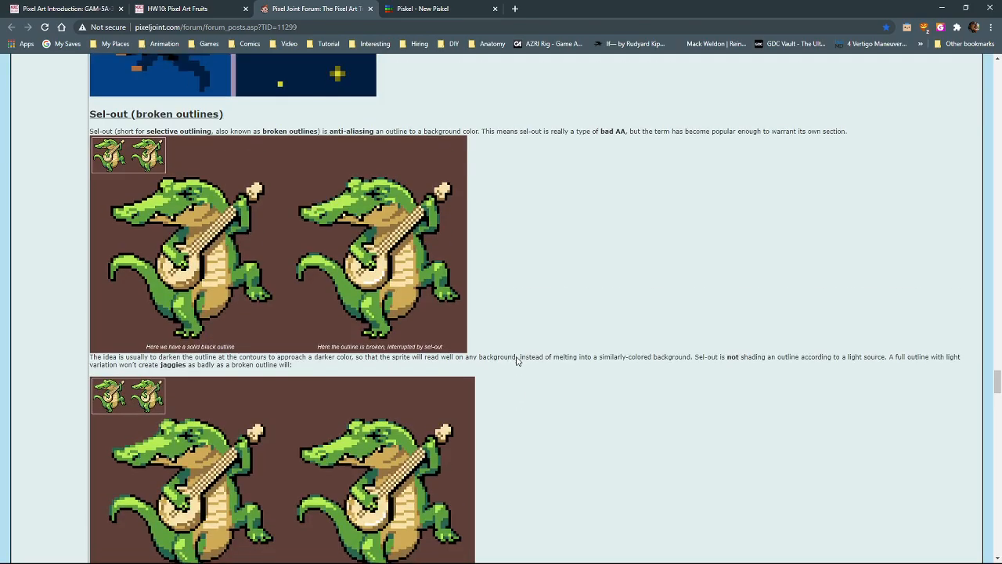
scroll(517, 361, up, 5)
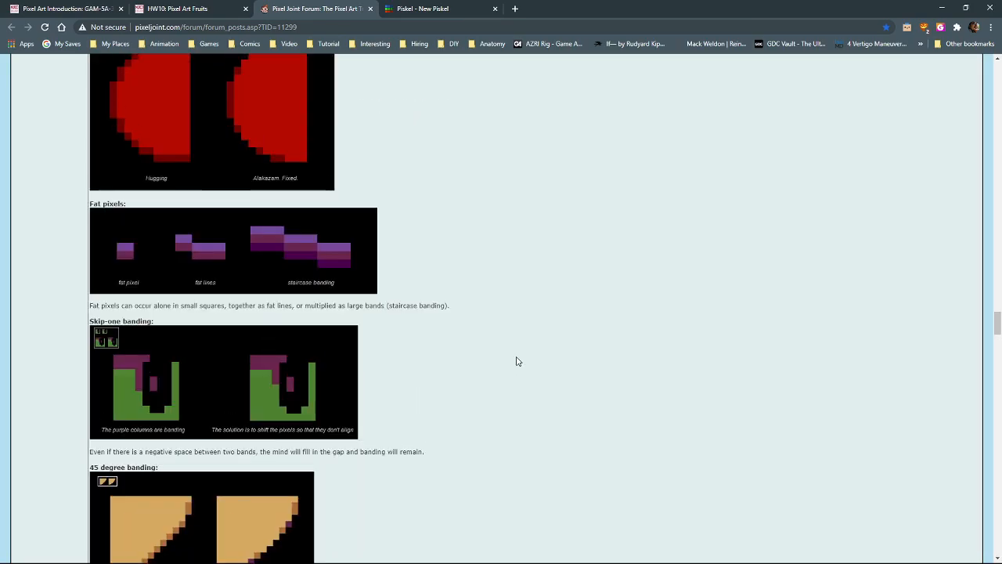
scroll(344, 366, down, 1)
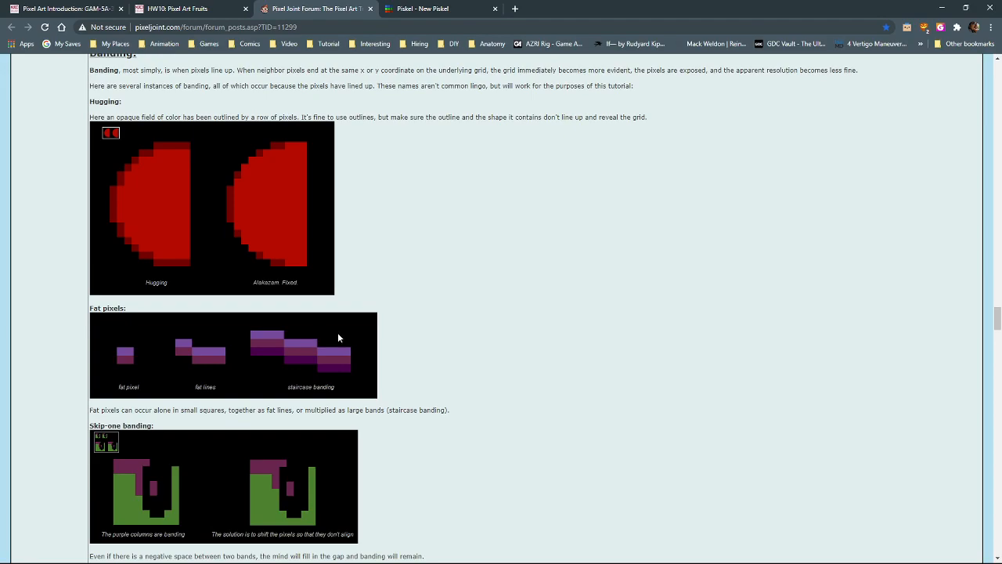
scroll(338, 337, up, 2)
scroll(338, 338, down, 5)
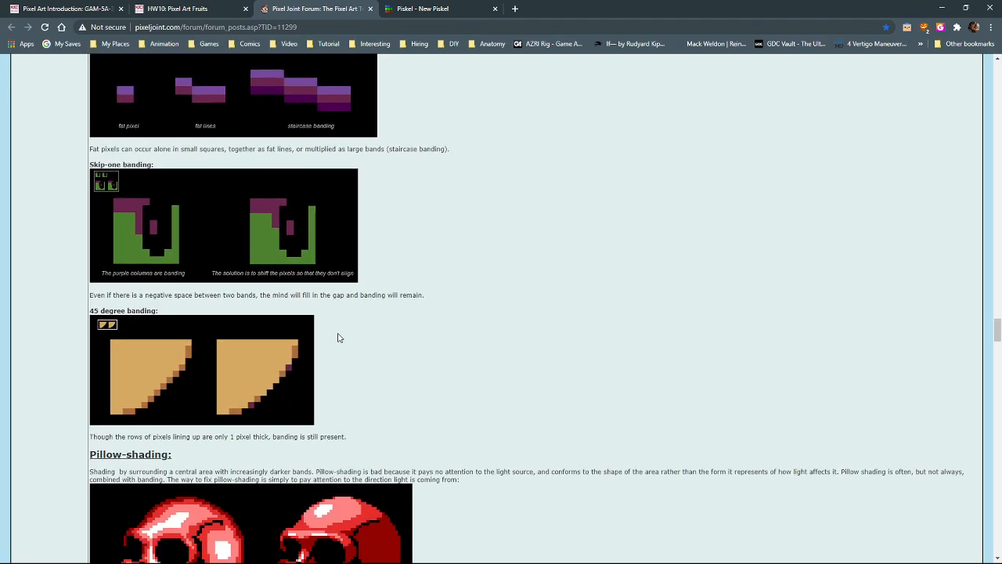
Compare the pillow-shaded and corrected skulls in the Pillow-shading section and recheck the banding examples above them
scroll(338, 338, down, 4)
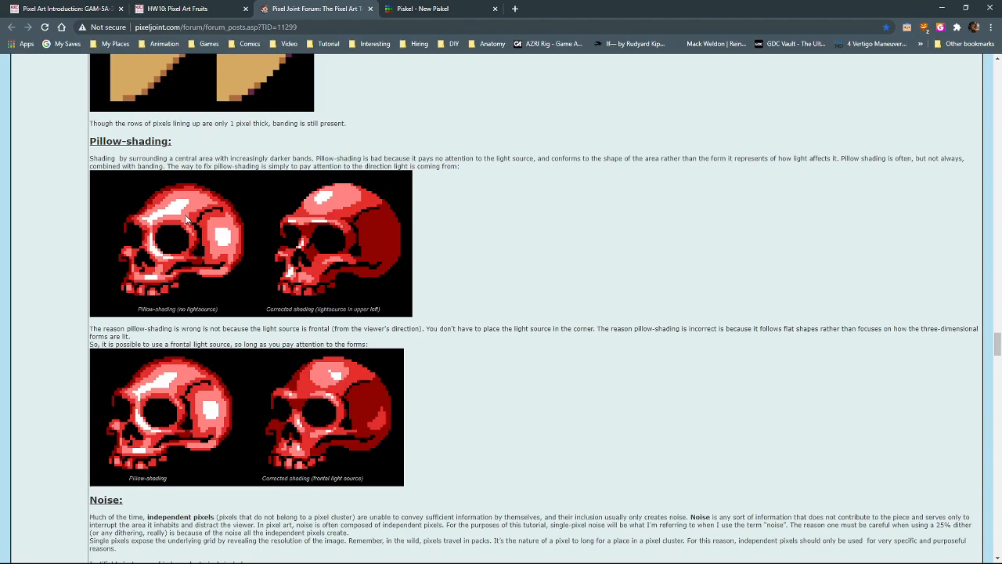
scroll(186, 220, up, 4)
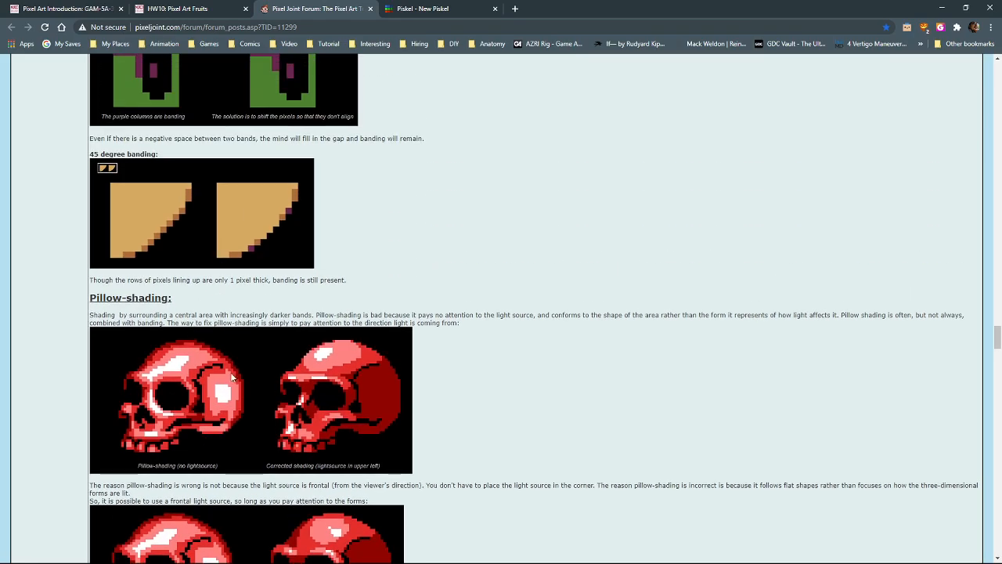
scroll(365, 347, up, 3)
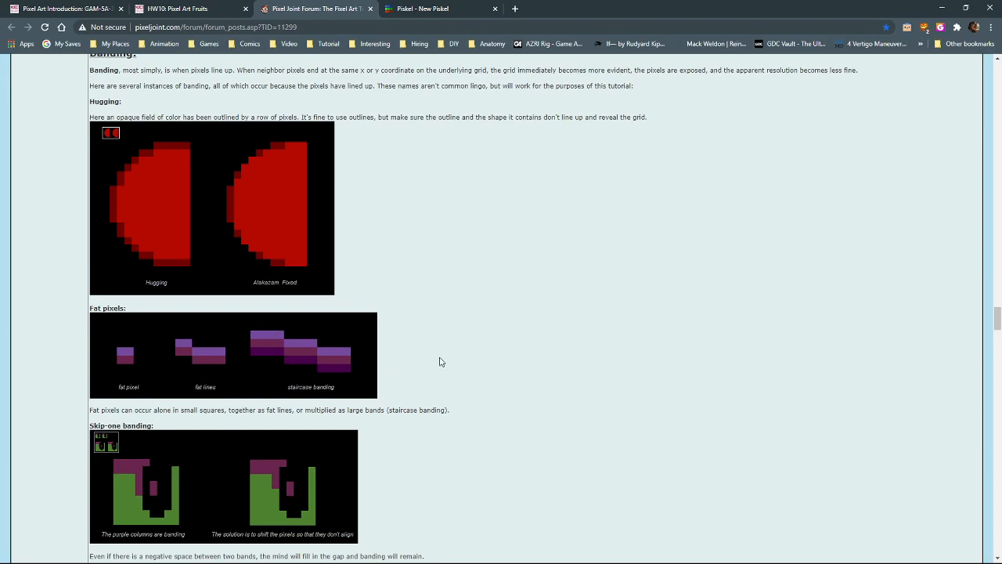
scroll(439, 361, down, 2)
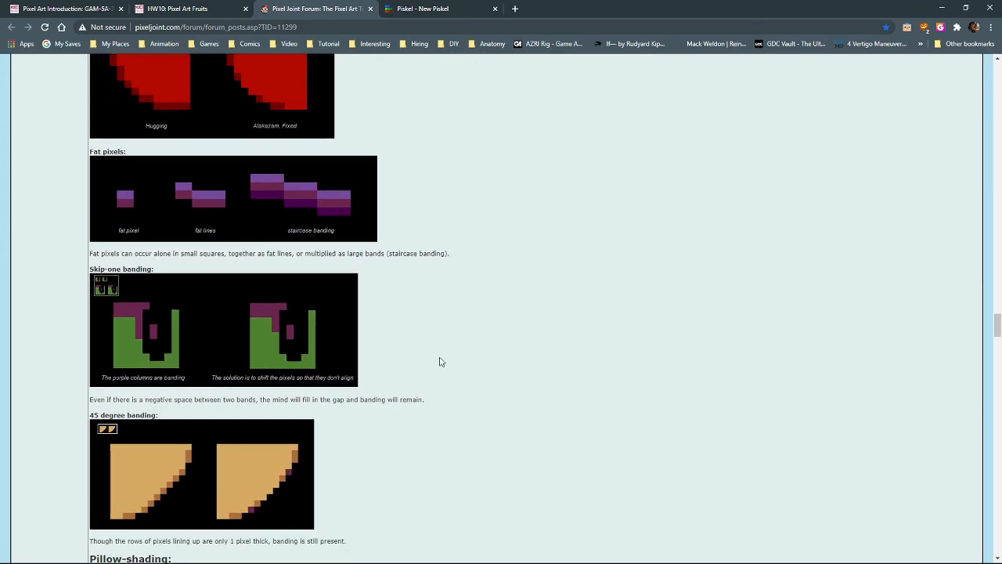
scroll(439, 361, up, 3)
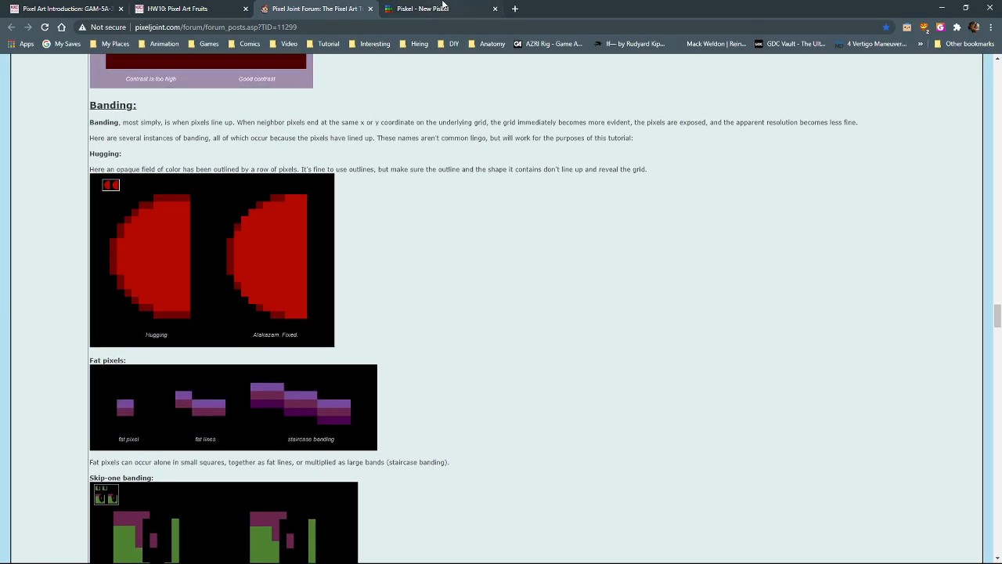
Look over the Bad dithering section and the anti-aliasing line examples just above it
scroll(365, 338, up, 7)
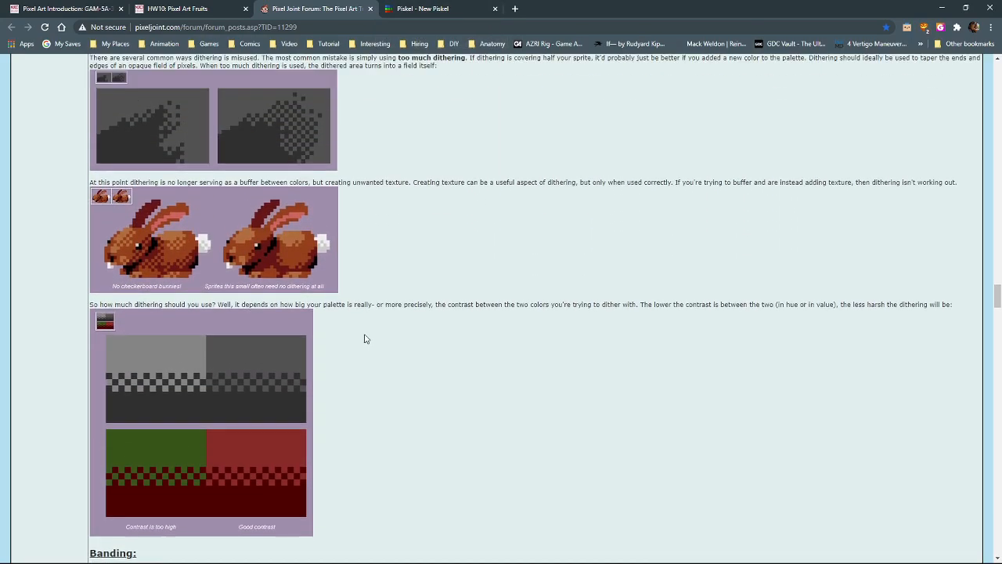
scroll(365, 338, up, 7)
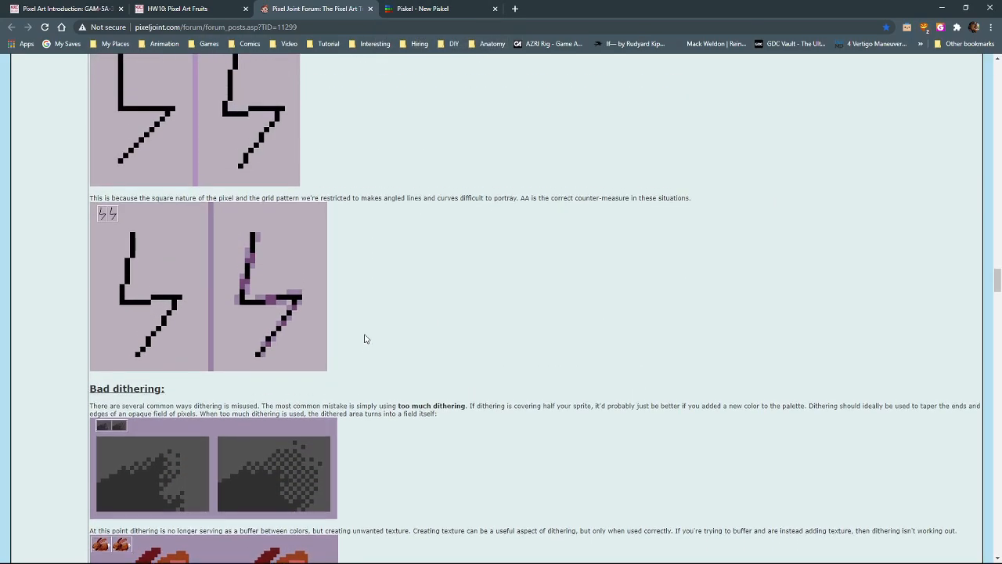
scroll(365, 338, down, 2)
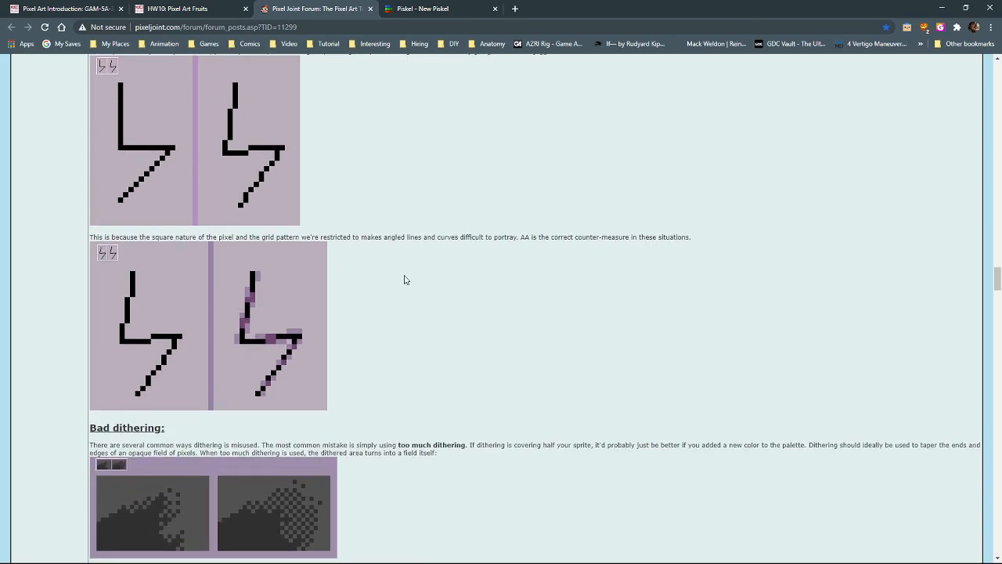
Switch to Piskel, erase the whole red-to-blue dithering sample with a larger eraser, and reselect the Pen tool at the smallest size
click(419, 11)
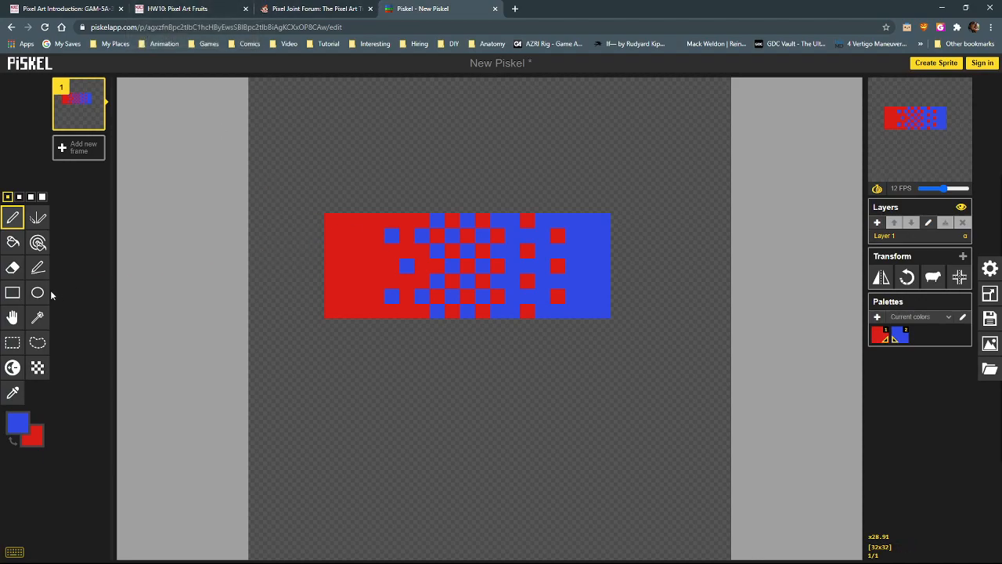
click(13, 268)
click(31, 198)
mouse_move(331, 217)
mouse_down()
mouse_move(353, 336)
mouse_move(380, 302)
mouse_move(411, 361)
mouse_move(490, 179)
mouse_move(541, 172)
mouse_move(580, 264)
mouse_move(618, 184)
mouse_up()
click(8, 197)
click(13, 218)
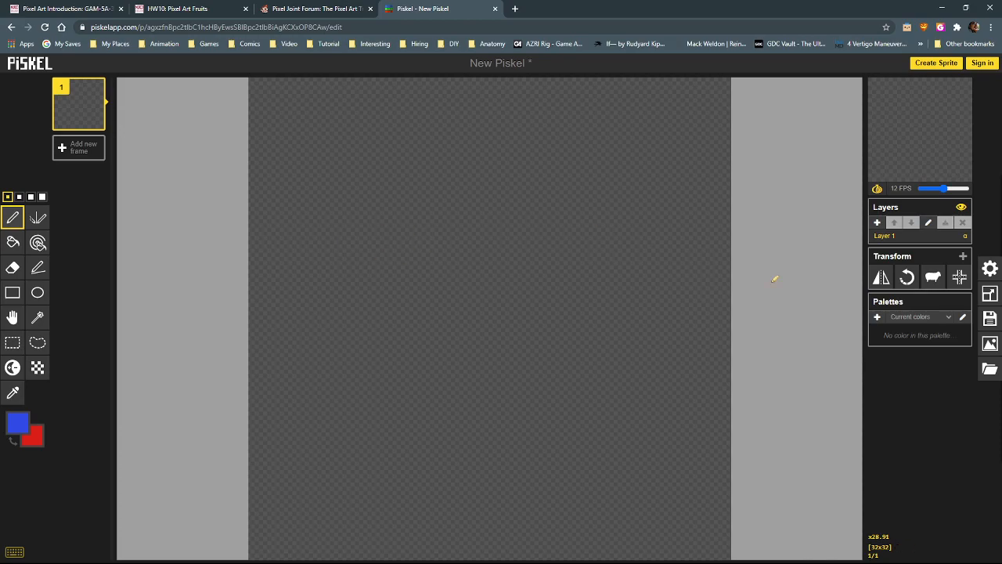
Check the canvas resize settings, read the tile size requirements in the HW10: Pixel Art Fruits assignment, and return to Piskel
click(988, 293)
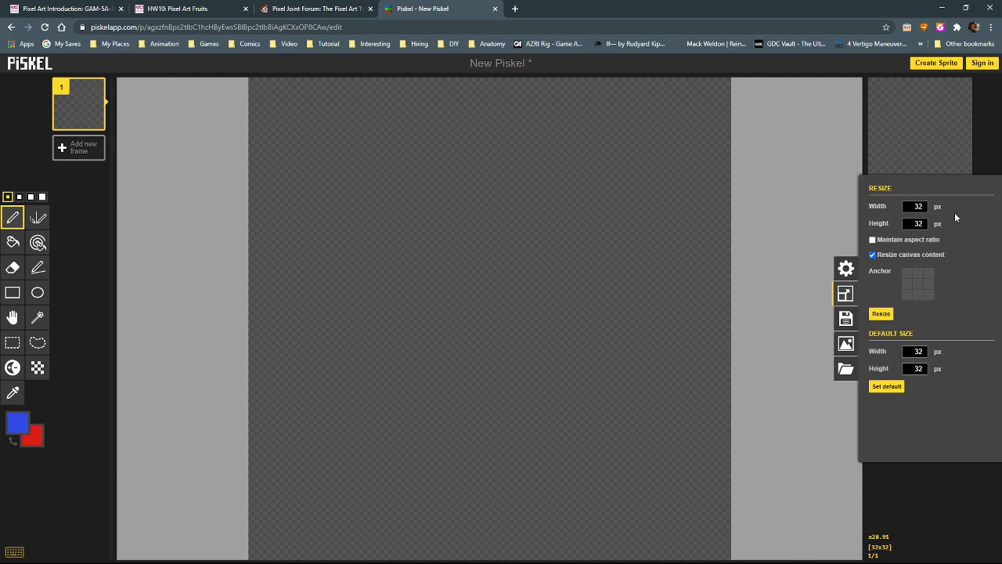
click(847, 300)
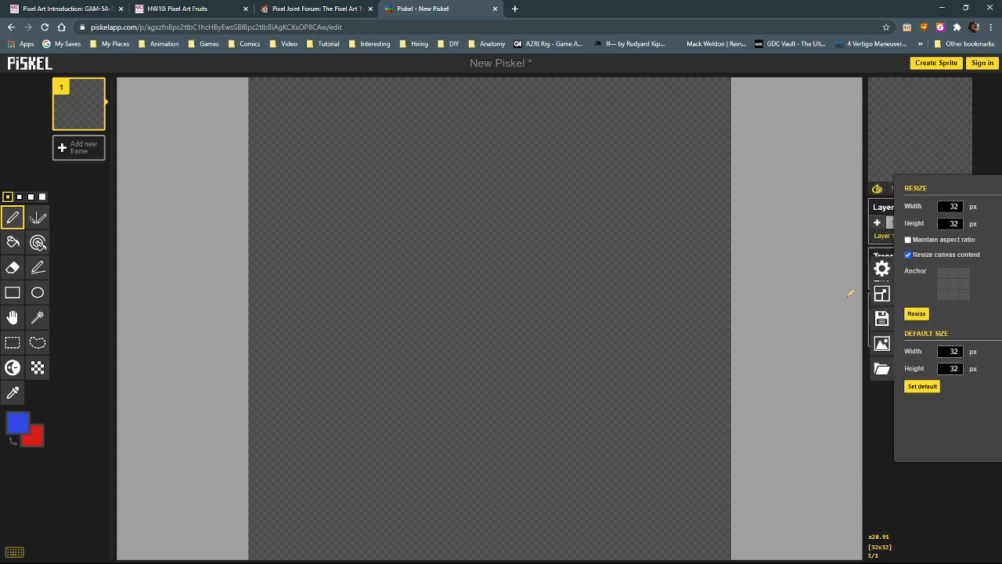
click(214, 13)
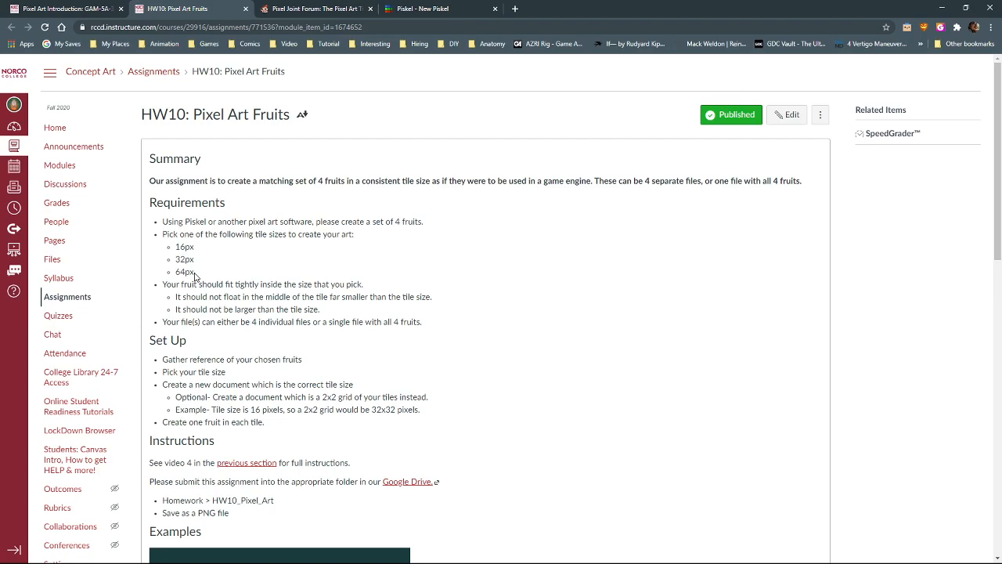
click(407, 13)
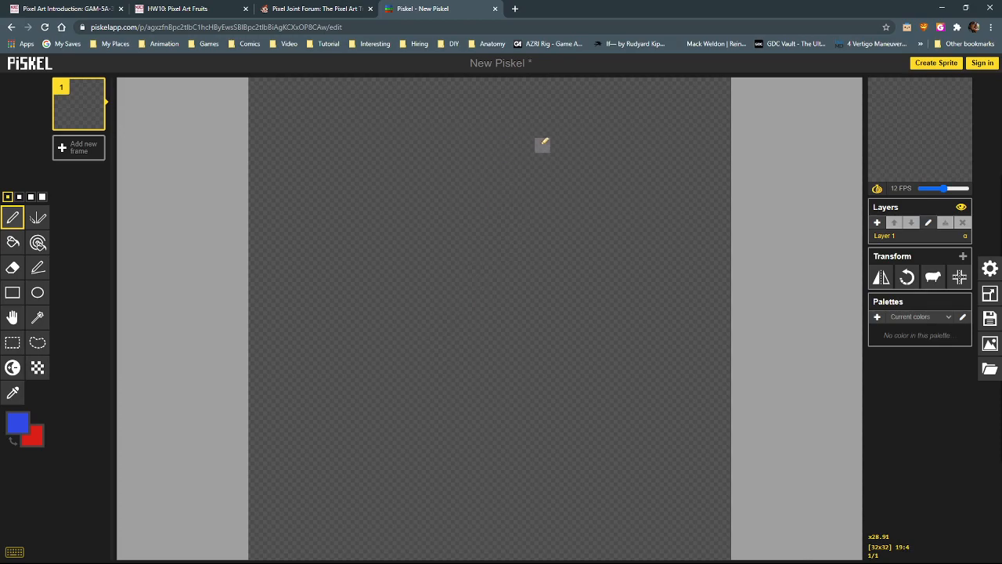
Search Google Images for "kiwi" in a new tab and browse the reference photos beside the enlarged Meijer kiwi picture
click(515, 9)
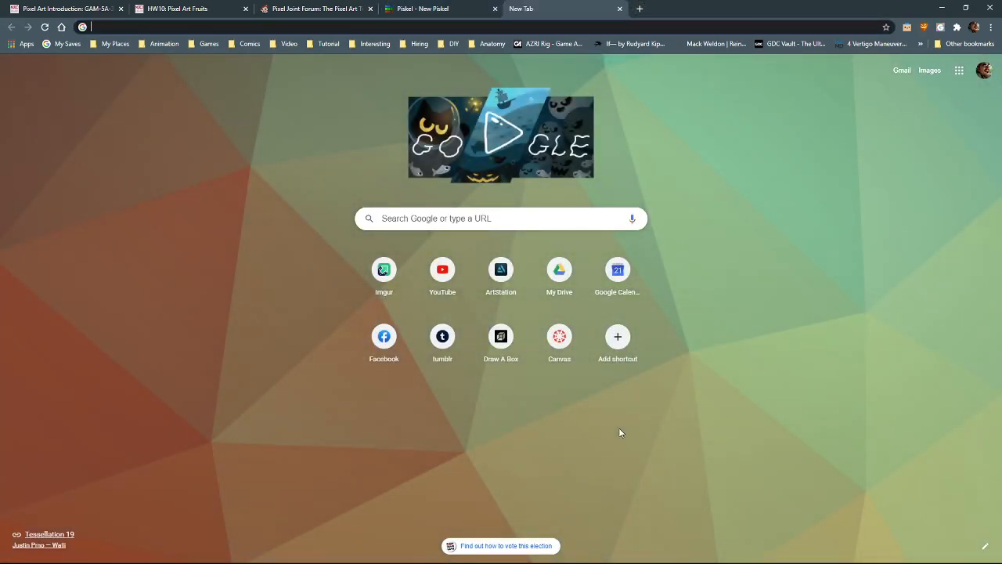
text(kiwi)
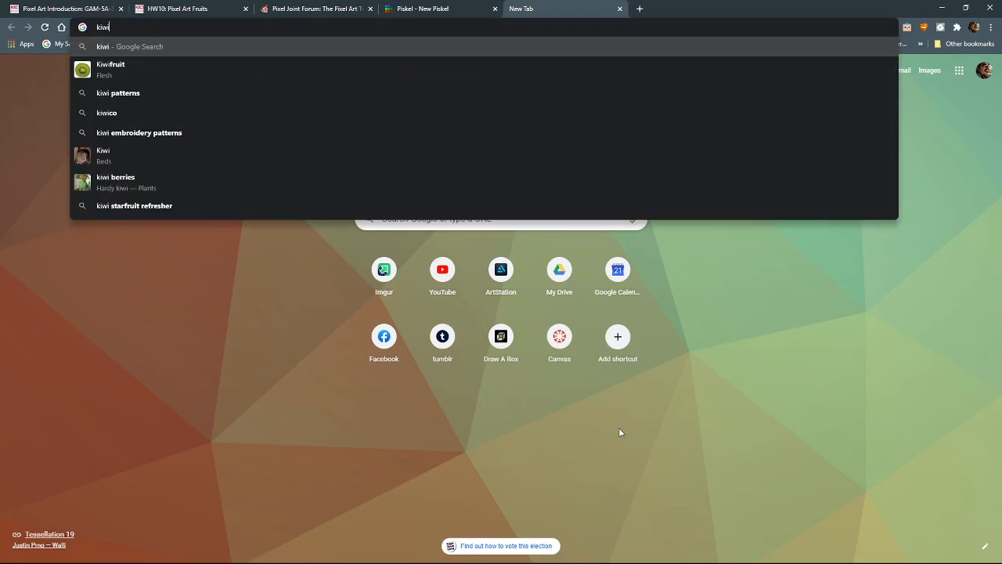
key(Return)
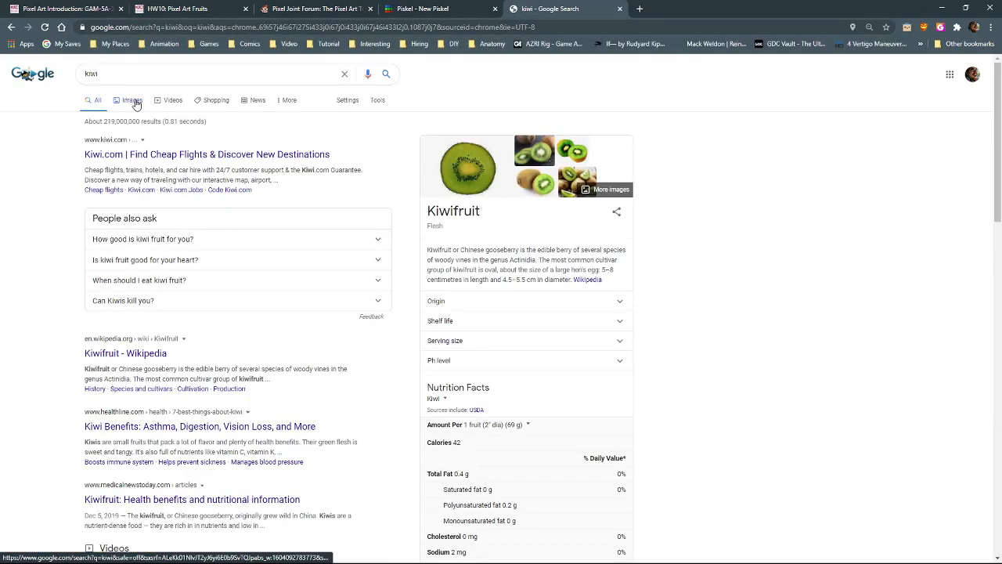
click(134, 100)
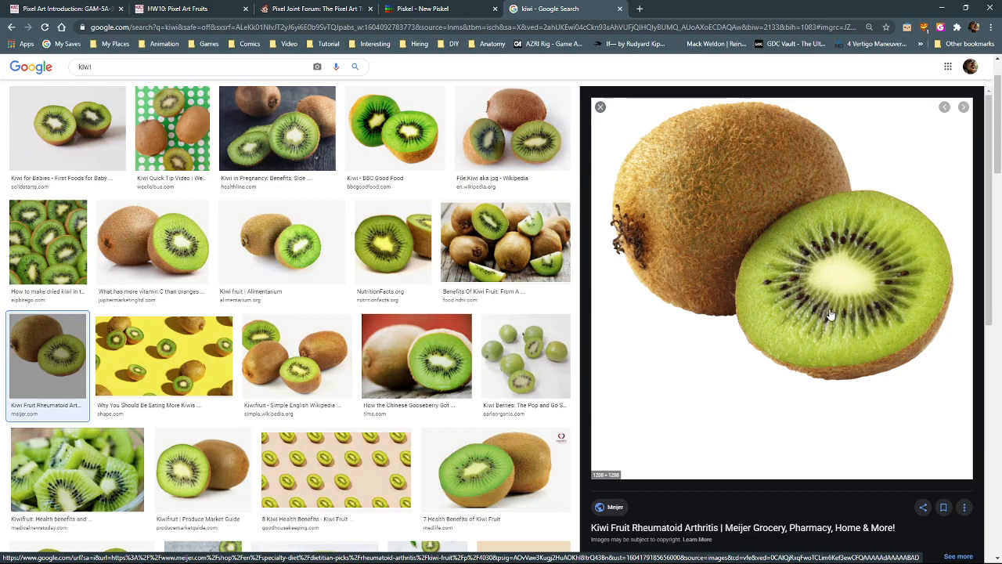
scroll(463, 295, down, 1)
scroll(463, 294, down, 5)
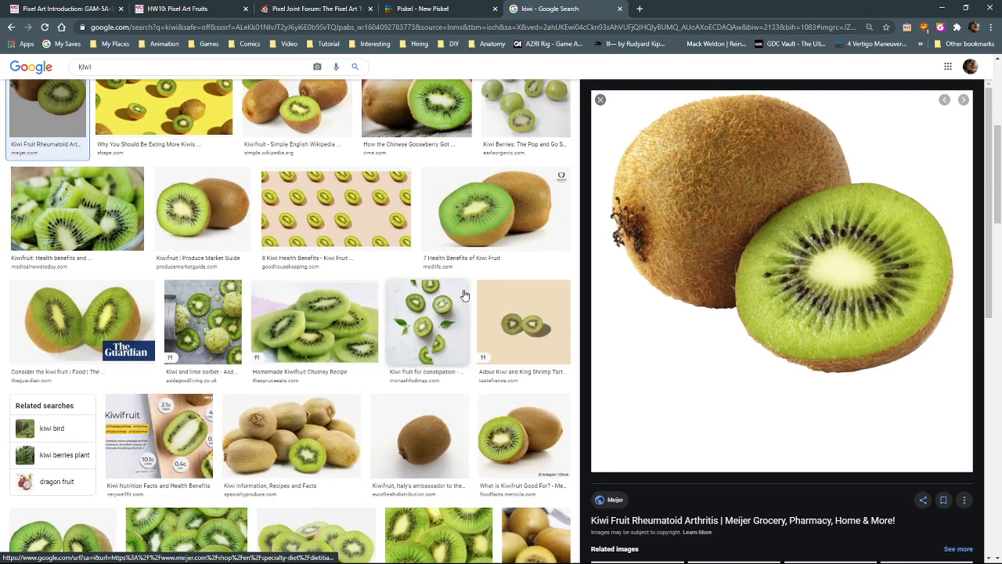
scroll(464, 294, up, 5)
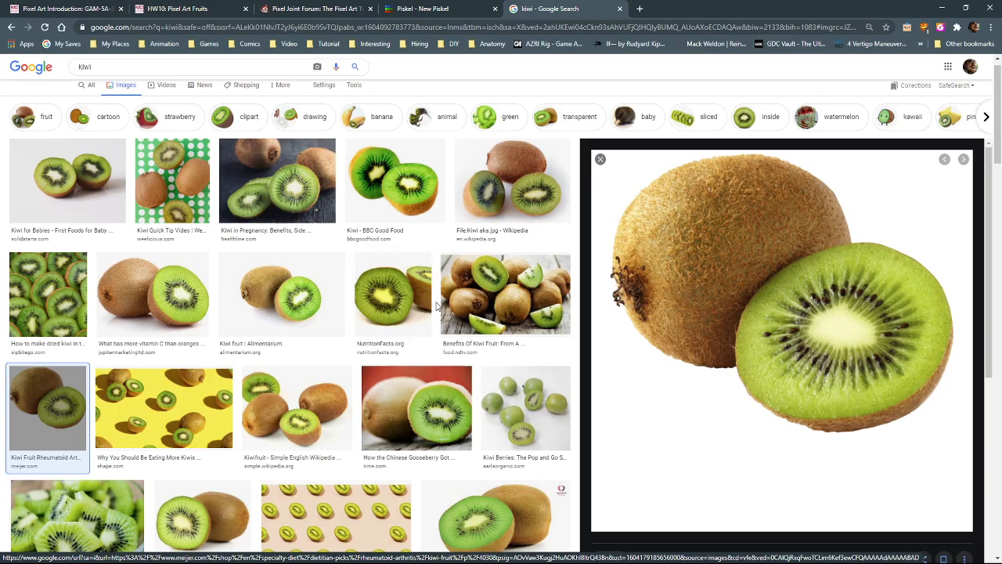
Return from the strawberry filter to the plain kiwi results, reopen the Meijer photo, and move the search into its own window away from Piskel
click(155, 119)
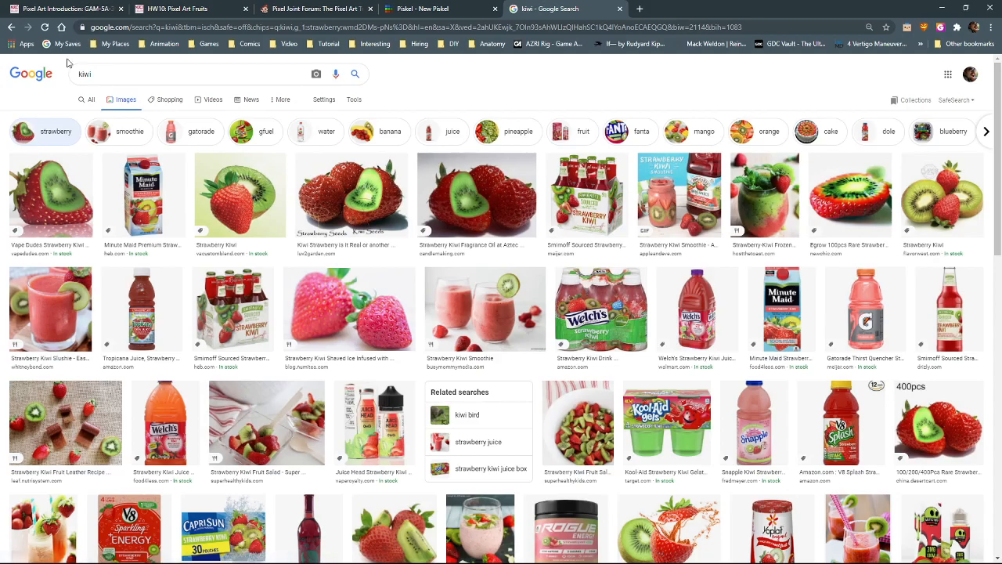
click(10, 27)
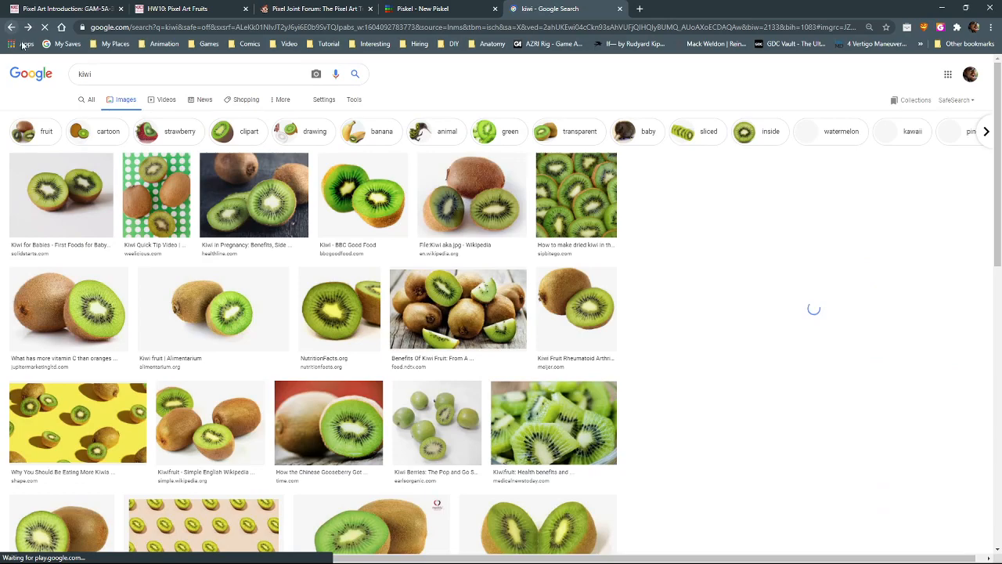
click(48, 356)
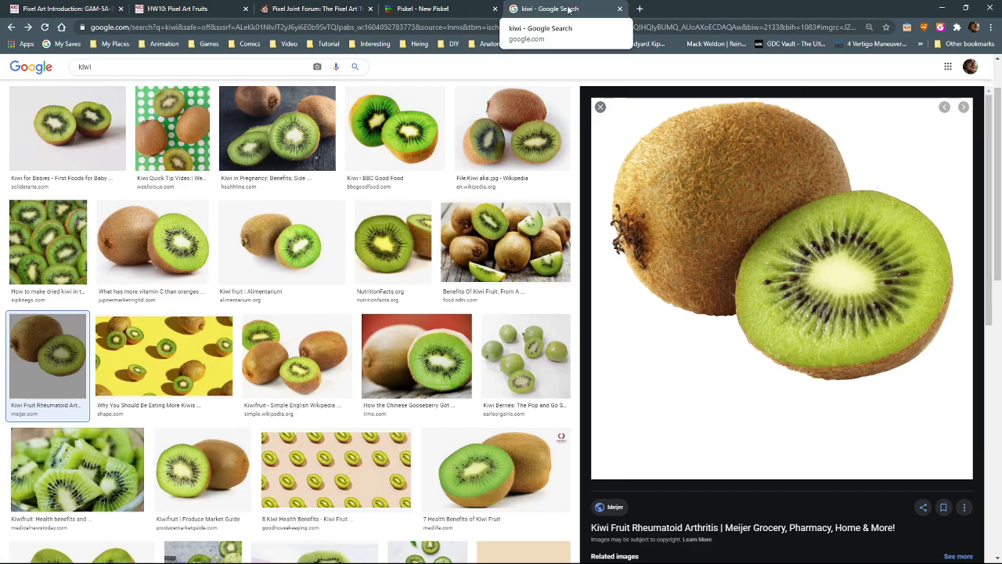
drag(566, 8, 0, 259)
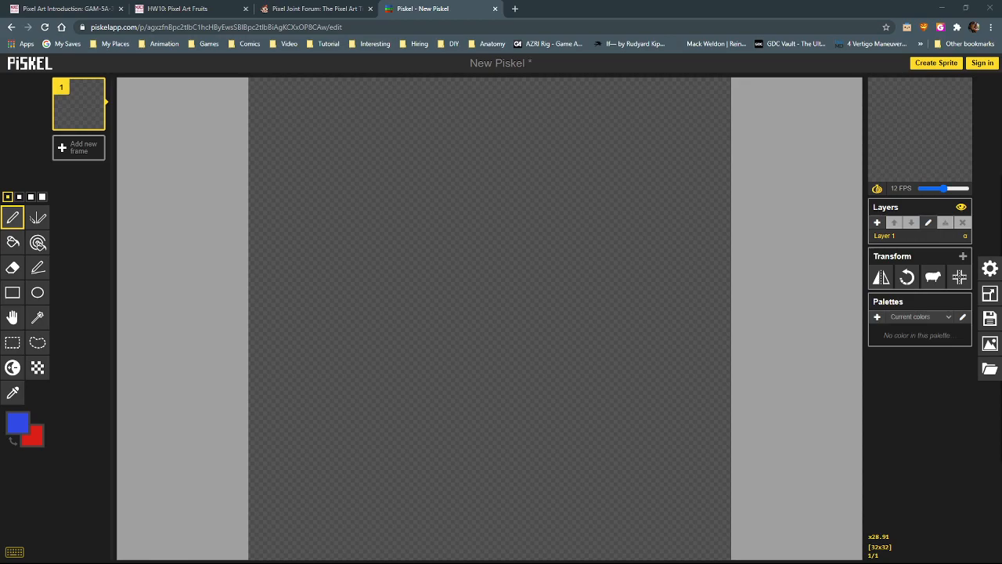
drag(0, 47, 441, 40)
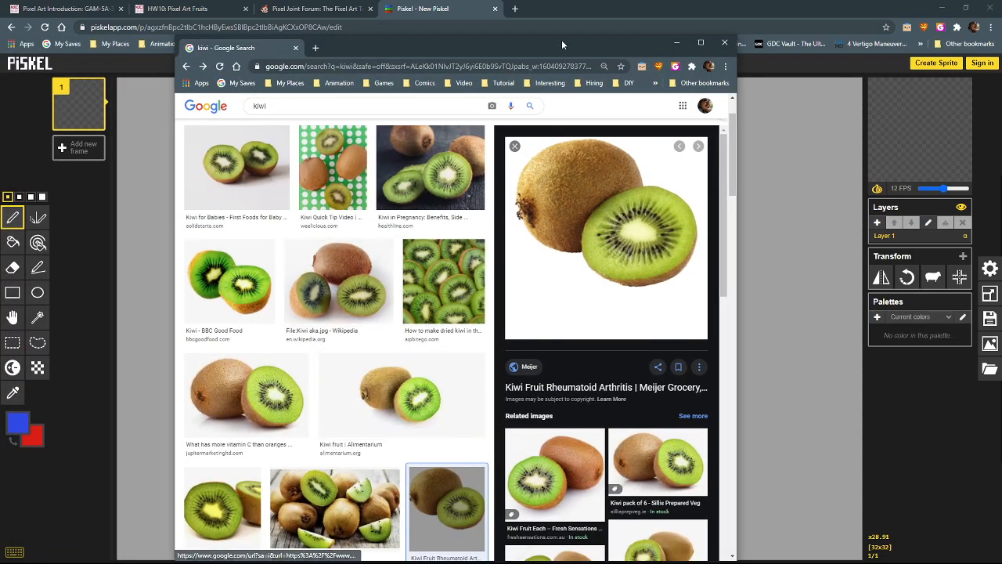
drag(561, 43, 0, 61)
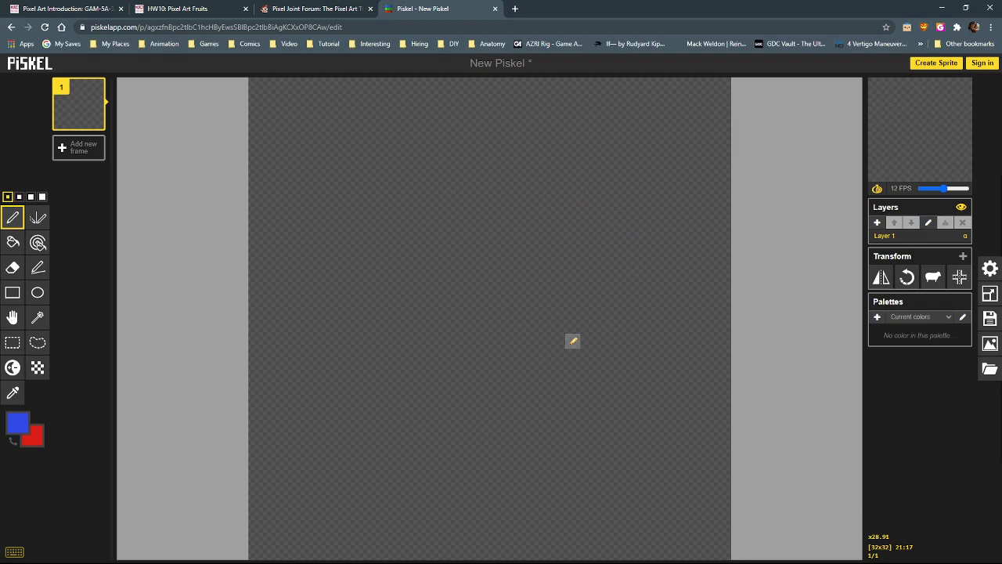
Draw a one-pixel blue horizontal line across the canvas and a vertical line crossing it, staying on the page if asked to leave
click(256, 295)
drag(285, 295, 708, 296)
scroll(591, 265, left, 3)
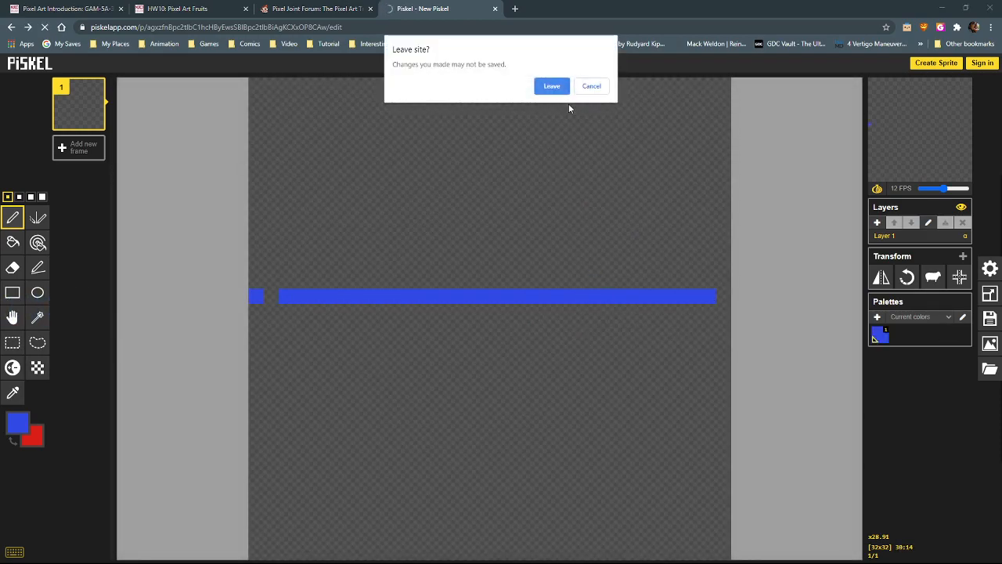
key(Escape)
click(723, 295)
drag(603, 190, 603, 477)
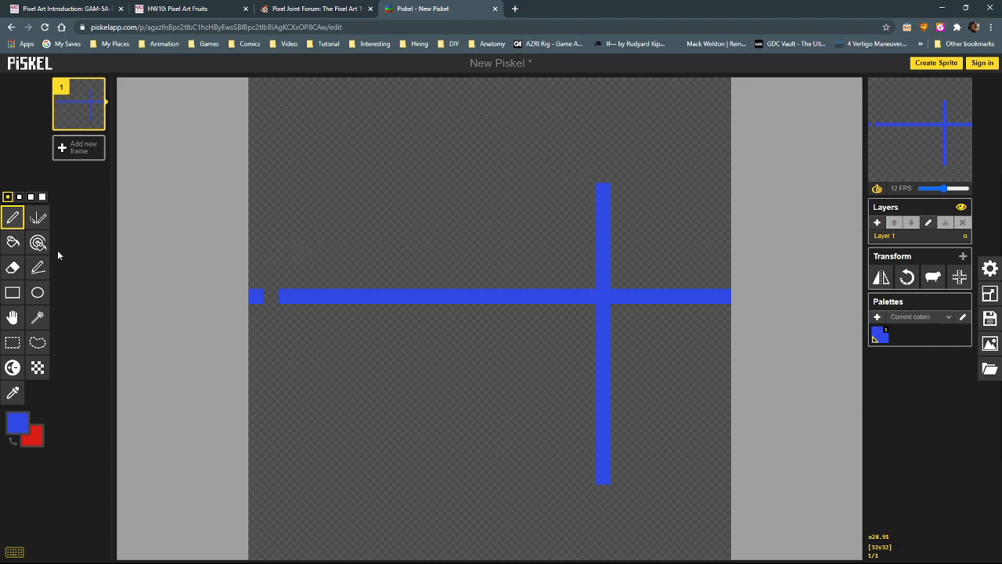
Erase both blue lines so the canvas is empty
click(17, 270)
mouse_move(603, 188)
mouse_down()
mouse_move(606, 474)
mouse_move(607, 295)
mouse_move(730, 294)
mouse_move(373, 290)
mouse_up()
drag(269, 292, 256, 295)
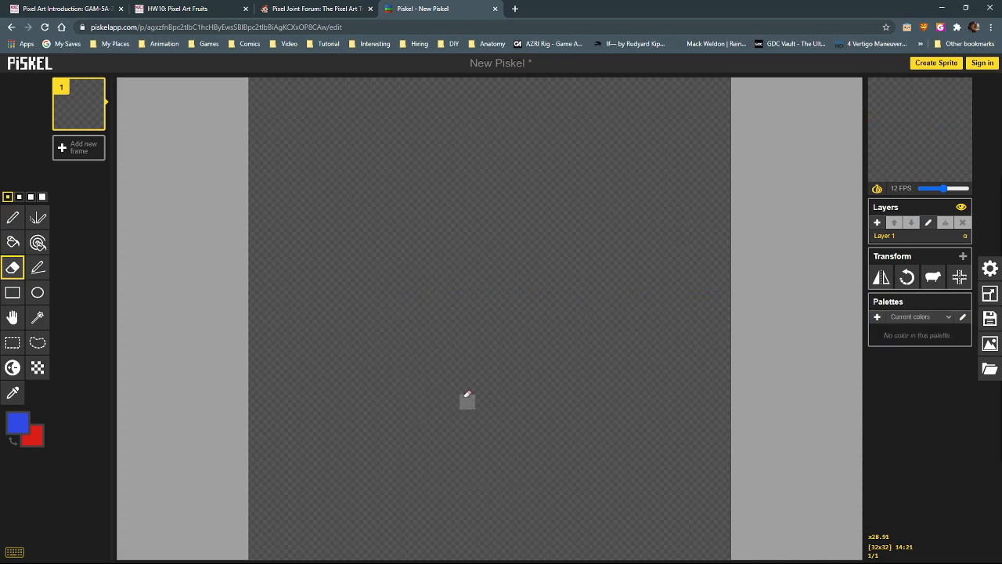
Try a blue circle outline filling the whole 32x32 canvas with the Circle tool, and undo it
click(38, 293)
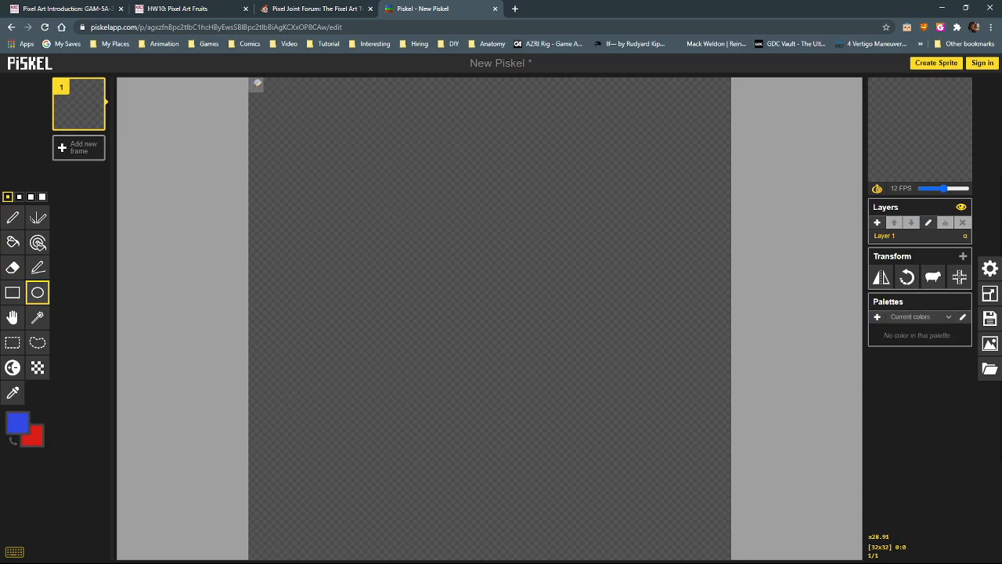
drag(256, 83, 728, 556)
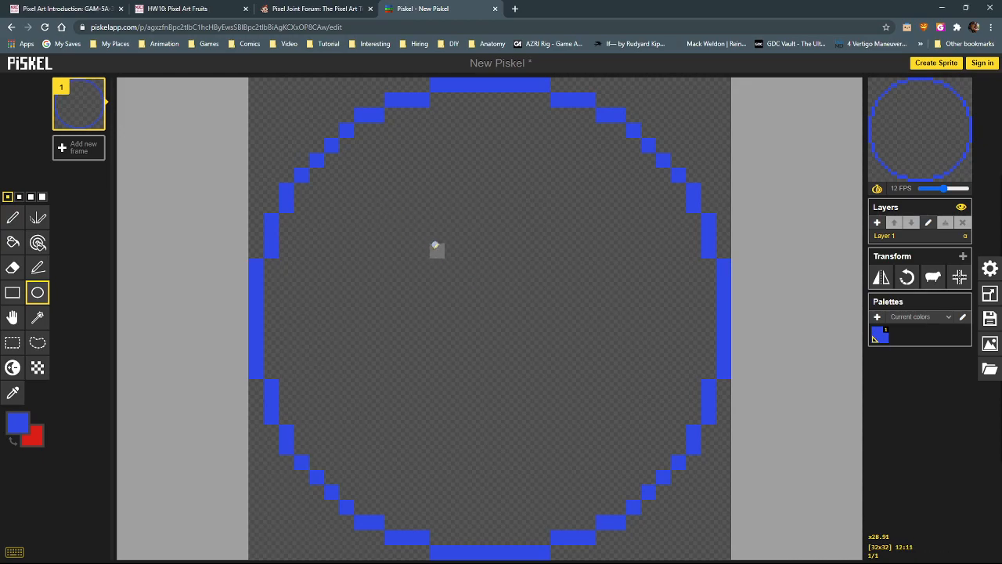
key(ctrl+z)
Try a blue circle outline inset one pixel from every canvas edge, undo it, and reselect the Pen tool
drag(268, 96, 439, 296)
drag(462, 330, 707, 538)
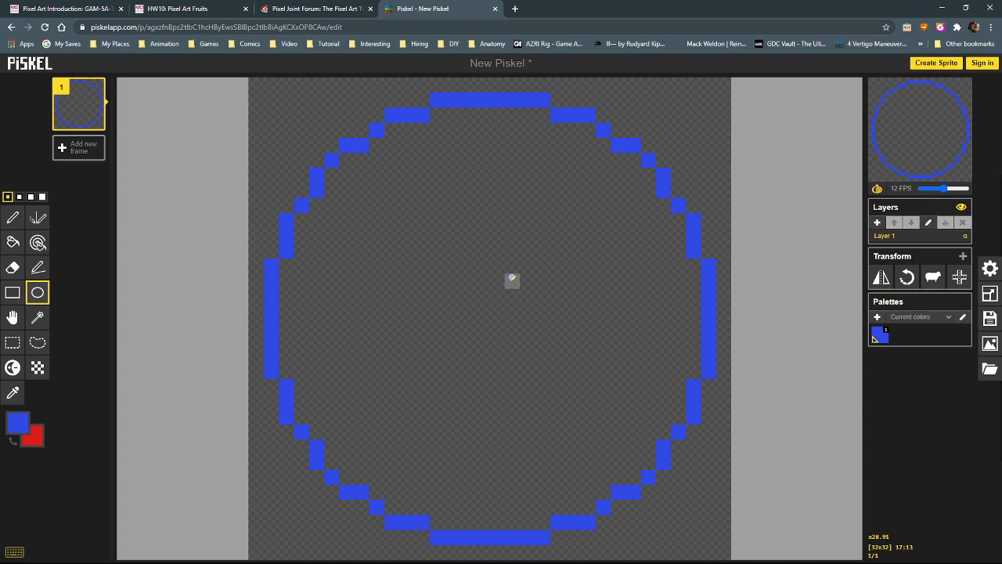
key(ctrl+z)
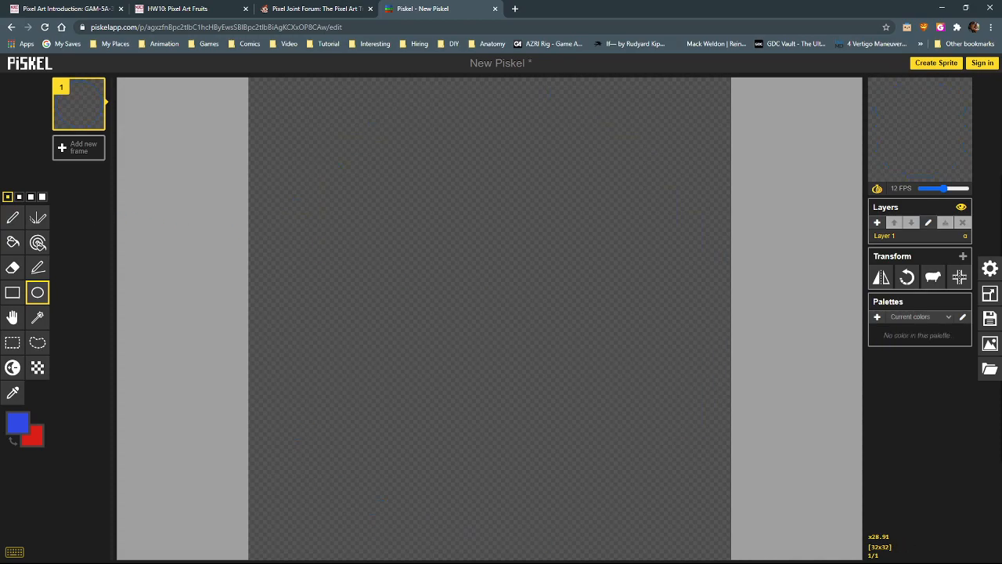
click(13, 218)
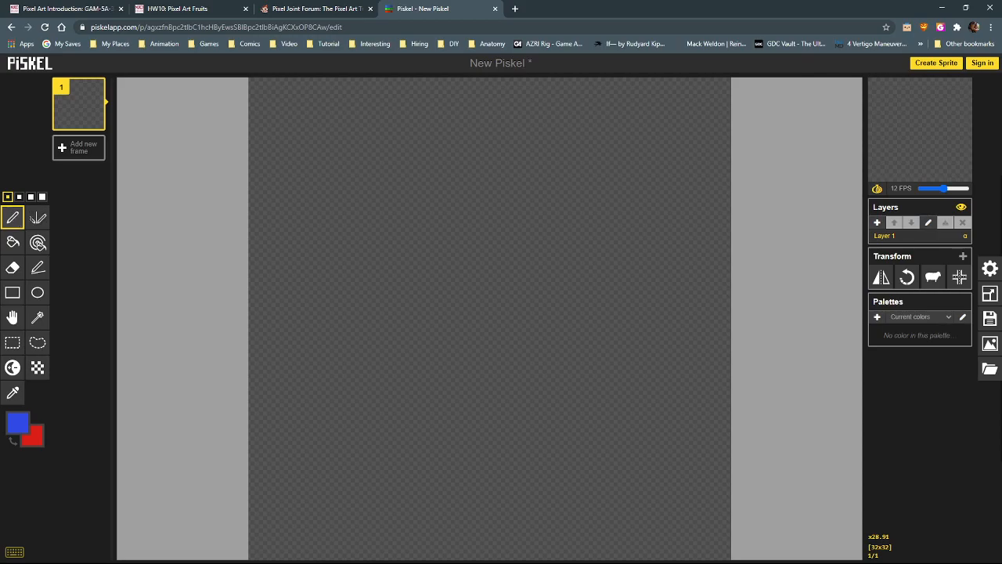
Bring the kiwi search window over Piskel, browse the results, and enlarge the Localisity photo of whole, halved and sliced kiwis
drag(0, 39, 440, 27)
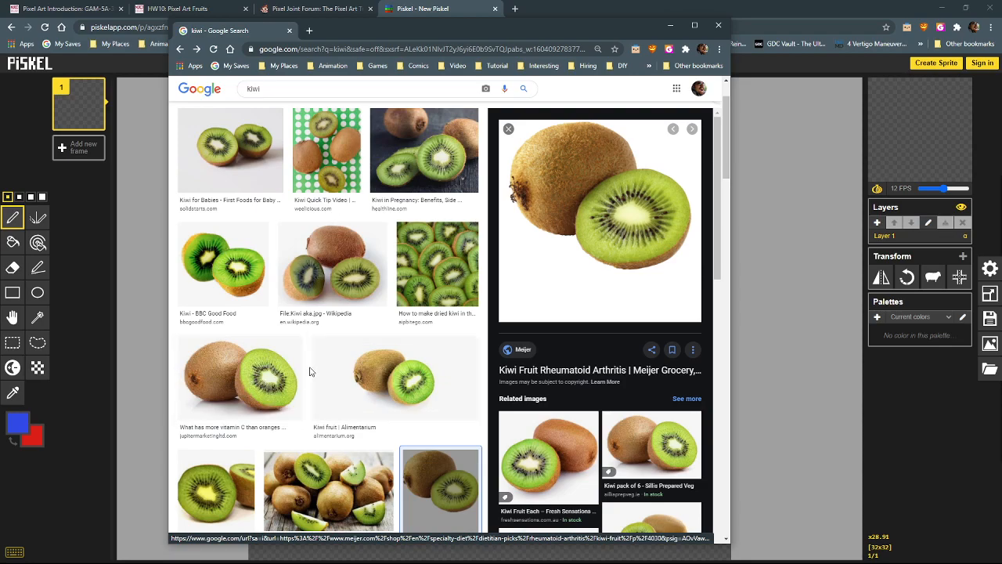
scroll(311, 373, down, 3)
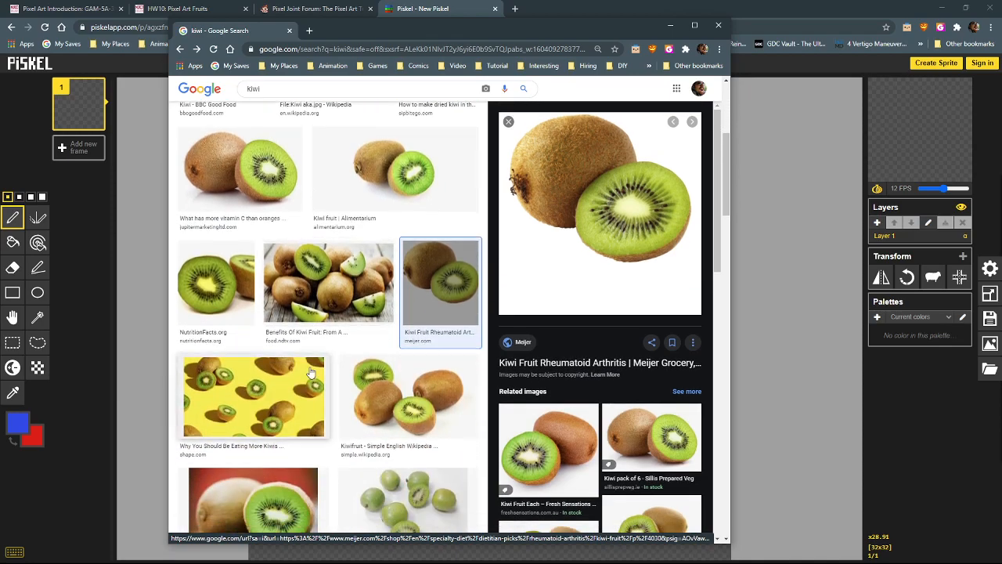
scroll(311, 373, down, 2)
scroll(311, 374, down, 1)
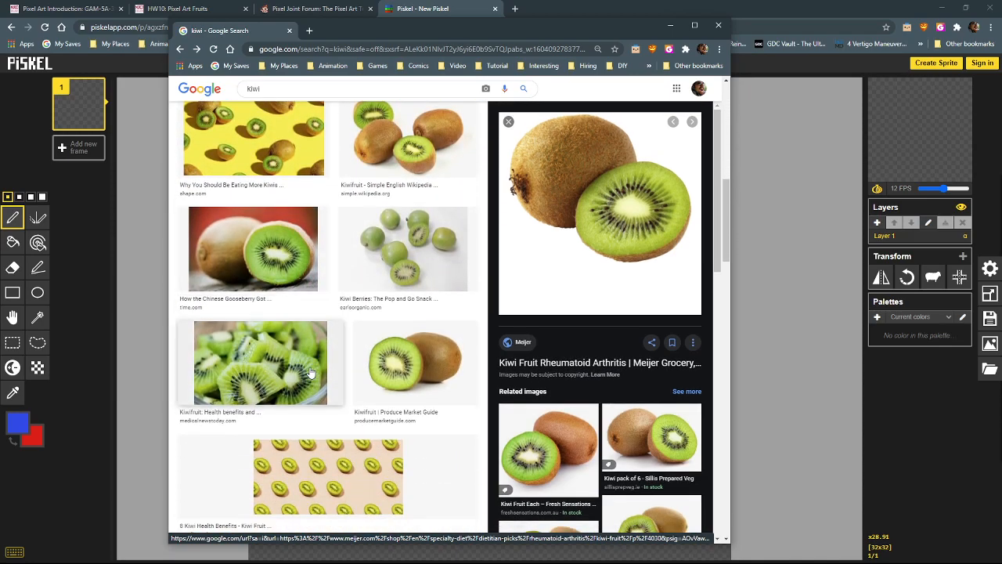
scroll(311, 373, up, 1)
scroll(622, 377, down, 2)
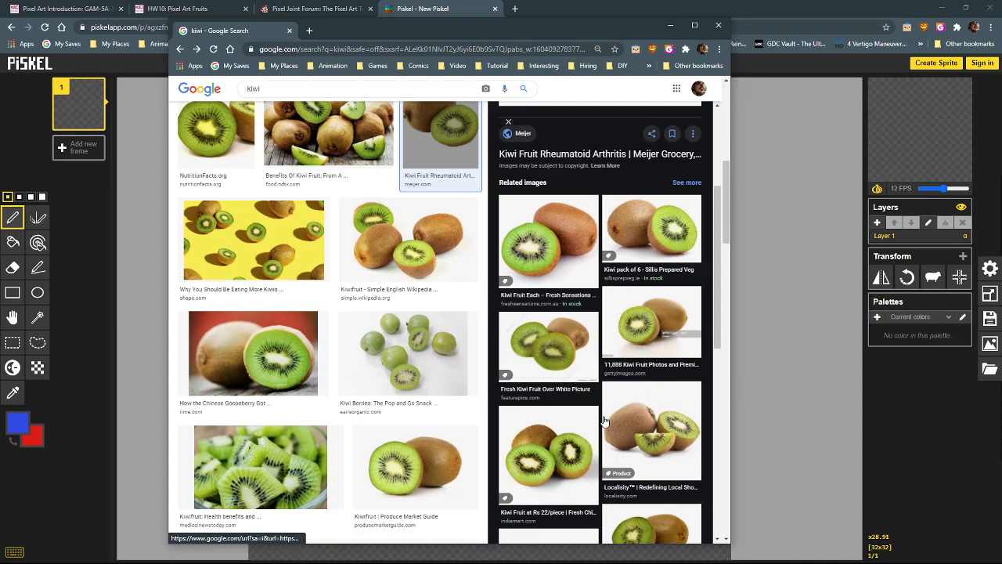
scroll(552, 386, down, 1)
click(653, 335)
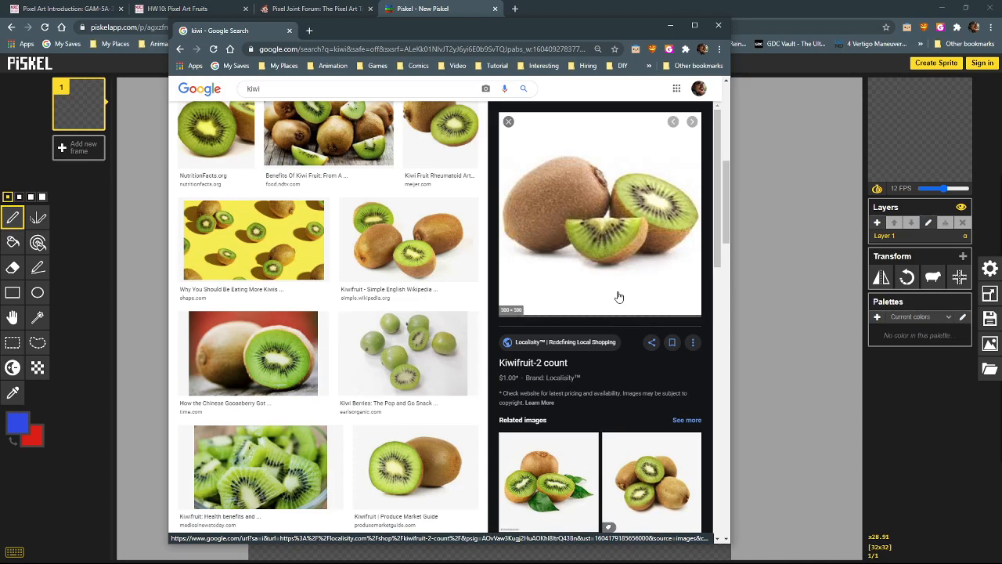
Browse more related kiwi photos and results, and enlarge the Jupiter Marketing photo of a whole kiwi beside a cut half
scroll(618, 297, down, 10)
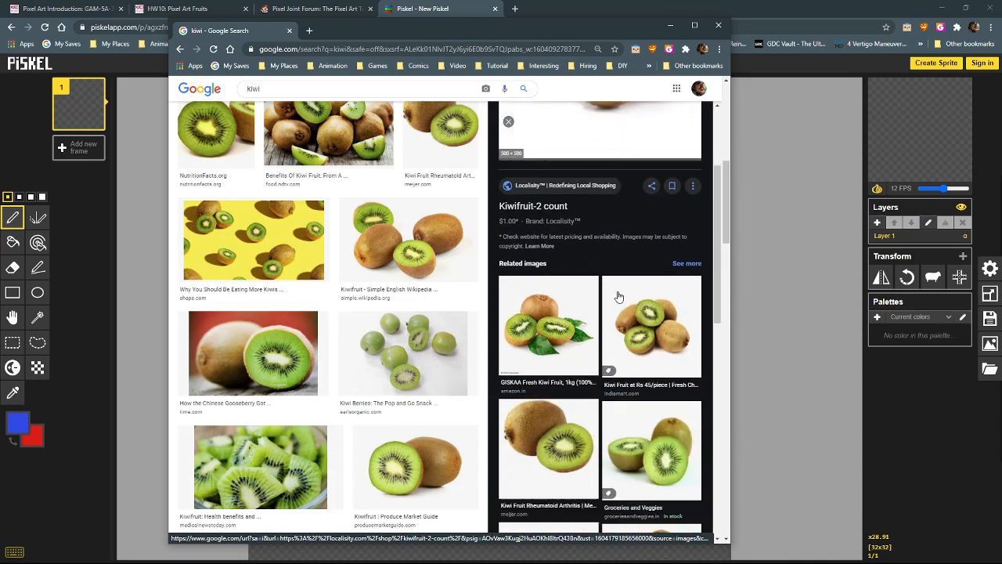
scroll(618, 297, down, 5)
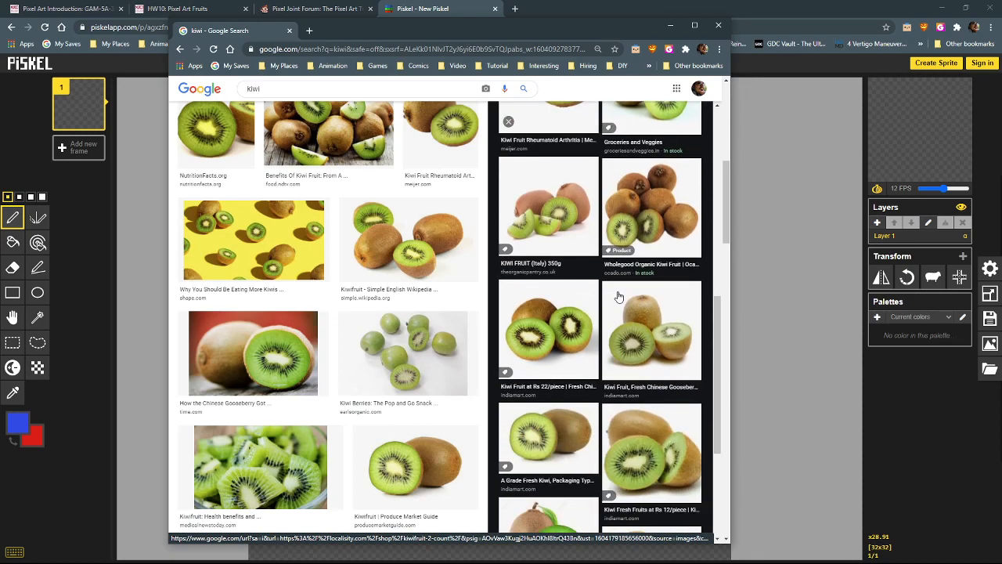
scroll(392, 349, down, 4)
scroll(392, 346, down, 3)
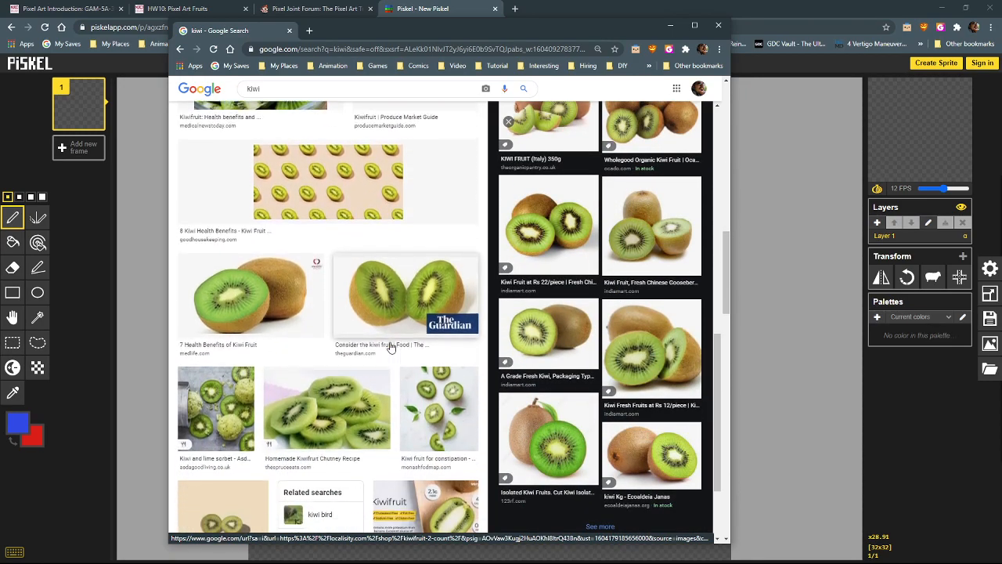
scroll(391, 347, down, 8)
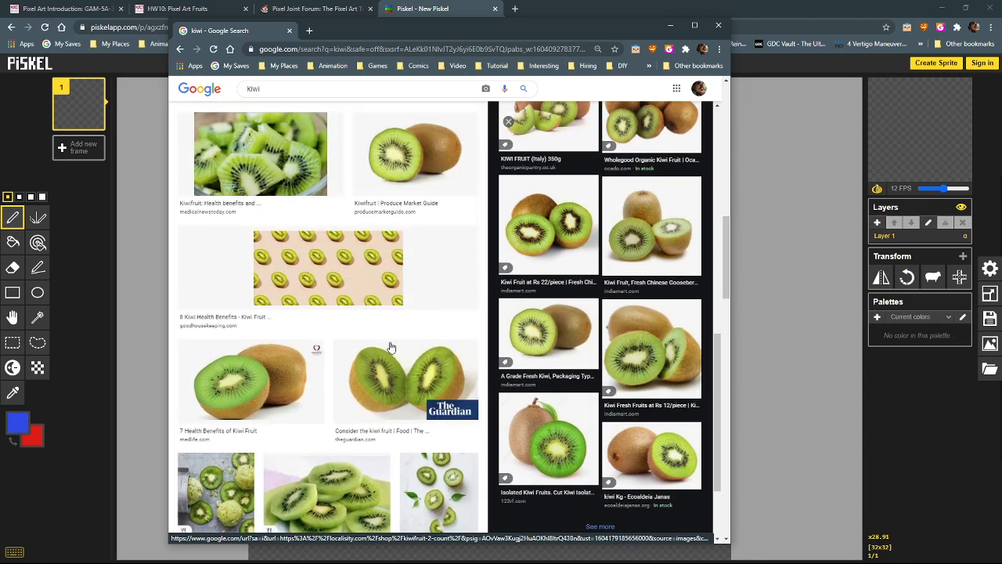
scroll(342, 333, up, 2)
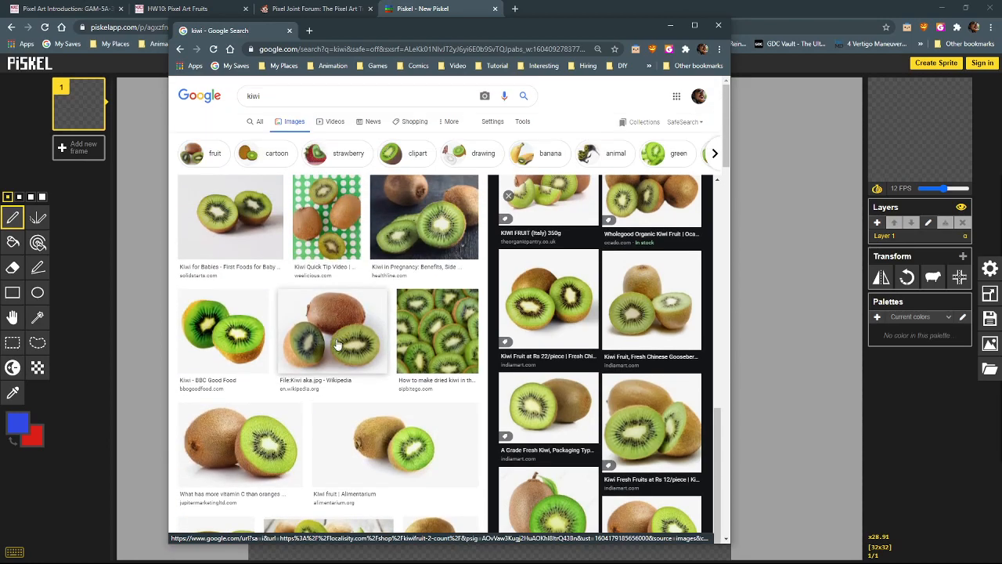
click(243, 442)
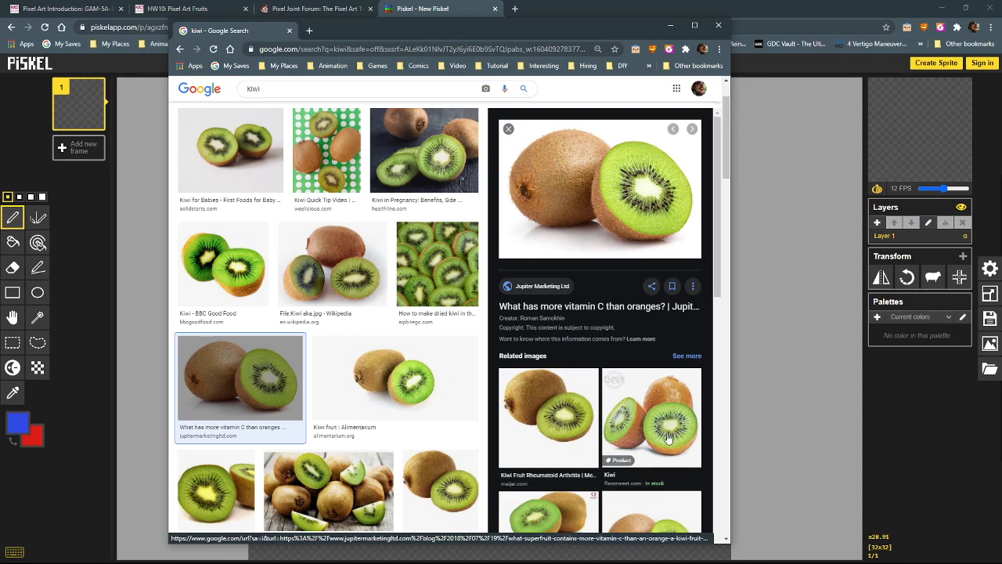
Compare the Flavor West kiwi photo and its related images, return to the Jupiter Marketing photo, and put the search window away
click(629, 427)
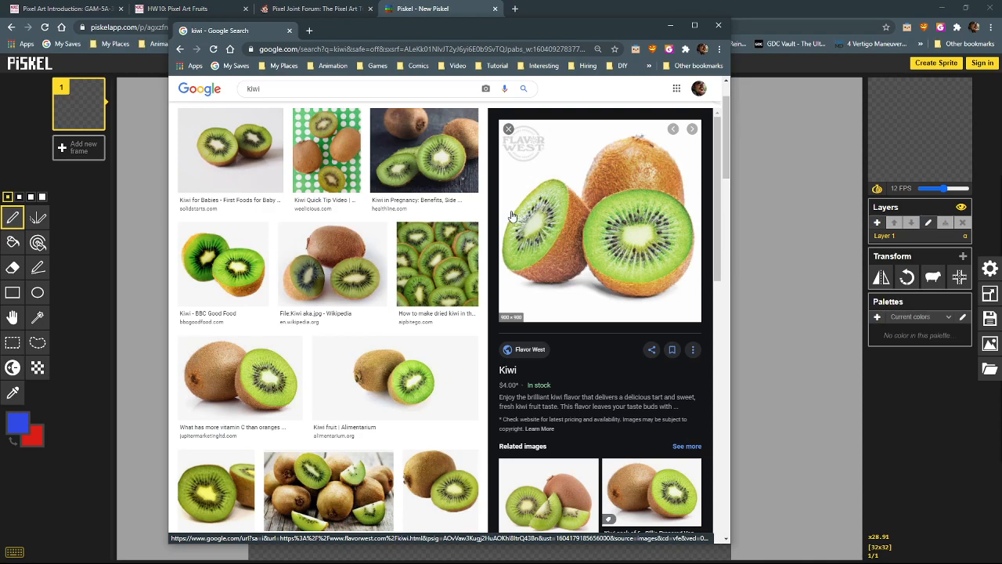
scroll(536, 233, down, 5)
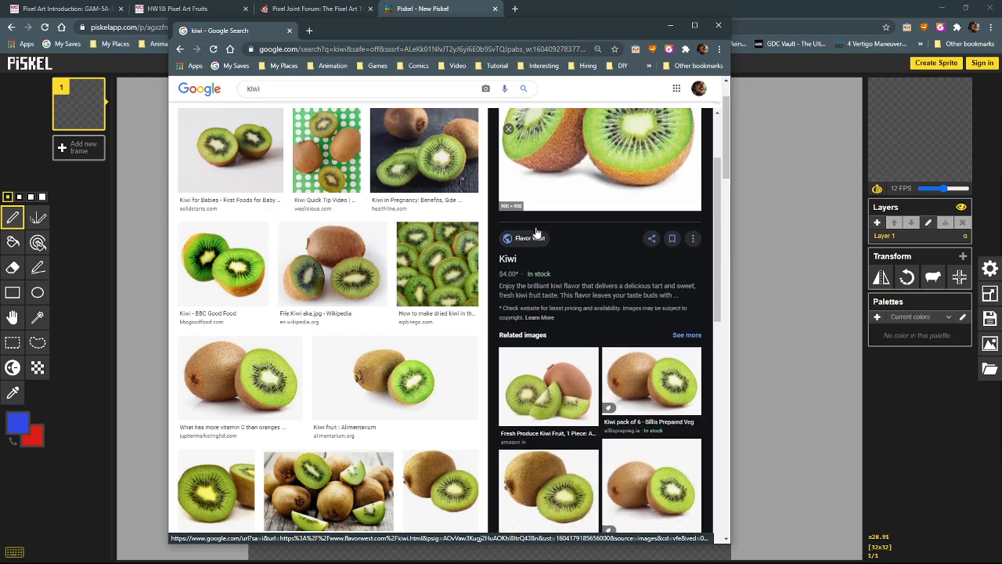
scroll(536, 233, down, 2)
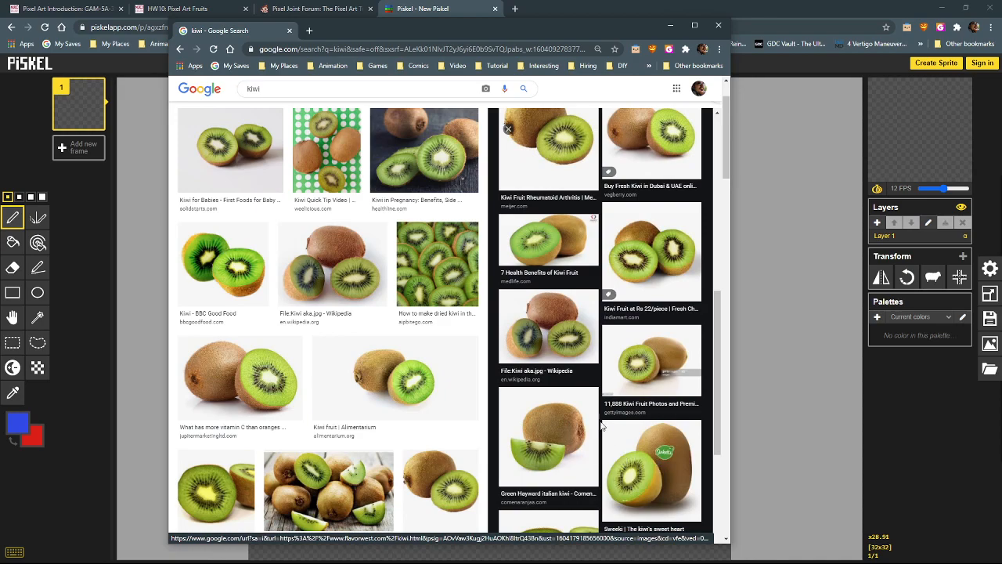
scroll(566, 394, up, 1)
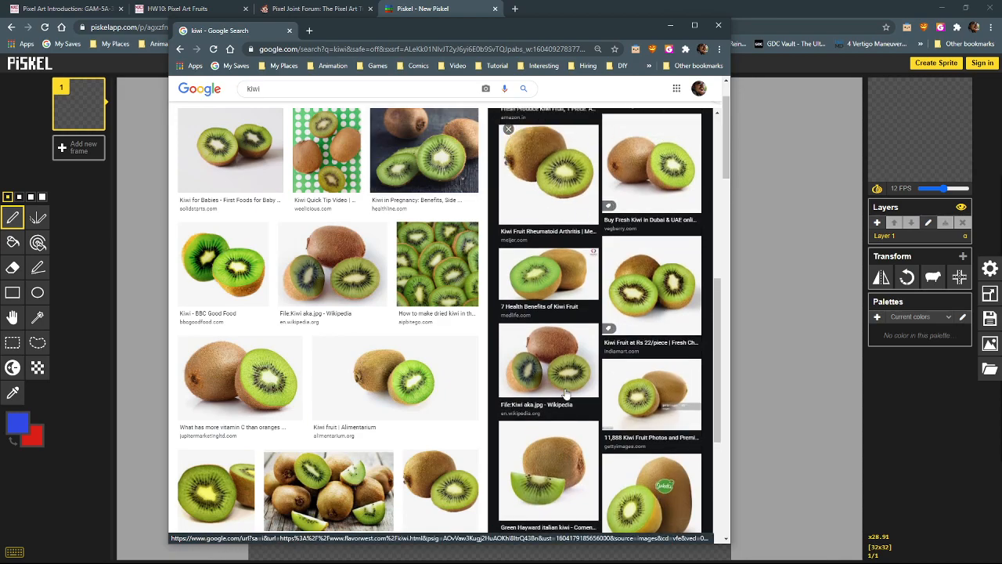
click(257, 381)
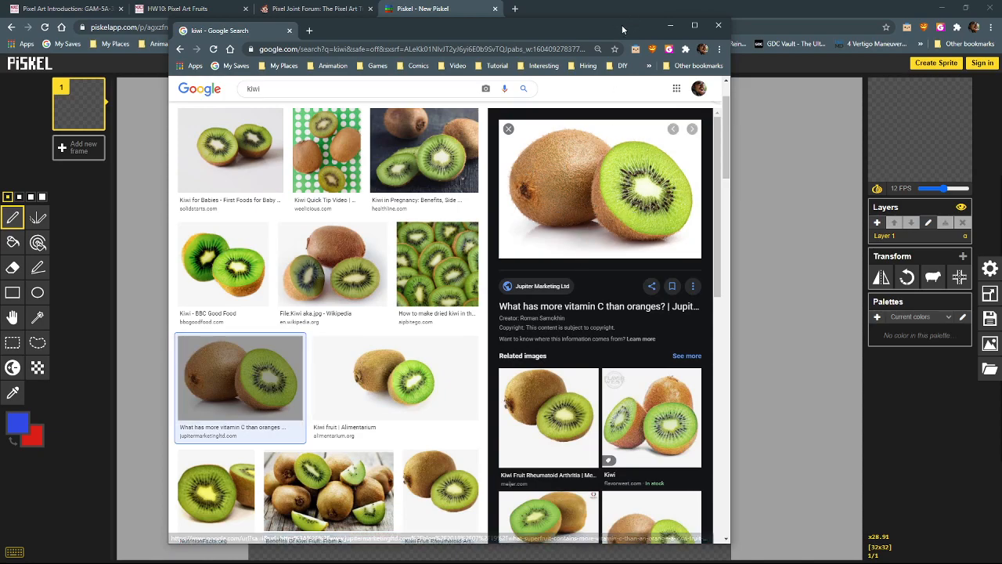
click(670, 25)
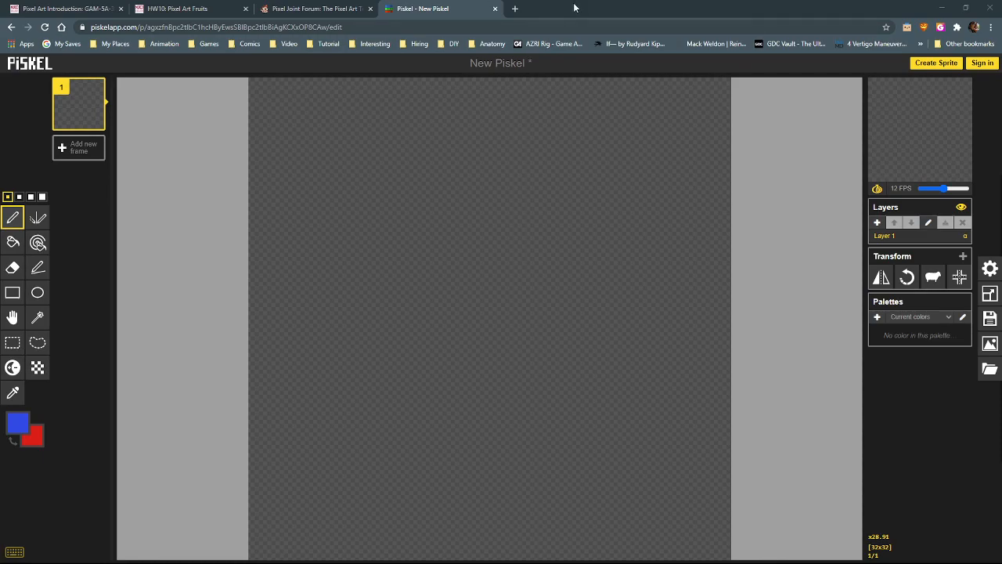
Set the primary colour to brown #9d732d and the secondary colour to a bright green
click(18, 423)
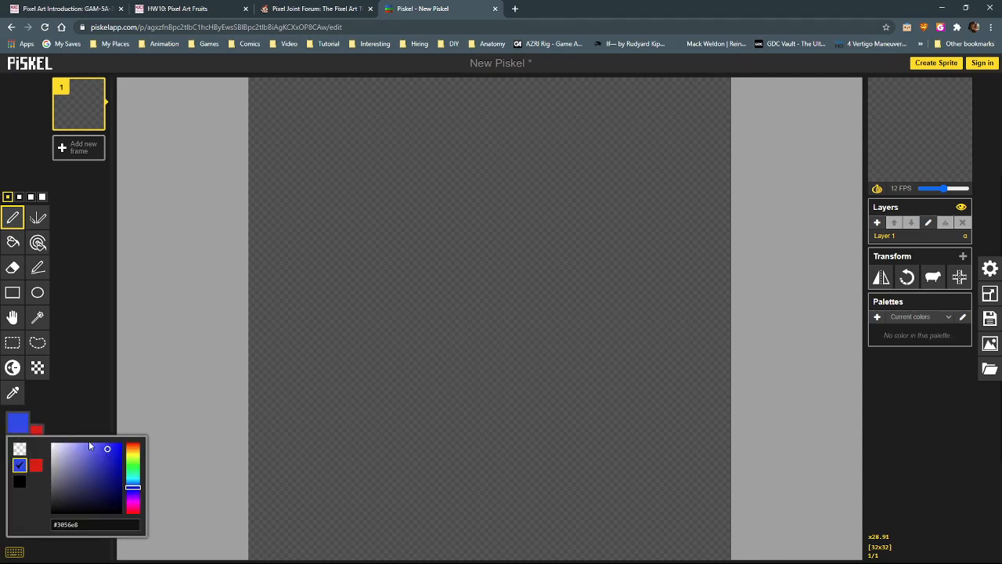
drag(139, 463, 94, 474)
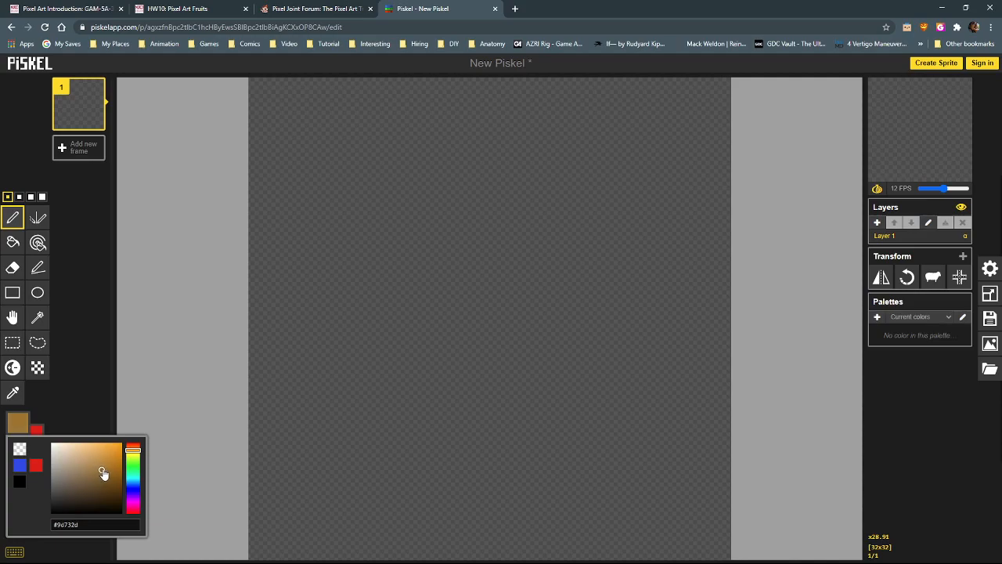
click(83, 424)
click(36, 430)
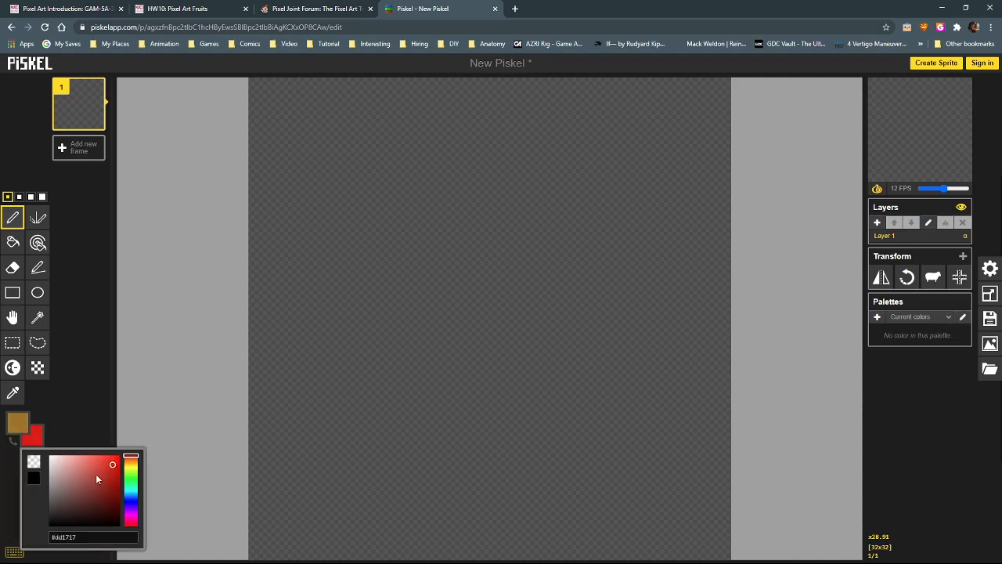
click(132, 480)
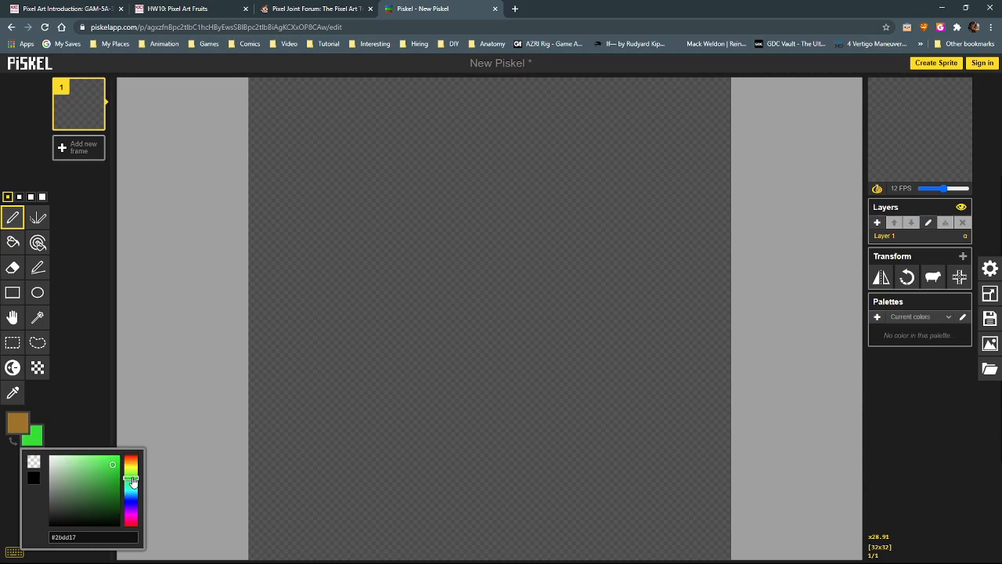
click(89, 411)
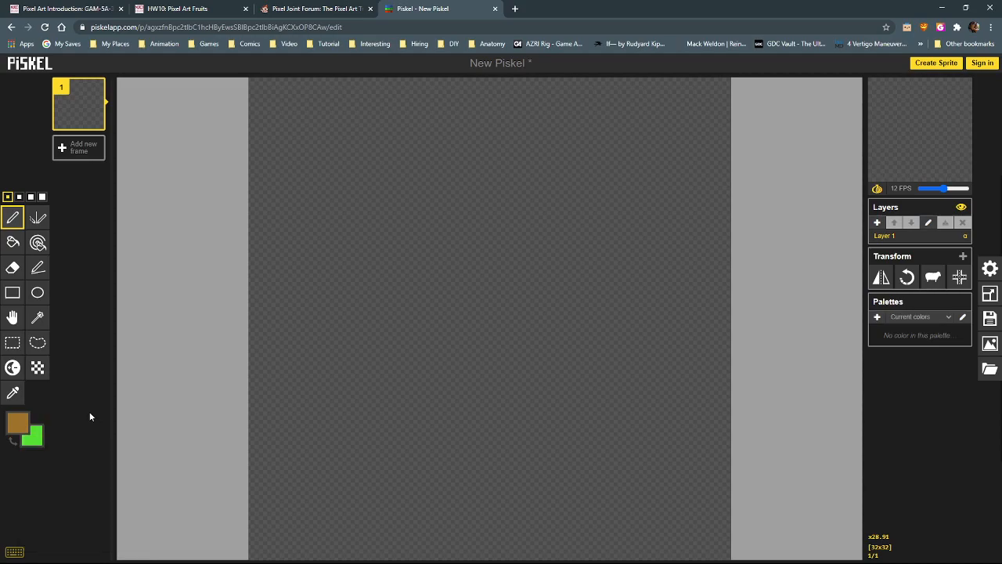
With the pen size at 4 pixels, rough in a brown whole kiwi and an overlapping green cut half with brown rind across the upper canvas
click(43, 197)
mouse_move(427, 161)
mouse_down()
mouse_move(331, 279)
mouse_move(475, 297)
mouse_move(529, 237)
mouse_move(417, 164)
mouse_move(304, 259)
mouse_move(440, 206)
mouse_move(407, 227)
mouse_move(440, 256)
mouse_up()
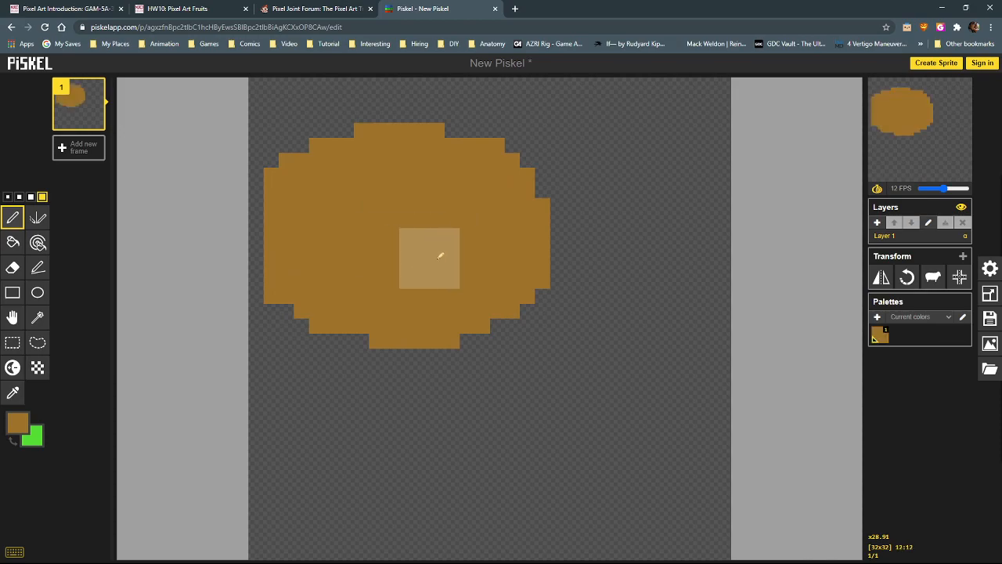
key(x)
mouse_move(595, 192)
mouse_down()
mouse_move(571, 240)
mouse_move(674, 302)
mouse_move(595, 203)
mouse_move(633, 271)
mouse_up()
key(x)
mouse_move(636, 323)
mouse_down()
mouse_move(563, 313)
mouse_move(534, 260)
mouse_move(542, 214)
mouse_move(566, 268)
mouse_move(611, 306)
mouse_move(661, 301)
mouse_move(536, 233)
mouse_move(540, 288)
mouse_up()
key(x)
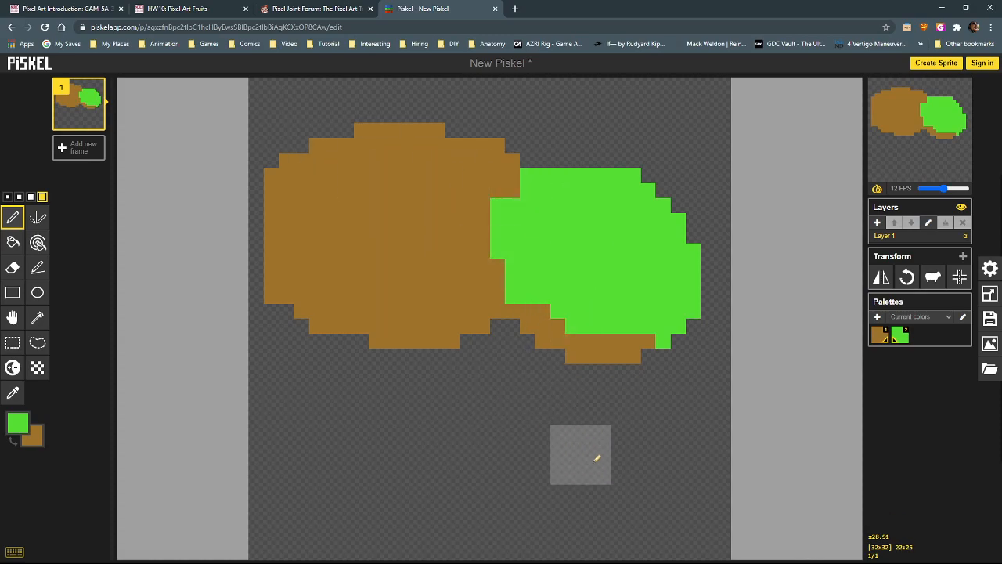
Bring the kiwi search window back, browse the related photos, and enlarge the Sweeki photo of a half before an upright whole kiwi
key(alt+Tab)
drag(570, 30, 605, 30)
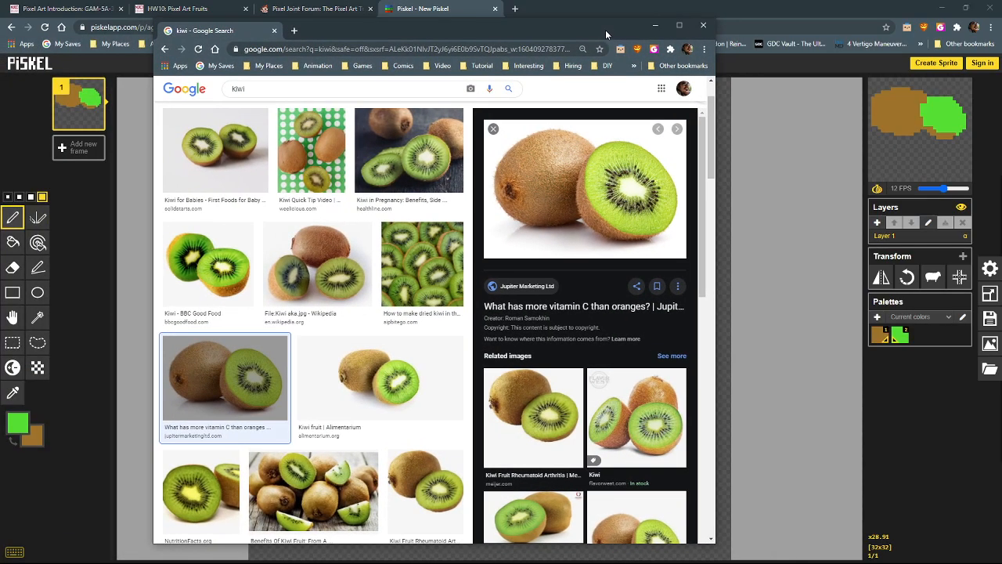
scroll(536, 337, down, 2)
scroll(535, 338, down, 3)
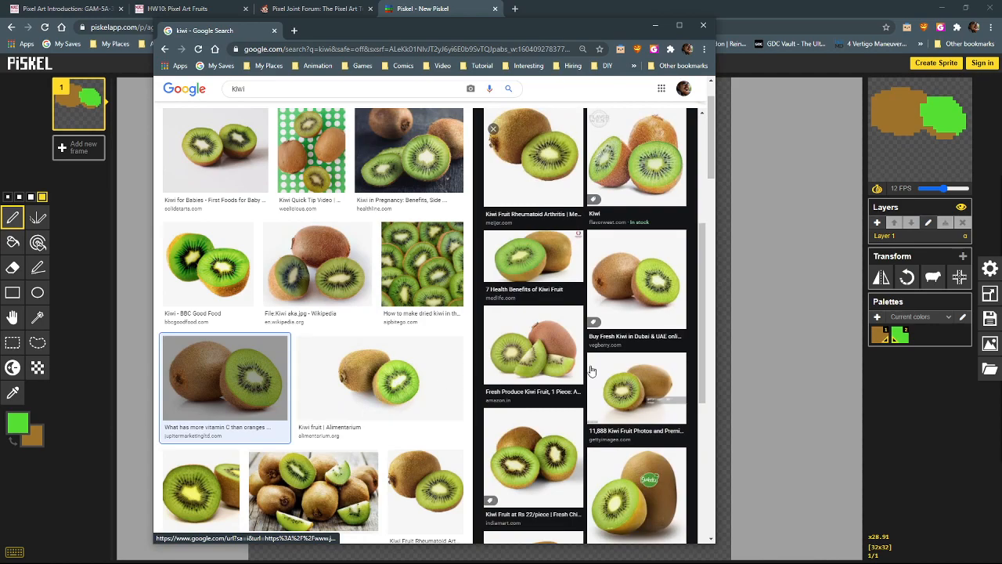
scroll(564, 343, down, 1)
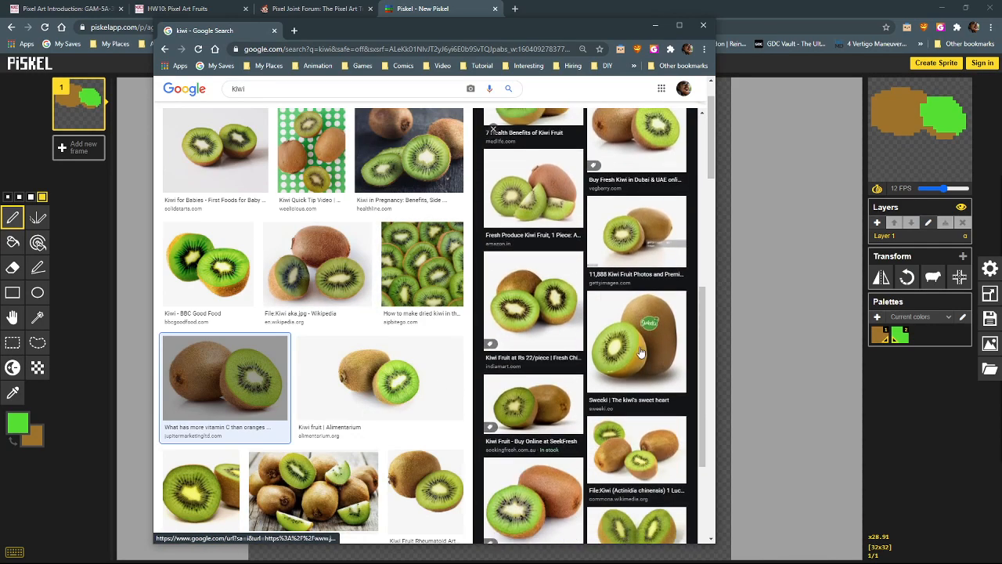
click(639, 346)
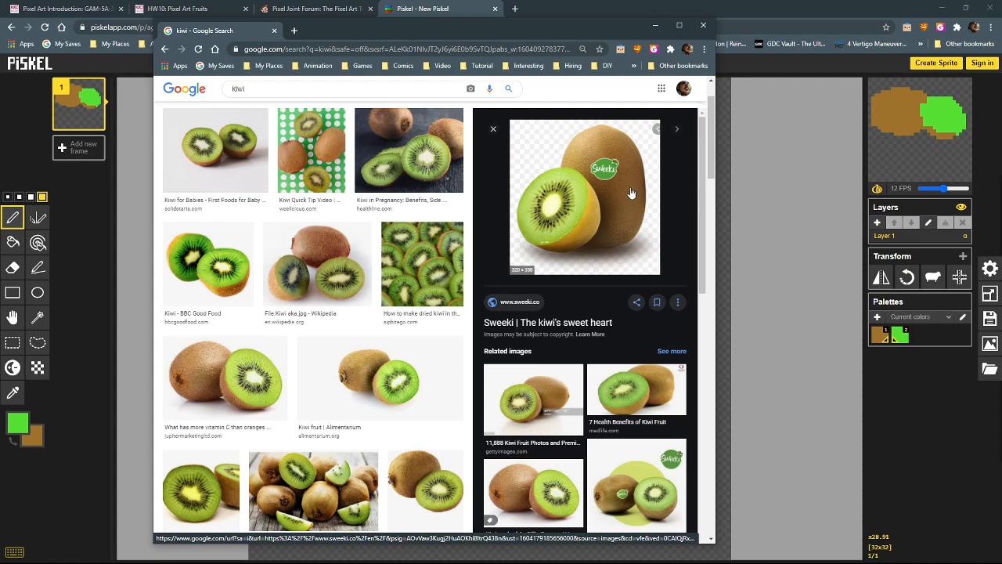
Enlarge the Meijer kiwi photo and the Fresh Sensations photo of a half before a whole kiwi, and return to Piskel
scroll(613, 208, down, 3)
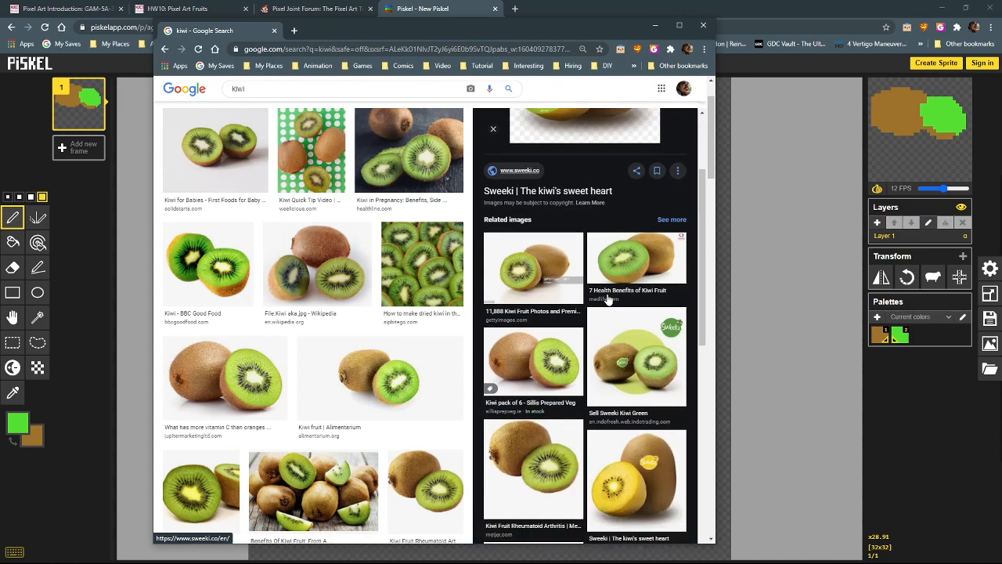
click(399, 482)
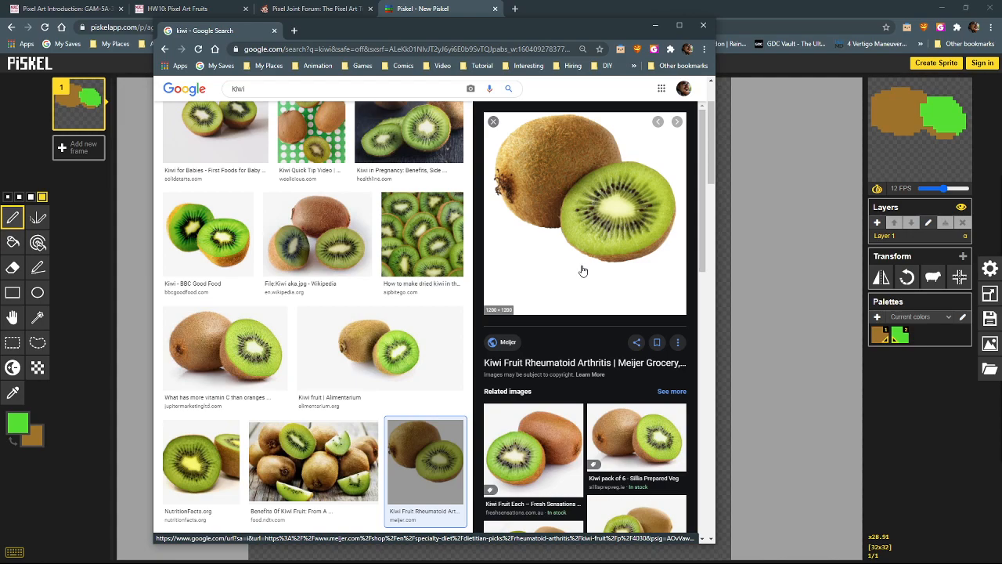
click(533, 441)
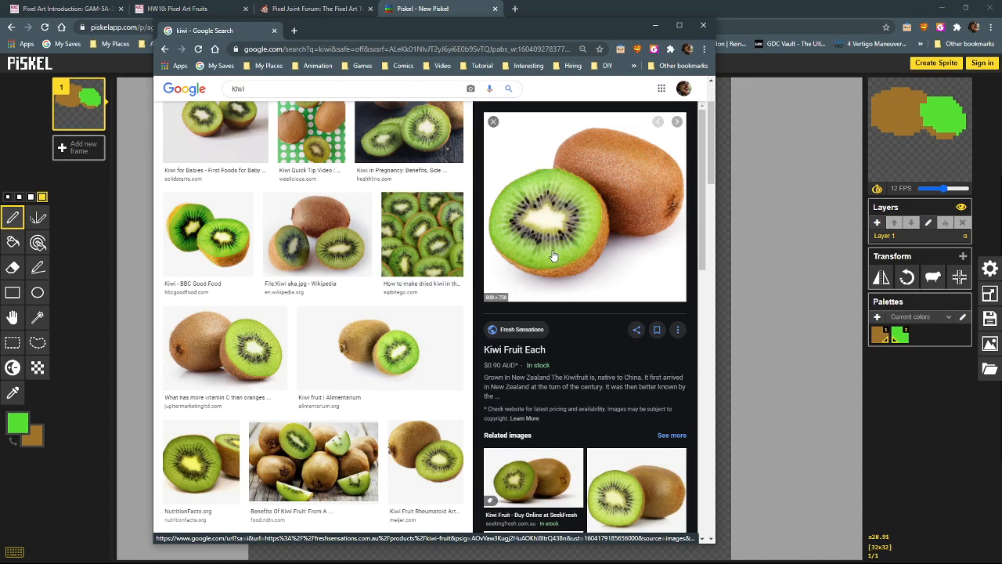
click(654, 25)
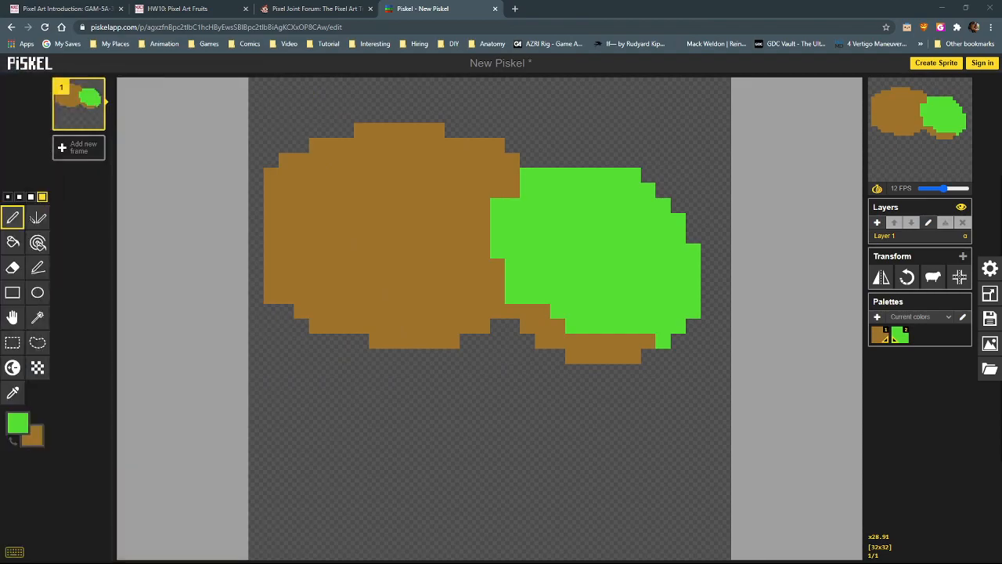
Erase the entire first kiwi sketch from the canvas and reselect the Pen tool
click(12, 267)
mouse_move(432, 145)
mouse_down()
mouse_move(464, 123)
mouse_move(298, 182)
mouse_move(393, 360)
mouse_move(525, 143)
mouse_move(500, 316)
mouse_move(405, 252)
mouse_move(433, 269)
mouse_move(505, 244)
mouse_move(659, 343)
mouse_move(667, 168)
mouse_move(647, 242)
mouse_up()
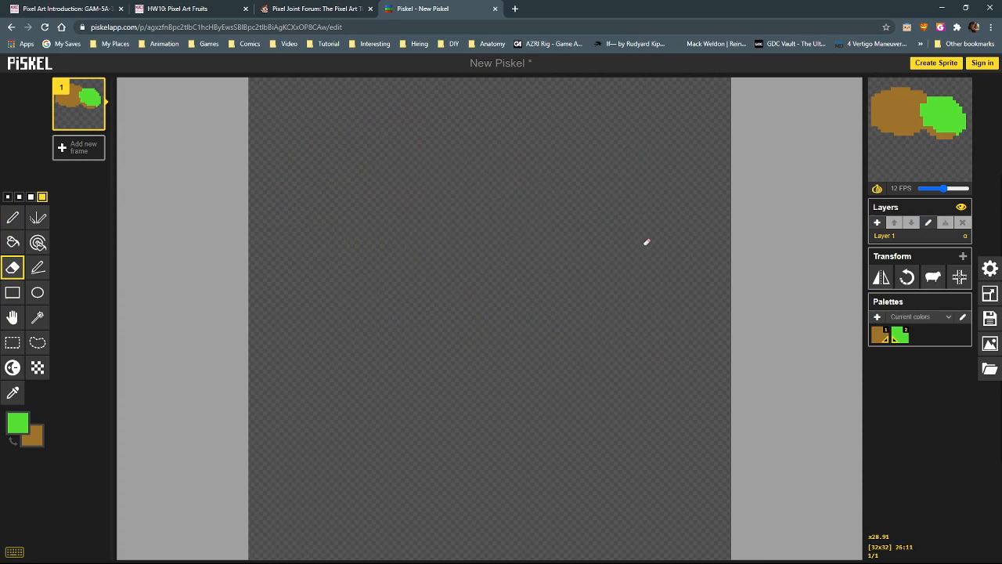
click(12, 217)
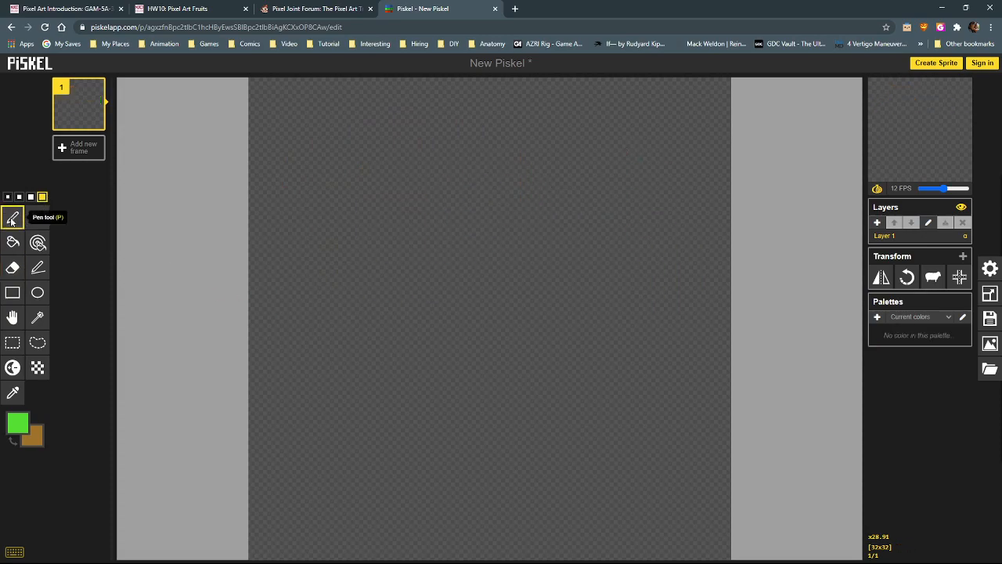
Block in a large brown whole kiwi across the canvas's upper right, with a round green cut half overlapping its lower left
key(x)
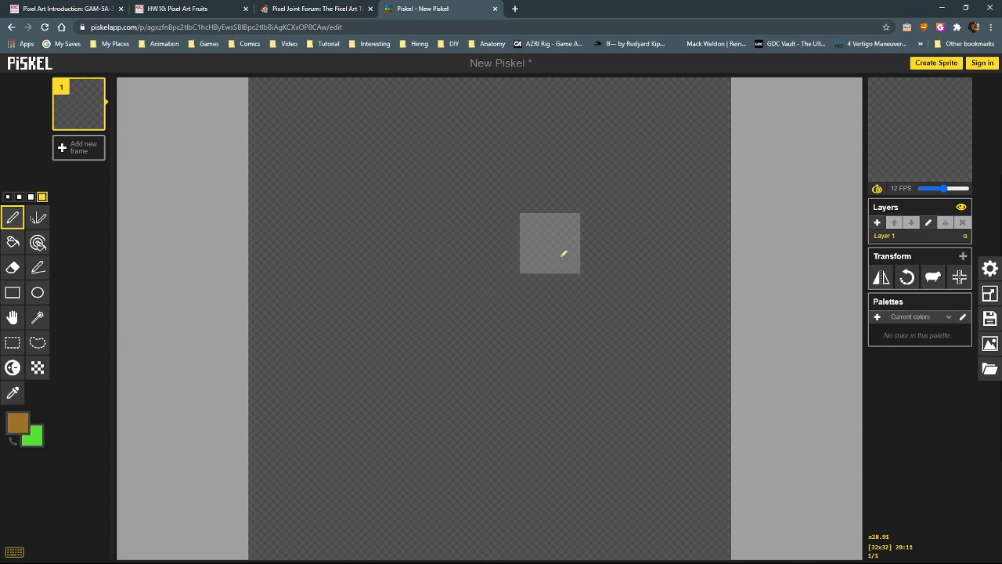
mouse_move(674, 290)
mouse_down()
mouse_move(650, 245)
mouse_move(574, 184)
mouse_move(502, 150)
mouse_move(436, 146)
mouse_move(391, 176)
mouse_move(389, 218)
mouse_move(430, 295)
mouse_move(541, 368)
mouse_move(656, 383)
mouse_move(681, 328)
mouse_move(637, 242)
mouse_move(463, 170)
mouse_move(538, 319)
mouse_move(611, 277)
mouse_move(469, 259)
mouse_move(555, 250)
mouse_move(386, 224)
mouse_move(383, 200)
mouse_move(395, 250)
mouse_move(460, 352)
mouse_move(552, 393)
mouse_move(645, 350)
mouse_move(513, 389)
mouse_up()
click(604, 395)
key(x)
mouse_move(453, 485)
mouse_down()
mouse_move(524, 385)
mouse_move(488, 325)
mouse_move(427, 301)
mouse_move(354, 313)
mouse_move(318, 392)
mouse_move(350, 458)
mouse_move(432, 484)
mouse_move(466, 407)
mouse_move(404, 366)
mouse_move(410, 446)
mouse_move(405, 389)
mouse_move(393, 429)
mouse_up()
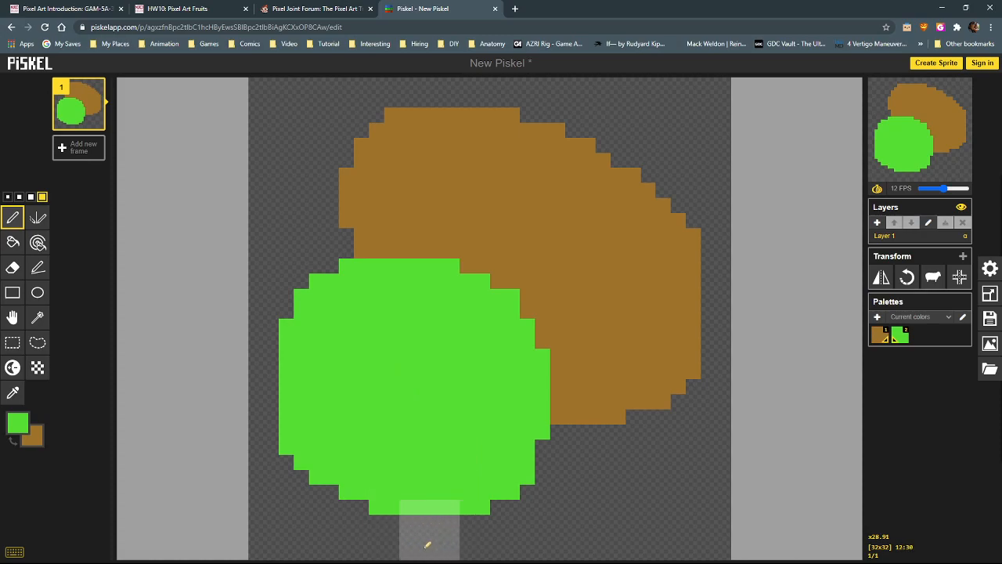
Reduce the pen size to 1 pixel and extend the lower edge of the green kiwi half
click(19, 197)
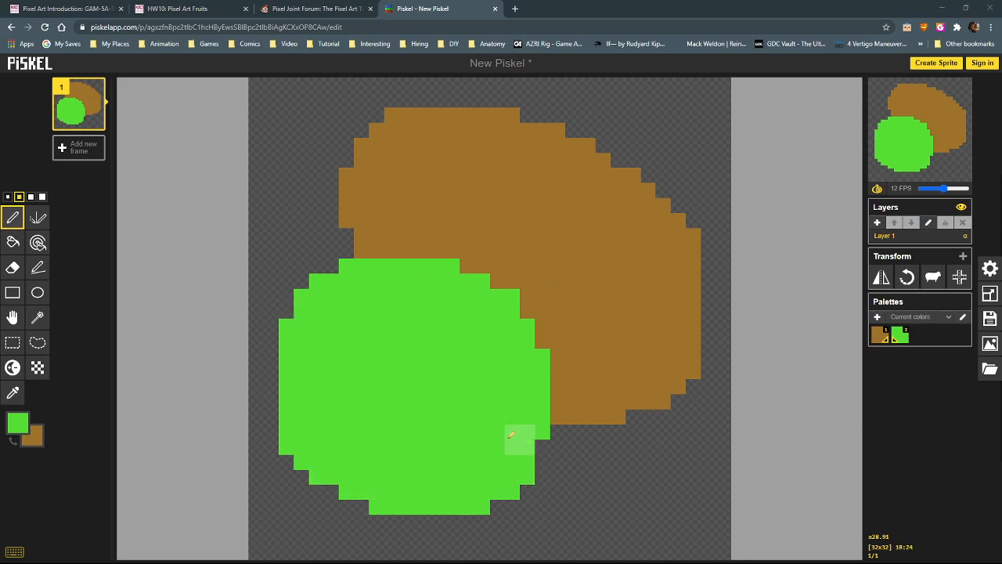
click(8, 197)
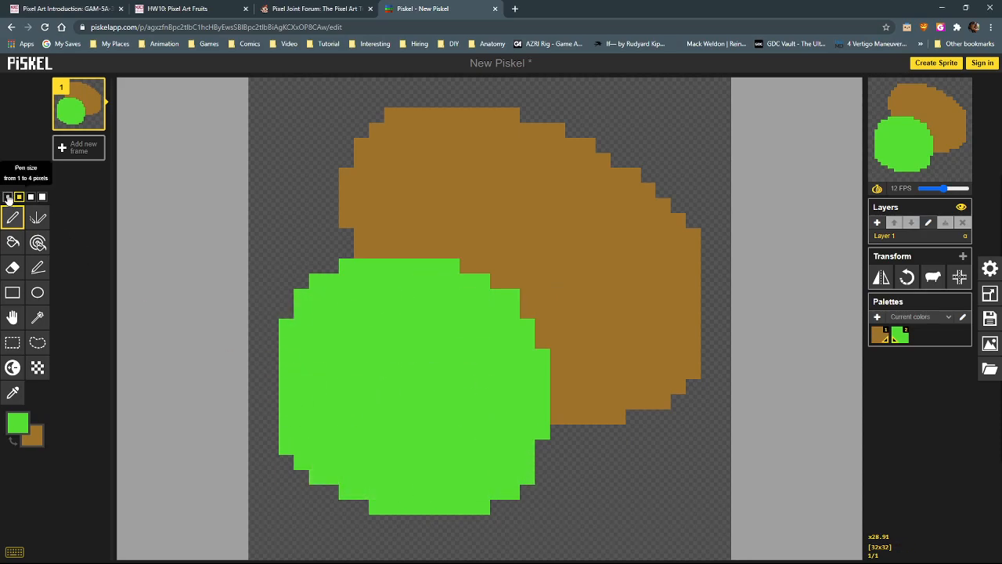
mouse_move(438, 522)
mouse_down()
mouse_move(370, 521)
mouse_move(365, 509)
mouse_move(337, 507)
mouse_move(341, 520)
mouse_move(328, 491)
mouse_move(301, 473)
mouse_up()
Place a brown pixel at the green half's lower-left edge, set the secondary colour to transparent, and erase that pixel with it
right_click(286, 461)
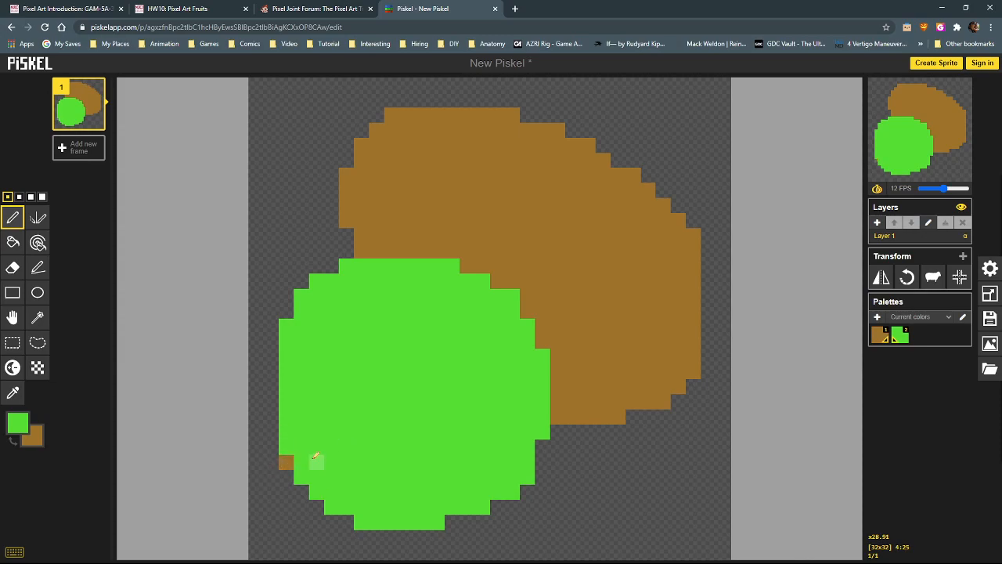
click(38, 443)
click(48, 466)
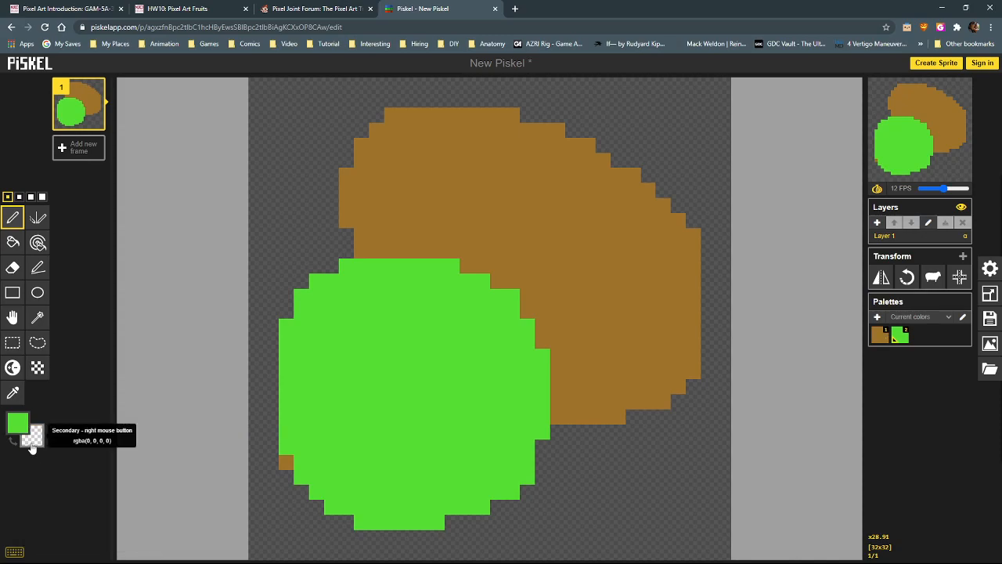
right_click(287, 462)
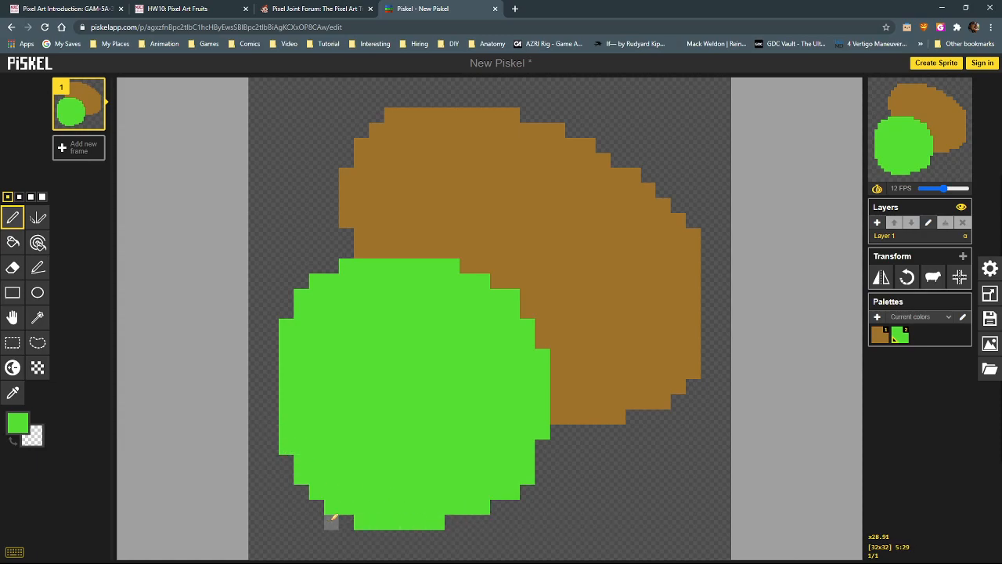
Try adding two separate green pixels beneath the cut half, and undo them
click(361, 537)
click(391, 537)
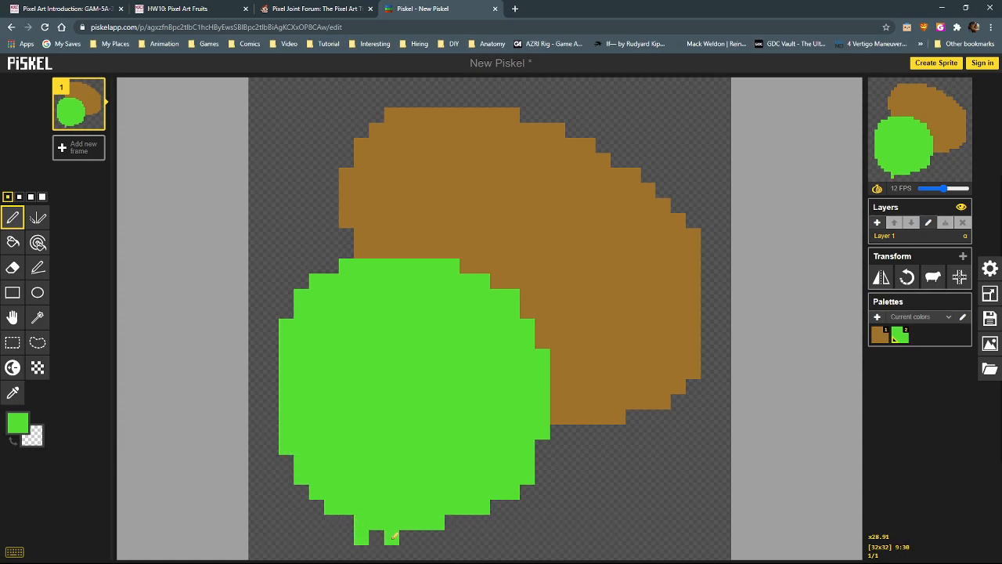
key(ctrl+z)
key(ctrl+z)
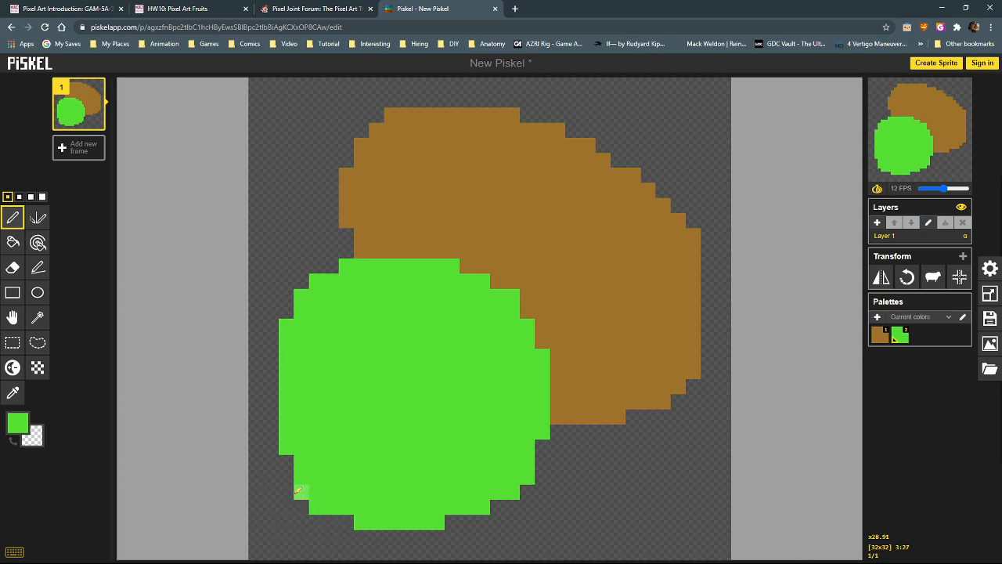
Try three green pixels stepping outward from the cut half's lower-left edge, and erase them with the transparent secondary colour
click(286, 492)
click(271, 476)
click(262, 455)
right_click(263, 455)
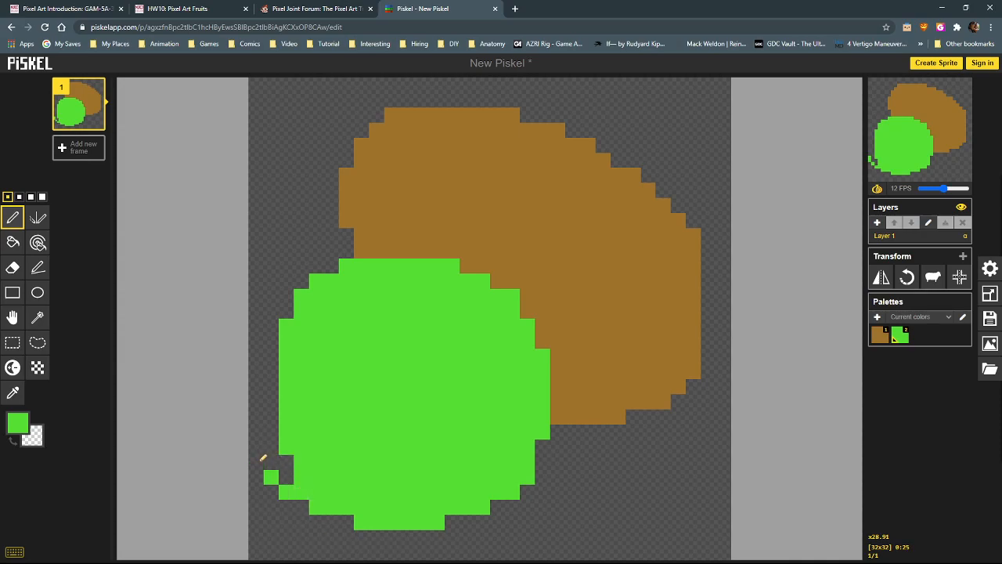
right_click(271, 477)
right_click(286, 492)
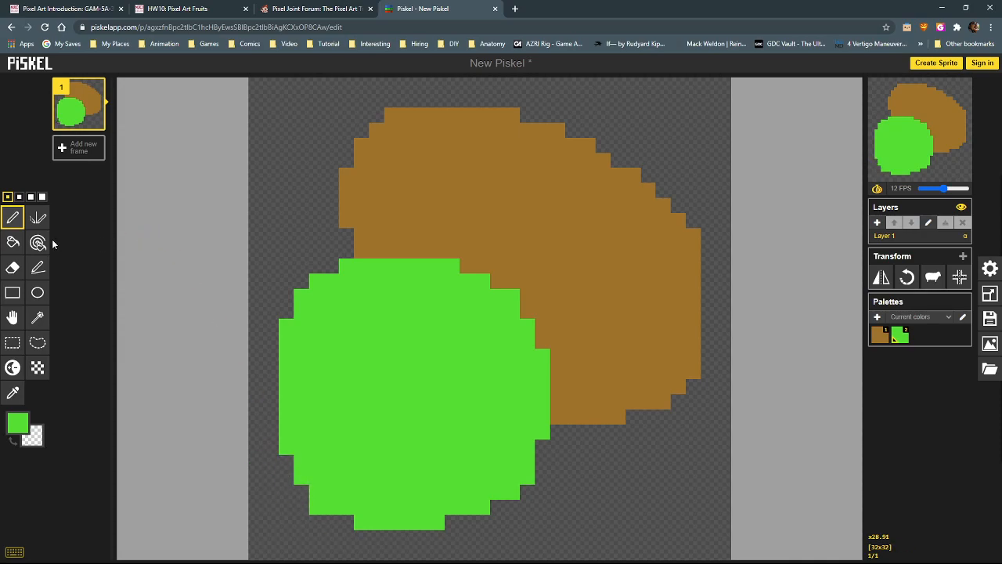
Add a new layer and draw a green circle outline of 20 by 18 pixels around the cut kiwi half
click(36, 292)
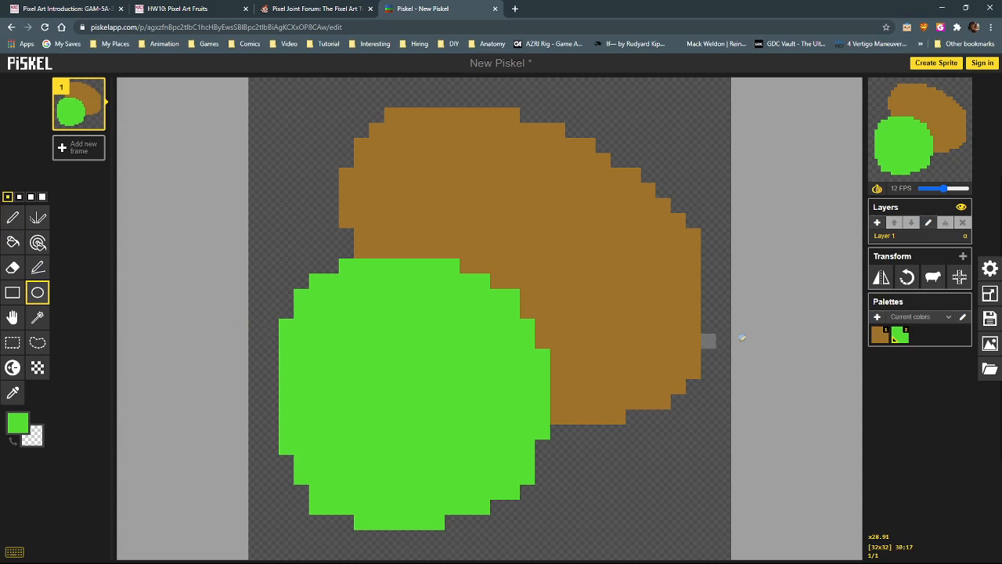
click(877, 222)
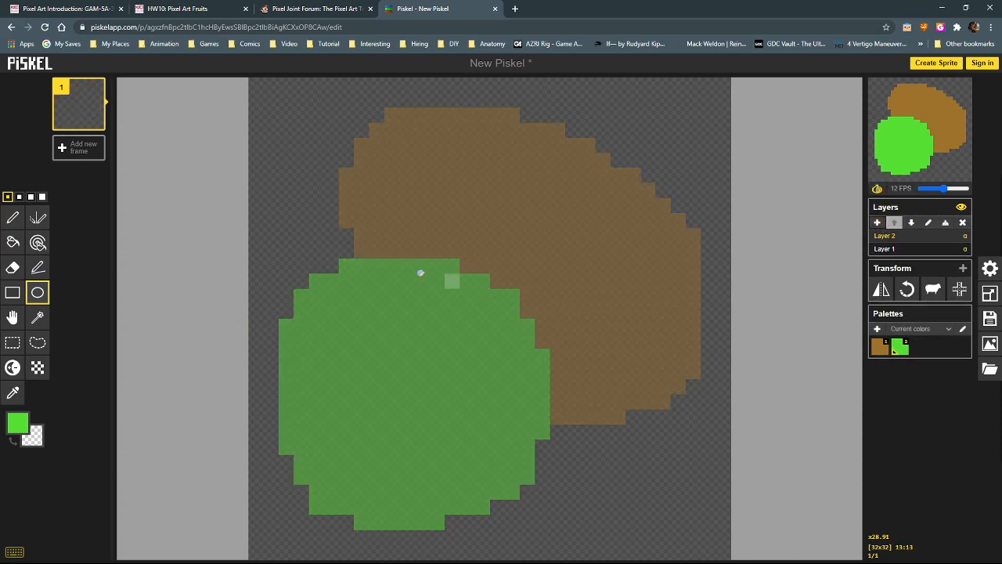
mouse_move(276, 265)
mouse_down()
mouse_move(543, 522)
mouse_move(573, 528)
mouse_move(556, 522)
mouse_up()
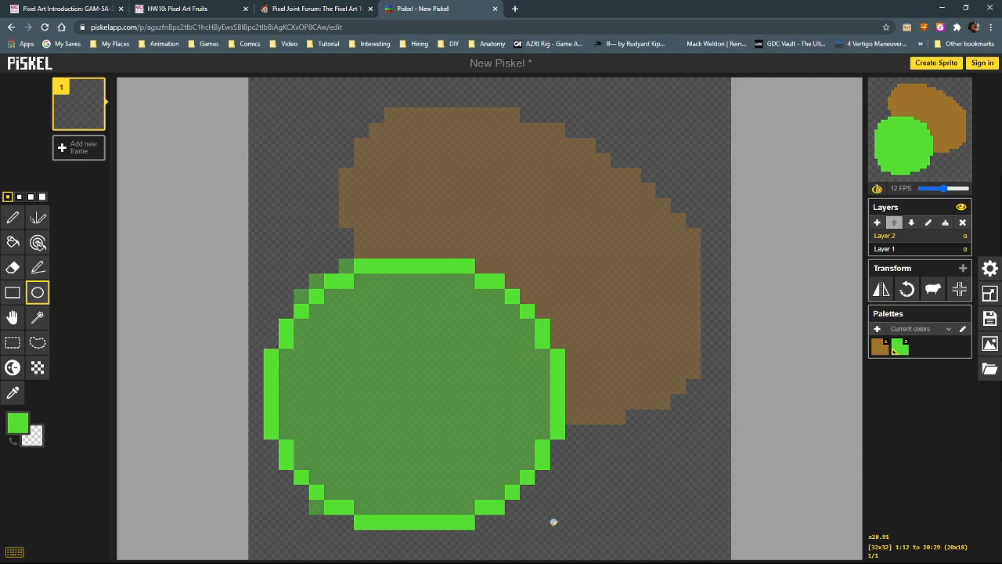
drag(554, 522, 554, 521)
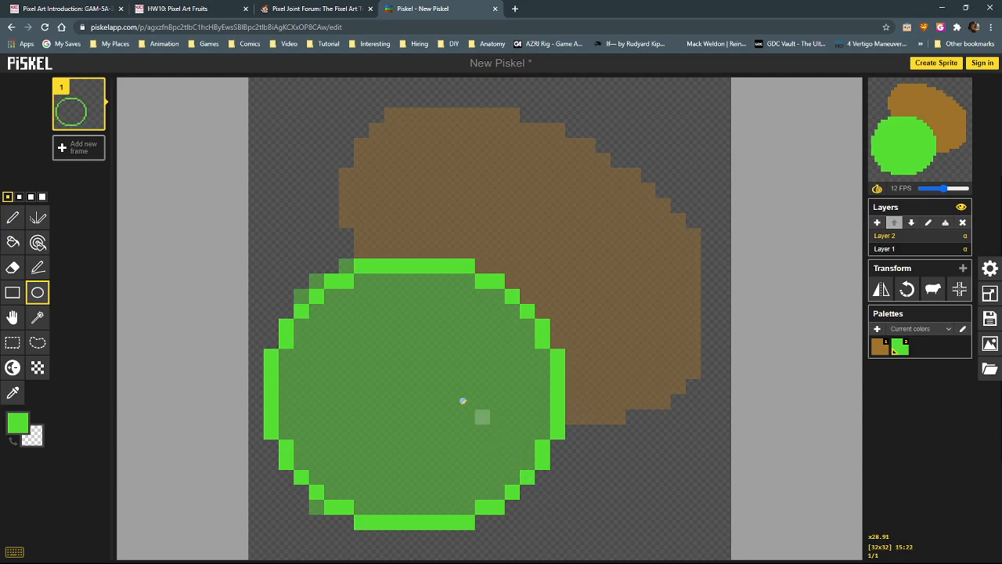
Erase the solid green kiwi half from Layer 1 using the Eraser at a size of 4 pixels
click(908, 249)
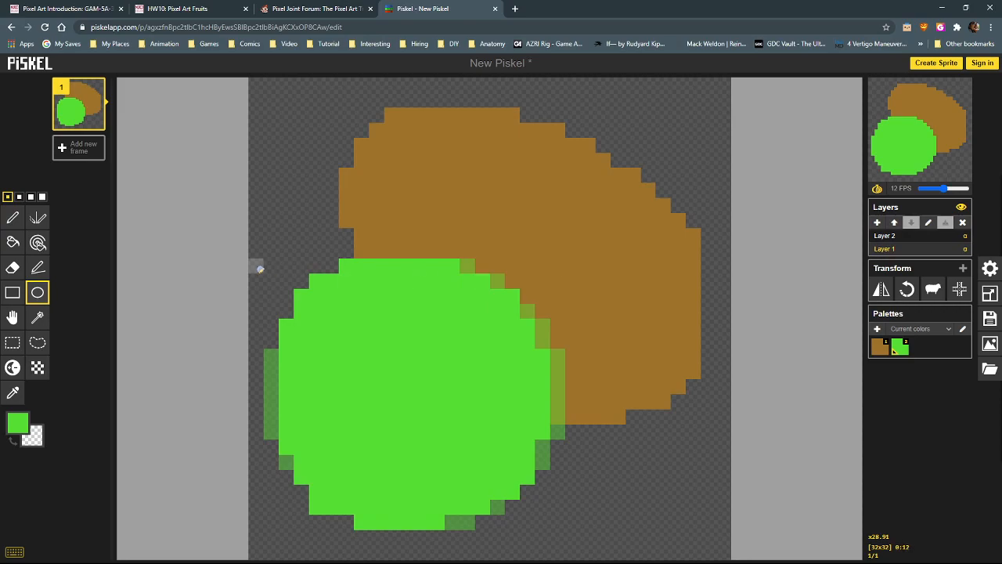
click(13, 267)
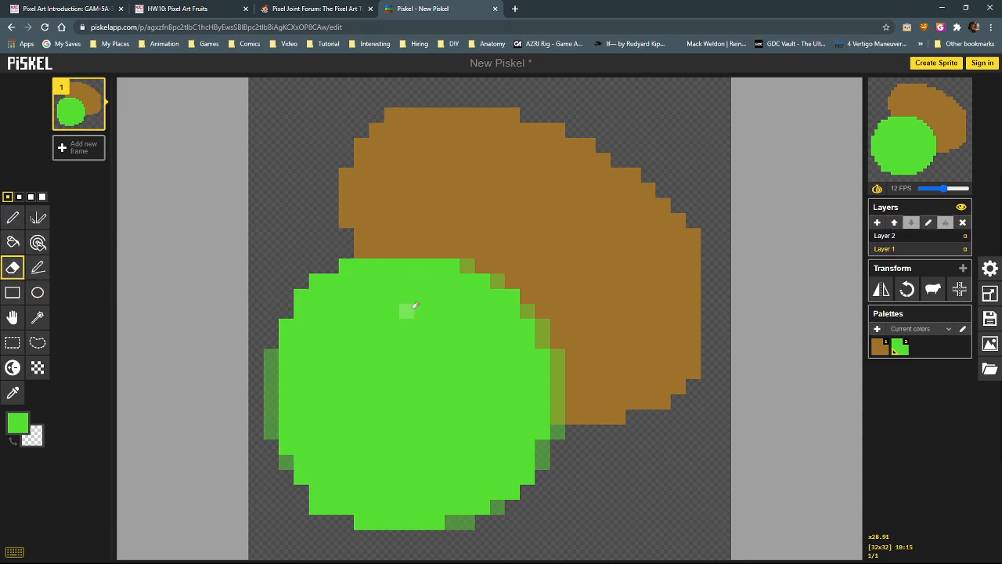
click(42, 196)
mouse_move(442, 283)
mouse_down()
mouse_move(463, 294)
mouse_move(379, 288)
mouse_move(334, 308)
mouse_move(301, 381)
mouse_move(301, 454)
mouse_move(373, 505)
mouse_move(527, 503)
mouse_move(545, 434)
mouse_move(540, 365)
mouse_move(501, 321)
mouse_move(428, 313)
mouse_move(482, 418)
mouse_move(395, 430)
mouse_move(352, 346)
mouse_move(399, 444)
mouse_move(436, 461)
mouse_up()
Fill the three gaps between the whole kiwi and the green circle outline with brown using a 1-pixel pen
click(13, 218)
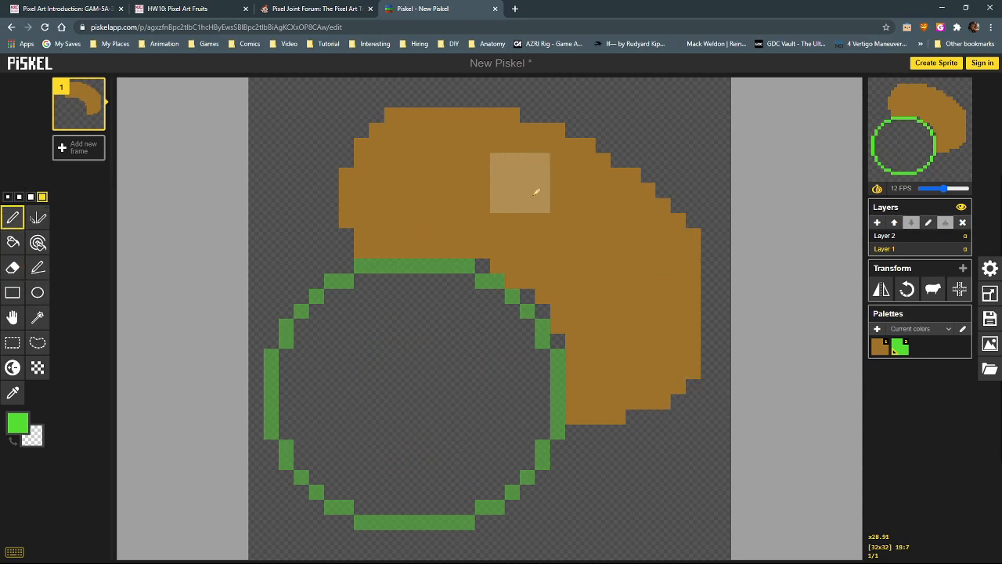
click(7, 196)
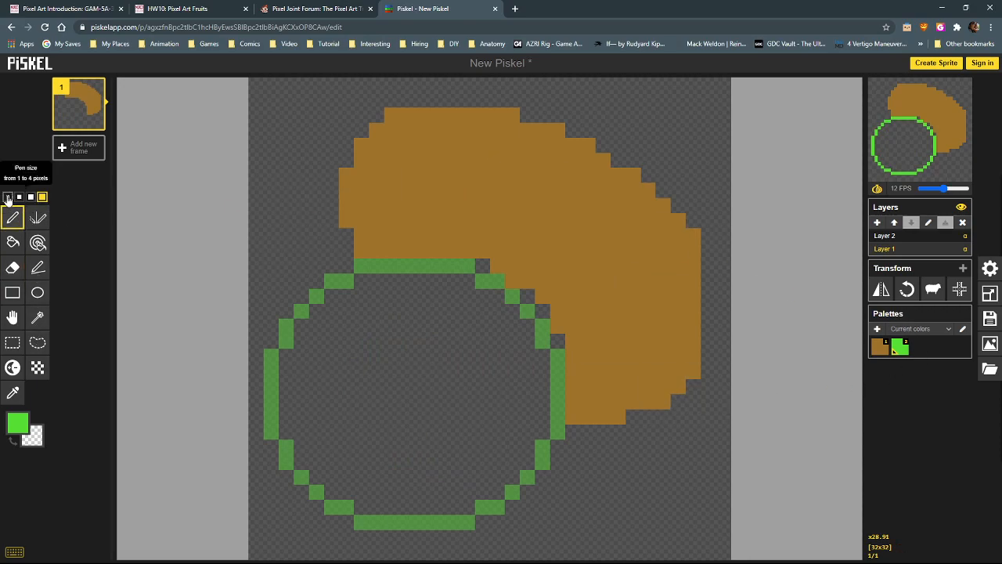
click(879, 349)
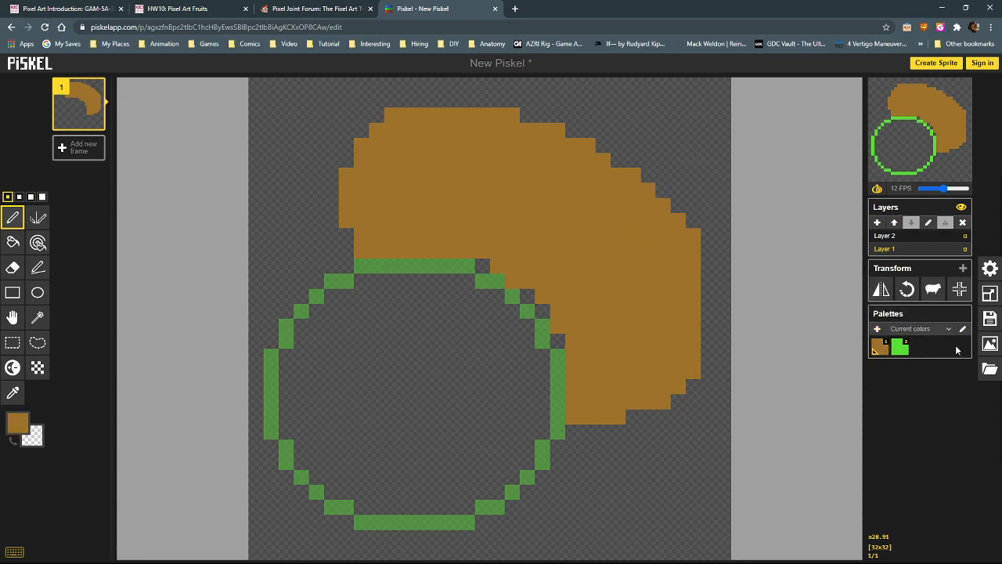
click(482, 265)
click(530, 295)
click(558, 341)
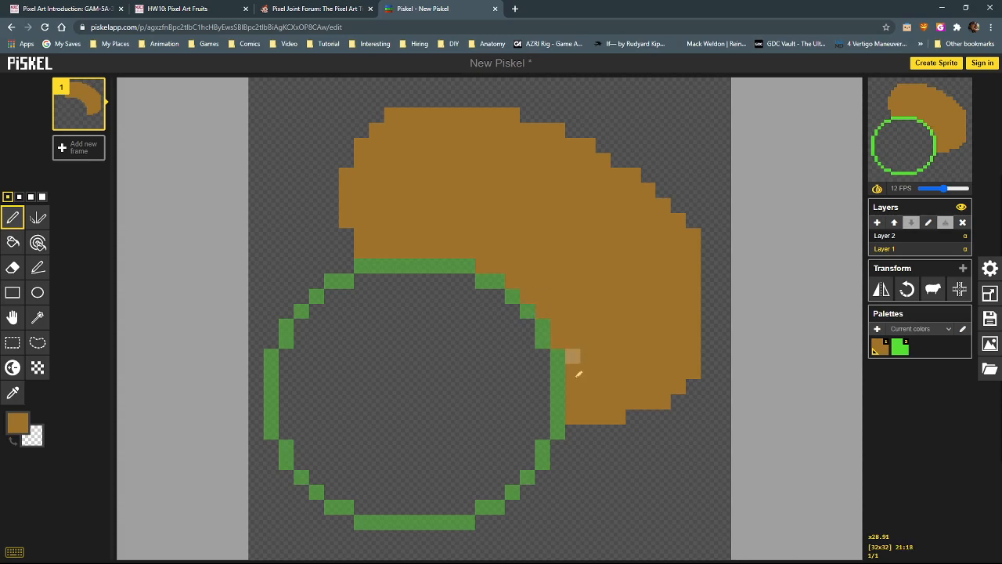
On Layer 1, widen the brown kiwi by a column of pixels along its left and upper-left edge, down to the green outline
click(910, 238)
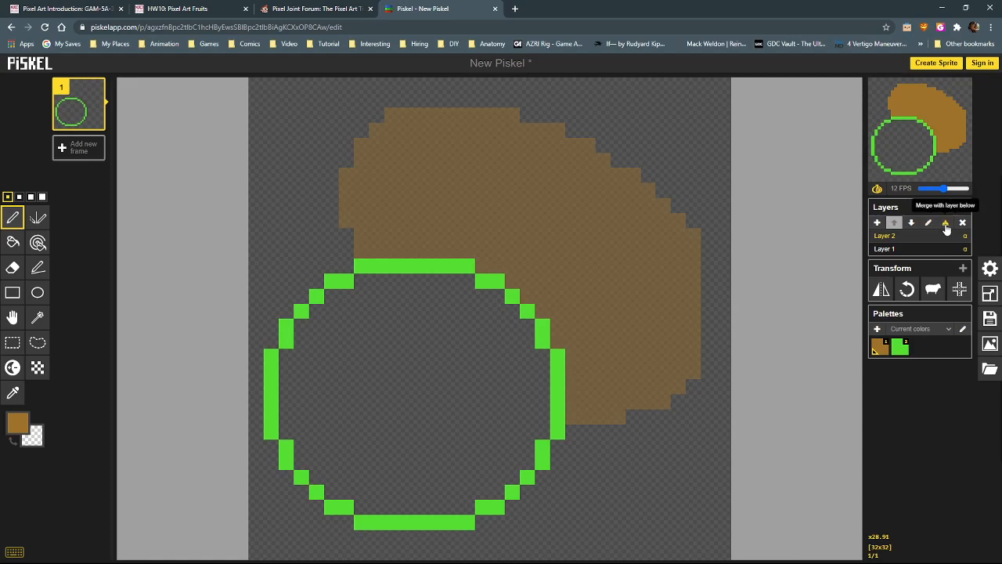
click(905, 249)
click(346, 251)
click(346, 236)
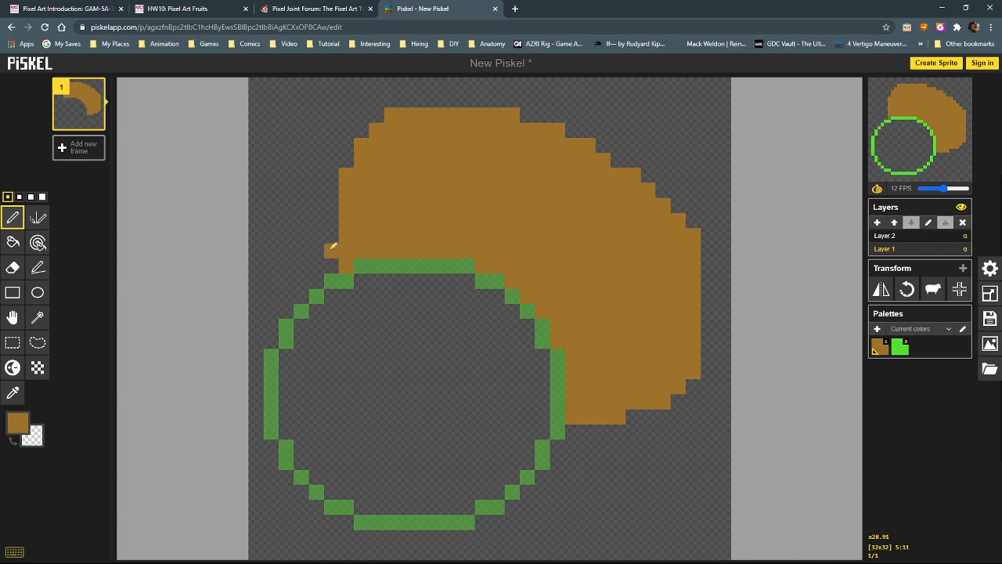
click(332, 235)
drag(332, 220, 334, 190)
click(346, 159)
click(362, 130)
click(351, 144)
click(334, 174)
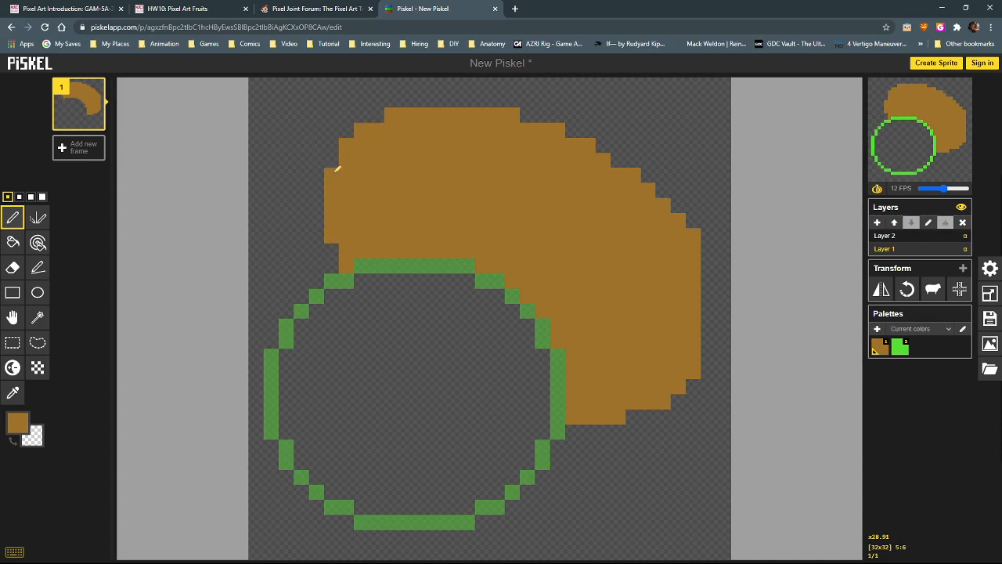
click(335, 249)
click(335, 264)
Sketch brown guide marks diagonally across the empty circle towards the whole kiwi's lower edge
click(361, 312)
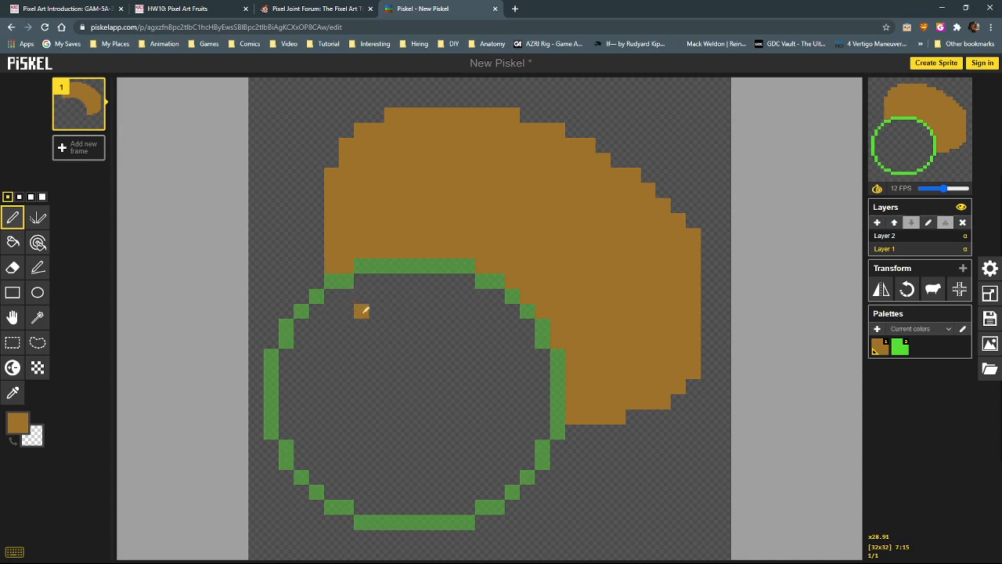
drag(363, 311, 438, 372)
click(482, 401)
click(545, 415)
Extend the brown kiwi's left edge outward with a further short column of brown pixels
drag(318, 234, 320, 217)
click(320, 205)
click(320, 249)
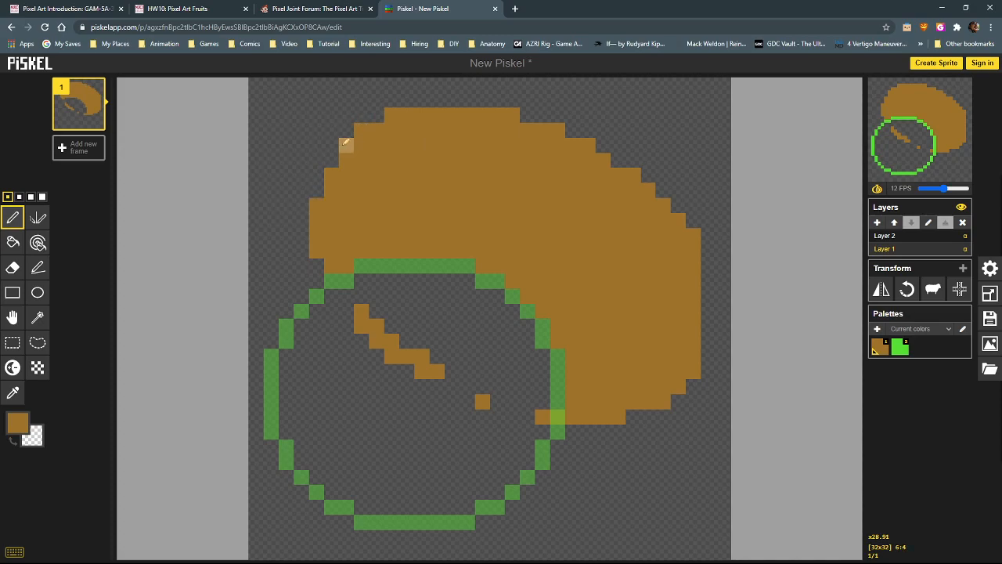
Round the brown kiwi's outline by erasing corner pixels along its upper-left, right and lower-right edges with the transparent secondary colour
right_click(361, 130)
right_click(391, 115)
right_click(406, 115)
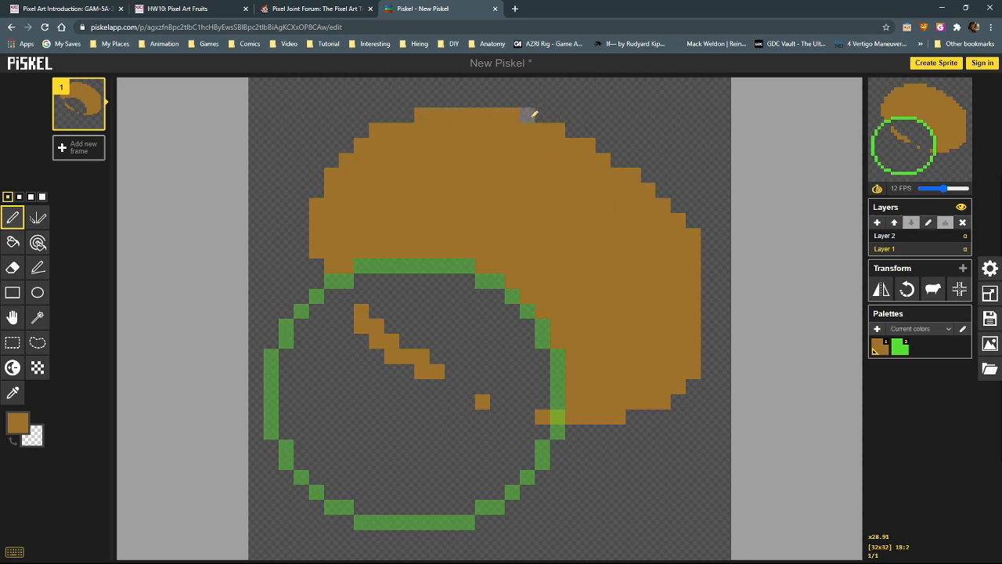
right_click(693, 234)
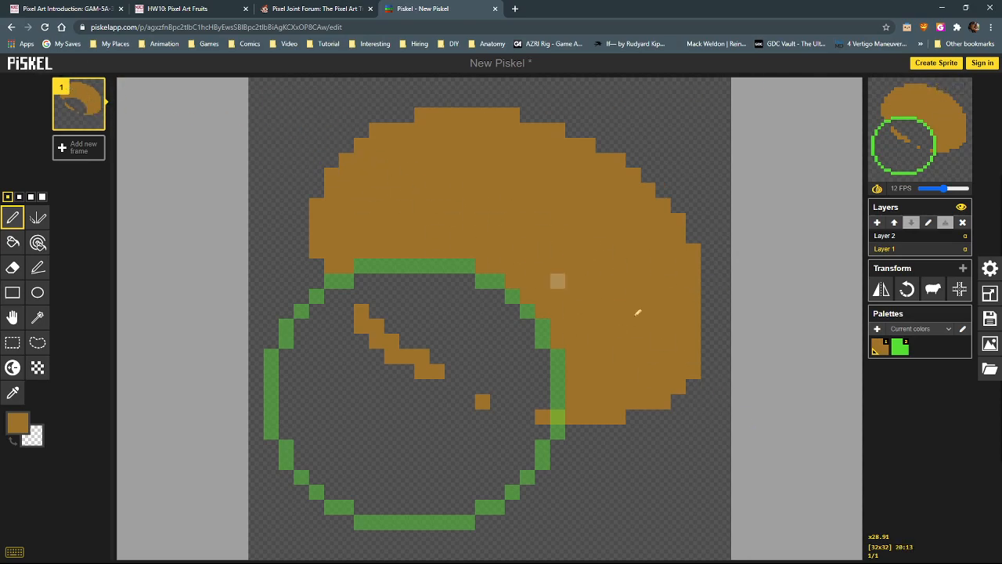
right_click(694, 371)
right_click(678, 386)
right_click(663, 401)
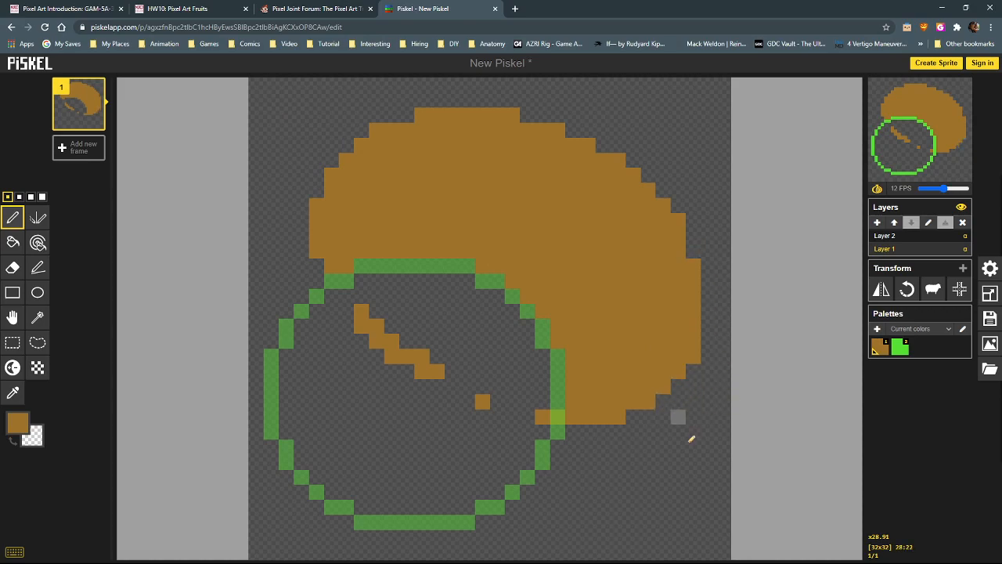
right_click(619, 415)
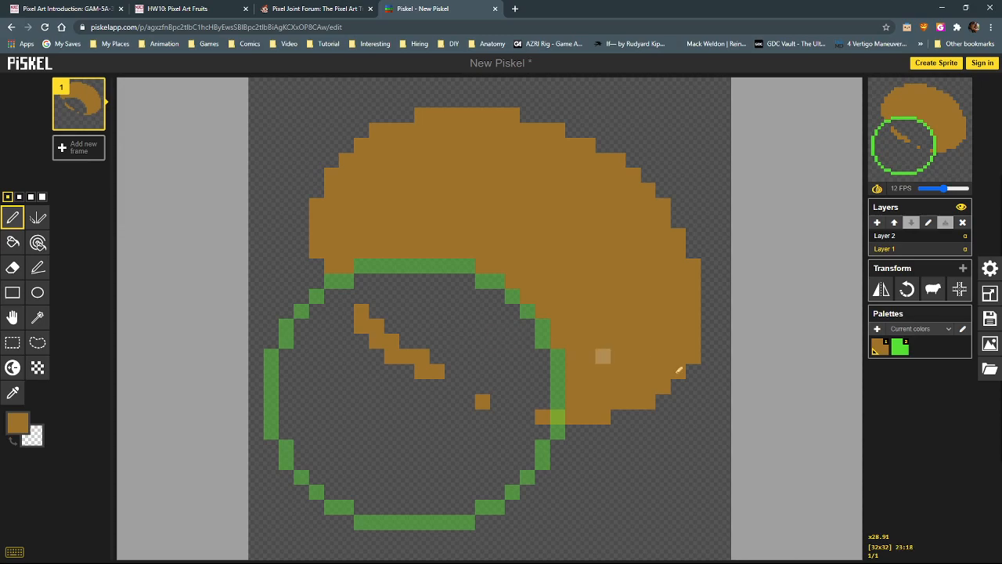
Switch to the Google image search window and compare the drawing with the kiwi reference photo
mouse_move(963, 143)
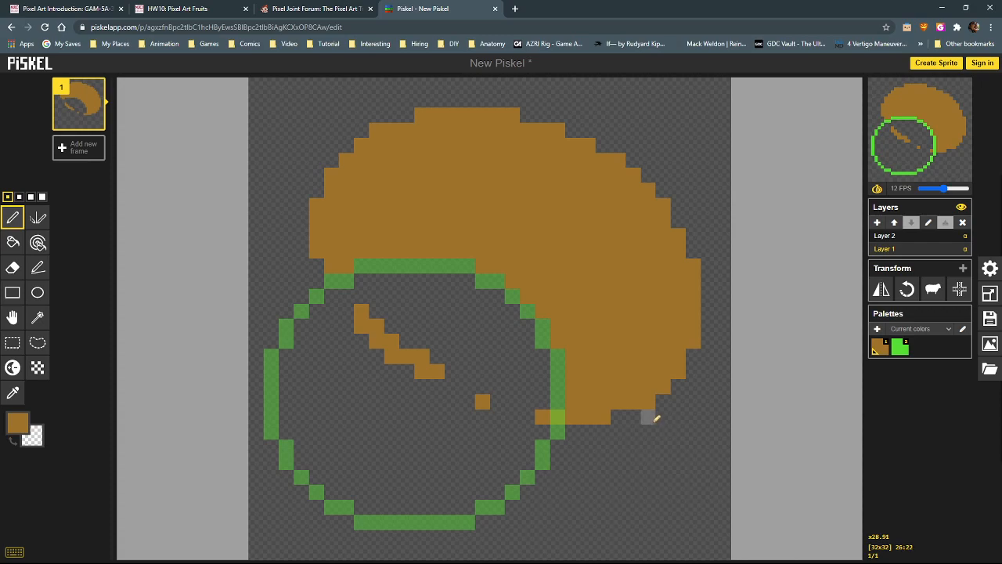
drag(0, 63, 414, 43)
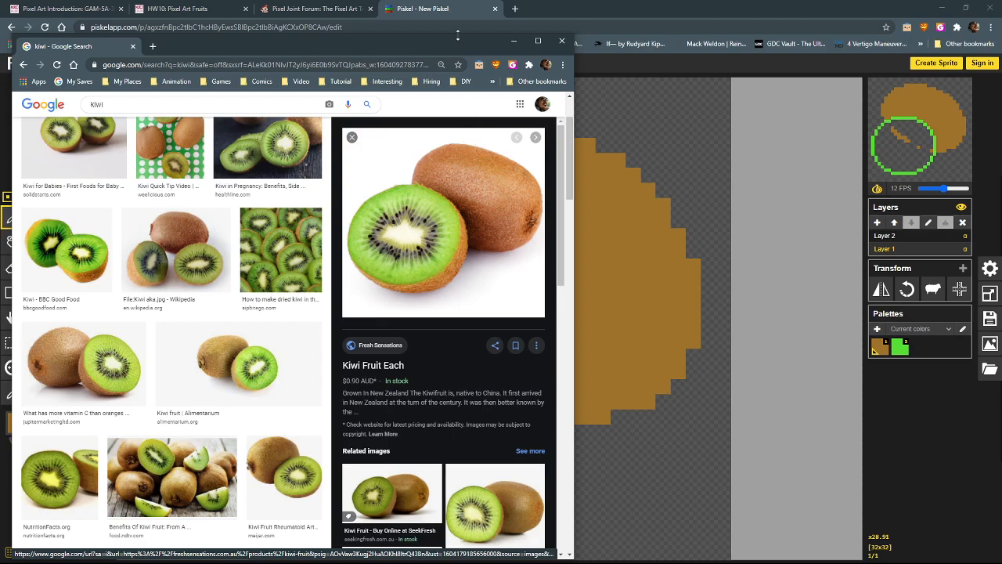
drag(454, 41, 0, 23)
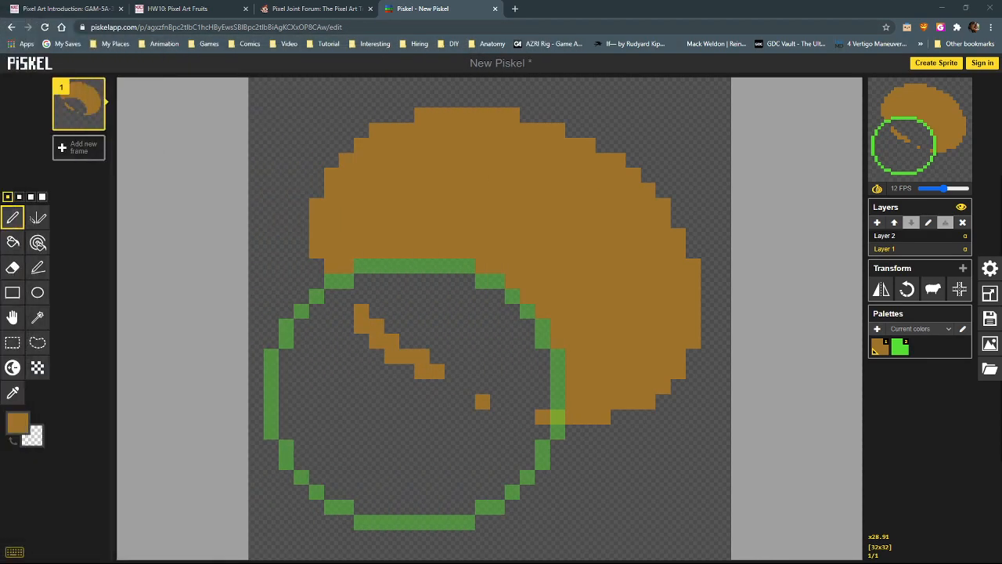
Erase the brown guide marks inside the green circle outline
mouse_move(392, 324)
mouse_down()
mouse_move(364, 321)
mouse_move(420, 359)
mouse_move(418, 381)
mouse_move(453, 368)
mouse_move(448, 378)
mouse_move(477, 406)
mouse_move(557, 416)
mouse_up()
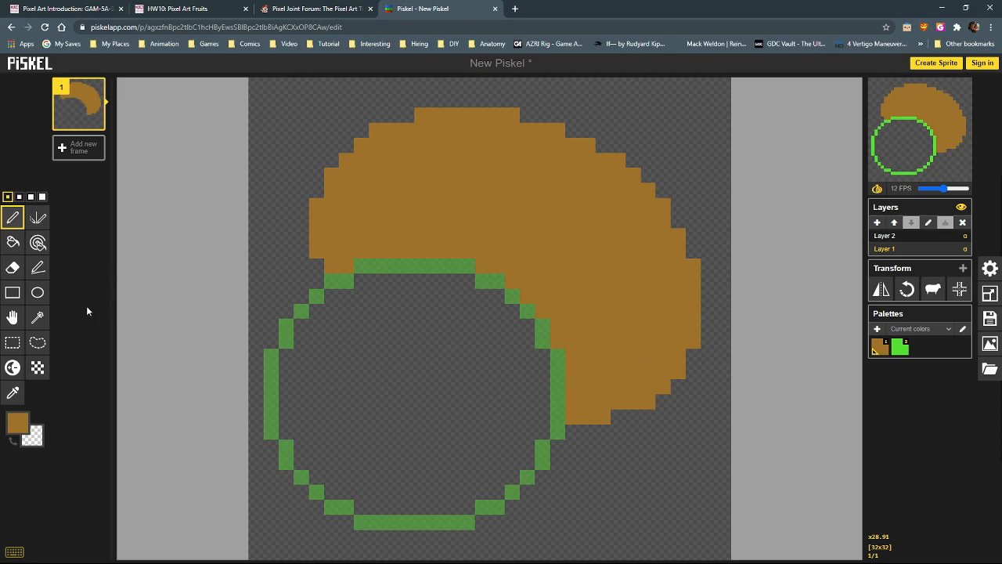
Set the primary colour to dark brown #65400e and draw the shadow's edge on the whole kiwi, curving around the cut half
click(24, 424)
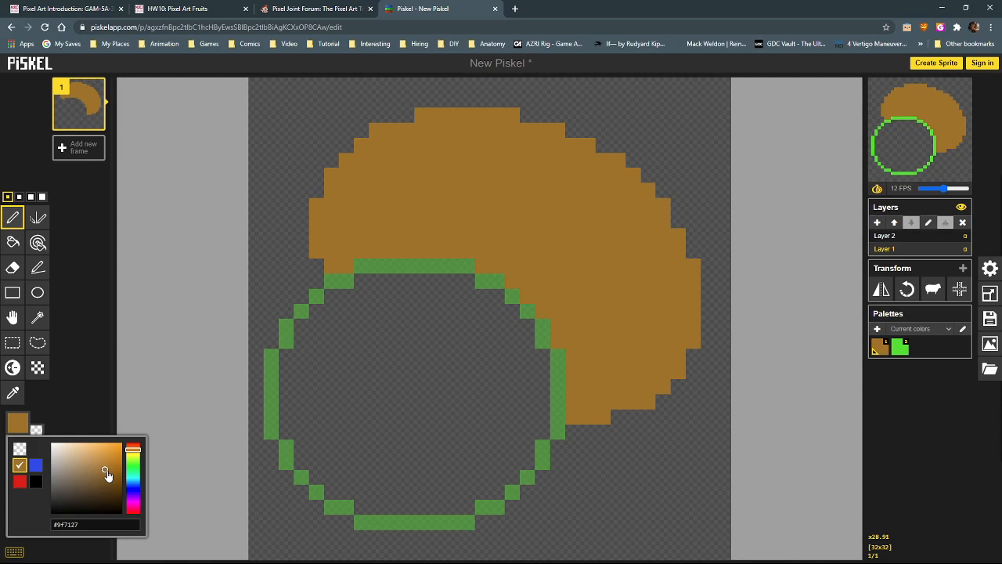
drag(107, 473, 112, 487)
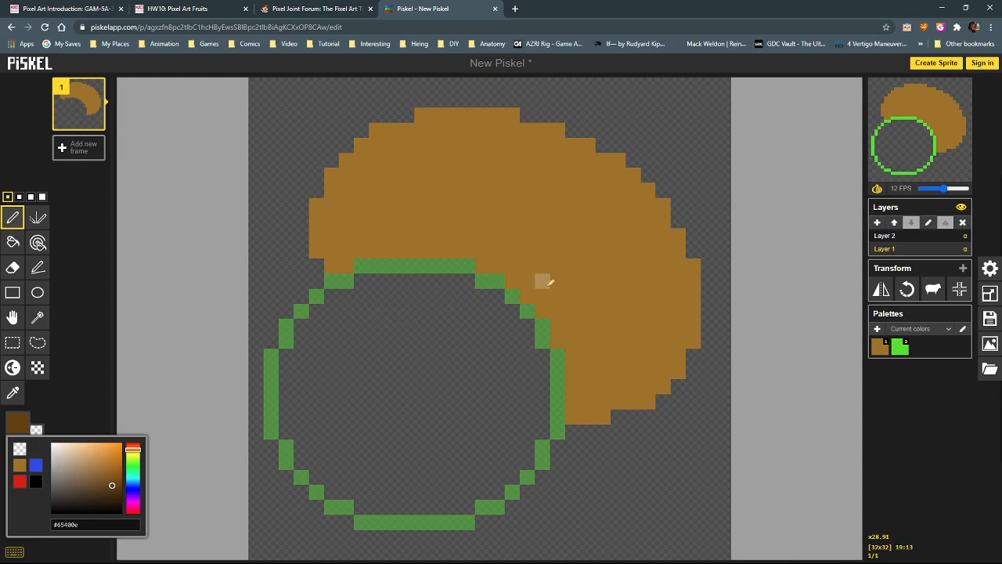
mouse_move(546, 283)
mouse_down()
mouse_move(582, 301)
mouse_move(612, 339)
mouse_move(611, 407)
mouse_up()
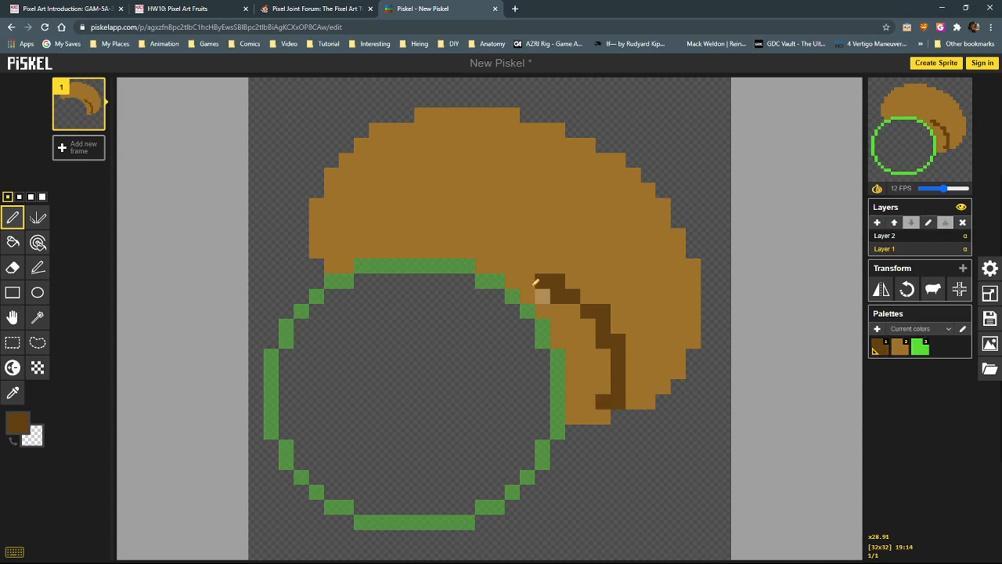
drag(527, 266, 375, 251)
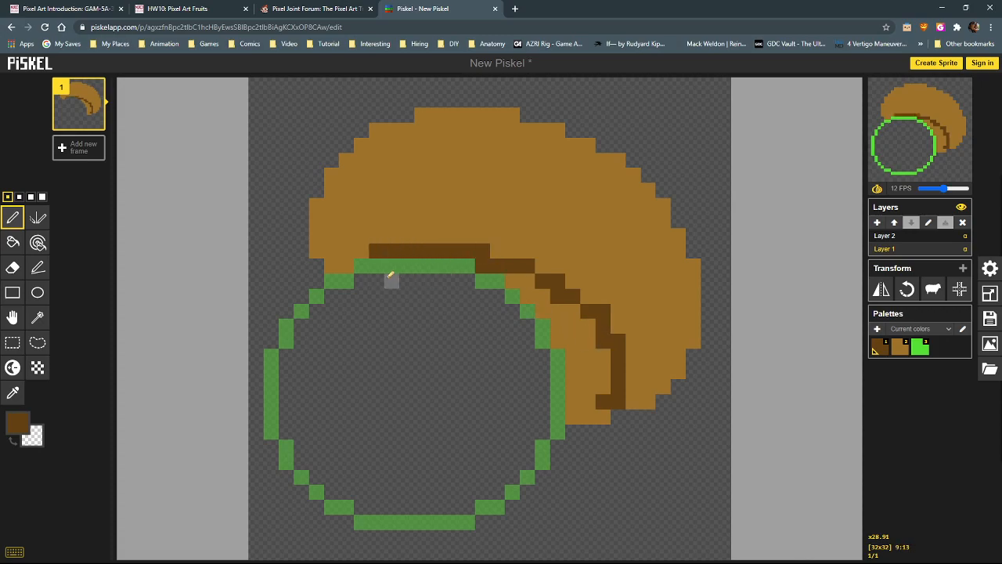
click(609, 405)
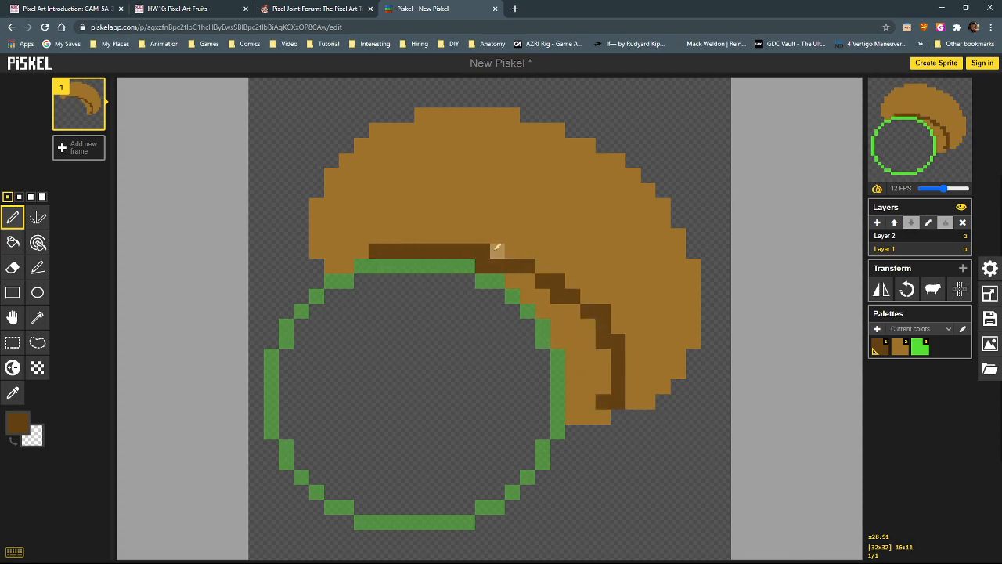
Fill the area between the shadow edge and the green outline with the dark brown
click(12, 242)
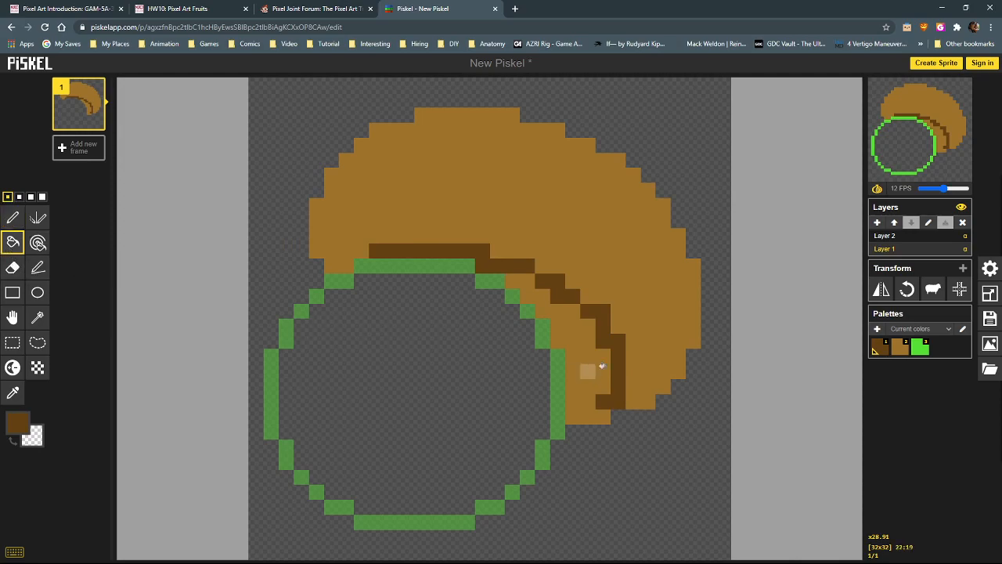
click(587, 356)
click(11, 218)
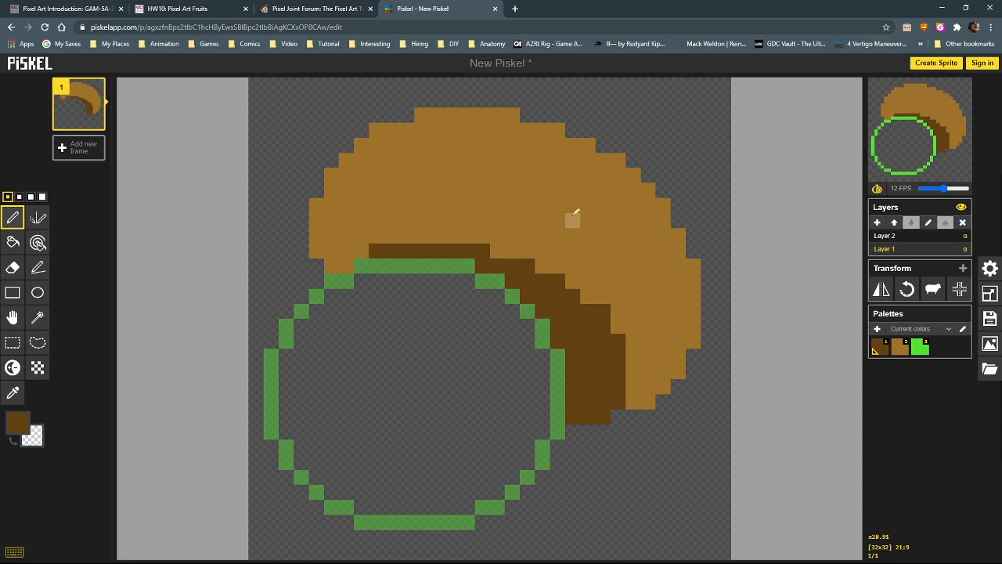
click(24, 427)
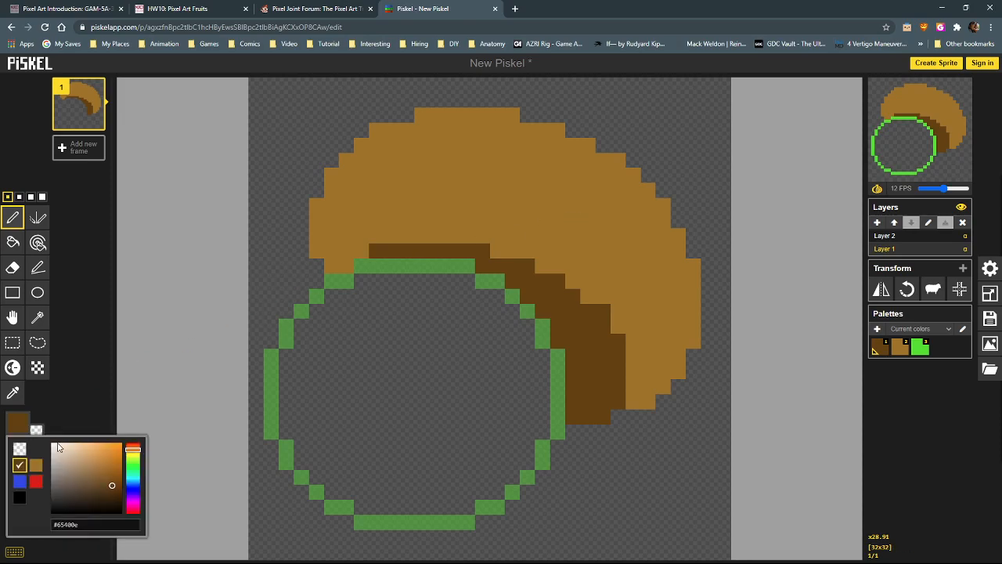
click(43, 468)
click(20, 427)
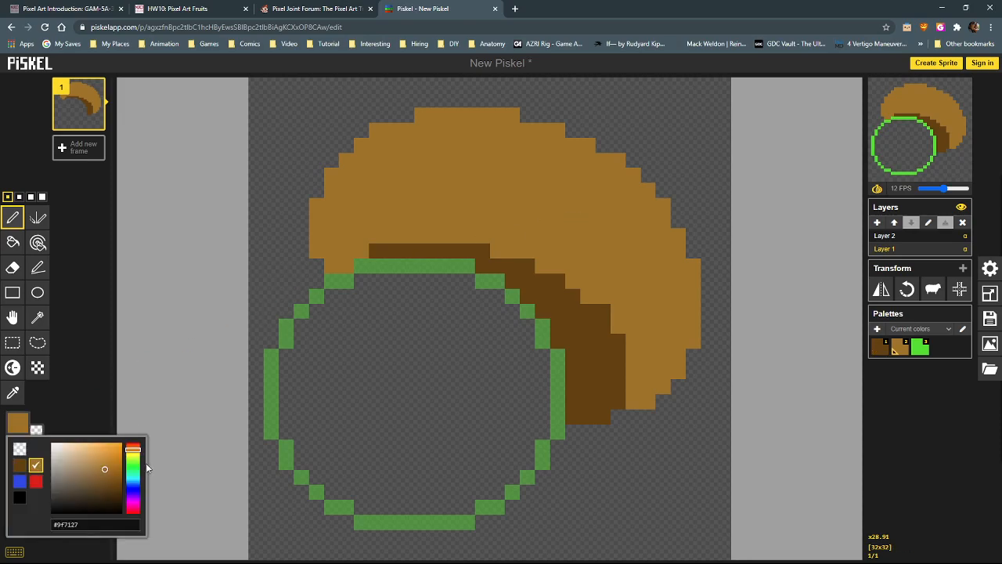
click(138, 455)
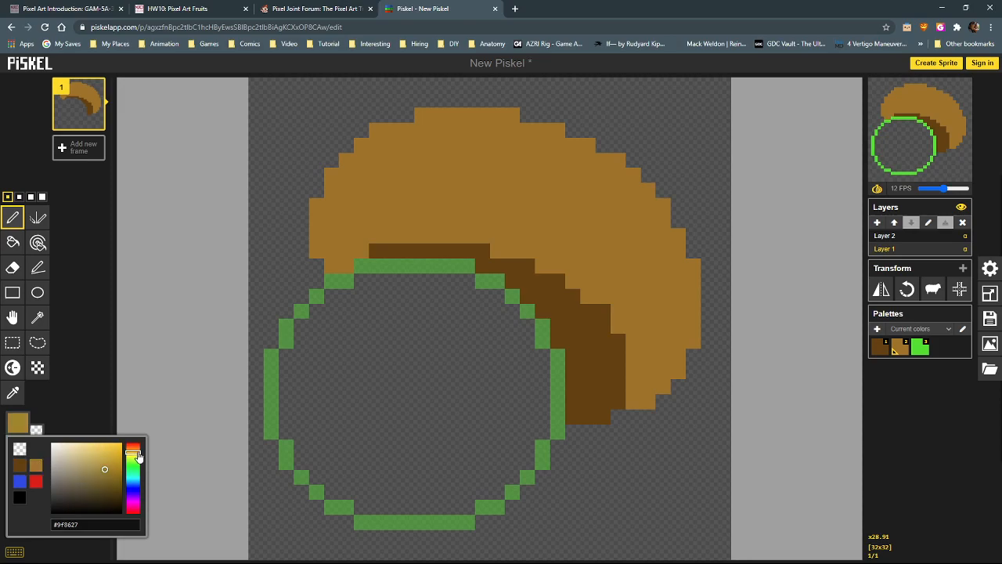
click(36, 465)
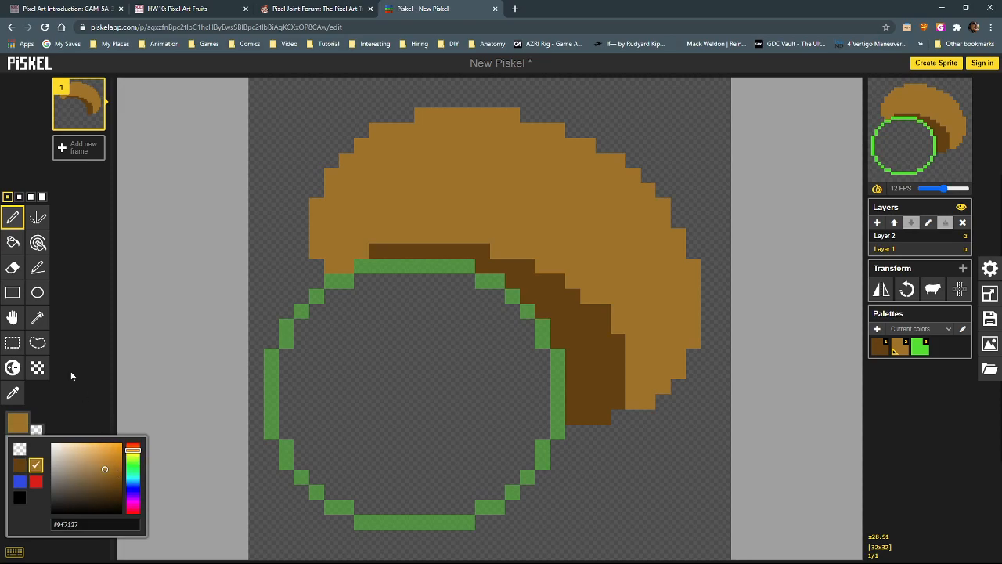
Set the primary colour to the yellower dark brown #65480e and refill the shadow on the whole kiwi with it
click(12, 242)
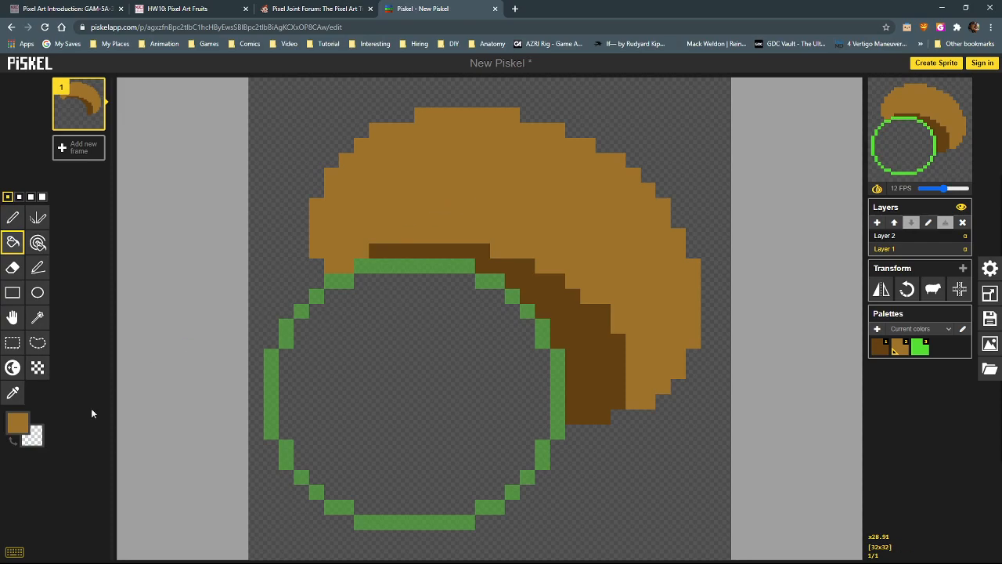
click(19, 424)
click(23, 469)
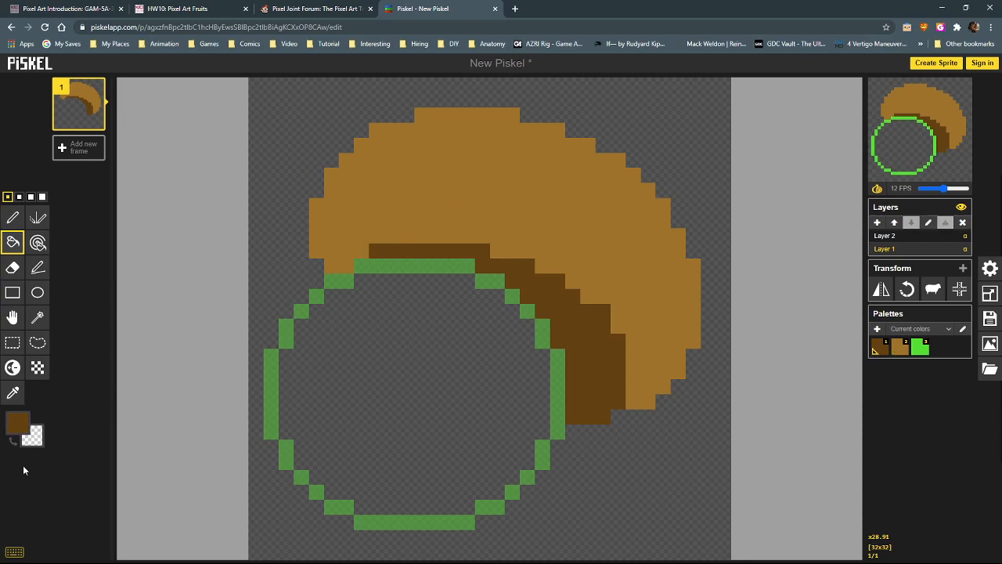
click(19, 424)
drag(137, 453, 137, 454)
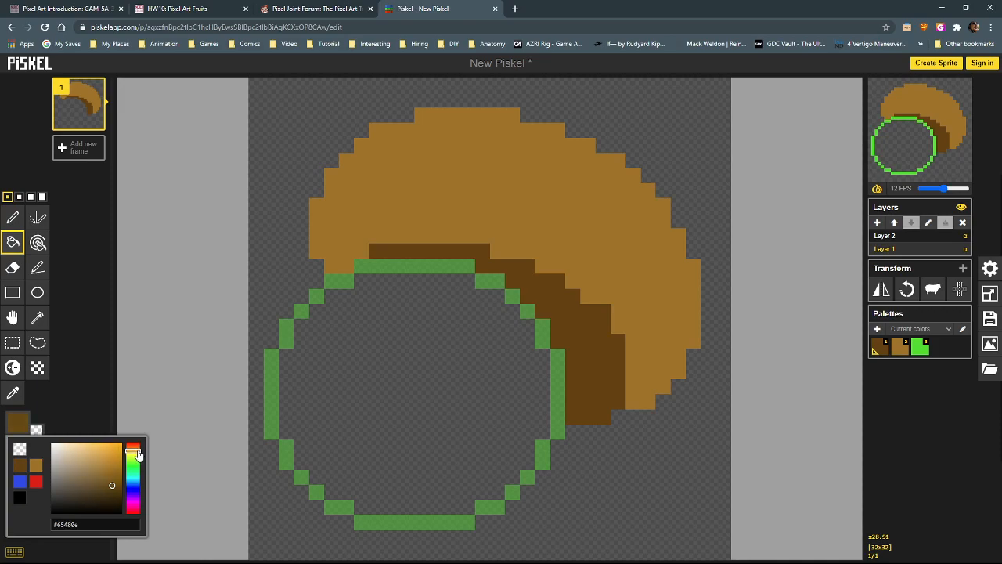
click(577, 313)
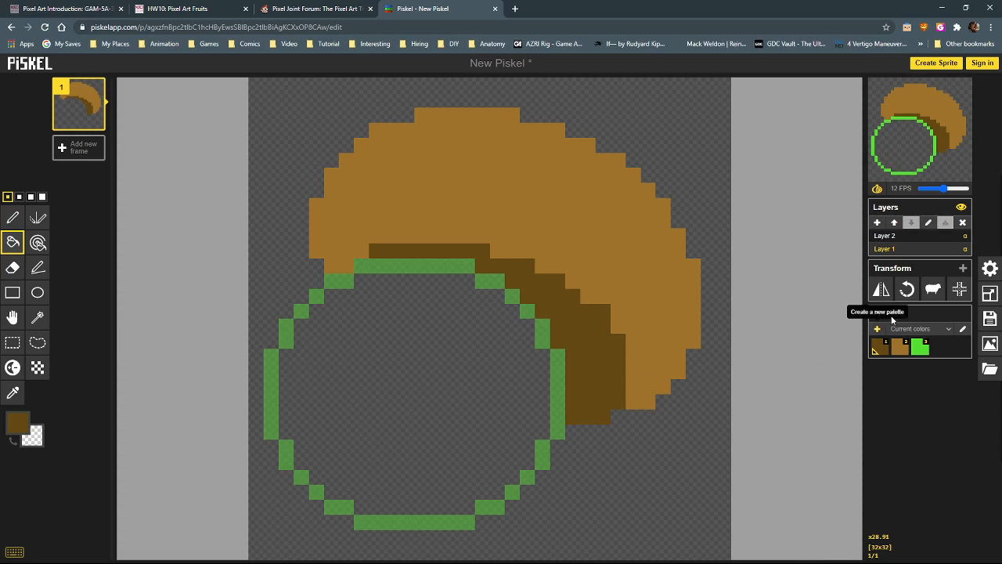
Switch to Layer 2 and paint a small patch of the outline's bright green inside the circle with the Pen tool
click(939, 236)
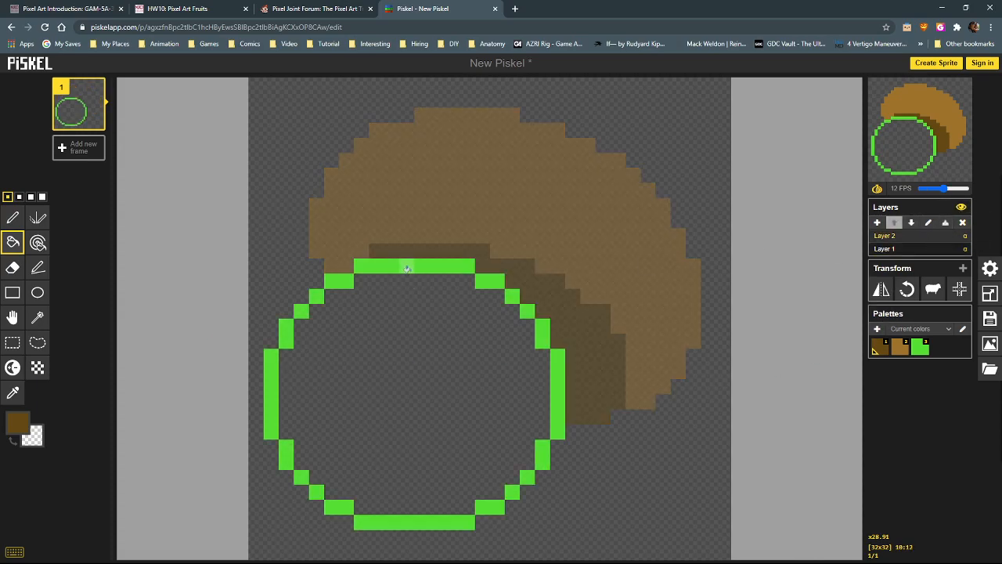
click(13, 218)
click(25, 423)
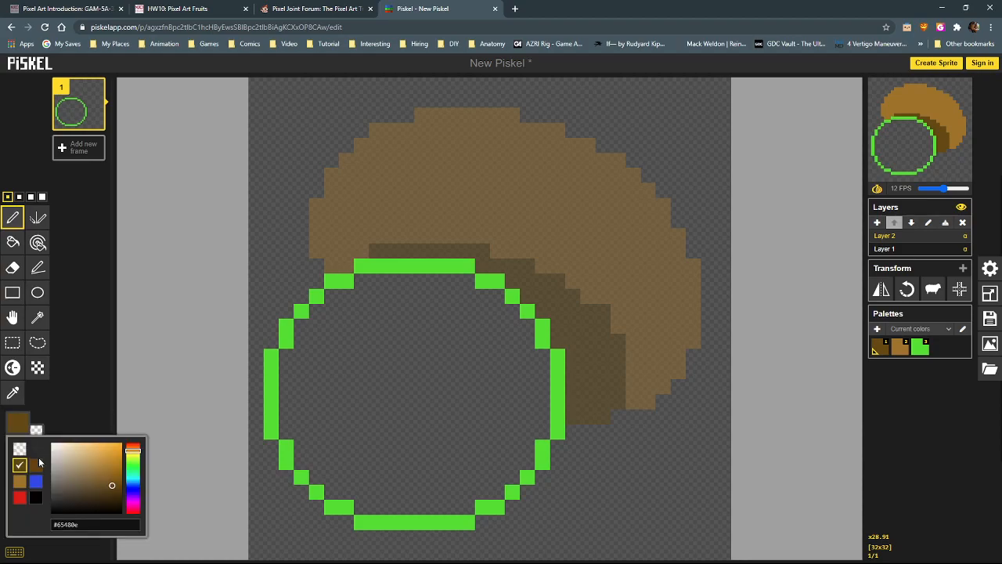
click(920, 348)
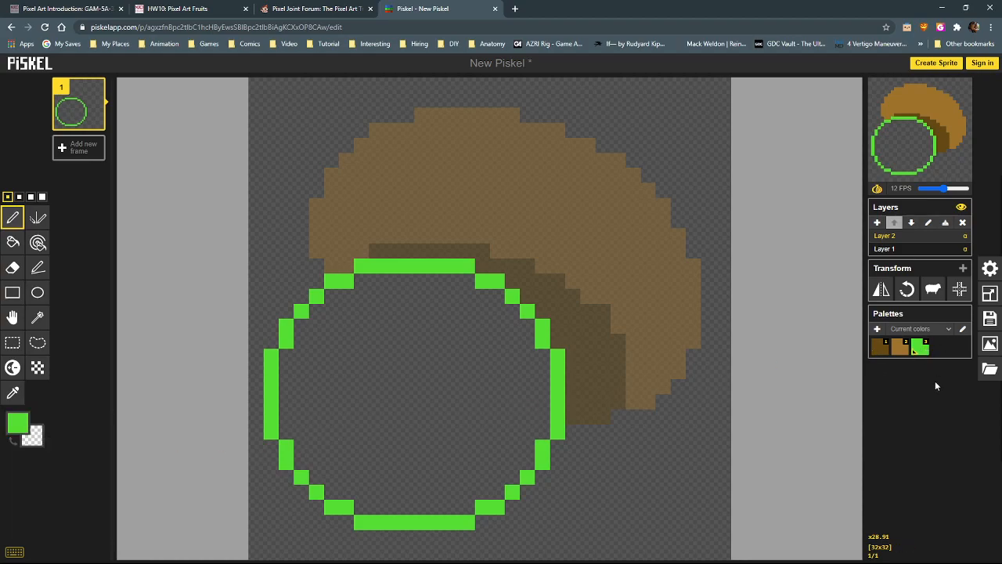
mouse_move(426, 312)
mouse_down()
mouse_move(415, 336)
mouse_move(439, 344)
mouse_up()
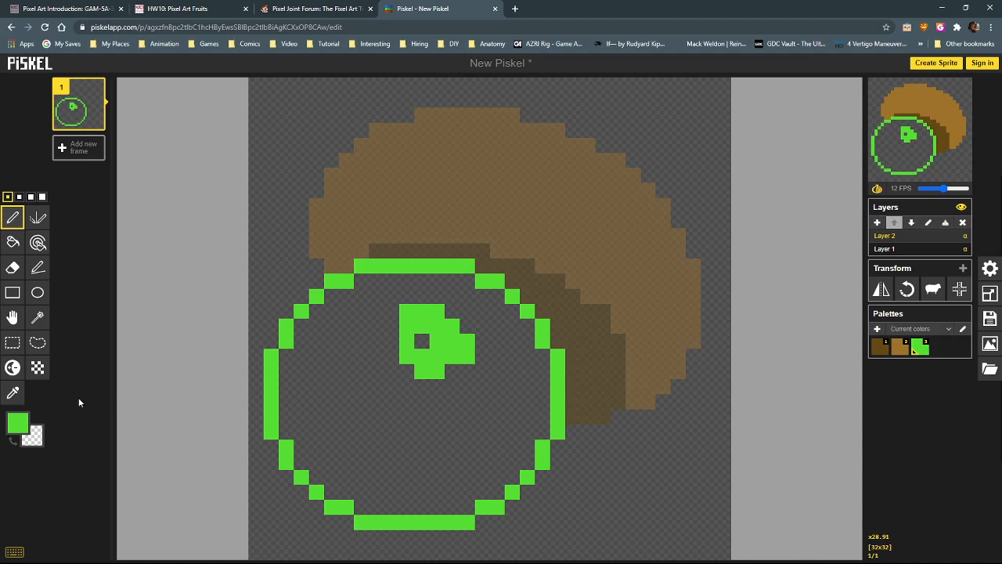
Set the primary colour to the pale green #9adb62 and paint a small rectangular patch inside the circle
click(23, 423)
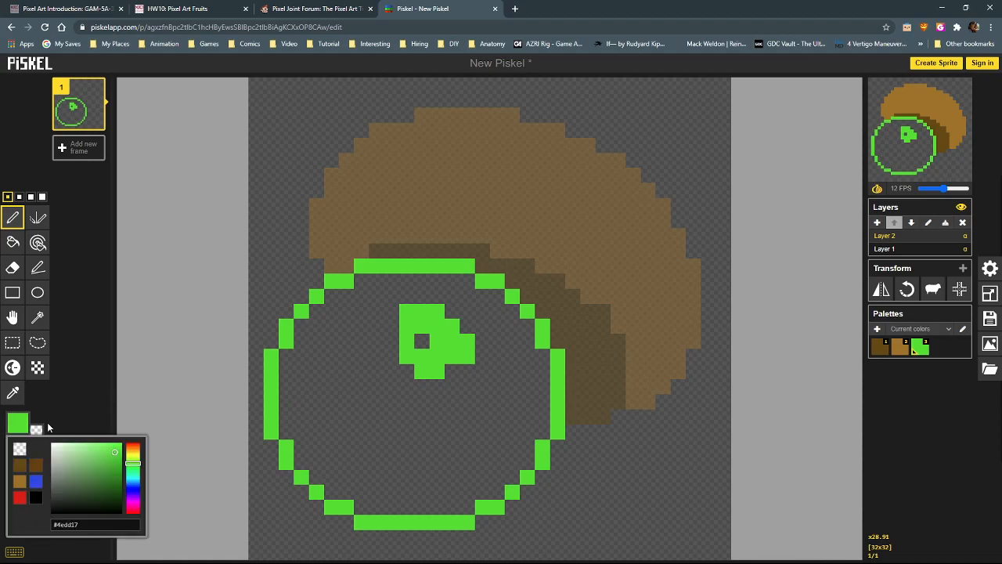
click(98, 452)
drag(137, 467, 138, 466)
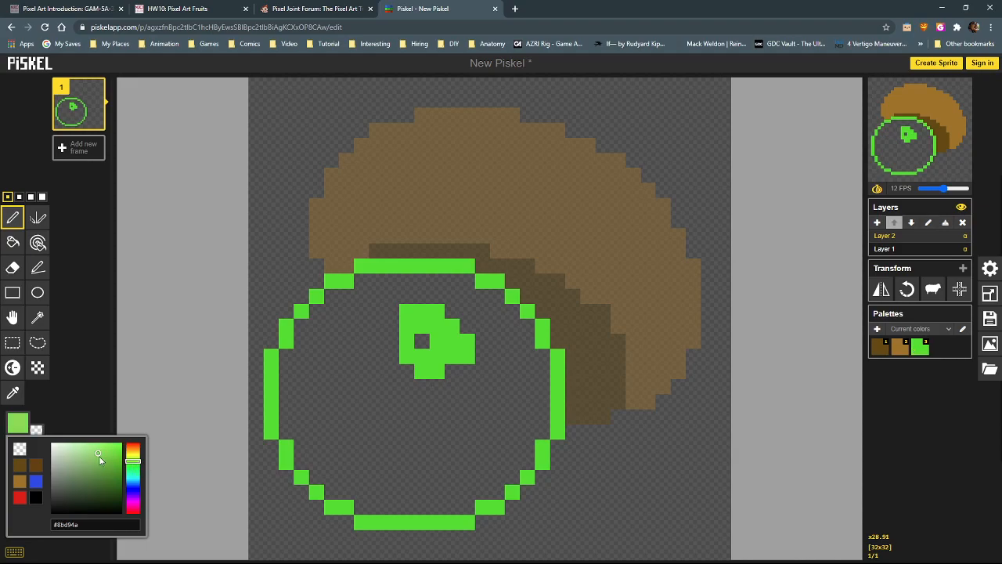
drag(100, 458, 91, 457)
drag(346, 400, 379, 391)
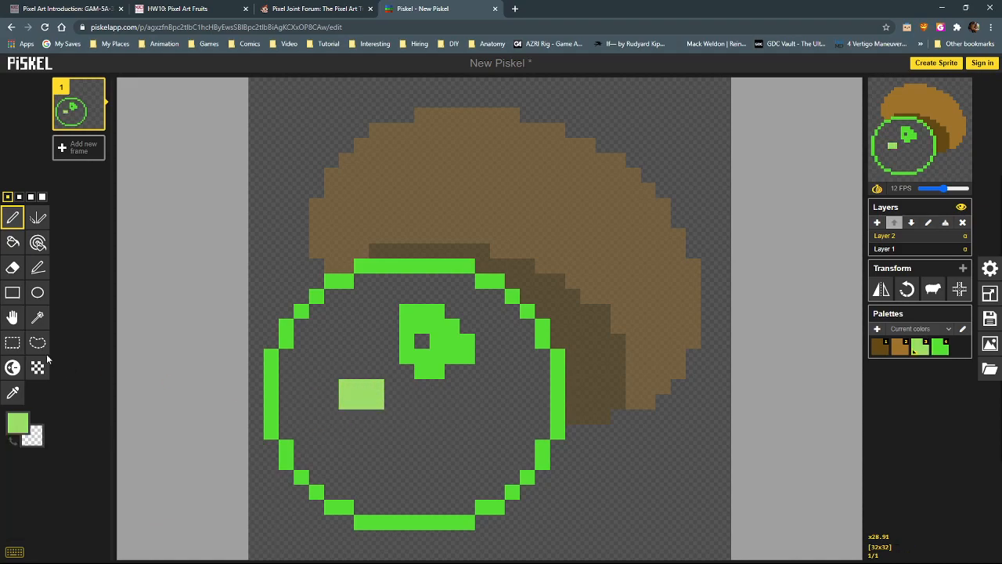
Fill the empty inside of the circle with the outline's bright green
click(13, 242)
click(935, 351)
click(435, 427)
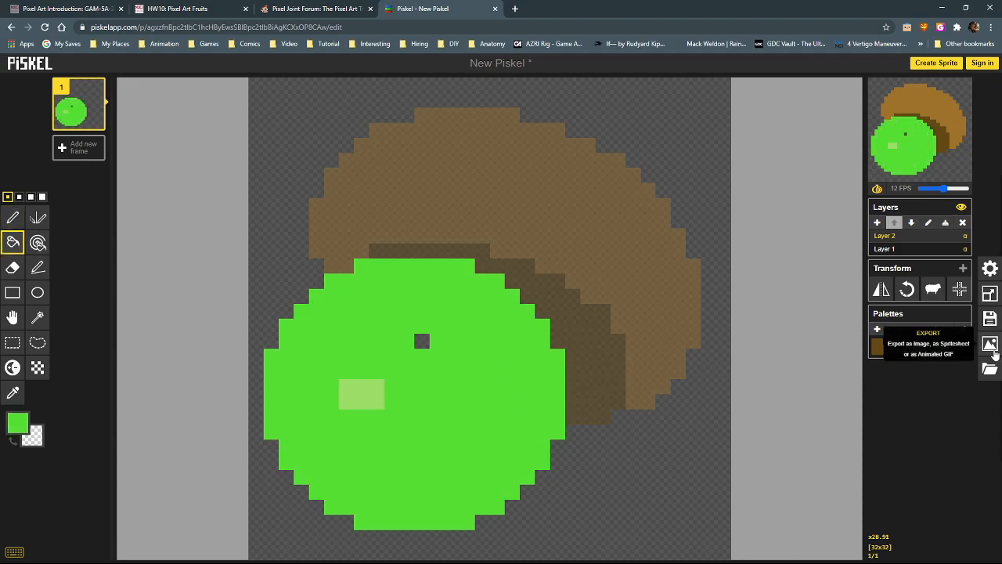
Paint pale green streaks radiating from the middle of the cut half, covering the leftover empty pixel
click(920, 349)
click(13, 218)
click(421, 341)
mouse_move(421, 348)
mouse_down()
mouse_move(388, 402)
mouse_move(387, 331)
mouse_move(353, 342)
mouse_move(382, 392)
mouse_move(351, 400)
mouse_move(422, 410)
mouse_move(404, 415)
mouse_move(407, 426)
mouse_move(392, 420)
mouse_move(423, 451)
mouse_up()
click(423, 452)
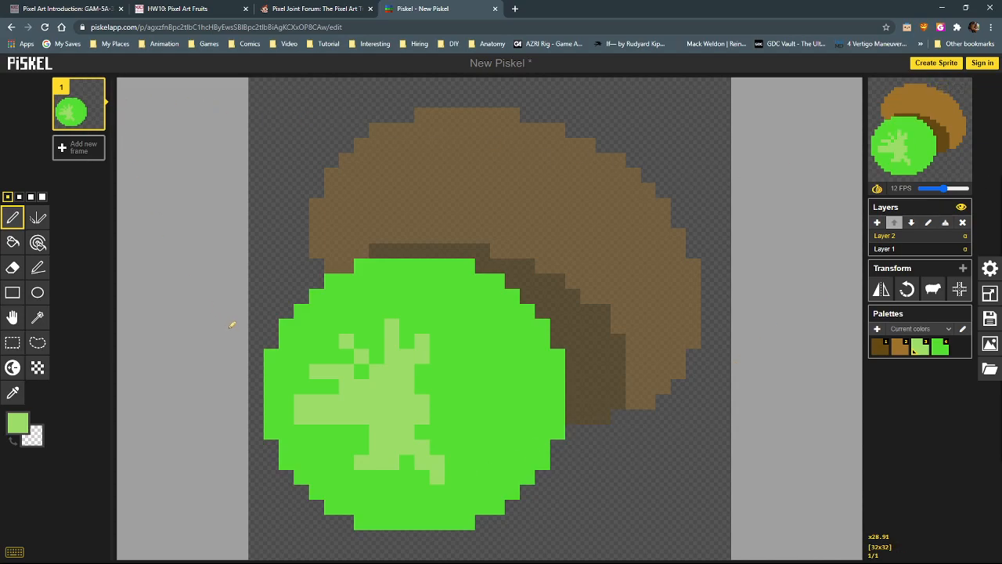
Darken the bright green to #42b017 and refill the cut half's flesh around the pale streaks with it
click(18, 423)
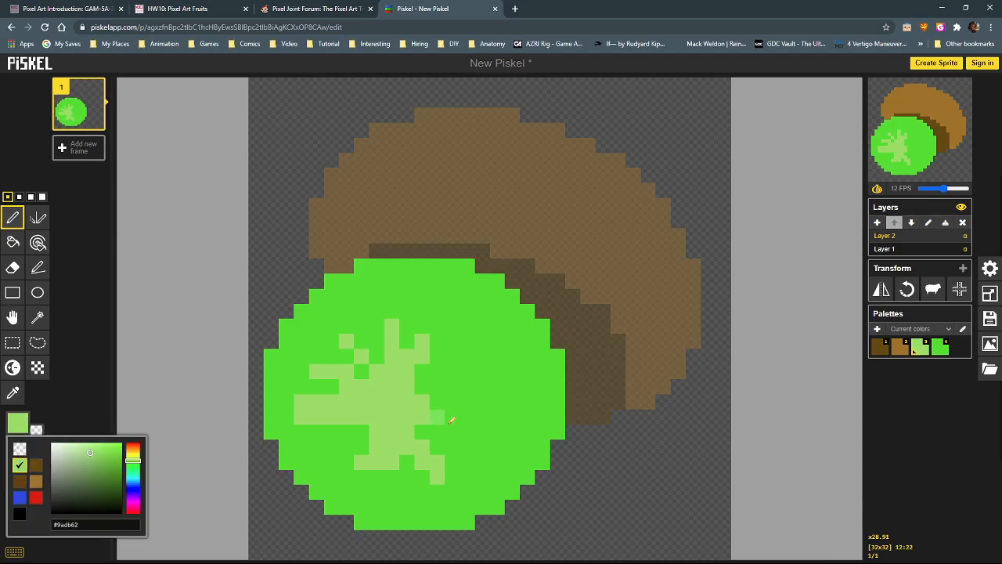
click(941, 354)
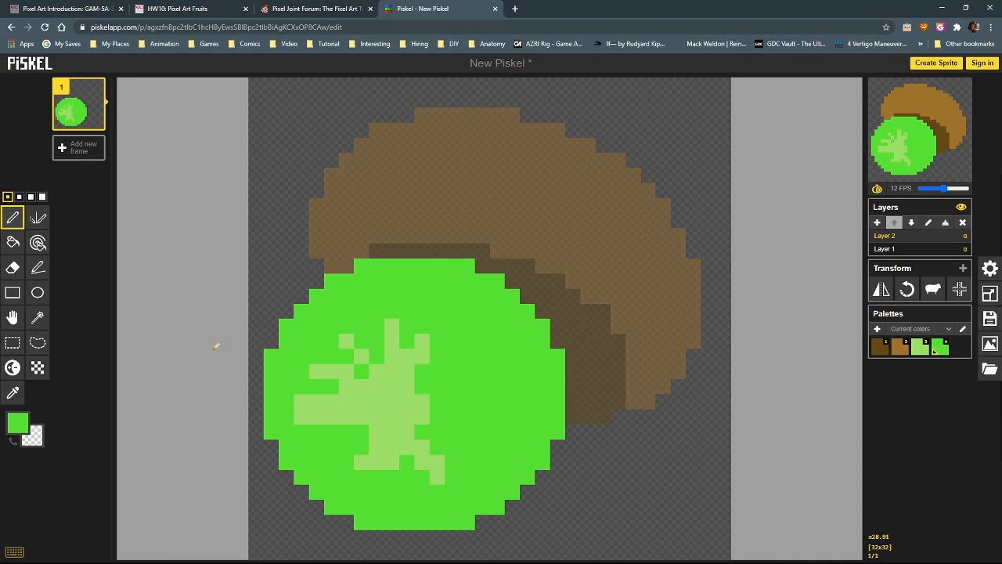
click(19, 424)
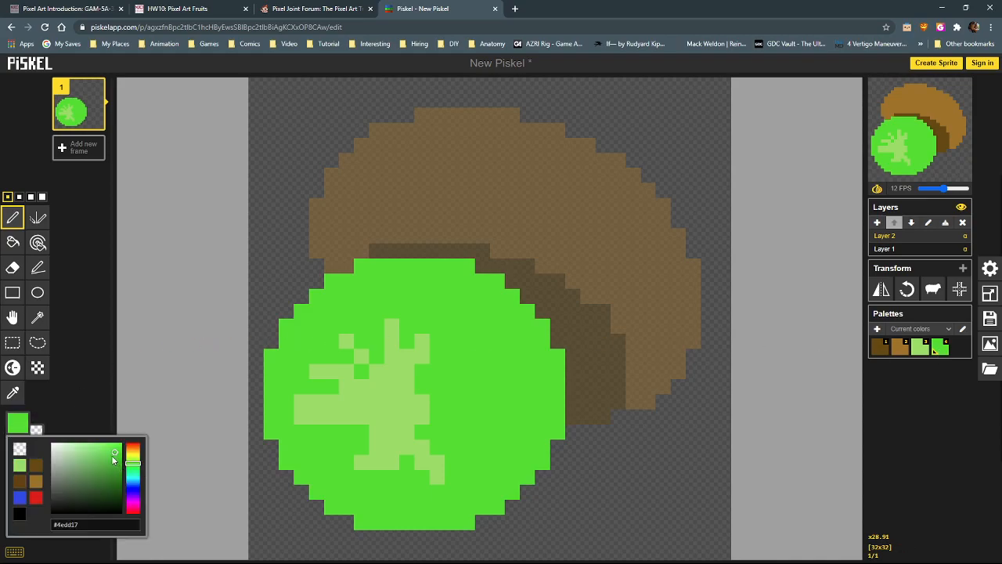
drag(115, 457, 114, 468)
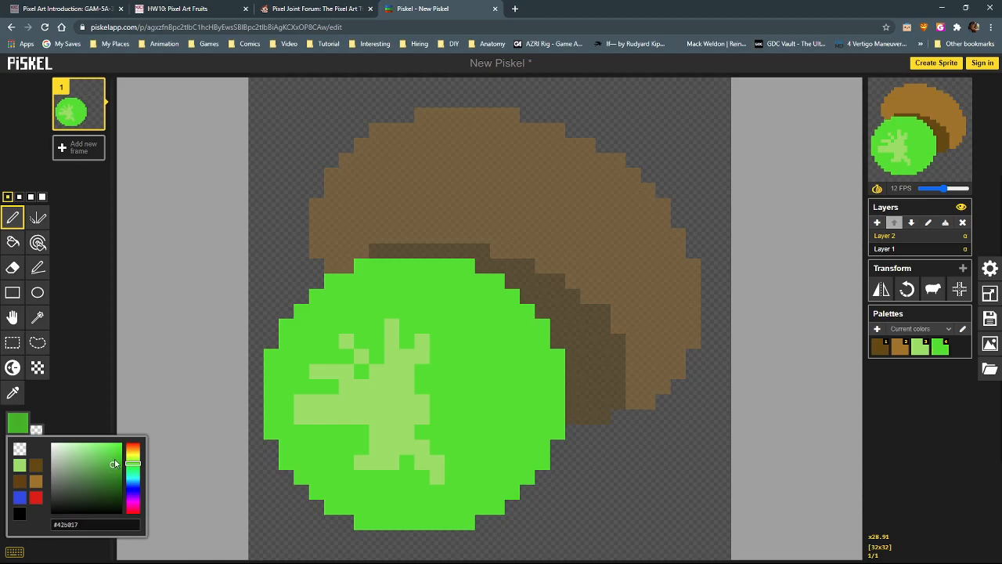
click(12, 242)
click(389, 293)
click(361, 371)
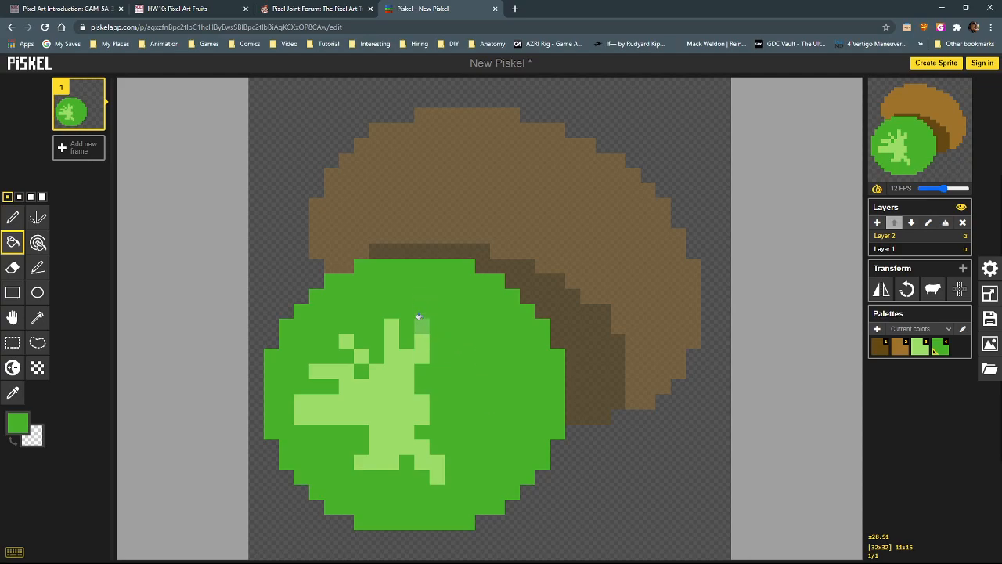
Try the slightly lighter green #48c11a as the fill for the cut half's flesh
click(24, 424)
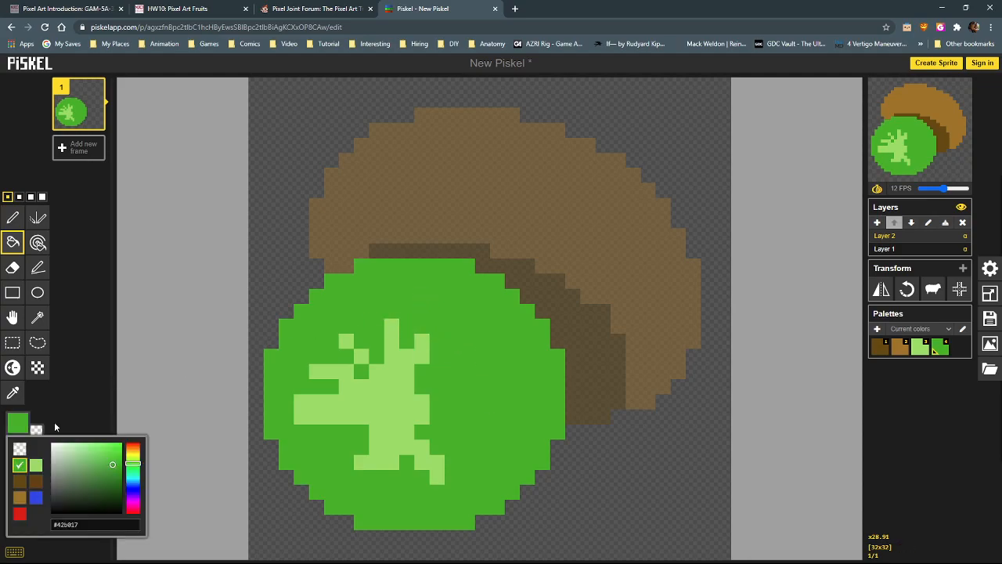
click(114, 465)
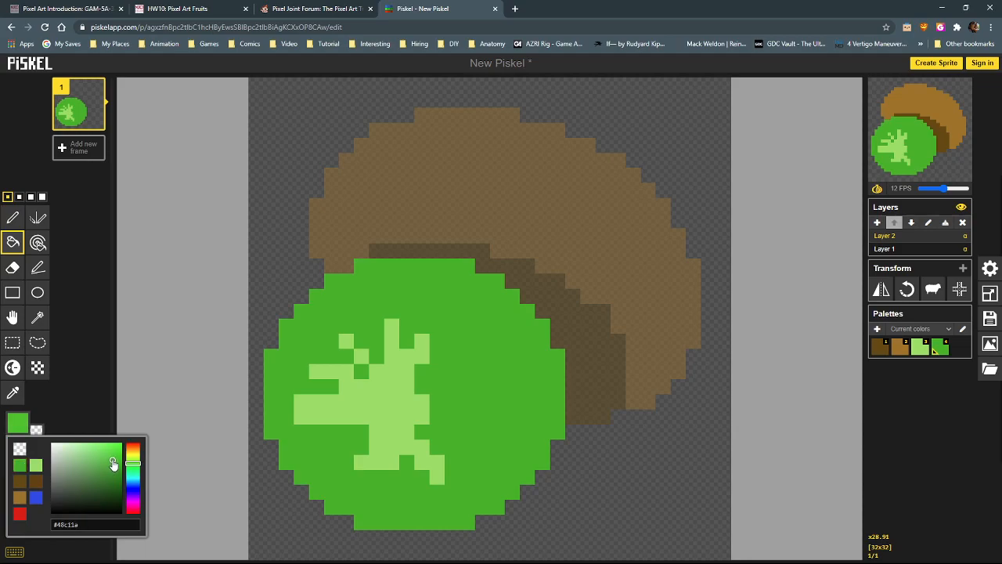
click(465, 321)
Set the primary colour to #50d21d and refill the cut half's flesh around the pale streaks
click(18, 423)
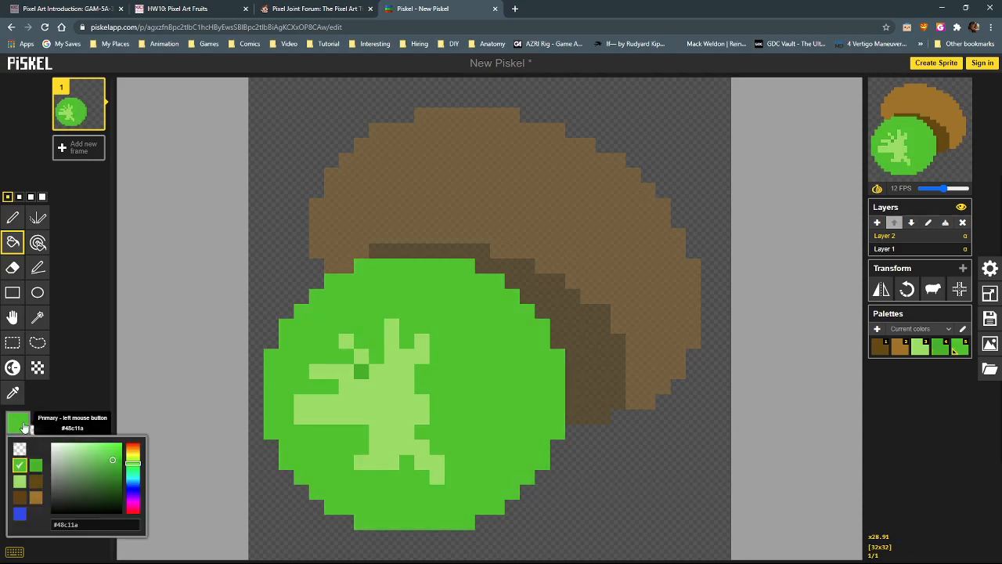
drag(112, 465, 114, 460)
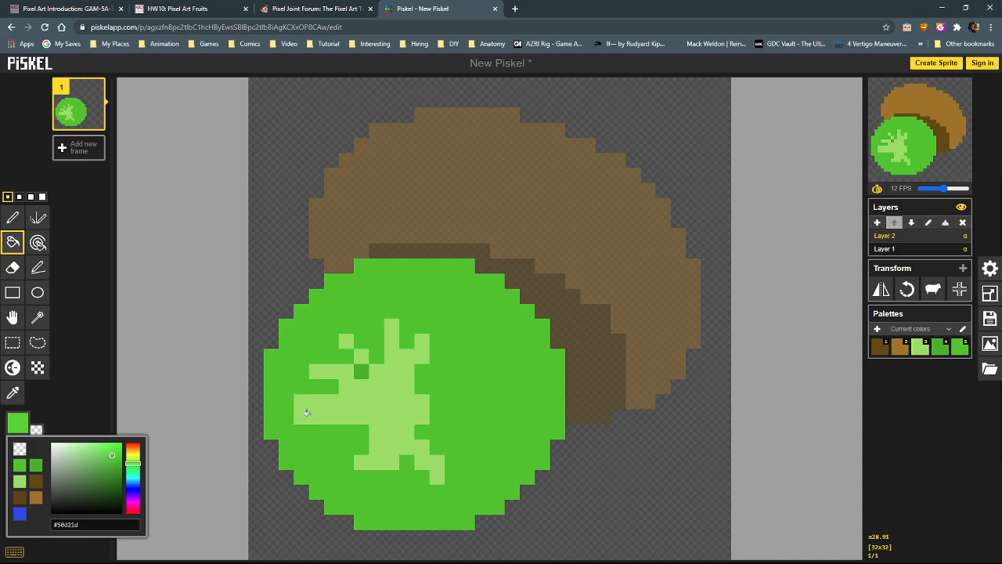
click(423, 310)
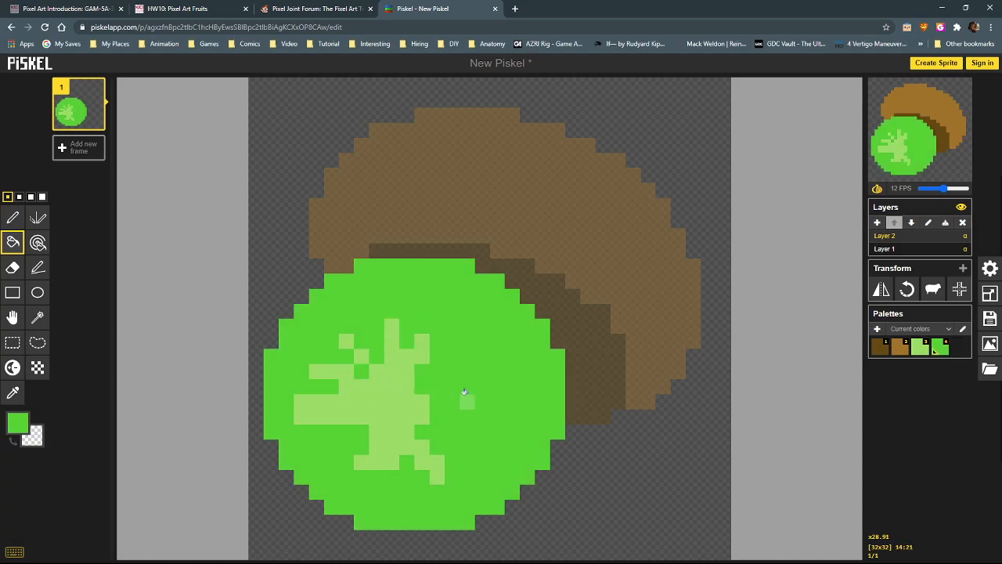
Check the kiwi reference photo, and paint a large solid pale green centre on the cut half with the 3-pixel pen
drag(0, 125, 491, 104)
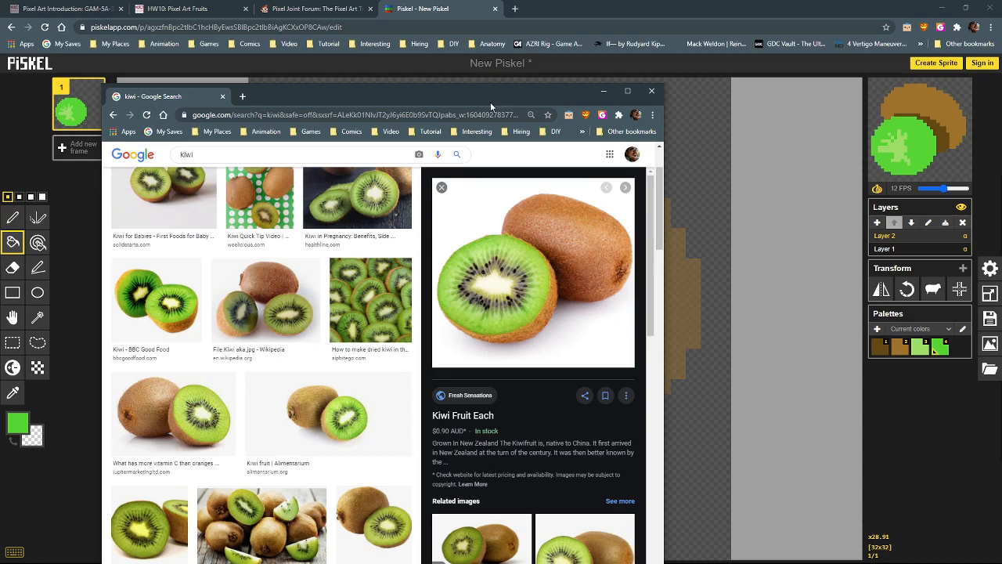
drag(490, 102, 0, 102)
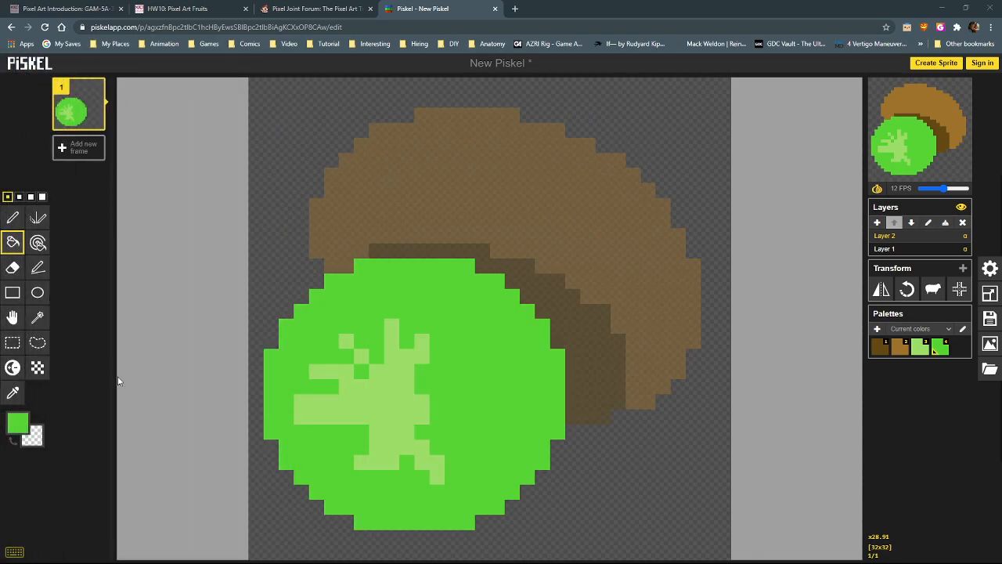
click(13, 218)
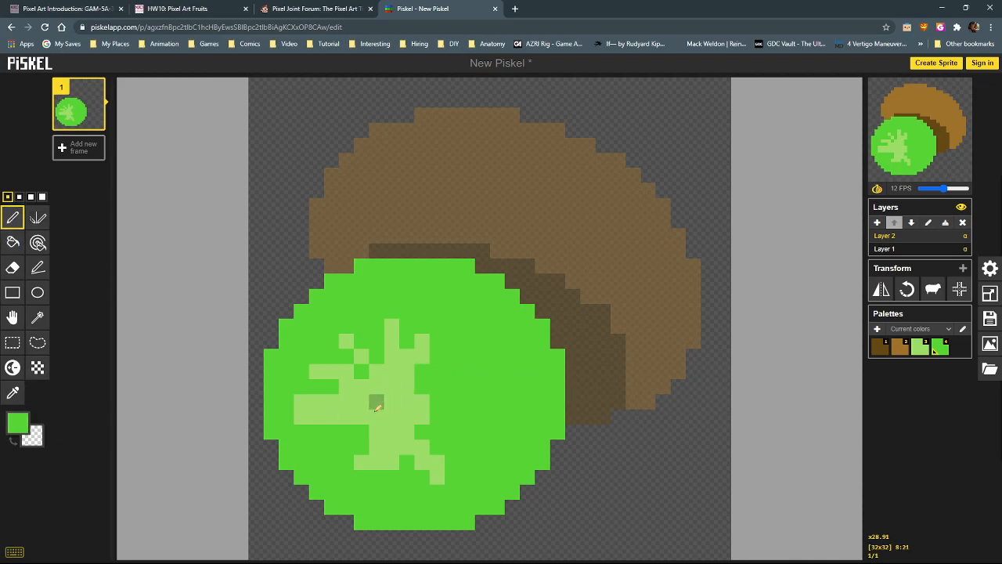
click(918, 349)
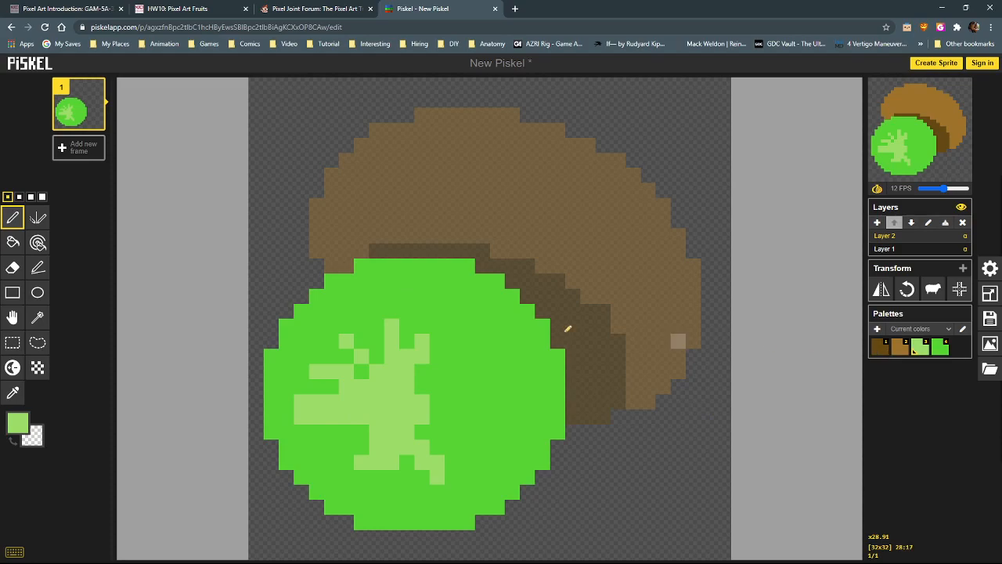
click(31, 197)
mouse_move(422, 461)
mouse_down()
mouse_move(376, 438)
mouse_move(427, 441)
mouse_move(475, 420)
mouse_move(472, 360)
mouse_move(414, 332)
mouse_move(351, 347)
mouse_move(378, 439)
mouse_move(457, 413)
mouse_move(413, 379)
mouse_move(426, 442)
mouse_move(378, 453)
mouse_move(426, 458)
mouse_move(488, 425)
mouse_move(457, 341)
mouse_move(360, 432)
mouse_move(360, 462)
mouse_up()
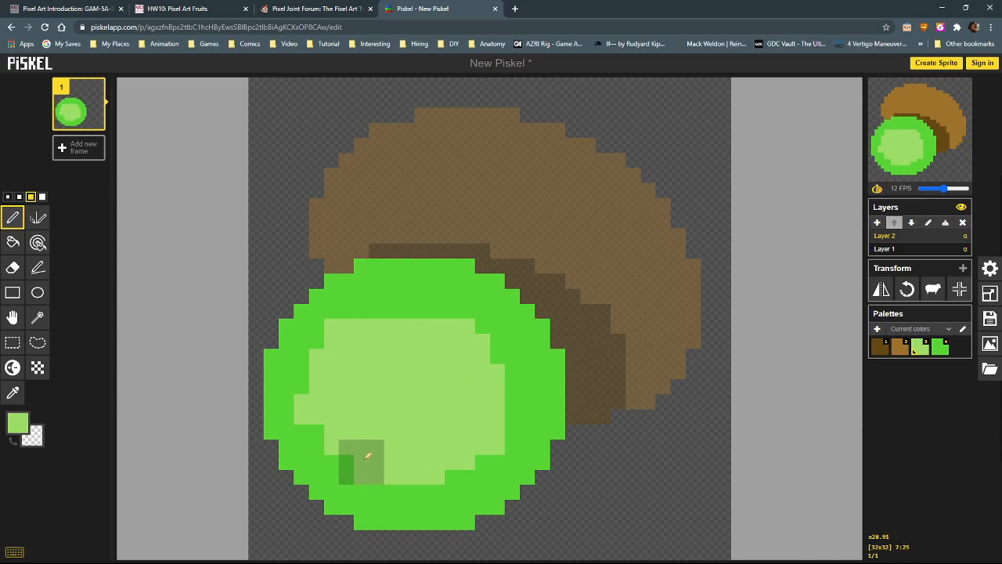
Set the primary colour to the darker green #34ae17 and draw short one-pixel streaks radiating across the cut half's pale centre
click(17, 423)
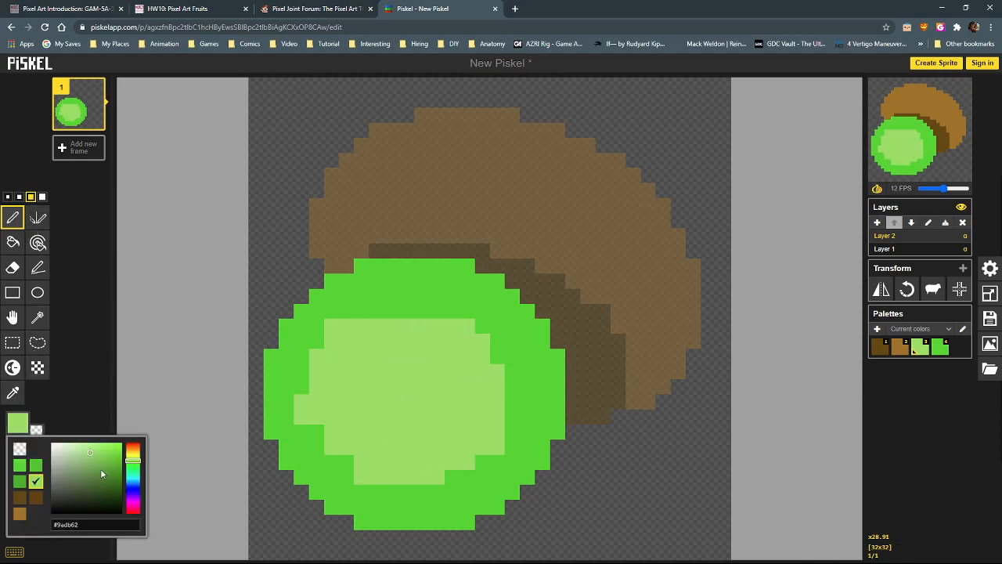
click(939, 347)
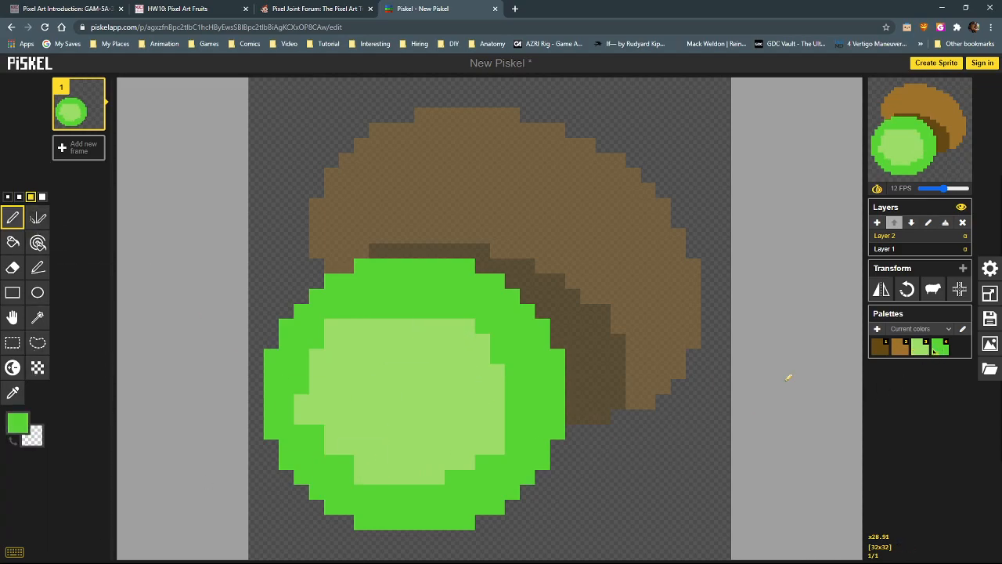
click(18, 417)
click(113, 466)
click(132, 466)
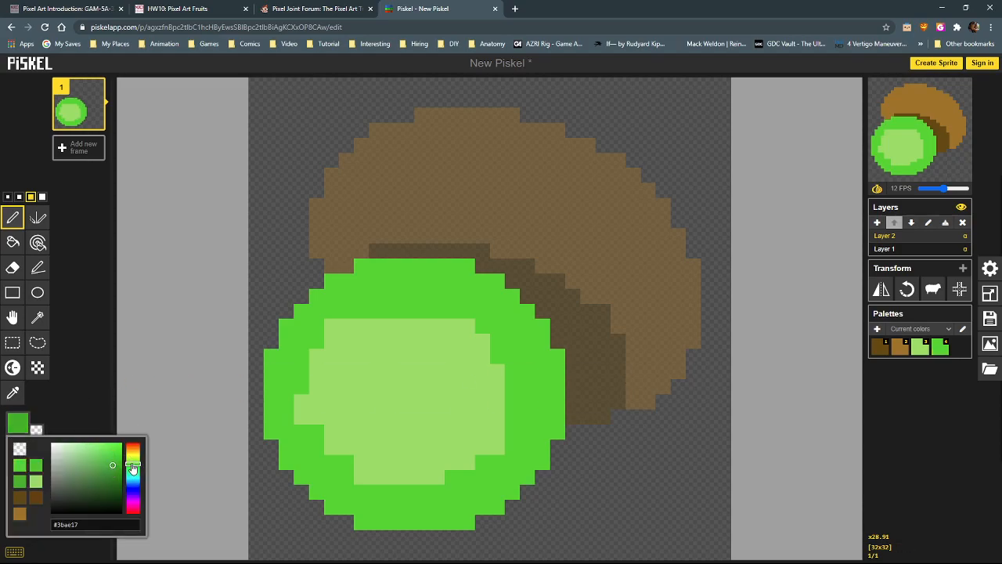
click(8, 197)
drag(421, 371, 421, 325)
mouse_move(361, 335)
mouse_down()
mouse_move(376, 356)
mouse_move(317, 386)
mouse_up()
drag(360, 432, 346, 447)
drag(406, 431, 436, 491)
drag(436, 431, 474, 446)
drag(482, 401, 535, 401)
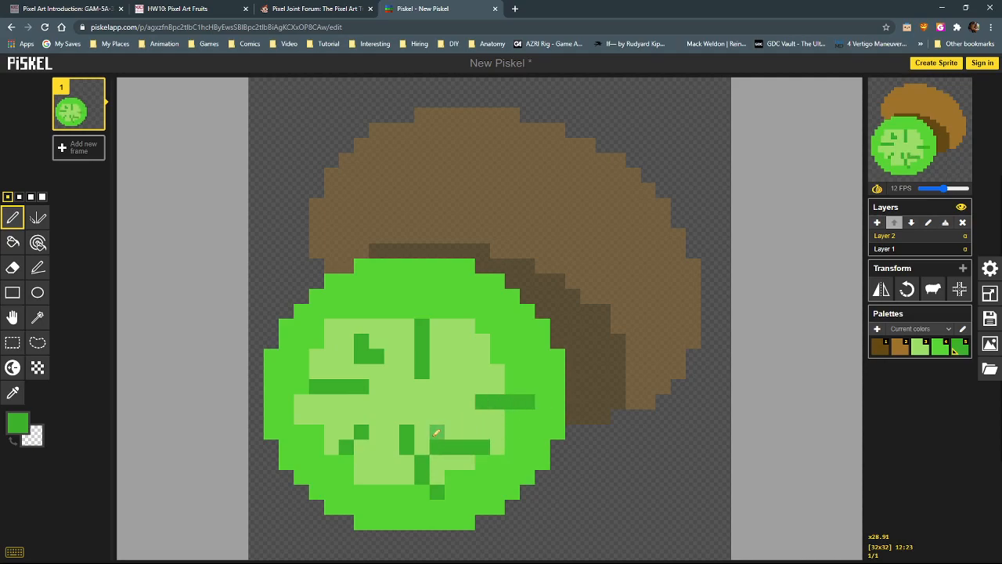
Paint a larger darker green patch and a few stray pixels over the upper right of the pale centre
mouse_move(467, 387)
mouse_down()
mouse_move(519, 373)
mouse_move(464, 381)
mouse_move(506, 352)
mouse_move(479, 360)
mouse_move(480, 349)
mouse_move(413, 391)
mouse_move(460, 359)
mouse_move(466, 338)
mouse_move(442, 386)
mouse_move(465, 372)
mouse_up()
click(482, 325)
click(452, 311)
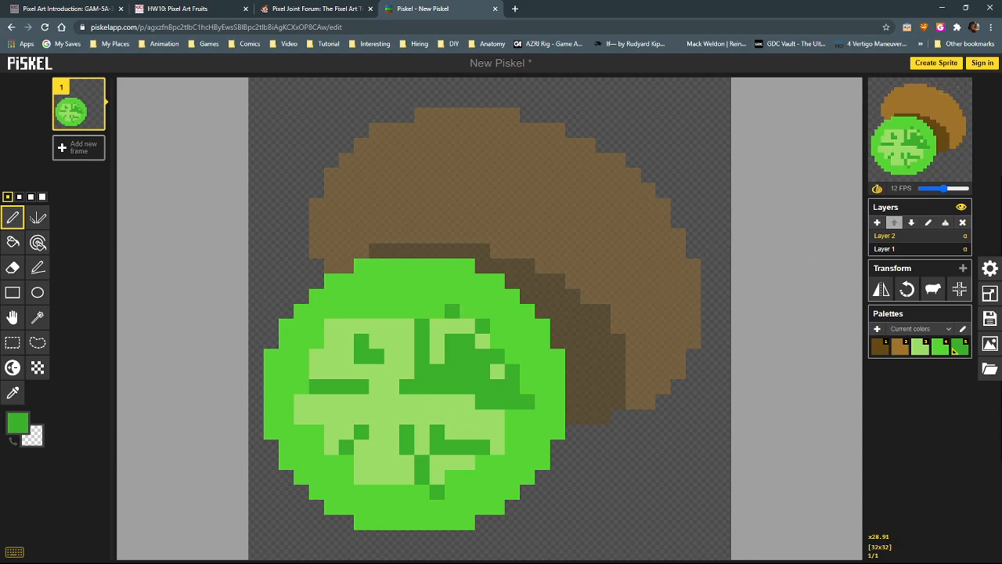
Check the kiwi reference photo, mix the near-black #181e17, and dot four single-pixel seeds on the left part of the pale centre
key(alt+Tab)
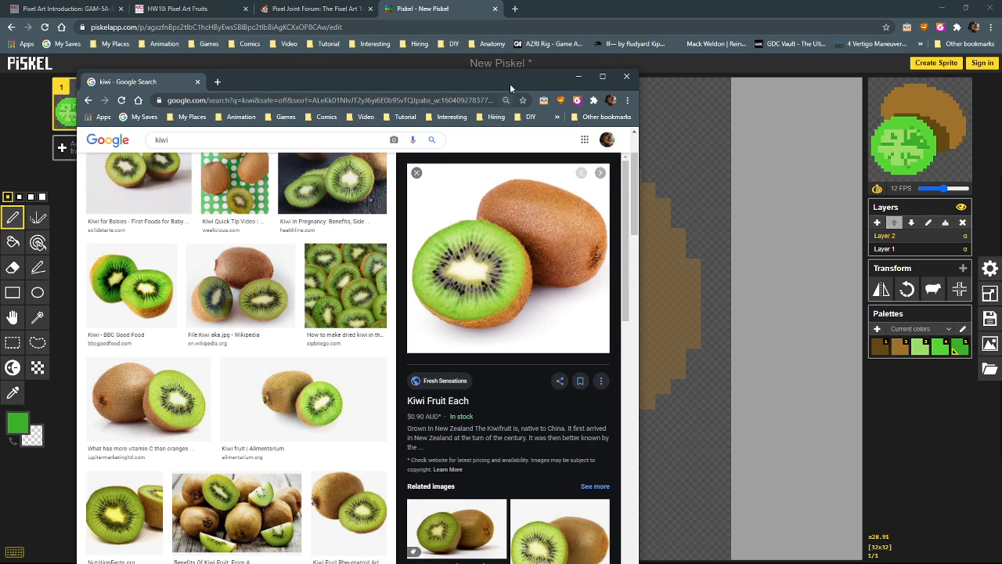
drag(510, 80, 0, 80)
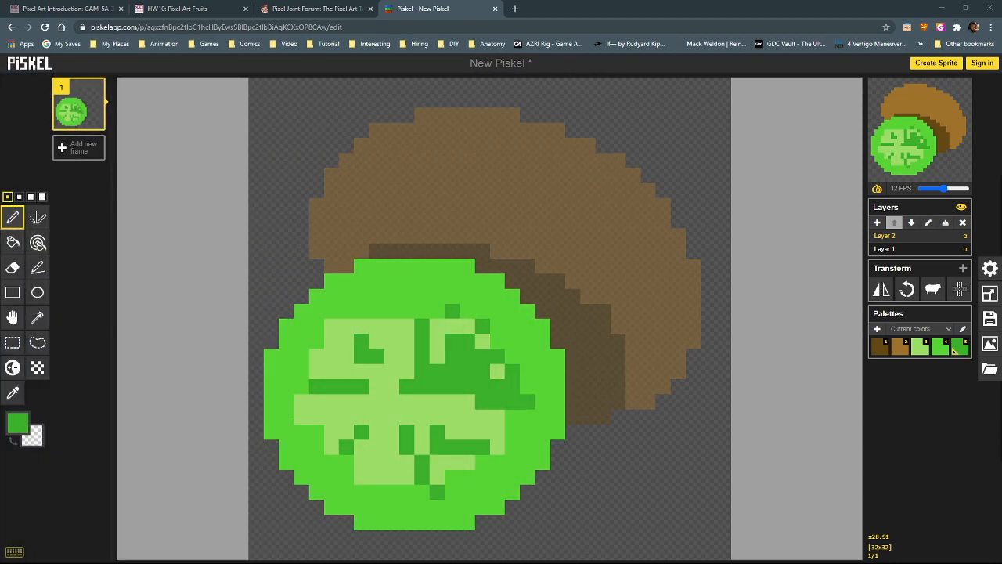
click(19, 423)
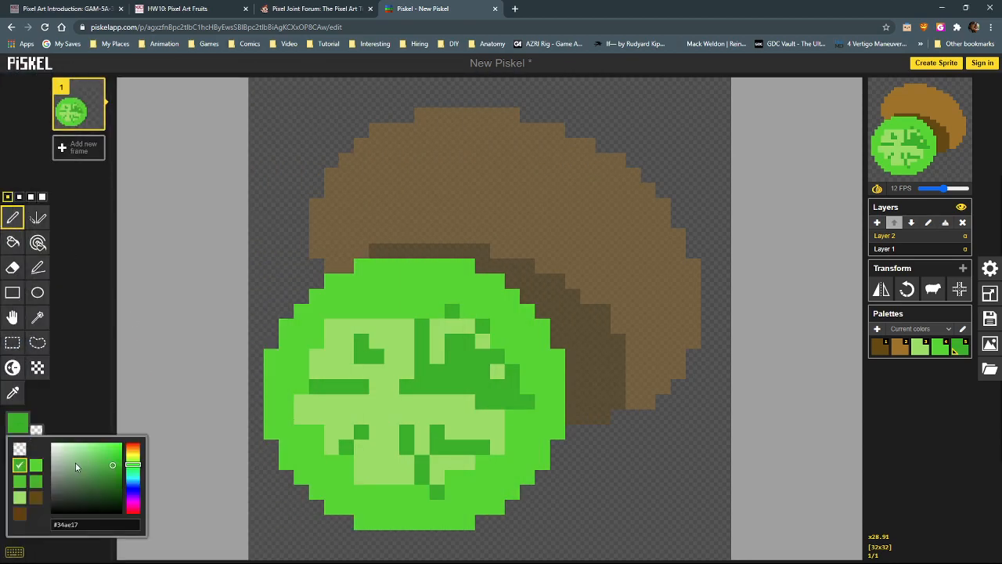
drag(111, 491, 116, 509)
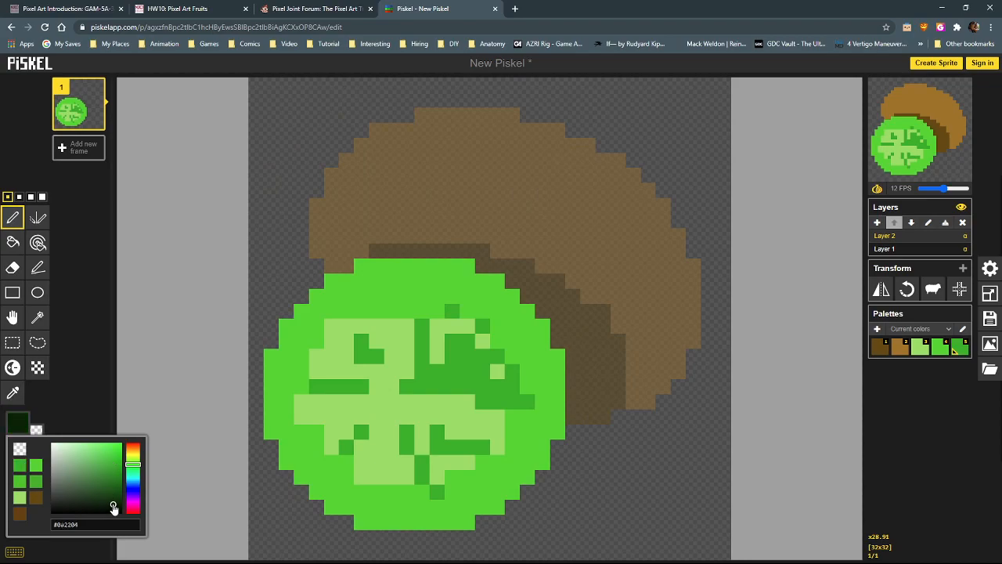
drag(79, 505, 67, 507)
click(346, 416)
click(391, 447)
click(376, 385)
click(346, 356)
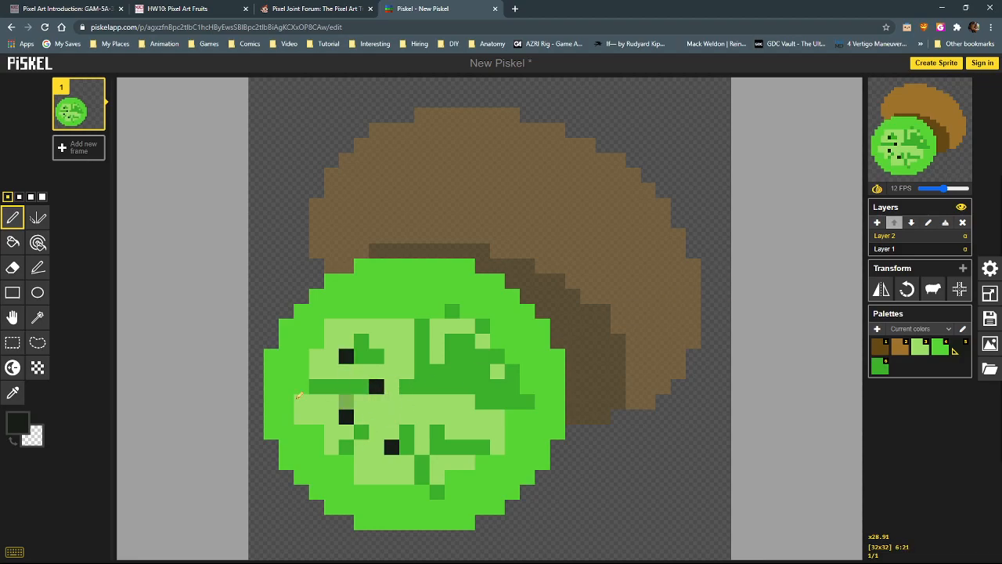
Mix the grey-green #4a5a46 and dot softer seed pixels around the near-black seeds on the cut half
click(24, 430)
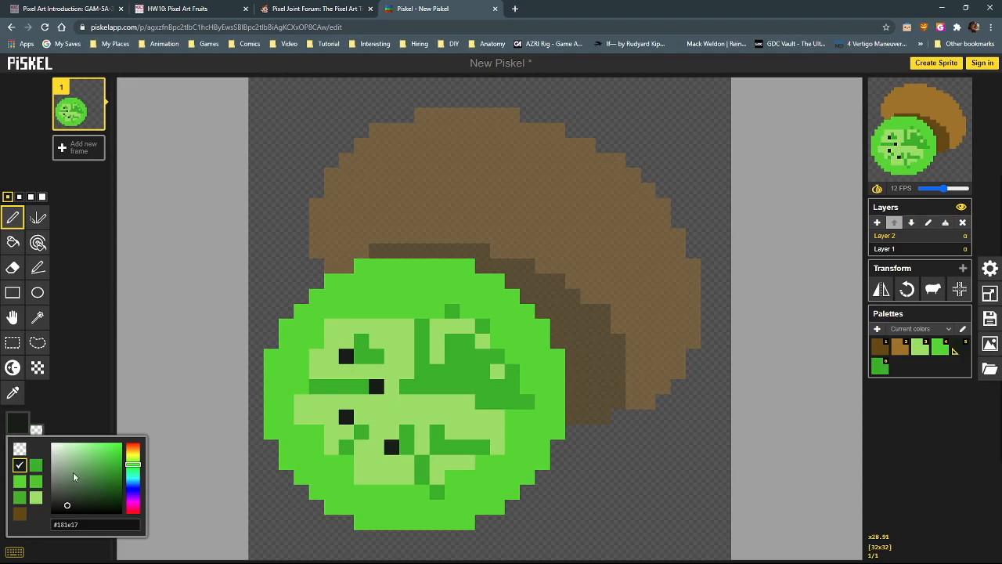
drag(69, 496, 67, 492)
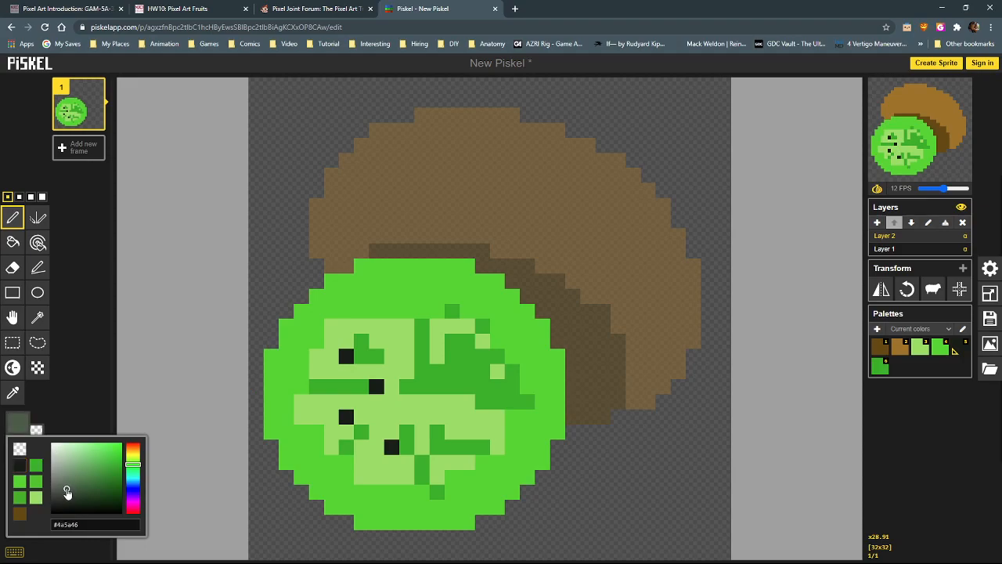
click(375, 429)
click(380, 404)
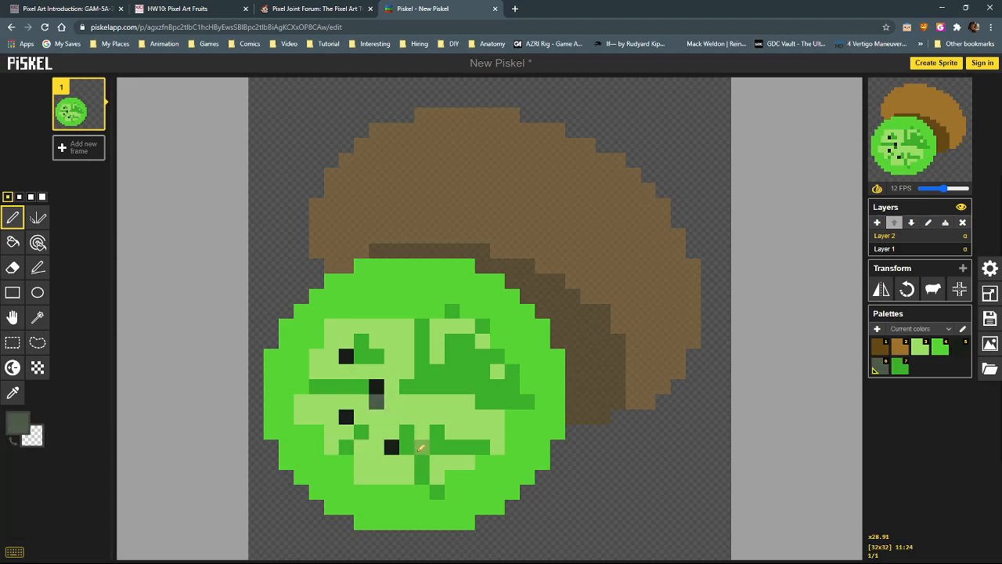
click(332, 372)
click(346, 386)
click(376, 357)
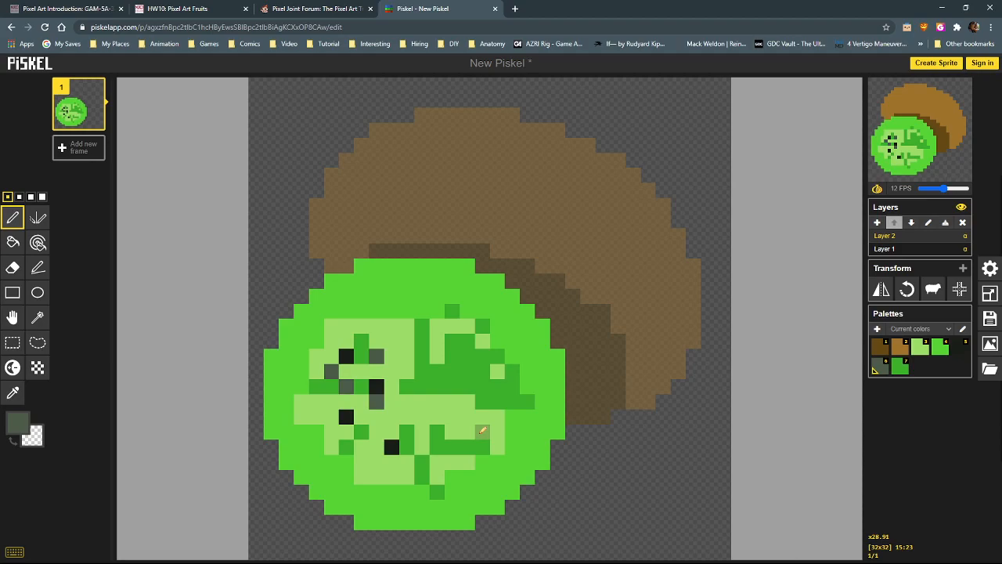
Make the grey-green slightly greener, add two more seed pixels above the centre, and match the earlier grey seed pixels to it
click(18, 423)
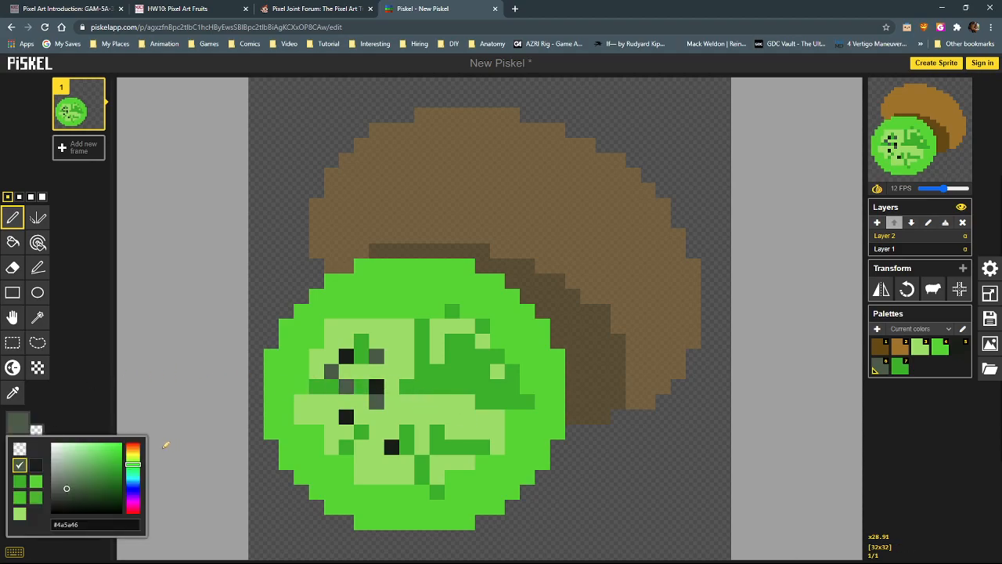
drag(67, 491, 76, 487)
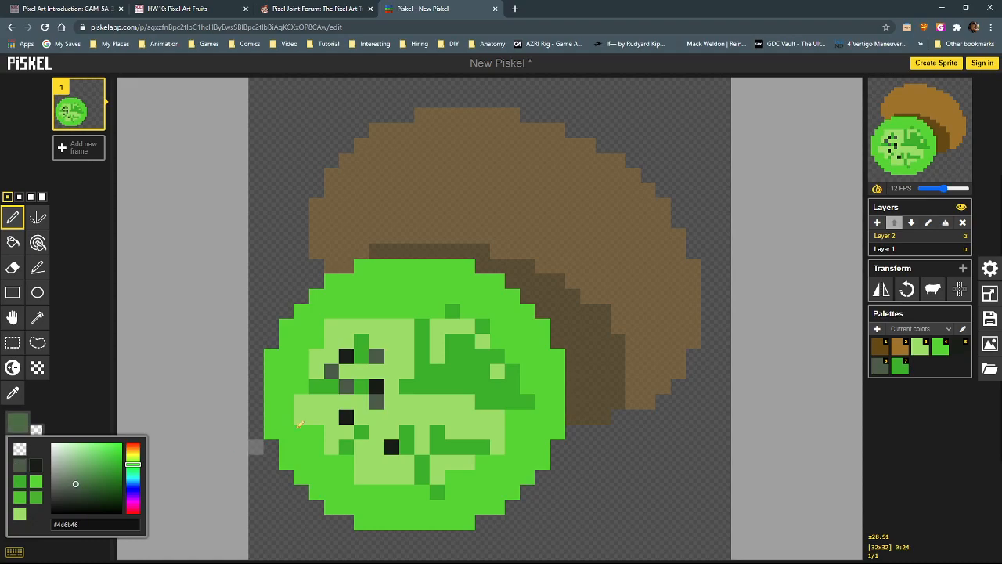
click(377, 311)
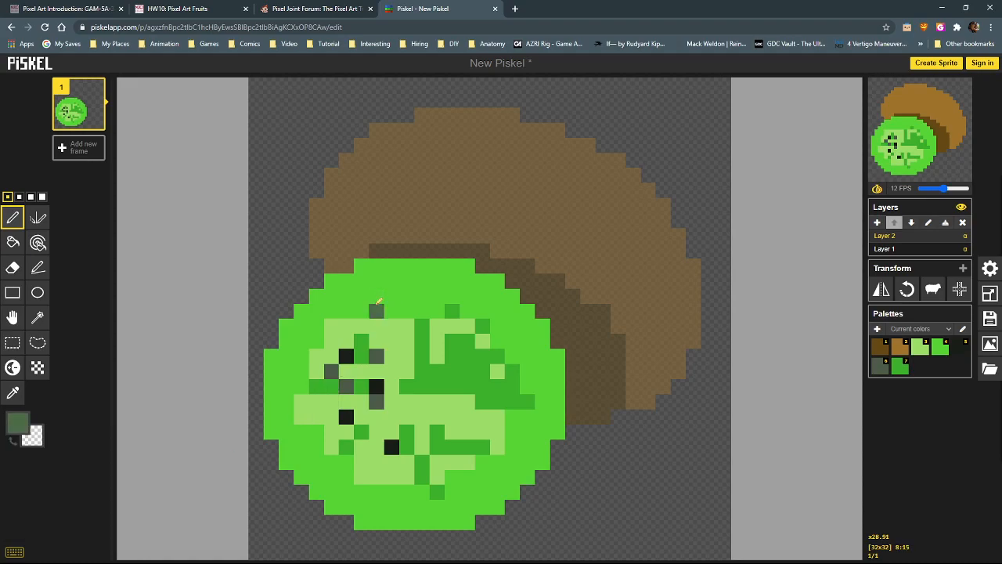
click(406, 341)
click(377, 386)
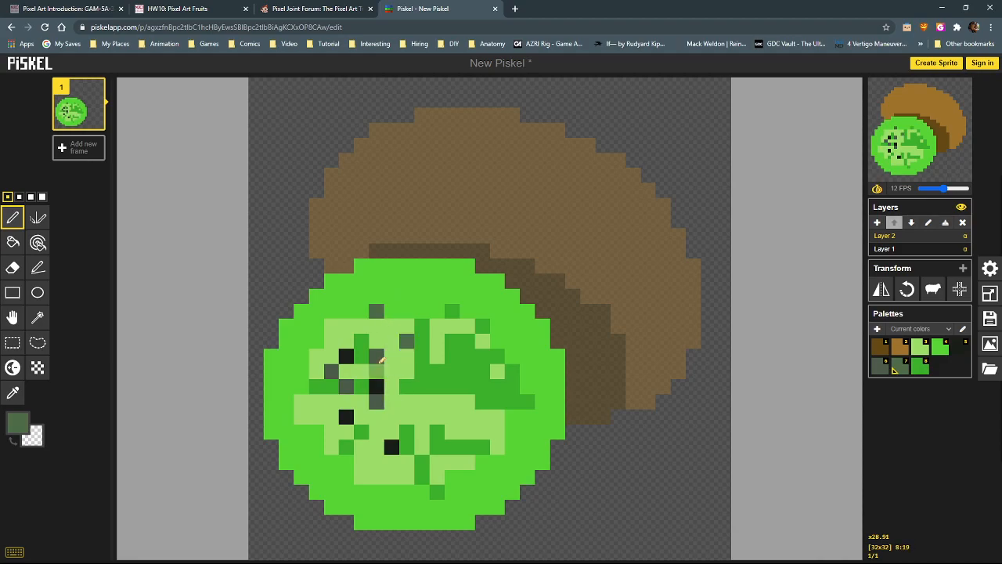
key(ctrl+z)
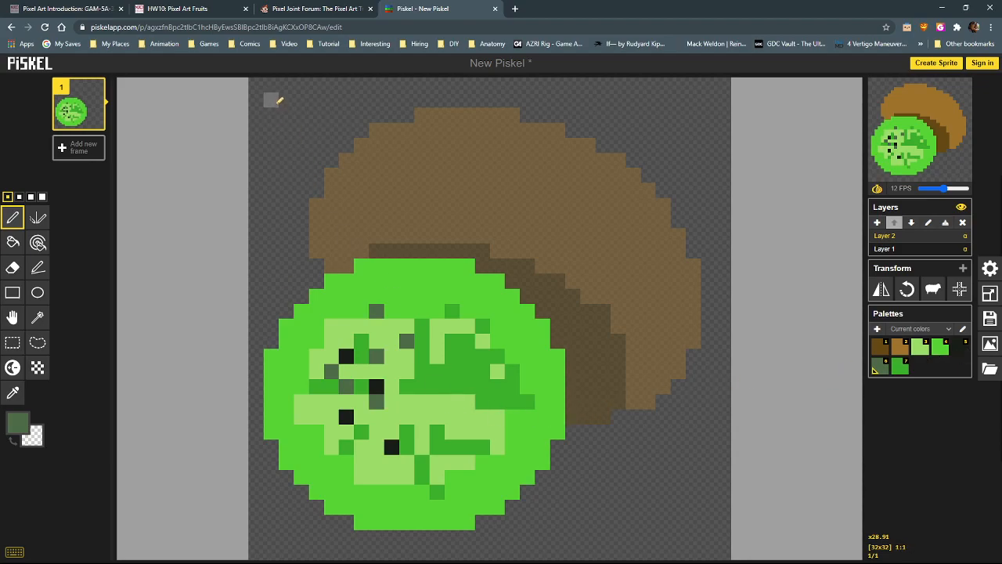
Paint a row of two-pixel-tall swatches below the whole kiwi in the grey-green, near-black, bright green, darker green and pale green
drag(707, 507, 706, 498)
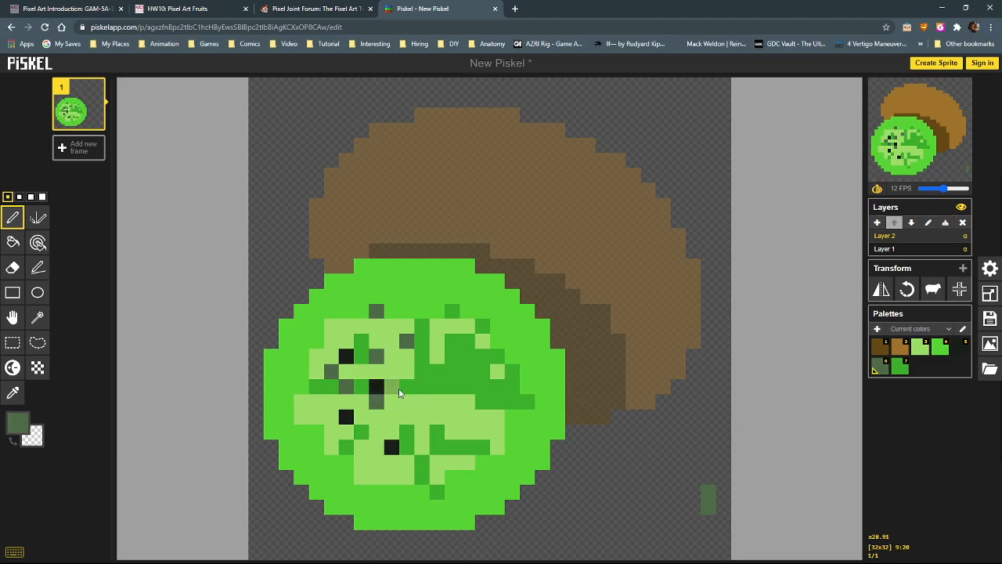
alt+click(393, 451)
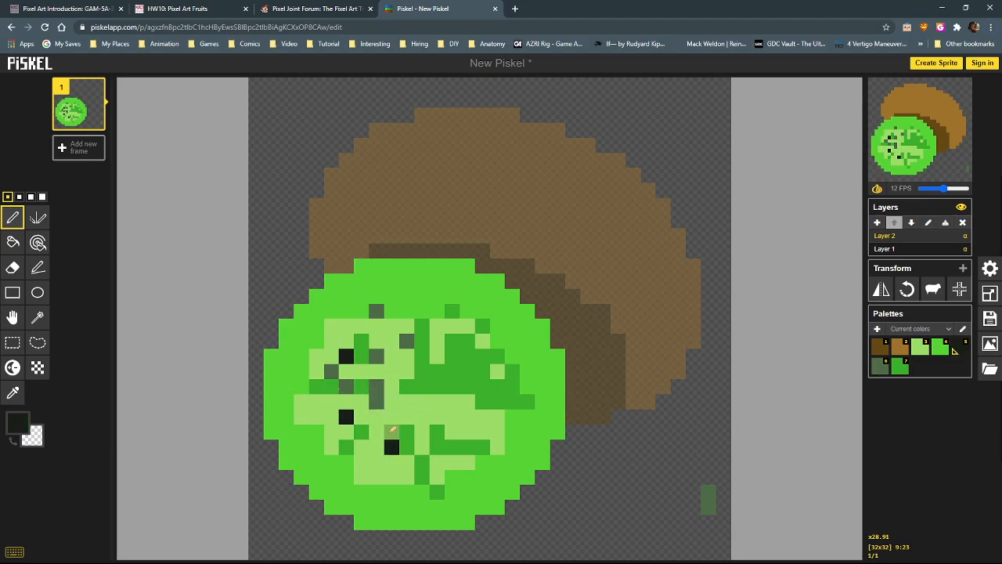
mouse_move(693, 490)
mouse_down()
mouse_move(694, 507)
mouse_move(664, 495)
mouse_move(663, 506)
mouse_up()
alt+click(480, 469)
alt+click(459, 447)
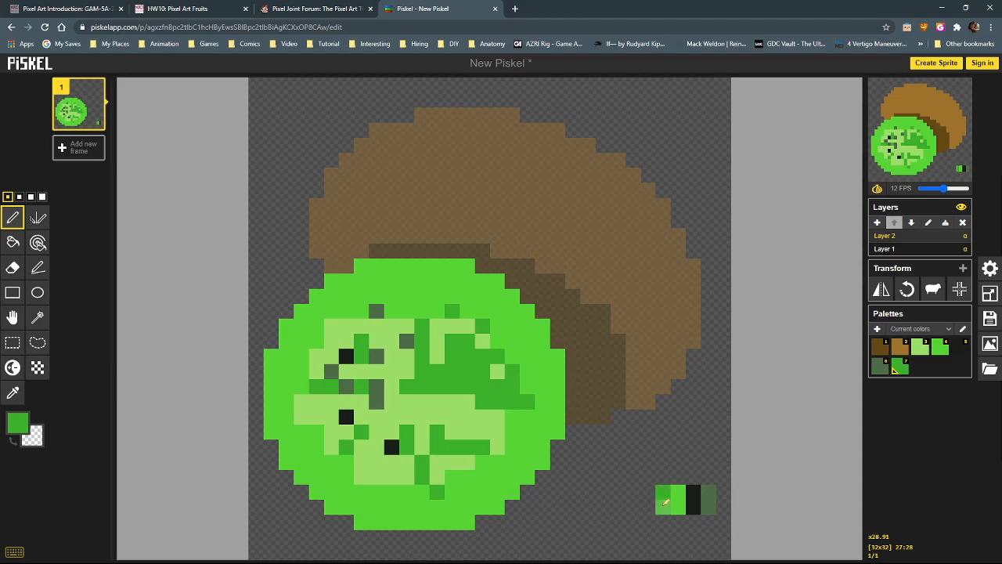
alt+click(438, 461)
drag(649, 491, 648, 506)
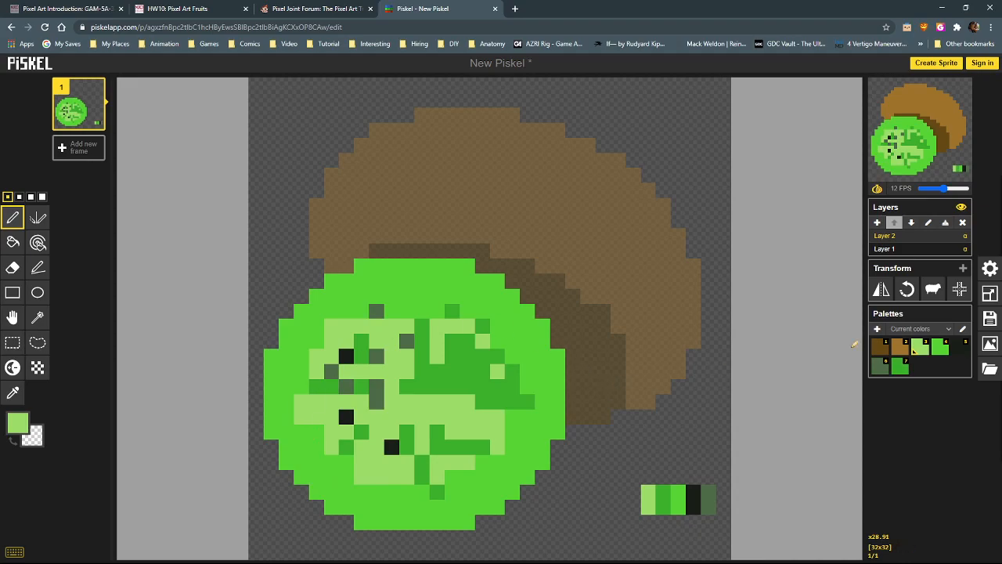
Sample the light and dark browns on Layer 1 and paint a swatch of each above the green swatch row
click(935, 249)
alt+click(633, 290)
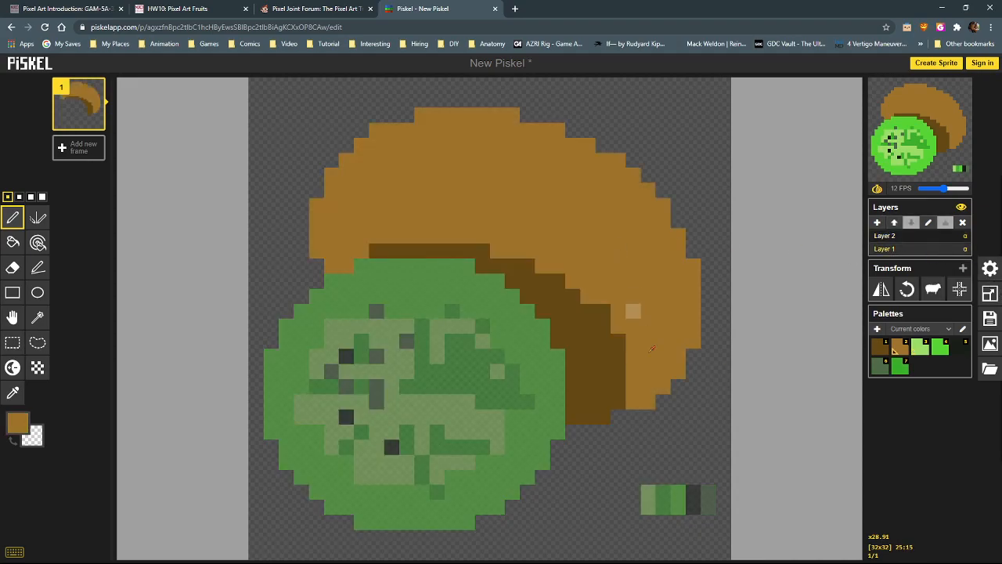
alt+click(589, 369)
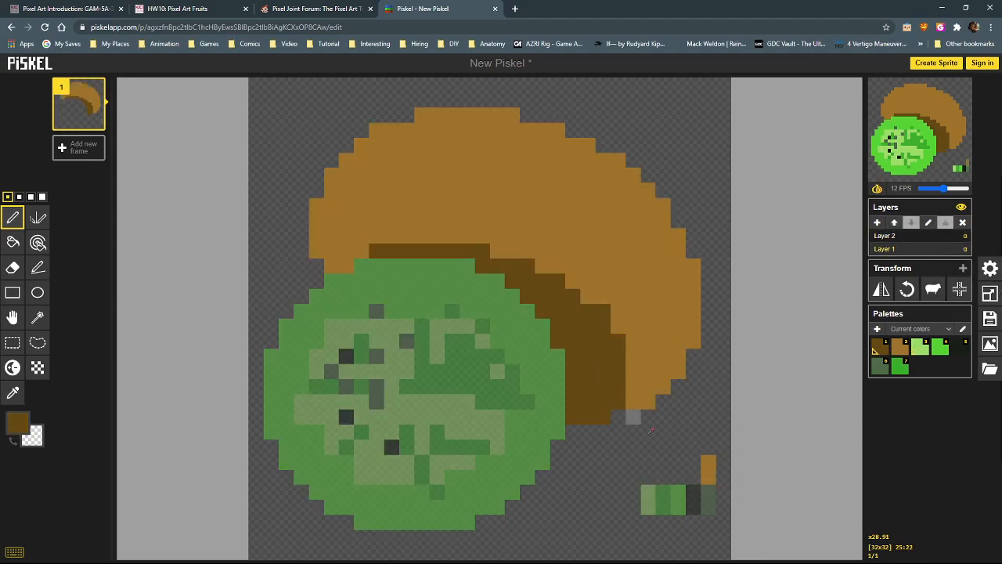
click(693, 469)
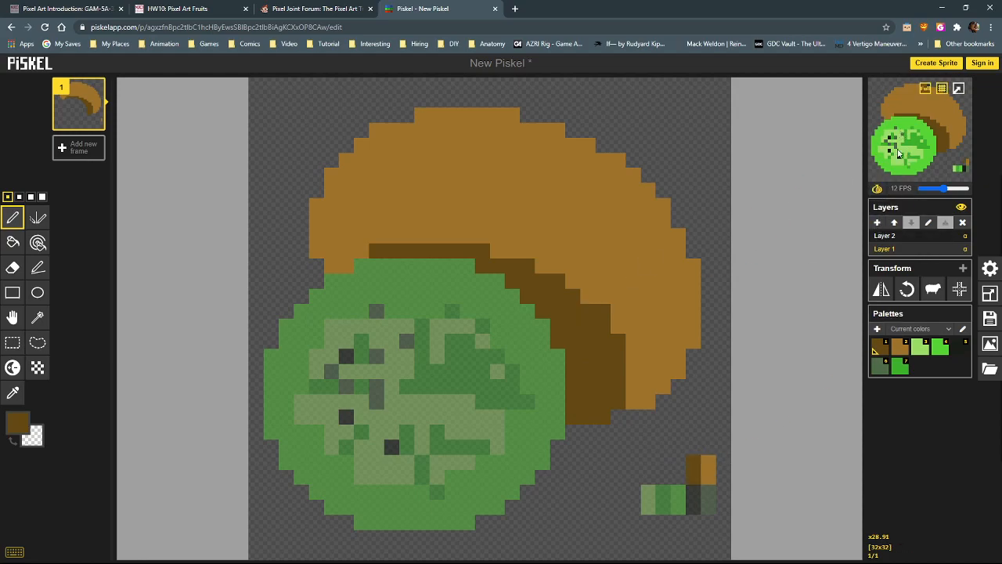
Return to Layer 2, mix a pale cream colour, and paint a 4x4-pixel core in the middle of the cut half
click(896, 235)
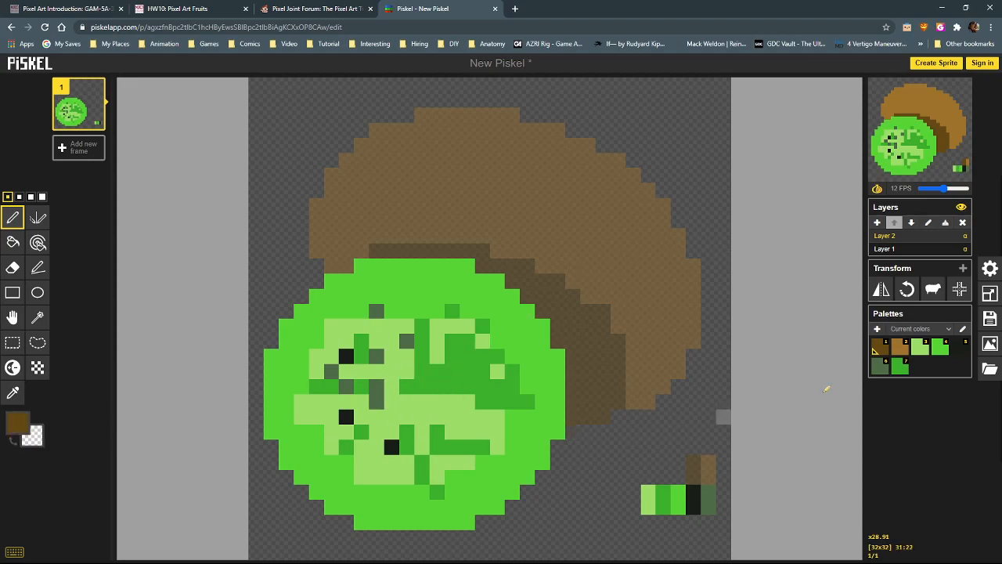
click(921, 349)
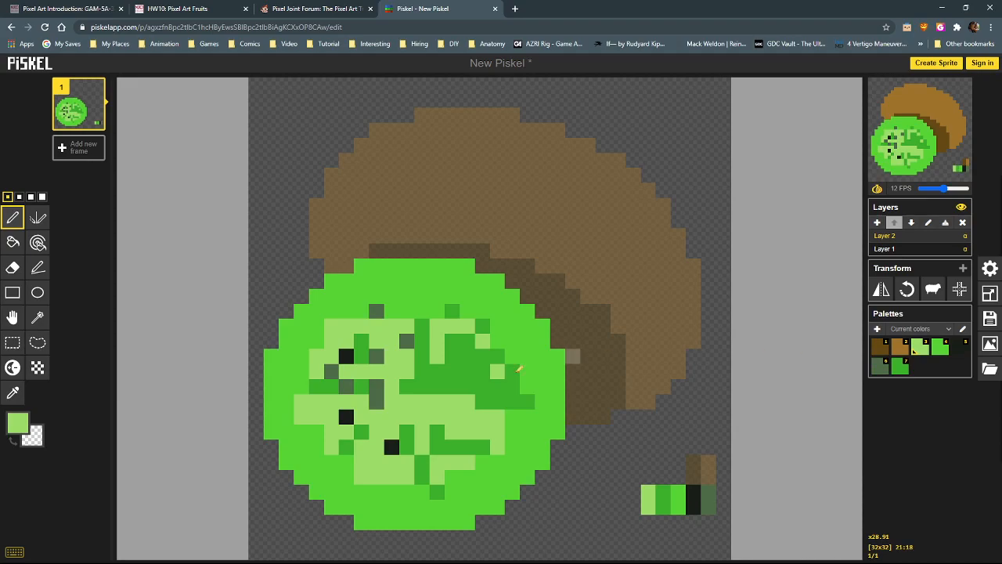
click(17, 423)
click(65, 452)
drag(65, 452, 63, 452)
drag(133, 461, 133, 455)
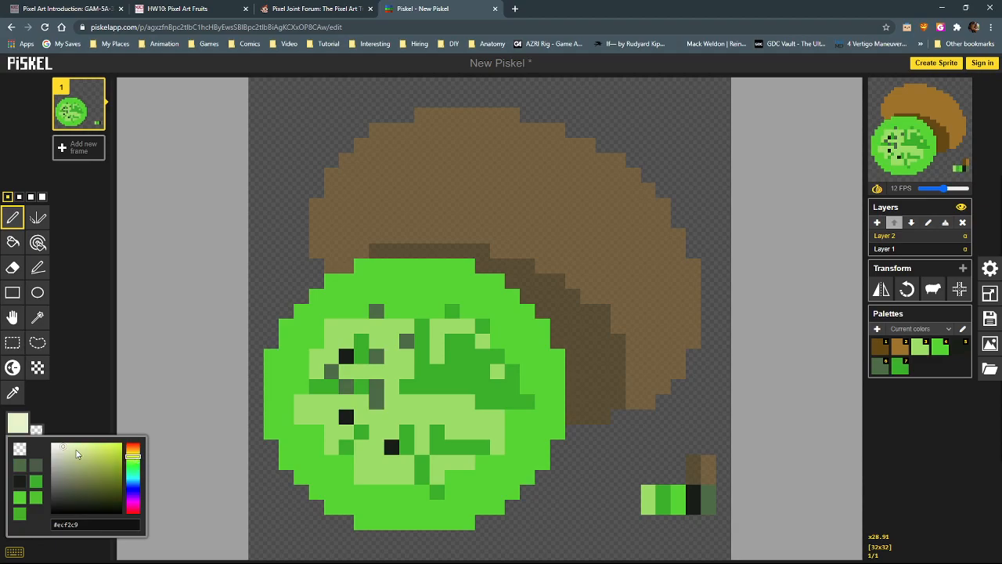
drag(61, 447, 66, 452)
mouse_move(407, 387)
mouse_down()
mouse_move(423, 403)
mouse_move(391, 386)
mouse_move(422, 370)
mouse_move(403, 400)
mouse_move(437, 392)
mouse_move(437, 416)
mouse_up()
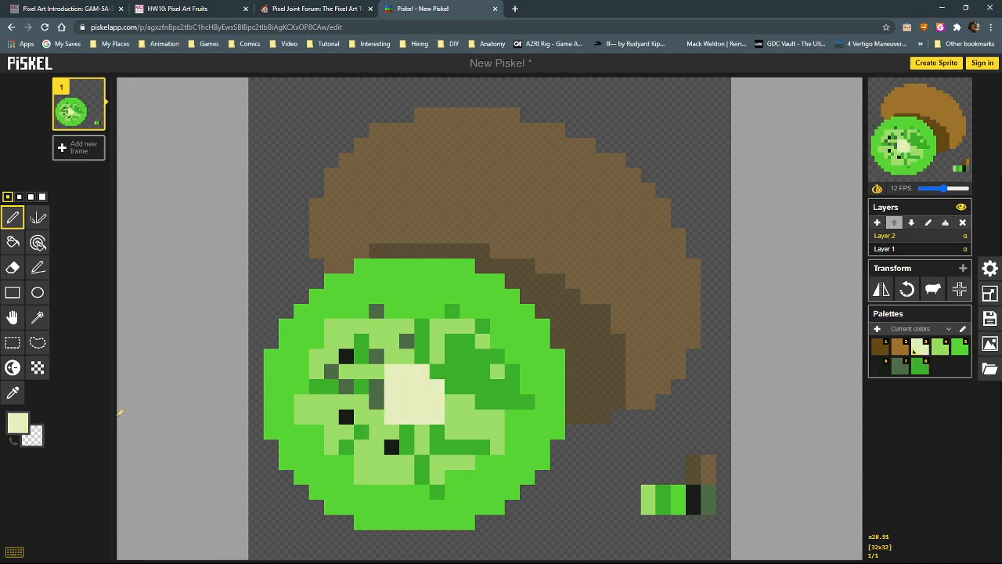
Set the primary colour to the yellow-green #d5e57c and paint it along the cream core's upper edge and upper-right corner
click(17, 423)
drag(81, 451, 83, 454)
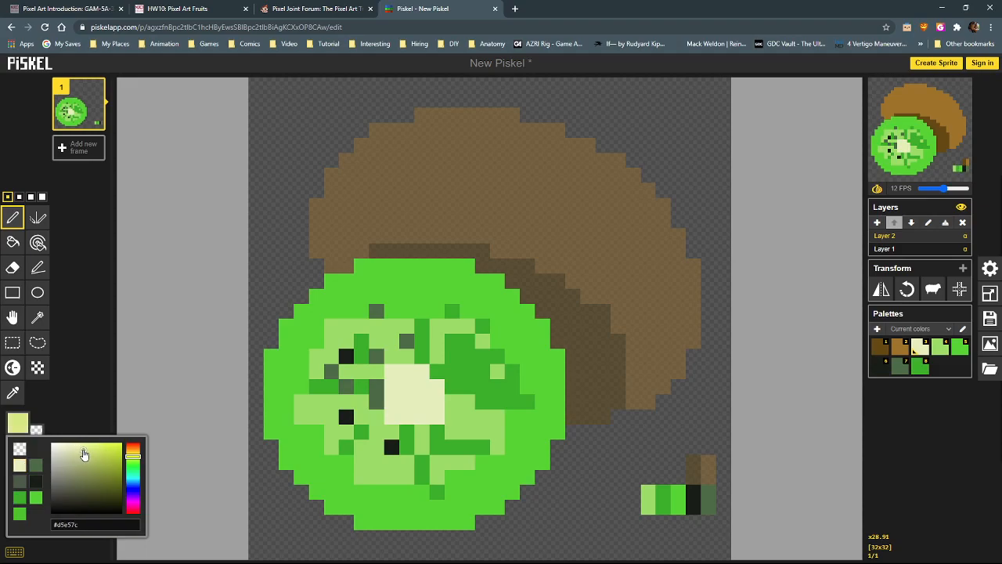
drag(421, 357, 395, 358)
click(436, 371)
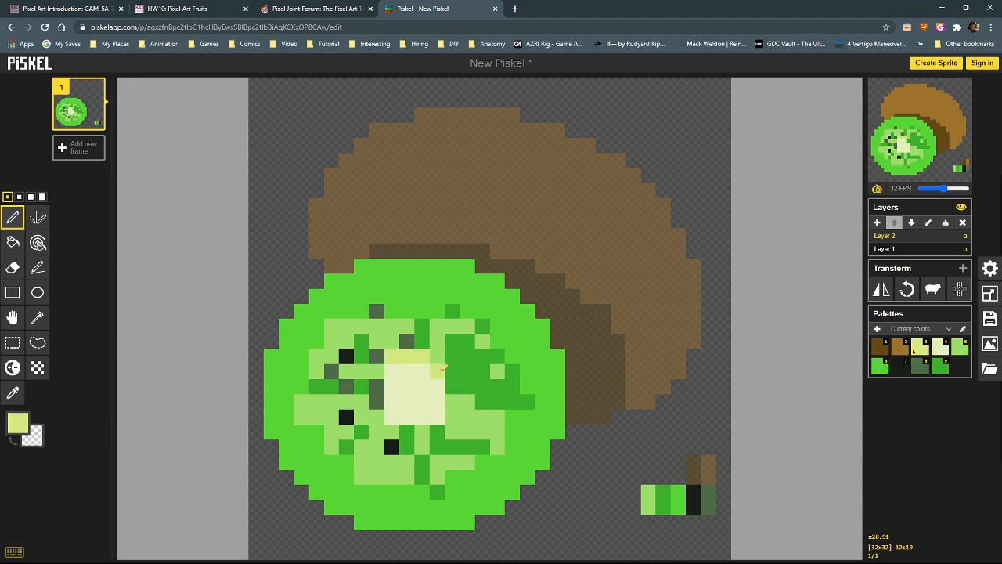
Add yellow-green and cream swatches to the start of the swatch row, and look at the kiwi reference photo
drag(634, 492, 619, 507)
alt+click(416, 407)
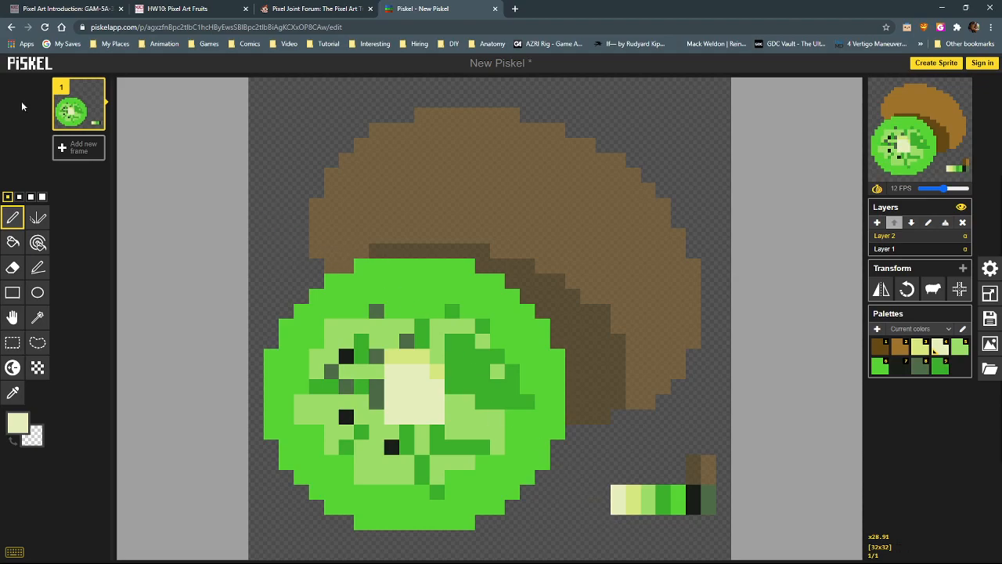
key(alt+Tab)
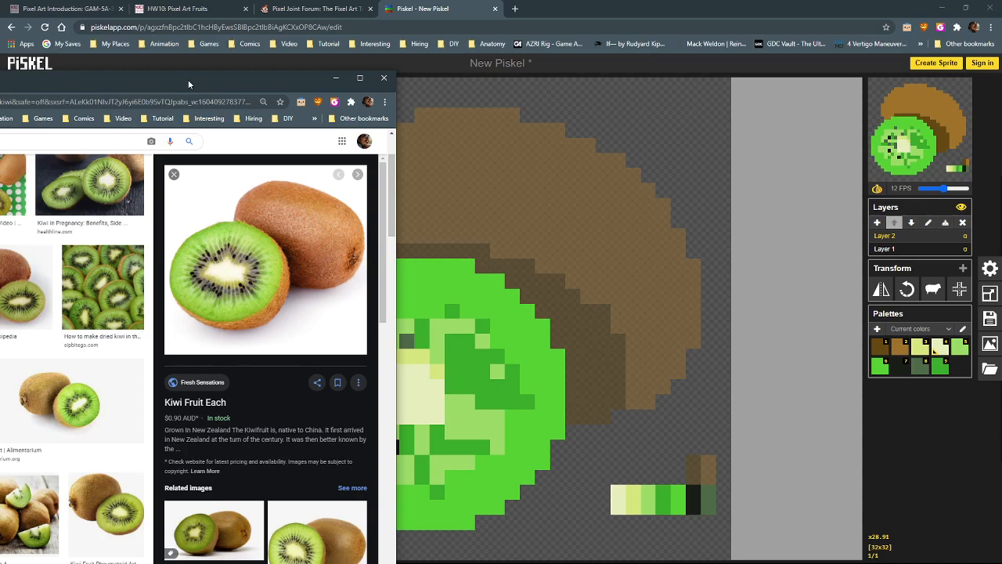
key(alt+Tab)
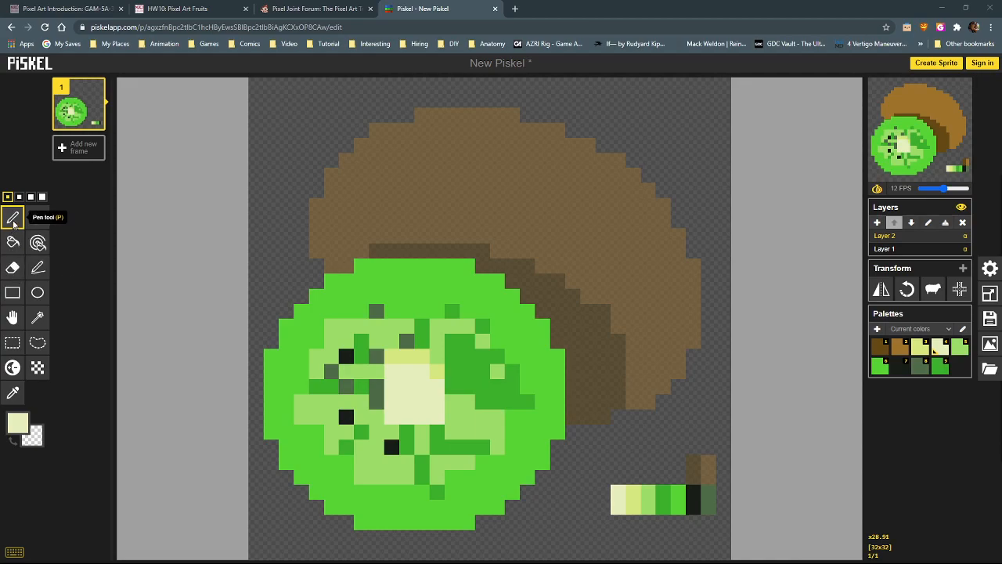
Repaint the whole cut half in the darker green, covering the old core, seeds and flesh detail with a larger pen and filling the rim
click(30, 197)
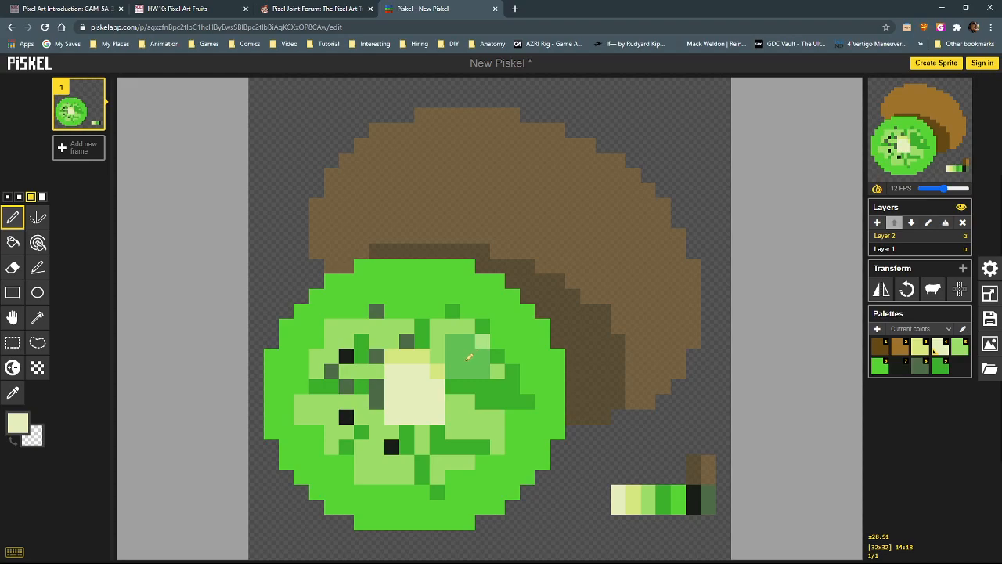
key(9)
mouse_move(483, 356)
mouse_down()
mouse_move(424, 307)
mouse_move(360, 319)
mouse_move(342, 349)
mouse_move(432, 359)
mouse_move(401, 329)
mouse_move(327, 356)
mouse_move(324, 398)
mouse_move(387, 440)
mouse_move(413, 399)
mouse_move(358, 432)
mouse_move(385, 455)
mouse_move(467, 460)
mouse_move(474, 409)
mouse_move(456, 409)
mouse_move(432, 477)
mouse_up()
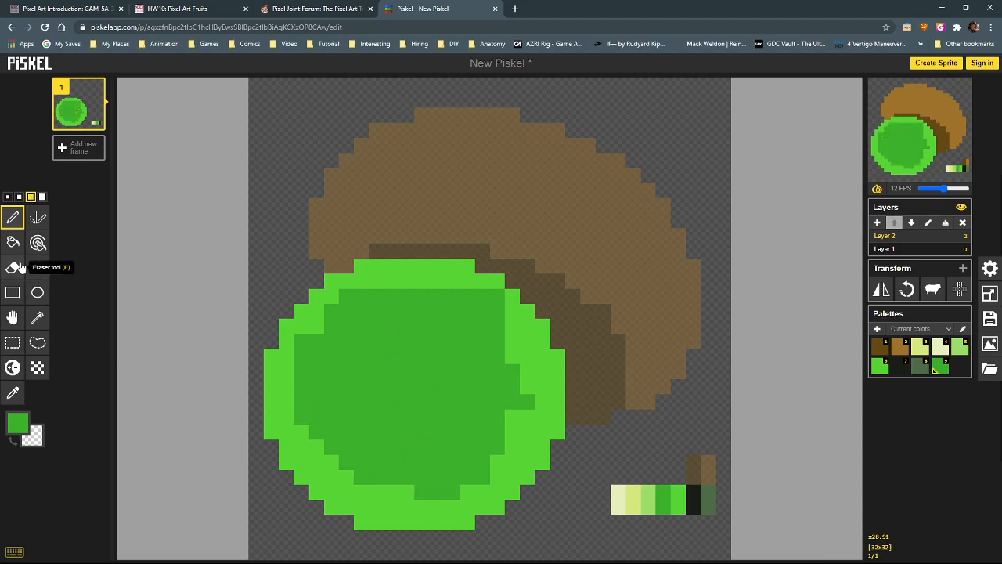
click(12, 242)
click(282, 384)
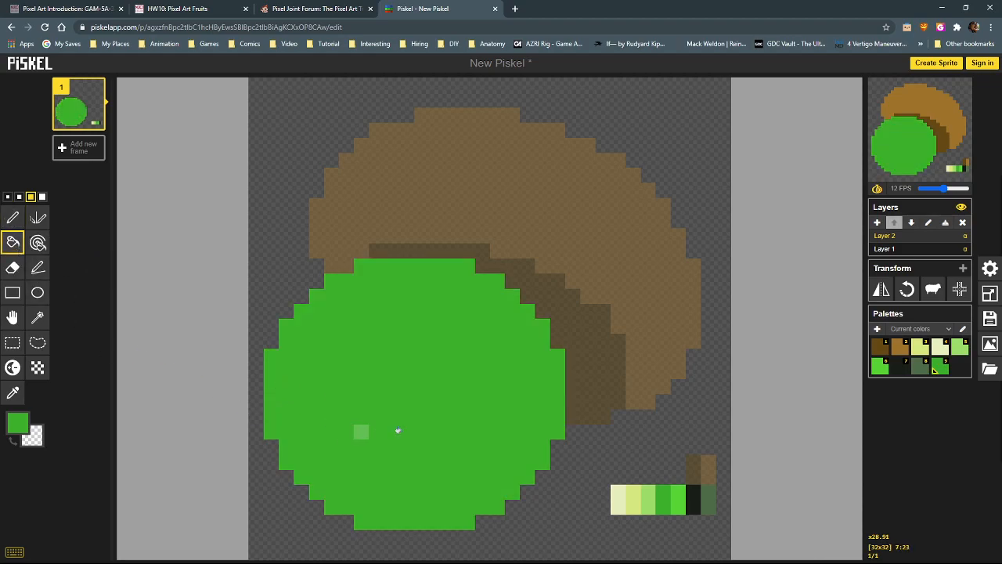
Return to the one-pixel pen and examine the cut half in the kiwi reference photo
click(8, 198)
click(13, 218)
key(alt+Tab)
drag(299, 34, 378, 39)
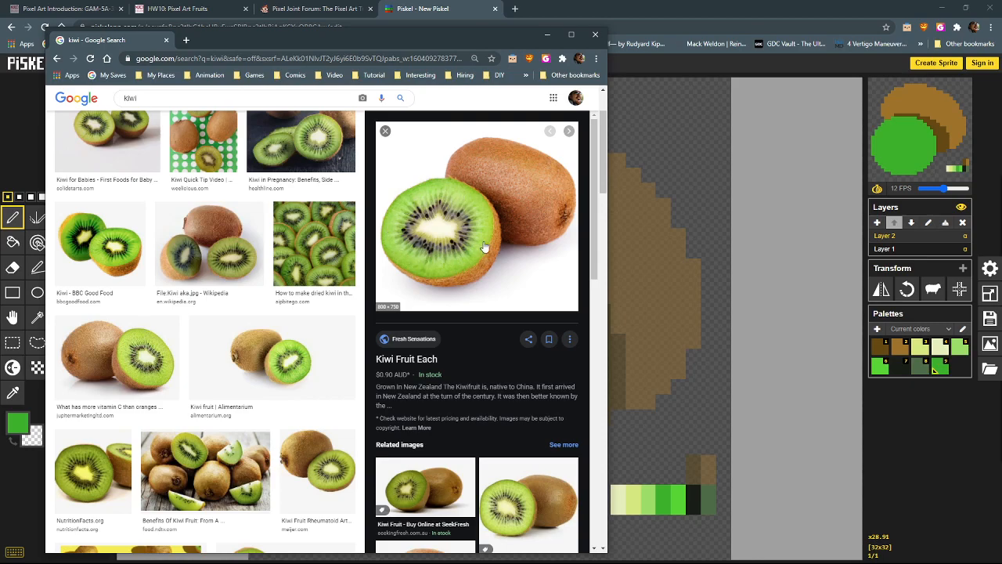
click(546, 34)
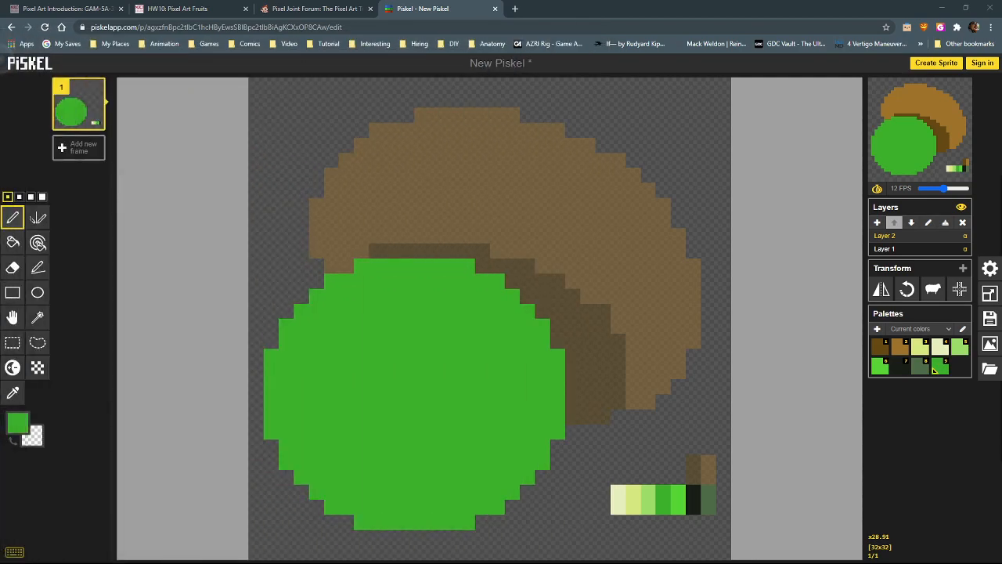
Sample the pale cream swatch and paint a core 8 pixels wide and 6 high with clipped corners in the middle of the cut half
alt+click(618, 501)
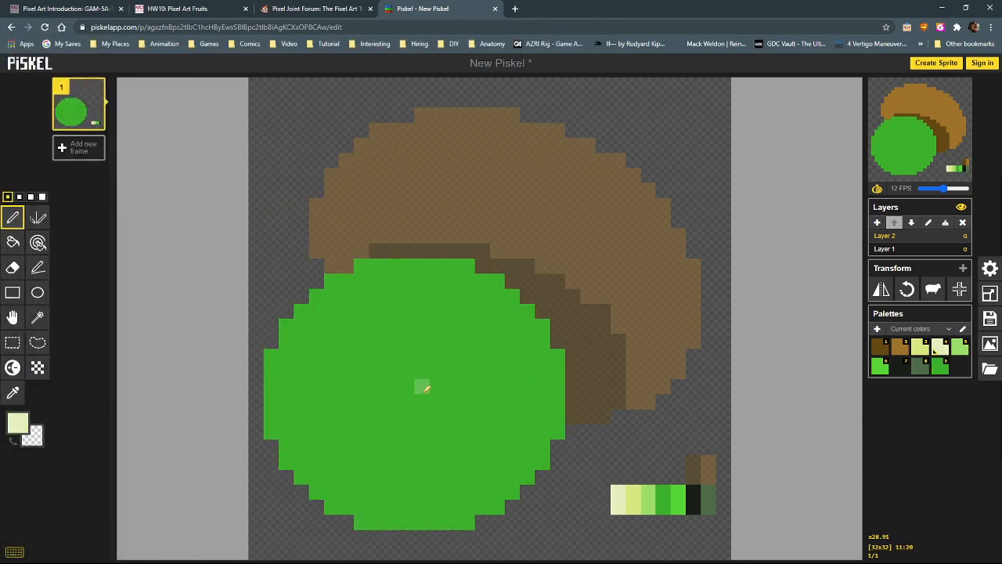
mouse_move(423, 388)
mouse_down()
mouse_move(394, 394)
mouse_move(440, 405)
mouse_move(422, 386)
mouse_up()
click(405, 413)
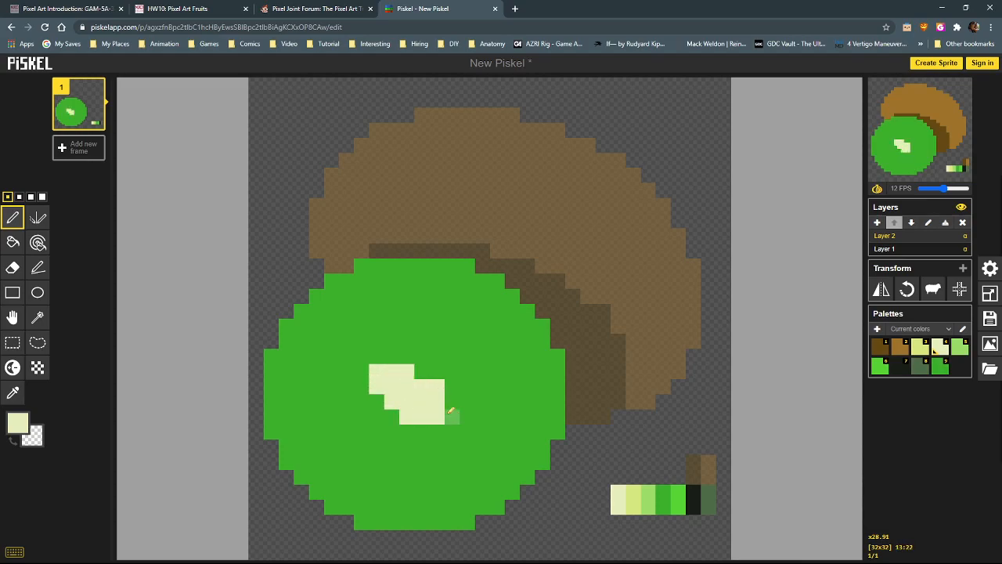
click(452, 401)
click(437, 432)
click(421, 372)
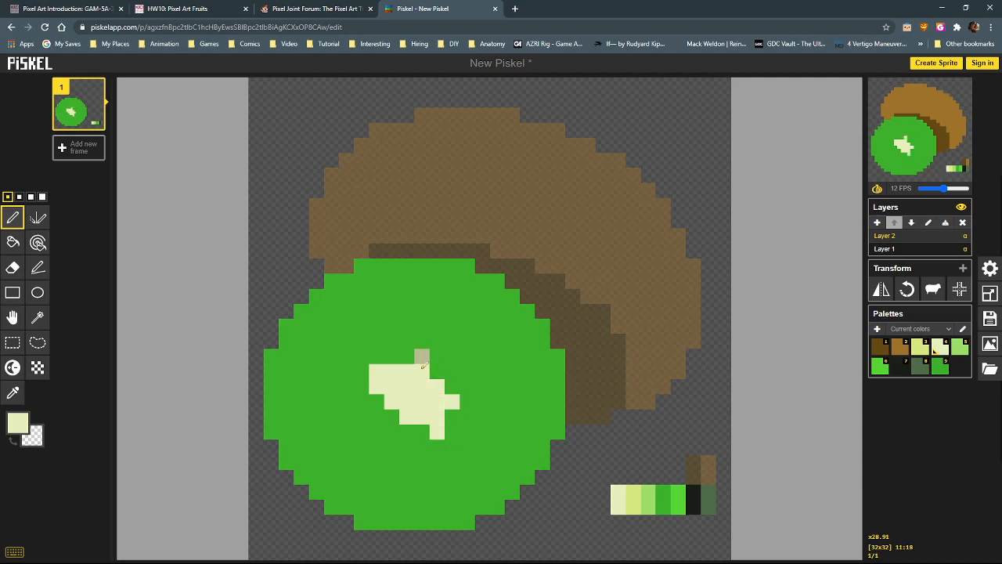
click(391, 356)
click(421, 356)
drag(376, 401, 392, 416)
click(452, 385)
mouse_move(446, 389)
mouse_down()
mouse_move(379, 408)
mouse_move(432, 419)
mouse_move(466, 382)
mouse_move(436, 357)
mouse_move(376, 385)
mouse_move(437, 428)
mouse_up()
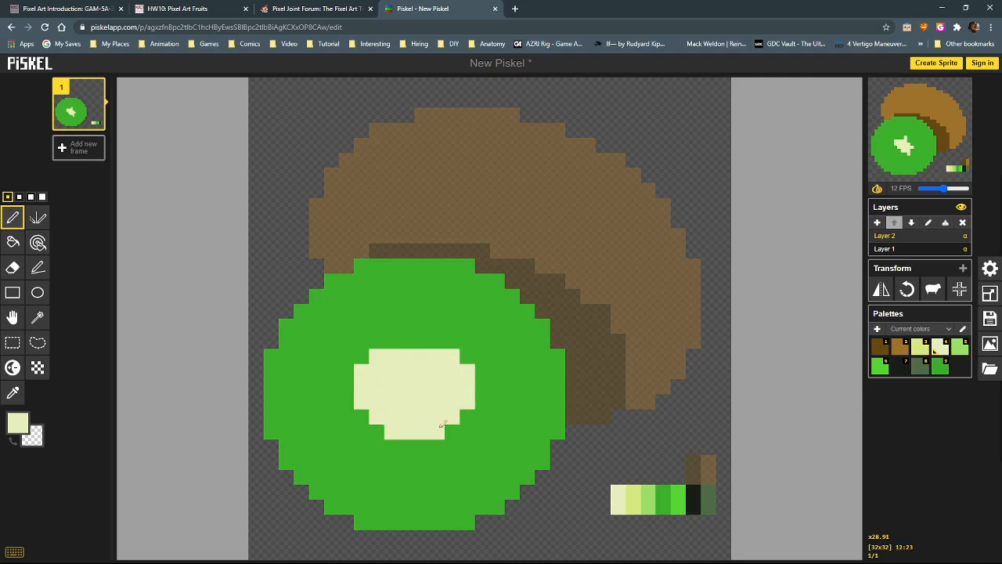
click(451, 431)
click(361, 416)
click(466, 415)
click(375, 431)
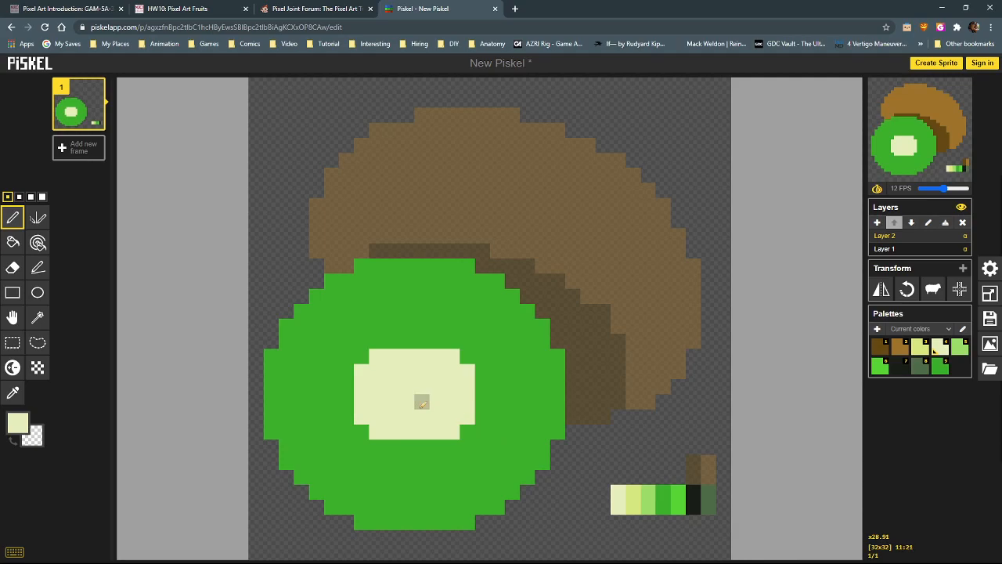
Pick up the kiwi's mid green and carve the edges of the cream core into a rough star shape
alt+right_click(497, 401)
drag(469, 416, 432, 434)
drag(376, 417, 361, 401)
mouse_move(377, 356)
mouse_down()
mouse_move(407, 353)
mouse_move(380, 358)
mouse_move(377, 370)
mouse_up()
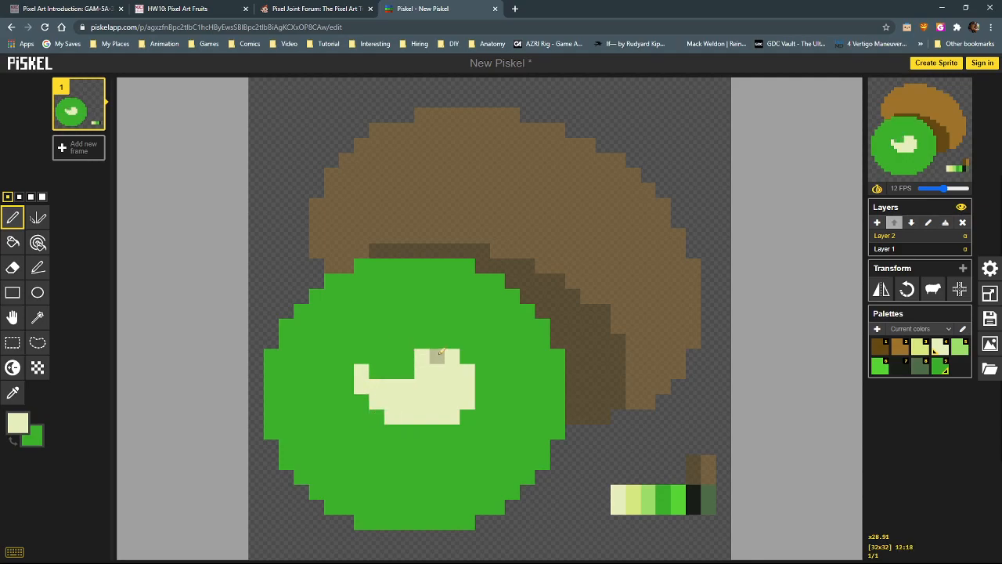
drag(441, 355, 468, 369)
click(406, 370)
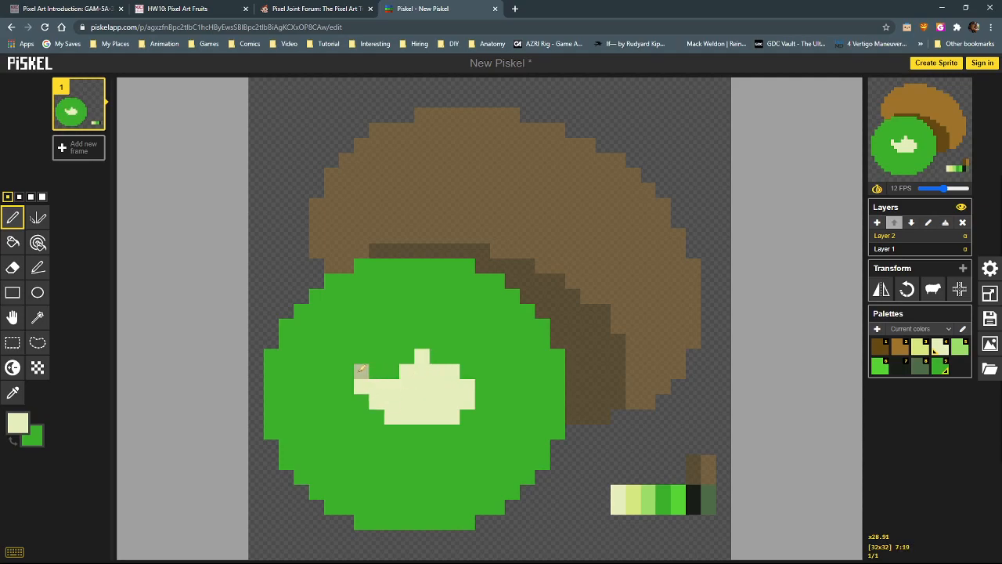
Refine the core's star outline with cream and mid green pixels, forming separate points at the lower left, lower right and upper right
drag(362, 370, 391, 371)
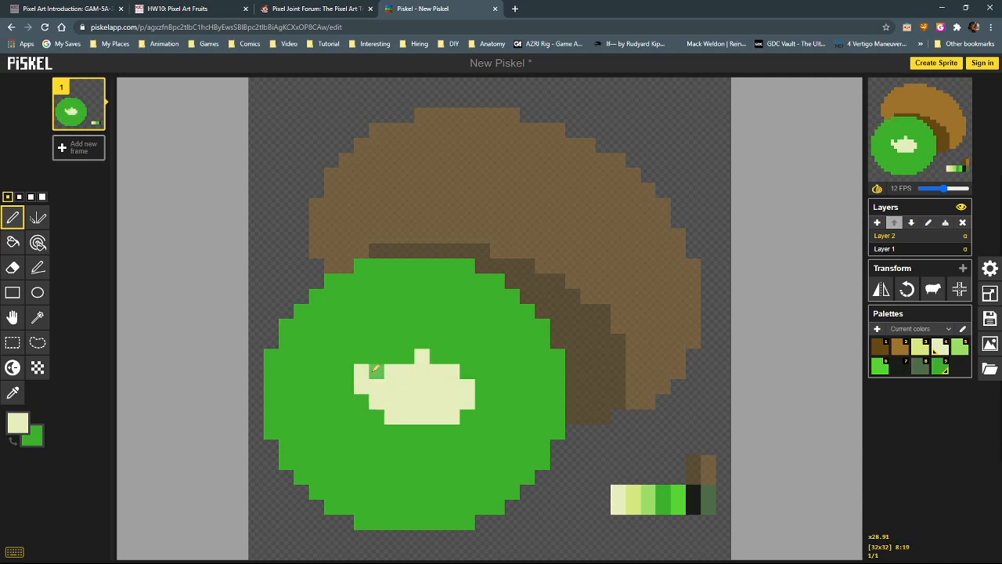
right_click(377, 371)
right_click(391, 371)
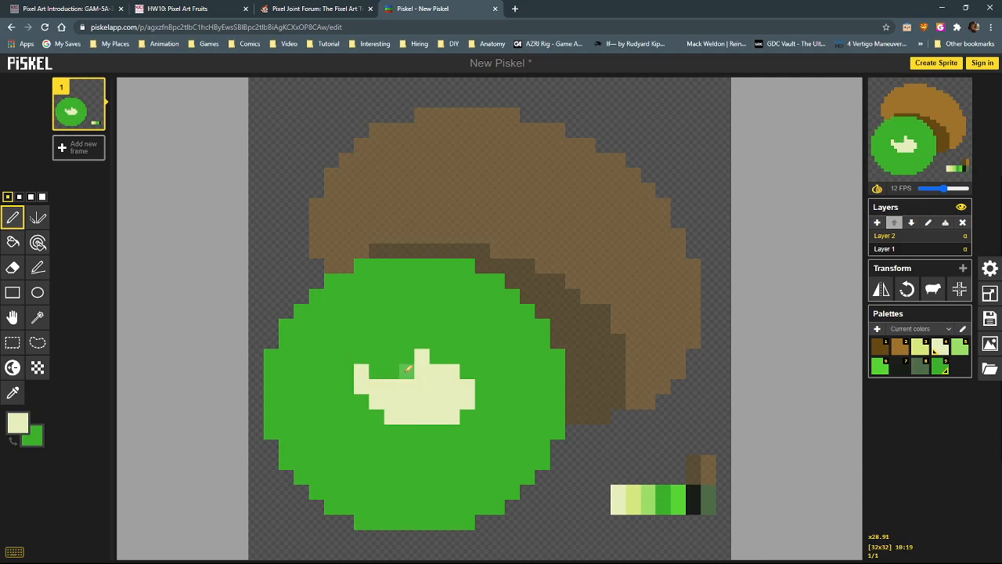
click(377, 401)
click(411, 430)
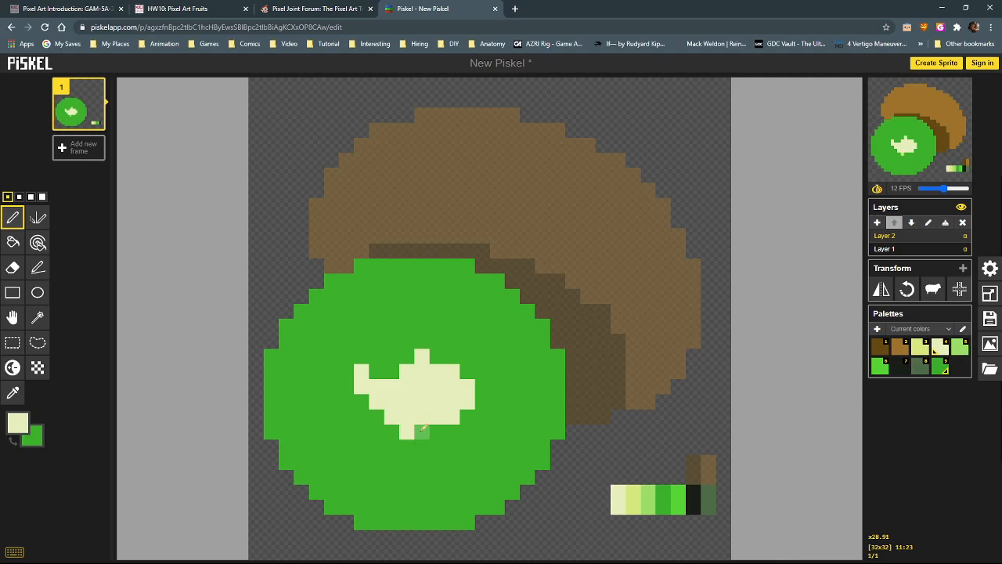
right_click(467, 401)
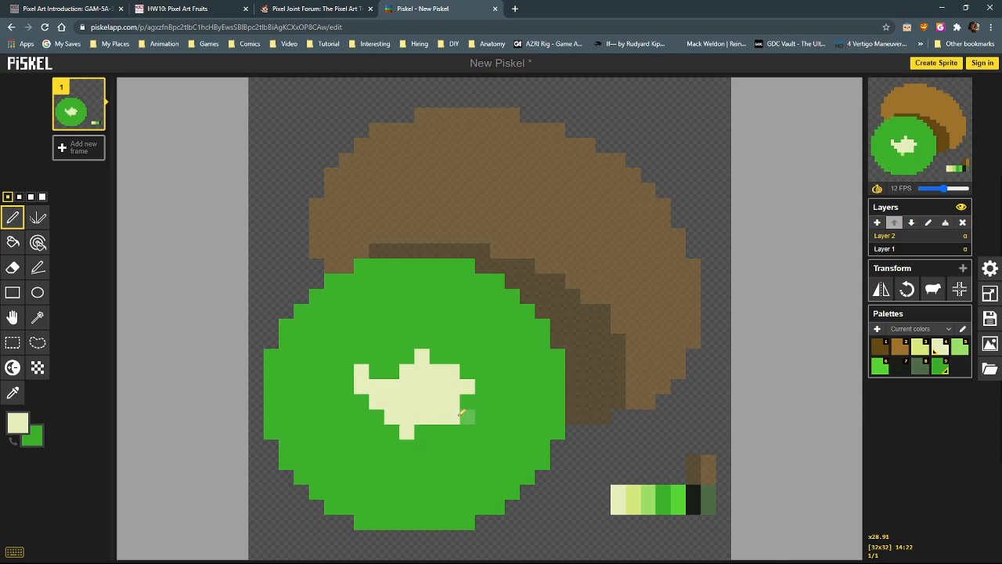
click(467, 430)
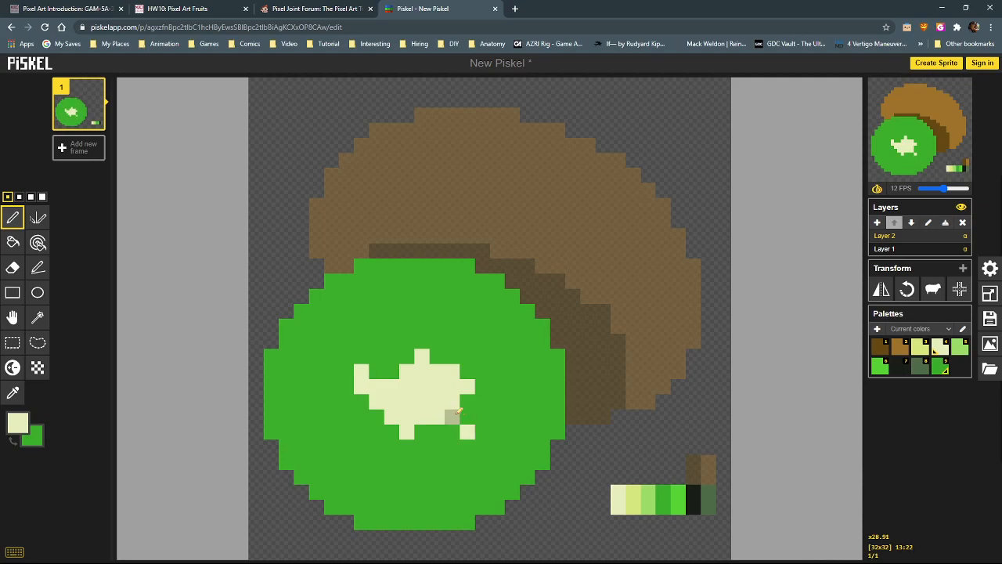
click(466, 372)
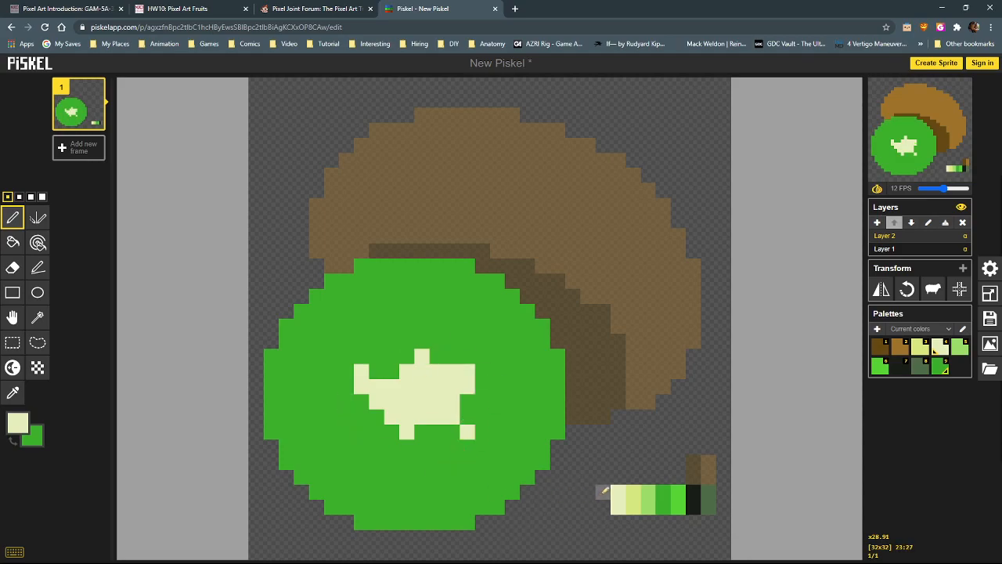
Add yellow-green accent pixels between the star's points and around its upper tip
alt+click(633, 493)
click(391, 371)
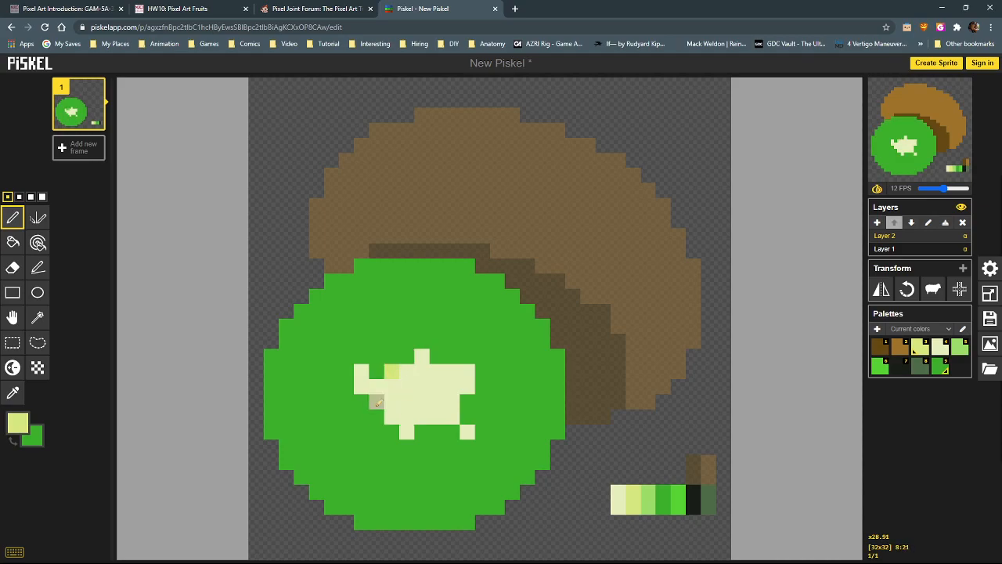
click(376, 400)
click(391, 416)
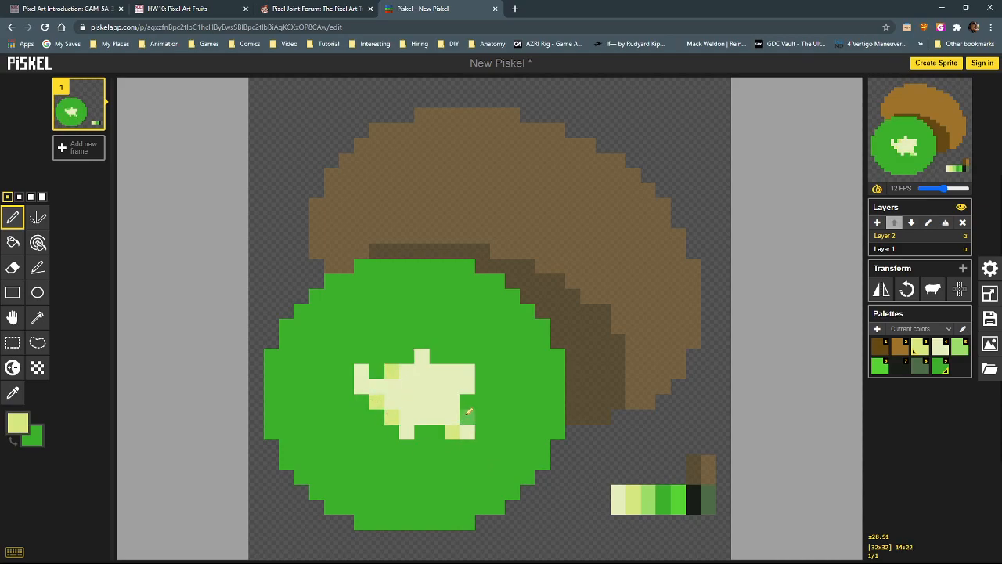
click(467, 386)
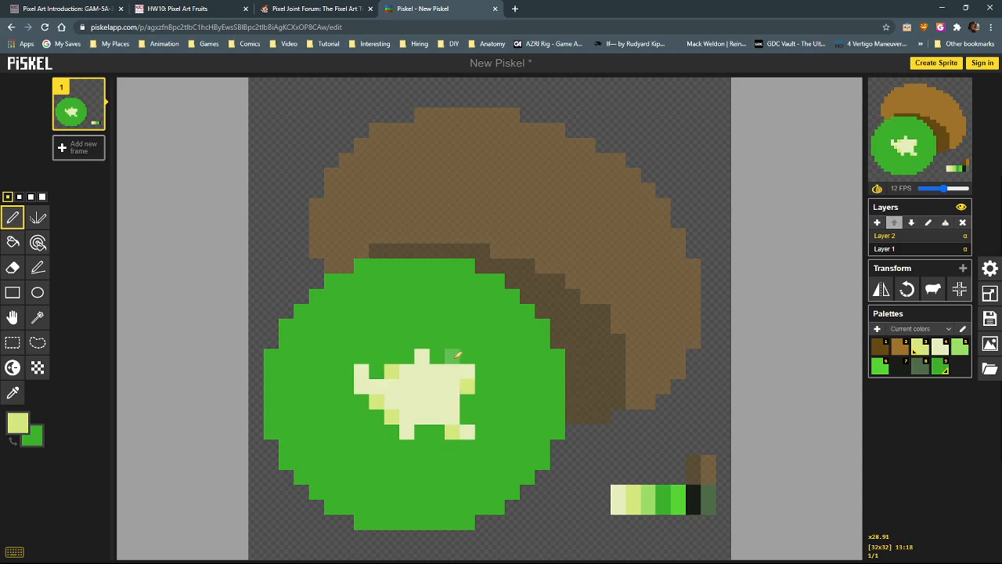
click(436, 371)
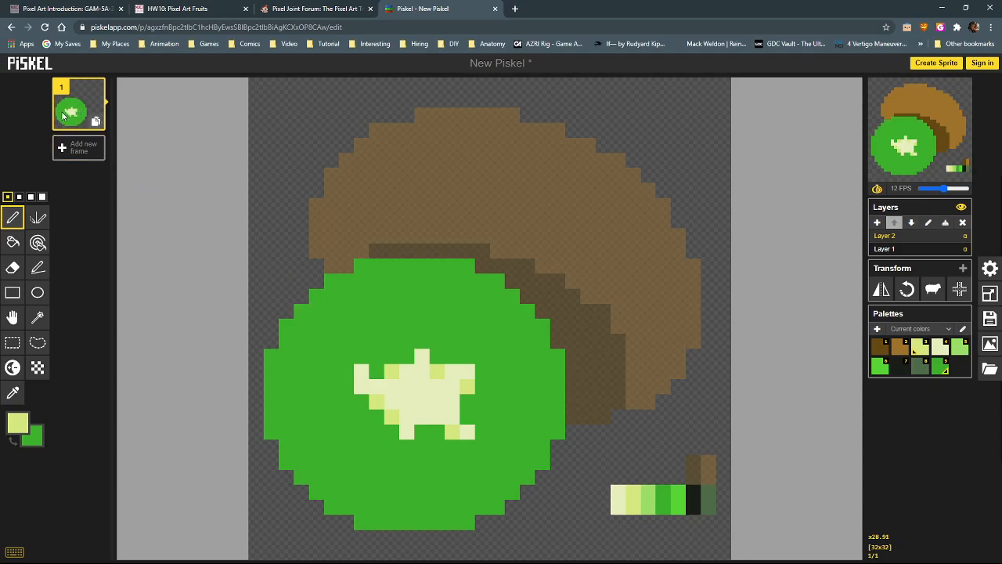
click(437, 357)
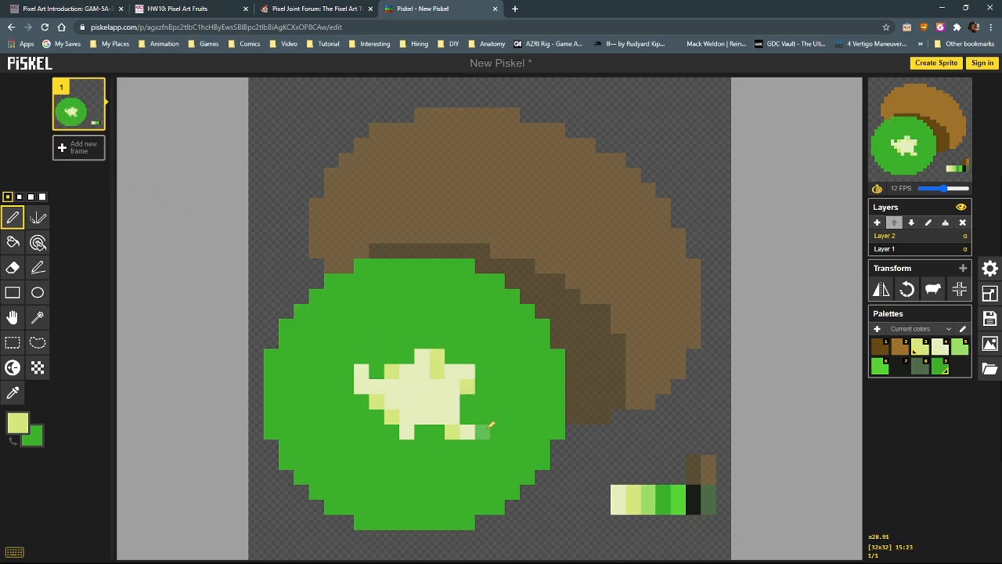
click(422, 341)
click(407, 356)
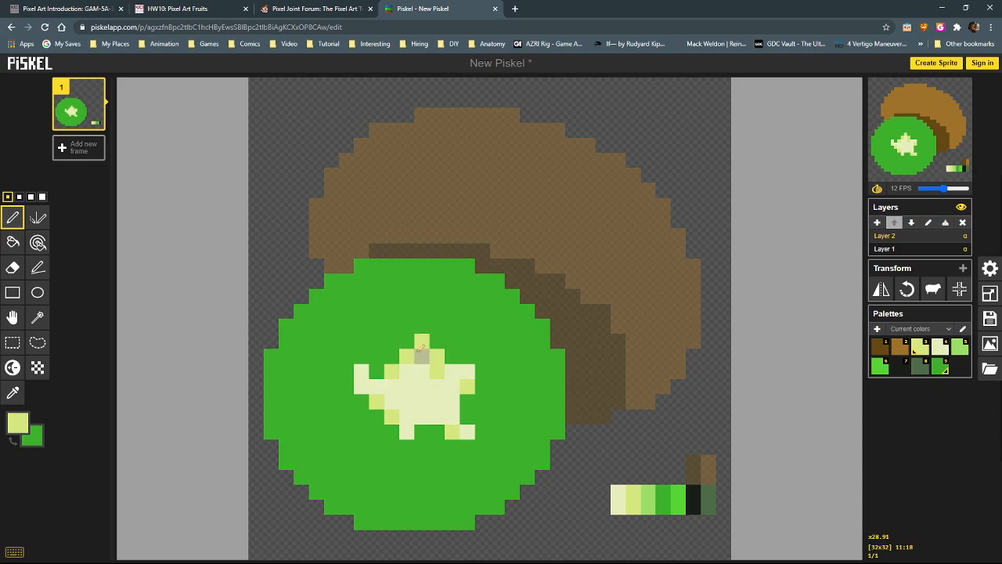
Place light green pixels on both sides of the star's upper tip and erase the yellow-green pixel above it with mid green
alt+click(652, 495)
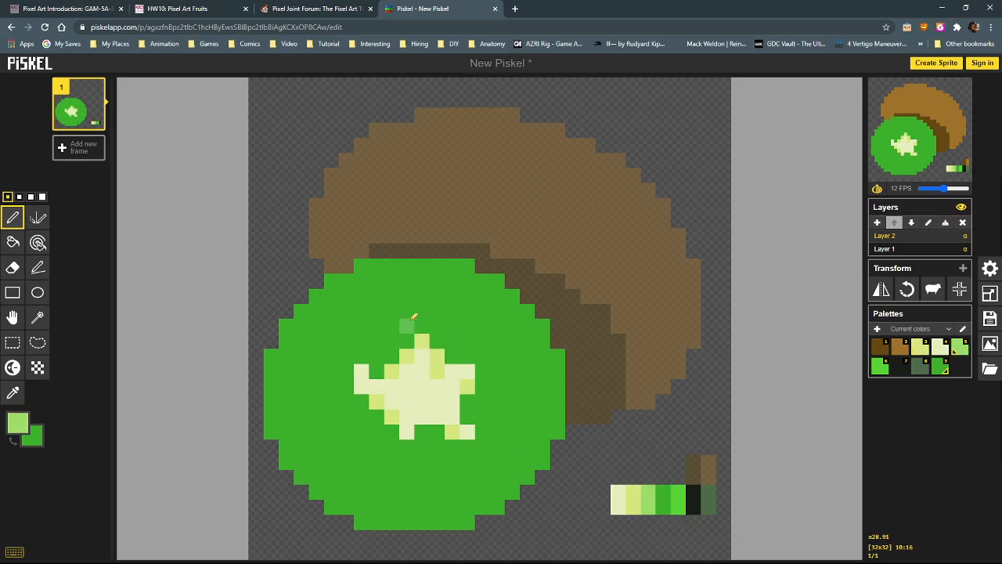
click(437, 356)
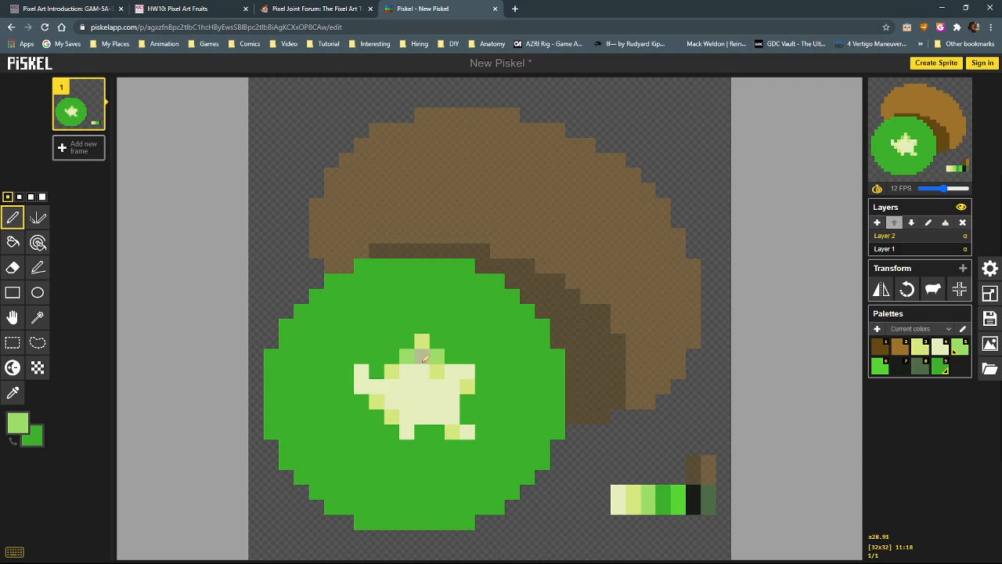
alt+click(423, 363)
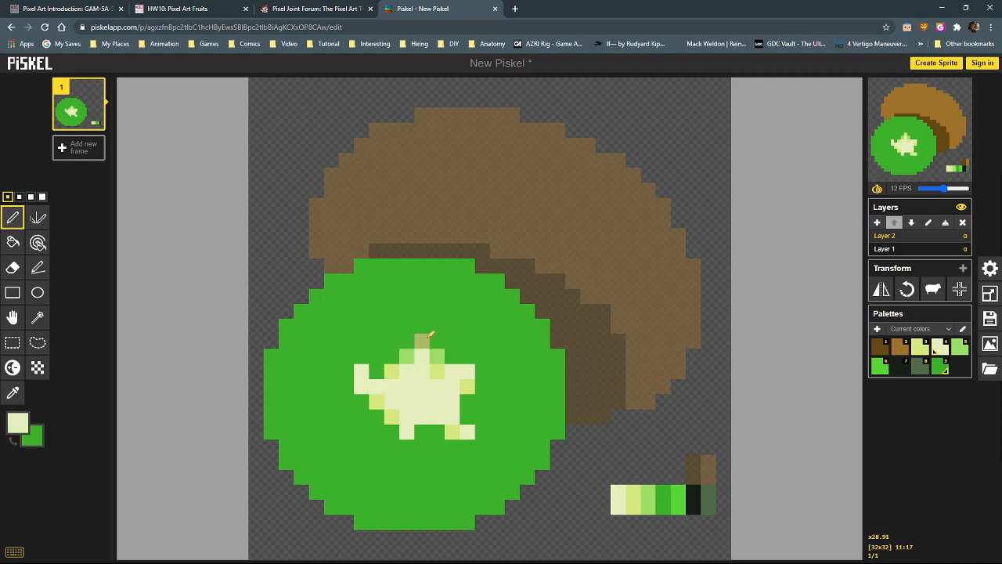
right_click(429, 341)
alt+click(437, 356)
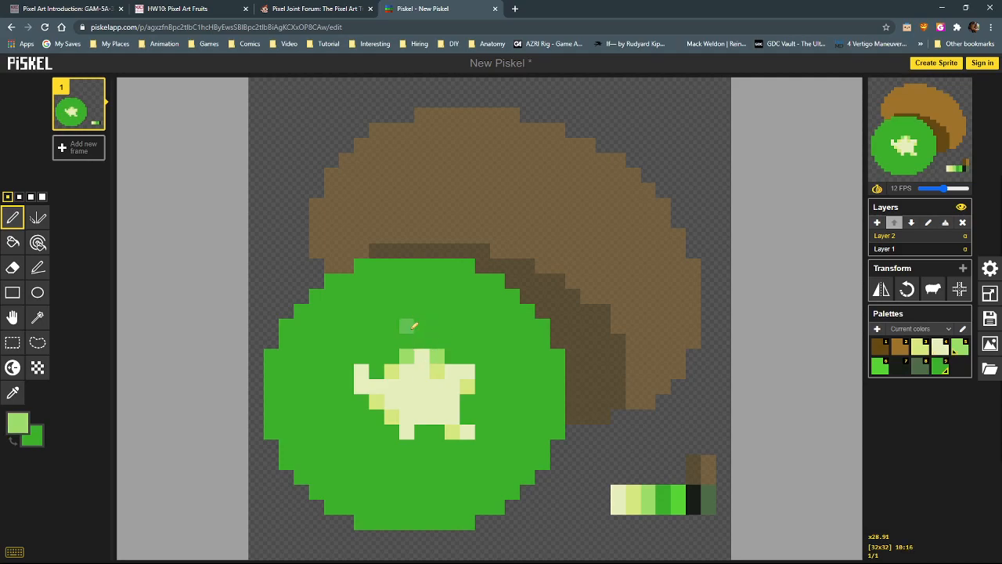
Recolour the star's remaining yellow-green edge pixels light green and clear the pixel right of its upper tip to mid green
click(391, 371)
right_click(361, 401)
click(377, 401)
click(392, 415)
click(453, 432)
click(468, 387)
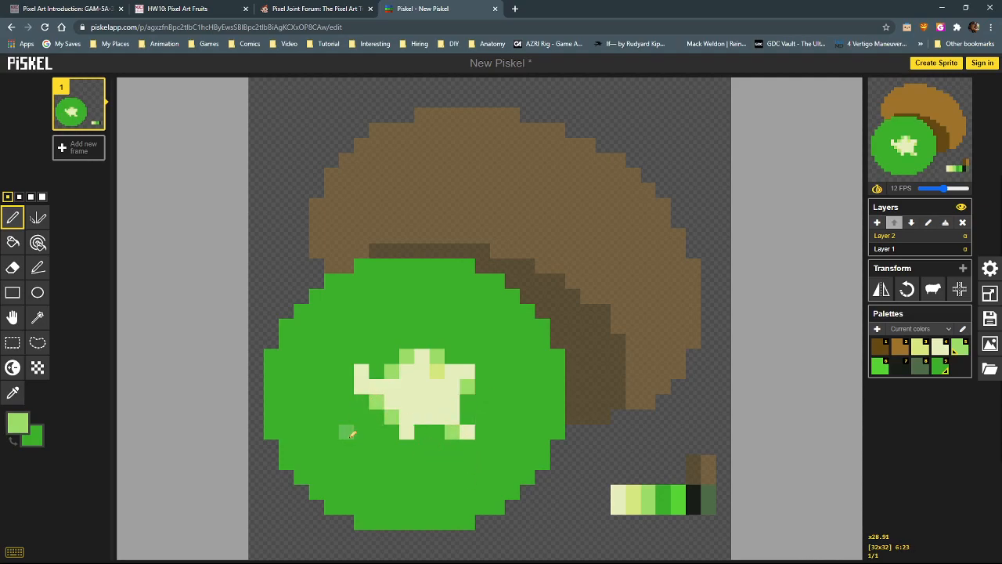
click(436, 371)
right_click(436, 356)
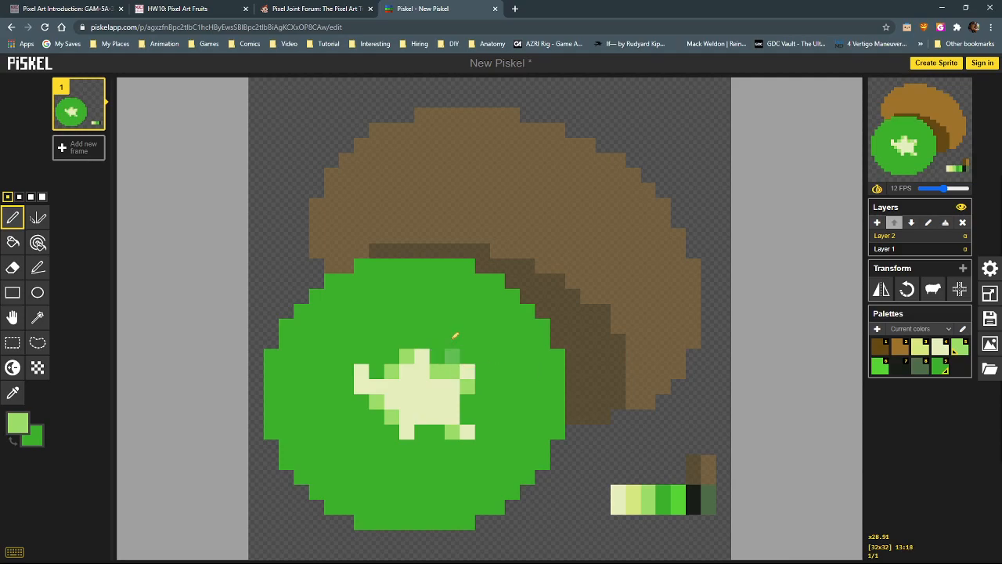
Keep the star's upper tip cream and add light green pixels along its upper-left edge and below its left point
click(422, 356)
alt+click(421, 371)
click(421, 356)
alt+click(467, 386)
click(361, 387)
click(378, 371)
click(391, 371)
right_click(406, 356)
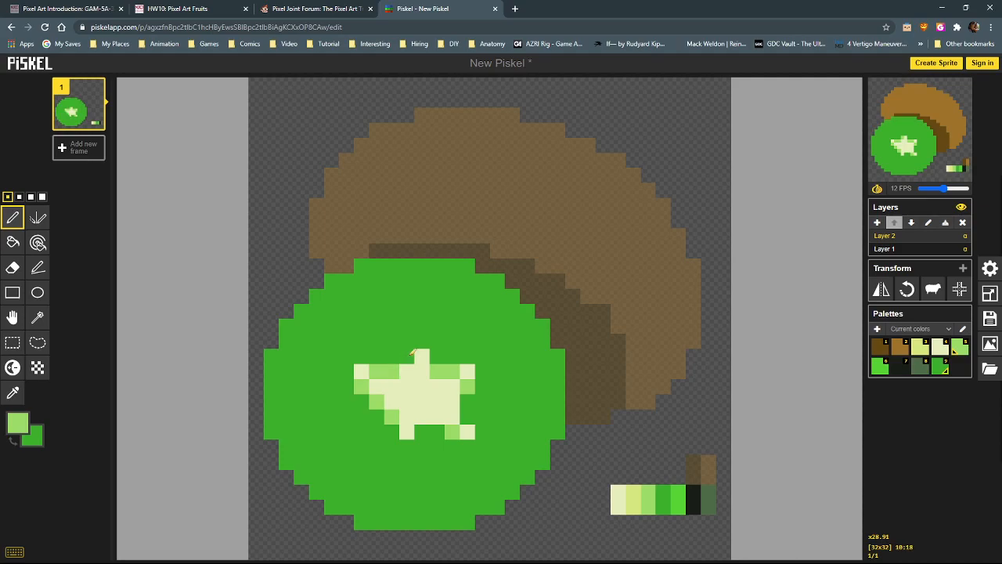
click(406, 357)
click(391, 371)
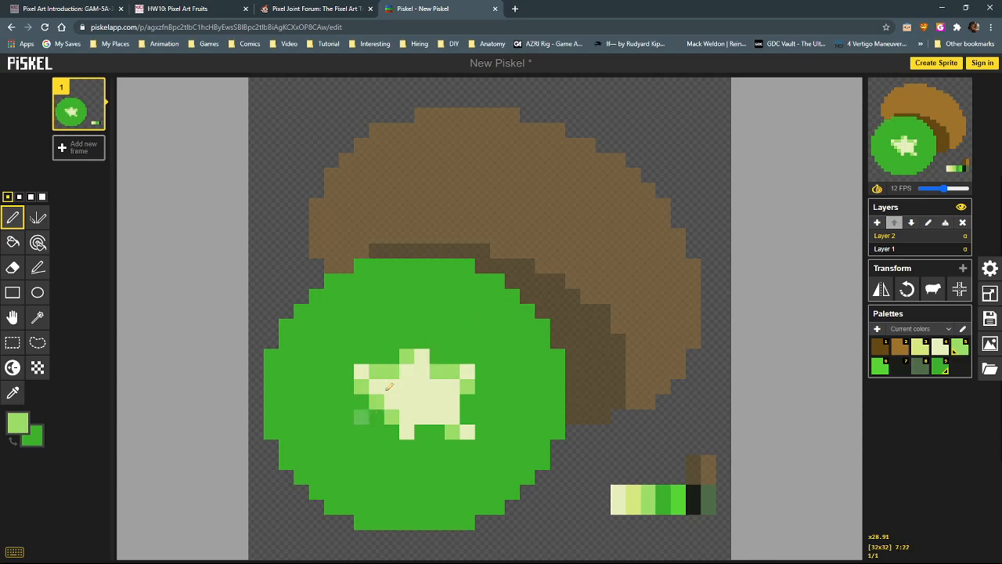
Draw three-pixel light green diagonal rays from the core toward the kiwi's upper right, lower left and upper left
click(467, 356)
click(483, 340)
click(498, 326)
click(377, 431)
click(362, 446)
click(347, 461)
click(346, 357)
click(331, 342)
click(316, 326)
Draw two stepped light green rays from the core toward the kiwi's left edge, one angled upward and one downward
click(346, 386)
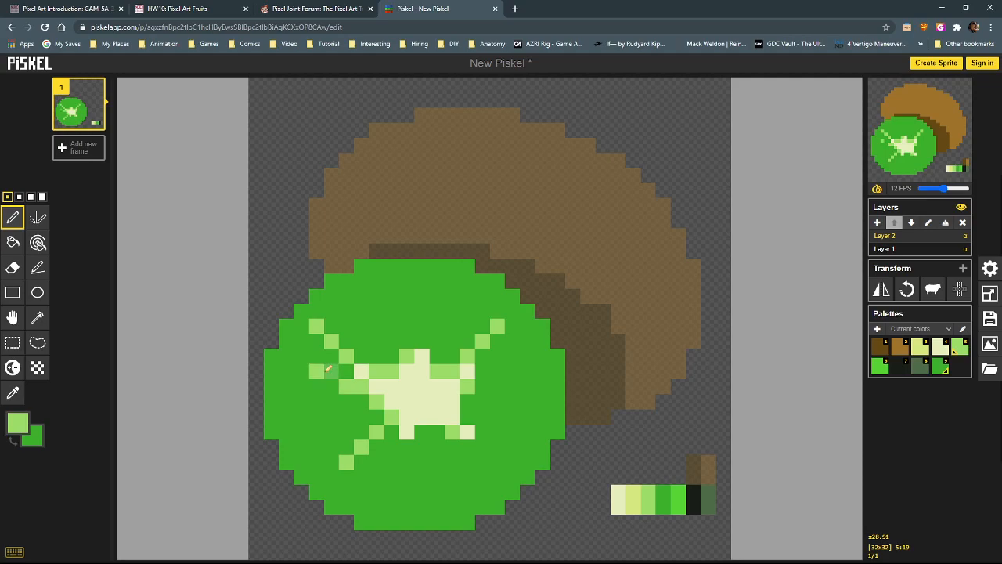
click(287, 356)
click(301, 356)
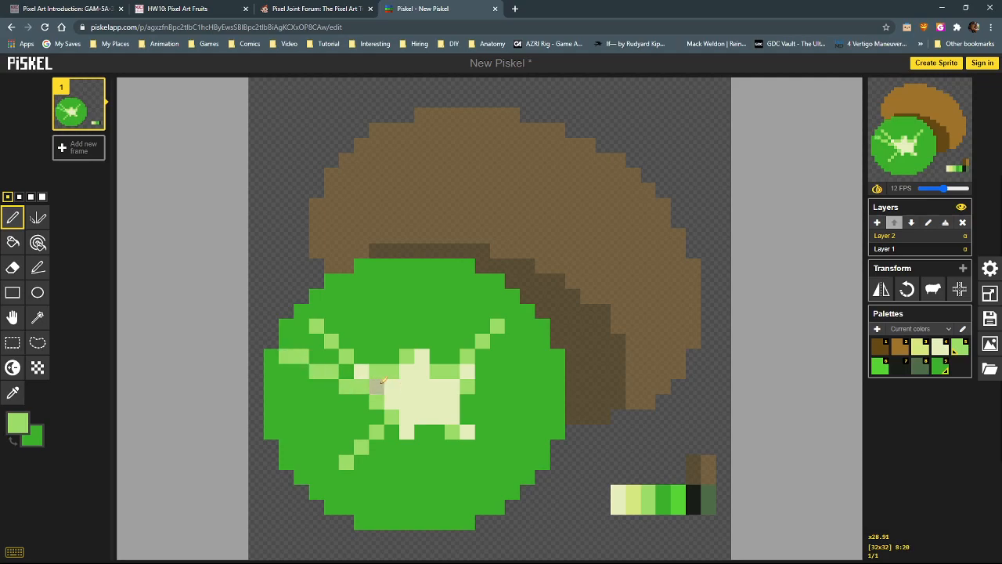
click(346, 416)
right_click(346, 430)
click(332, 430)
click(318, 433)
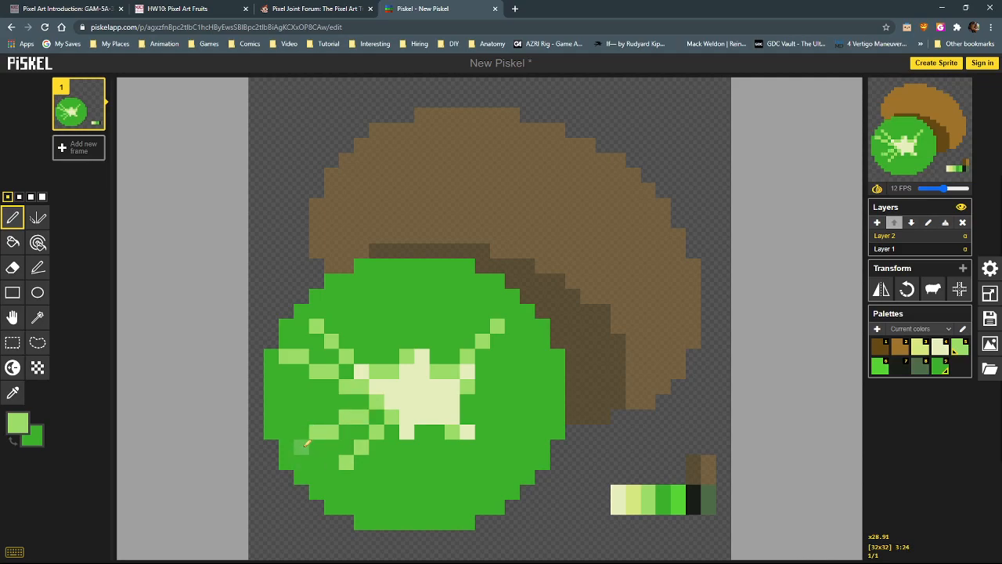
Draw a steep light green ray toward the lower left, plus straight vertical rays below and above the core
click(391, 461)
drag(377, 477, 376, 492)
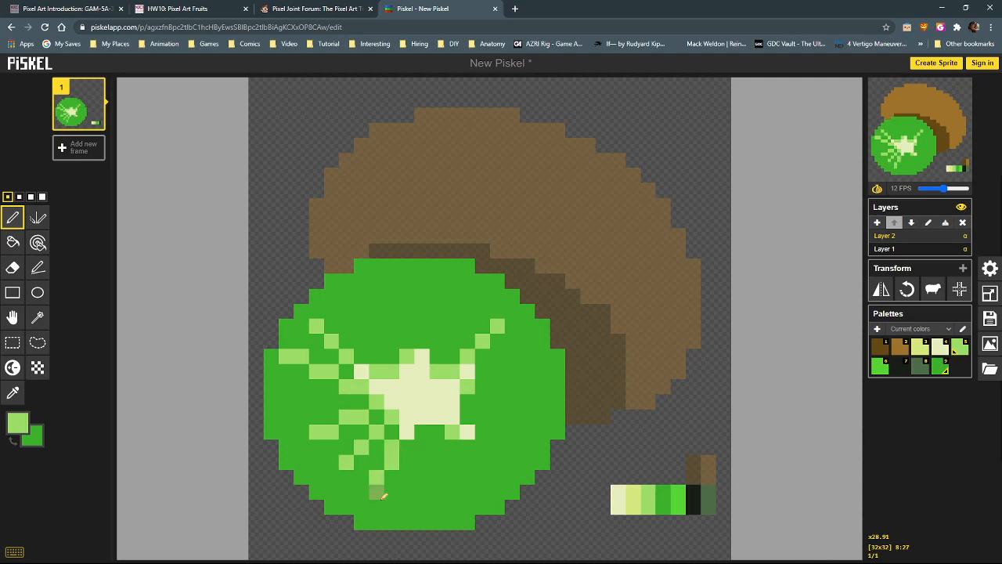
click(421, 446)
drag(422, 462, 421, 506)
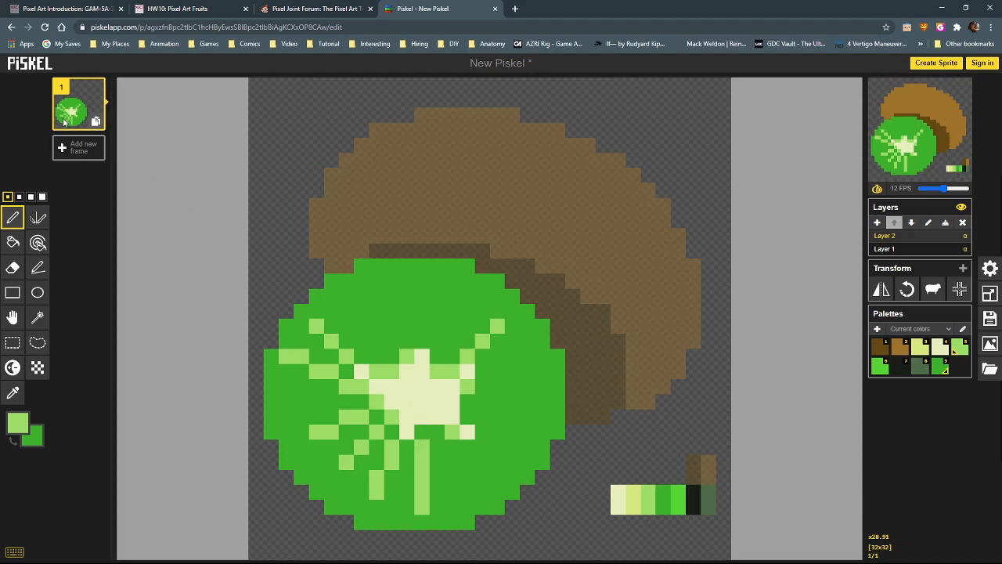
drag(422, 341, 422, 280)
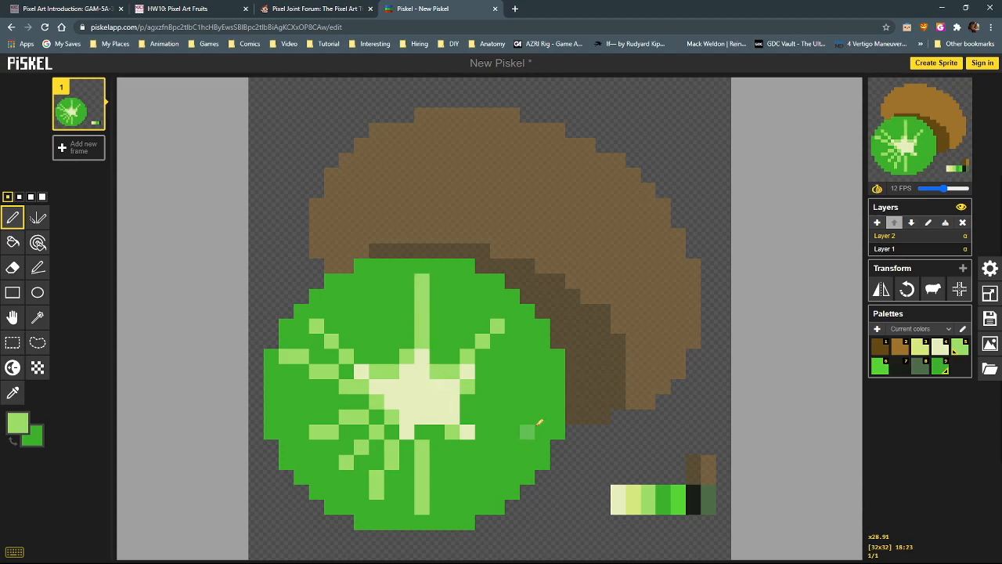
Draw a horizontal light green ray left of the core and two stepped rays on its right side, one descending and one rising
drag(332, 400, 284, 400)
click(482, 401)
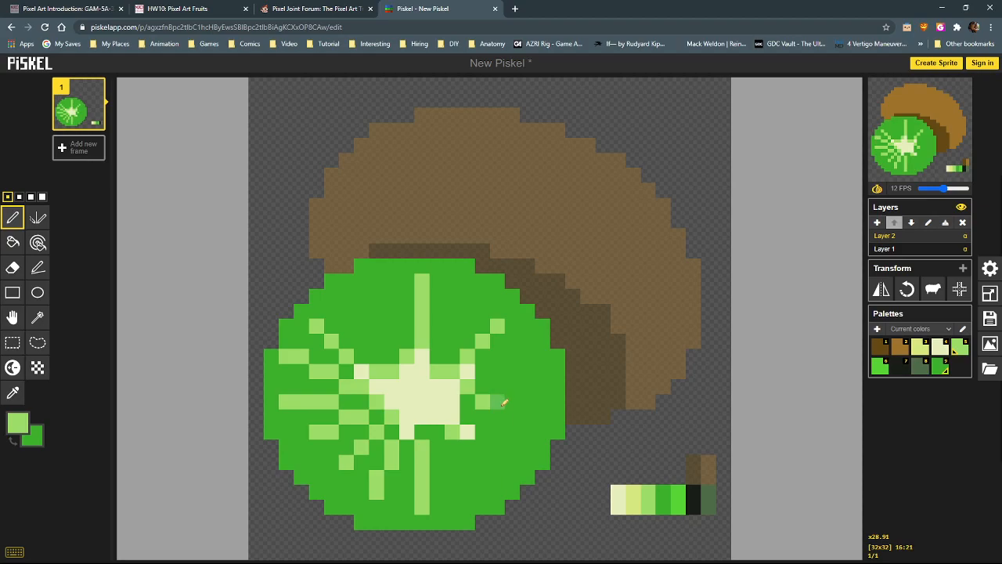
drag(498, 401, 563, 417)
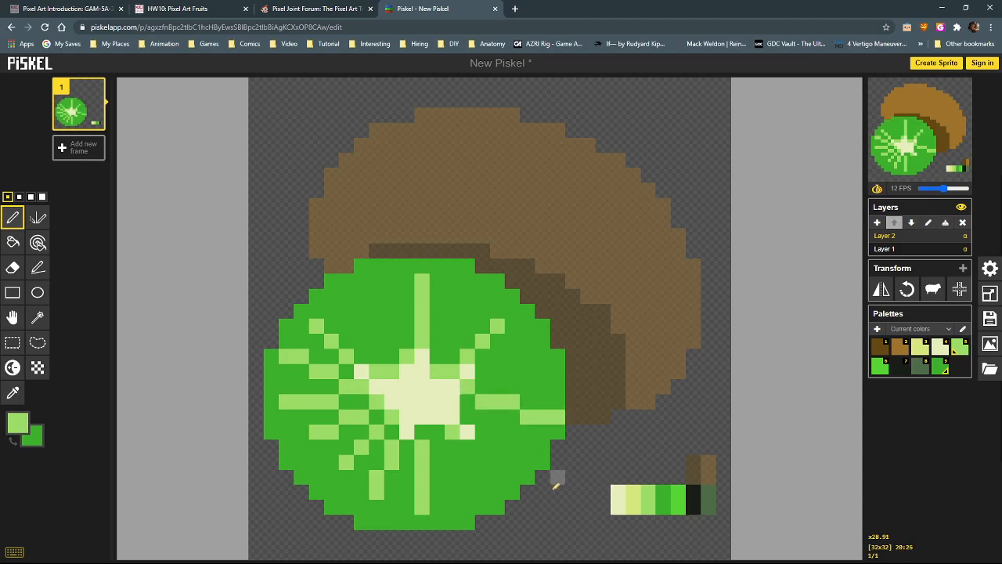
click(483, 371)
click(499, 370)
click(530, 354)
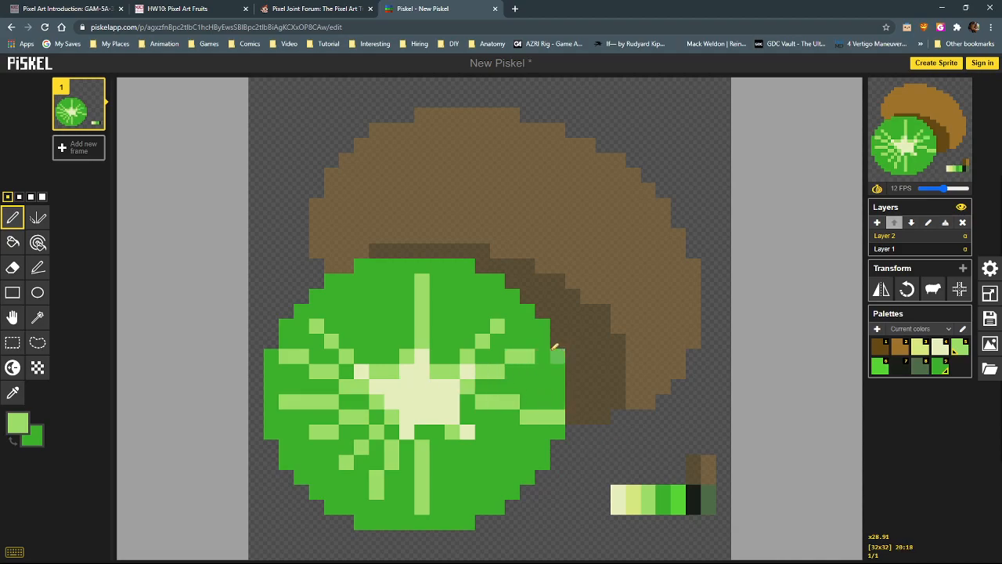
Draw a steep stepped light green ray from the core up to the kiwi's upper-right edge
click(452, 357)
click(453, 341)
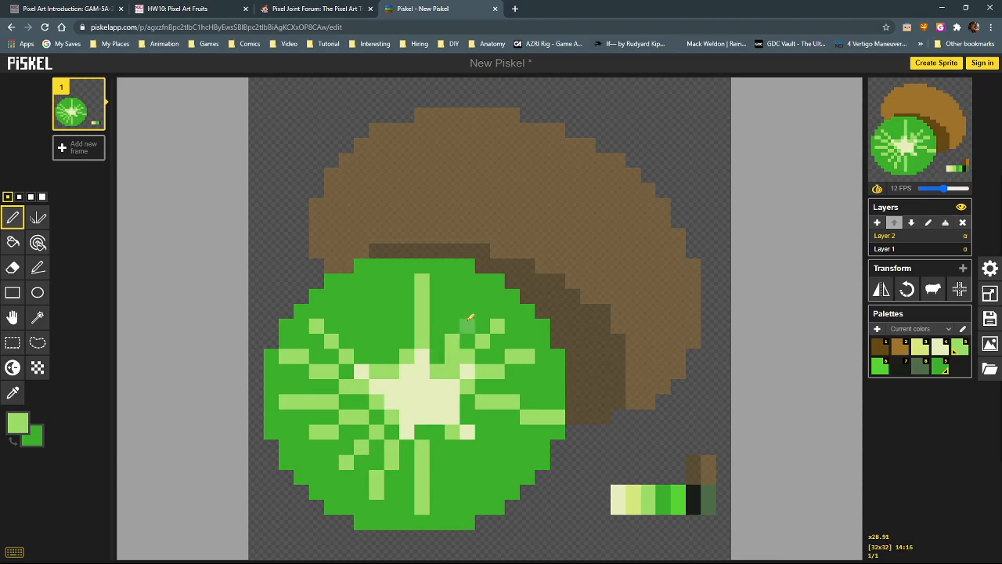
click(468, 312)
click(482, 296)
click(482, 280)
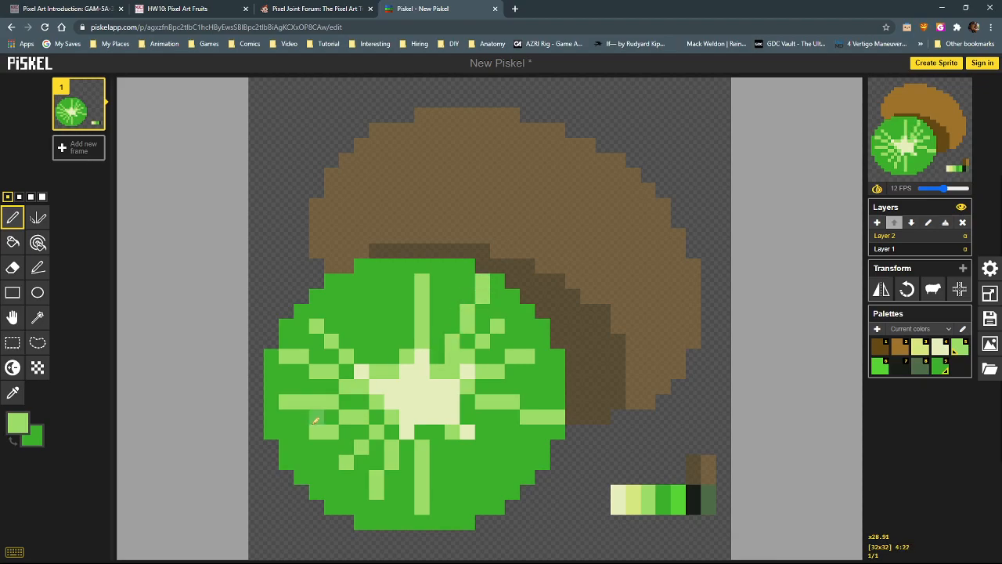
Draw a matching steep stepped light green ray from the core up to the kiwi's upper-left edge
click(394, 342)
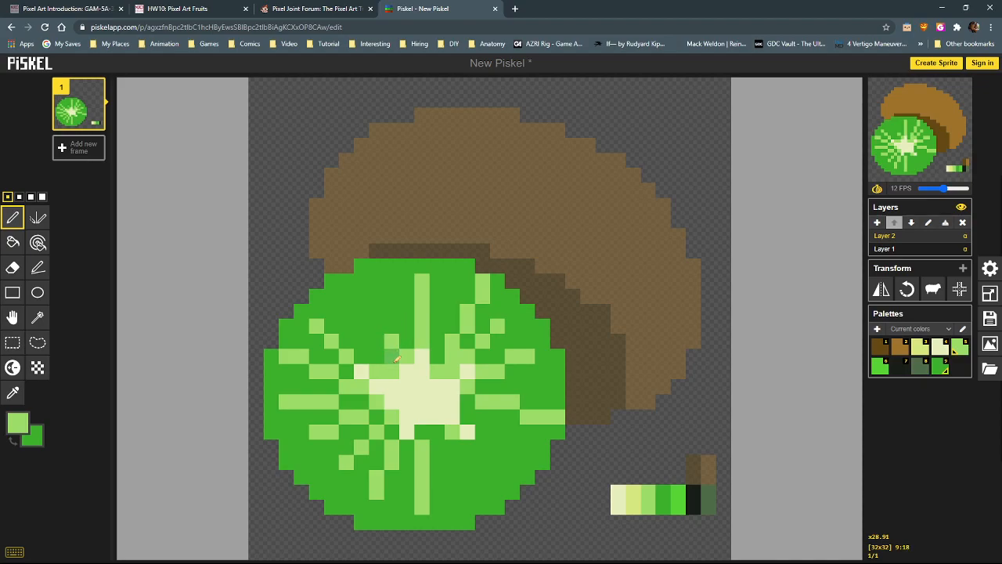
click(379, 323)
click(376, 308)
right_click(376, 296)
click(361, 294)
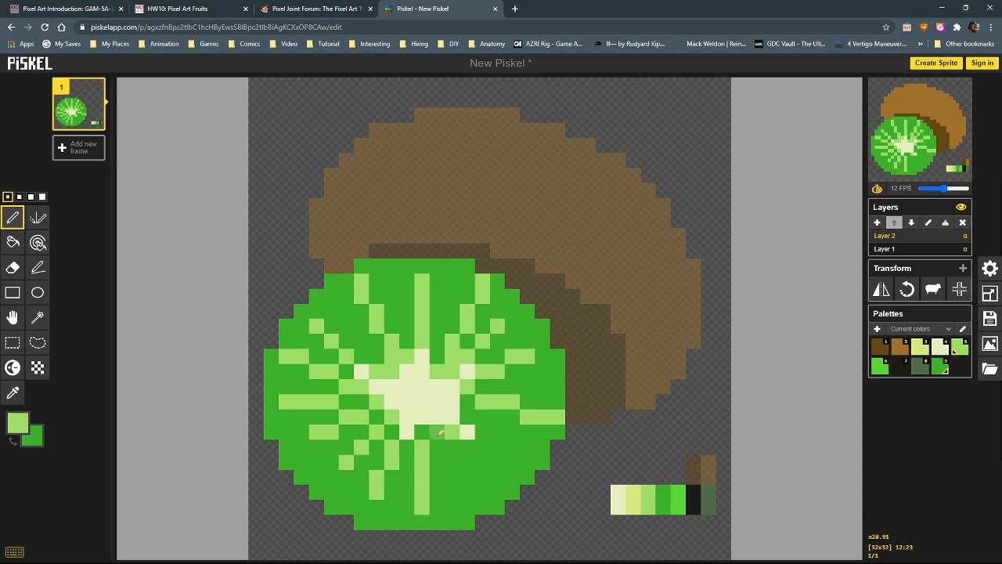
Draw three stepped light green rays fanning out from the core across the kiwi's lower-right flesh
drag(451, 447, 470, 492)
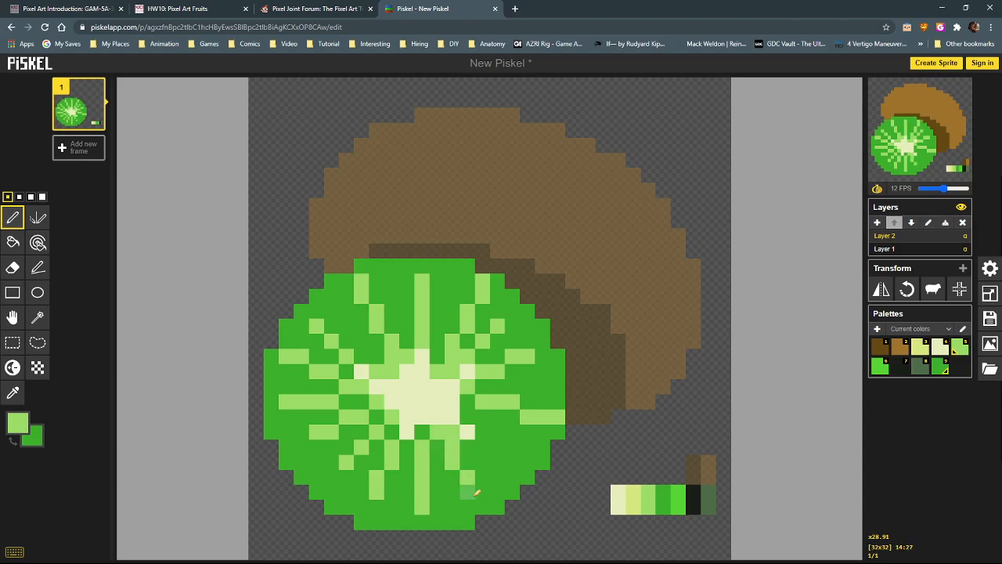
click(485, 448)
click(501, 465)
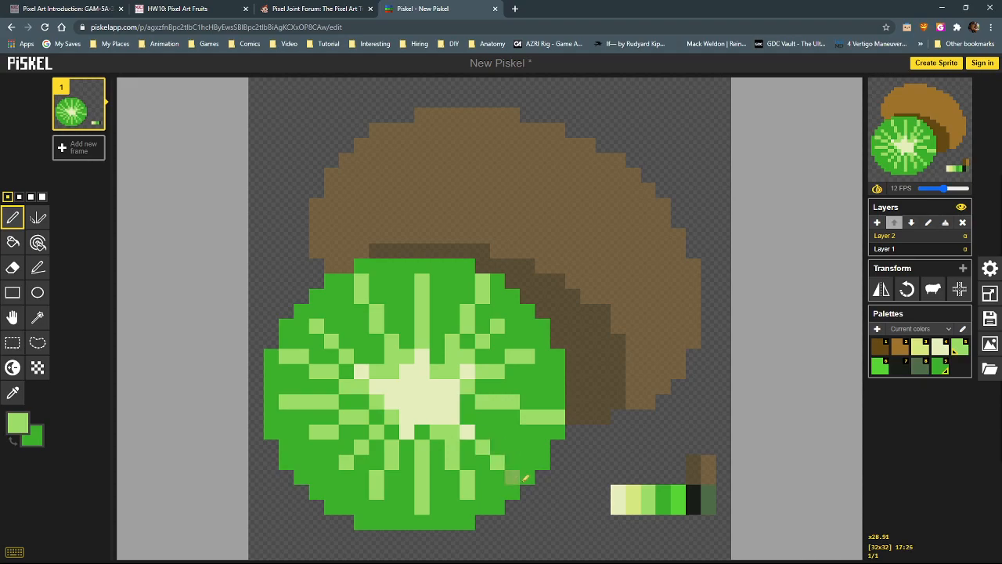
drag(485, 417, 530, 443)
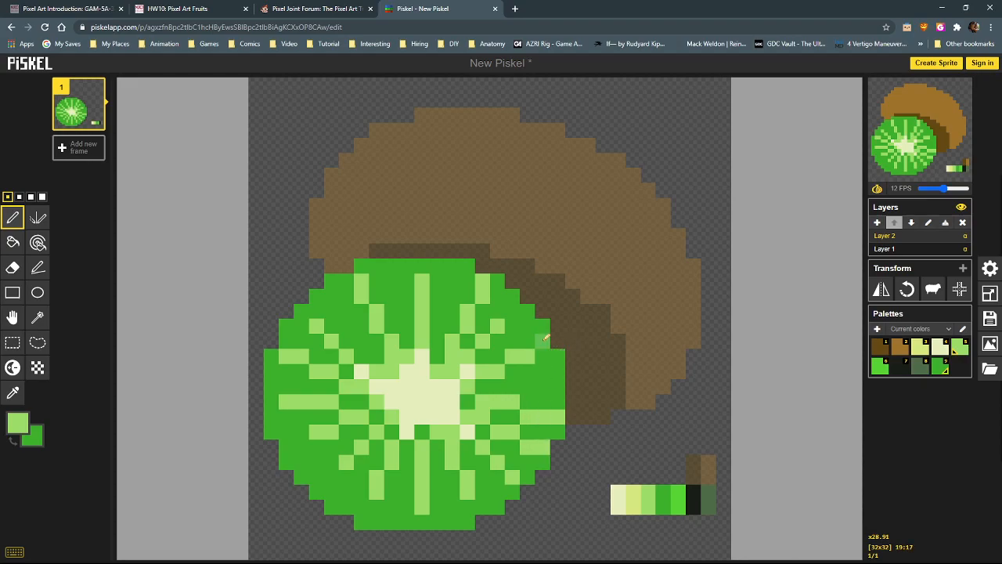
Extend the light green rays outward to the kiwi's edge at the upper right, lower left, top and upper left
click(527, 311)
alt+click(532, 327)
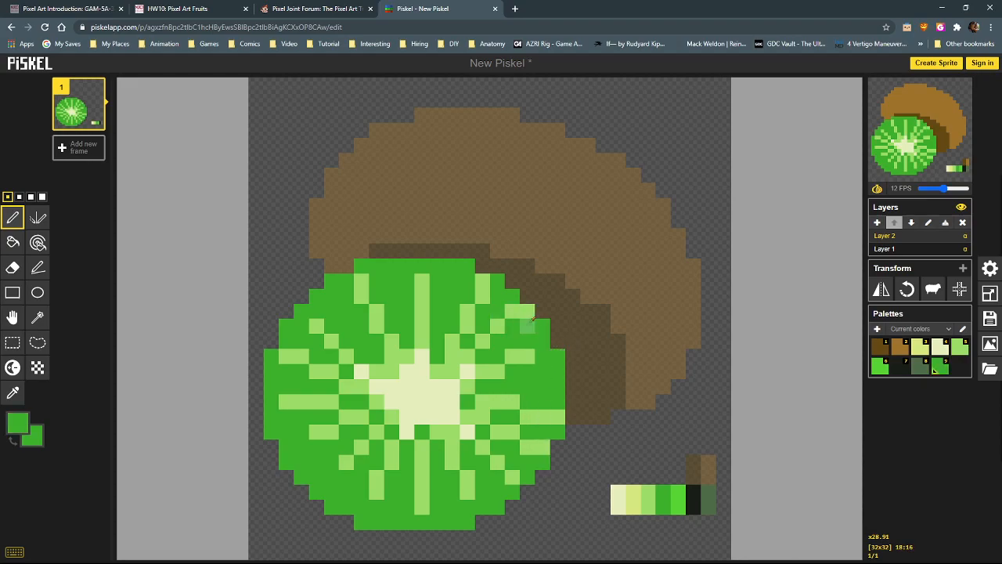
key(5)
click(317, 324)
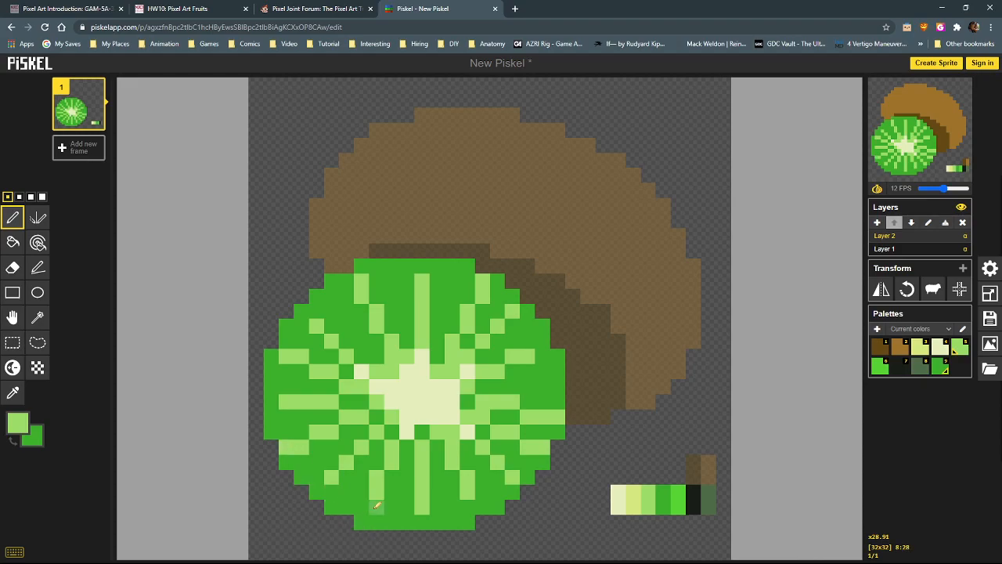
click(362, 507)
click(362, 521)
click(422, 266)
click(303, 310)
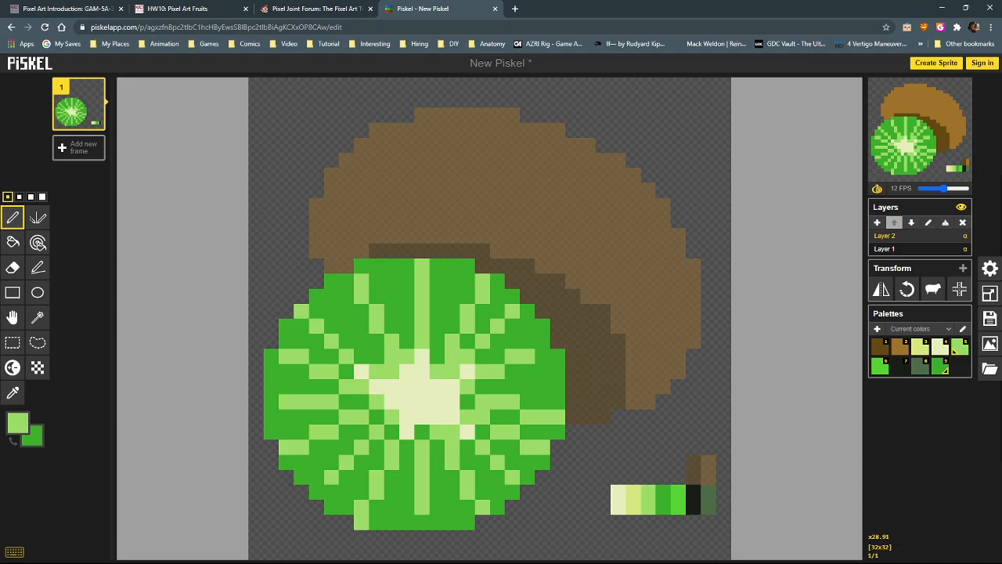
Examine the kiwi reference photo in the other browser window, then return to the drawing
key(alt+Tab)
drag(0, 36, 67, 36)
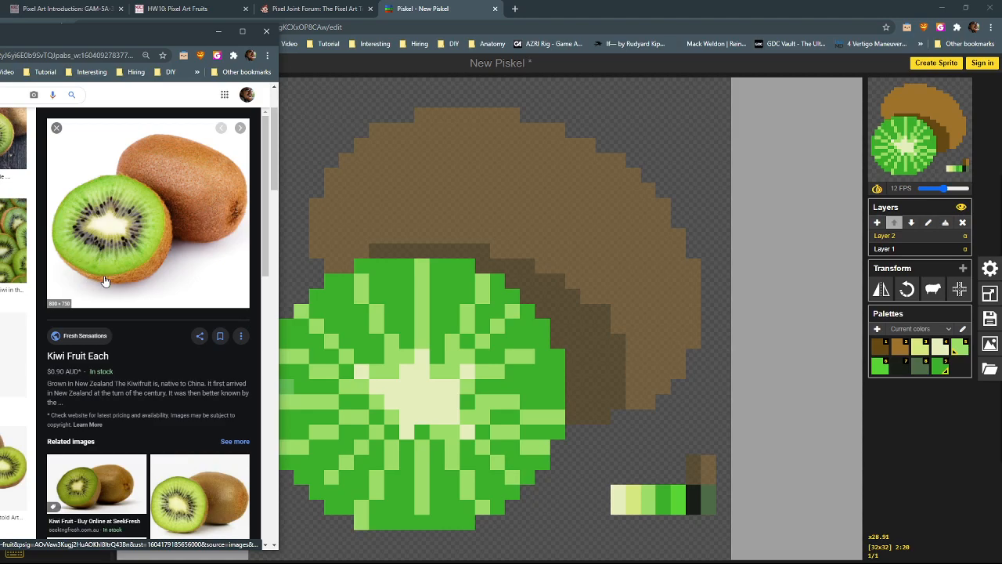
click(218, 31)
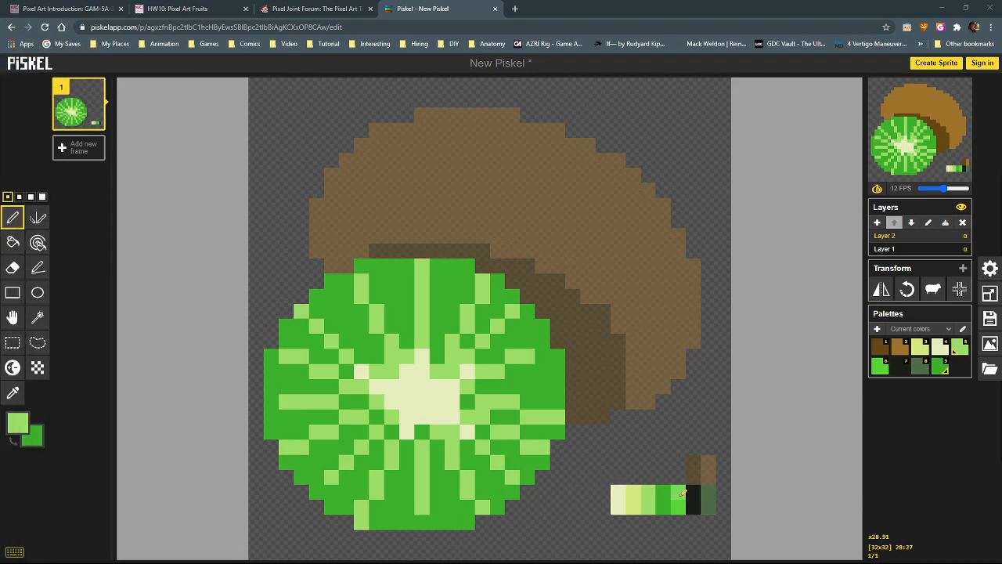
Paint a light green ring through the outer flesh, joining the rays and leaving a dark green rim and short dark marks around the core
mouse_move(379, 474)
mouse_down()
mouse_move(362, 474)
mouse_move(329, 437)
mouse_move(304, 385)
mouse_move(316, 365)
mouse_up()
drag(302, 403, 302, 423)
mouse_move(331, 325)
mouse_down()
mouse_move(319, 335)
mouse_move(388, 299)
mouse_move(422, 309)
mouse_move(442, 297)
mouse_move(501, 325)
mouse_move(525, 360)
mouse_move(531, 398)
mouse_up()
drag(507, 429, 480, 484)
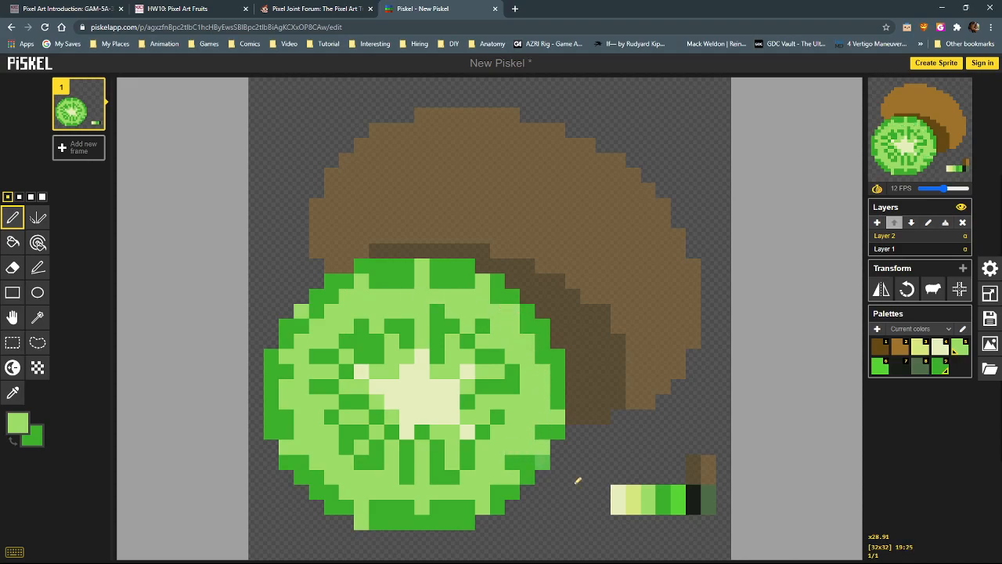
Pick the bright green swatch and paint a band just inside the dark rim along the bottom, left and upper left
alt+click(681, 498)
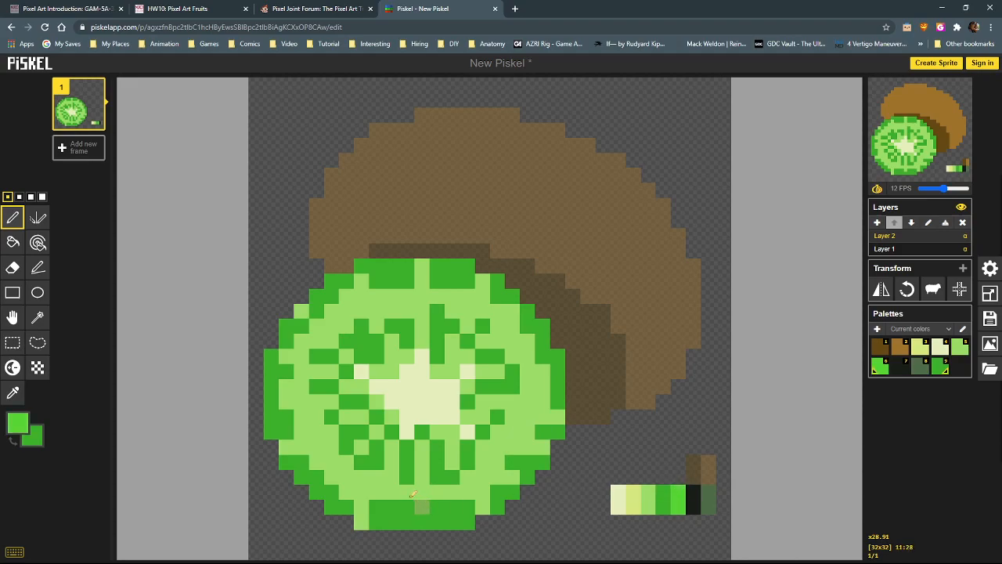
mouse_move(466, 502)
mouse_down()
mouse_move(357, 502)
mouse_move(366, 503)
mouse_move(338, 491)
mouse_move(290, 429)
mouse_move(285, 384)
mouse_move(295, 347)
mouse_up()
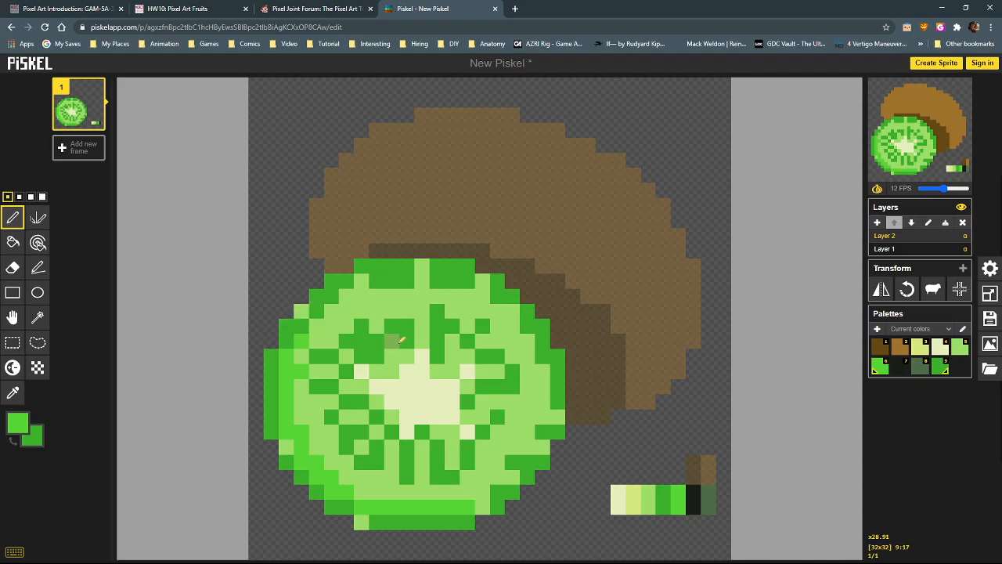
mouse_move(376, 280)
mouse_down()
mouse_move(400, 280)
mouse_move(357, 282)
mouse_up()
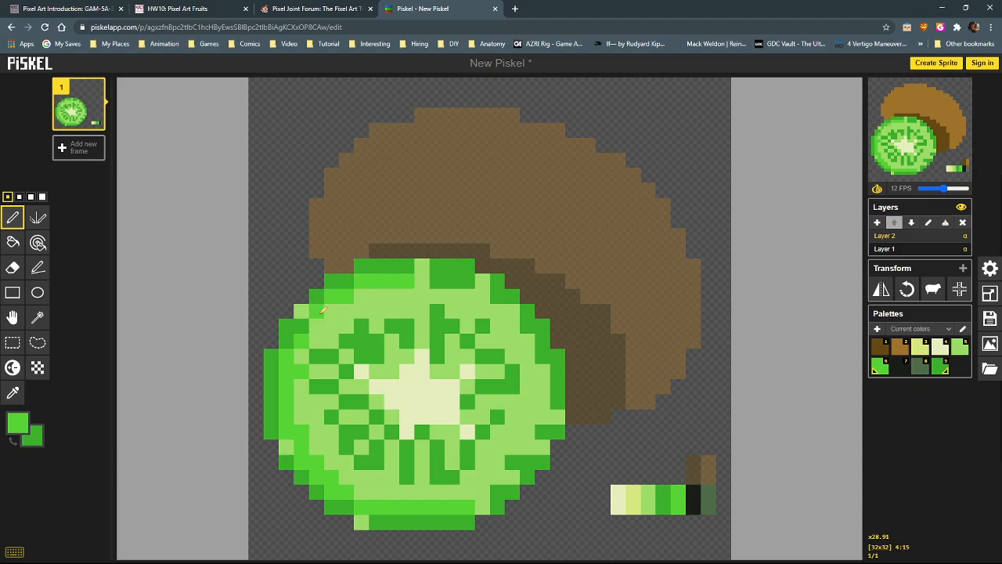
Carry the bright green band across the top and upper right, and recolor the light green gaps in the rim
key(9)
click(301, 311)
key(6)
click(301, 311)
mouse_move(421, 281)
mouse_down()
mouse_move(455, 283)
mouse_move(446, 262)
mouse_move(428, 260)
mouse_move(480, 277)
mouse_move(455, 281)
mouse_move(483, 296)
mouse_up()
key(9)
key(6)
click(483, 281)
key(9)
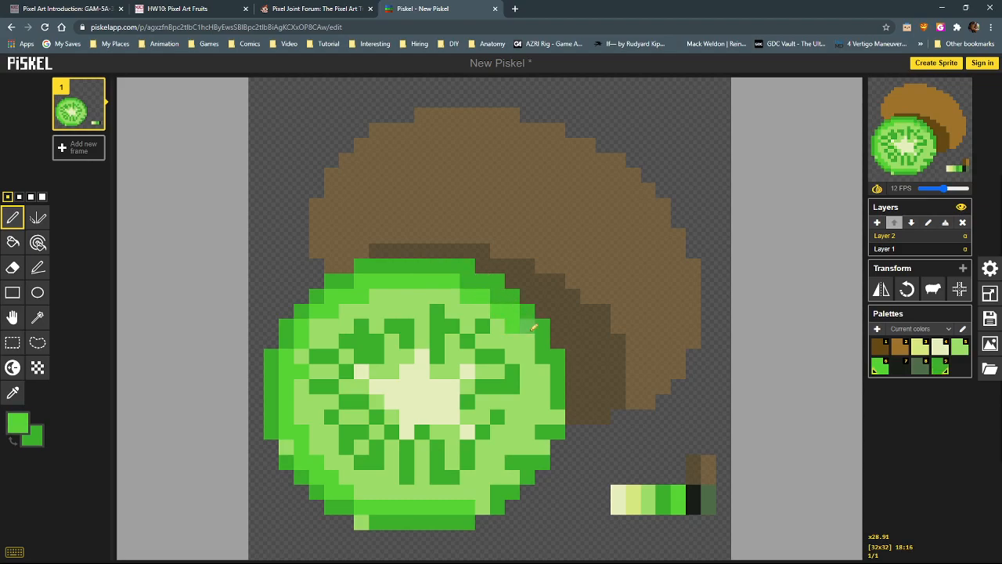
Continue the bright green band down the kiwi's right side and recolor the bottom and lower-left rim bright green
drag(544, 354, 548, 390)
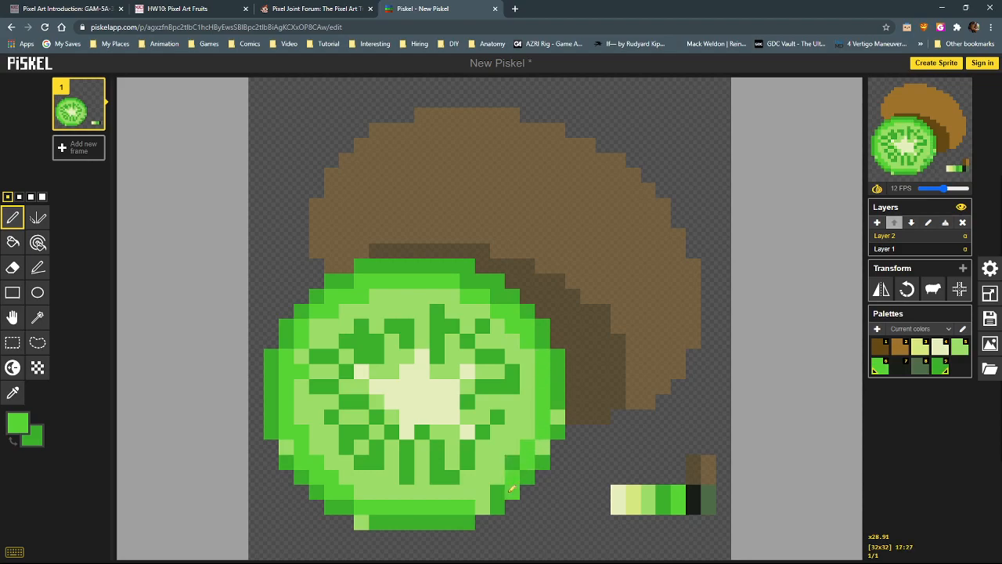
mouse_move(473, 520)
mouse_down()
mouse_move(368, 523)
mouse_move(333, 507)
mouse_move(283, 443)
mouse_move(320, 456)
mouse_move(273, 432)
mouse_move(272, 419)
mouse_move(402, 411)
mouse_move(508, 500)
mouse_move(522, 501)
mouse_move(553, 455)
mouse_move(275, 391)
mouse_move(263, 393)
mouse_move(273, 399)
mouse_move(285, 444)
mouse_up()
key(9)
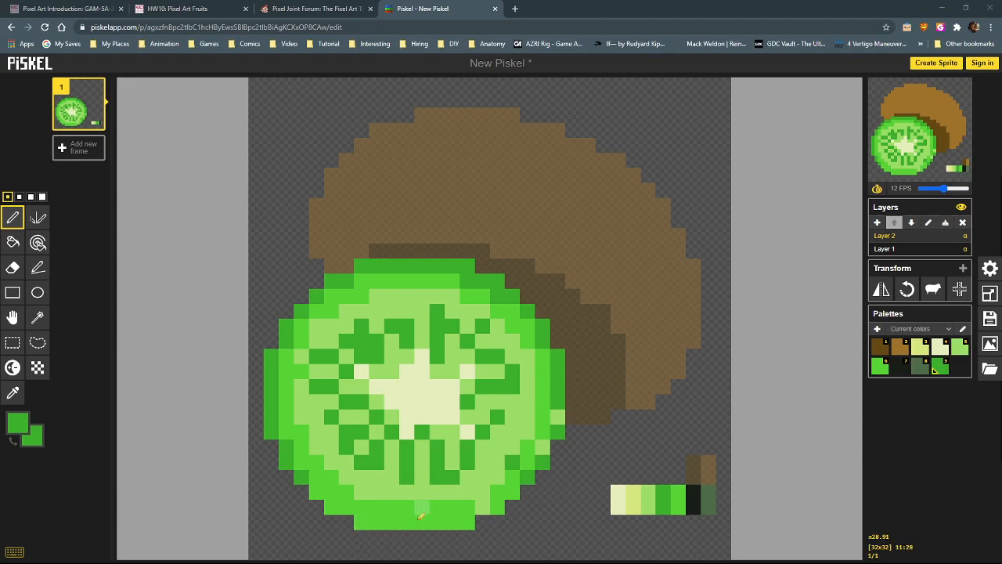
Clean up the kiwi's right and lower-right rim by recoloring stray pixels in dark green, bright green and light green
alt+click(542, 438)
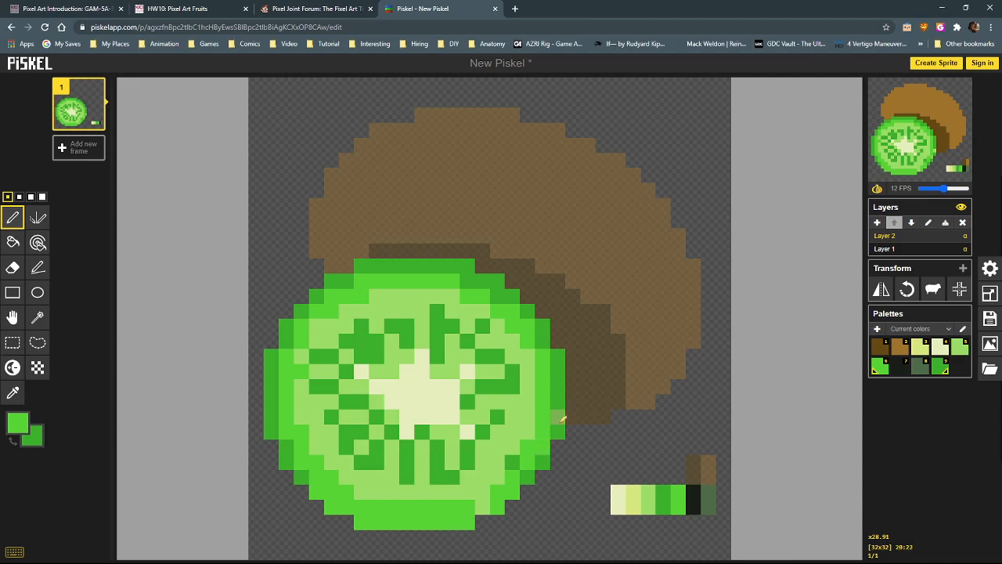
alt+click(560, 412)
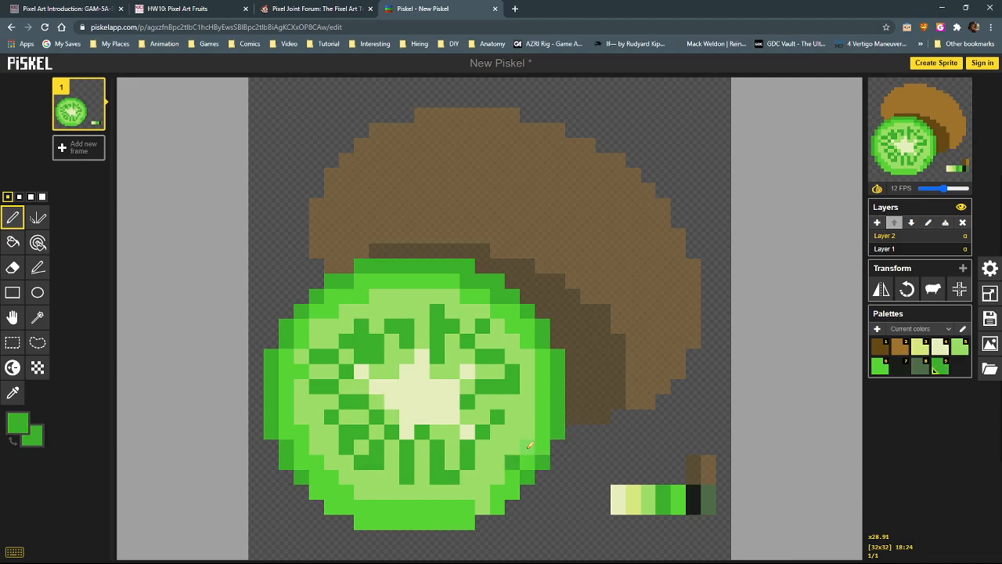
alt+click(501, 462)
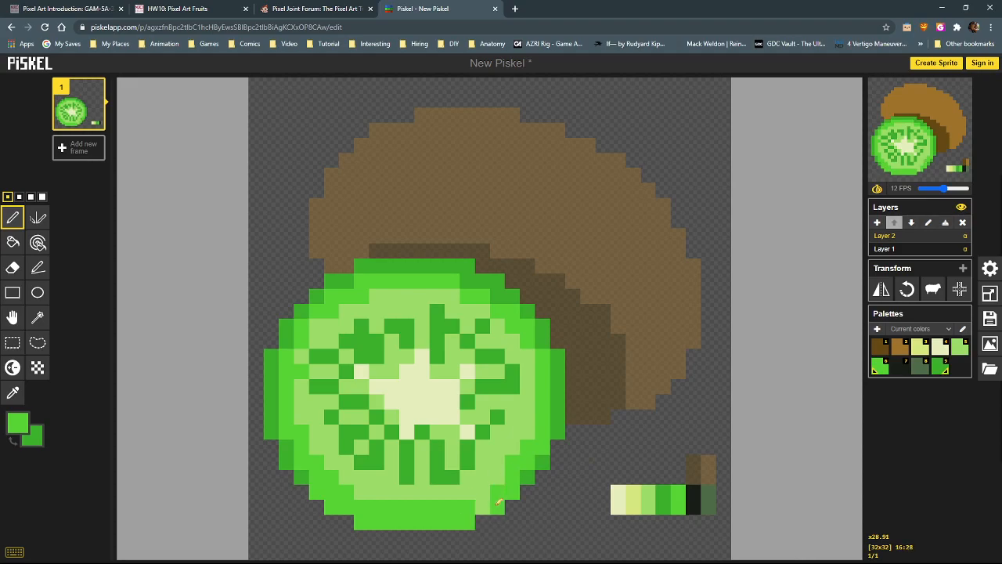
alt+click(485, 486)
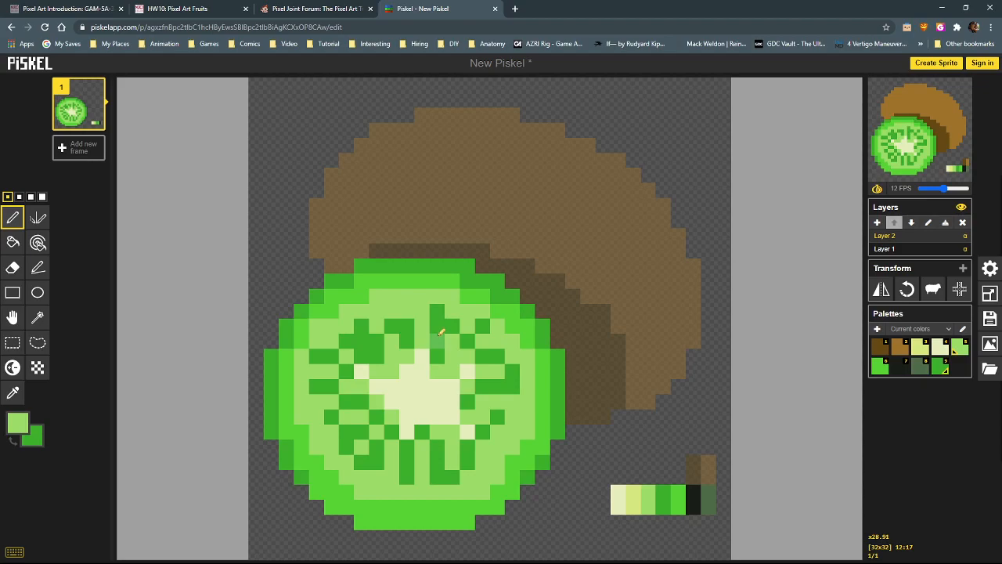
Clear the clumped marks above the core and redraw steep dark green rays straight up and toward the upper left
mouse_move(408, 302)
mouse_down()
mouse_move(457, 345)
mouse_move(421, 298)
mouse_move(455, 333)
mouse_move(453, 322)
mouse_move(444, 347)
mouse_up()
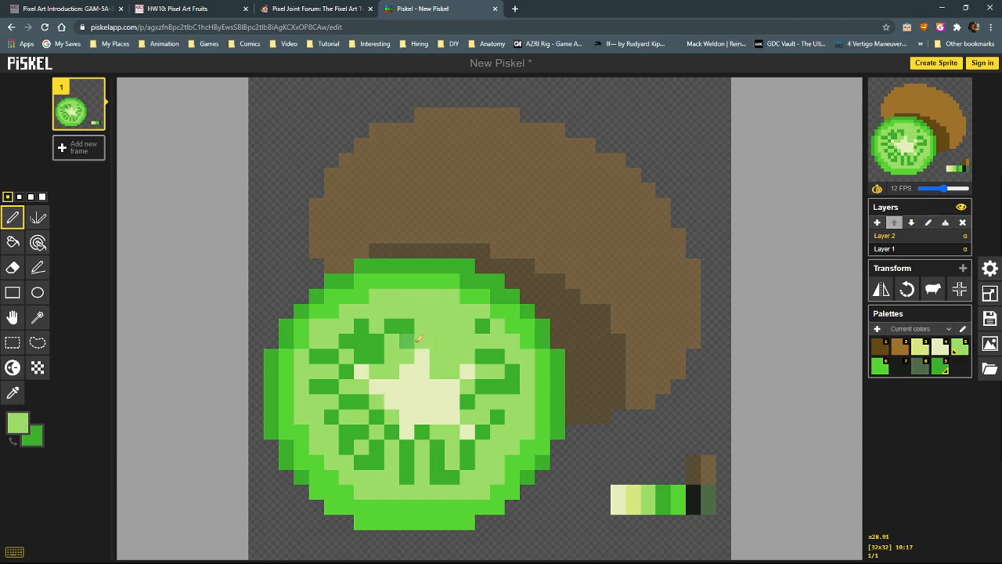
drag(421, 327, 420, 310)
click(407, 325)
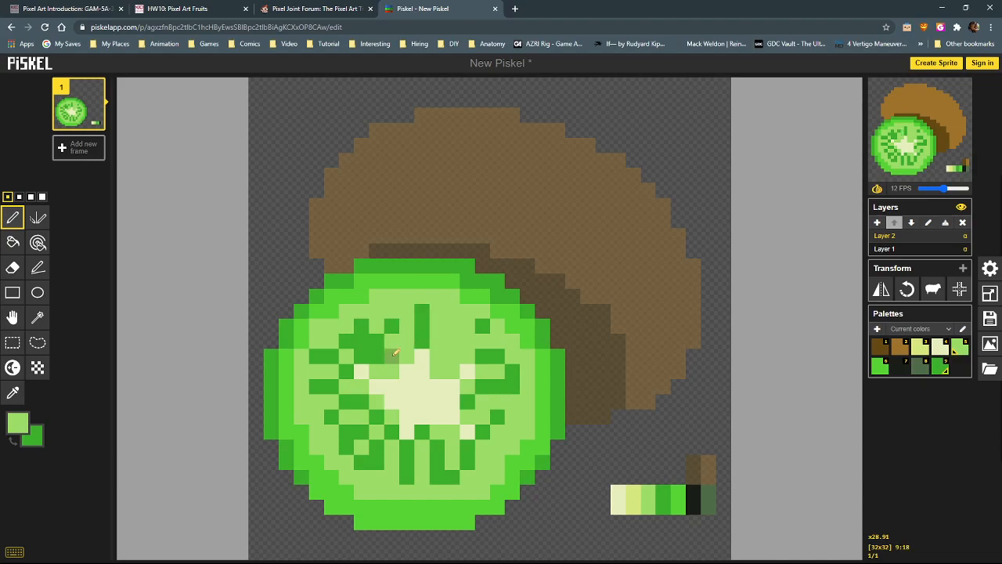
alt+click(395, 327)
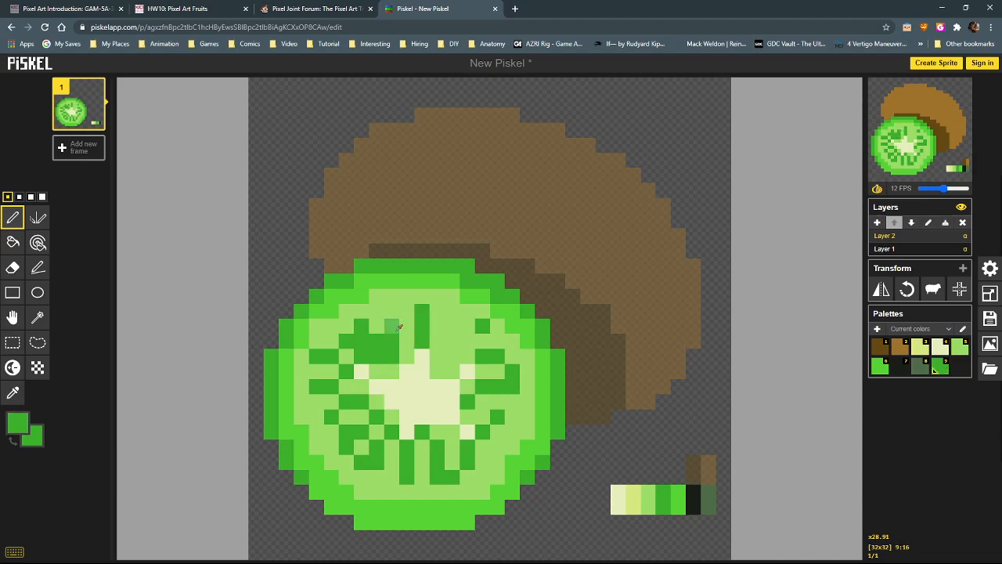
alt+right_click(393, 312)
click(390, 327)
drag(380, 309, 376, 332)
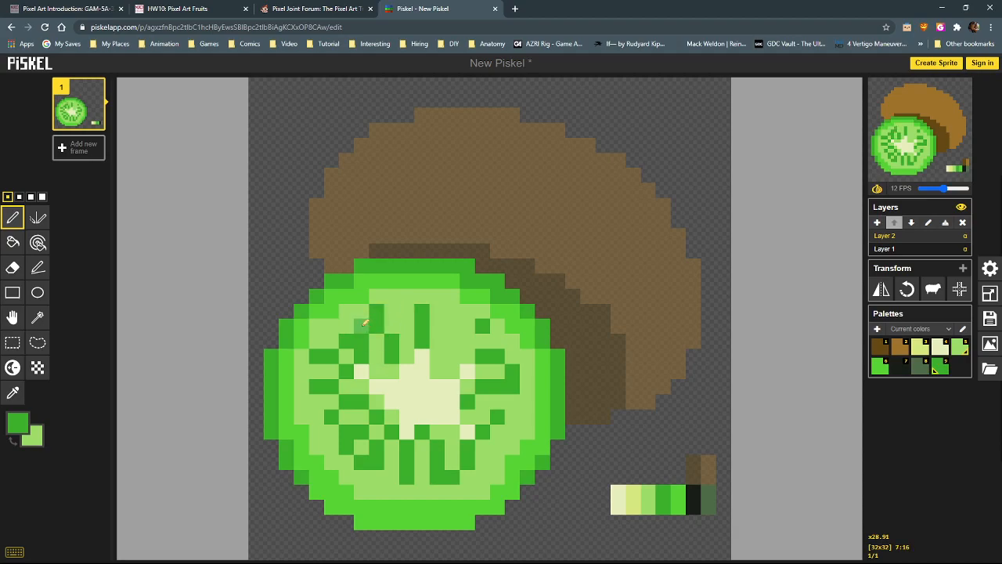
Shape a dark green diagonal toward the upper left and a horizontal ray left of the core, painting stray marks light green
click(331, 326)
right_click(316, 356)
drag(334, 397, 317, 399)
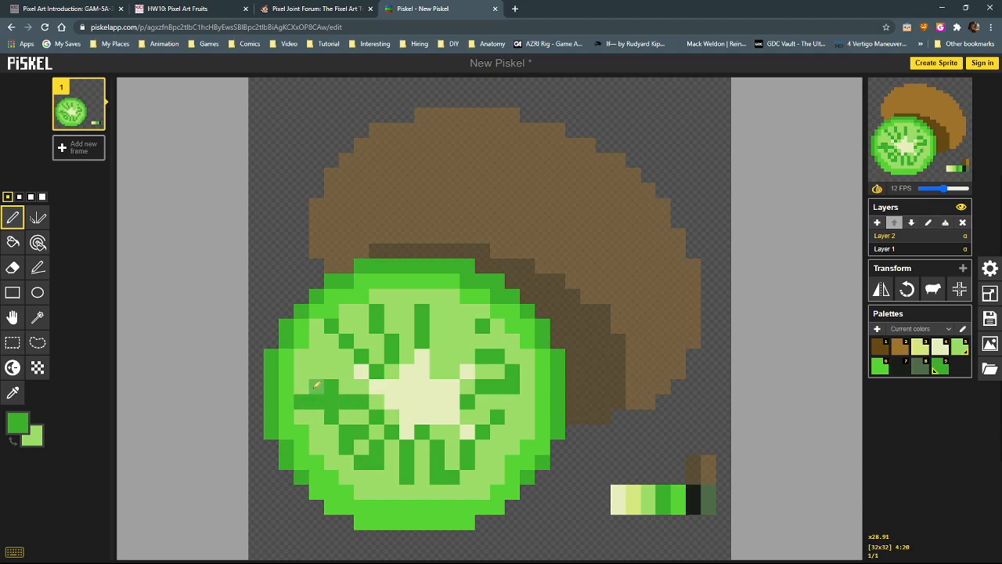
right_click(316, 387)
right_click(330, 386)
right_click(331, 414)
drag(316, 356, 332, 355)
Replace the ray above the core with a straight dark green ray to its left and a stepped one leaning right
drag(428, 347, 423, 310)
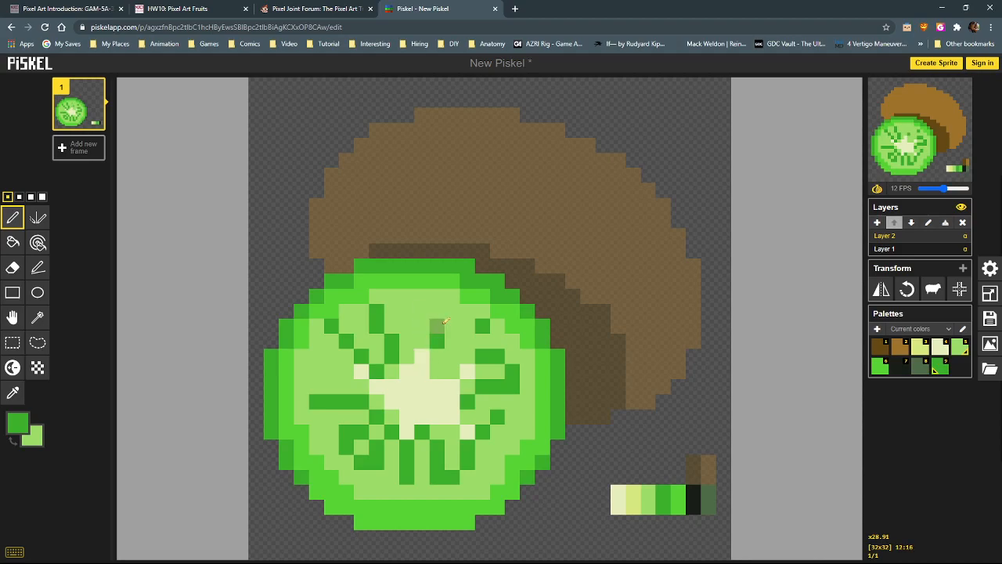
drag(452, 311, 453, 294)
drag(407, 349, 410, 293)
Redraw the upper-left dark green diagonal slightly higher and paint the old diagonal and neighboring vertical marks light green
click(376, 342)
right_click(377, 326)
right_click(377, 310)
click(362, 325)
click(347, 310)
right_click(362, 353)
right_click(347, 339)
right_click(332, 325)
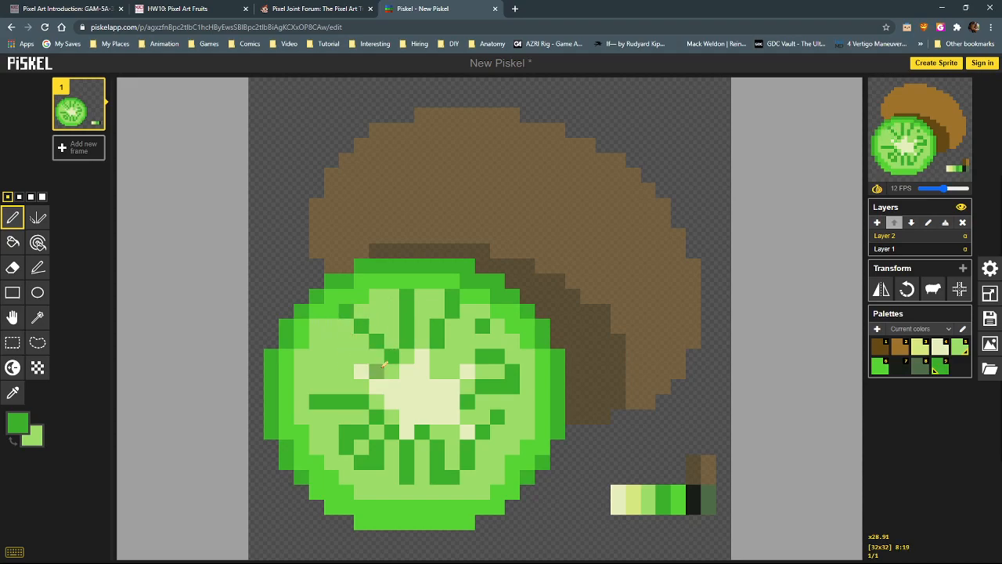
Draw a shallow stepped dark green ray from the core toward the upper left and move the left horizontal ray up one row
click(376, 370)
click(392, 371)
drag(362, 354, 317, 338)
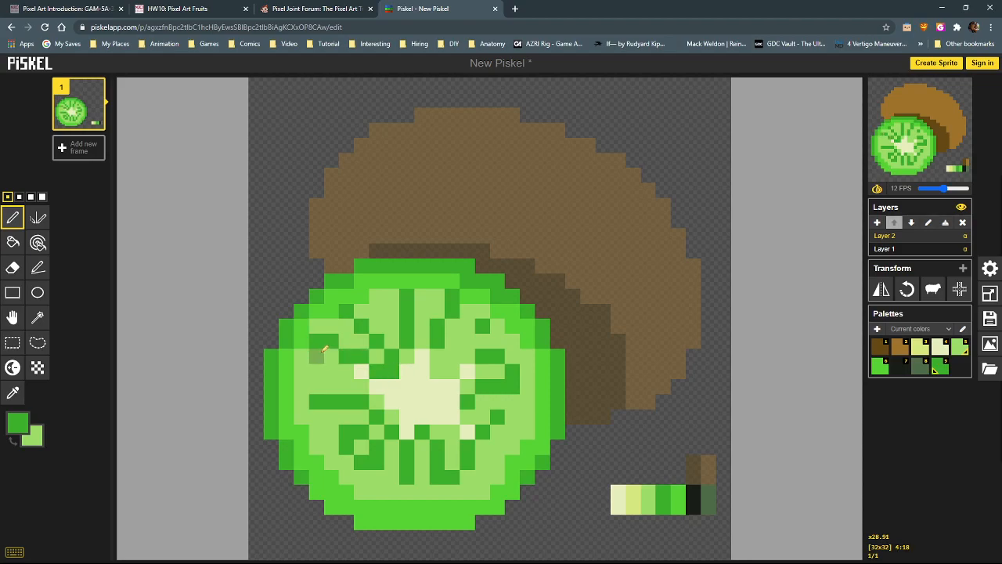
mouse_move(361, 387)
mouse_down()
mouse_move(321, 381)
mouse_move(335, 395)
mouse_move(323, 397)
mouse_move(361, 402)
mouse_up()
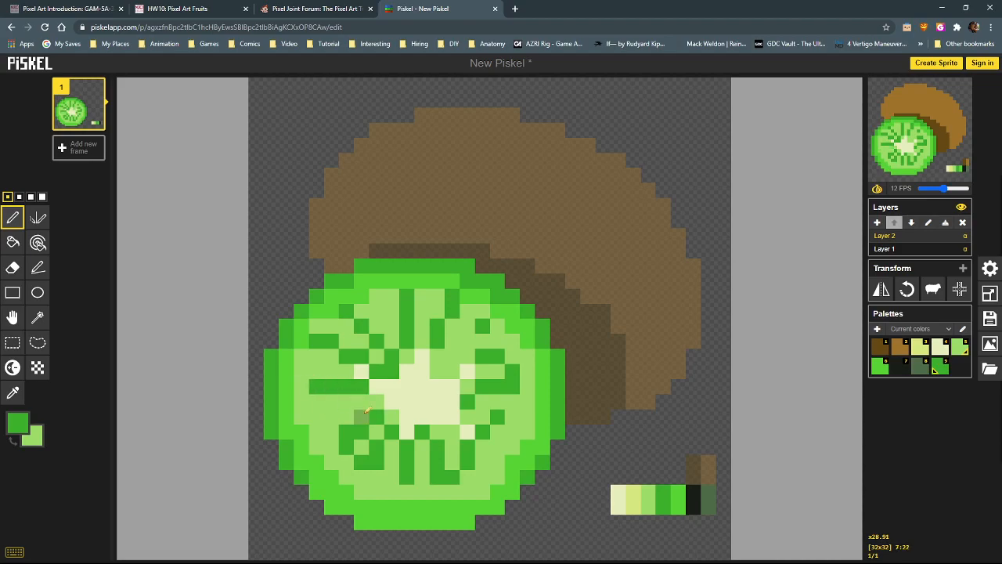
Paint the clumped dark green marks at the core's lower left over with light green
right_click(377, 418)
right_click(346, 434)
right_click(346, 449)
right_click(362, 449)
right_click(381, 461)
right_click(376, 447)
right_click(391, 432)
Draw a shallow stepped dark green ray descending left of the core and a diagonal one toward the lower left
click(377, 401)
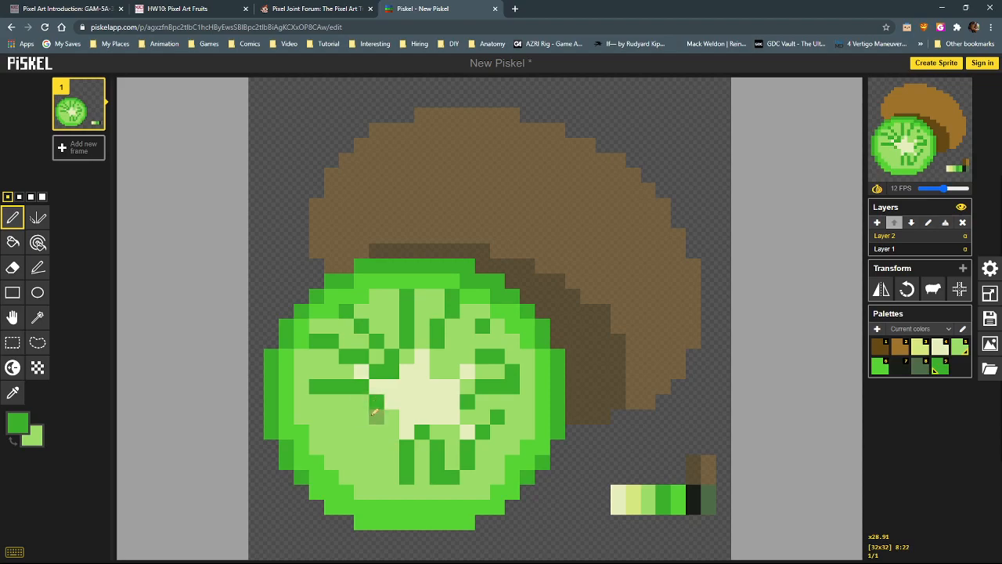
click(361, 402)
click(346, 416)
click(332, 417)
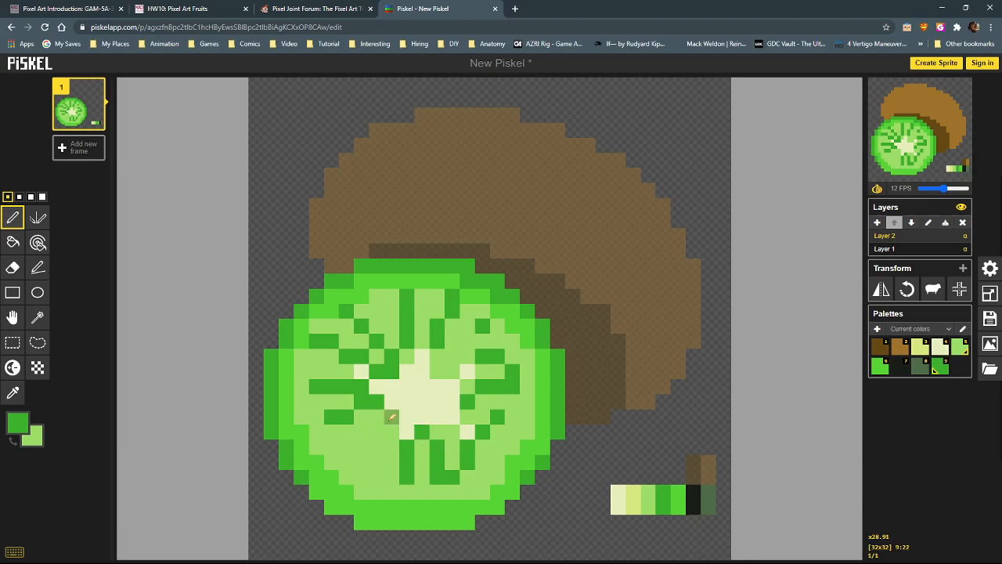
click(376, 432)
click(361, 447)
click(346, 461)
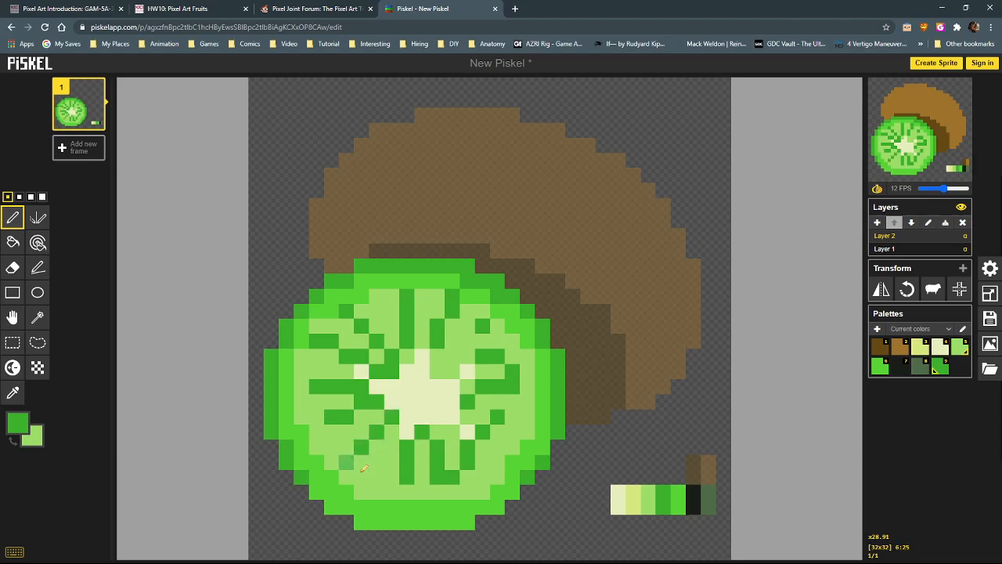
Clear the off-center vertical mark below the core and draw a steep lower-left ray and a straight downward ray in dark green
right_click(407, 446)
right_click(407, 461)
right_click(408, 476)
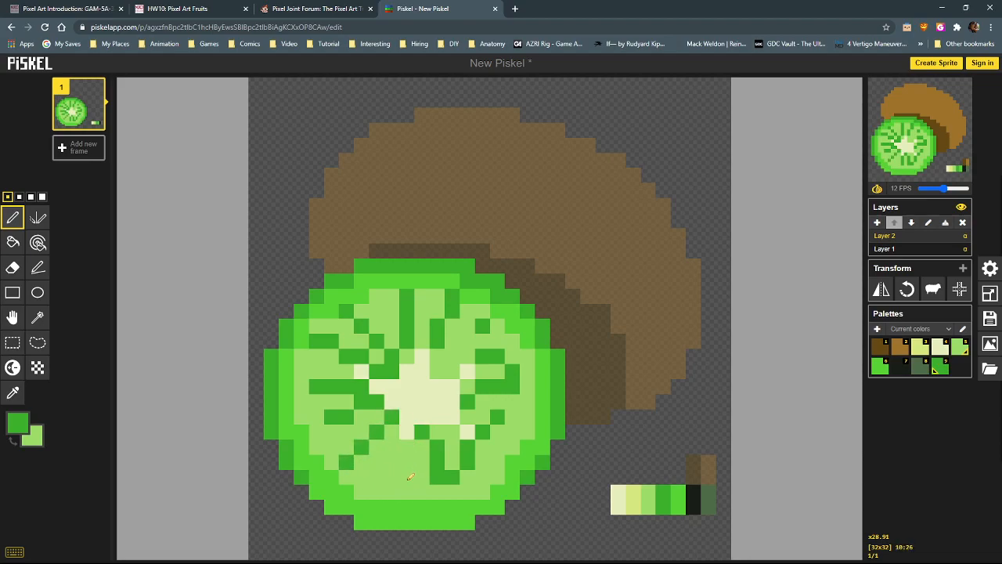
drag(392, 417, 376, 476)
drag(422, 431, 422, 476)
Clear the tangled marks below the core's right side and draw a dark green diagonal toward the lower right
right_click(437, 446)
right_click(437, 461)
right_click(452, 446)
right_click(437, 476)
right_click(451, 476)
right_click(451, 461)
click(437, 431)
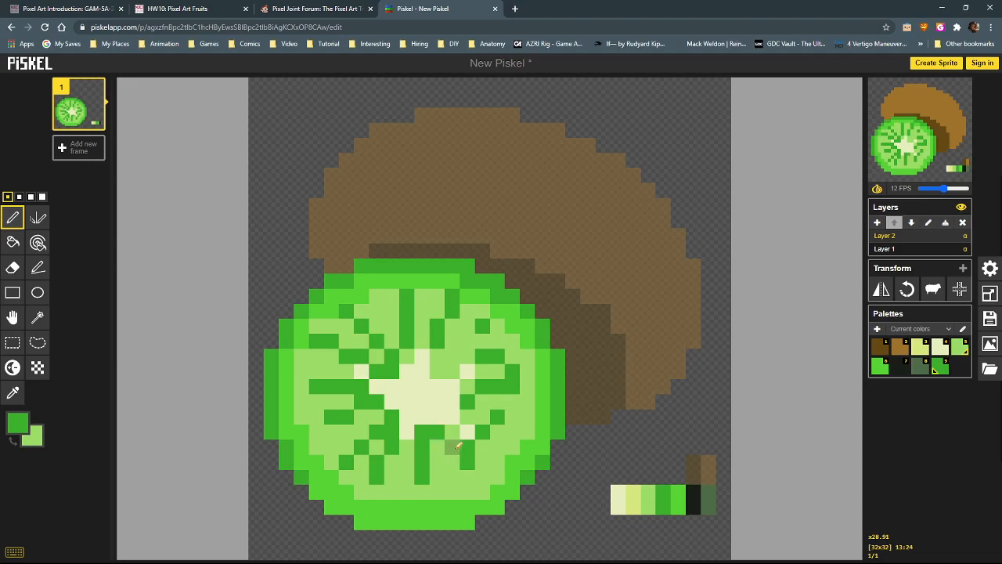
click(452, 461)
right_click(466, 461)
right_click(452, 446)
Redraw the dark green rays right of the core as a horizontal, a shallow descending and a steep upper-right ray, clearing stray marks
mouse_move(479, 417)
mouse_down()
mouse_move(511, 428)
mouse_move(472, 402)
mouse_move(482, 385)
mouse_move(512, 389)
mouse_move(465, 388)
mouse_move(530, 386)
mouse_up()
right_click(478, 356)
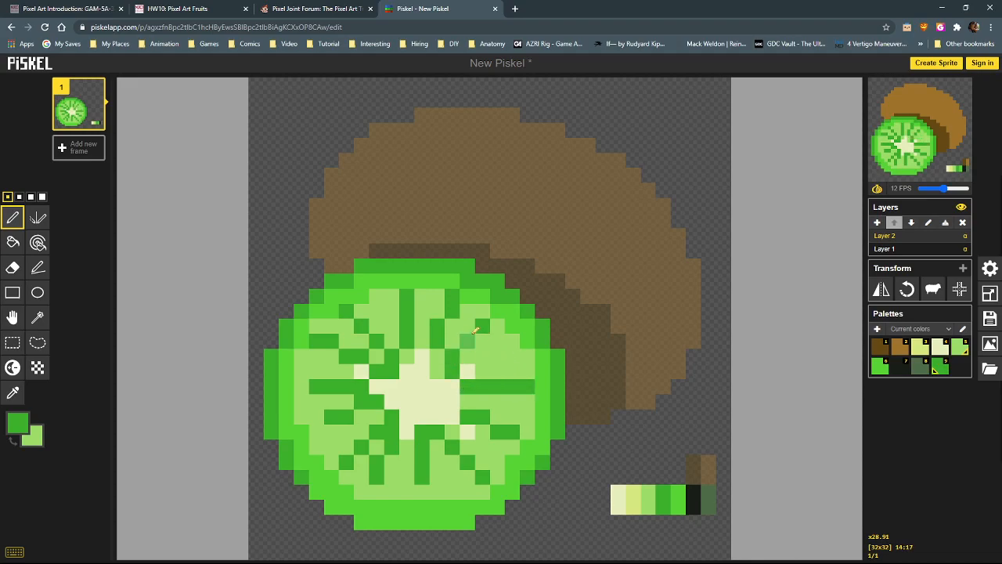
drag(467, 339, 467, 326)
right_click(481, 325)
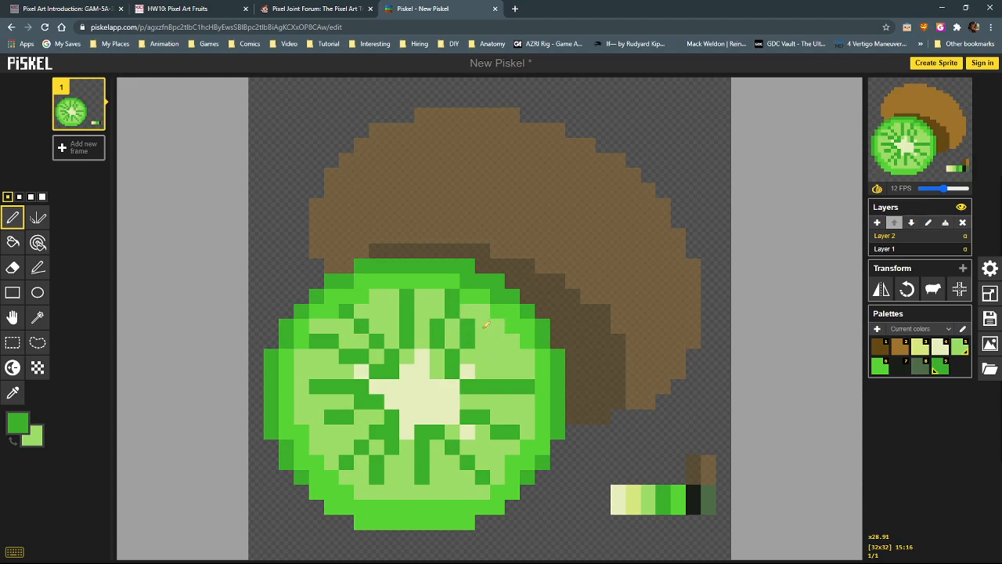
Clear the misplaced marks above the core's right side and redraw them as a dark green diagonal ray toward the upper right
right_click(467, 325)
right_click(454, 357)
right_click(467, 341)
click(467, 356)
drag(483, 342, 498, 326)
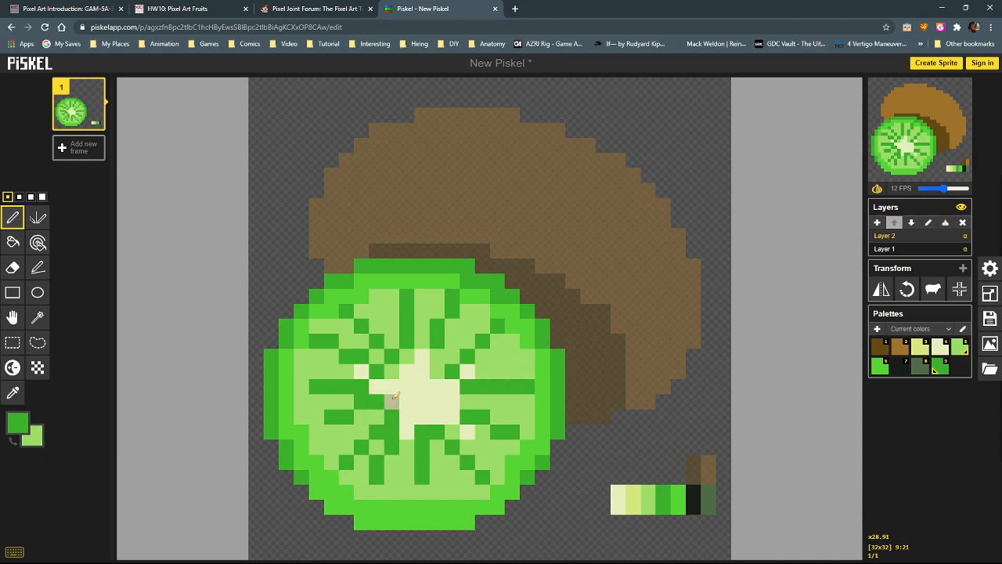
Check the kiwi reference photo and trim the outer ends of the dark green rays with light green, restoring the lower-right one's tip
key(alt+Tab)
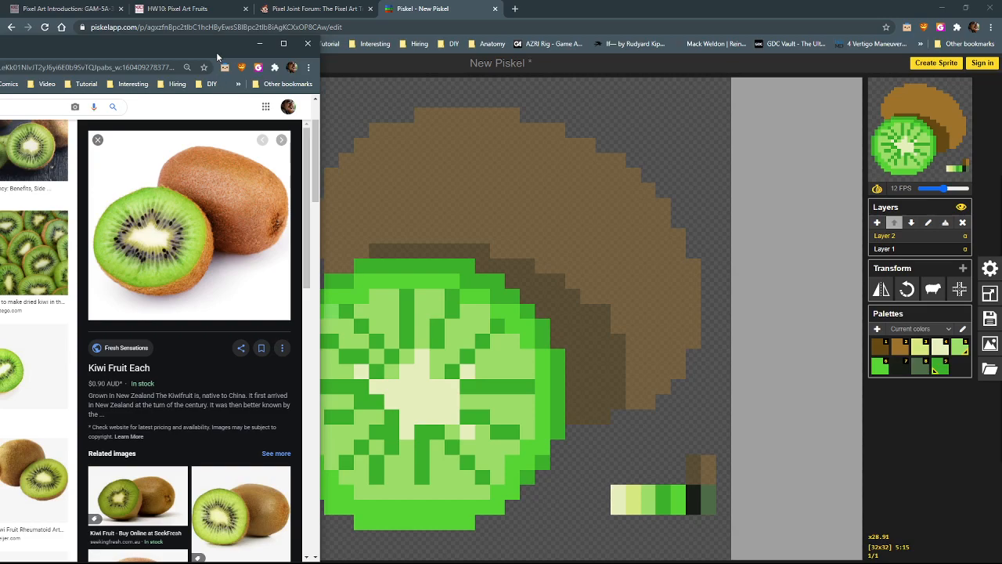
click(259, 43)
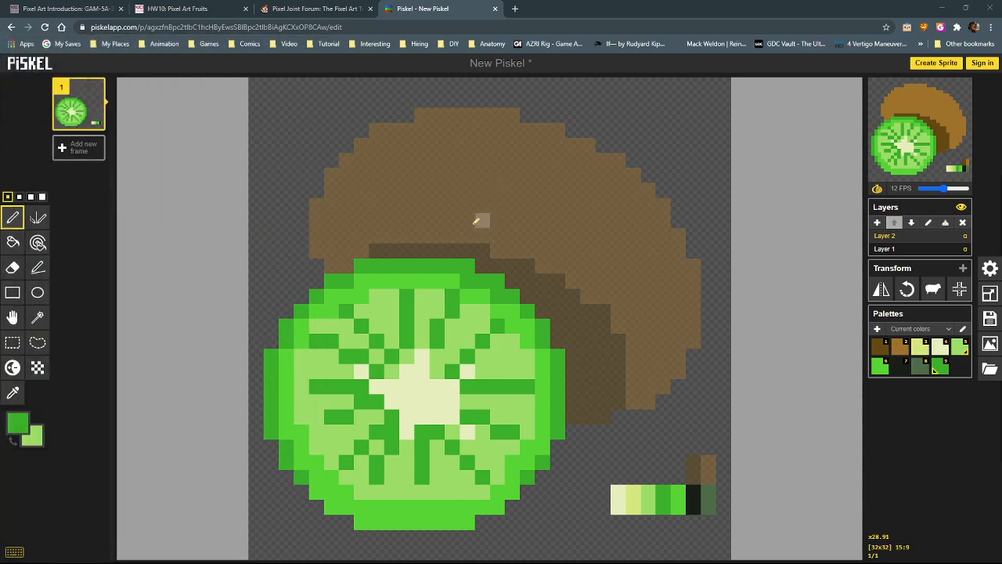
right_click(407, 297)
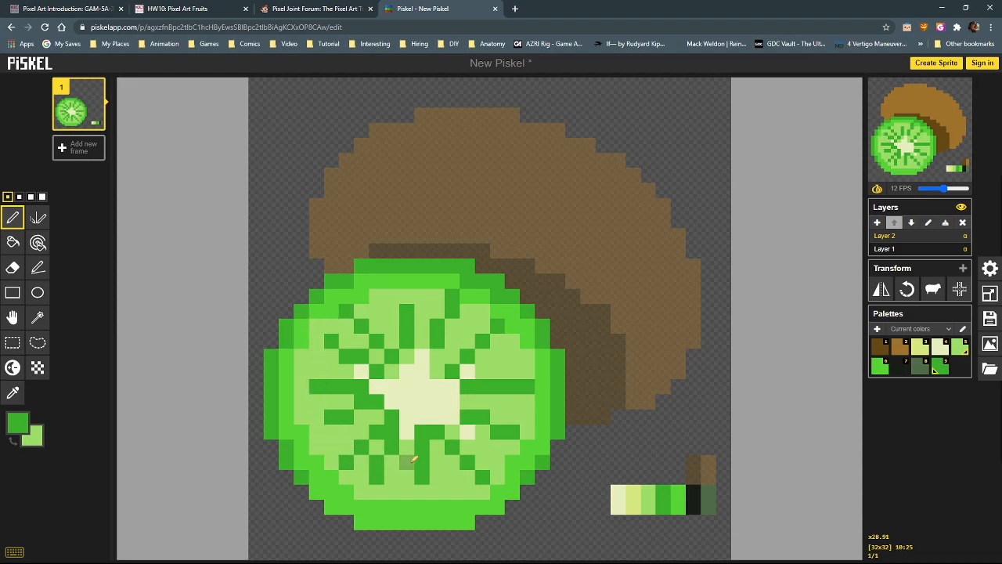
right_click(453, 295)
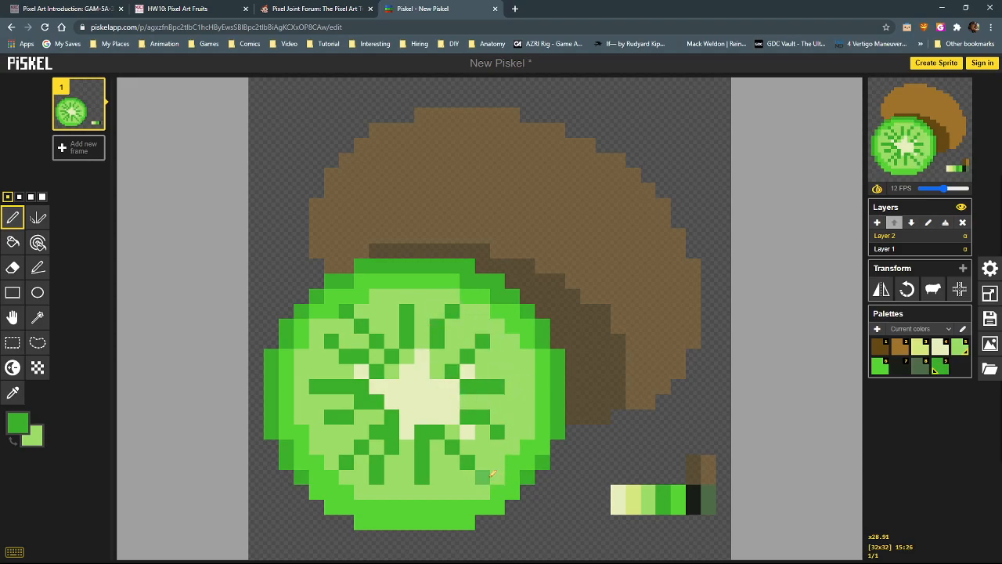
mouse_move(499, 425)
mouse_down()
mouse_move(523, 429)
mouse_move(514, 430)
mouse_up()
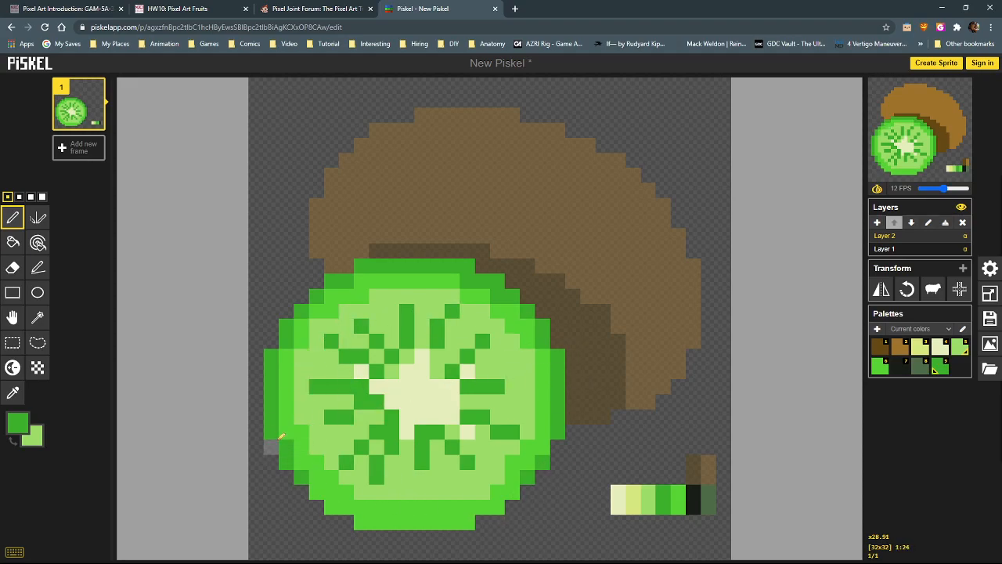
Dither the outer edge of the light green flesh with alternating bright green pixels all around the slice
key(6)
click(303, 398)
click(305, 372)
click(316, 355)
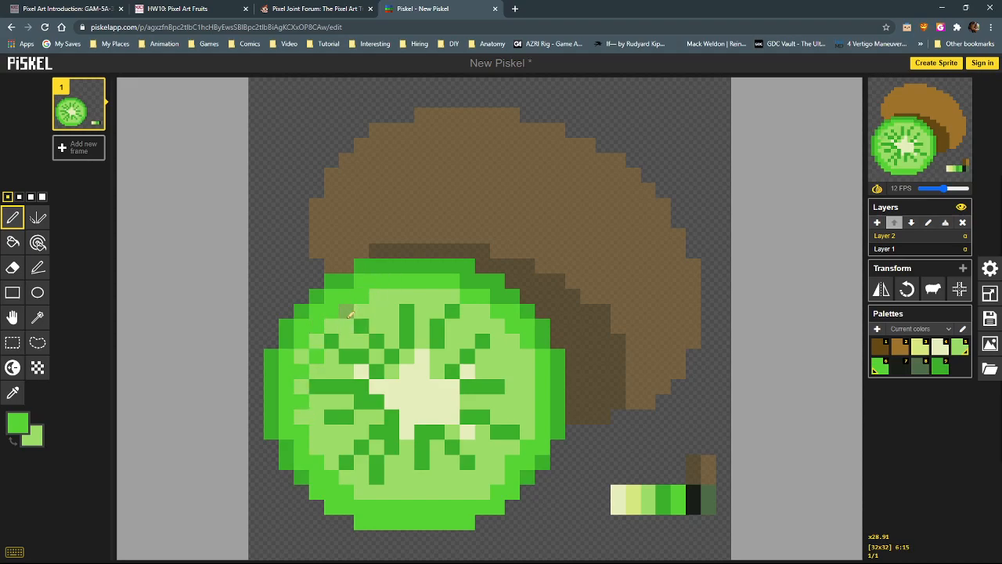
click(346, 312)
click(407, 296)
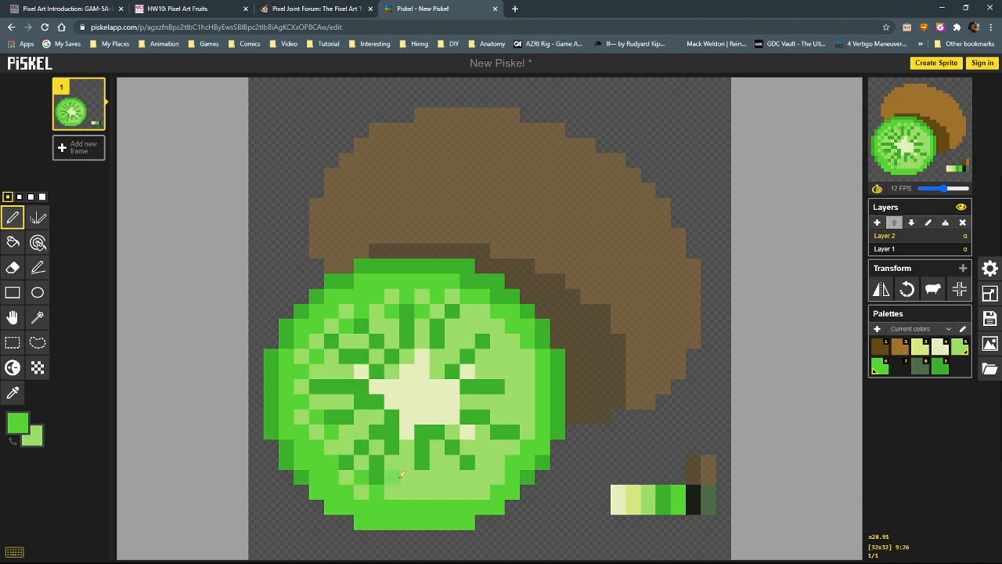
click(437, 491)
click(468, 491)
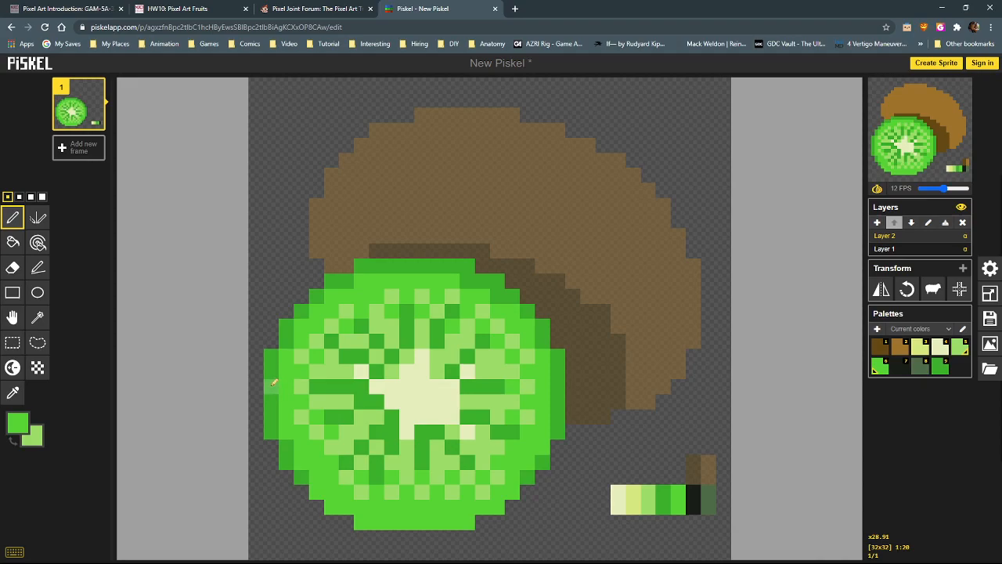
Add a new layer above the slice and place four near-black seed pixels left and upper left of the core
key(9)
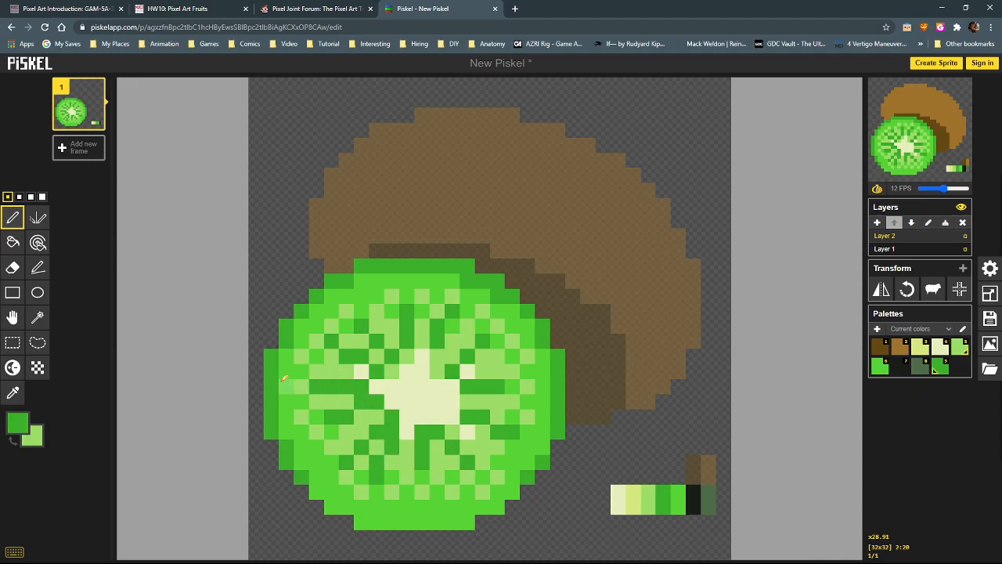
click(336, 383)
click(877, 225)
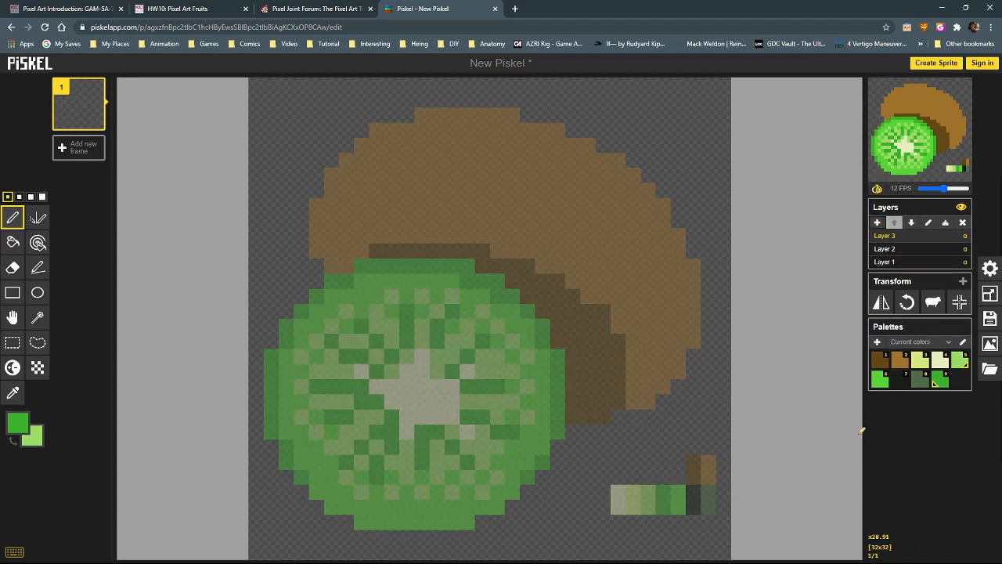
click(904, 380)
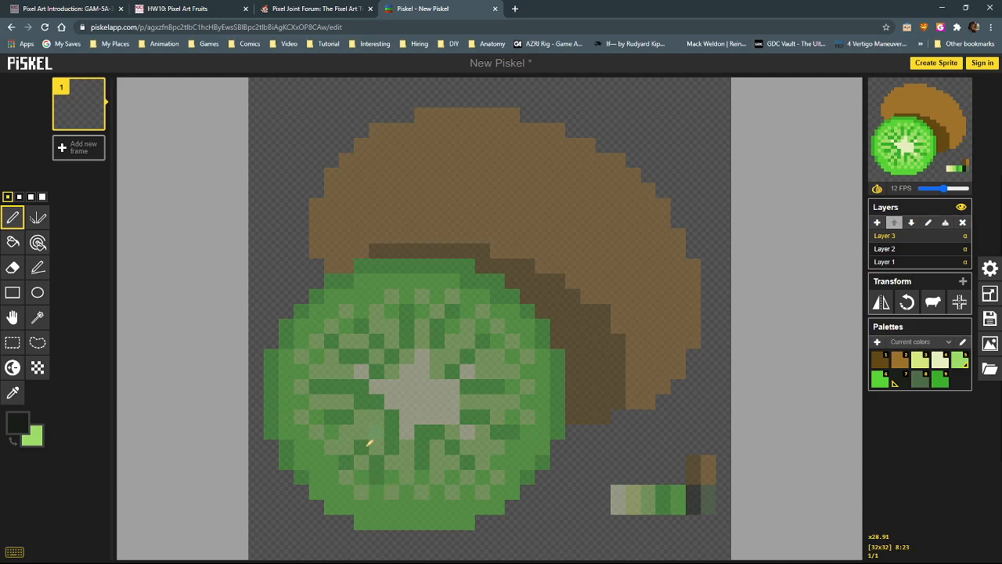
click(362, 402)
click(331, 386)
click(346, 356)
click(391, 356)
Place more near-black seed pixels above, right of and below the core to complete the ring
click(406, 325)
click(451, 371)
click(481, 386)
click(467, 417)
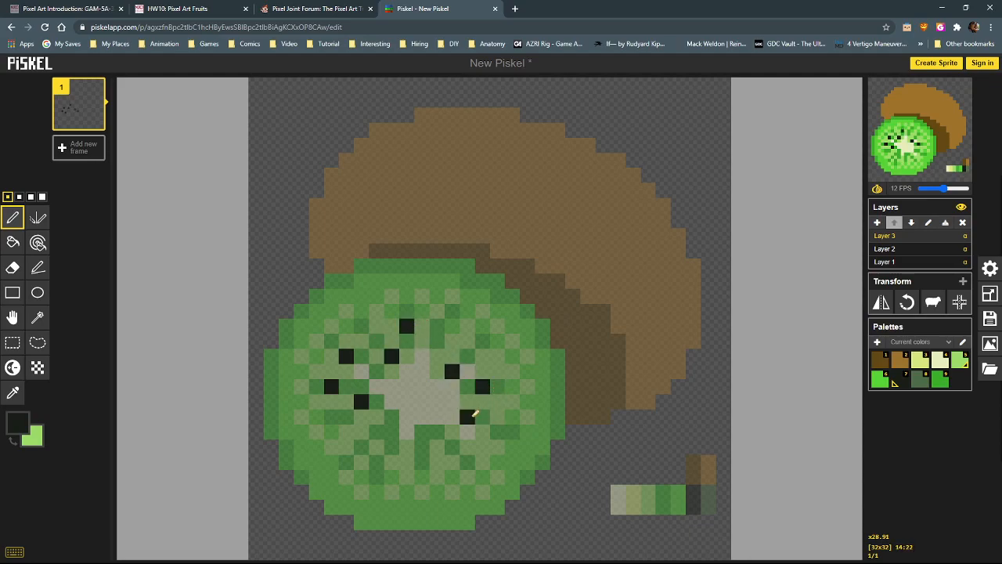
click(423, 432)
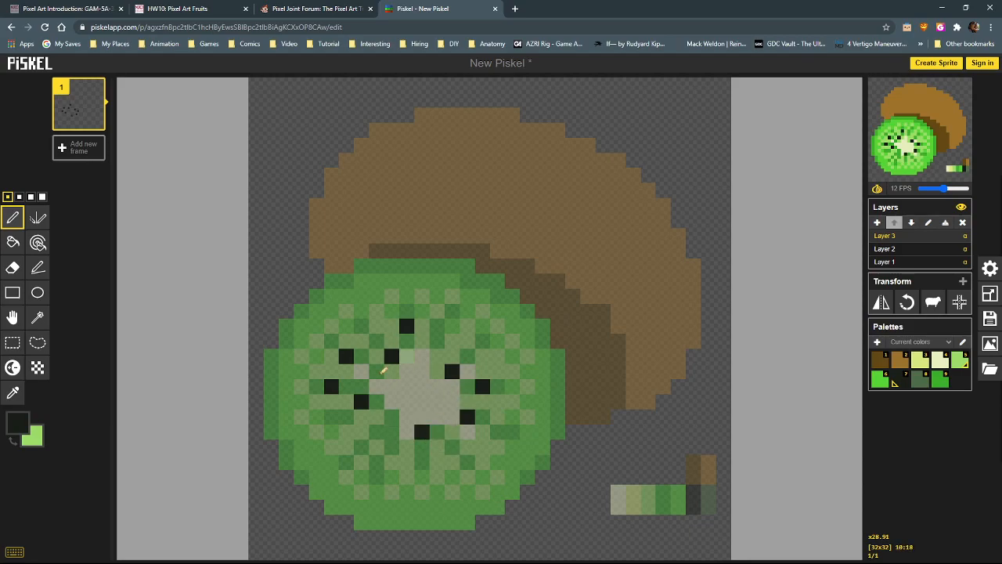
click(466, 461)
right_click(413, 486)
click(391, 447)
click(360, 446)
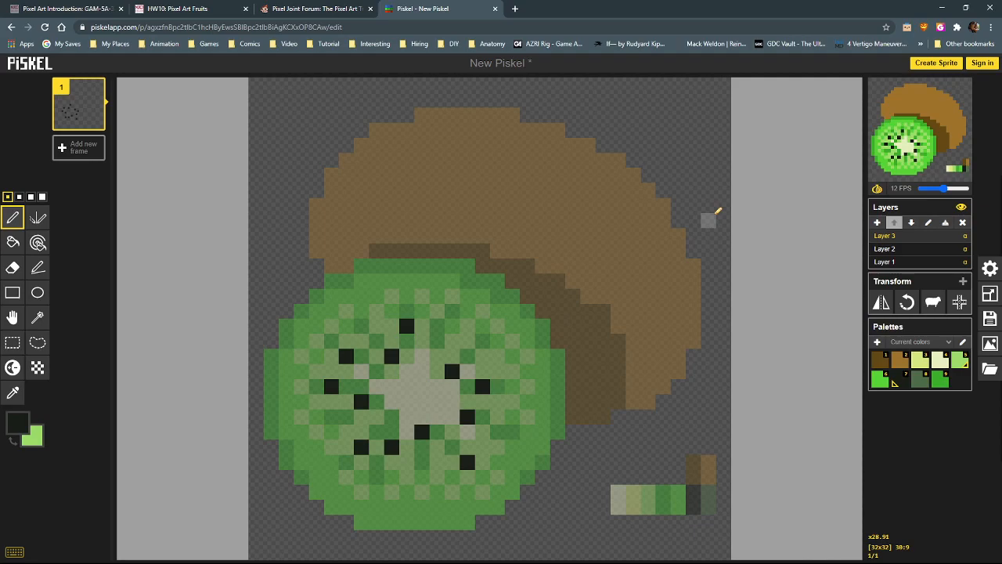
Compare with the kiwi reference photo and try grey-green seed pixels between the near-black ones all around the core
key(alt+Tab)
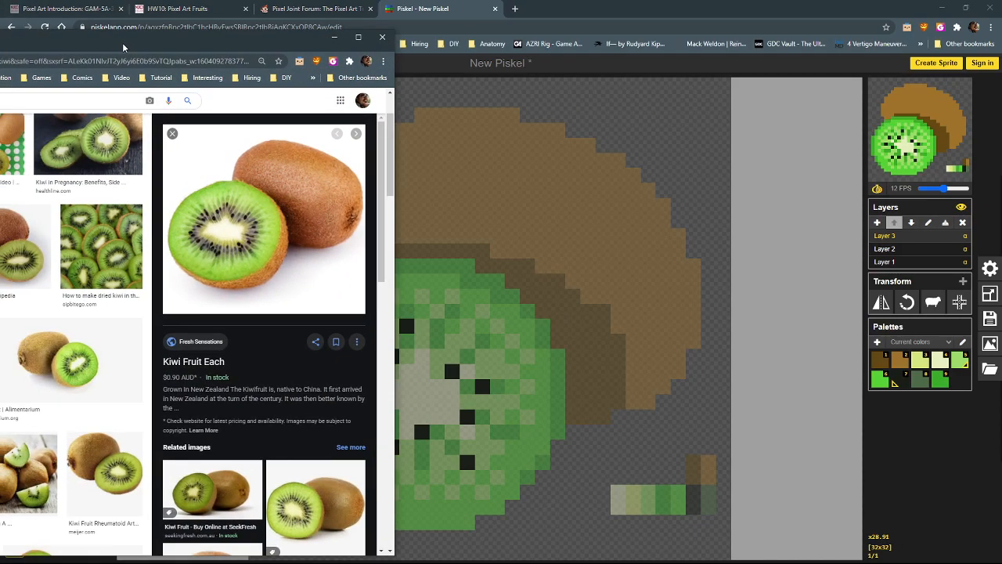
drag(122, 42, 73, 33)
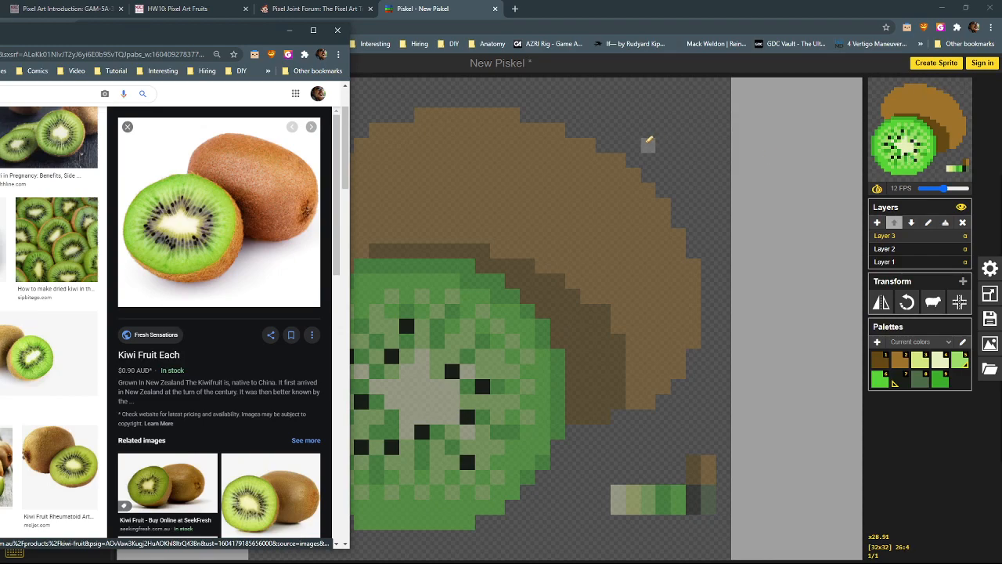
drag(214, 33, 0, 38)
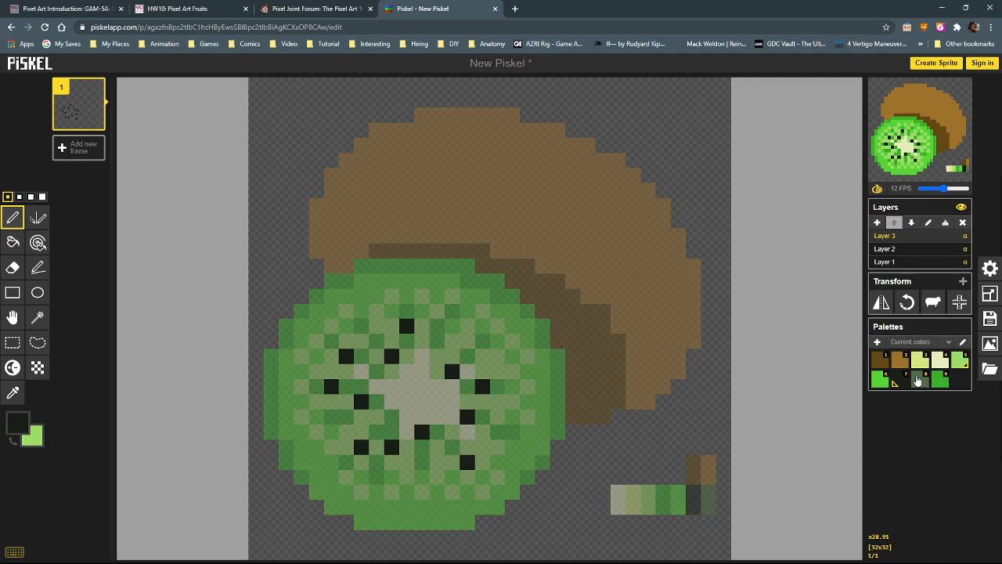
click(920, 379)
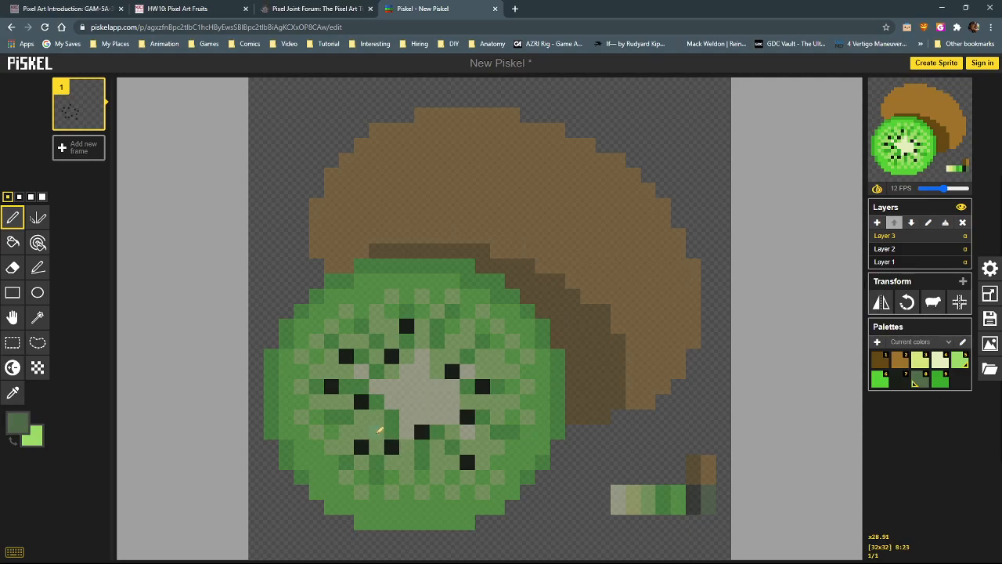
click(344, 416)
click(346, 386)
click(377, 370)
click(361, 325)
click(443, 330)
click(481, 341)
click(497, 430)
click(453, 445)
click(391, 445)
key(ctrl+z)
click(346, 462)
Recheck the reference photo, set the secondary colour to transparent and clear the grey-green pixels from the seed layer
key(alt+Tab)
drag(271, 117, 45, 60)
drag(199, 66, 137, 47)
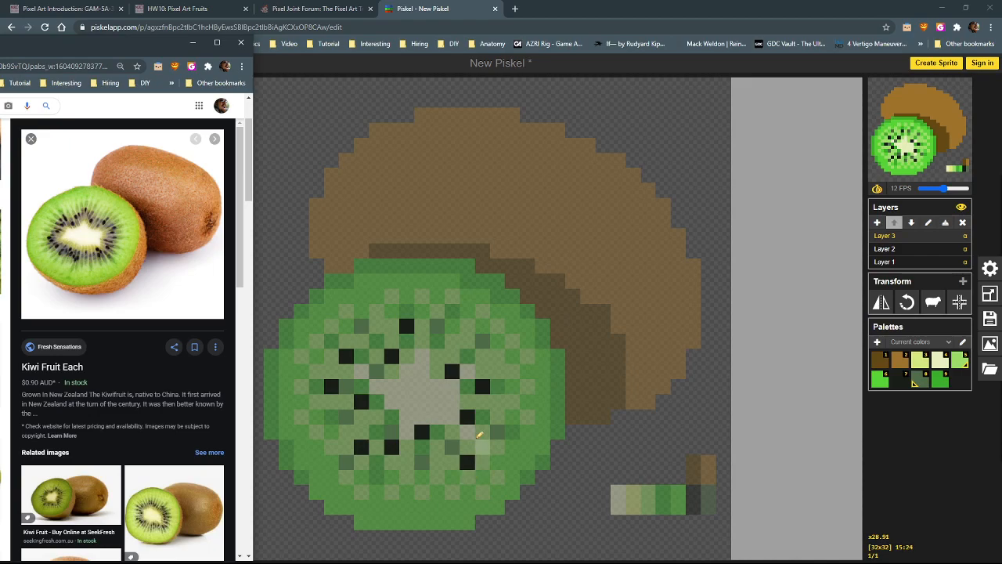
right_click(485, 341)
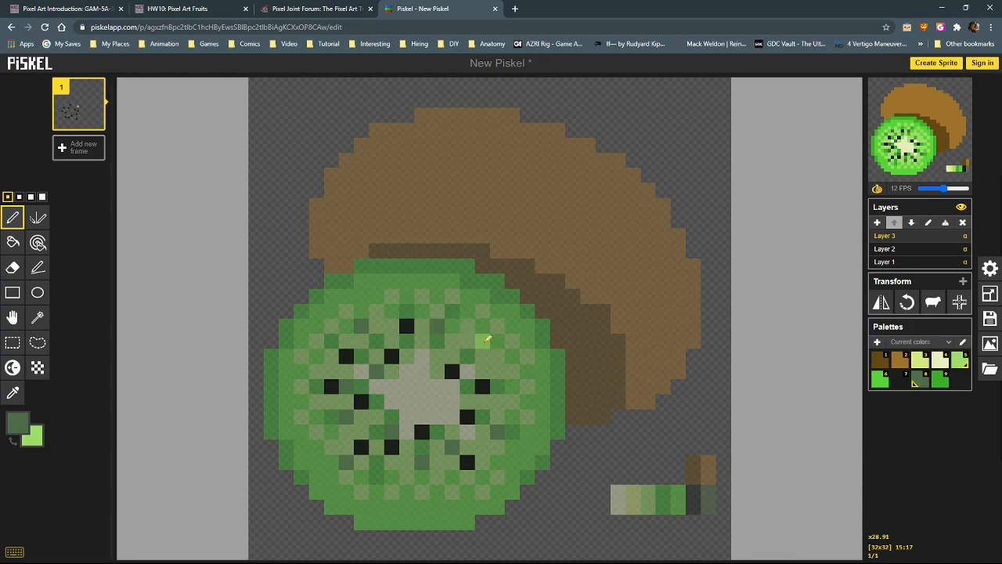
click(36, 443)
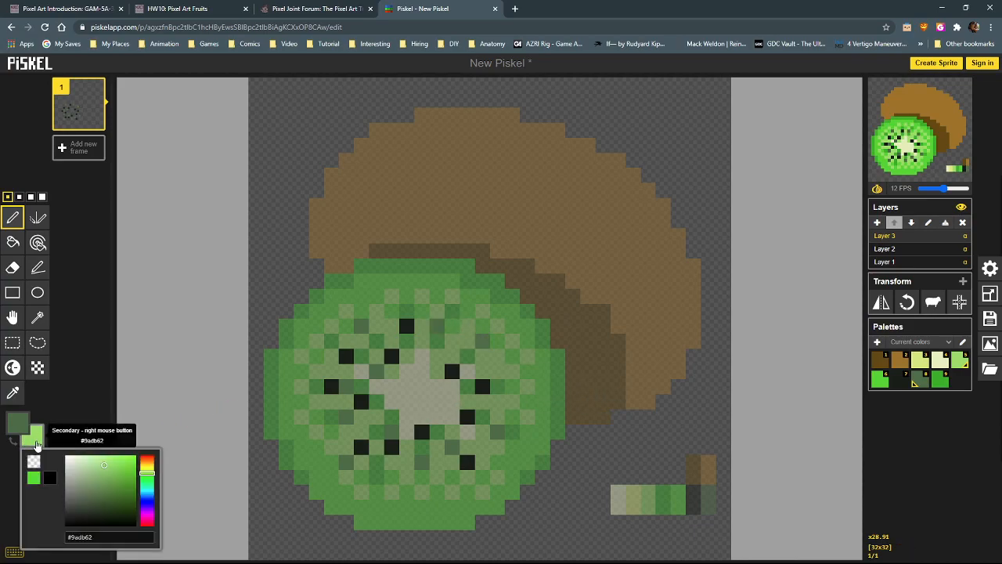
click(34, 462)
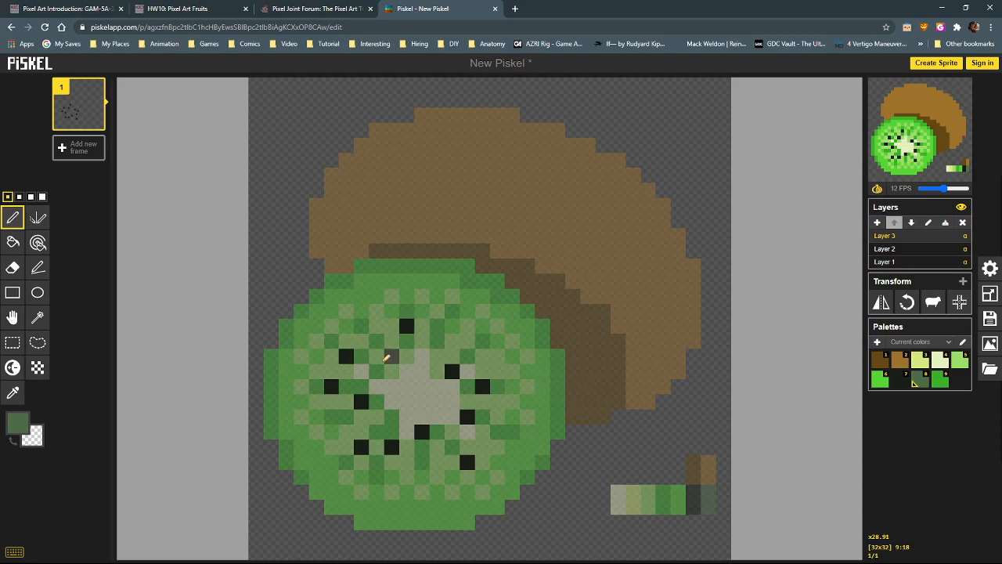
Recolour several near-black seeds grey-green on both sides of and below the core, adding one at its lower right
click(392, 356)
click(331, 386)
click(422, 431)
click(466, 462)
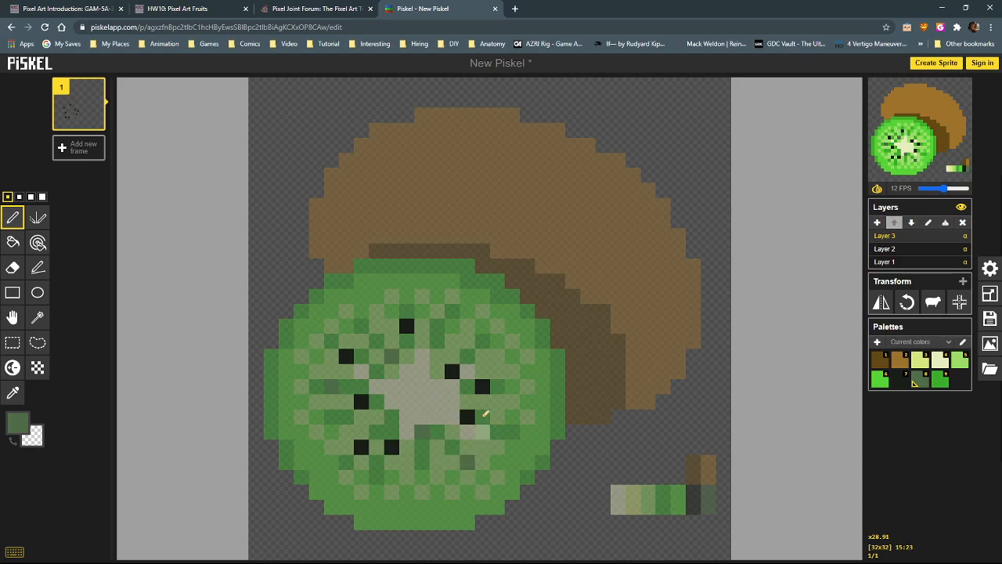
click(481, 386)
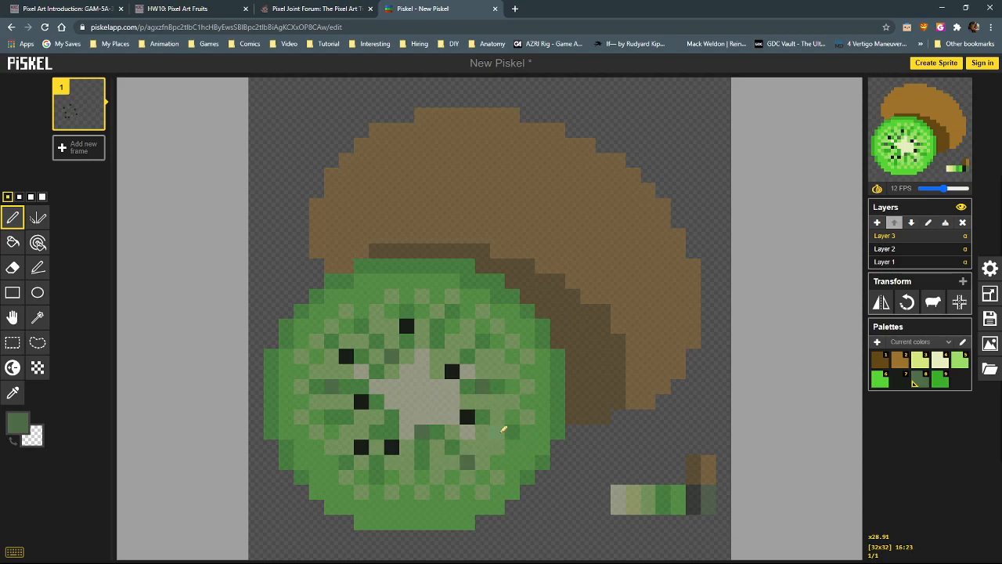
click(502, 429)
click(331, 416)
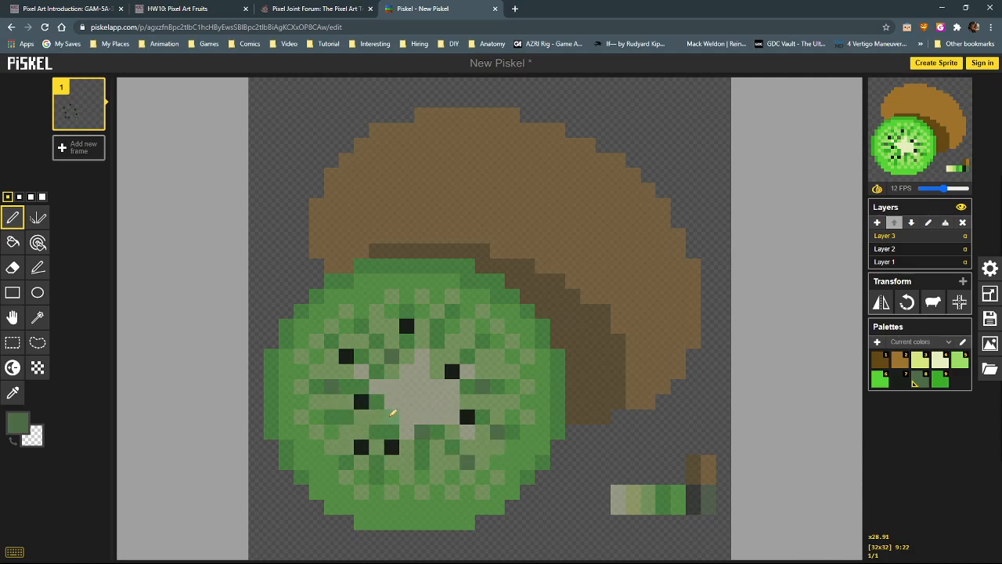
click(392, 413)
Consult the reference photo and add near-black seeds farther out below, above, left and upper right of the core
key(alt+Tab)
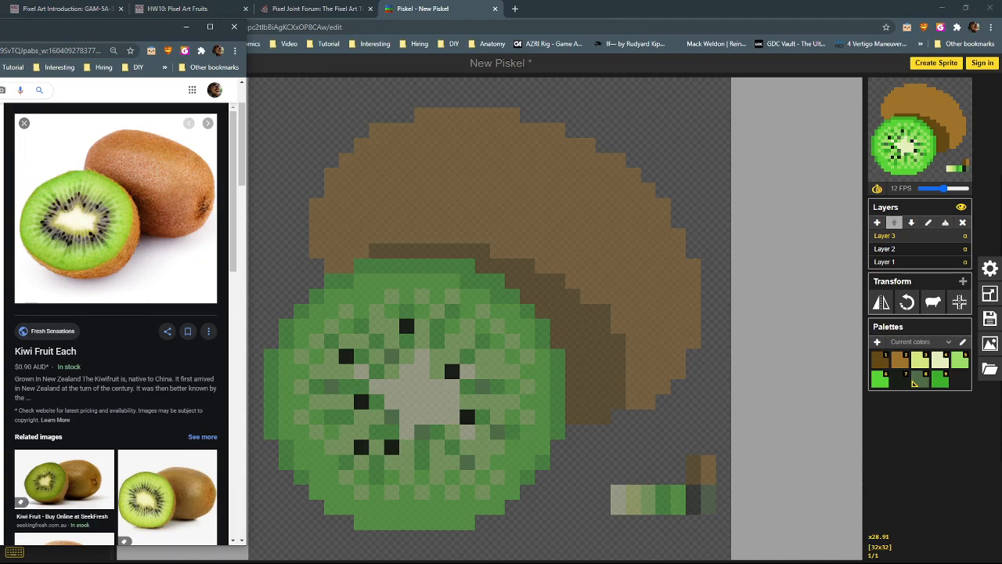
drag(157, 27, 0, 23)
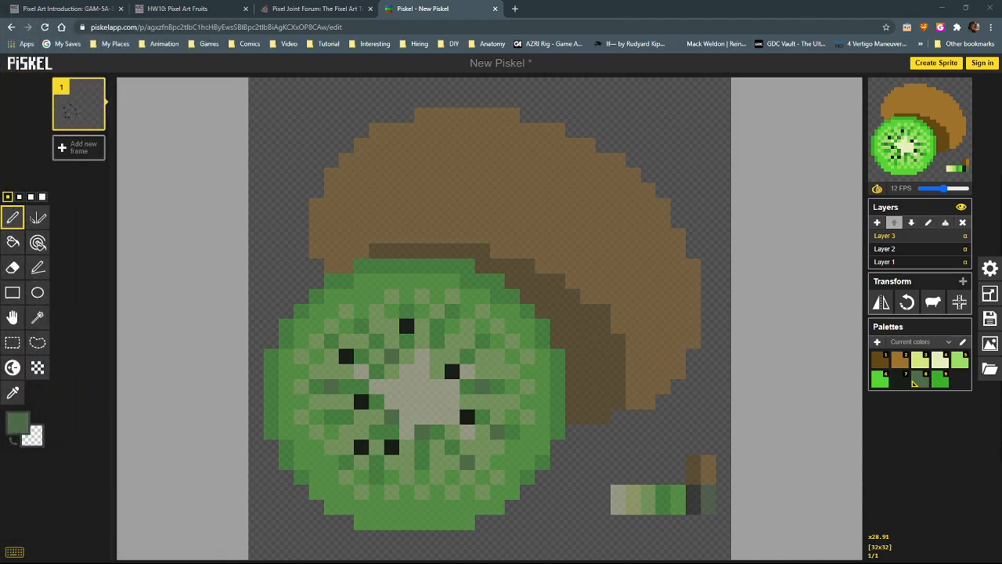
click(899, 381)
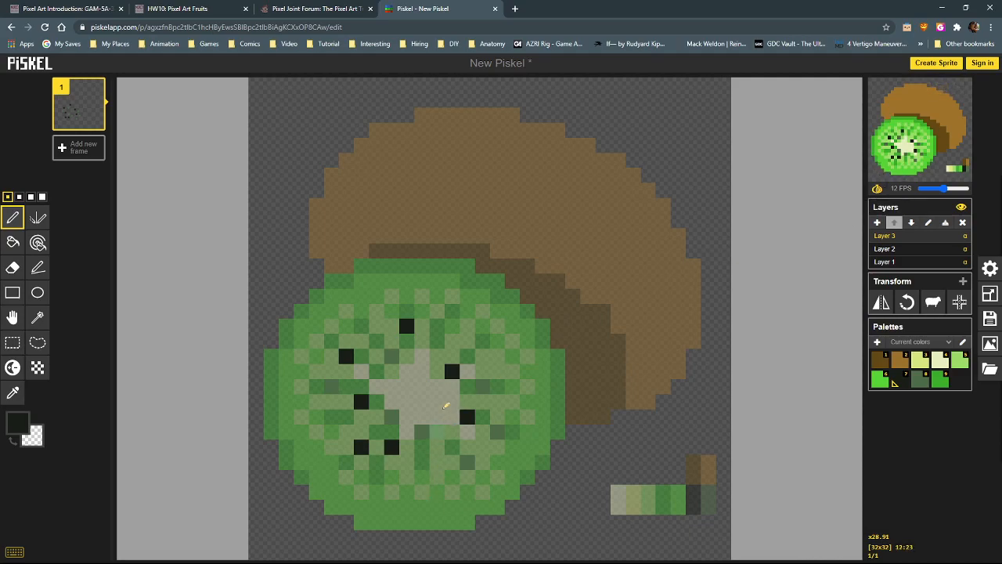
click(379, 474)
click(423, 461)
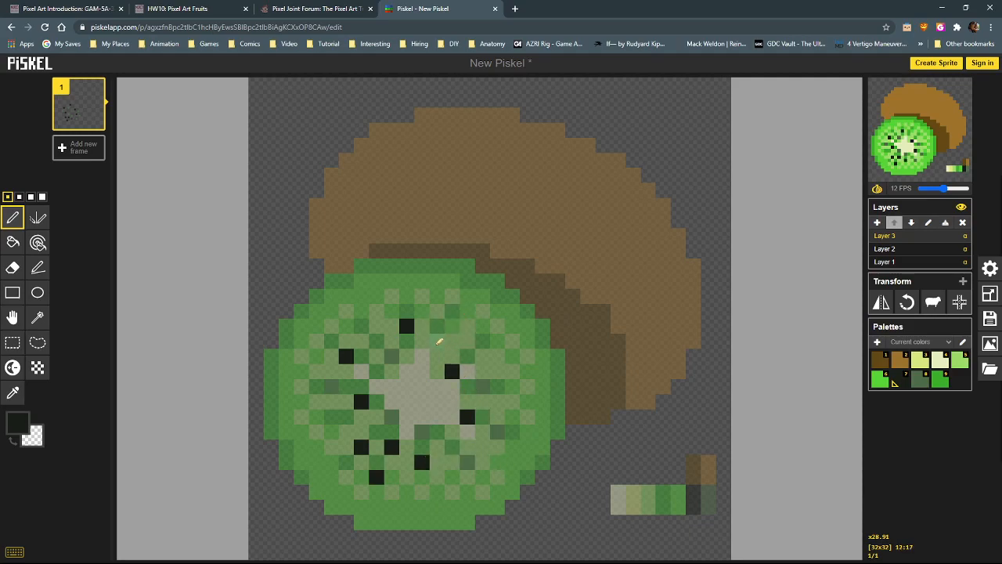
click(438, 341)
click(453, 311)
click(321, 385)
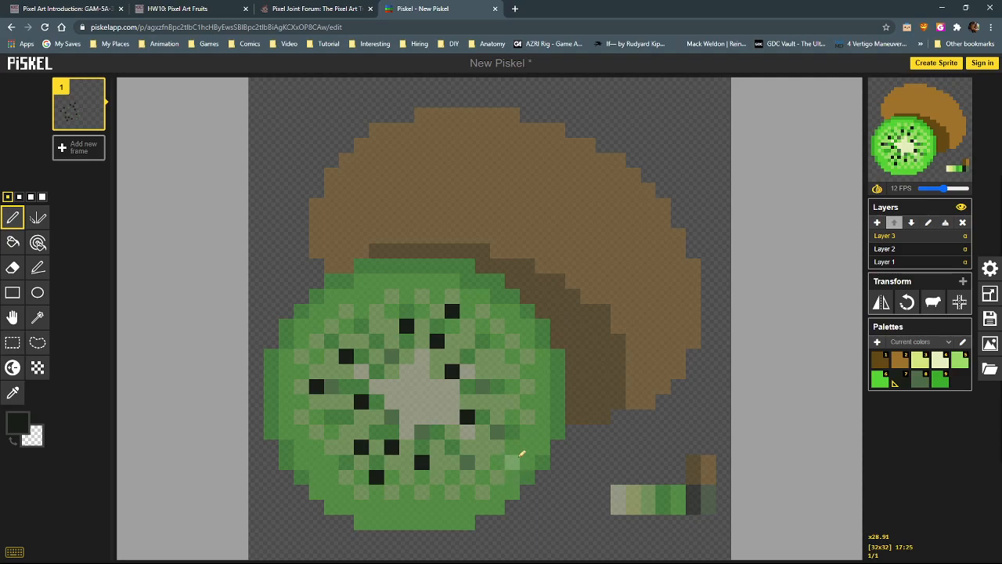
click(482, 340)
Compare the seeds with the reference photo and make Layer 2 the active layer
drag(0, 23, 10, 17)
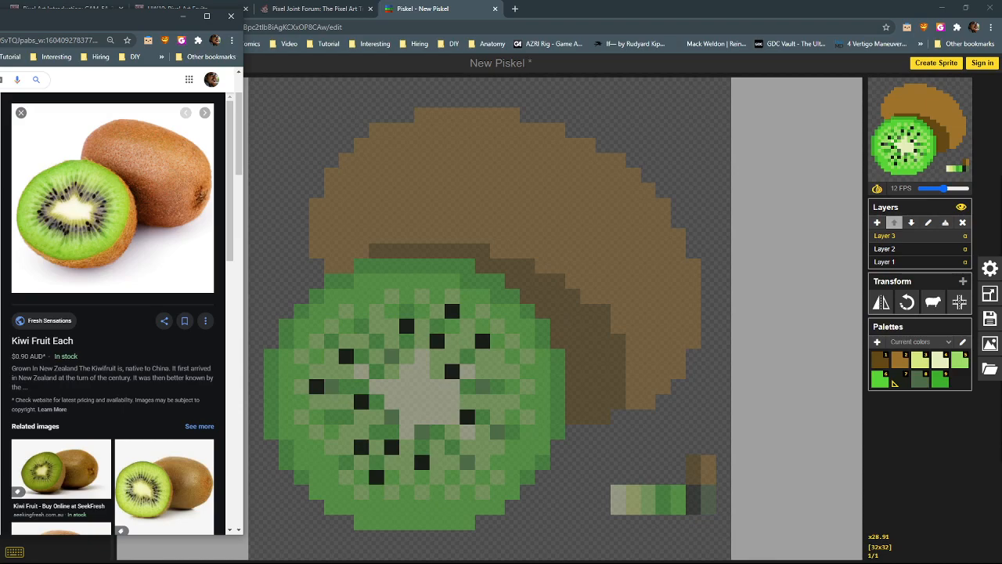
click(923, 252)
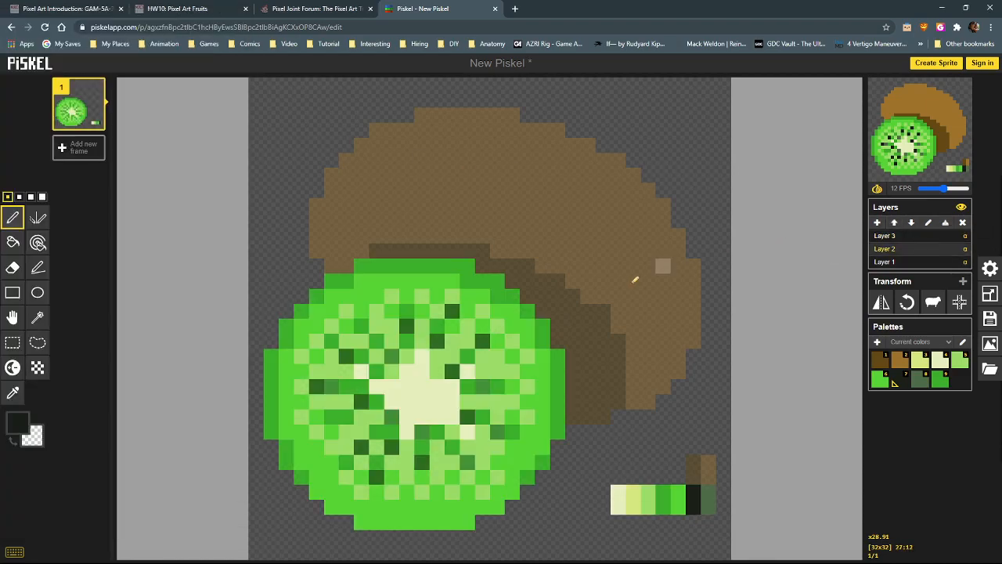
click(922, 238)
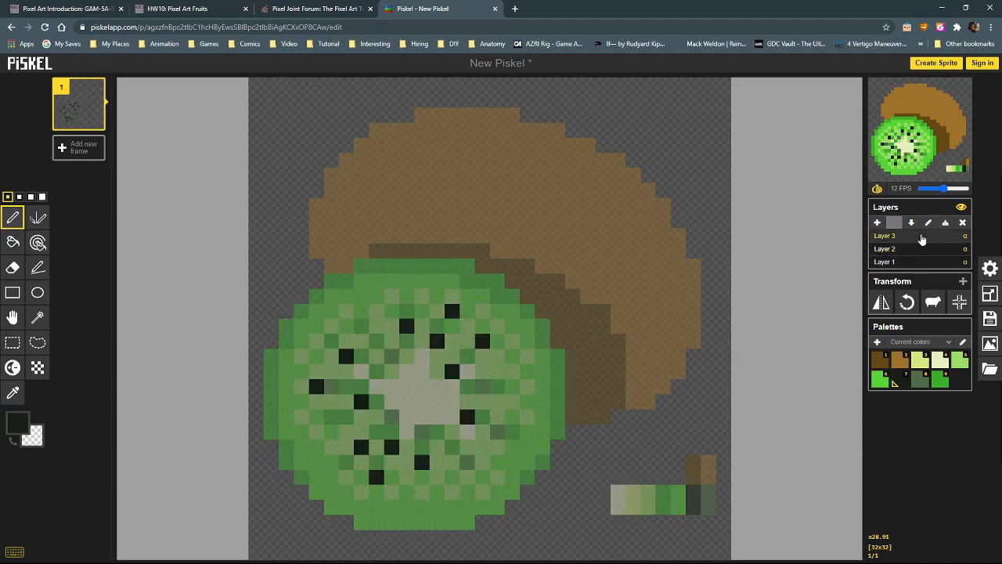
click(918, 252)
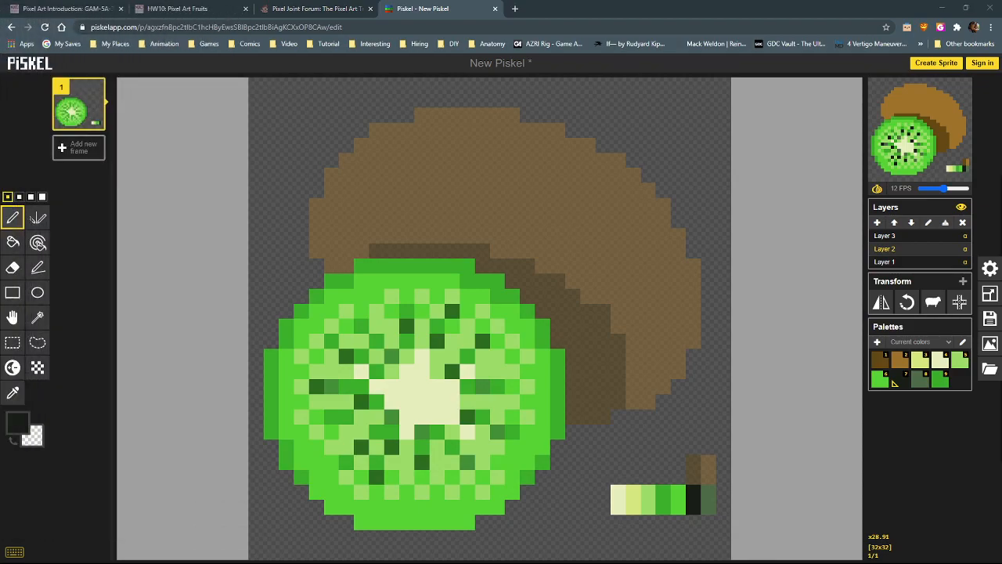
Choose the lighter brown as the primary colour and merge the seed layer, Layer 3, with Layer 2 below it
mouse_move(920, 145)
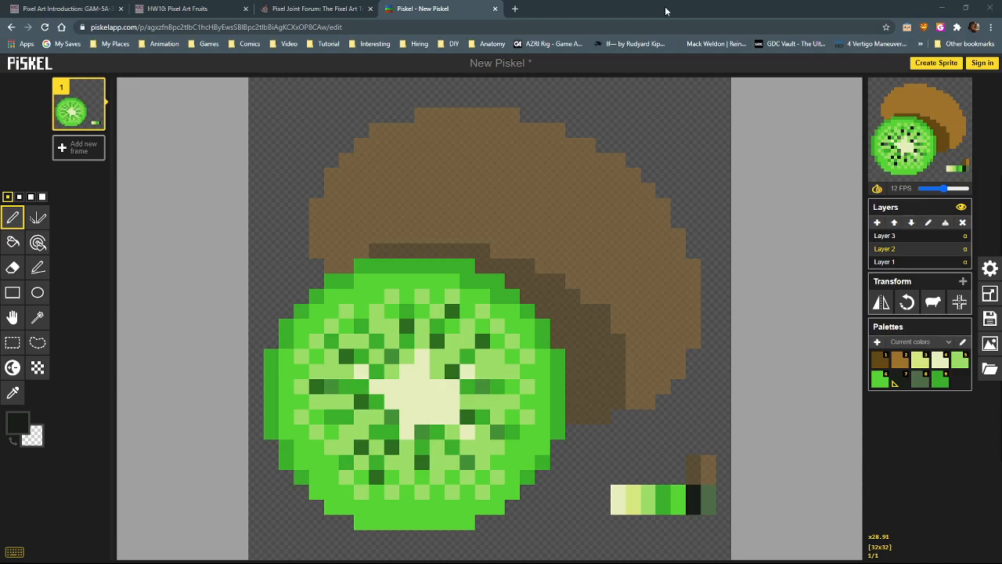
mouse_move(968, 155)
click(897, 362)
click(907, 237)
click(910, 249)
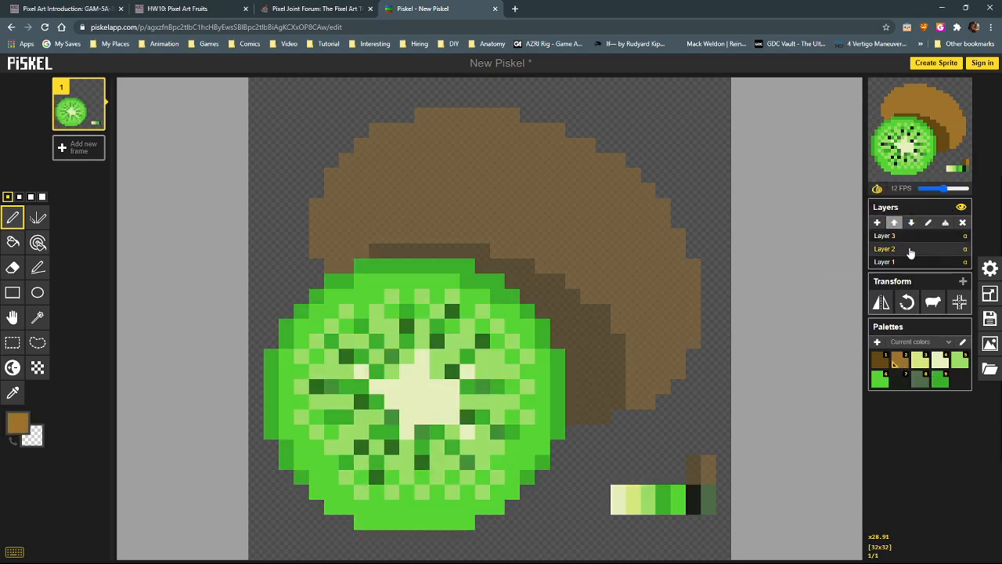
click(906, 237)
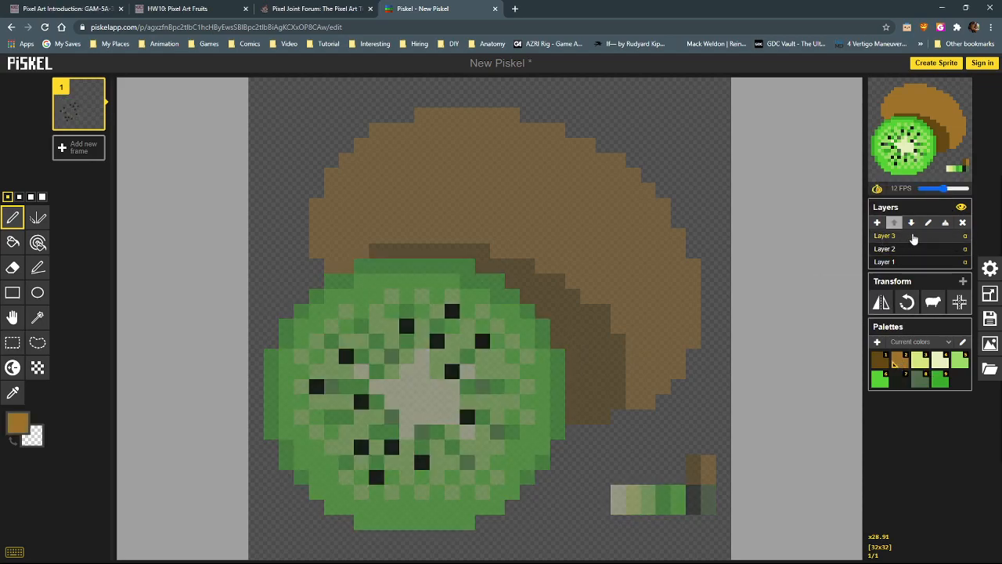
click(944, 224)
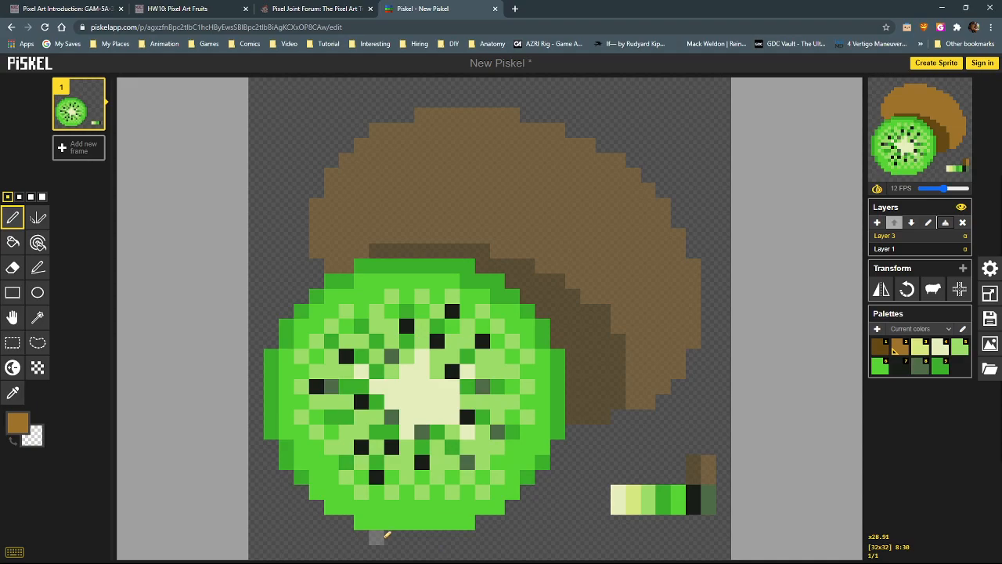
Paint a lighter brown skin rim around the slice's right side, bottom and lower left edge
mouse_move(387, 537)
mouse_down()
mouse_move(469, 537)
mouse_move(545, 474)
mouse_move(559, 447)
mouse_move(557, 462)
mouse_up()
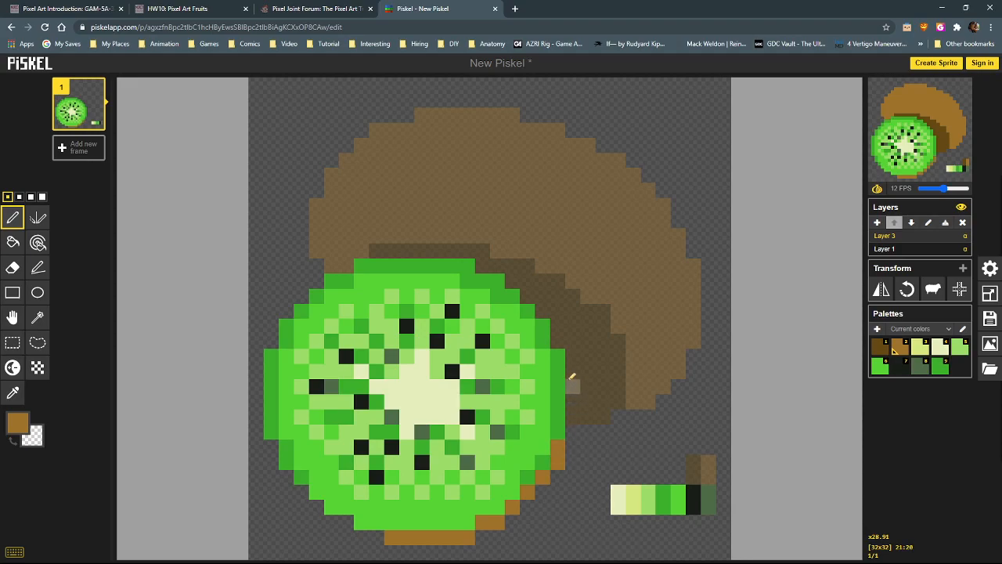
mouse_move(572, 357)
mouse_down()
mouse_move(572, 450)
mouse_move(560, 328)
mouse_move(543, 310)
mouse_up()
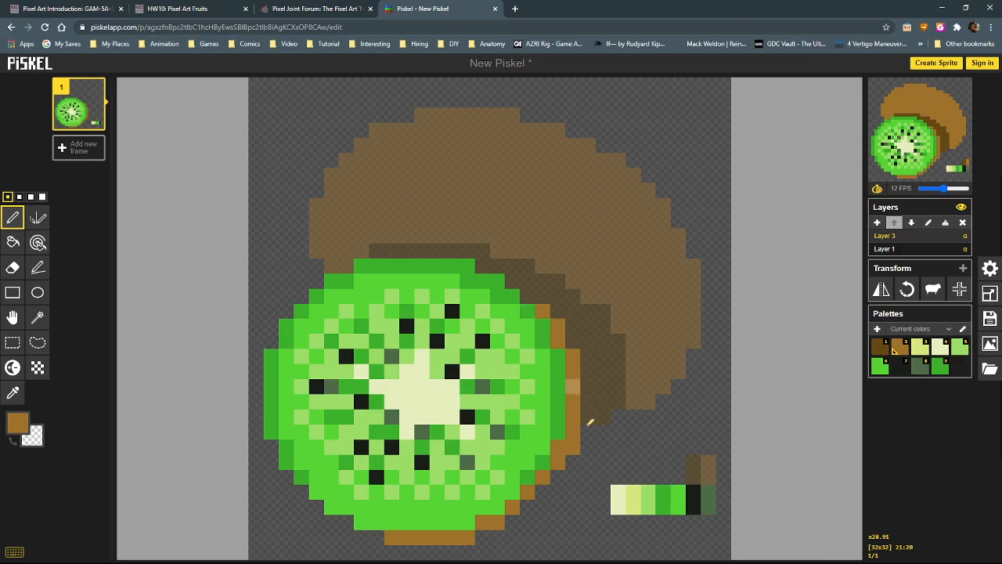
mouse_move(569, 462)
mouse_down()
mouse_move(497, 529)
mouse_move(380, 537)
mouse_move(358, 537)
mouse_move(290, 476)
mouse_up()
click(289, 476)
click(271, 446)
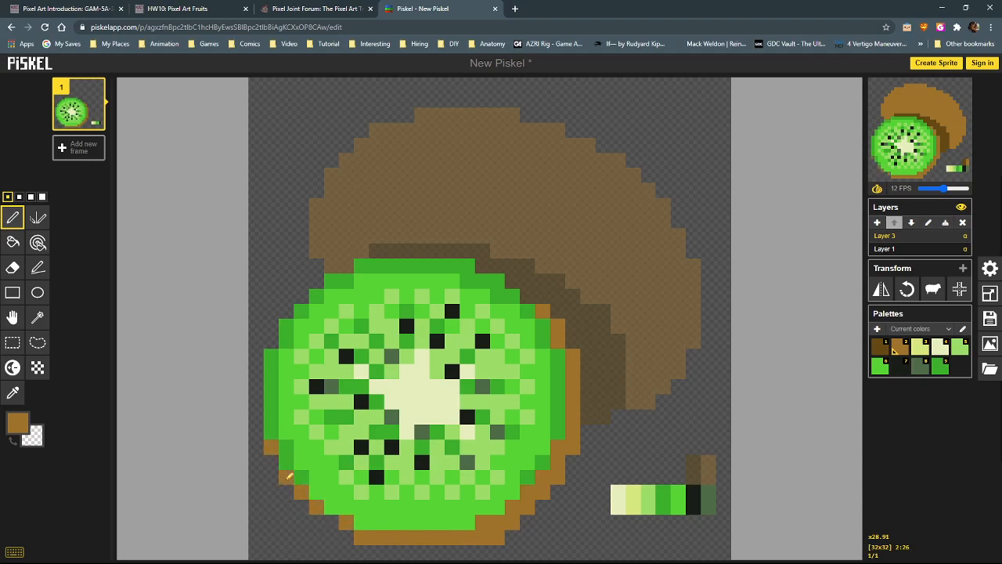
click(331, 521)
click(346, 536)
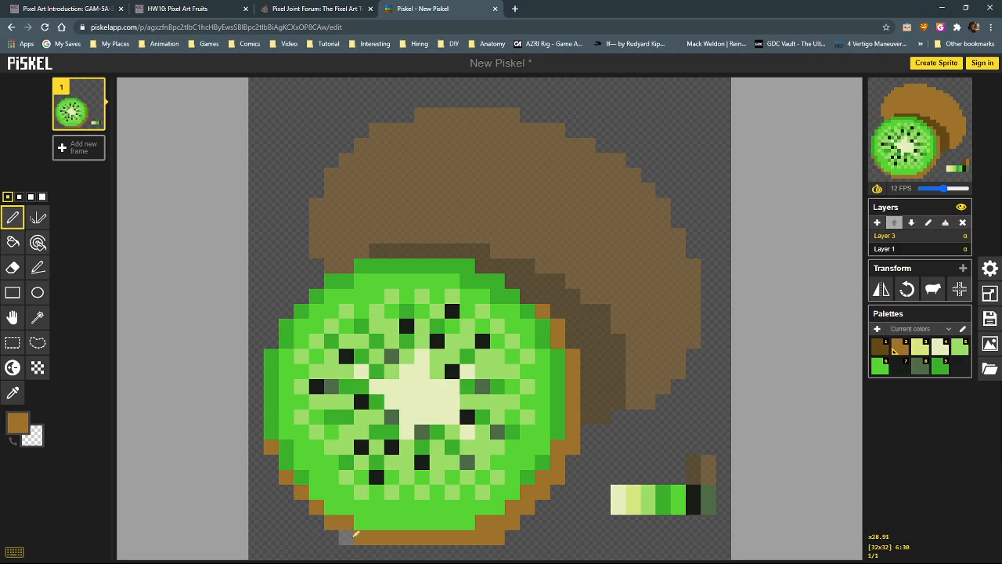
Thicken the brown skin rim below and at the lower right of the slice, and extend its upper right end by one pixel
click(377, 548)
mouse_move(381, 548)
mouse_down()
mouse_move(511, 549)
mouse_move(510, 540)
mouse_move(517, 549)
mouse_move(568, 459)
mouse_up()
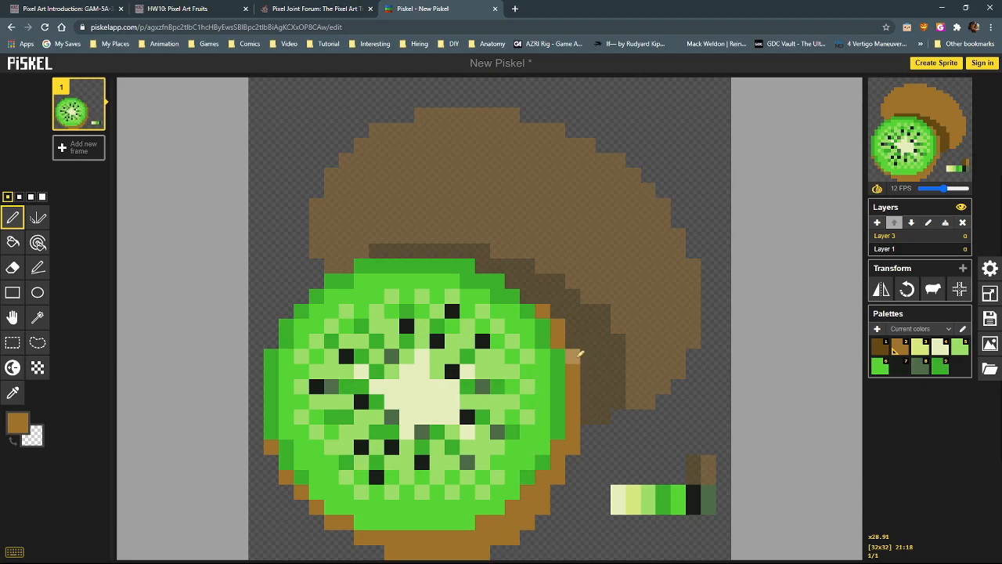
click(528, 296)
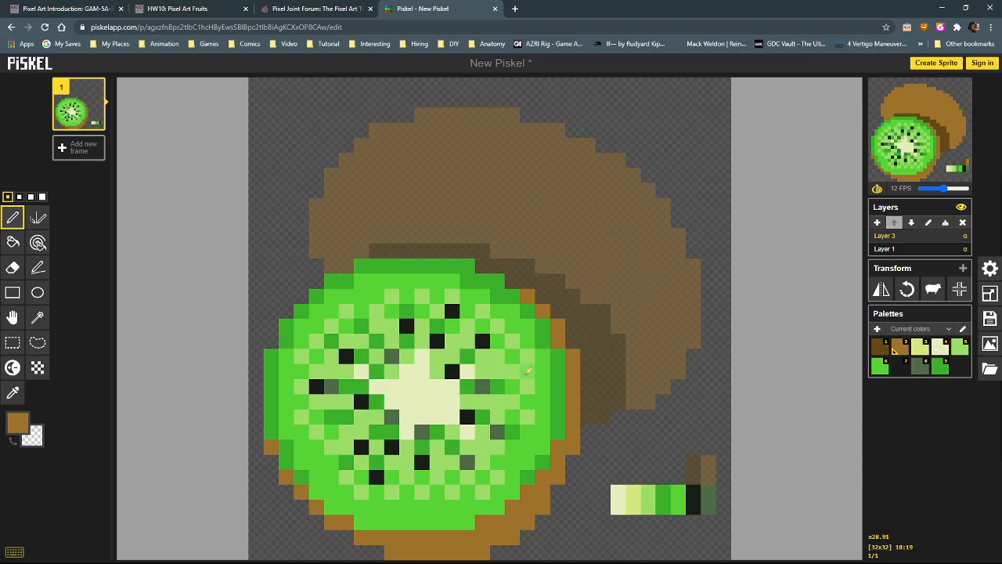
mouse_move(632, 296)
mouse_down()
mouse_move(630, 321)
mouse_move(638, 299)
mouse_move(652, 311)
mouse_move(642, 332)
mouse_move(616, 316)
mouse_move(649, 324)
mouse_up()
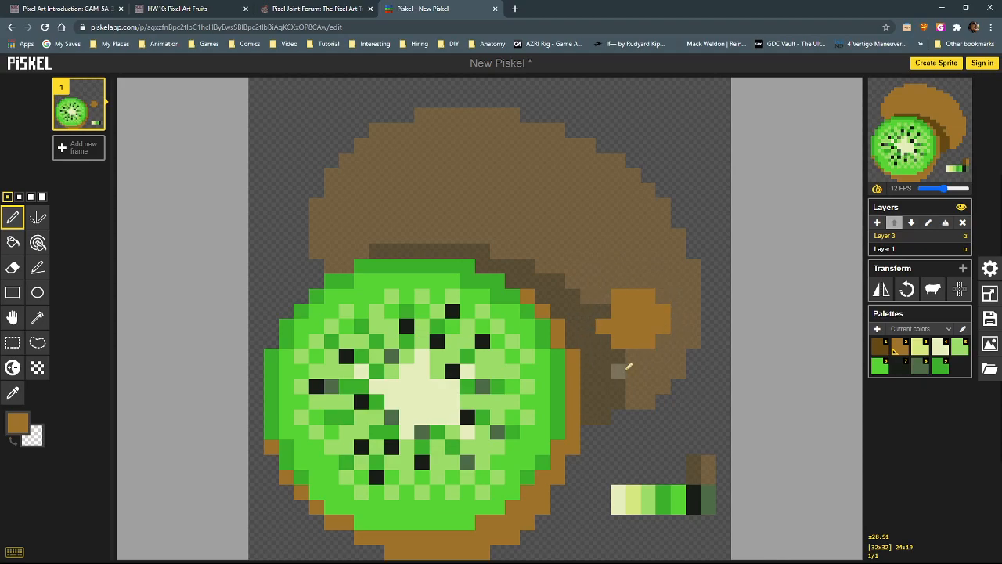
mouse_move(962, 134)
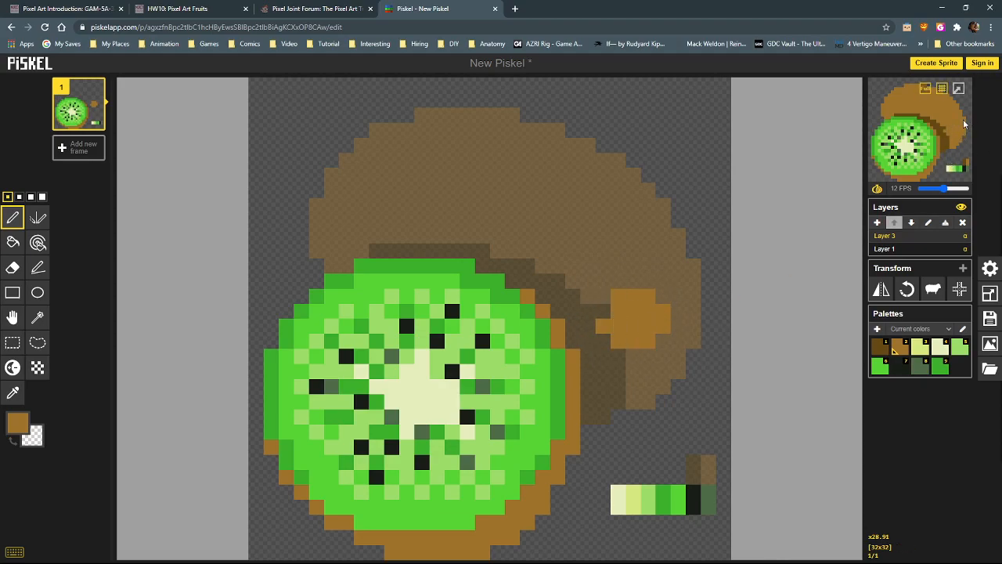
mouse_move(648, 340)
mouse_down()
mouse_move(650, 290)
mouse_move(668, 343)
mouse_move(643, 298)
mouse_move(608, 346)
mouse_move(663, 312)
mouse_up()
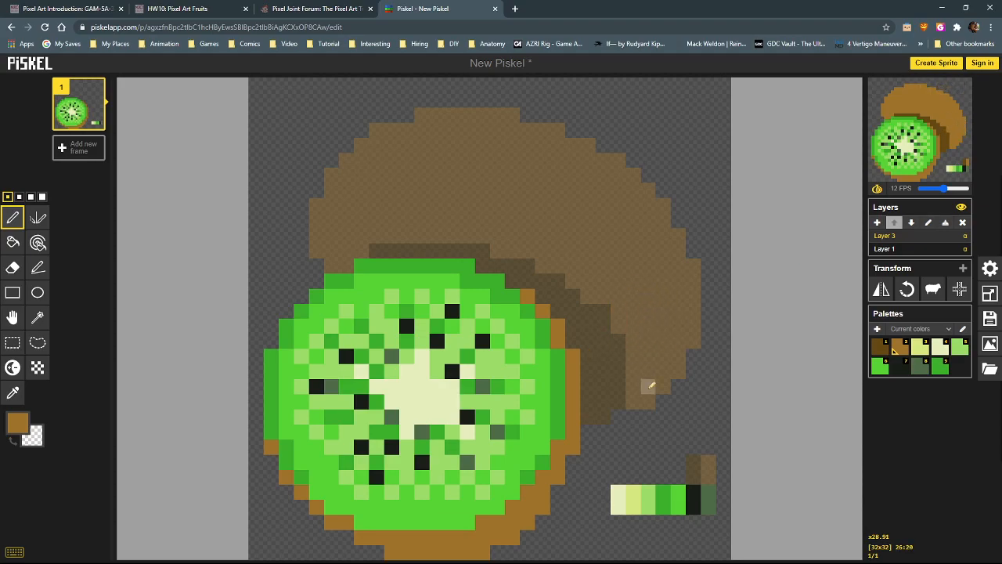
click(941, 249)
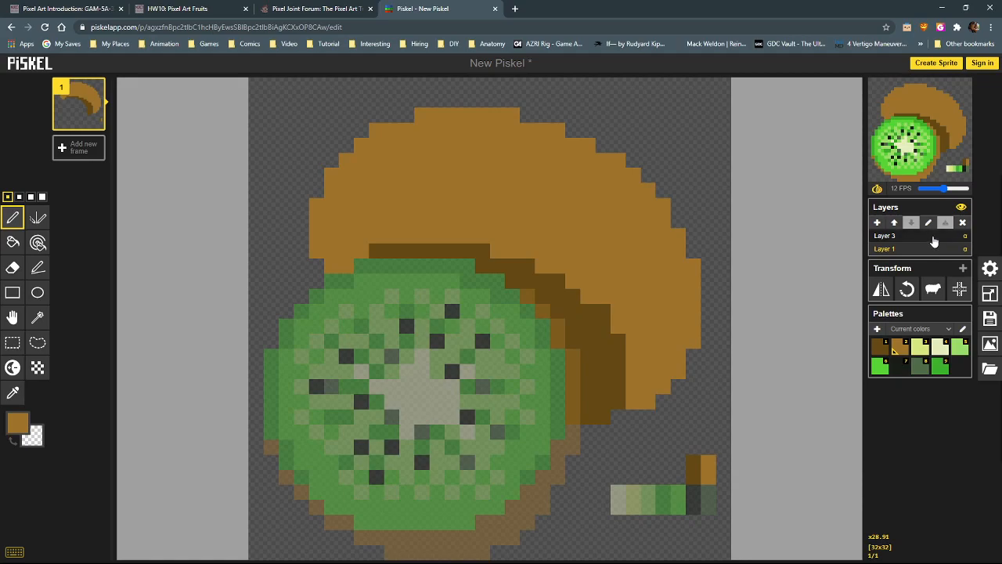
click(932, 236)
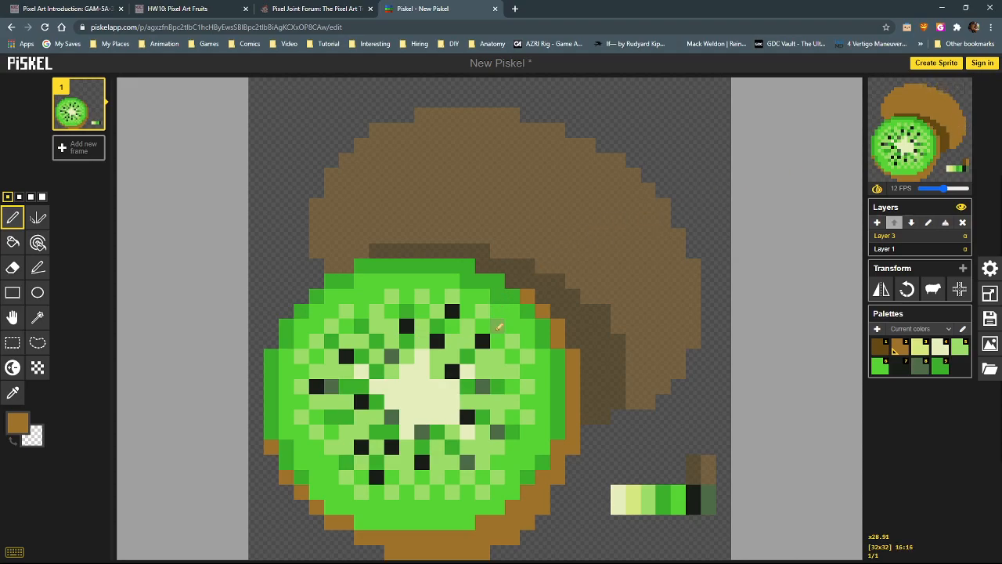
Widen the brown skin rim at the ends of its bottom rows and along the slice's lower right
click(381, 546)
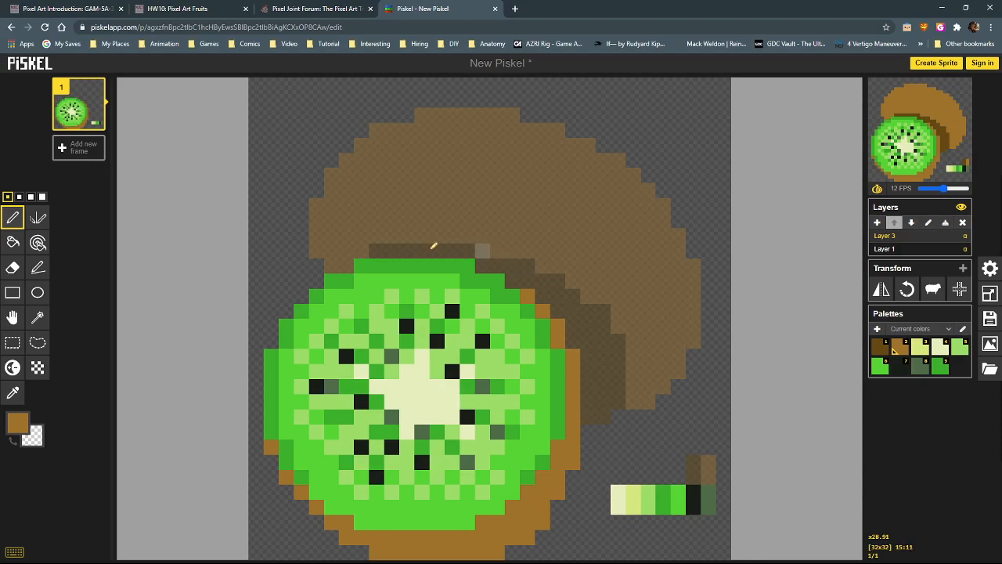
mouse_move(910, 80)
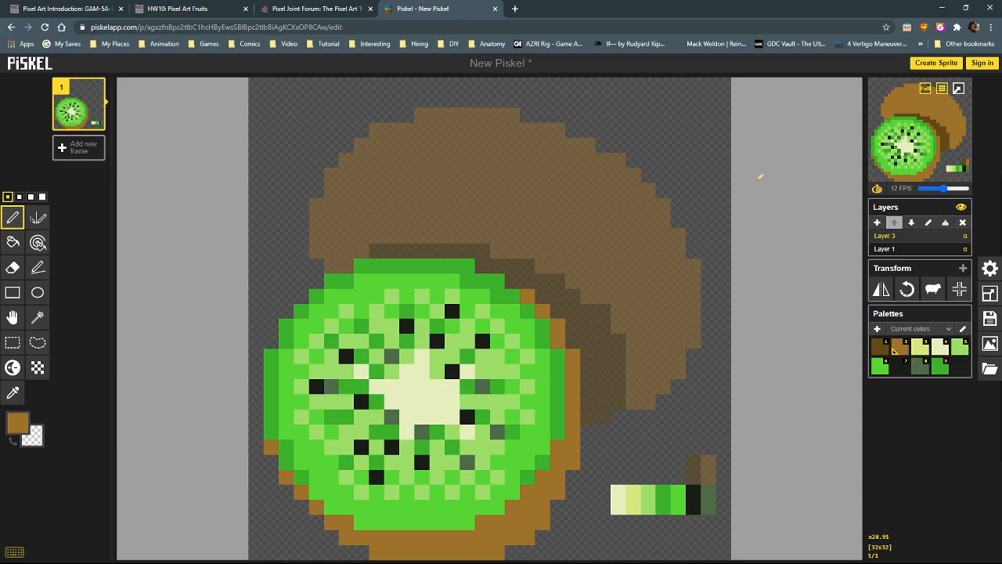
Shift the contents of Layer 3 and Layer 1 up by one pixel, and merge Layer 3 with Layer 1
click(13, 318)
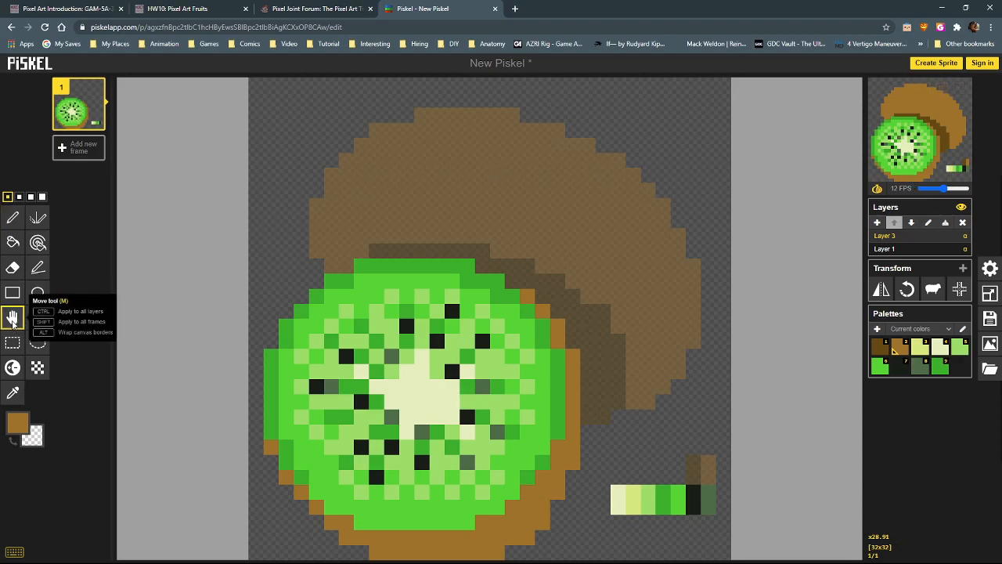
drag(493, 409, 491, 393)
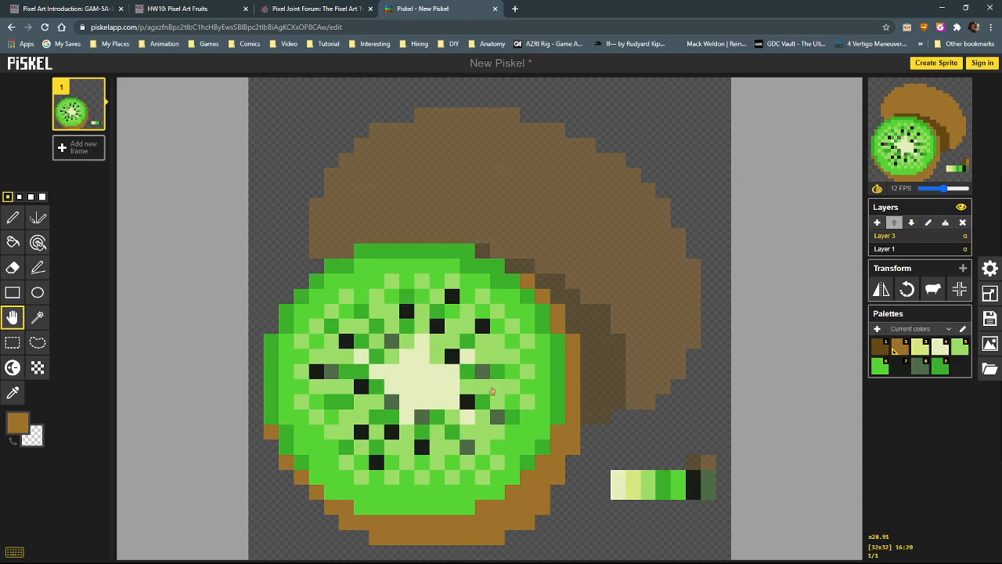
click(925, 250)
drag(657, 290, 656, 276)
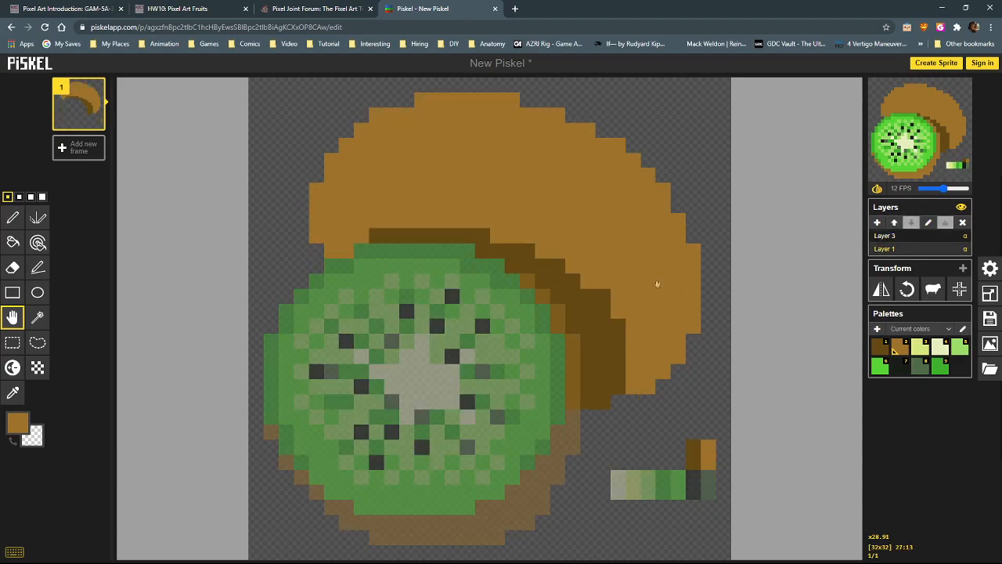
click(936, 240)
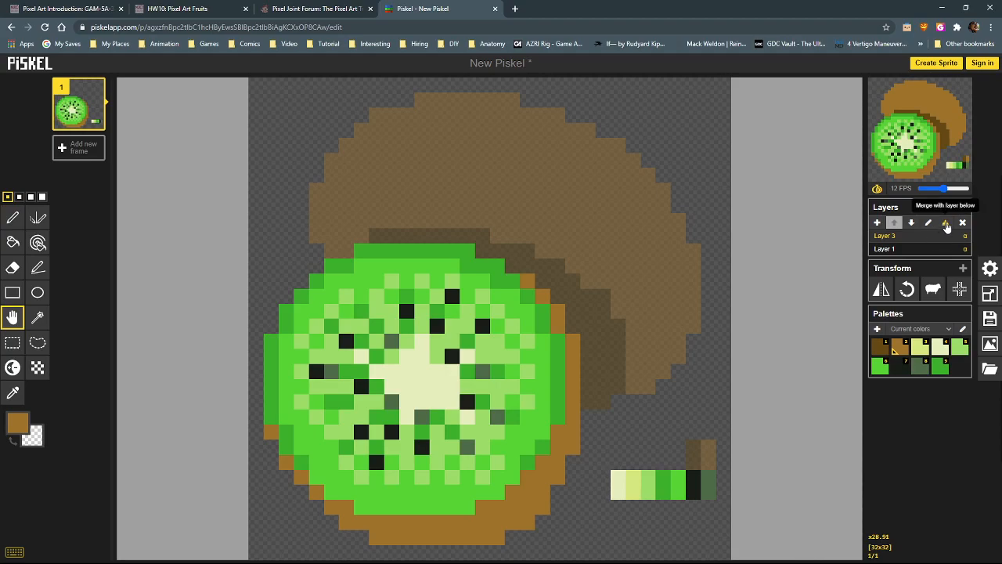
click(946, 225)
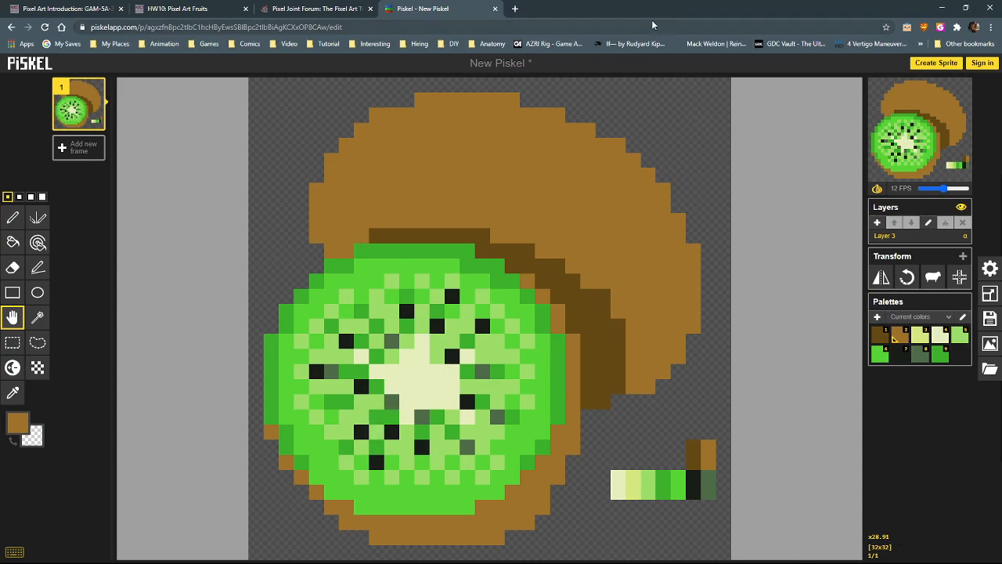
Switch back to the Pen tool and study the stem end of the whole kiwi in the Meijer reference photo
click(13, 218)
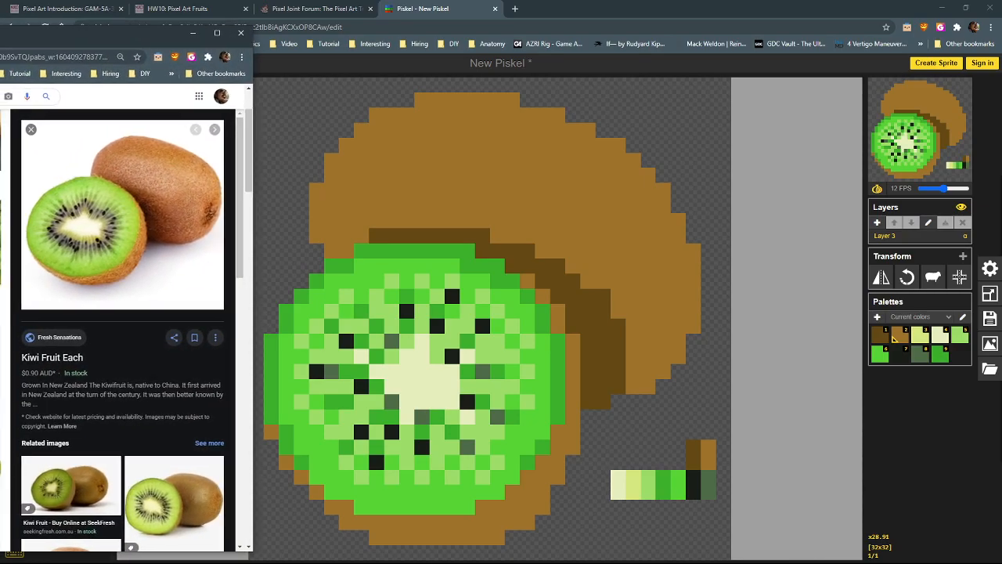
drag(0, 33, 364, 73)
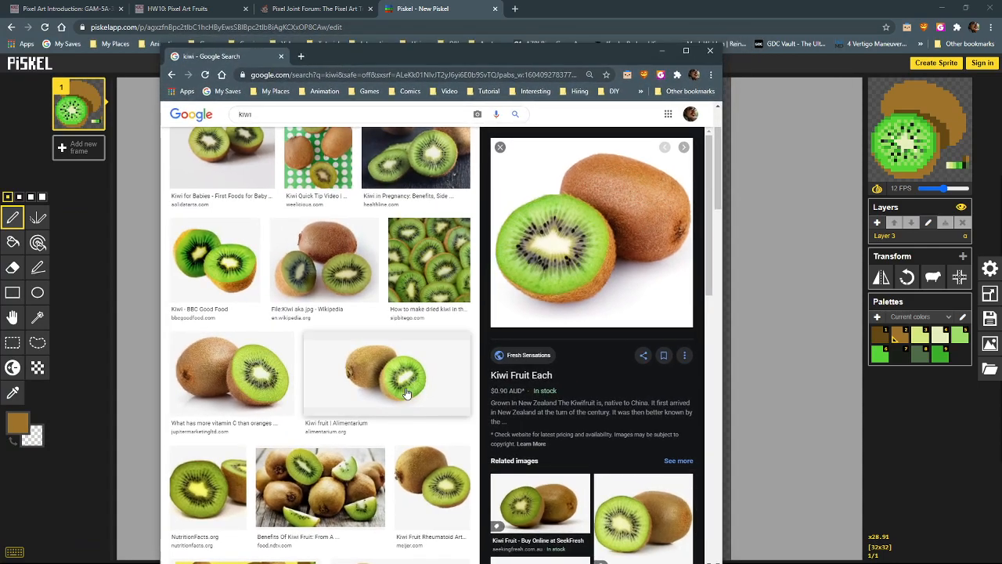
click(404, 480)
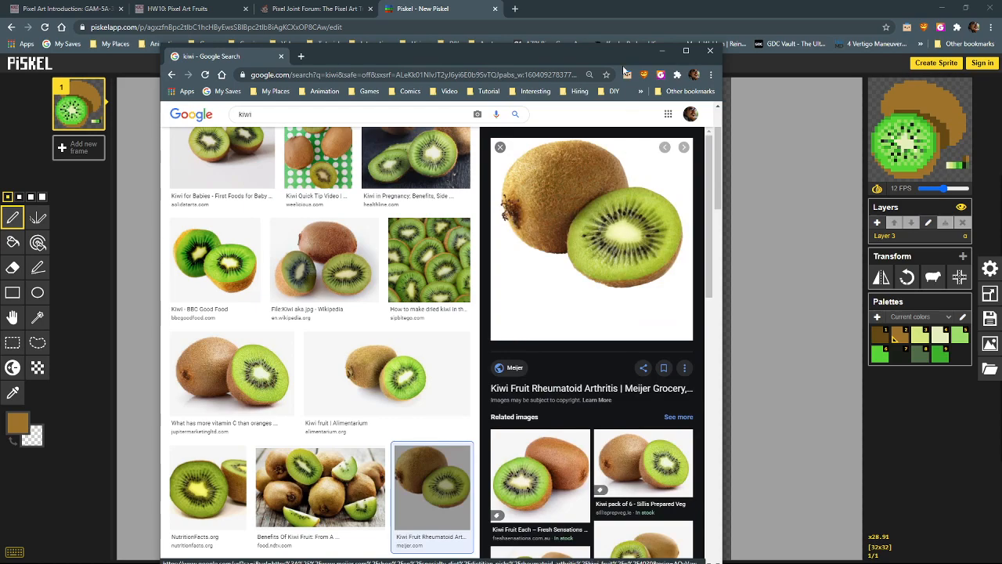
drag(617, 55, 373, 92)
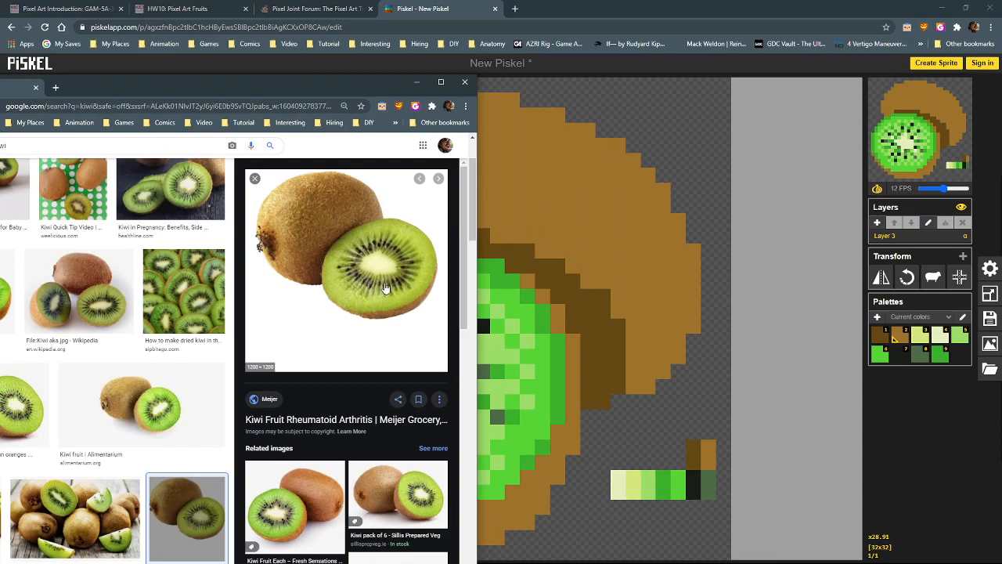
drag(370, 89, 596, 91)
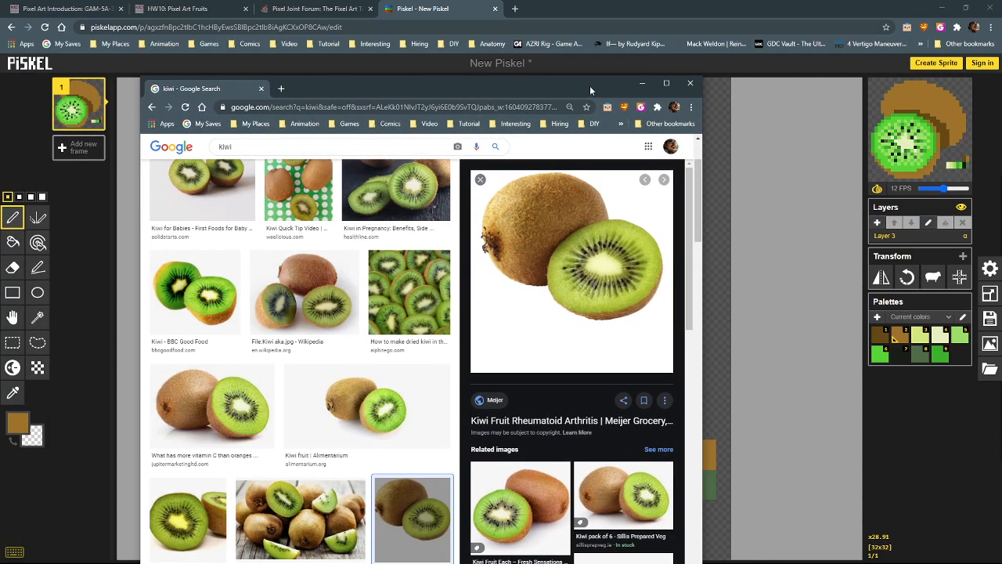
click(642, 83)
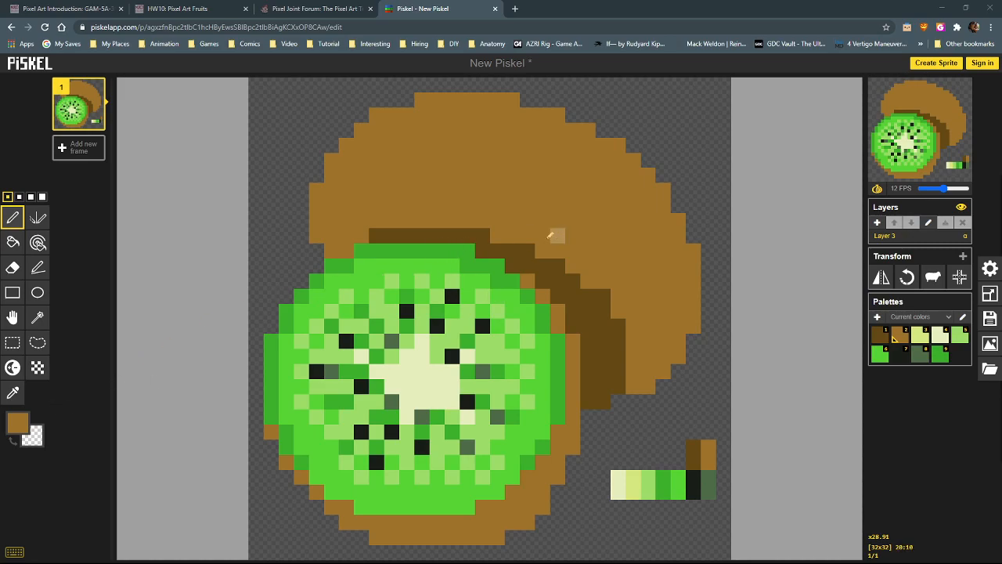
Mix a very dark brown, #3a2a09, and draw a cross-shaped stem mark near the whole kiwi's right edge
alt+click(540, 258)
click(17, 422)
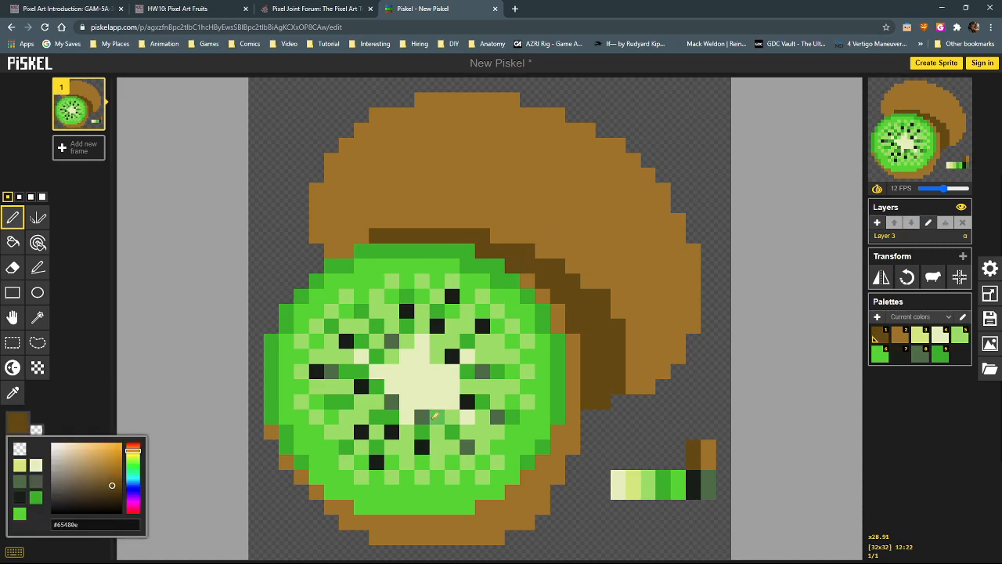
click(110, 498)
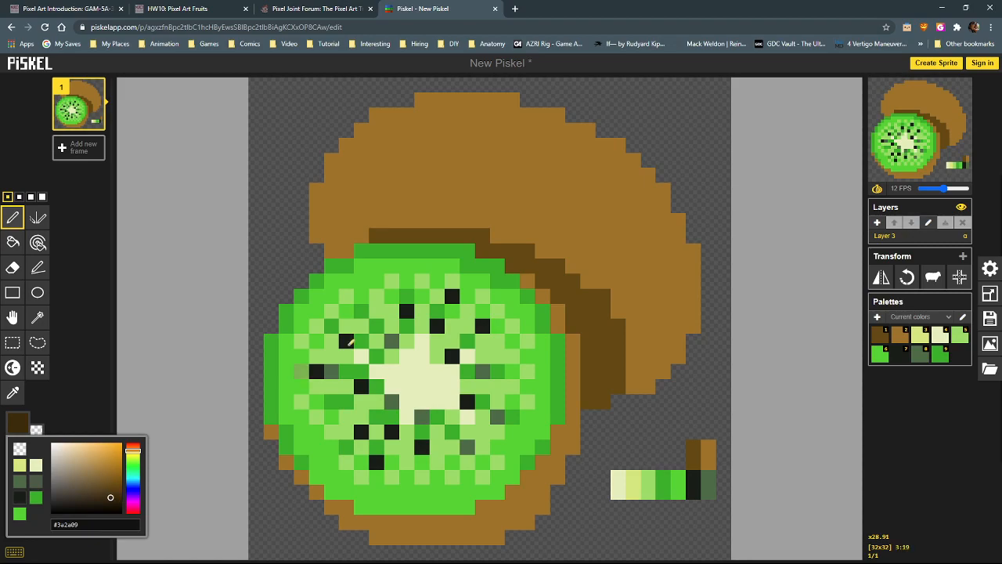
click(663, 341)
click(677, 356)
click(678, 372)
drag(678, 342, 708, 341)
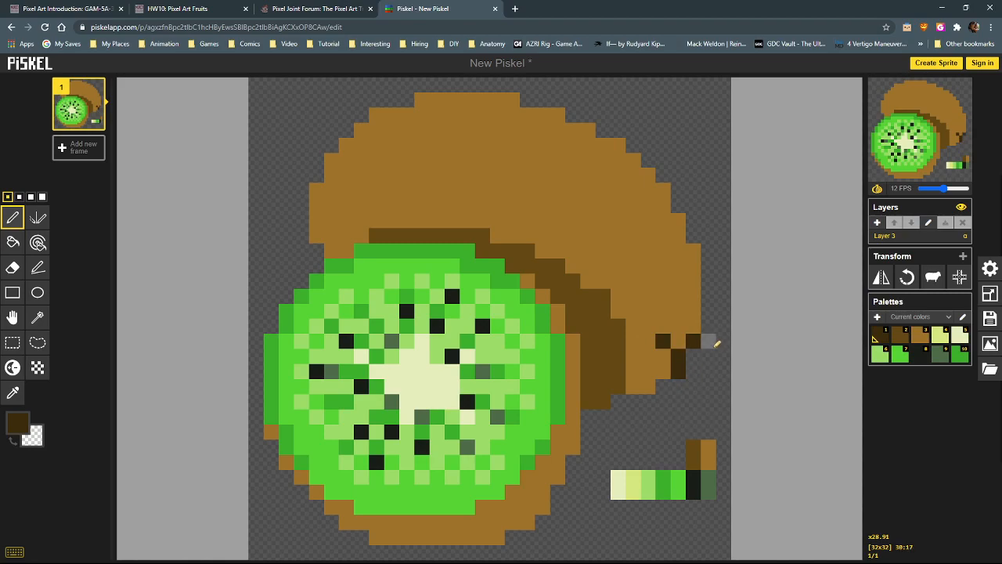
click(680, 324)
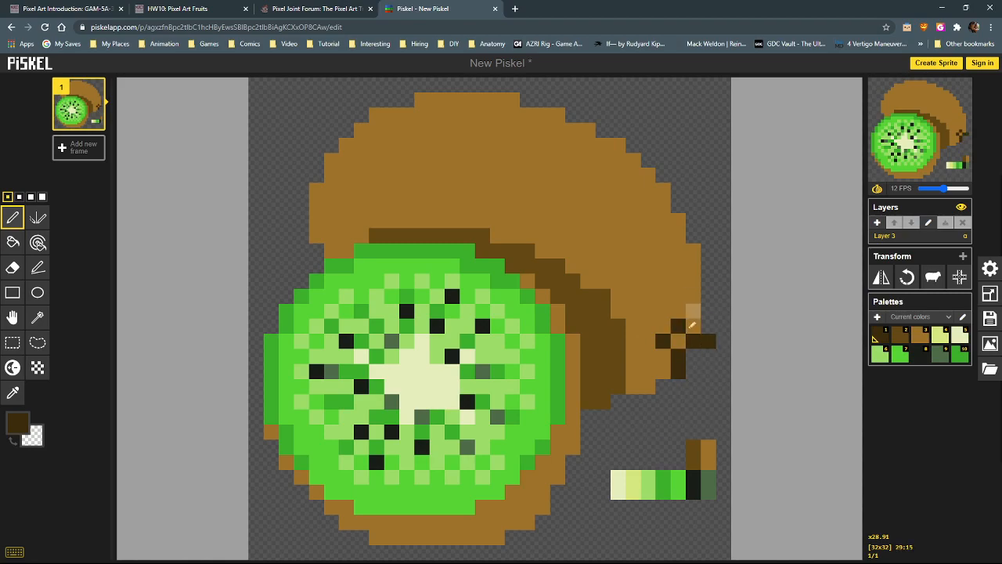
Shorten the lower and outer arms of the cross-shaped stem mark, erasing the pixel outside the whole kiwi's outline
click(650, 370)
alt+right_click(648, 341)
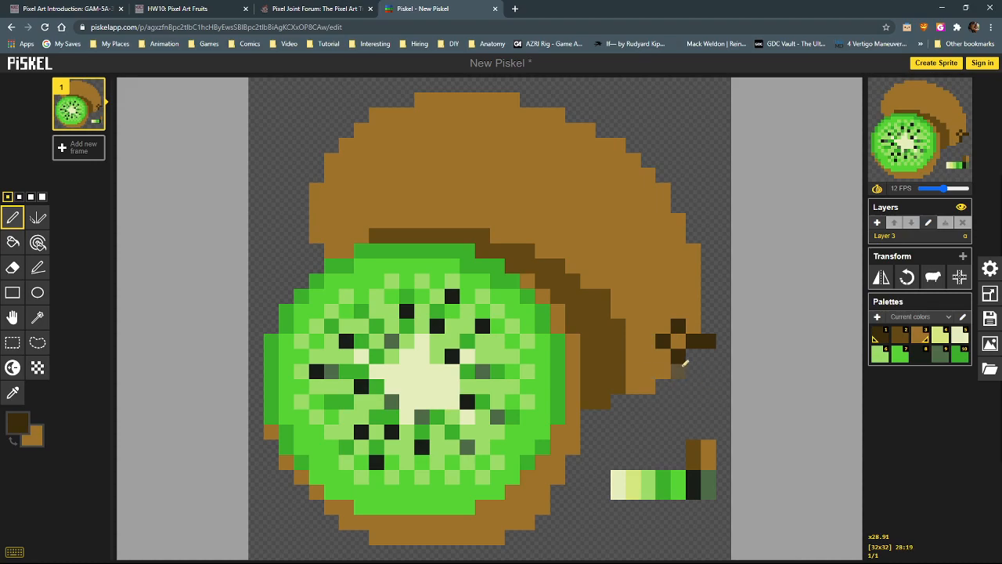
right_click(707, 341)
alt+right_click(709, 323)
right_click(708, 341)
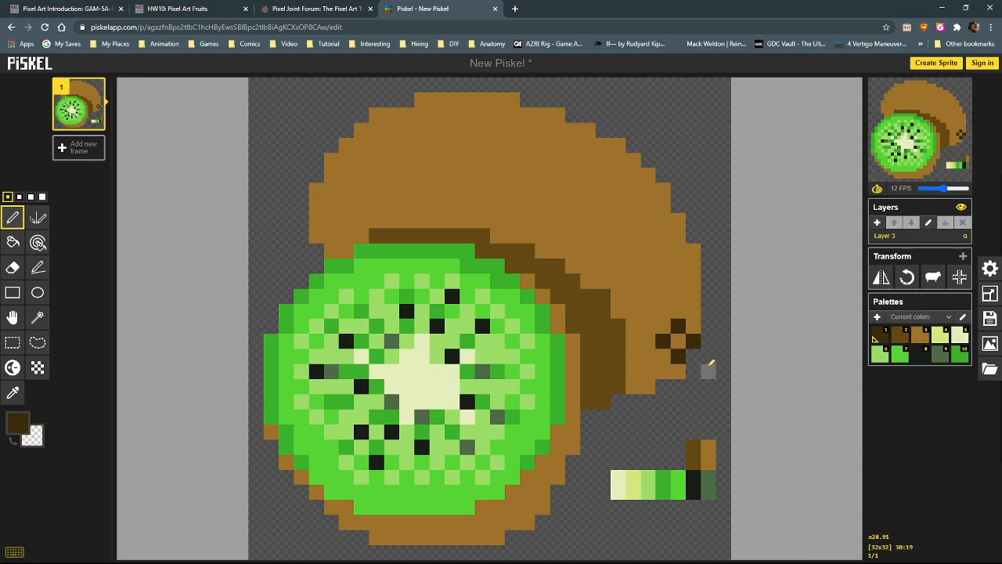
Cover the cross-shaped stem mark with the fruit's brown, and sample the very dark brown as the drawing colour
alt+click(693, 327)
click(679, 355)
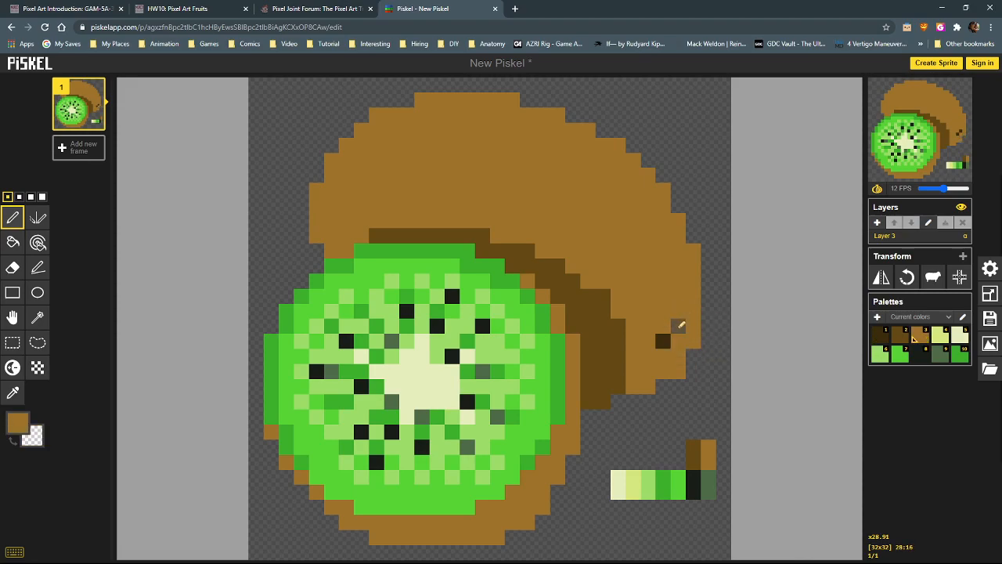
alt+click(678, 326)
alt+right_click(679, 312)
right_click(678, 326)
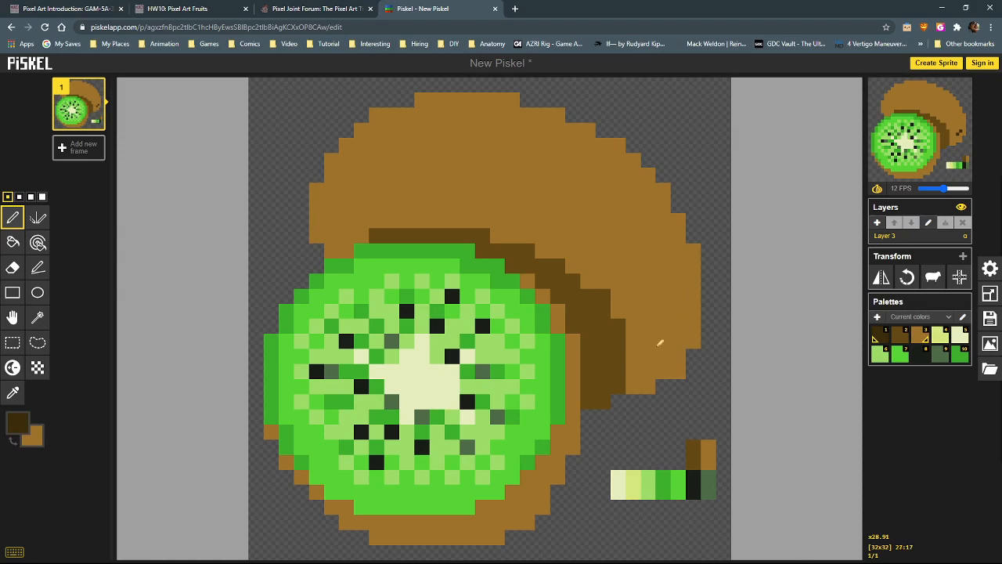
Draw an irregular very dark brown stem mark with stray outer pixels across the whole kiwi's lower right end
click(647, 356)
click(647, 326)
click(662, 368)
click(678, 385)
click(678, 340)
click(693, 325)
click(649, 341)
click(634, 340)
click(634, 356)
click(663, 325)
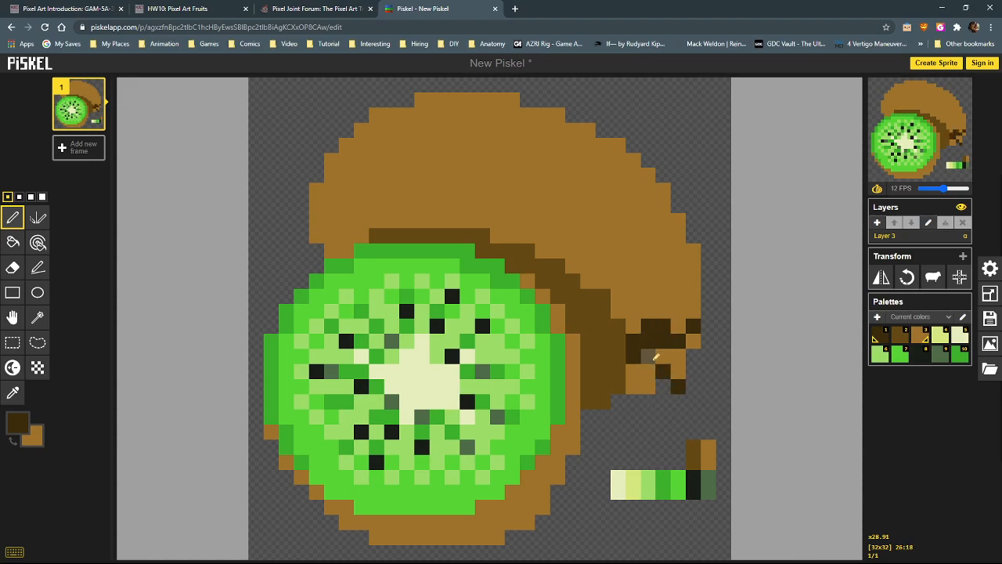
Compare with the Meijer photo, fill the stem mark solid, restore fruit brown around it and erase the pixel beyond the outline
key(alt+Tab)
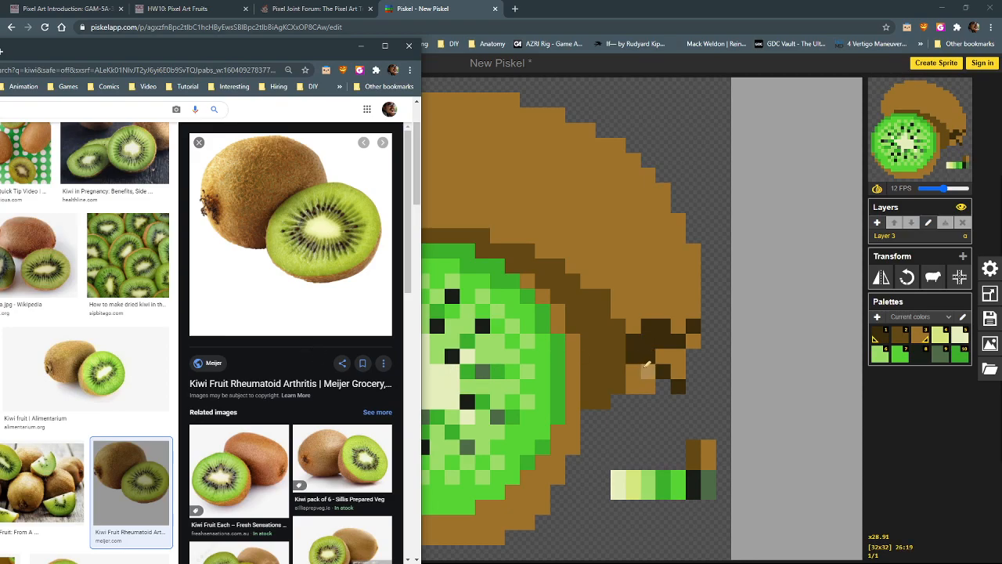
key(alt+Tab)
click(682, 324)
right_click(692, 325)
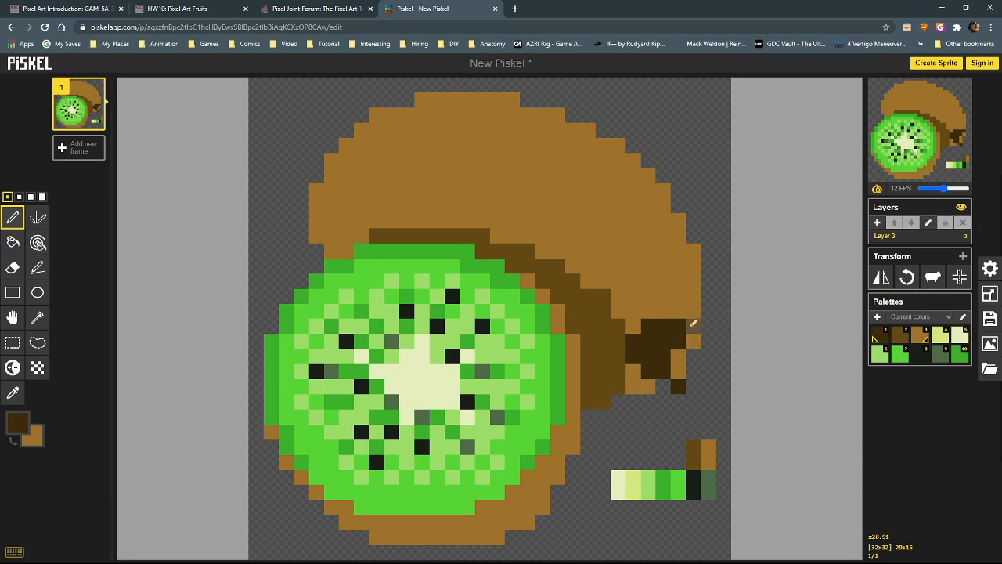
right_click(678, 386)
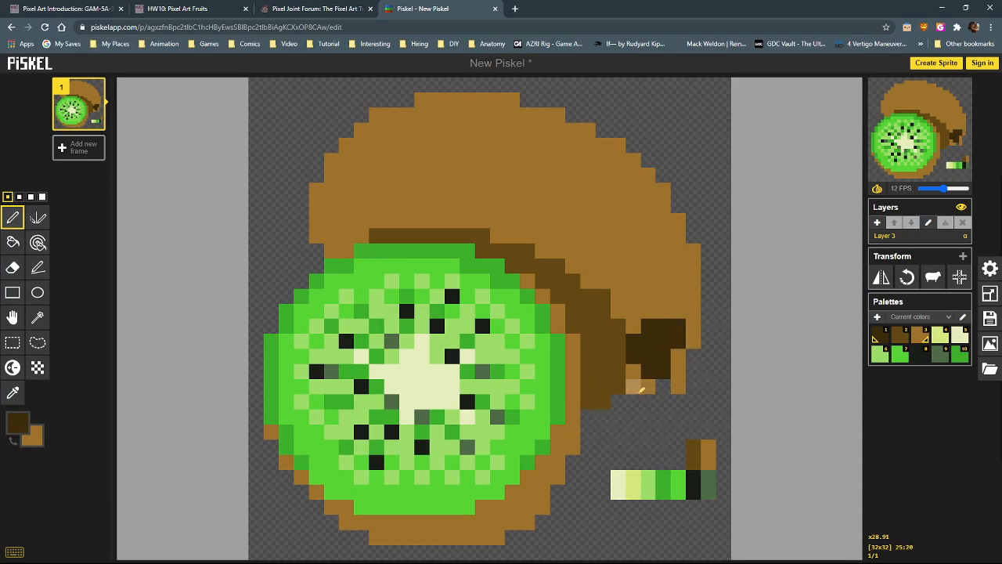
alt+right_click(692, 385)
alt+right_click(677, 368)
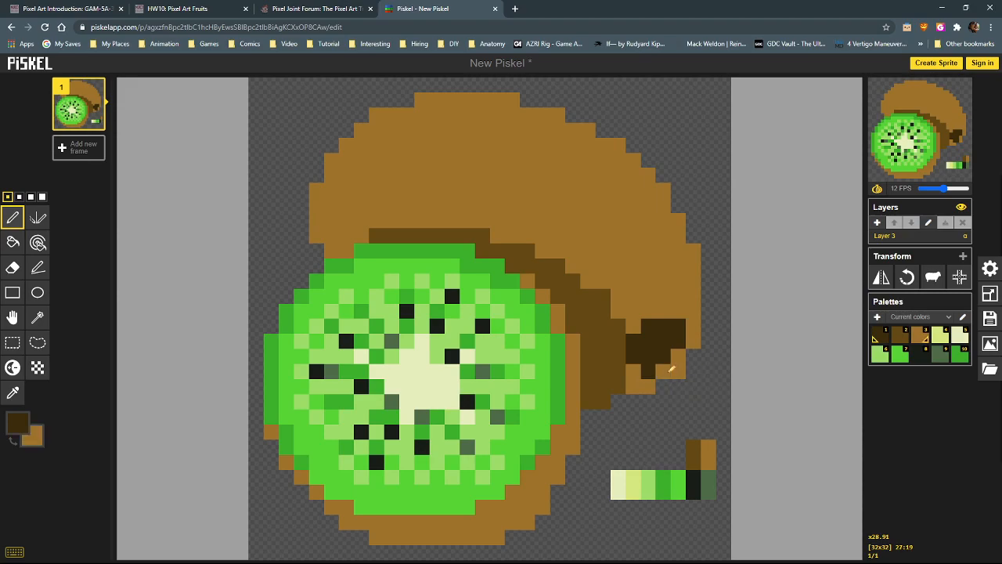
right_click(678, 341)
click(663, 312)
Study the stem ends of the whole kiwis in the NDTV Food and Alimentarium reference photos
key(alt+Tab)
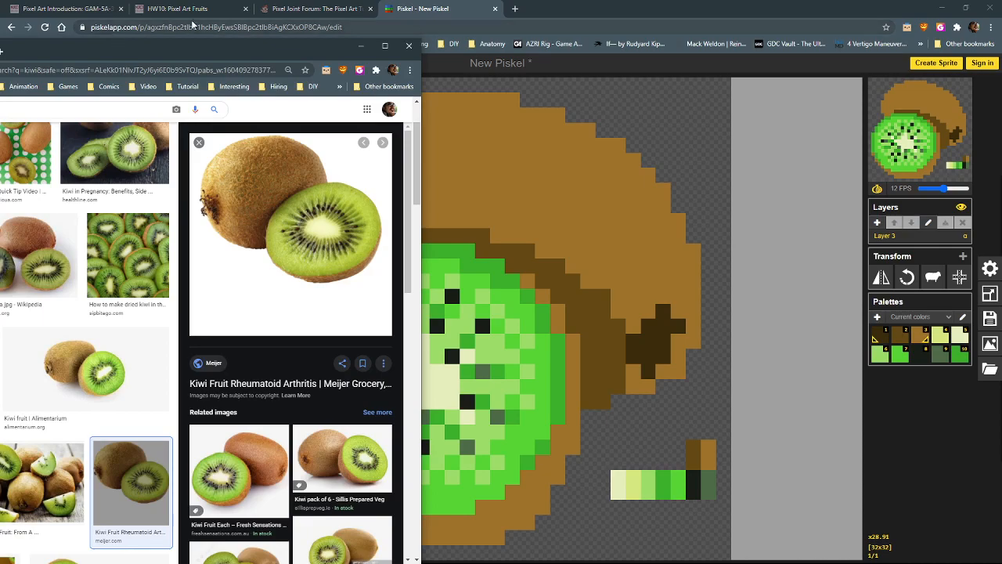
drag(202, 52, 525, 62)
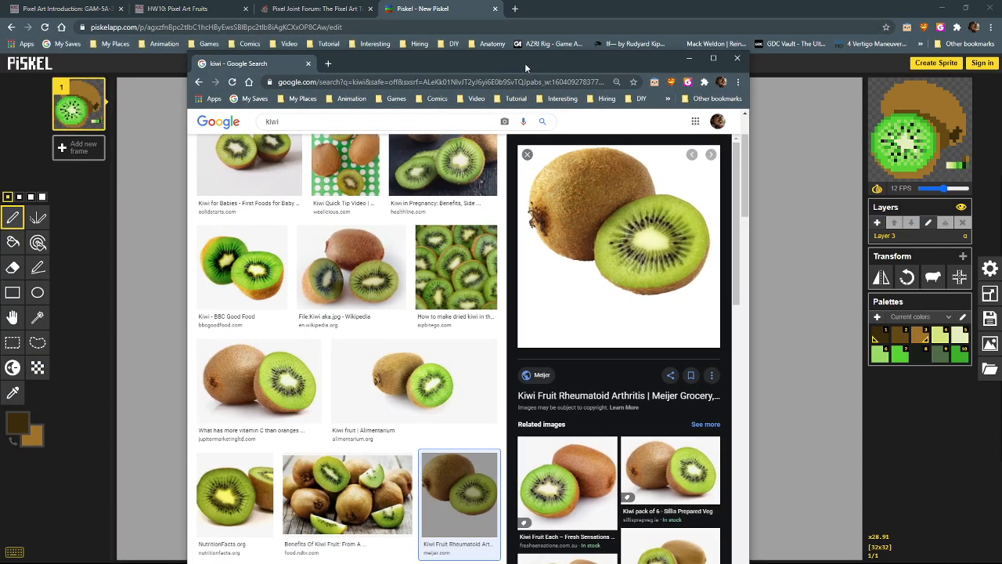
click(321, 501)
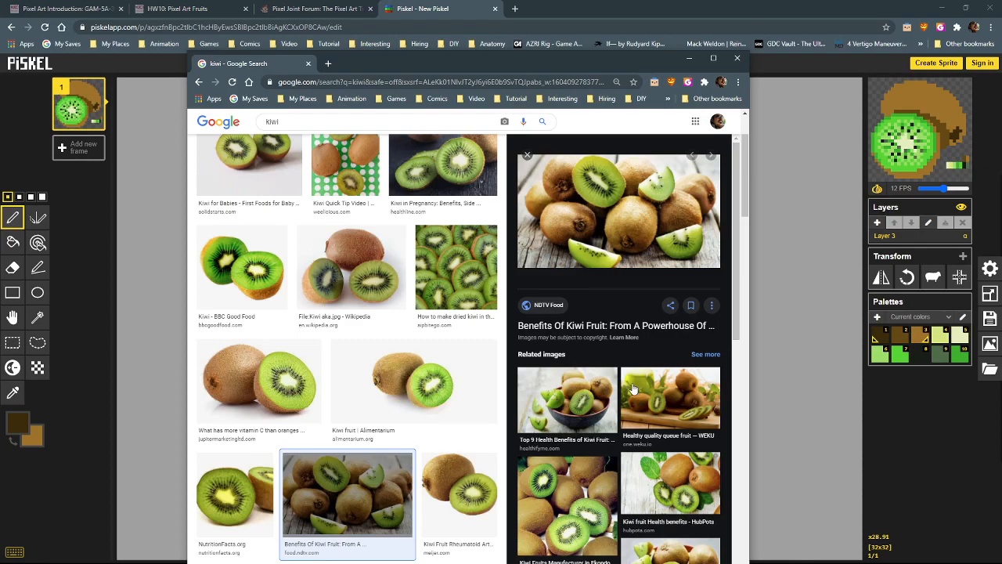
click(395, 390)
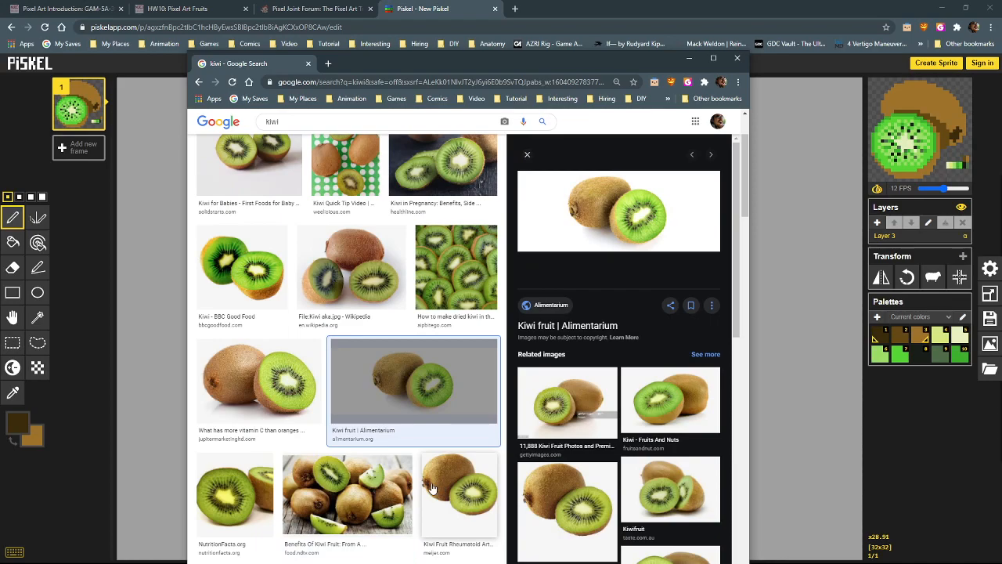
click(342, 487)
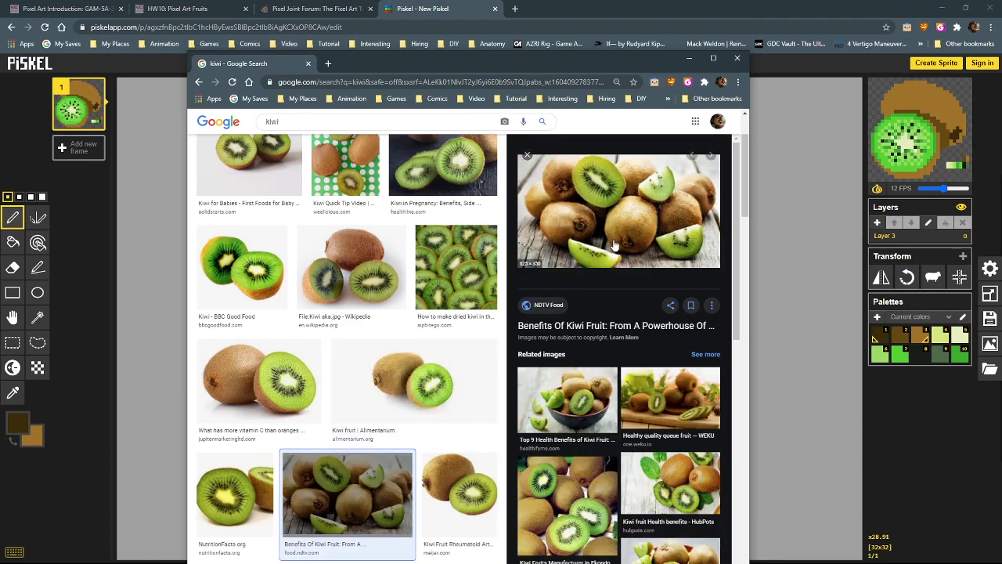
drag(593, 58, 0, 58)
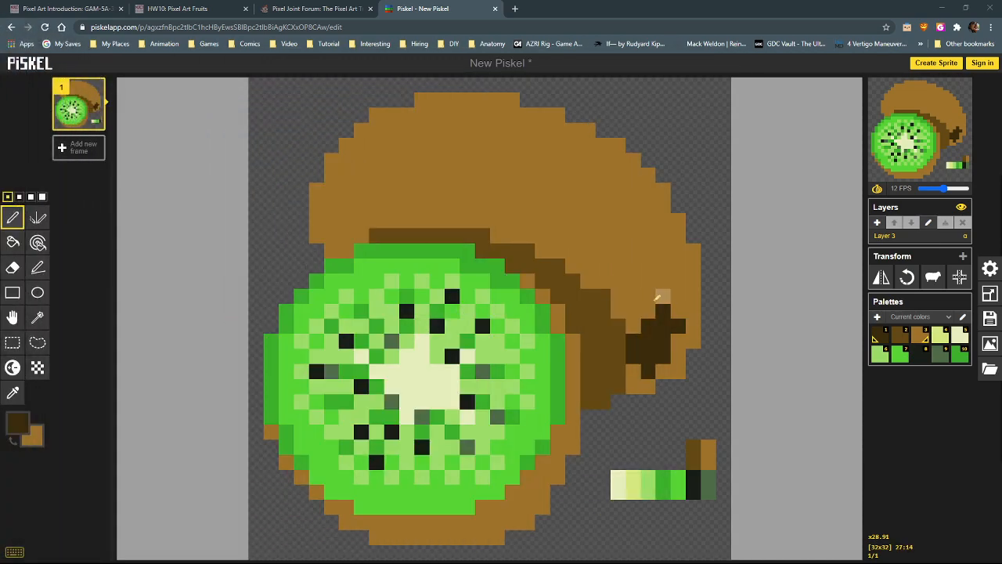
Extend the very dark brown stem mark toward the slice, rounding its upper and lower edges
click(648, 311)
click(633, 326)
click(618, 342)
click(619, 356)
click(632, 371)
right_click(648, 371)
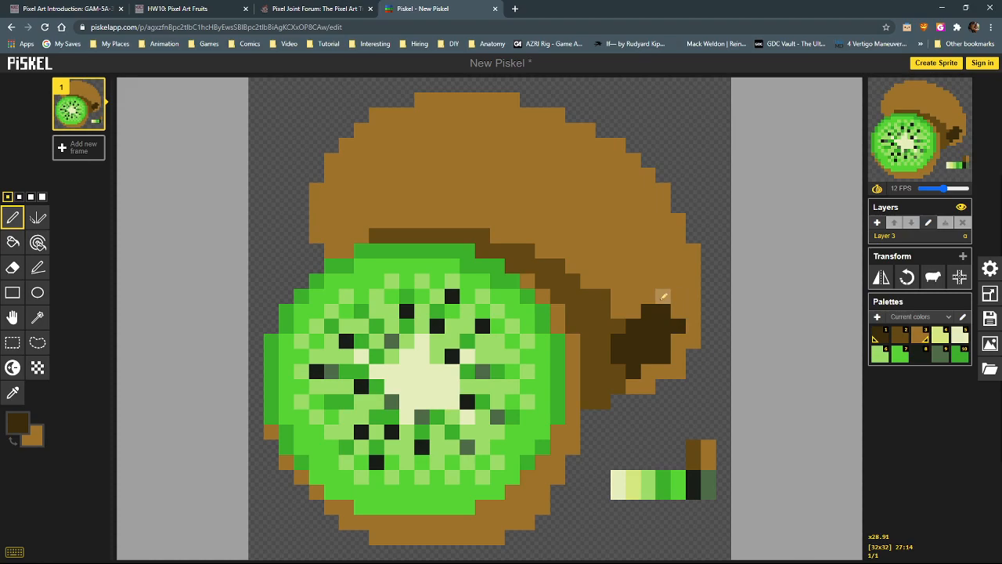
click(604, 342)
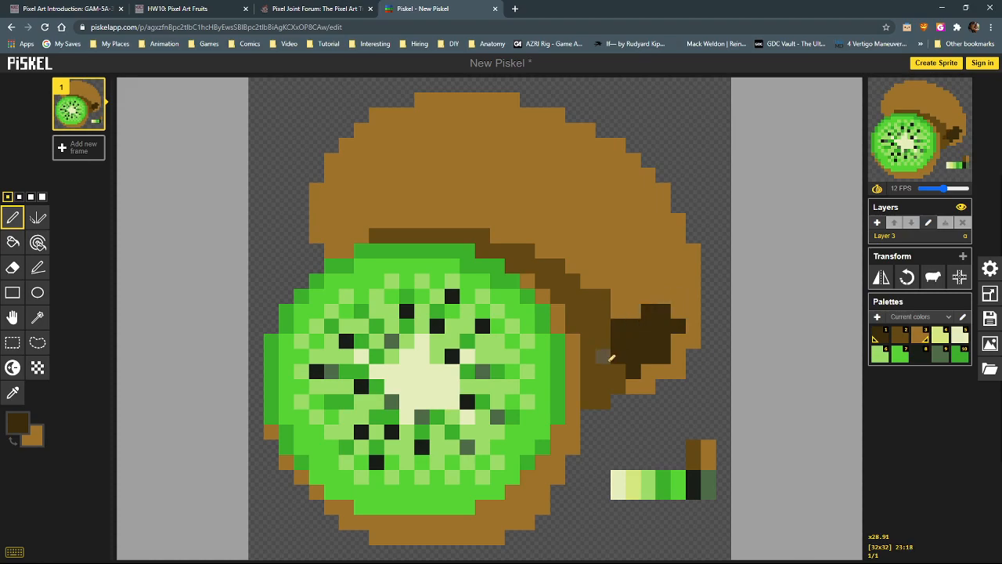
click(619, 371)
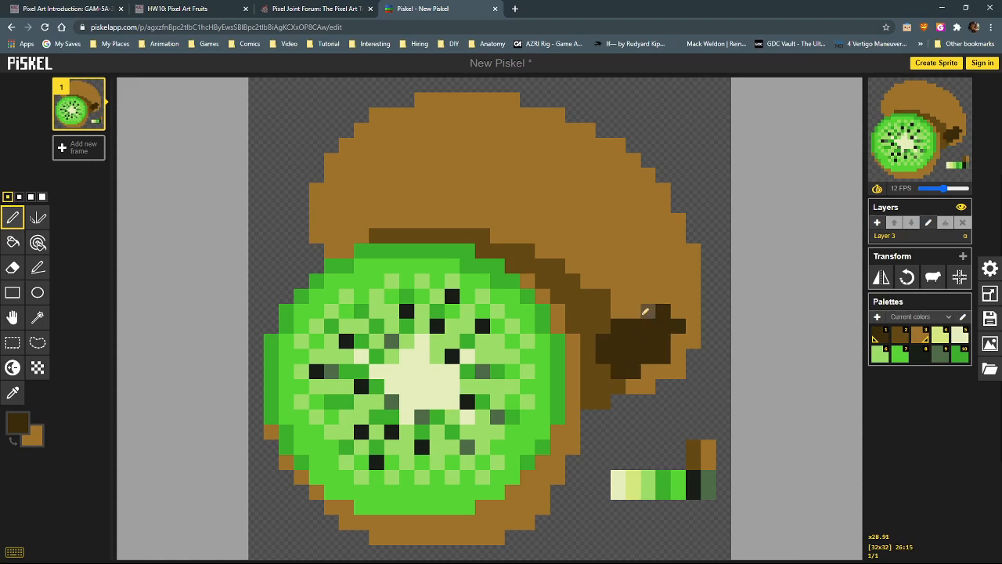
Trim the stem mark's right edge with fruit brown and erase the corner pixel at the whole kiwi's lower right
click(678, 342)
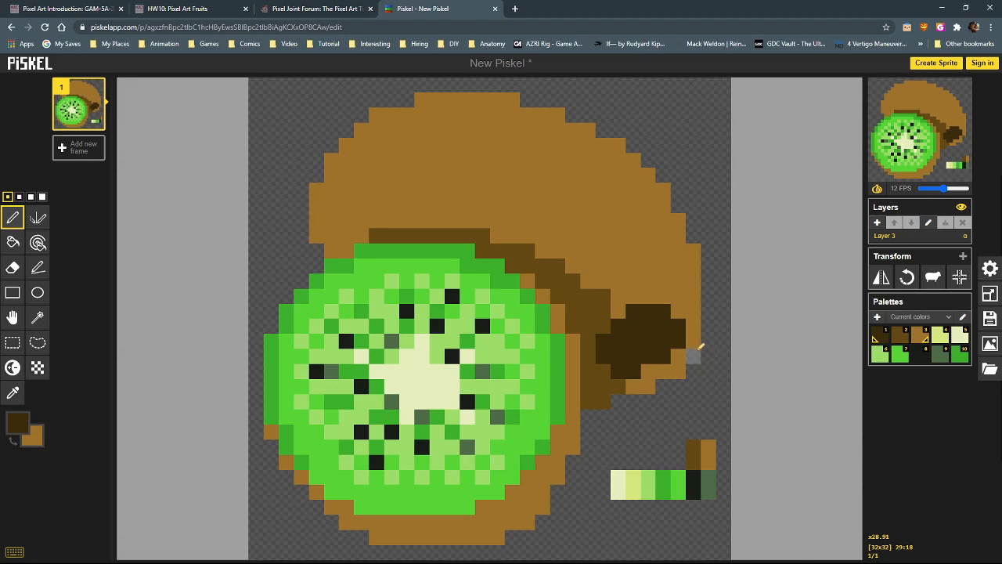
right_click(678, 341)
right_click(678, 326)
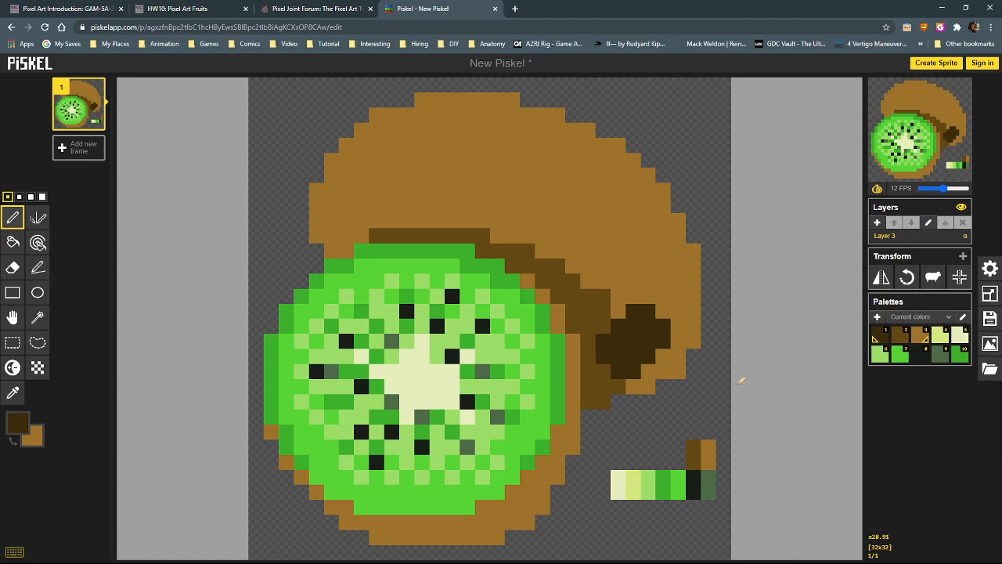
alt+right_click(709, 388)
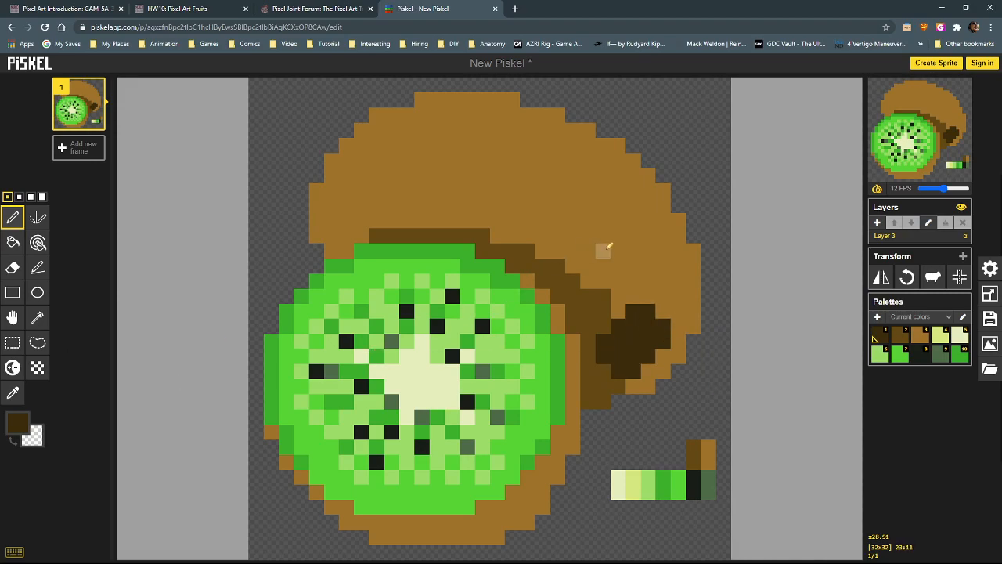
Carve a curved fruit-brown highlight inside the dark stem mark, and sample the very dark brown as the secondary colour
key(3)
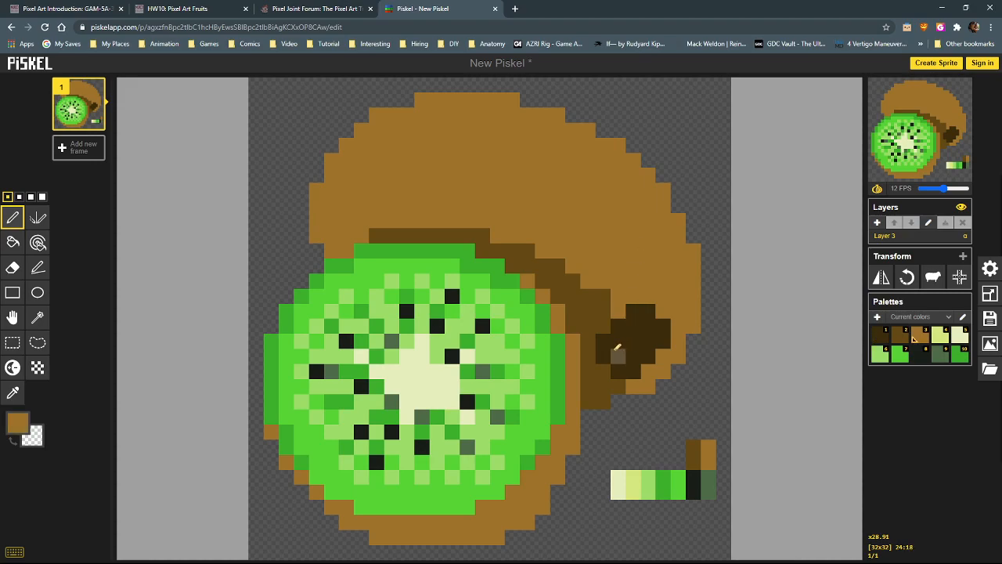
mouse_move(617, 346)
mouse_down()
mouse_move(654, 312)
mouse_move(664, 326)
mouse_up()
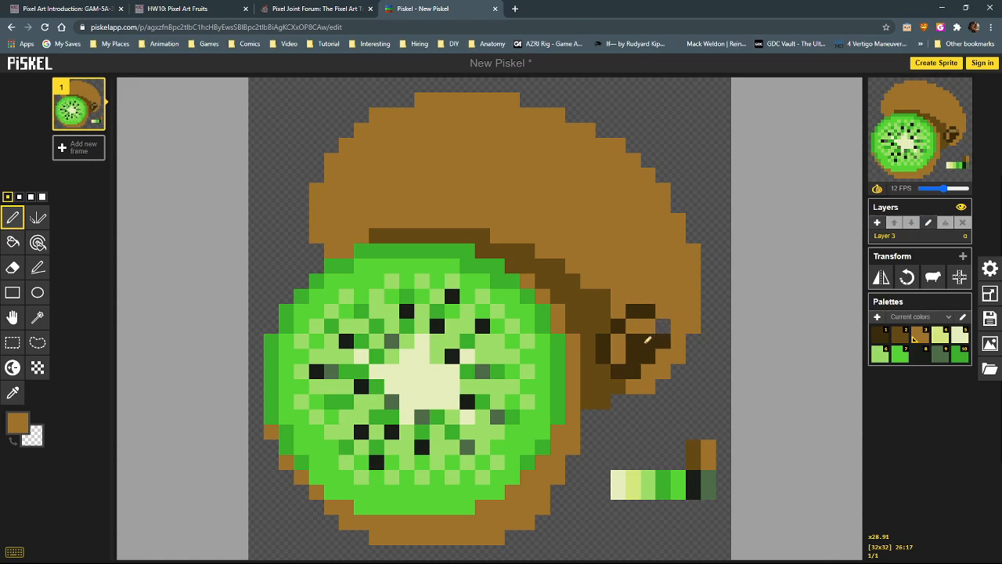
alt+right_click(646, 339)
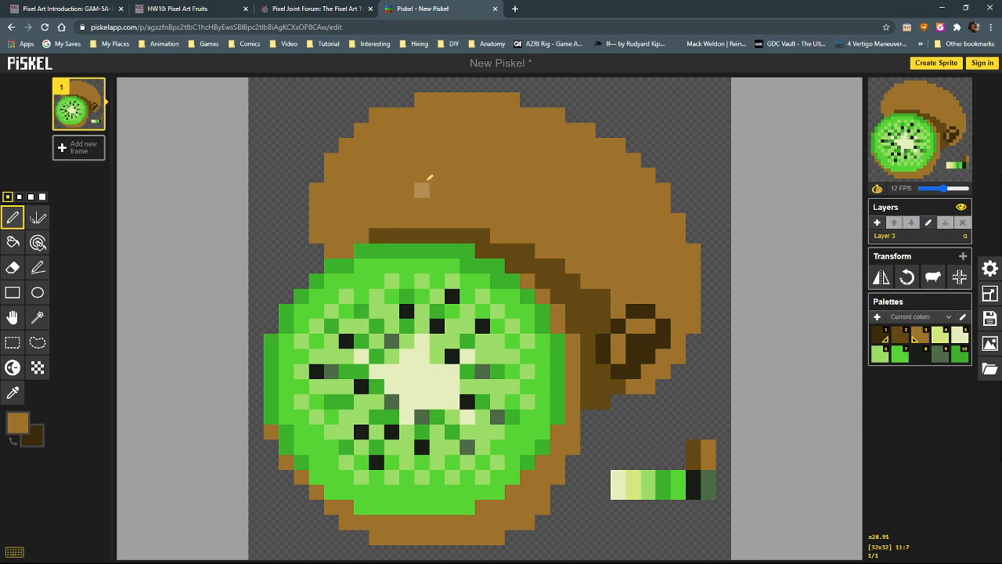
Study the whole kiwi's skin and stem end in the Jupiter Marketing reference photo
key(alt+Tab)
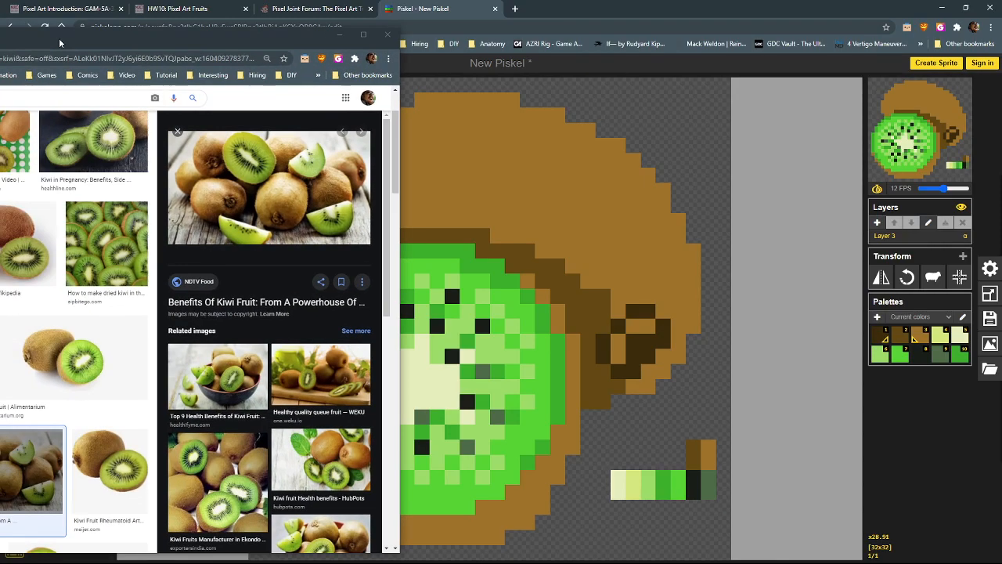
drag(63, 37, 275, 32)
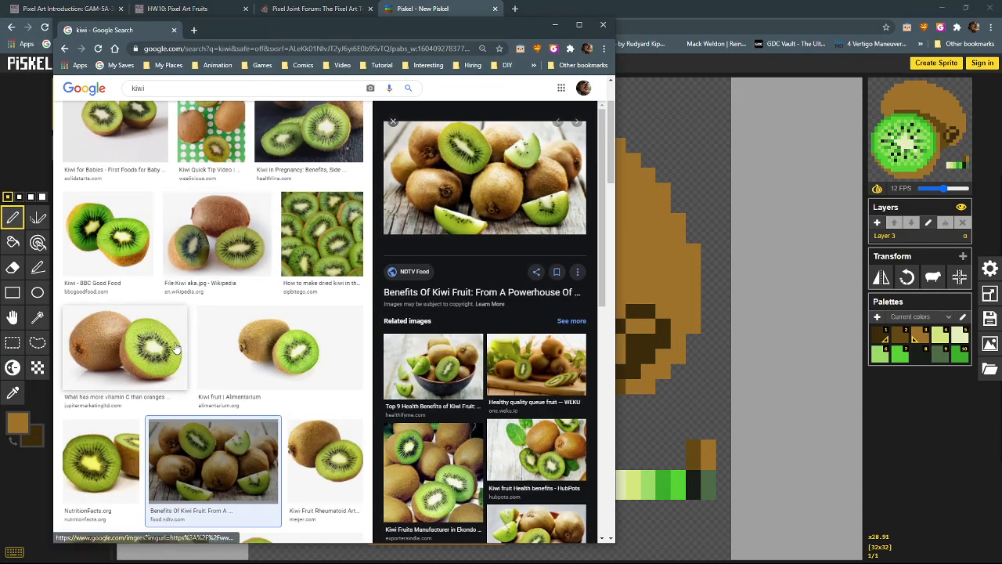
click(125, 344)
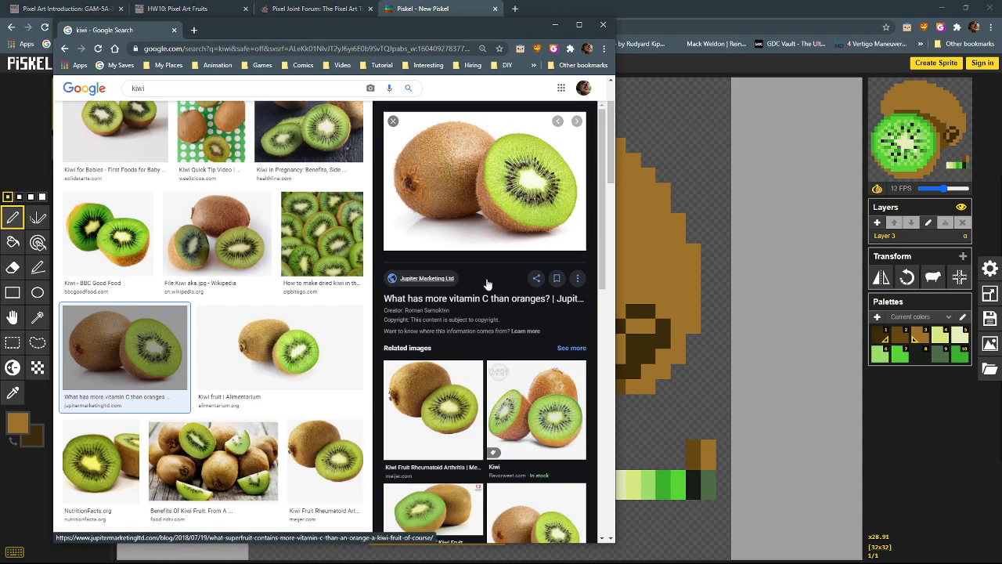
drag(440, 29, 0, 66)
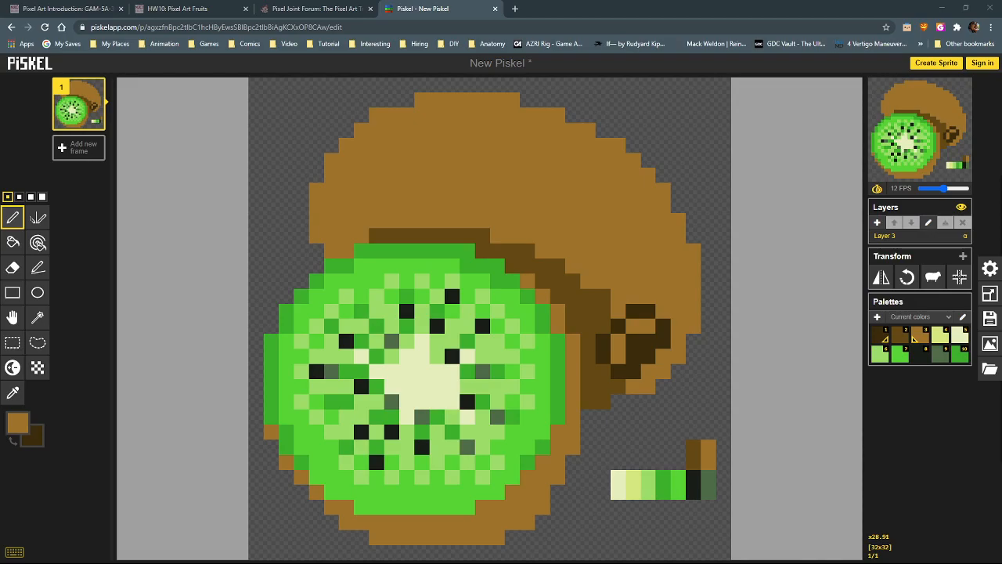
Switch to the Google Images results for "dithering patterns" and examine the named pattern charts and the Gnome-look halftoning samples
key(alt+Tab)
drag(456, 115, 567, 76)
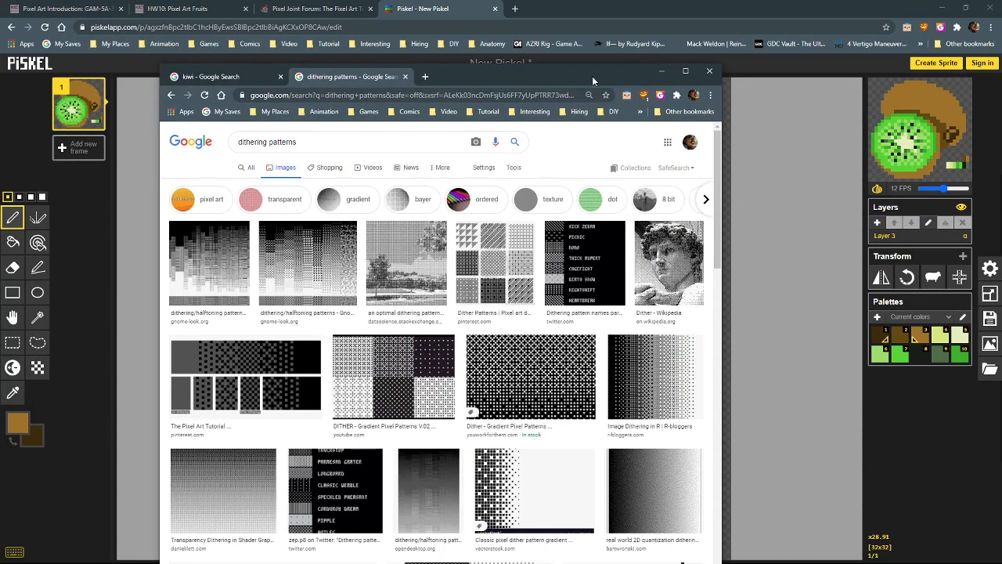
click(684, 73)
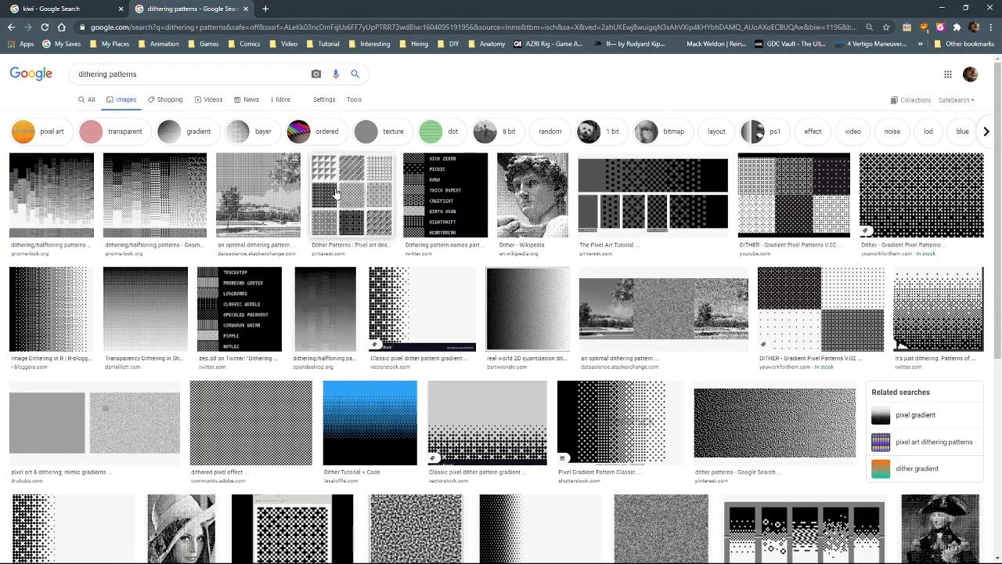
click(452, 202)
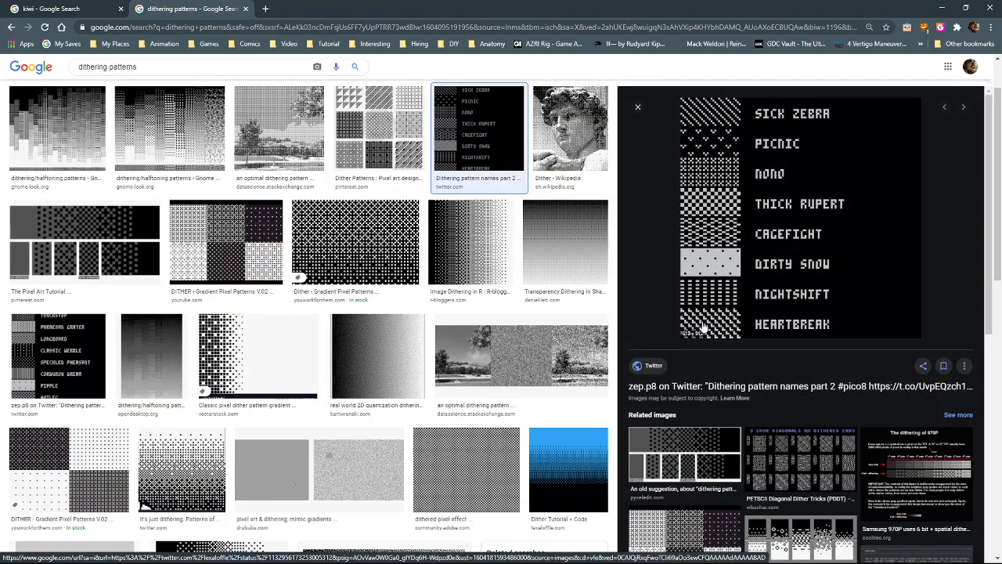
scroll(703, 327, down, 3)
scroll(167, 264, up, 1)
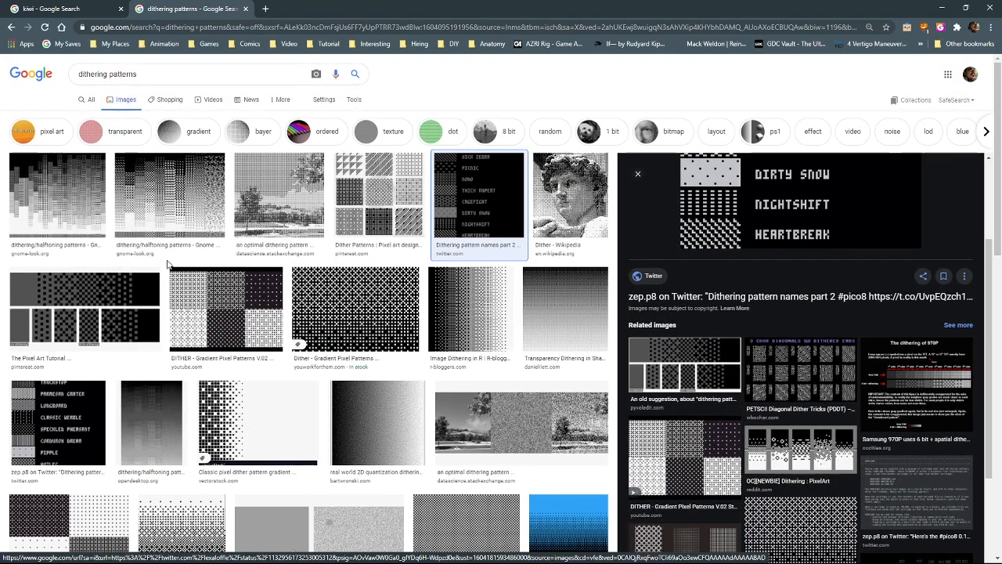
click(168, 206)
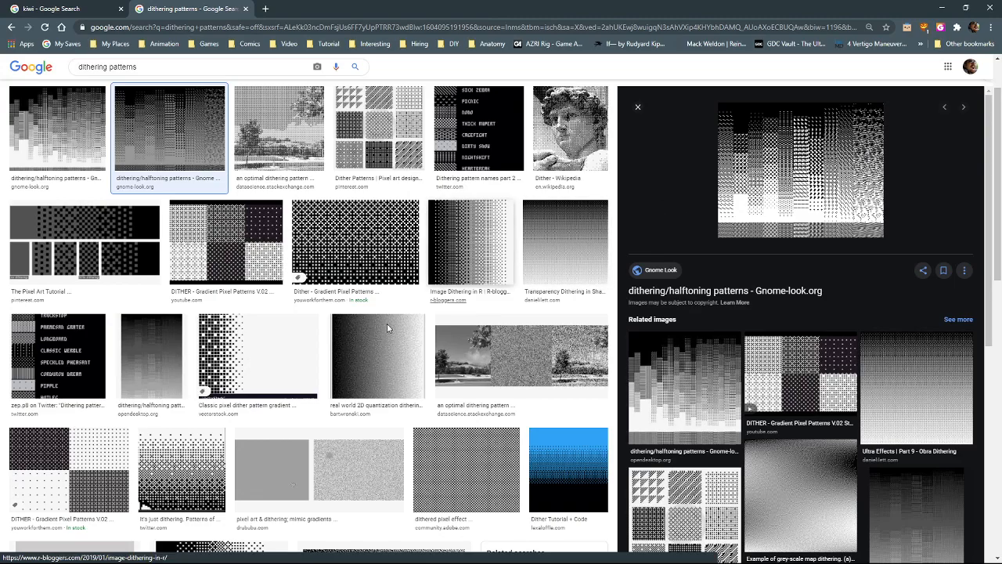
scroll(351, 351, down, 2)
scroll(198, 295, down, 1)
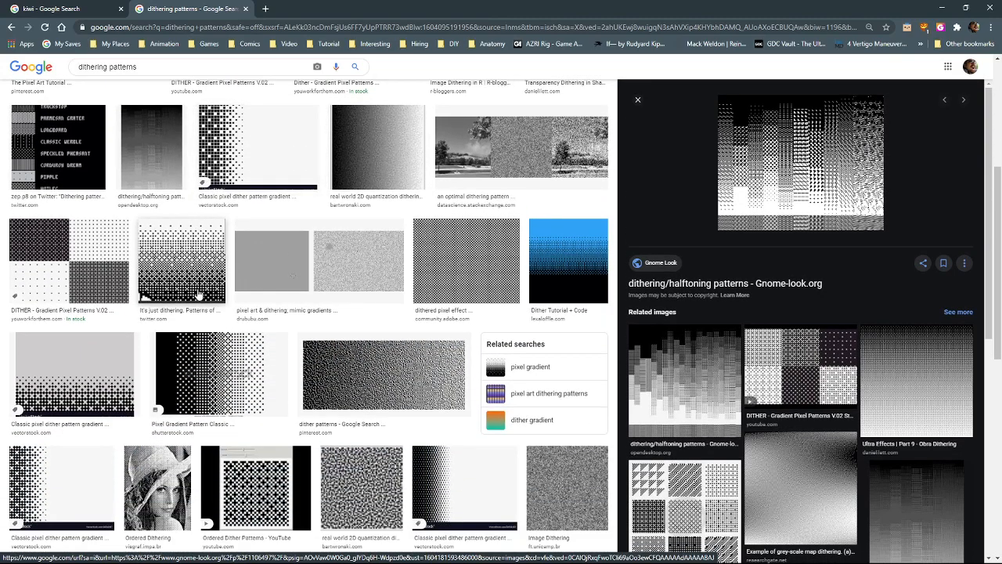
click(73, 151)
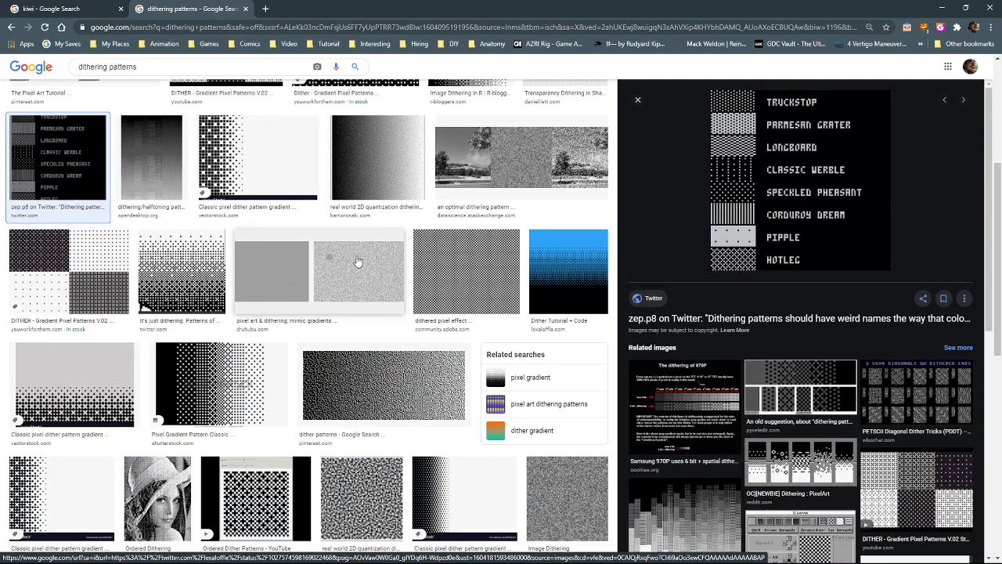
Browse the dithering pattern image results and preview the ordered dither, Pinterest texture, Tumblr pattern samples and Depositphotos gradient
scroll(357, 262, down, 2)
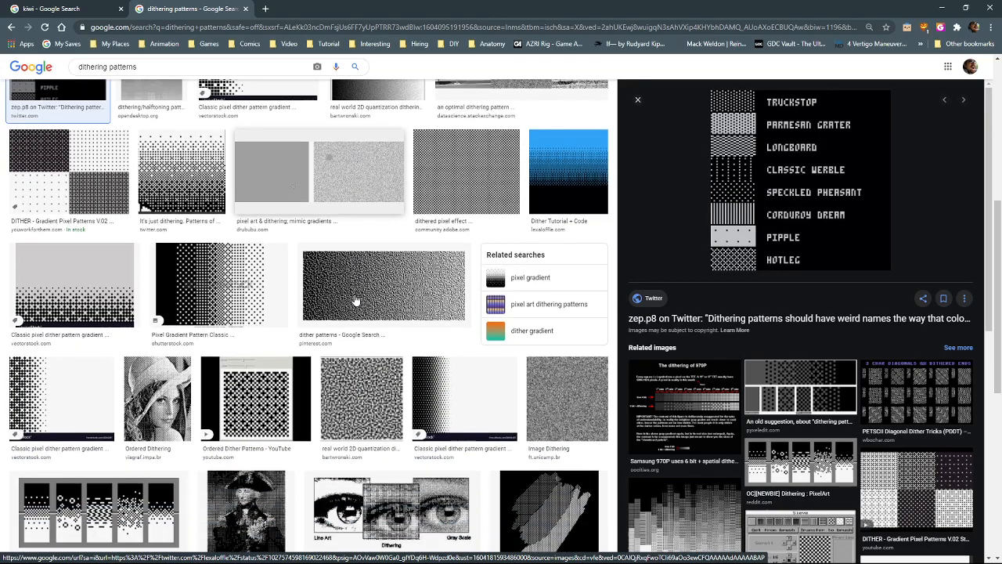
click(264, 357)
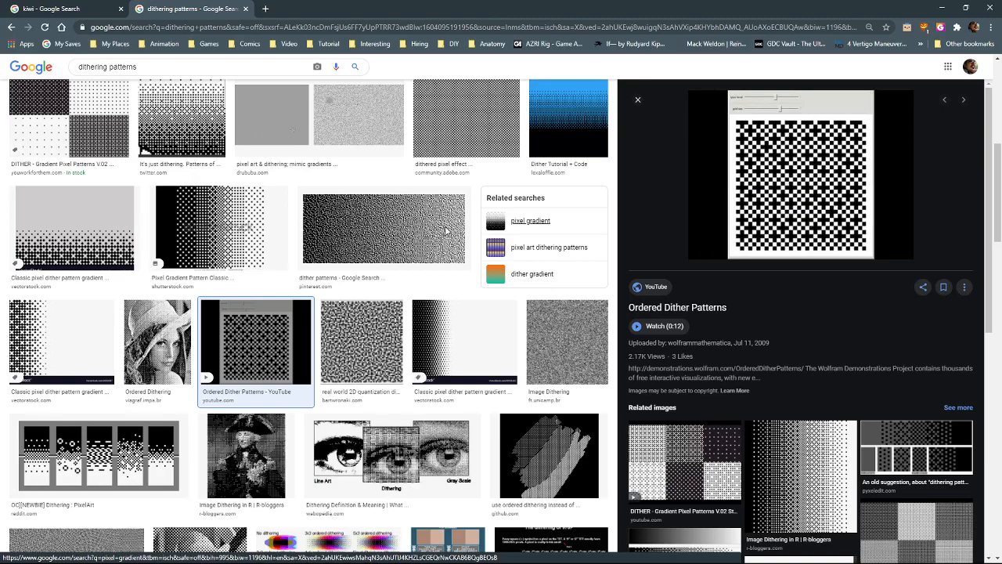
scroll(376, 137, down, 1)
click(377, 137)
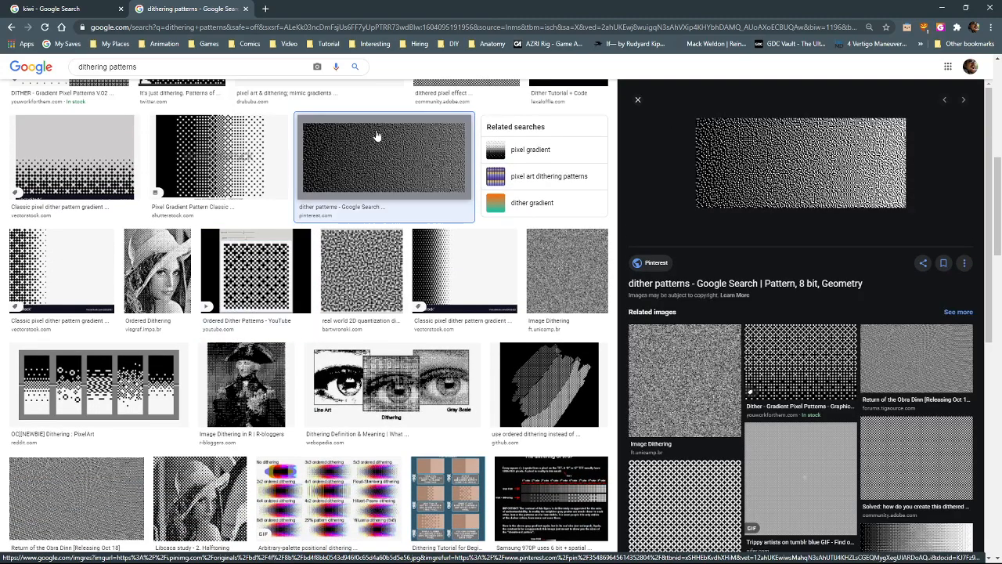
scroll(427, 248, down, 1)
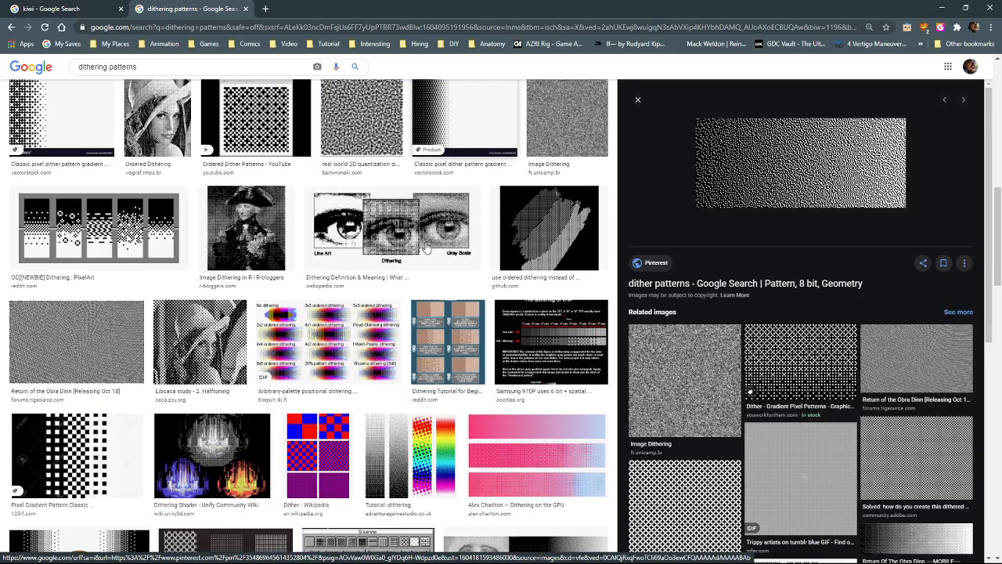
scroll(427, 248, down, 1)
scroll(426, 248, down, 2)
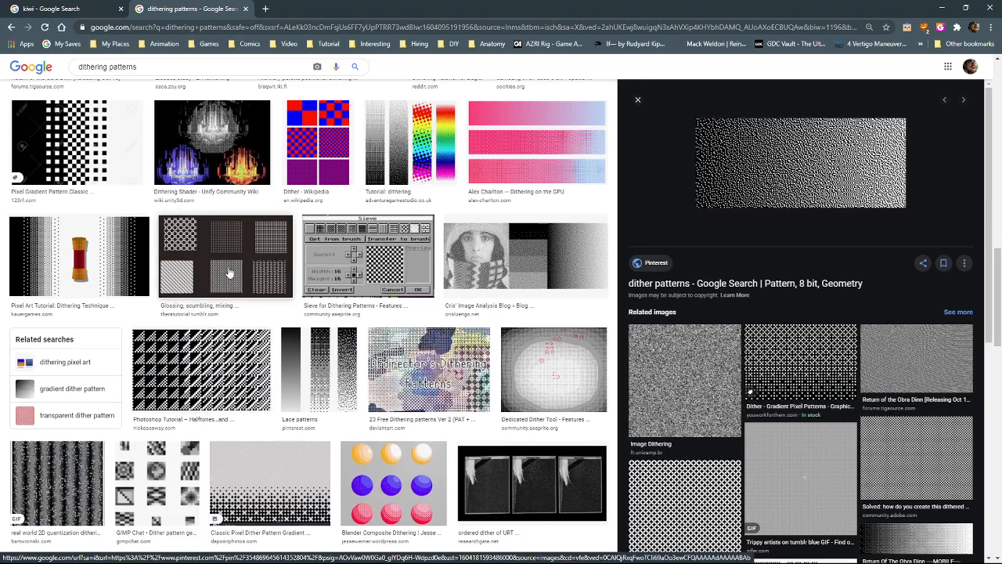
click(231, 270)
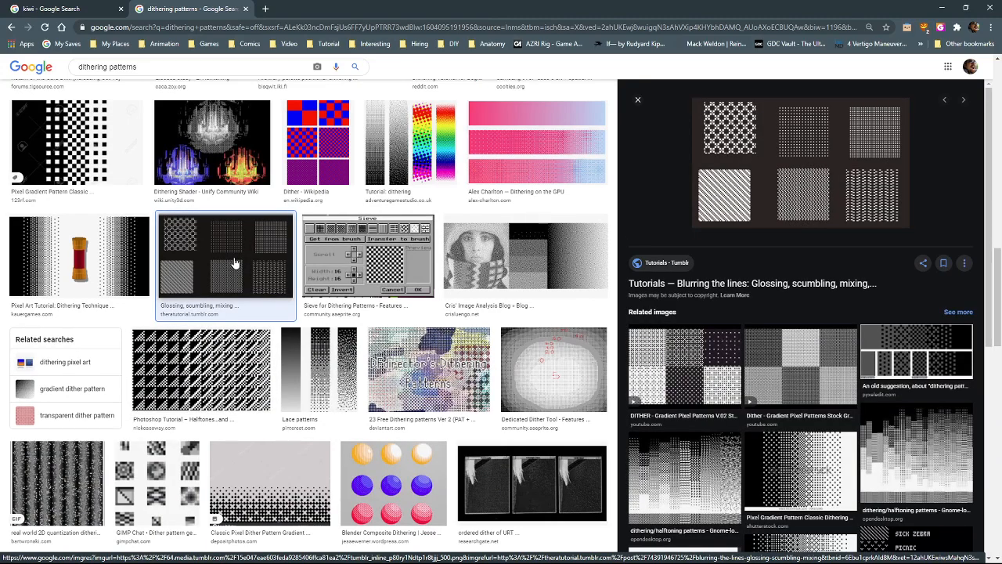
scroll(249, 263, down, 2)
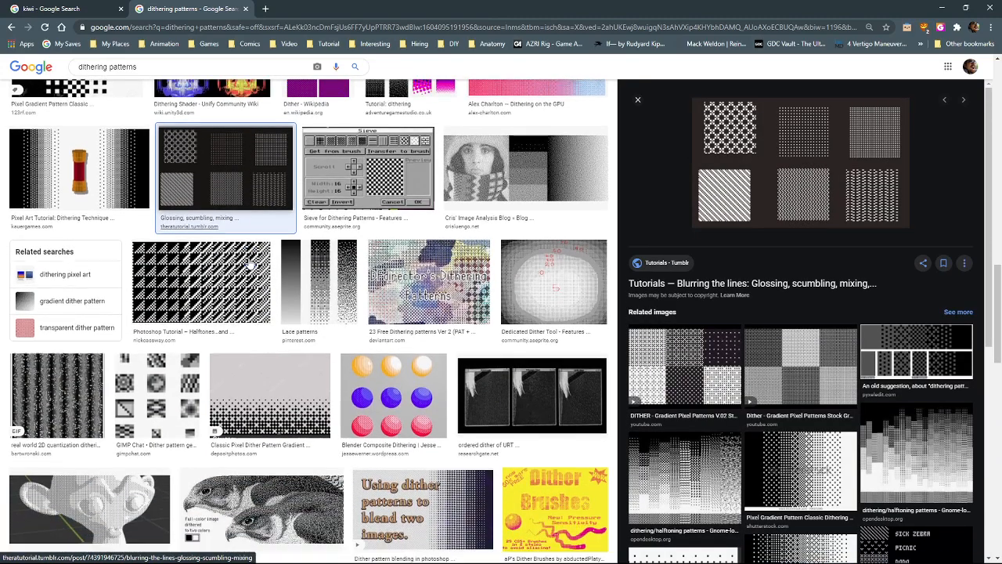
scroll(249, 263, down, 1)
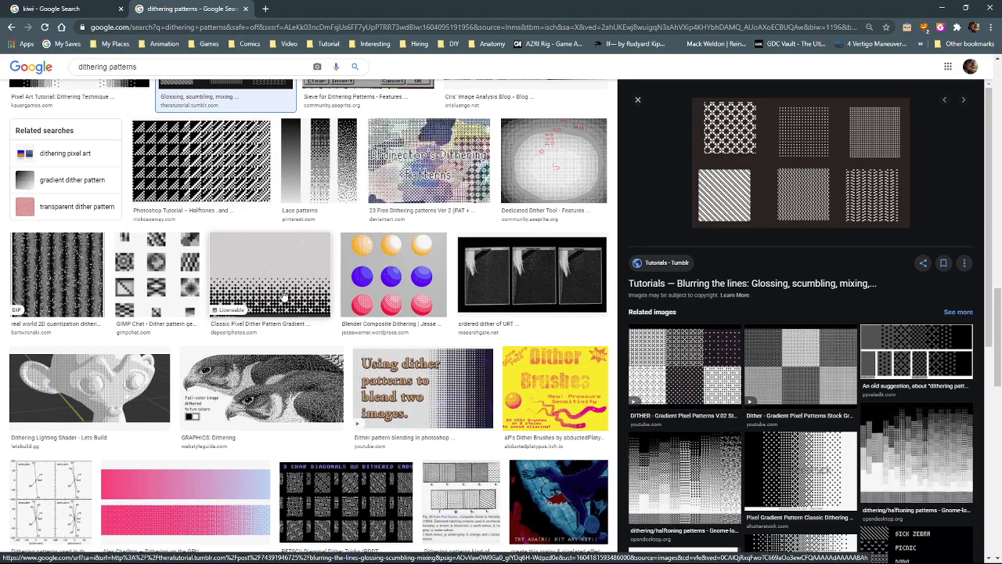
click(249, 263)
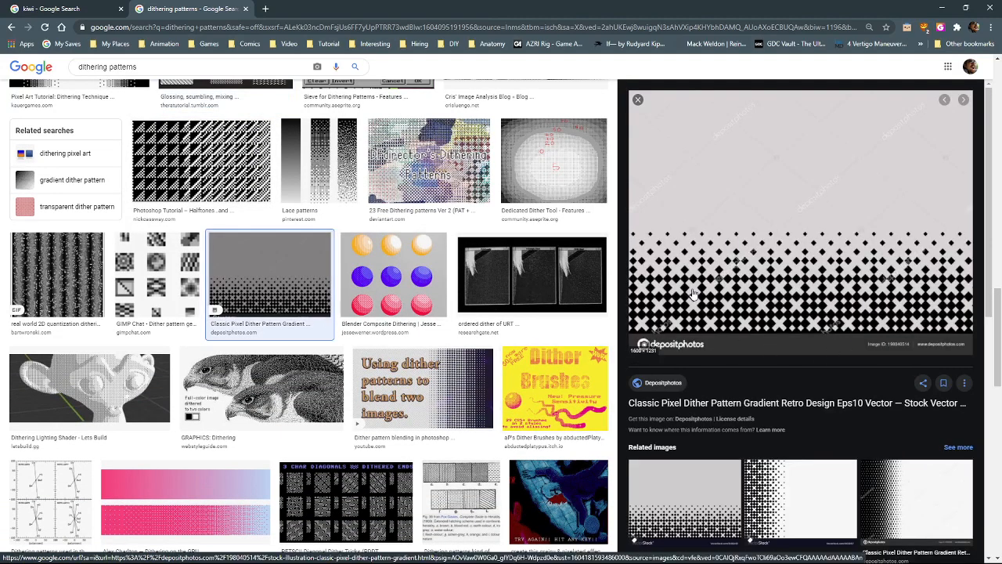
Examine the Envious Audio dither, Pinterest "Dither Patterns" chart and YouWorkForThem "Gradient Pixel Patterns" for a usable pattern
scroll(376, 285, down, 3)
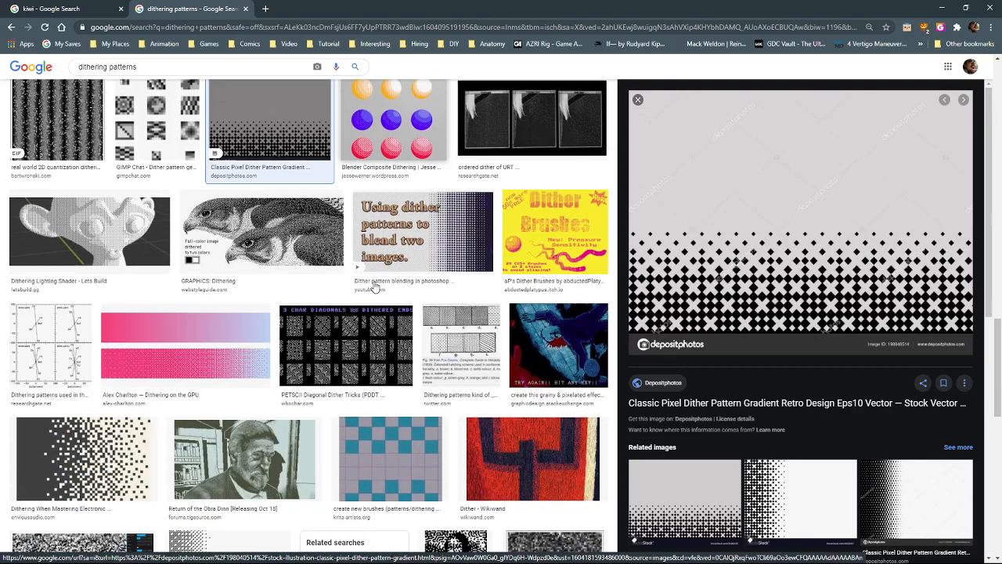
click(100, 350)
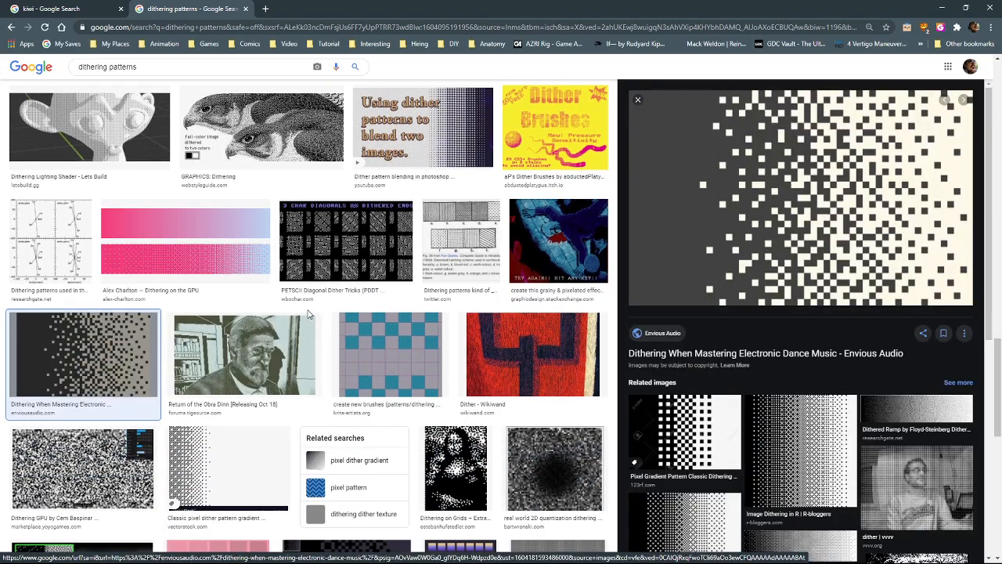
scroll(309, 314, down, 2)
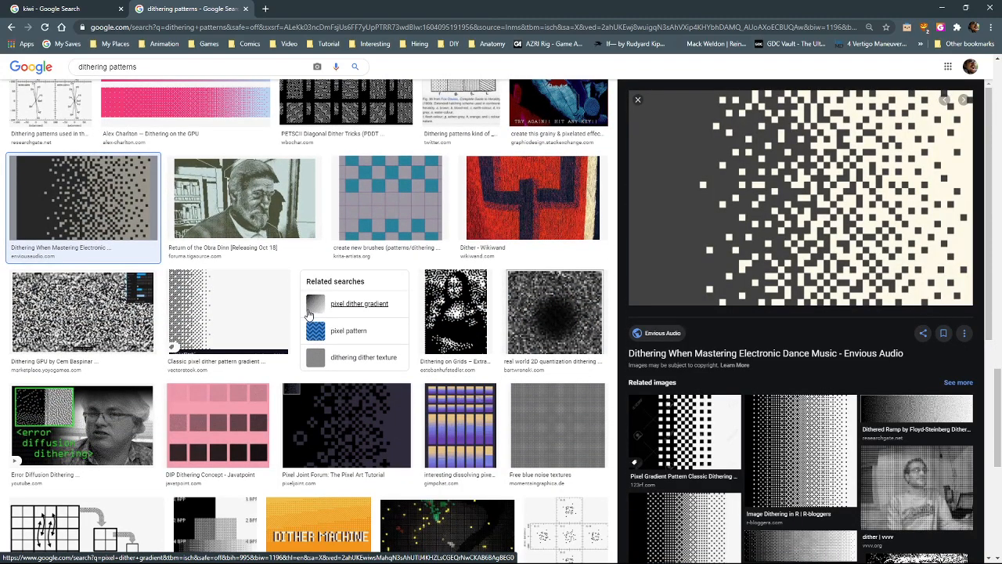
scroll(308, 314, down, 2)
scroll(373, 283, up, 6)
scroll(368, 267, up, 6)
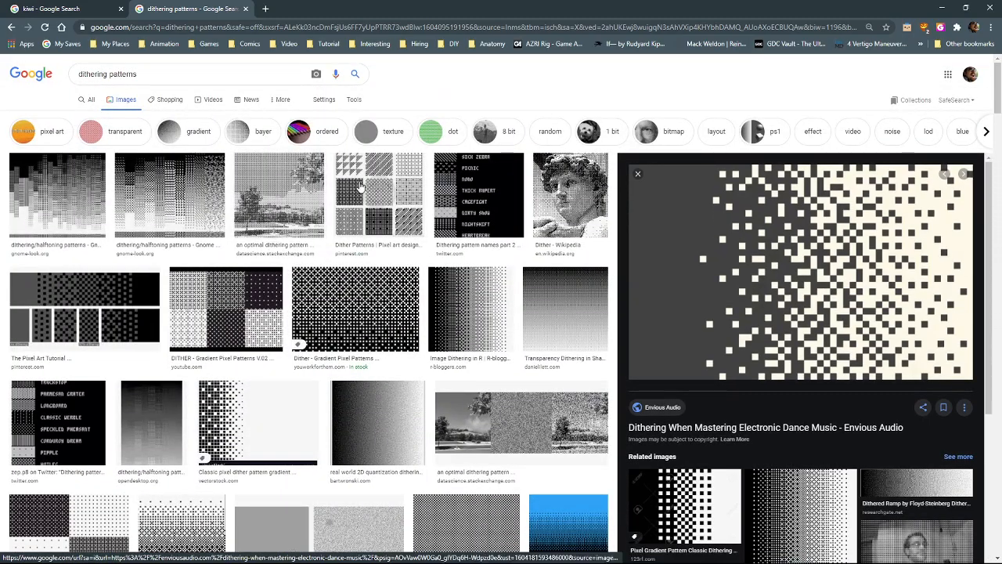
click(352, 191)
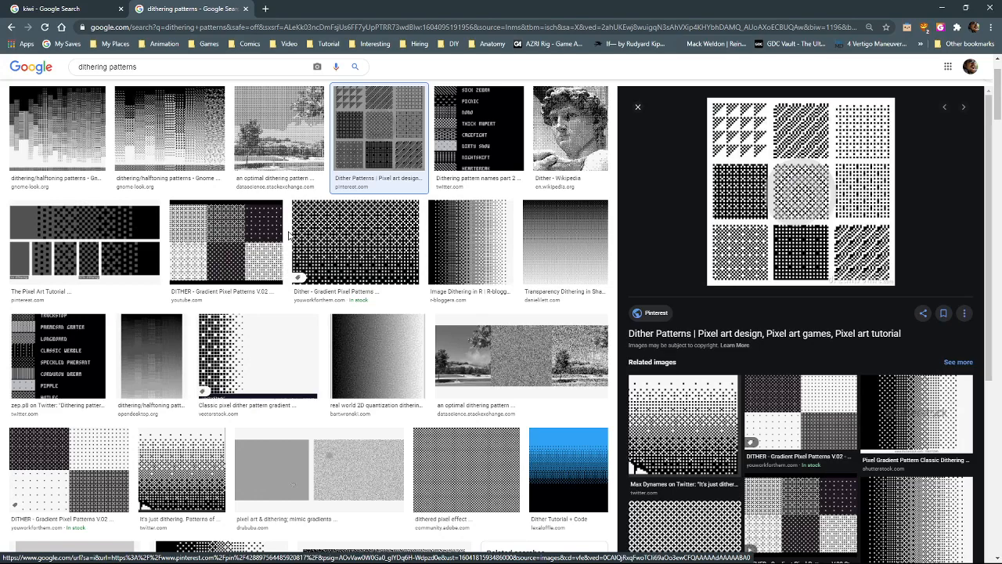
click(381, 237)
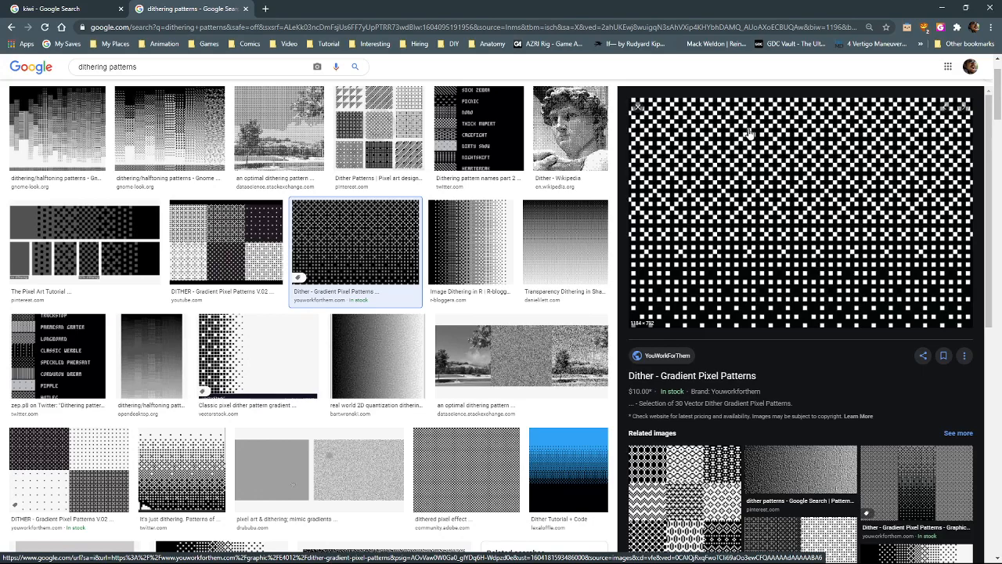
Study the fruit skin in the Meijer kiwi reference photo and return to the kiwi sprite in Piskel
double_click(482, 6)
click(481, 8)
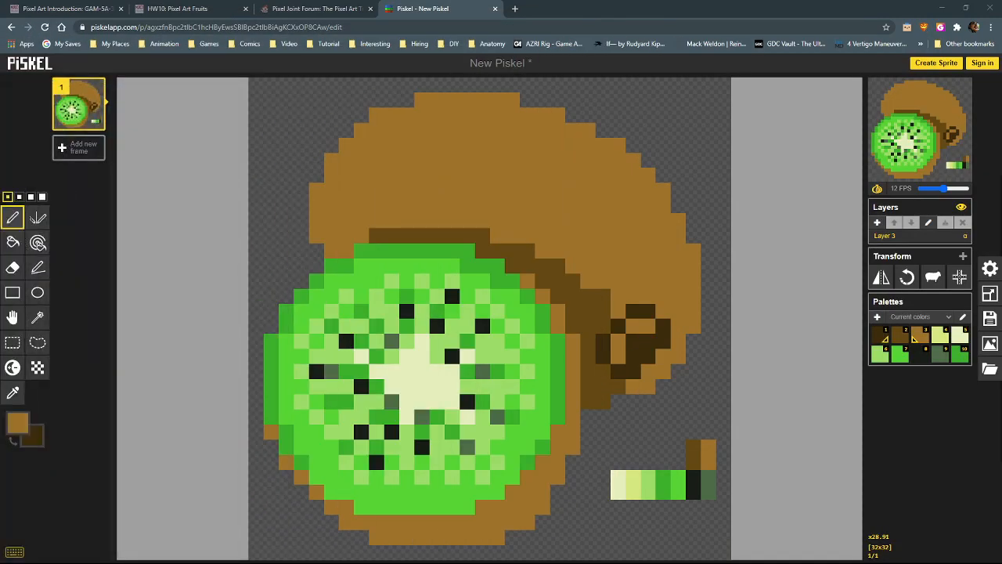
key(alt+Tab)
drag(202, 32, 155, 18)
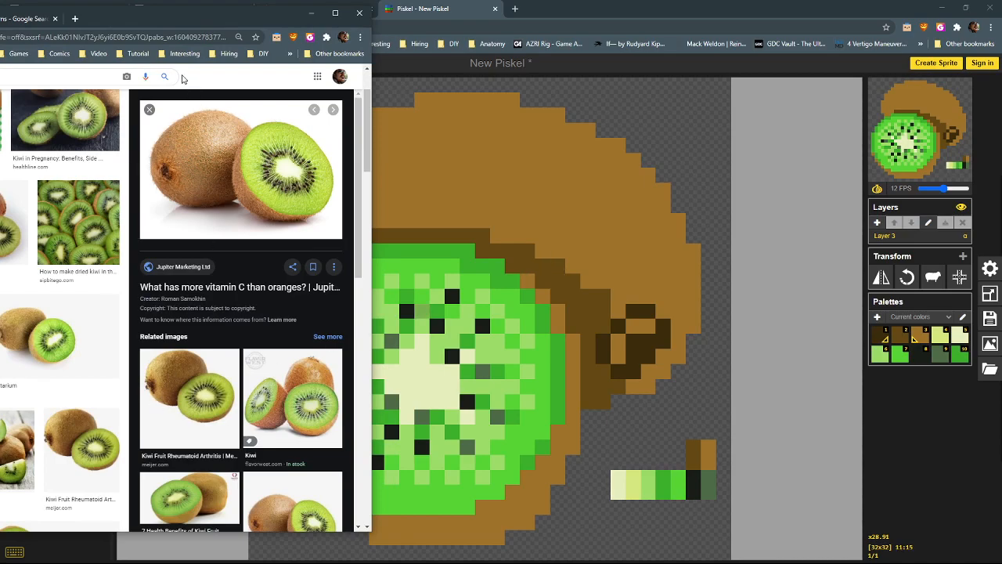
drag(146, 19, 406, 31)
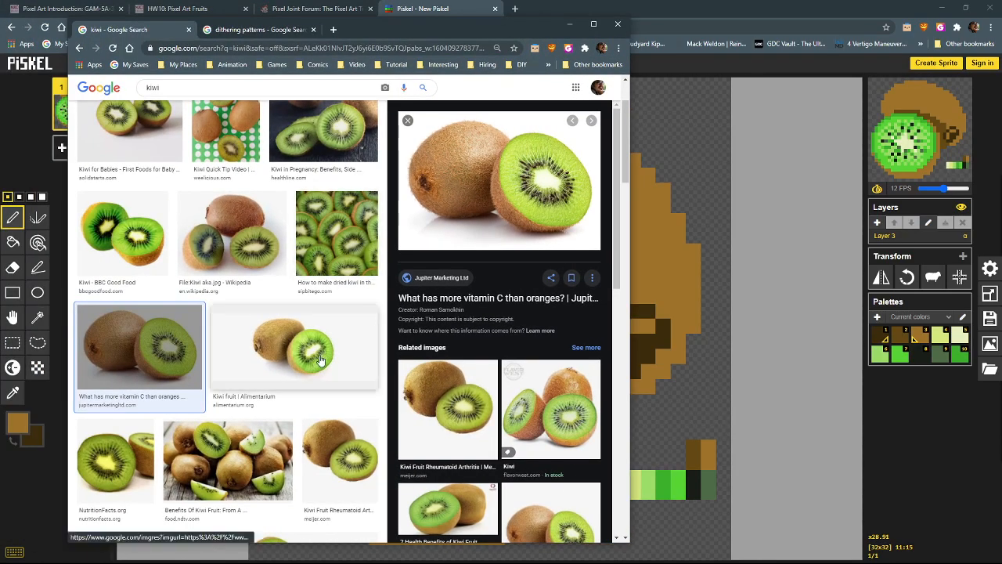
click(327, 443)
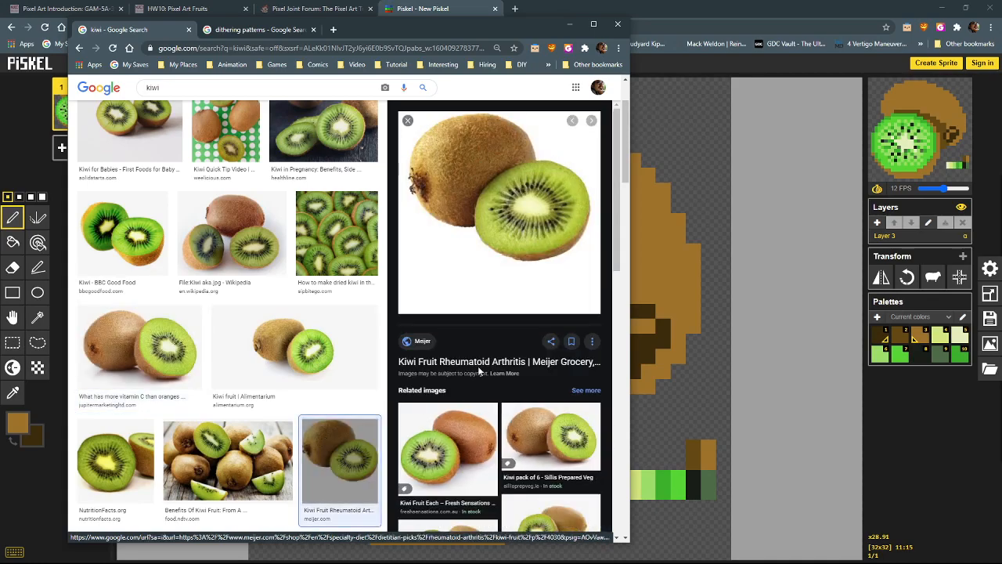
drag(483, 28, 0, 30)
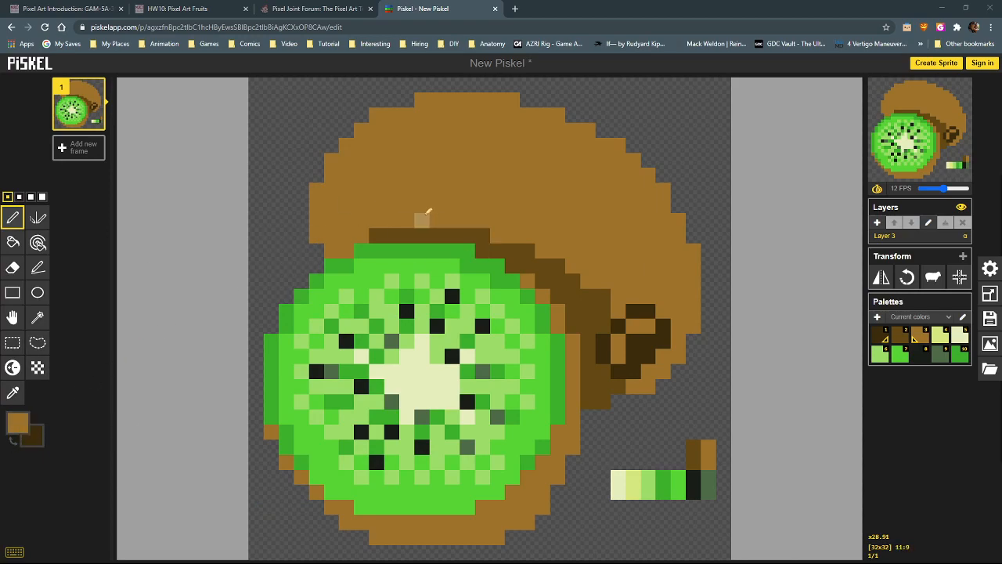
Mix a lighter, yellower tan, #ccaa44, as the primary drawing colour
click(14, 424)
drag(107, 466, 103, 461)
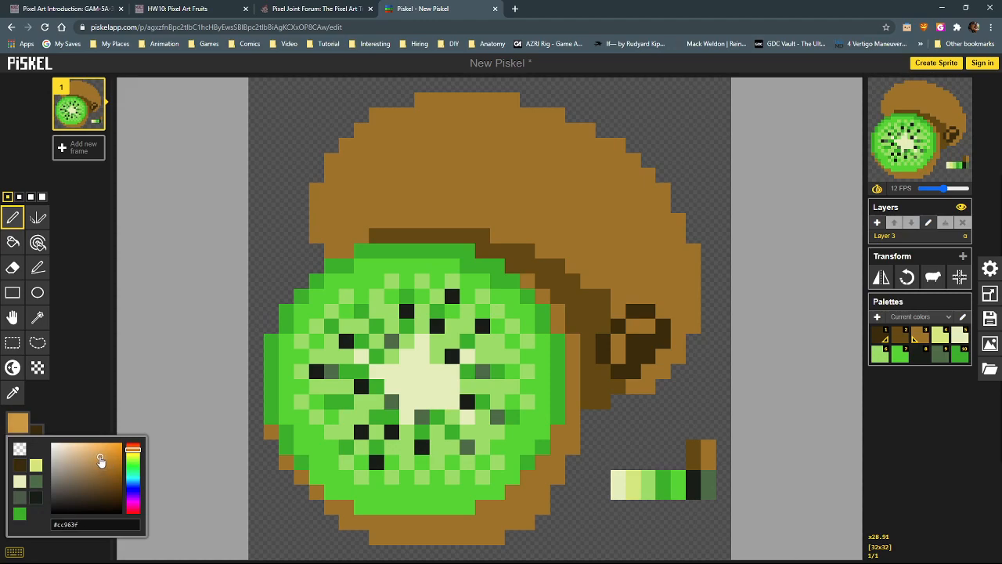
drag(133, 456, 133, 458)
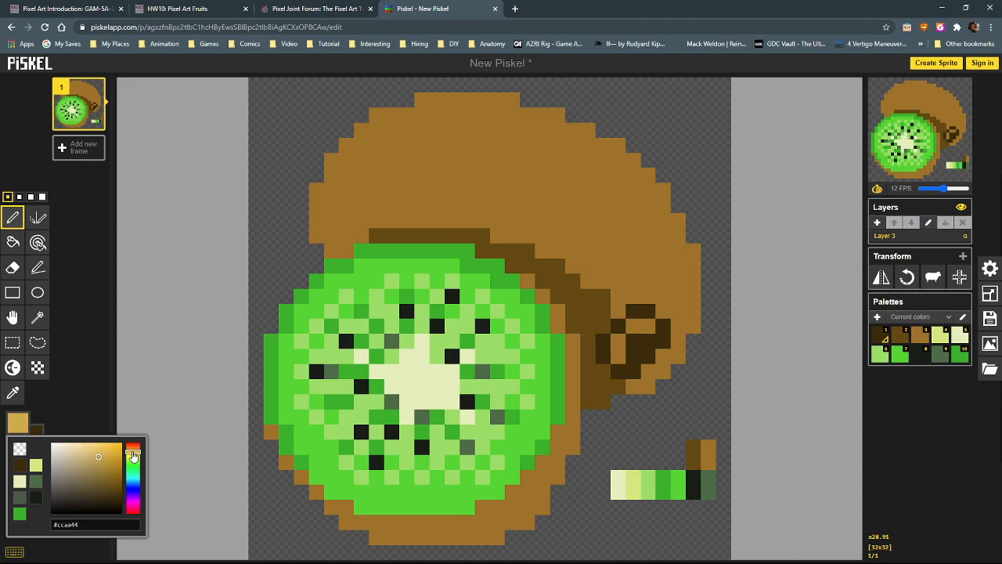
Draw a plus-shaped mark of five tan pixels on the upper middle of the whole kiwi's skin
click(482, 174)
click(497, 175)
click(483, 190)
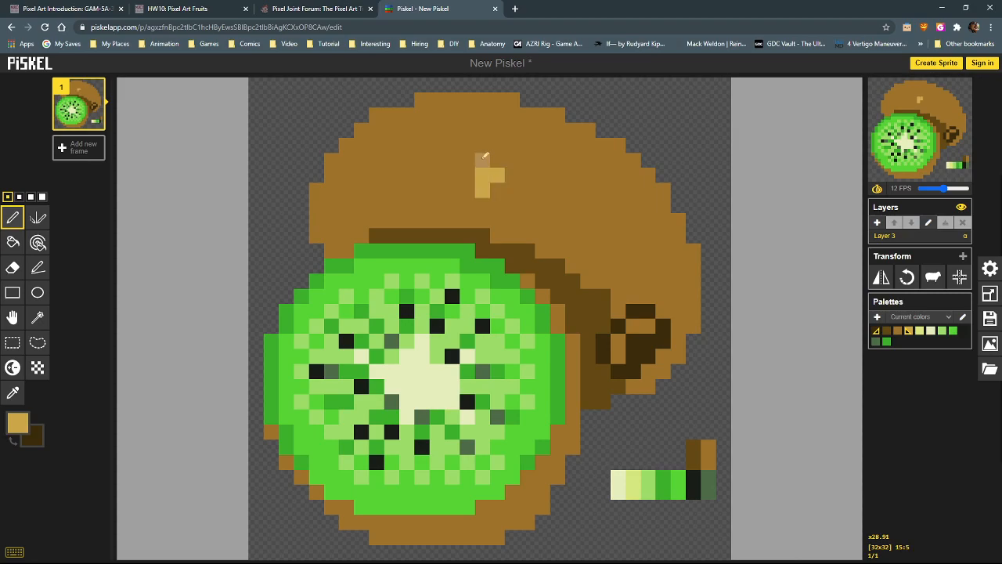
click(482, 158)
click(466, 174)
Try a second five-pixel tan plus diagonally below and to the right of the first, and undo it
click(513, 205)
click(528, 205)
click(528, 190)
click(543, 205)
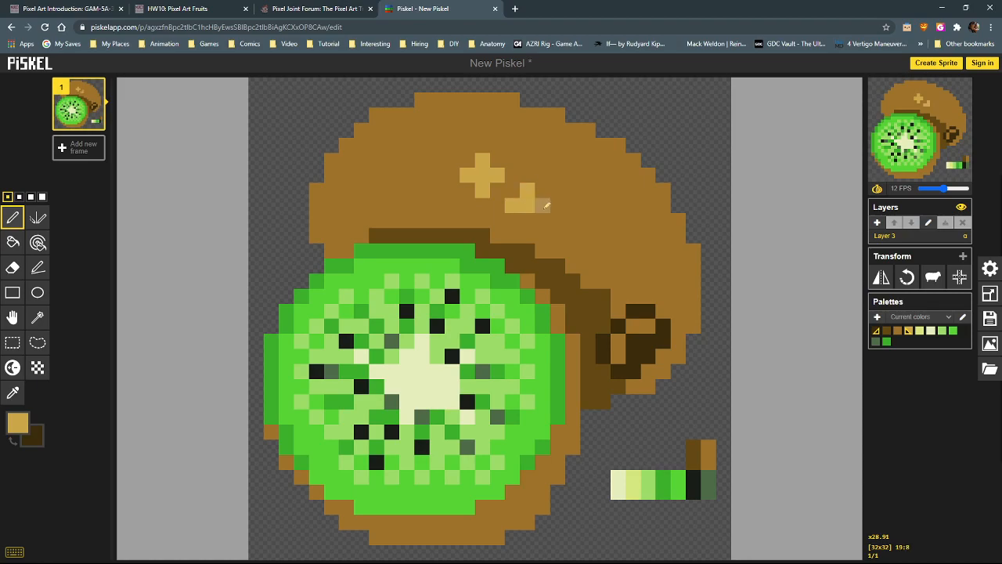
click(528, 220)
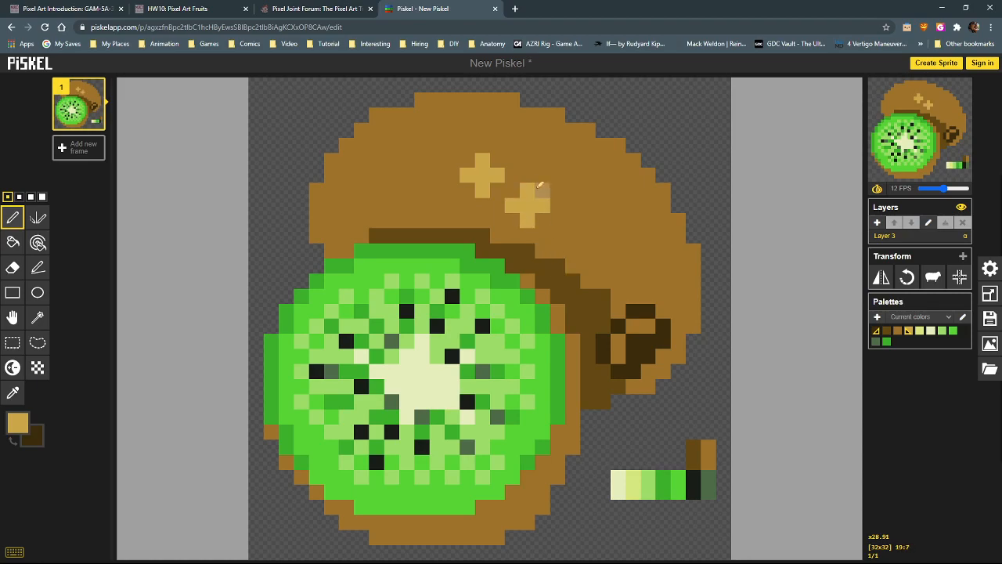
key(ctrl+z)
key(ctrl+z)
key(ctrl+z)
key(ctrl+z)
key(ctrl+z)
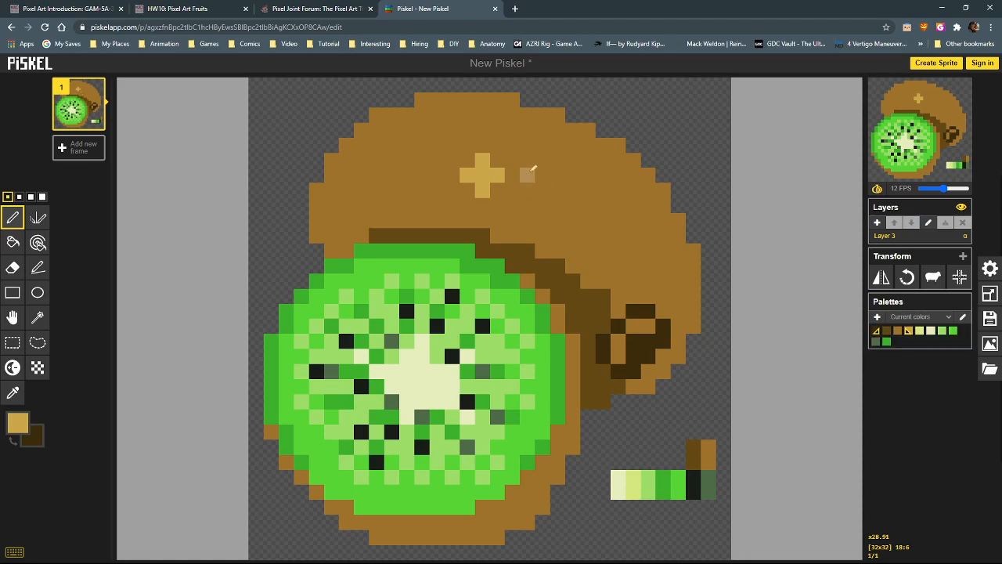
Add a new layer and draw a five-pixel tan plus on it, directly right of the existing plus
click(878, 223)
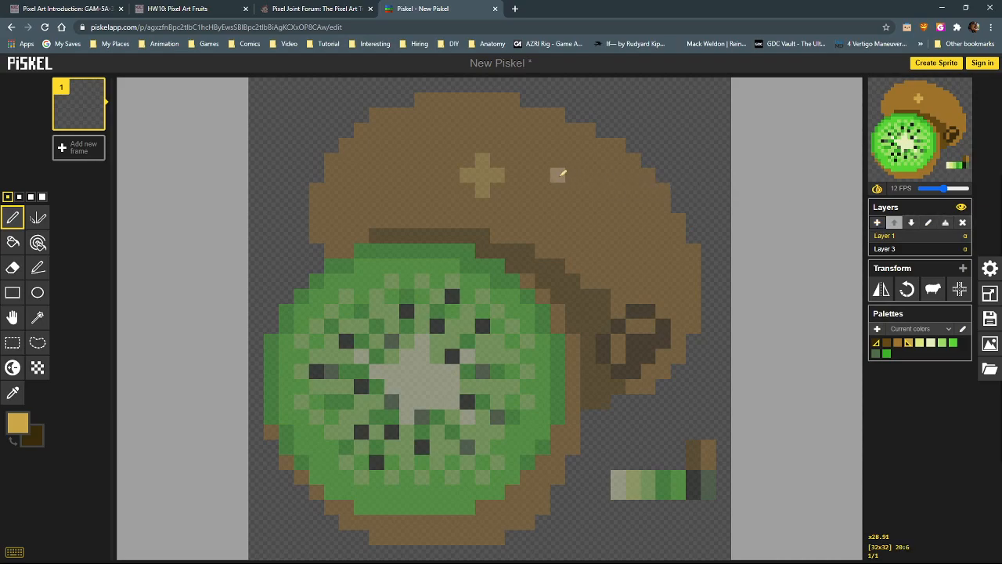
drag(528, 160, 527, 191)
click(514, 175)
click(543, 175)
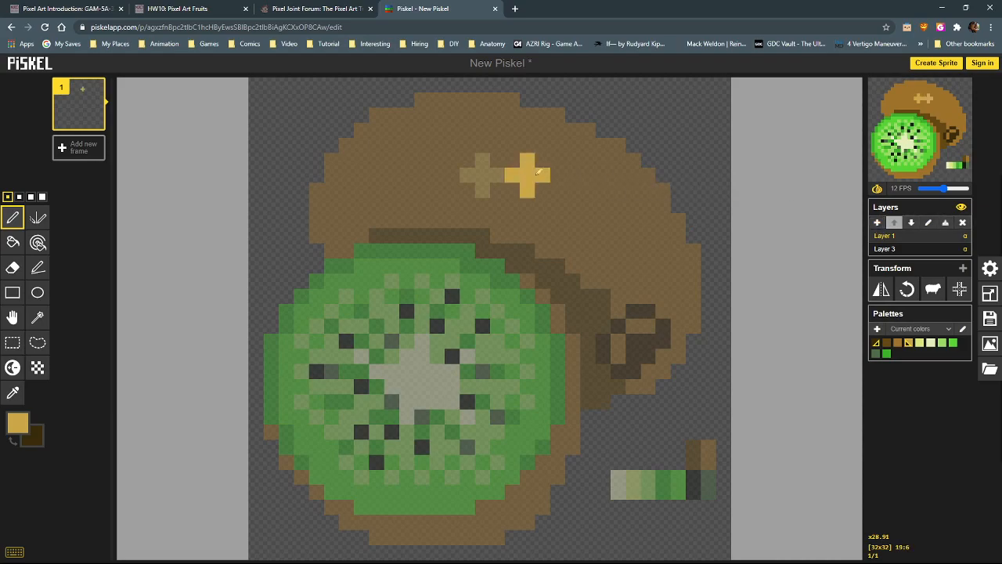
Paint over the plus on Layer 3 with sampled fruit brown and make Layer 1 active again
click(893, 248)
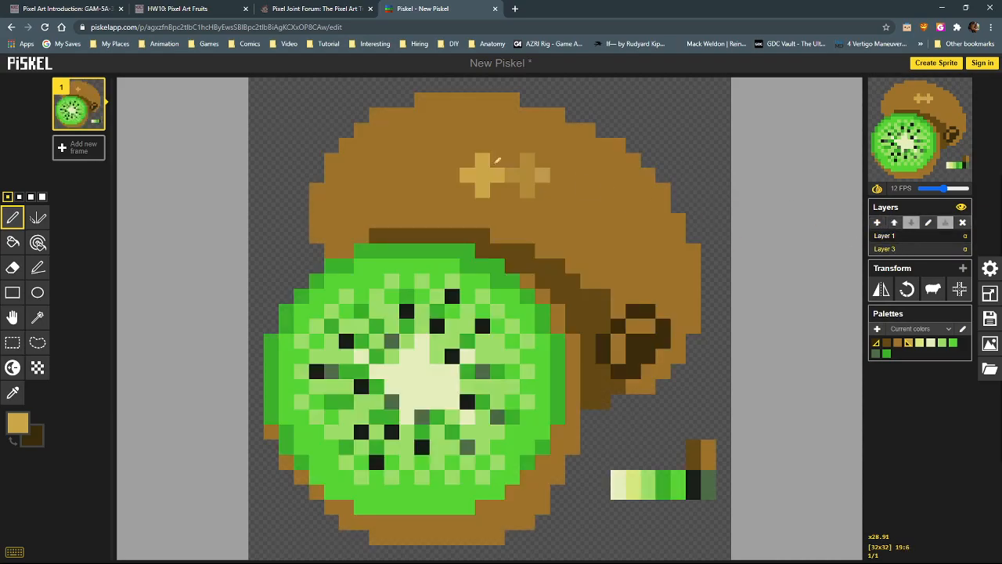
alt+right_click(483, 146)
mouse_move(482, 146)
mouse_down()
mouse_move(484, 183)
mouse_move(474, 178)
mouse_move(501, 175)
mouse_up()
click(926, 236)
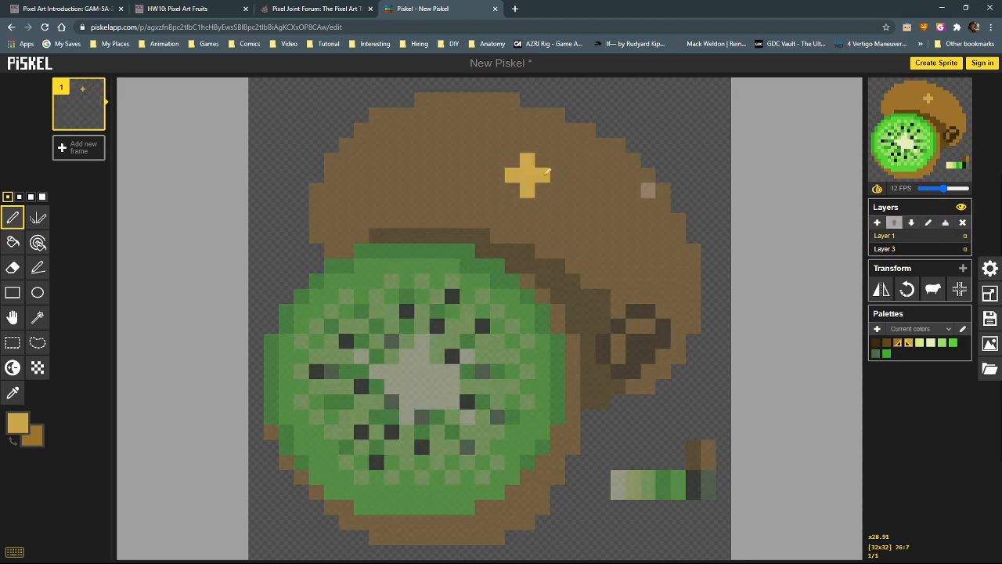
Select the plus on Layer 1 and place copies diagonally up-left and further left to form a three-plus arch
click(13, 342)
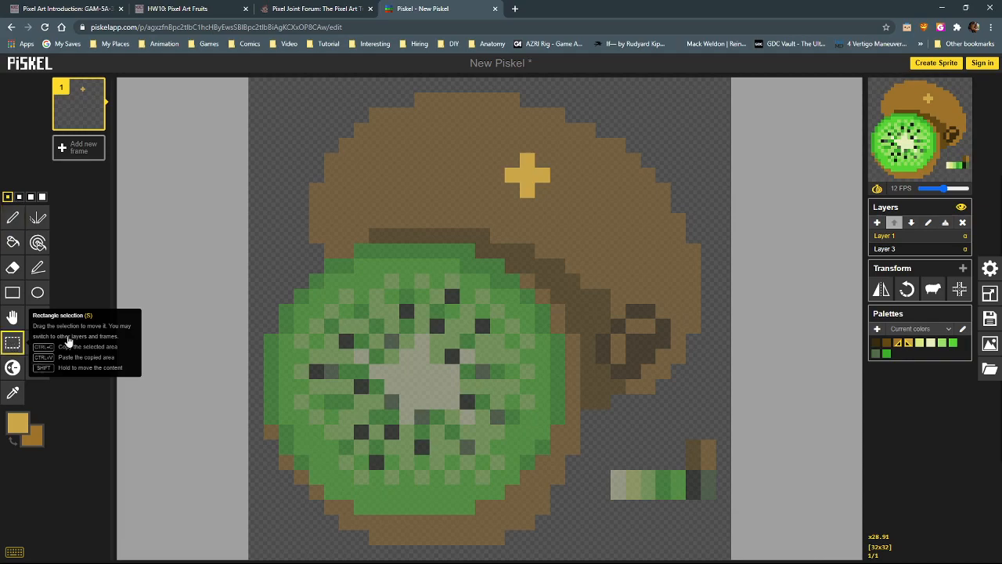
drag(509, 156, 544, 195)
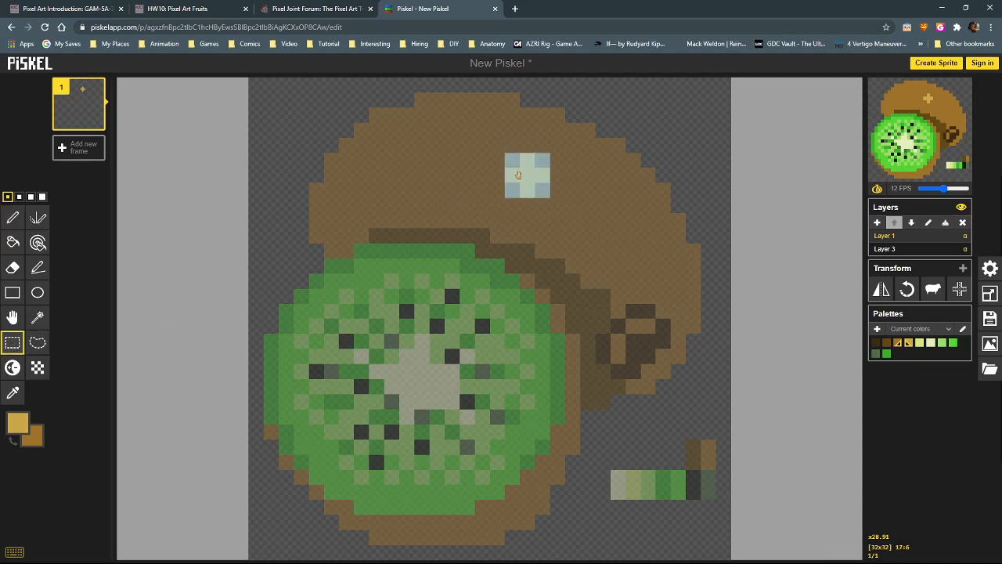
drag(531, 179, 484, 203)
click(444, 180)
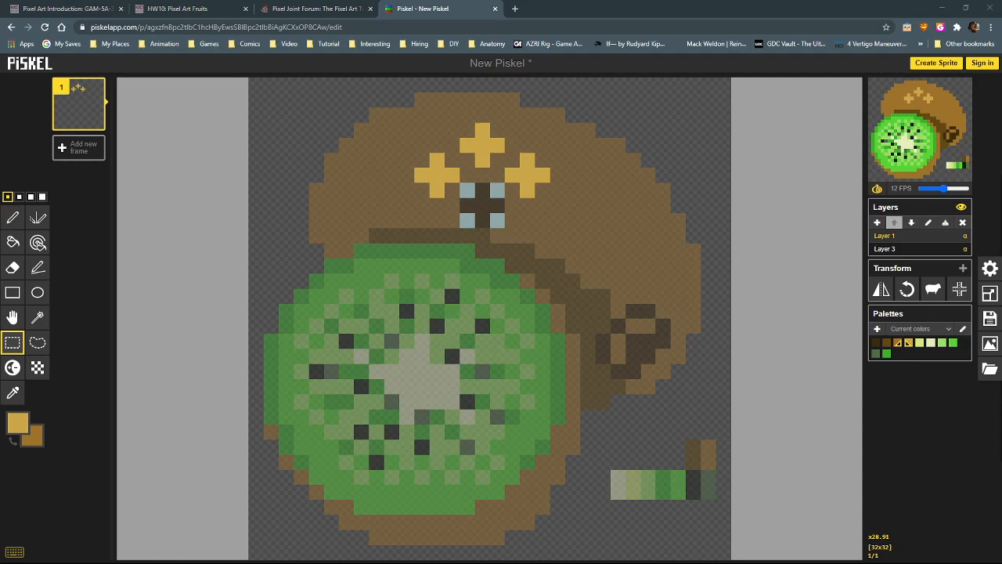
Select the left tan plus on Layer 1 and place a copy of it one pixel further right
drag(416, 156, 451, 194)
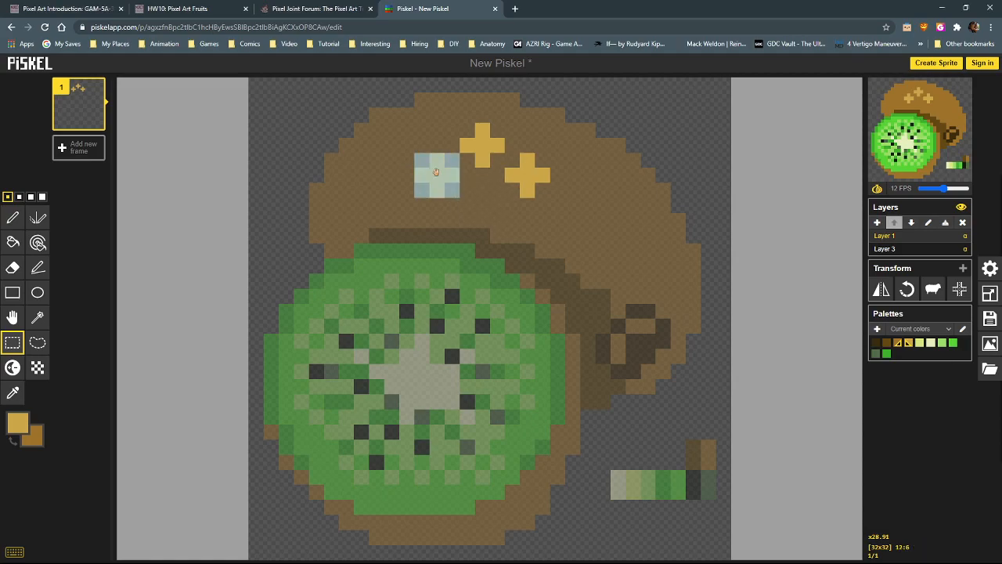
key(Delete)
key(ctrl+v)
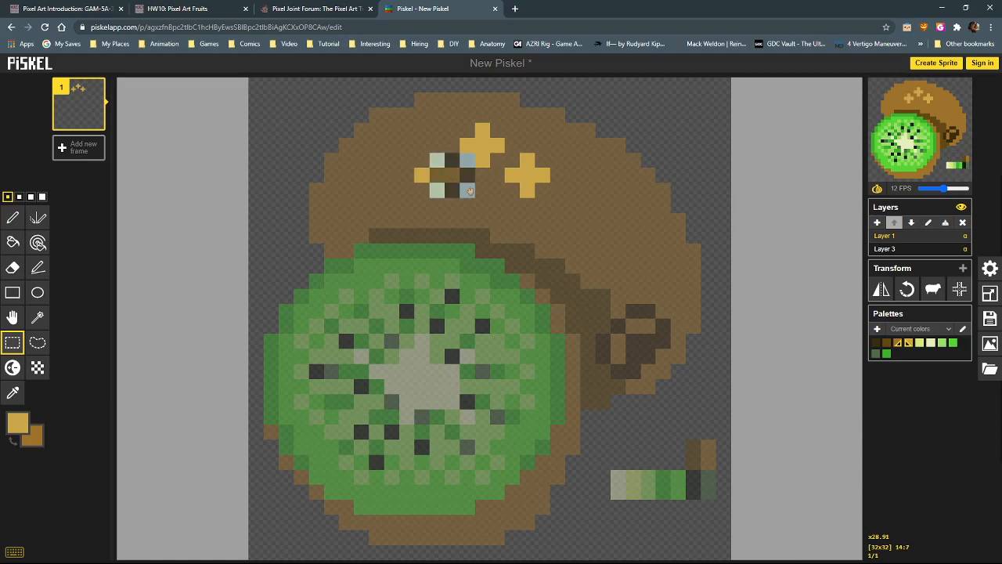
click(469, 190)
key(ctrl+z)
key(ctrl+z)
key(ctrl+z)
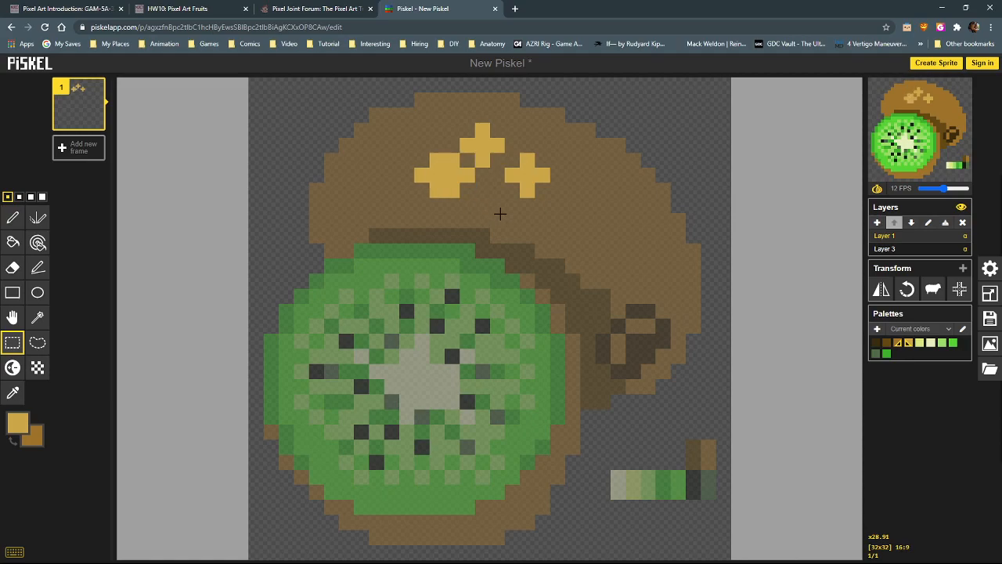
Set the secondary colour to transparent and erase the leftover pixels of the original left plus
click(12, 219)
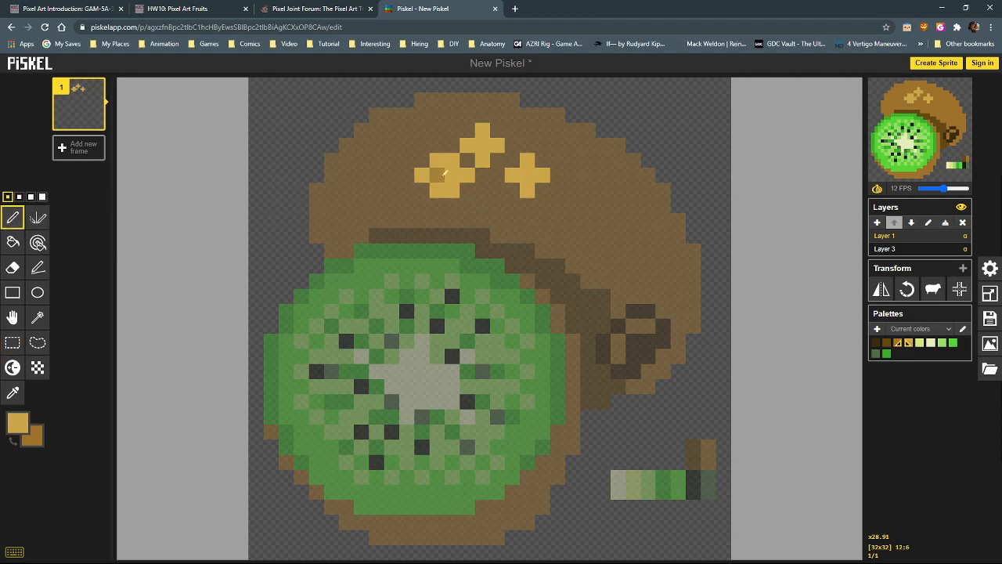
click(33, 435)
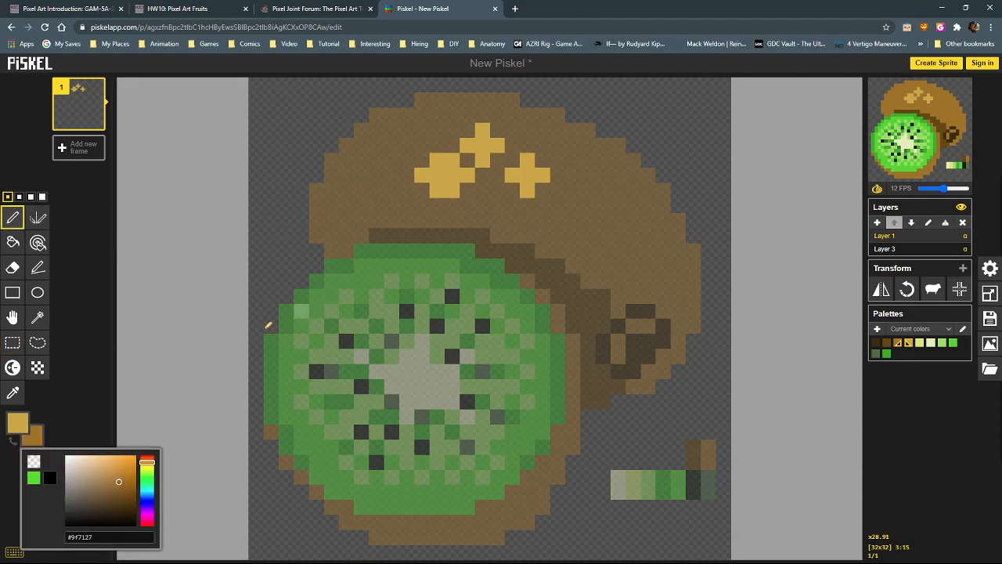
click(33, 461)
right_click(437, 160)
right_click(421, 176)
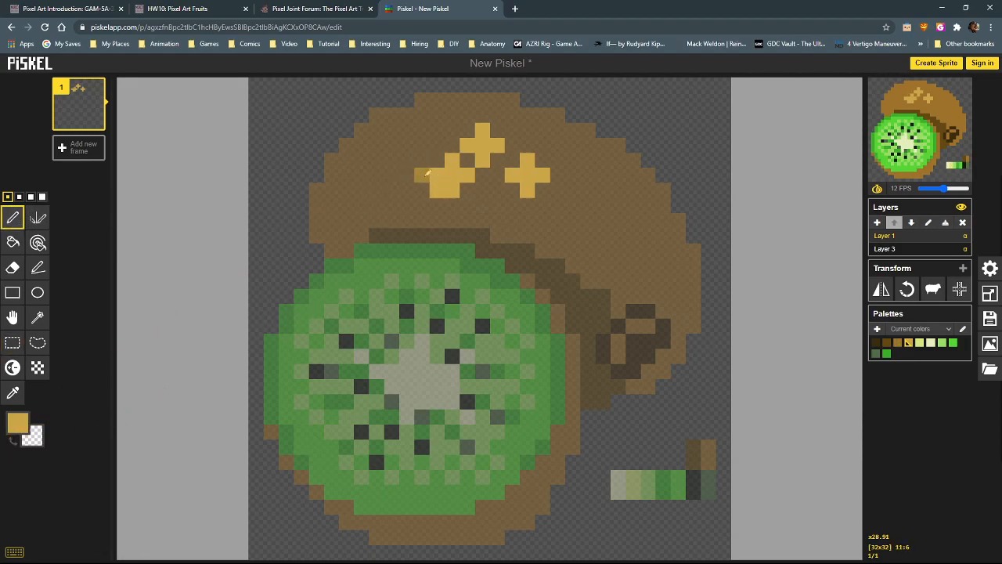
Shift the right plus one pixel left by painting its new tan pixels and erasing its old outer ones
mouse_move(512, 159)
mouse_down()
mouse_move(497, 160)
mouse_move(497, 174)
mouse_up()
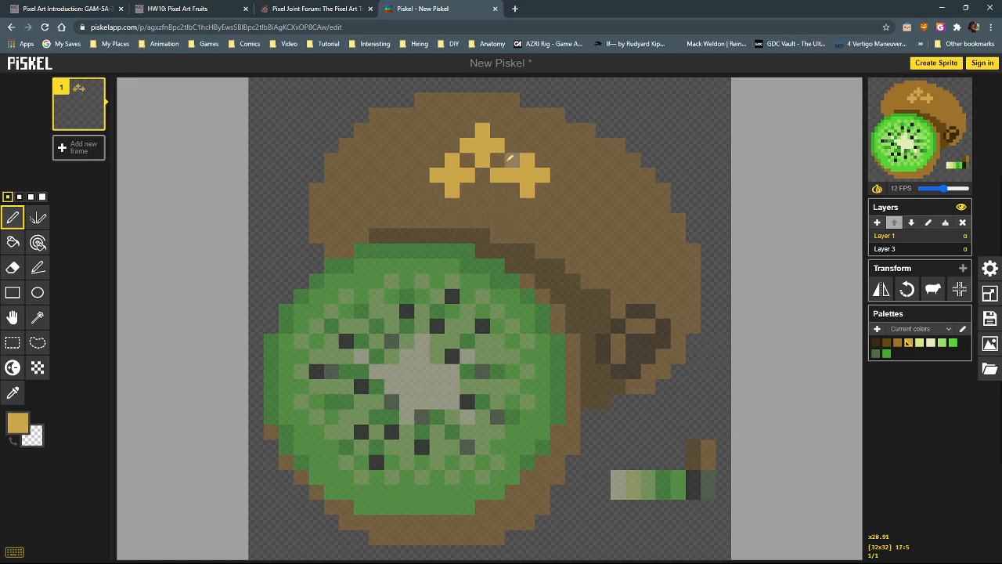
click(512, 189)
right_click(527, 188)
right_click(542, 174)
right_click(527, 159)
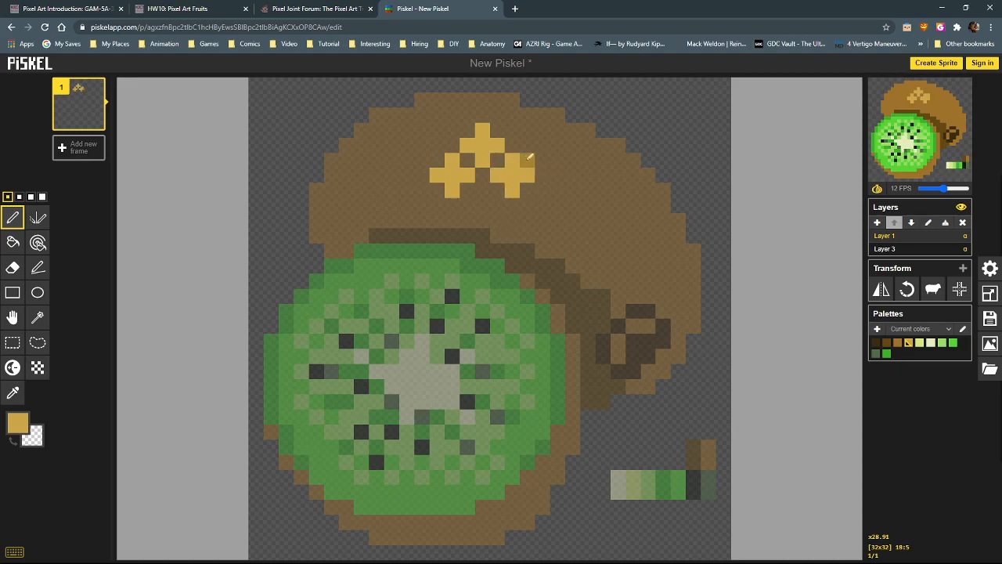
Draw a fourth tan plus below the other three to close the group into a diamond
click(482, 189)
click(482, 204)
click(467, 203)
click(497, 204)
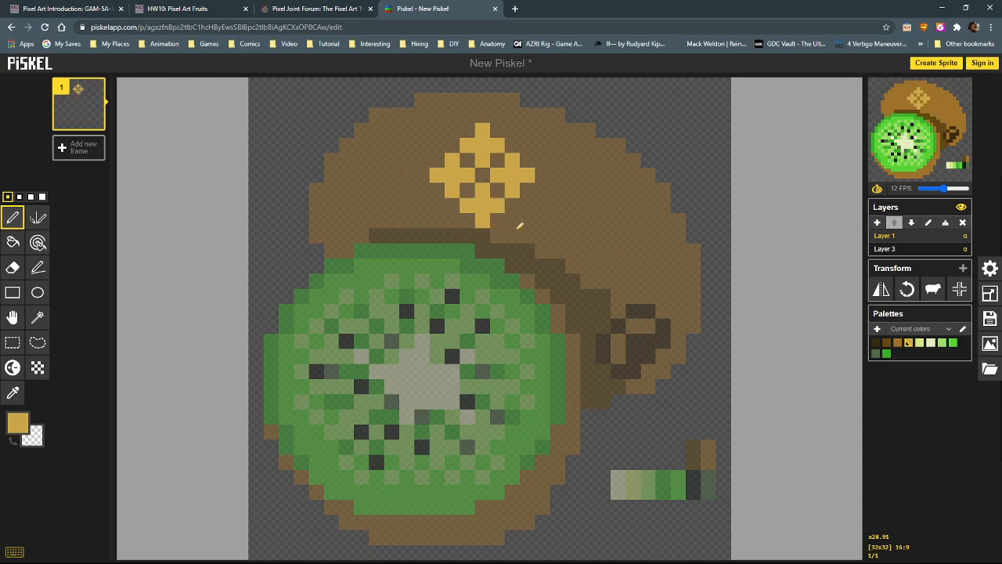
Check the kiwi photo in the other browser window and tile copies of the four-plus diamond across the kiwi's upper skin
click(12, 342)
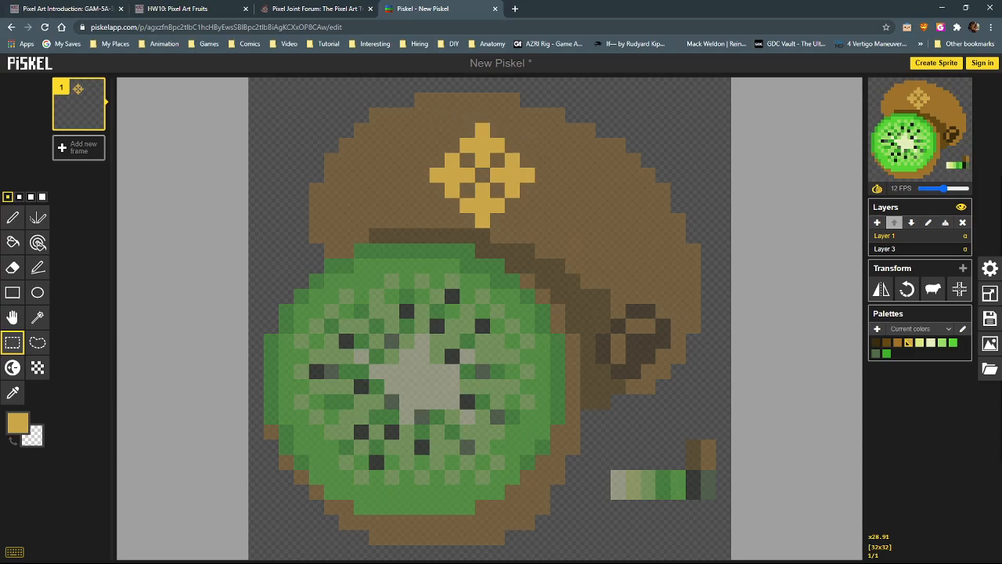
key(alt+Tab)
drag(128, 56, 310, 48)
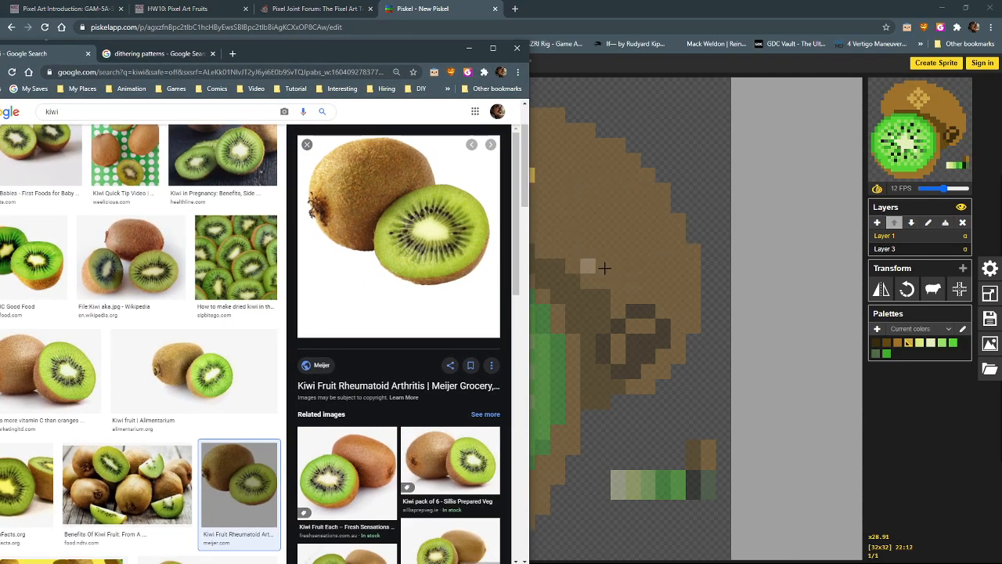
drag(343, 49, 108, 41)
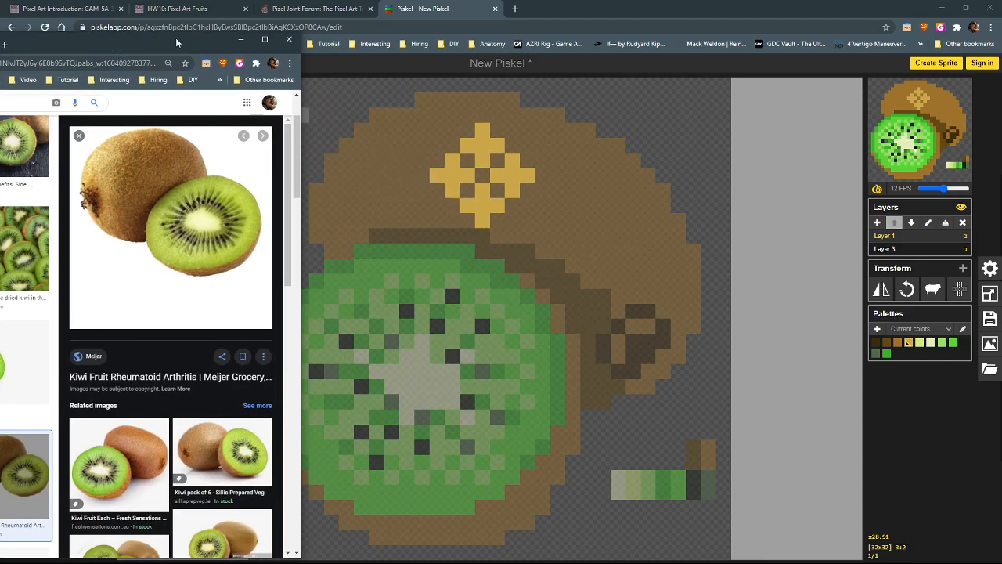
click(308, 114)
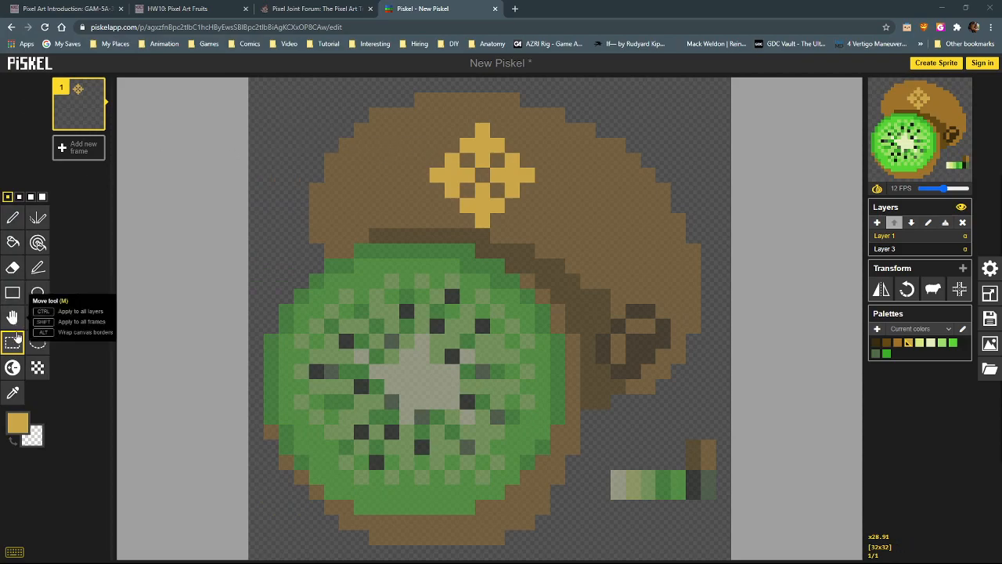
drag(418, 125, 545, 226)
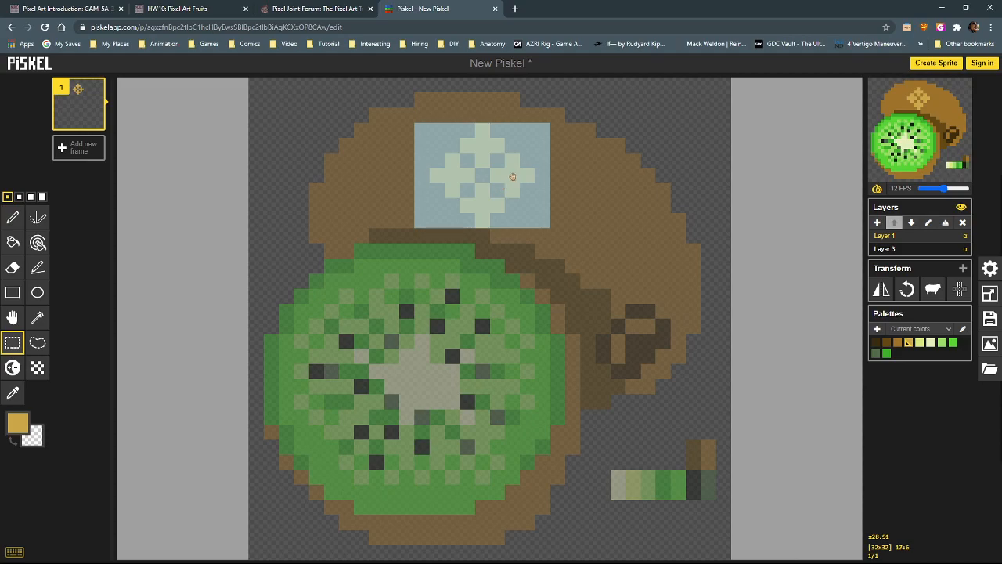
drag(514, 180, 572, 110)
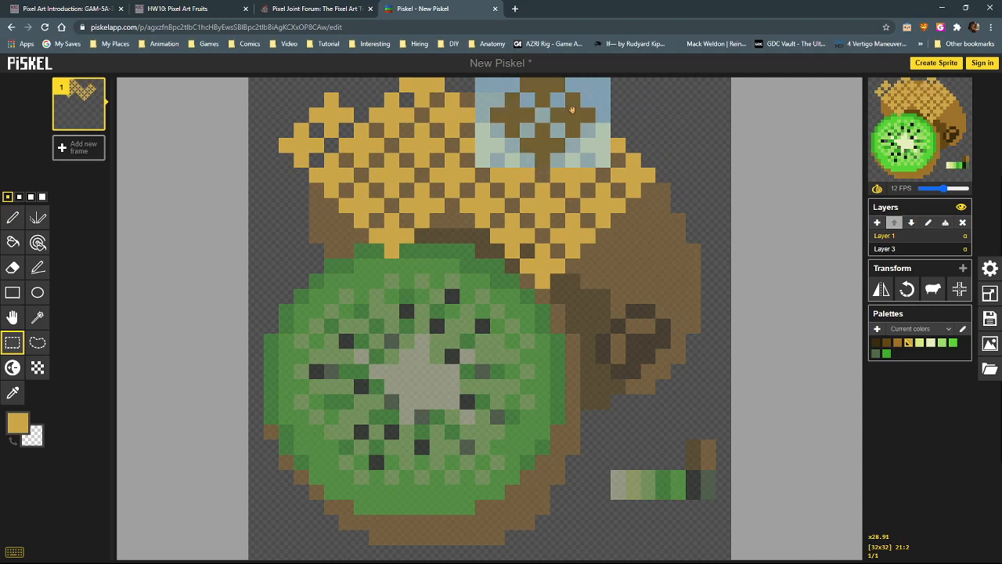
click(628, 123)
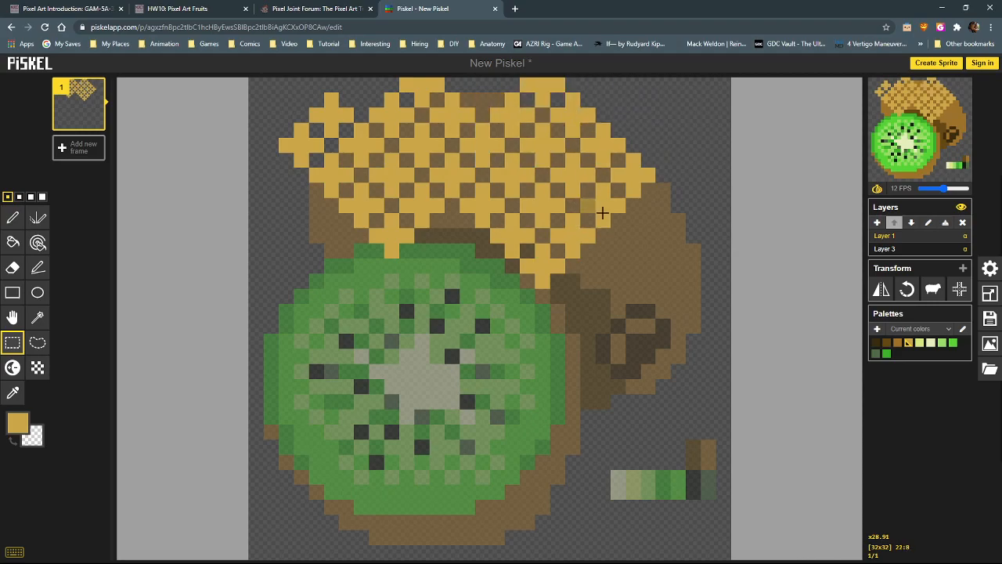
Erase the tan dither pixels that spill outside the kiwi's upper outline
click(12, 217)
mouse_move(300, 112)
mouse_down()
mouse_move(352, 96)
mouse_move(282, 150)
mouse_move(310, 154)
mouse_move(323, 136)
mouse_move(302, 147)
mouse_move(355, 107)
mouse_move(347, 128)
mouse_move(359, 126)
mouse_move(313, 172)
mouse_move(344, 118)
mouse_move(345, 136)
mouse_move(346, 99)
mouse_move(356, 130)
mouse_move(348, 147)
mouse_move(361, 130)
mouse_move(329, 164)
mouse_up()
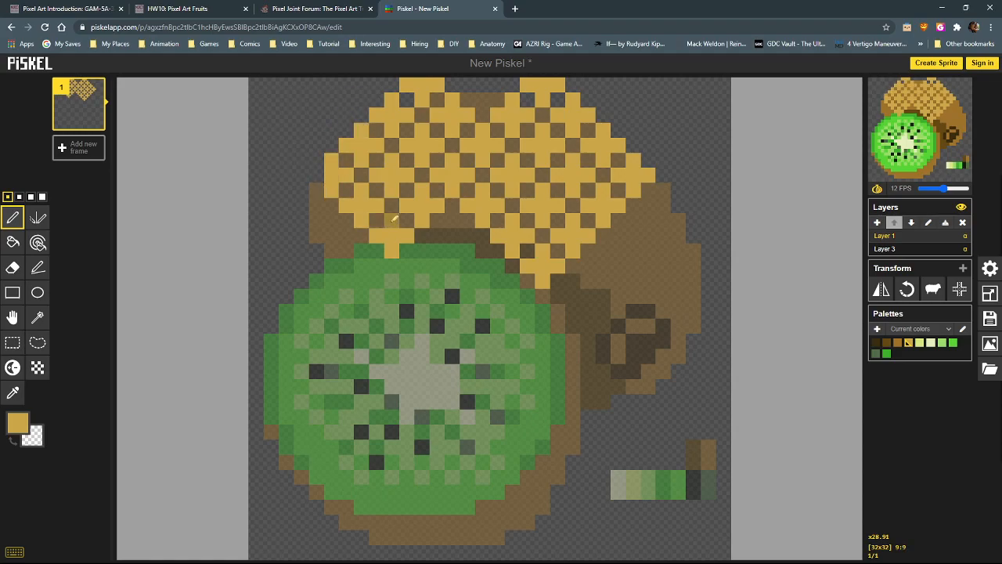
mouse_move(481, 85)
mouse_down()
mouse_move(324, 81)
mouse_move(386, 92)
mouse_move(409, 108)
mouse_move(380, 105)
mouse_up()
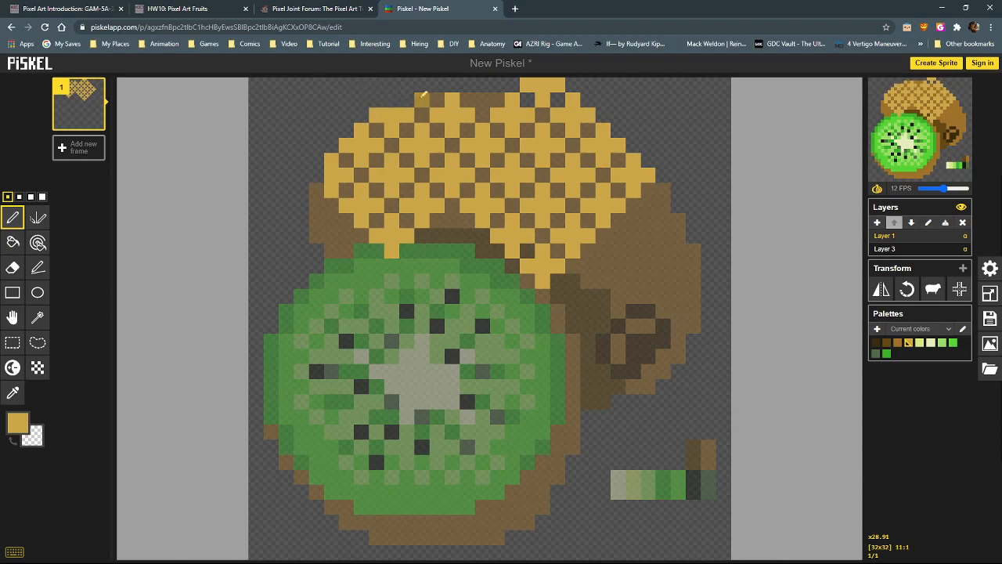
mouse_move(501, 85)
mouse_down()
mouse_move(610, 84)
mouse_move(526, 99)
mouse_move(643, 101)
mouse_move(567, 115)
mouse_move(628, 114)
mouse_move(605, 130)
mouse_move(675, 163)
mouse_move(622, 142)
mouse_move(649, 164)
mouse_up()
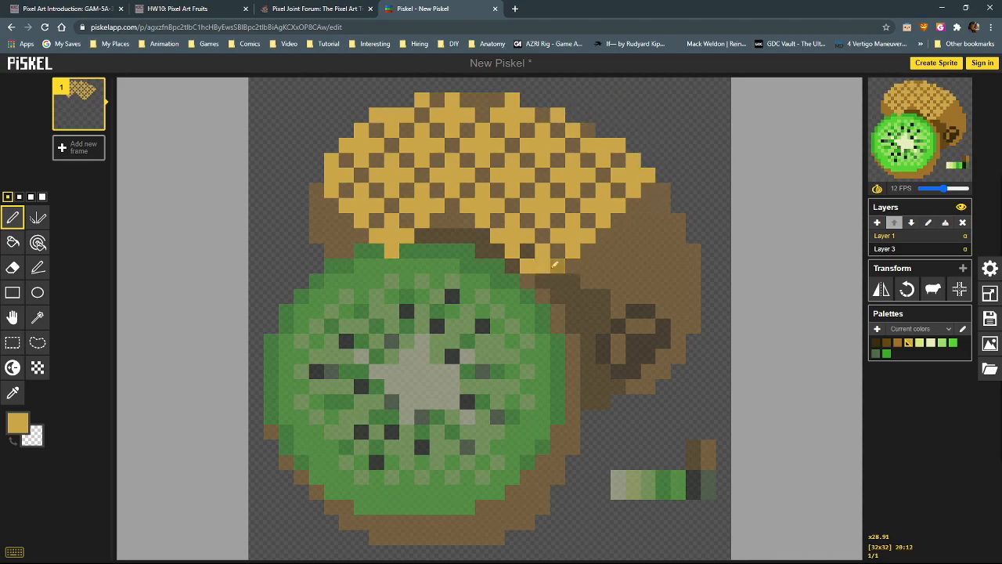
Erase the tan pixels overlapping the green flesh and the dark shadow band along the dither's lower edge
right_click(529, 265)
right_click(392, 249)
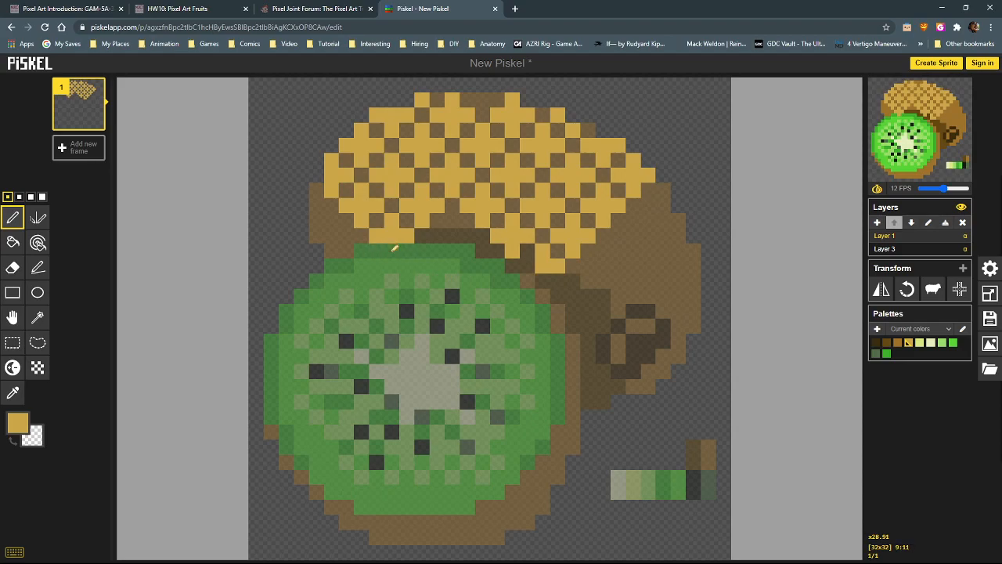
right_click(391, 235)
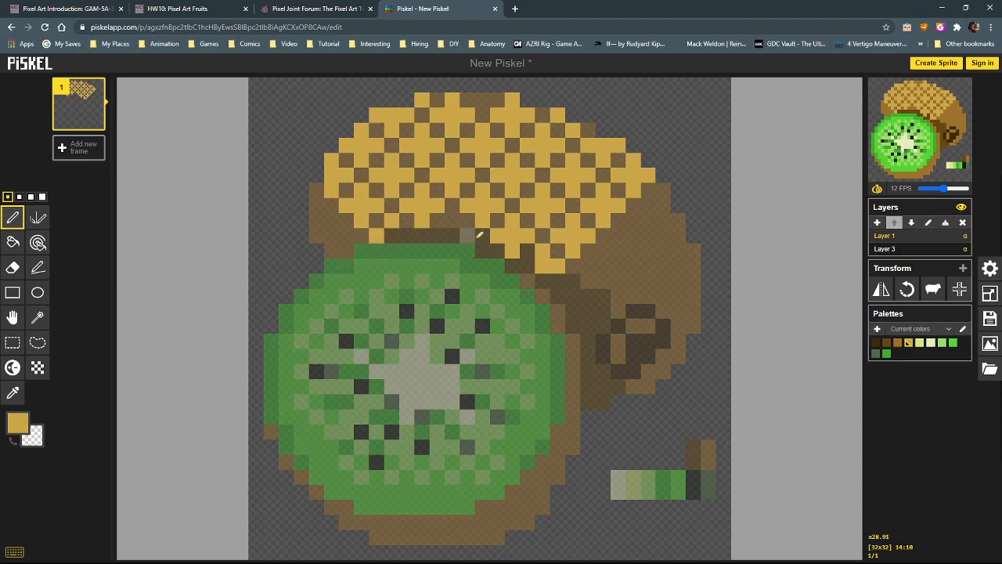
right_click(513, 250)
right_click(542, 267)
right_click(558, 267)
right_click(543, 250)
right_click(498, 234)
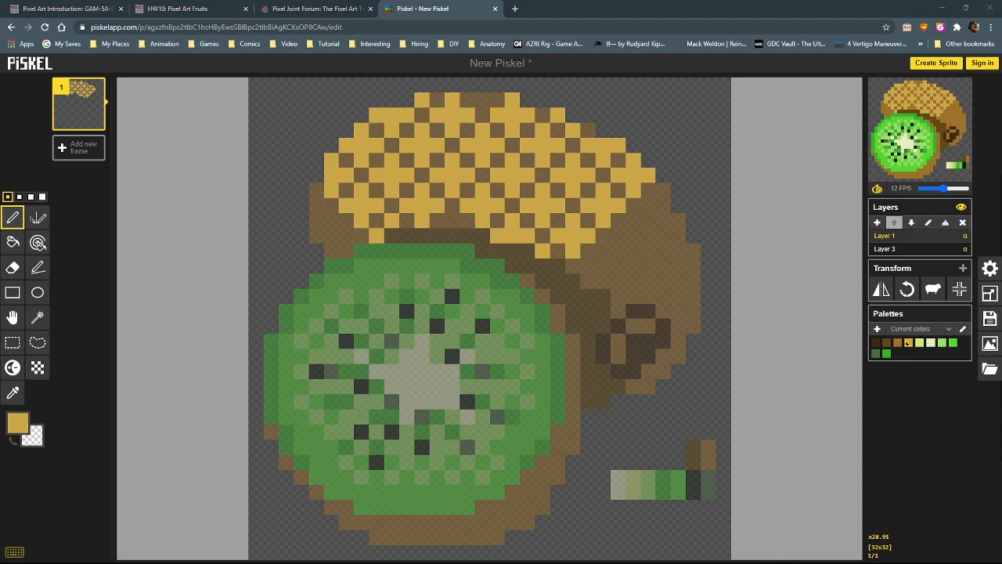
Check the gradient dithering pattern in the other browser window and erase a diagonal row of tan pixels in the skin's lower middle
drag(0, 75, 249, 75)
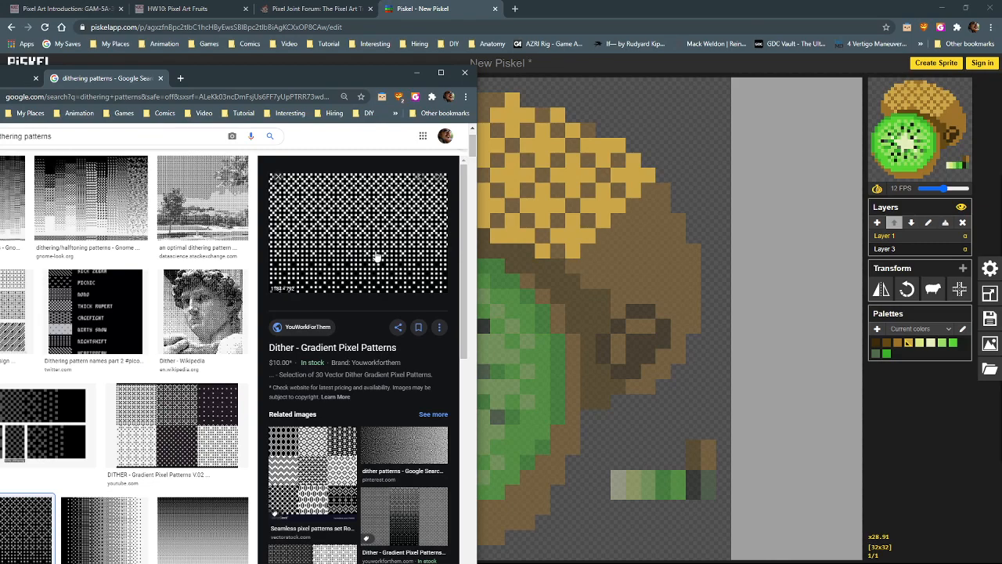
drag(366, 75, 31, 75)
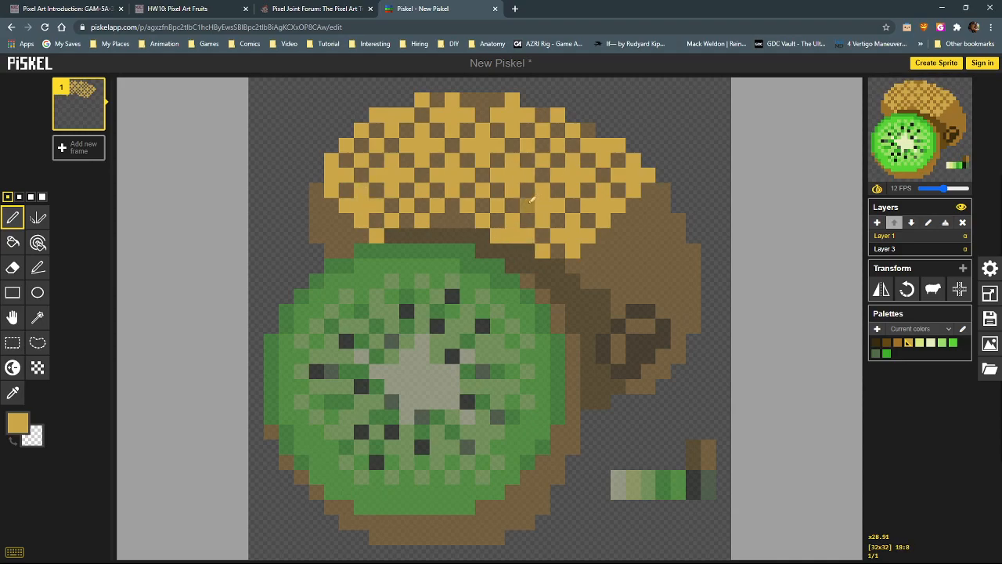
right_click(499, 234)
right_click(514, 220)
right_click(528, 205)
right_click(544, 190)
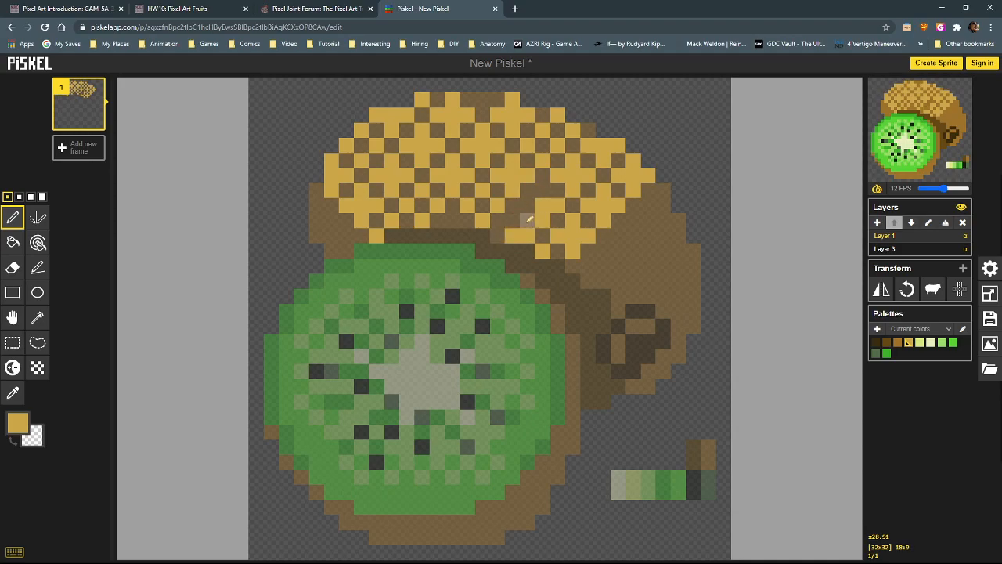
Rework the tan pixels just above the middle of the shadow band into a hollow four-pixel diamond
click(556, 220)
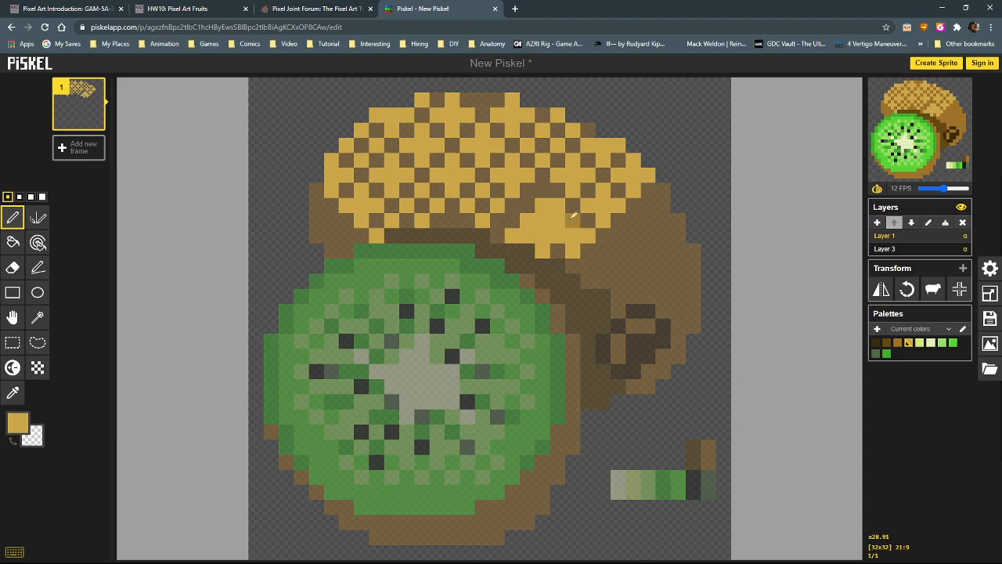
right_click(558, 235)
right_click(544, 235)
right_click(528, 235)
right_click(512, 236)
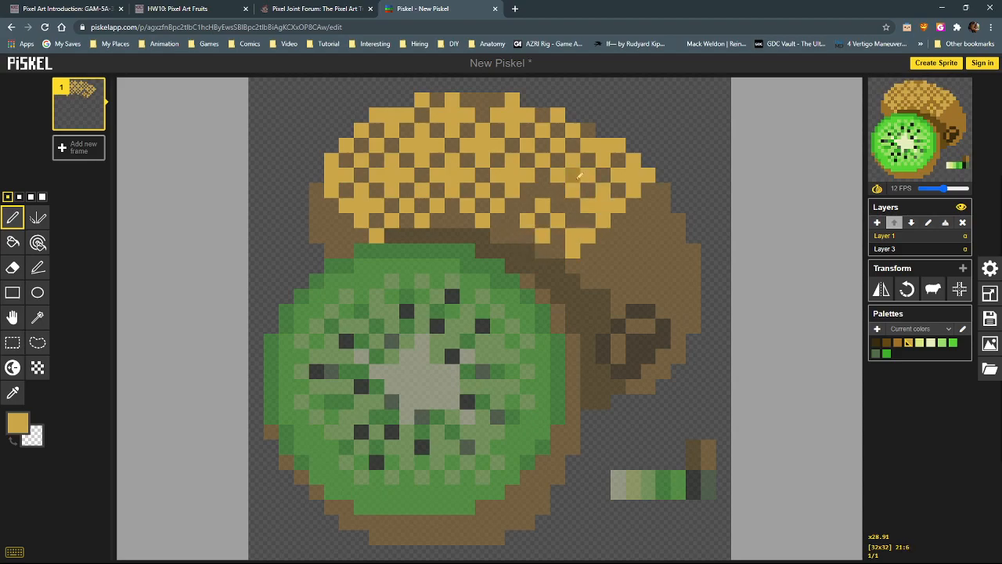
Thin the dither on the skin's upper right by erasing tan pixels along the edge and just inside it
right_click(602, 146)
right_click(618, 146)
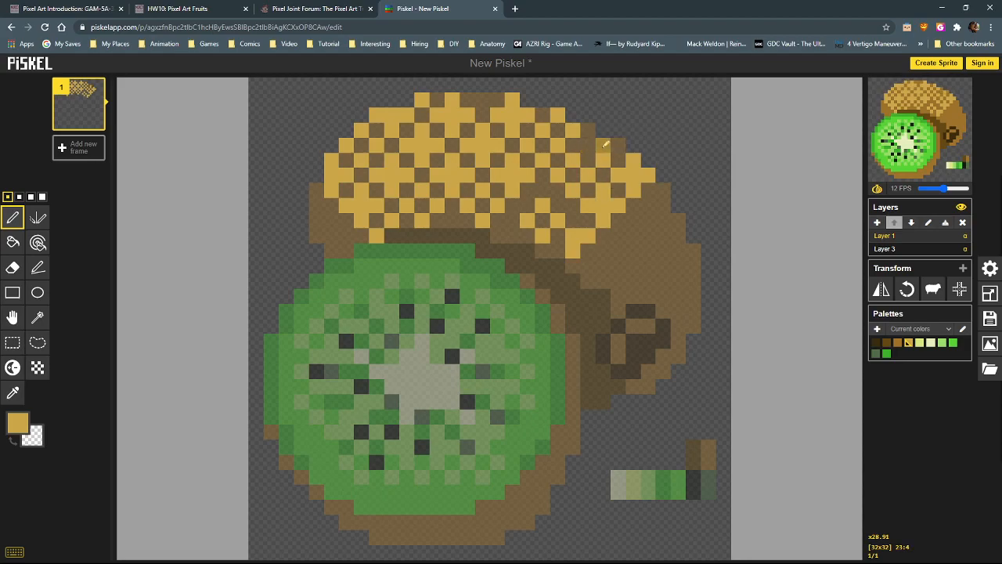
right_click(603, 161)
right_click(603, 190)
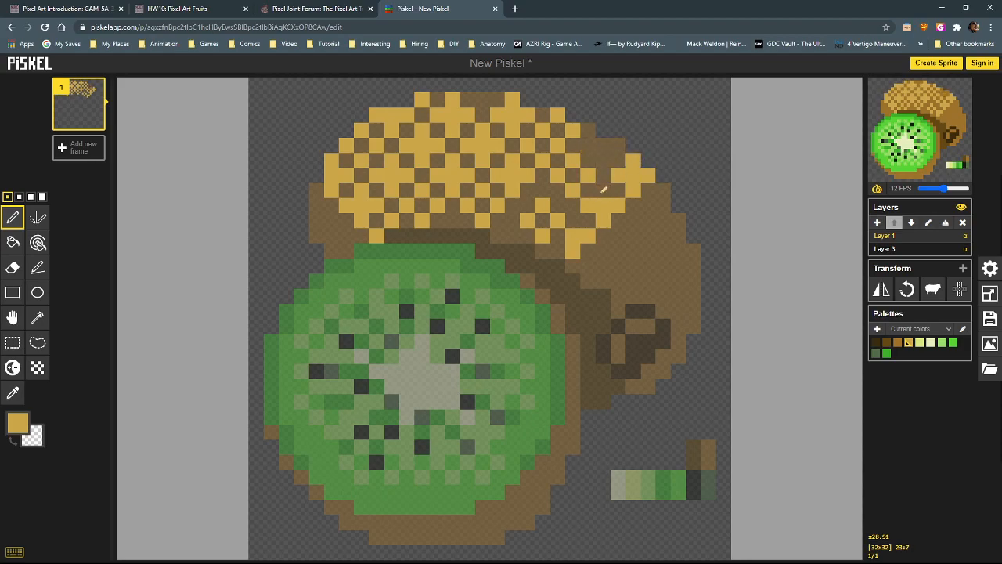
Reshape the lower-right tan pixels into a second hollow four-pixel diamond beside the first
right_click(587, 238)
right_click(572, 237)
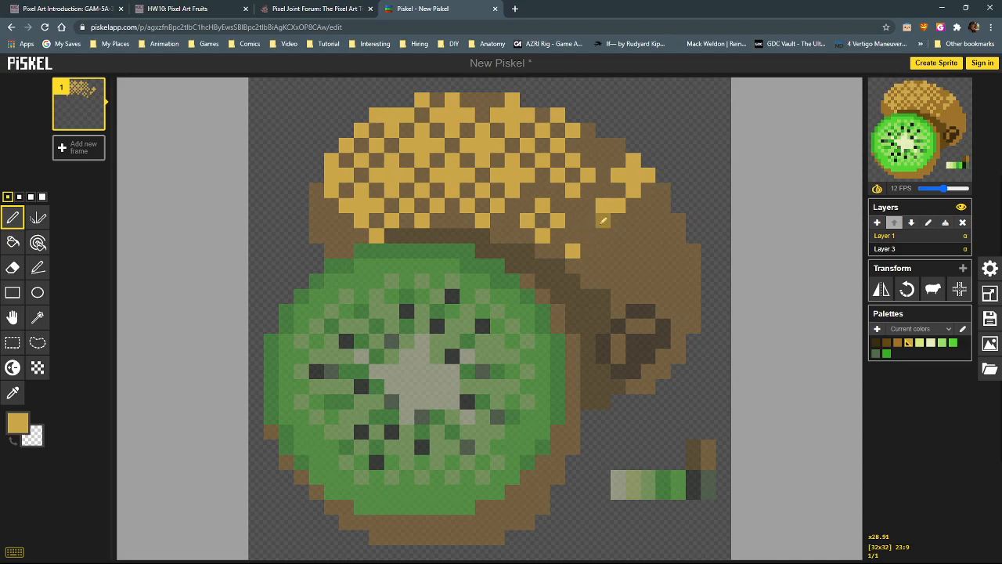
click(588, 220)
right_click(603, 220)
click(618, 220)
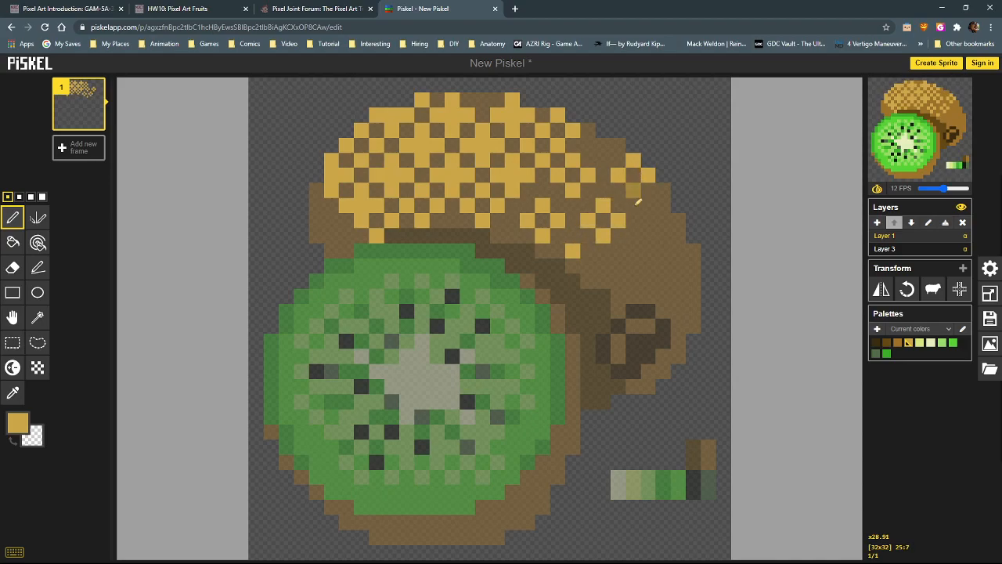
Add one tan pixel diagonally below and right of the lowest dither pixel beside the shadow band
click(573, 265)
click(588, 264)
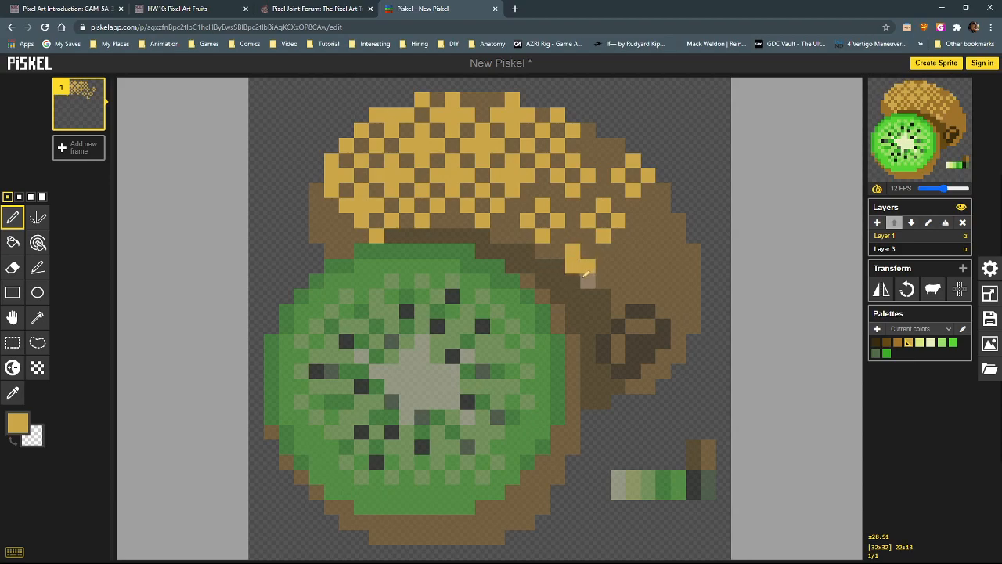
right_click(574, 265)
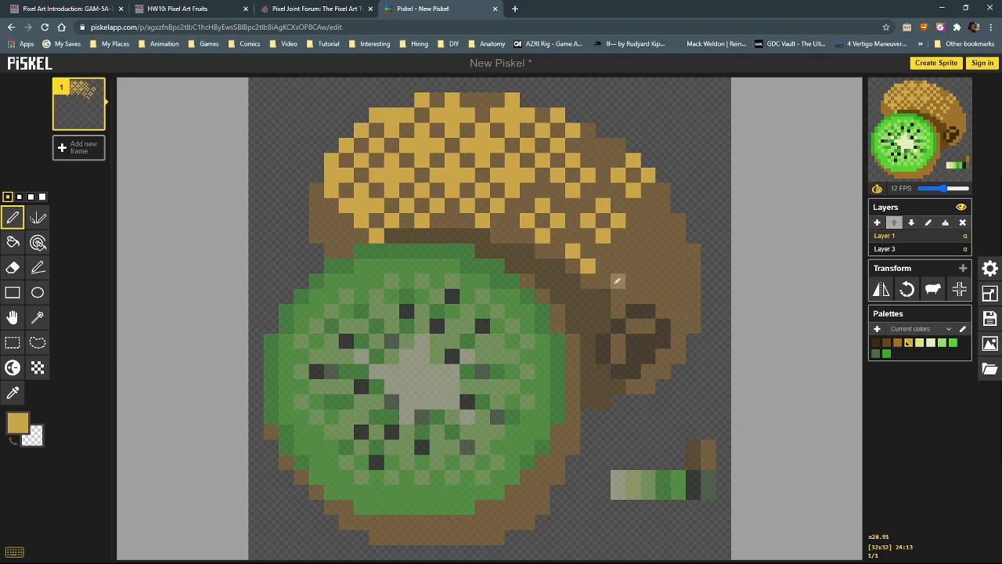
Try isolated tan pixels on the right side of the skin, removing the lower ones and keeping the upper one
click(618, 280)
right_click(618, 280)
click(613, 239)
click(648, 249)
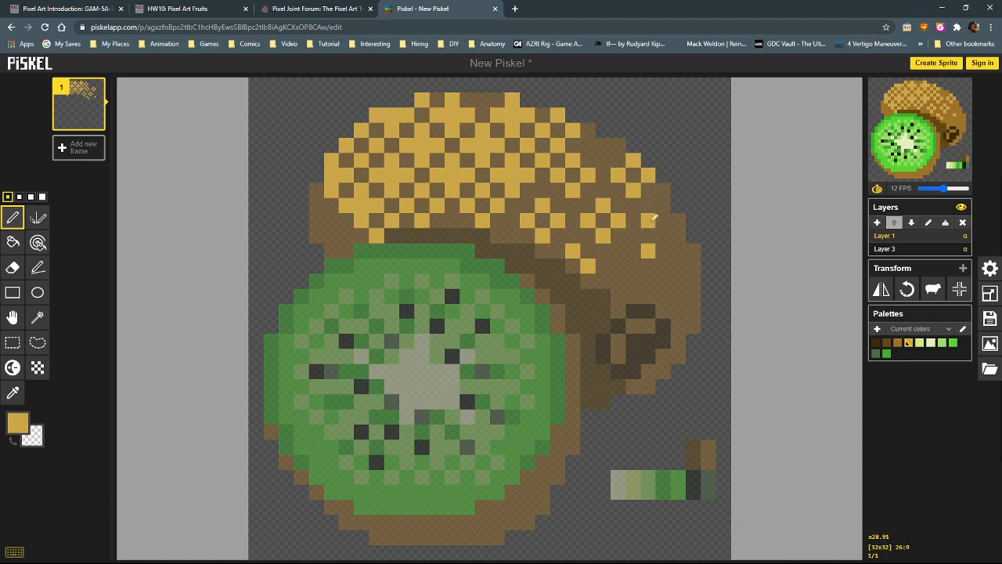
key(ctrl+z)
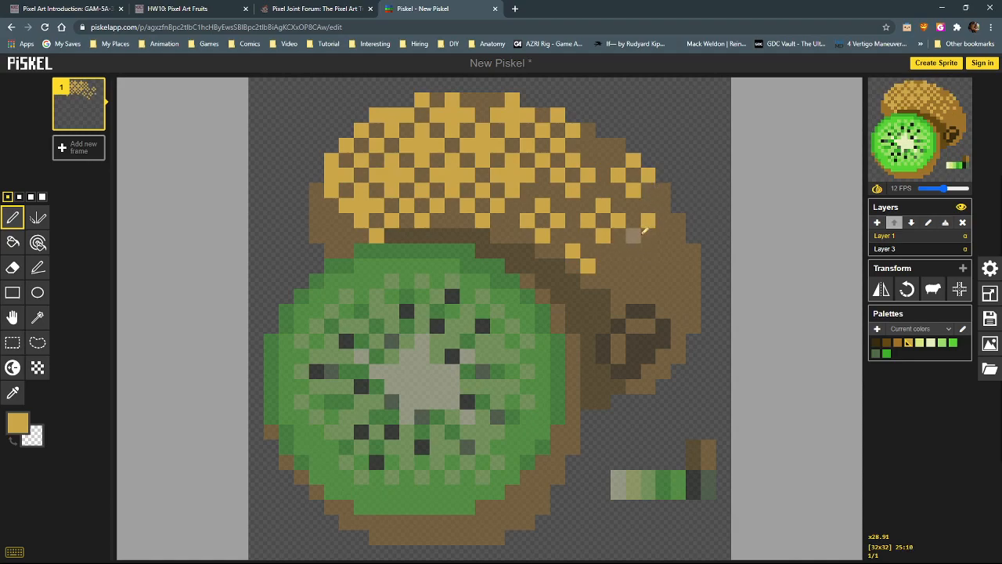
Scatter separate tan pixels in spaced rows down the right side of the skin, ending beside the stem end
click(618, 265)
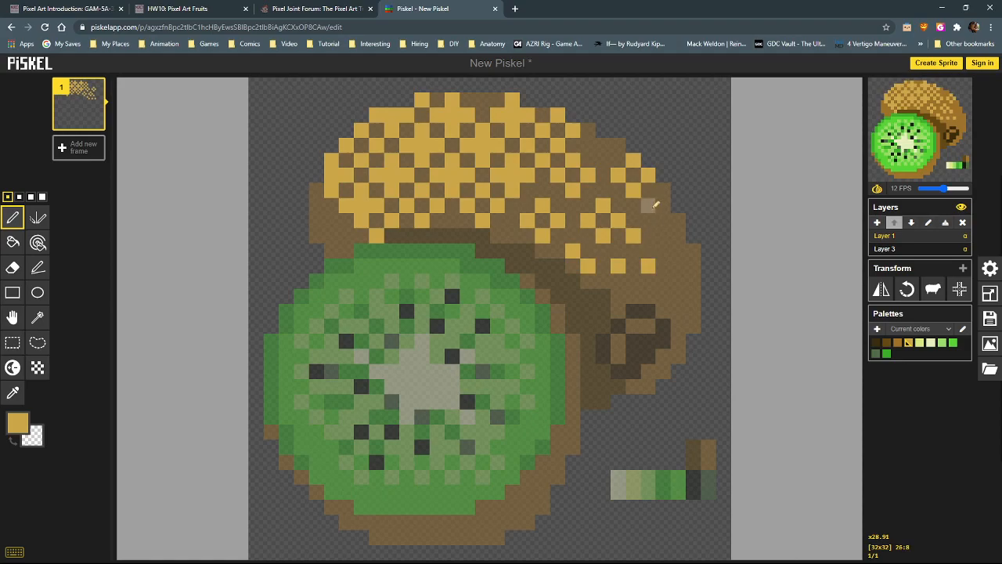
click(633, 236)
click(663, 235)
click(664, 295)
click(633, 296)
click(692, 296)
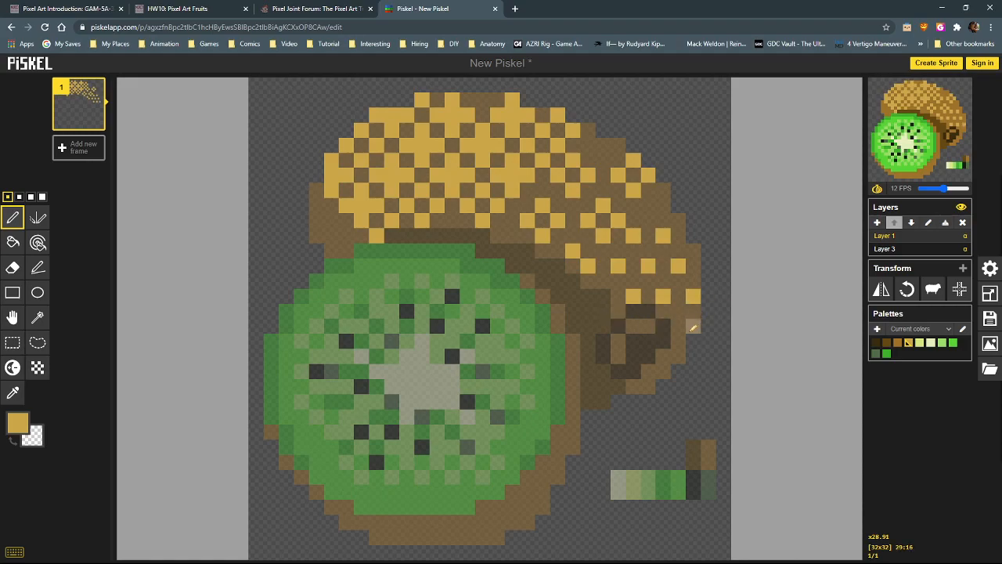
click(678, 325)
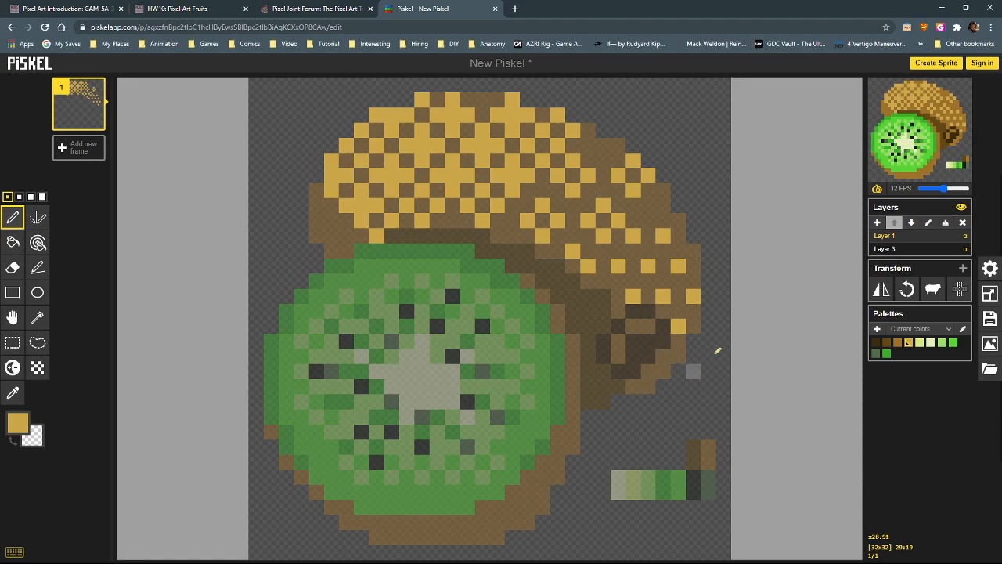
key(ctrl+z)
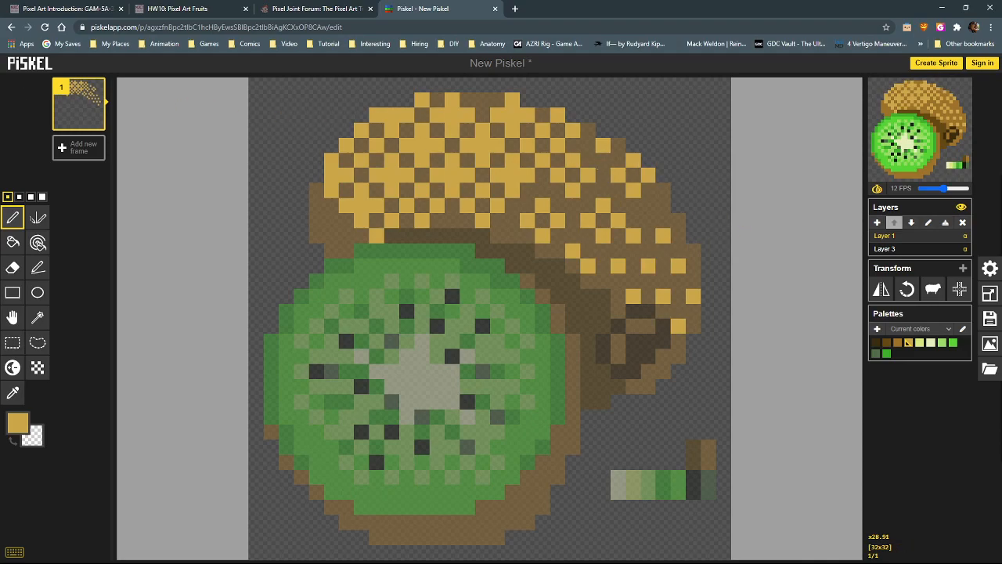
Compare the dither with the kiwi reference photo and thin the tan pixels in the lower-left part of the skin highlight
mouse_move(0, 31)
mouse_down()
mouse_move(25, 23)
mouse_move(12, 25)
mouse_up()
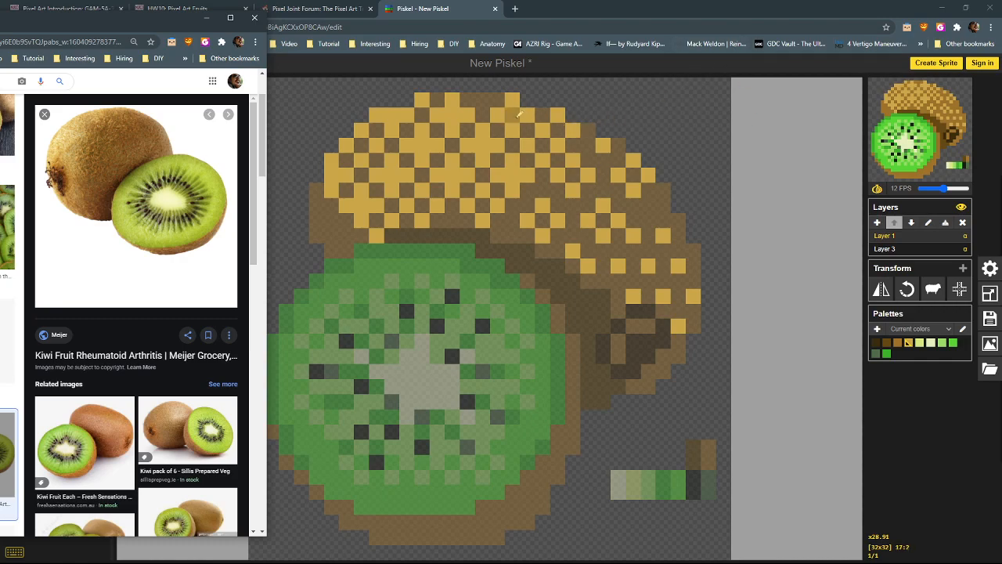
key(alt+Tab)
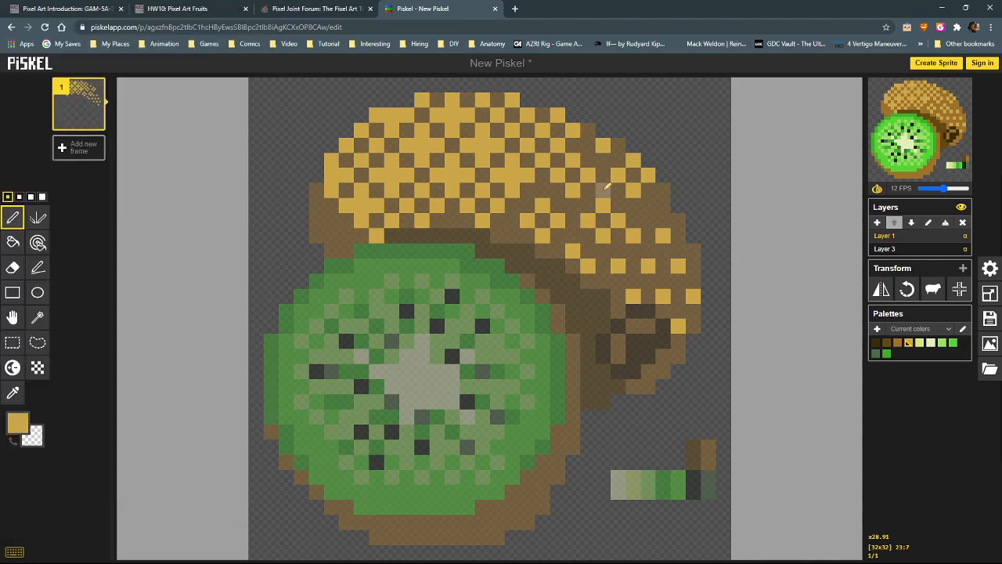
click(377, 114)
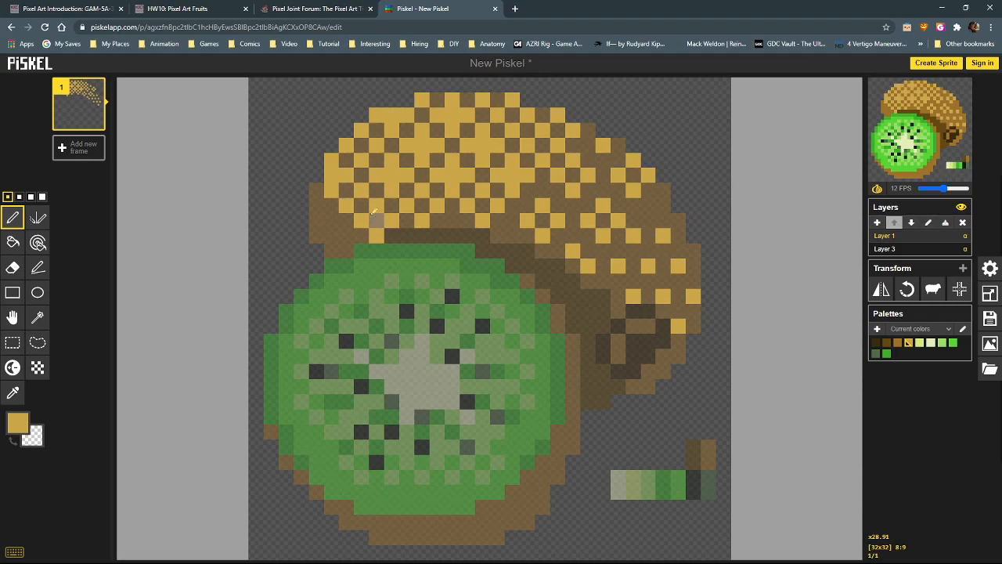
Try a cluster of three tan pixels in the skin's lower-left corner and erase it
click(331, 235)
click(317, 220)
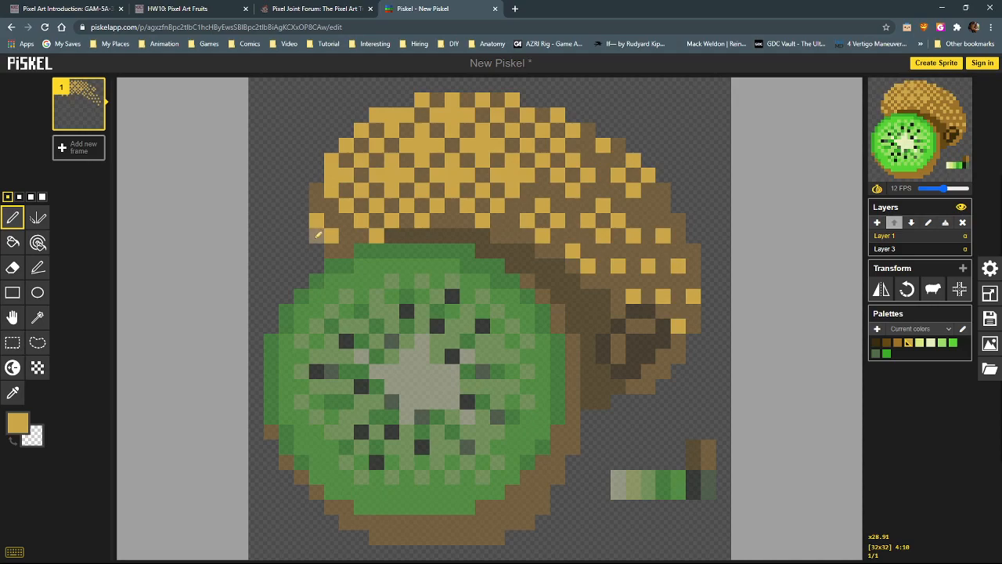
click(317, 235)
right_click(332, 235)
right_click(316, 235)
right_click(316, 220)
Place two separate tan pixels along the skin's lower-left edge and clear the tan pixels touching the cut half and its shadow
click(346, 250)
click(331, 235)
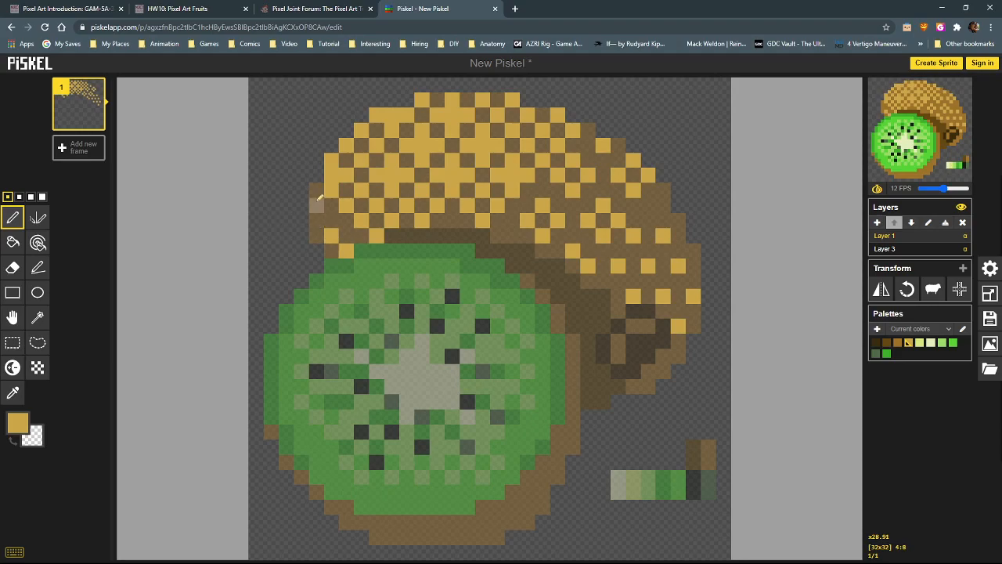
click(317, 202)
right_click(345, 250)
right_click(376, 235)
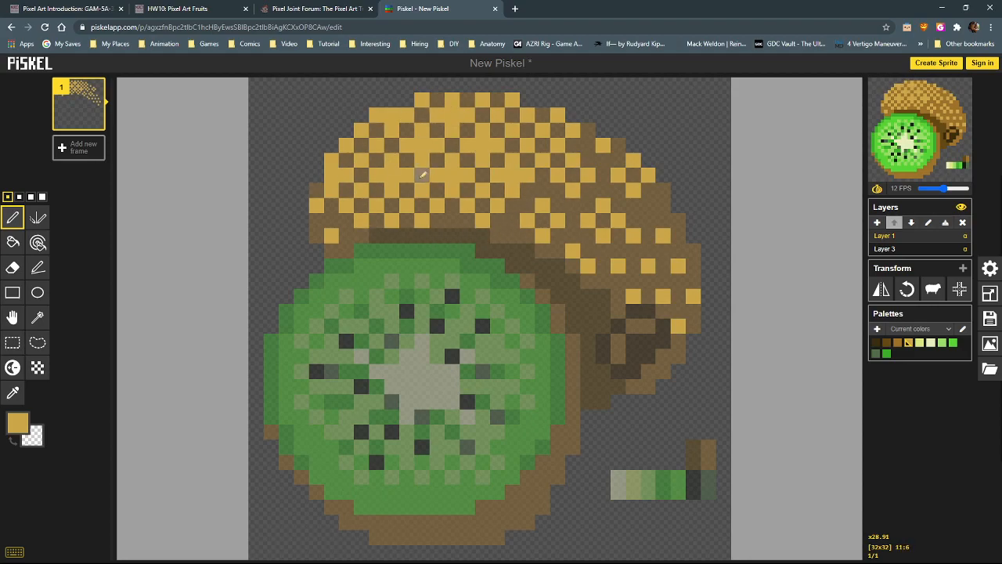
Set the primary colour to lighter tan #e8c46c, trying it on four plus-shape centres in the highlight and removing those pixels
click(17, 423)
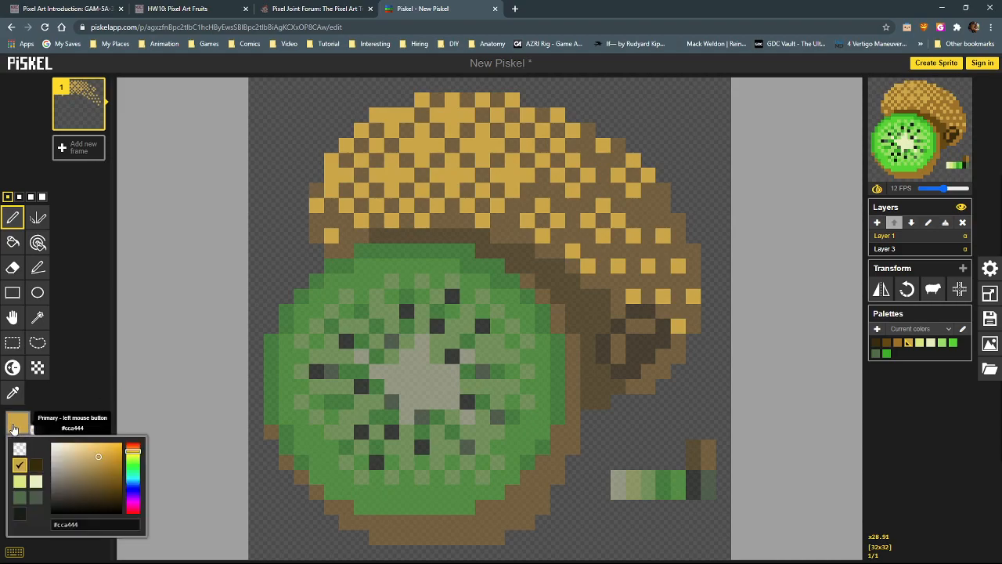
drag(90, 453, 89, 449)
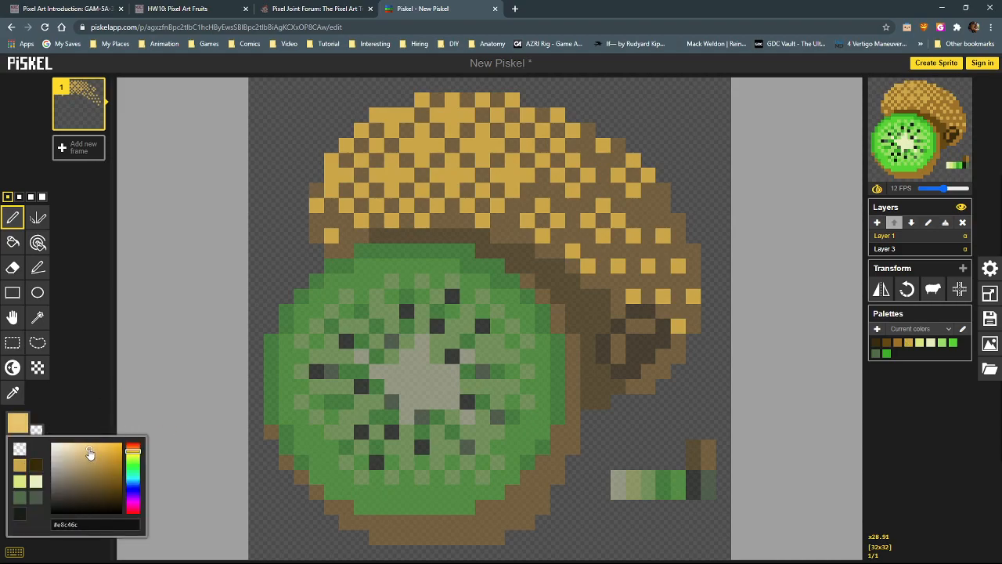
click(392, 175)
click(423, 145)
click(452, 175)
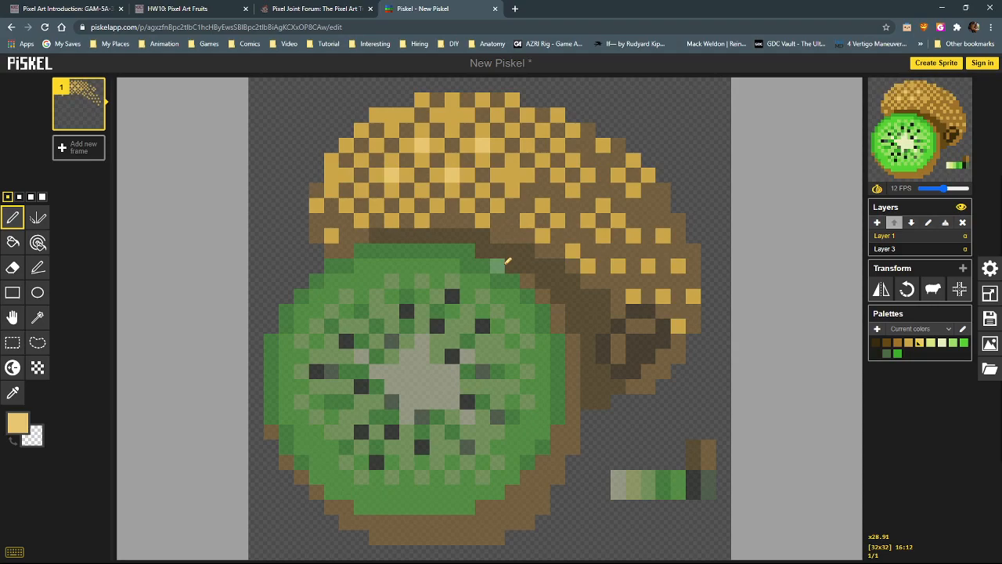
click(481, 145)
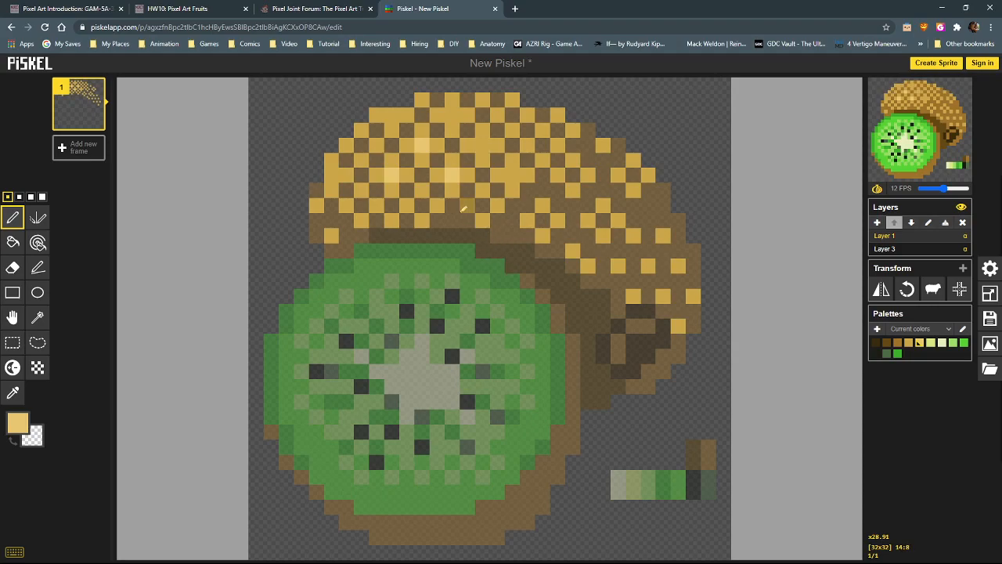
click(452, 175)
click(422, 145)
click(391, 175)
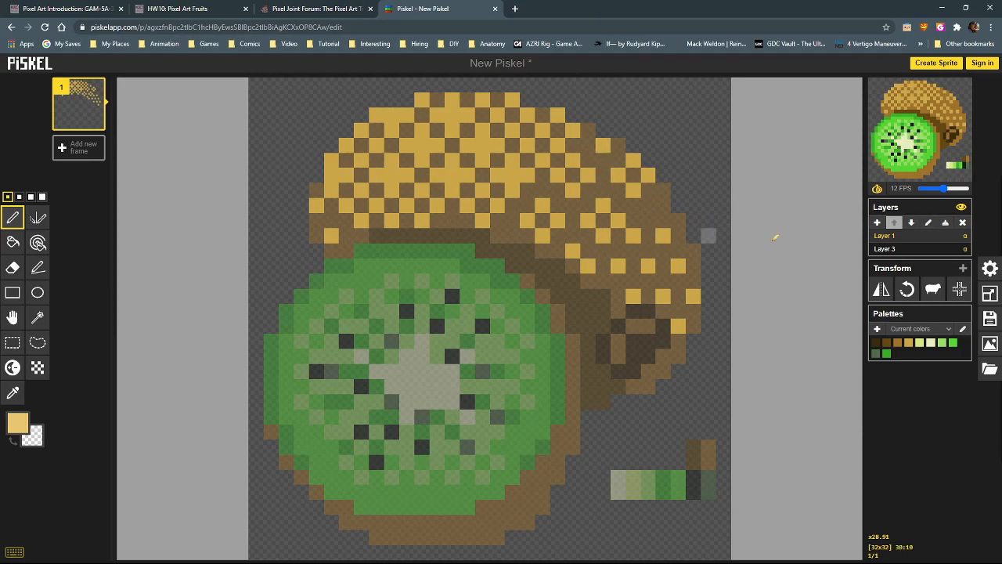
Try Layer 1 at 0.5 opacity against the reference photo, set it to 0.75, and check the result from Layer 3
click(966, 238)
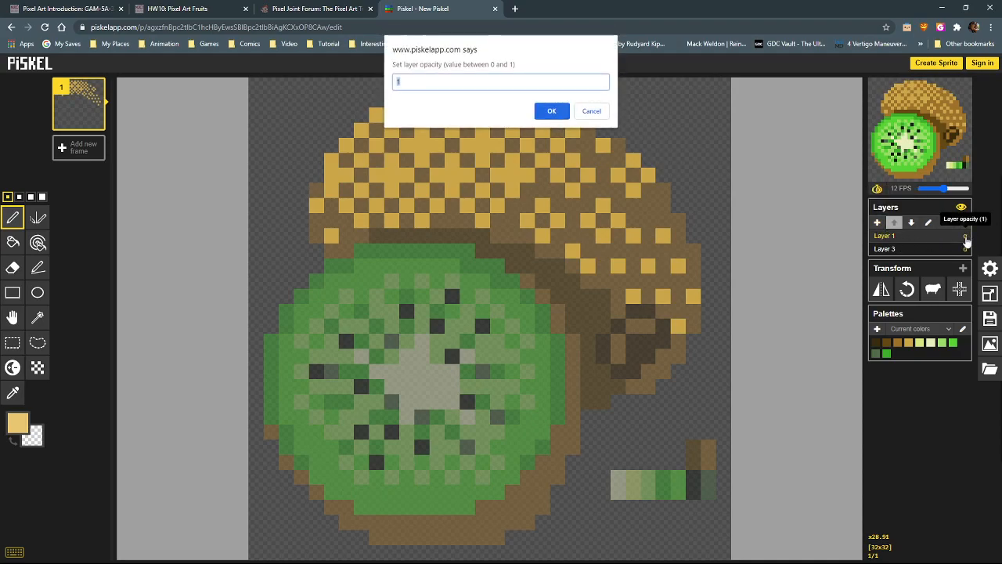
key(Return)
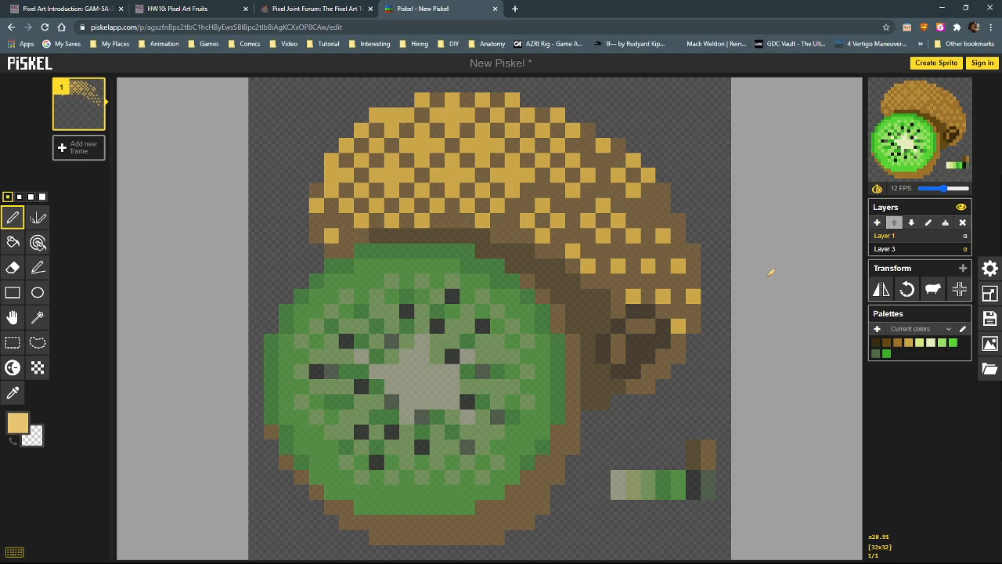
key(alt+Tab)
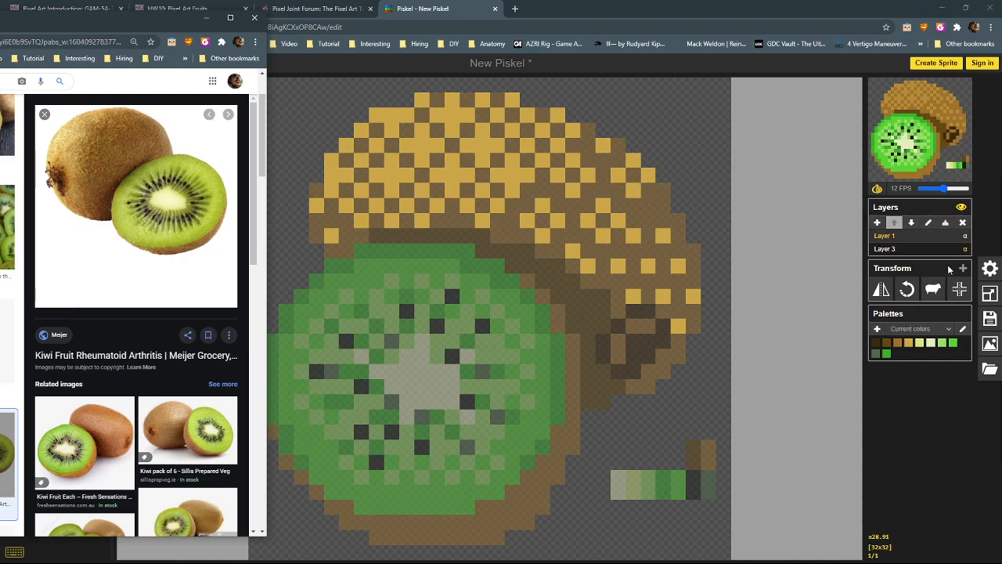
click(965, 242)
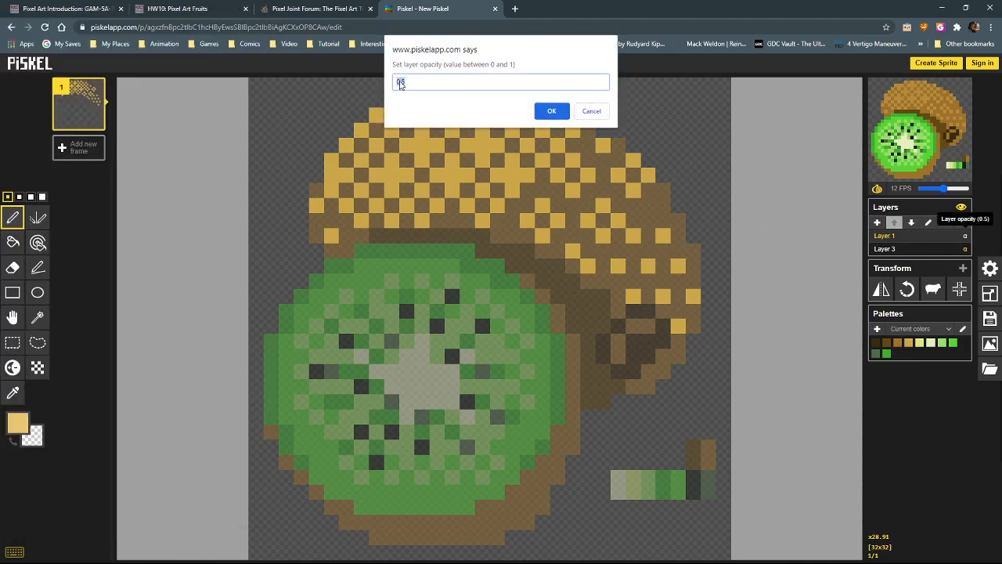
text(75)
click(549, 111)
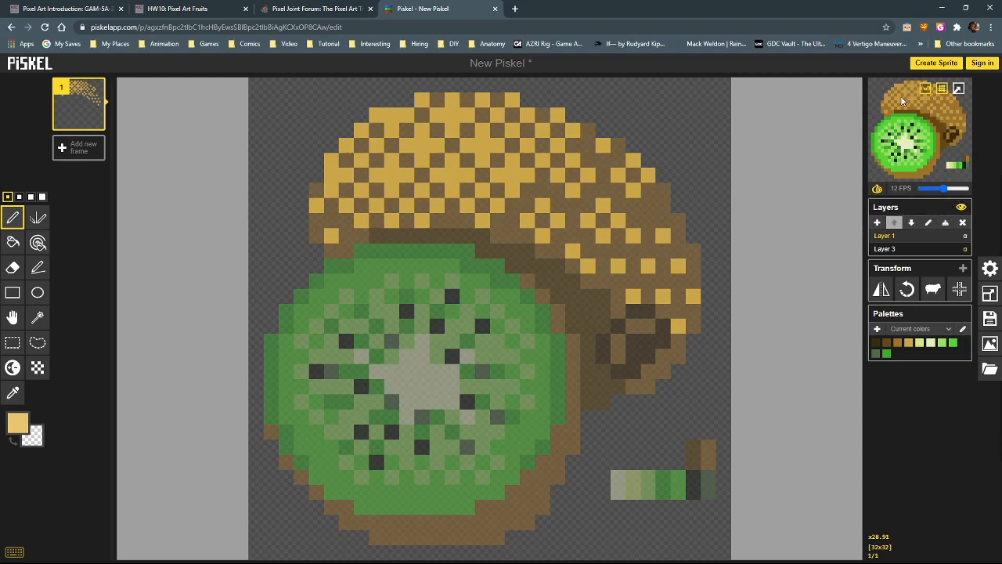
click(921, 250)
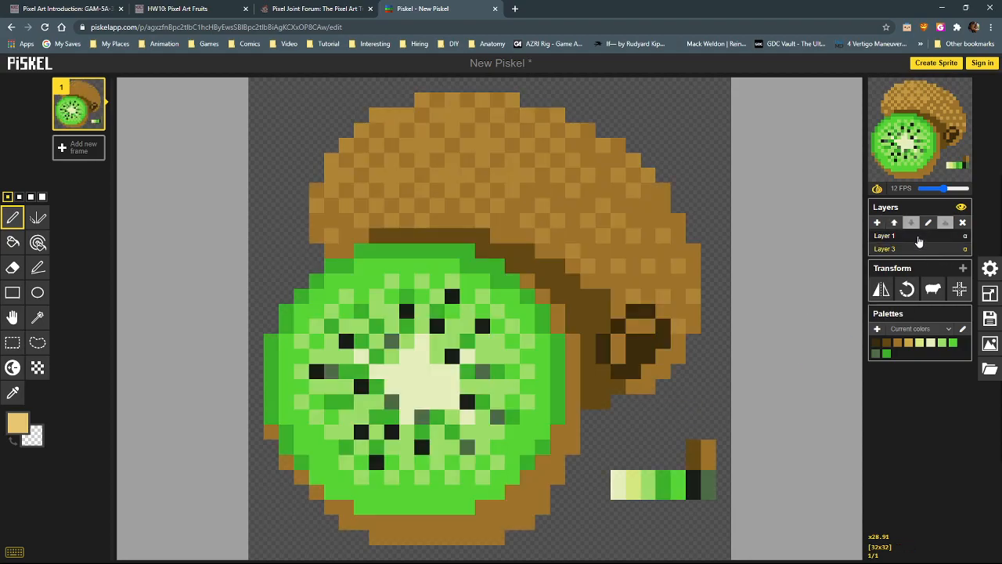
click(919, 238)
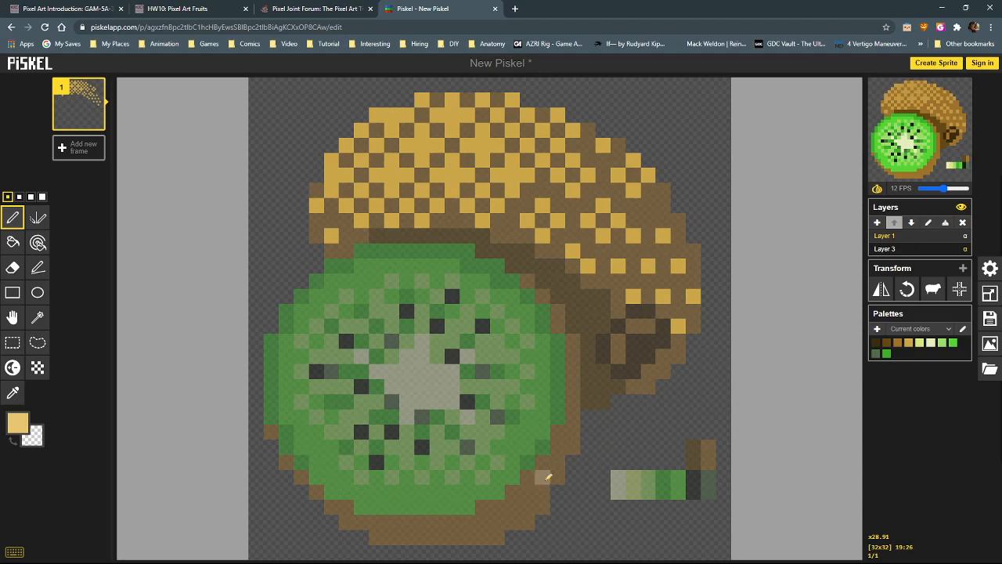
Paint spaced light tan pixels on Layer 1 along the lower-right part of the cut half's brown rim
click(512, 506)
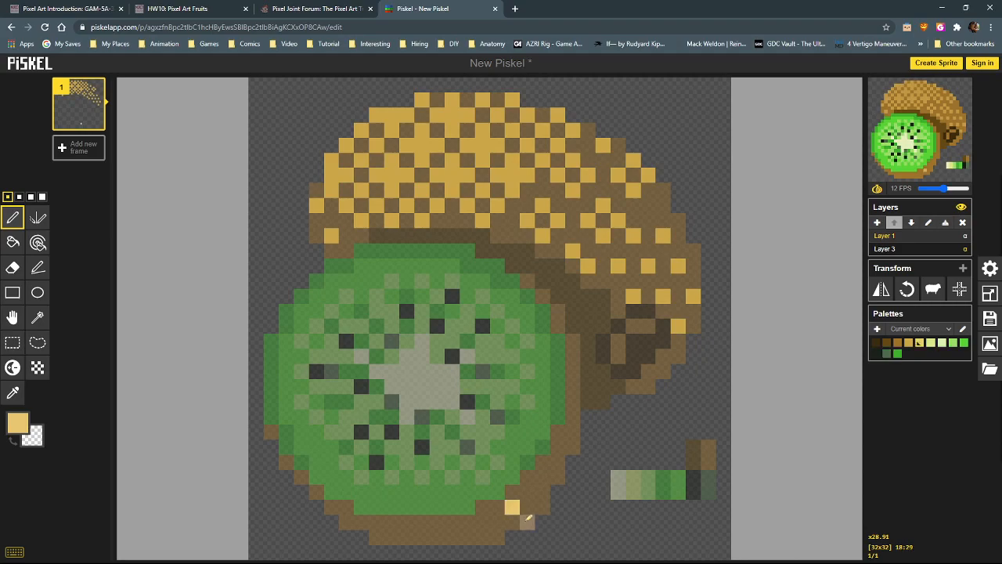
click(542, 507)
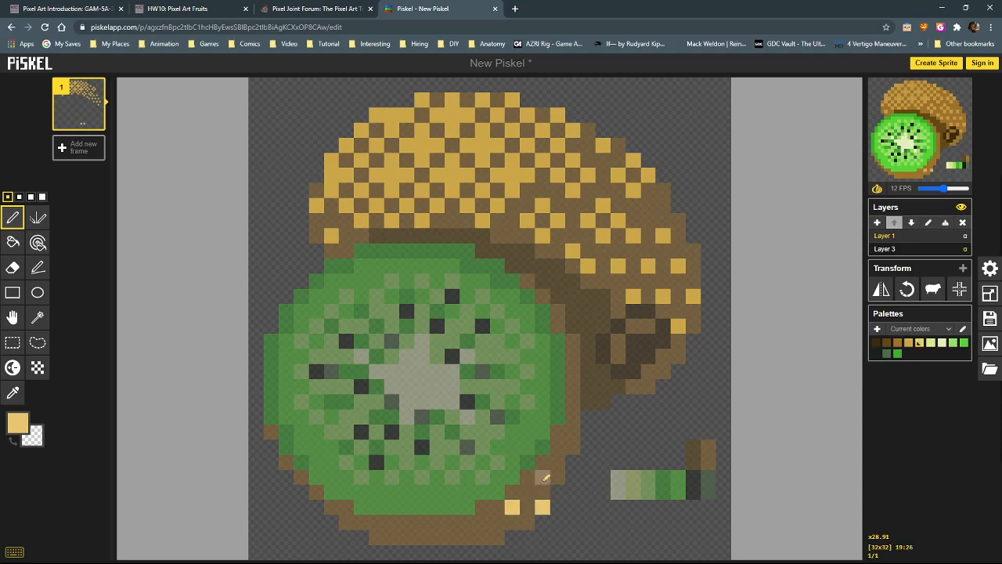
click(558, 476)
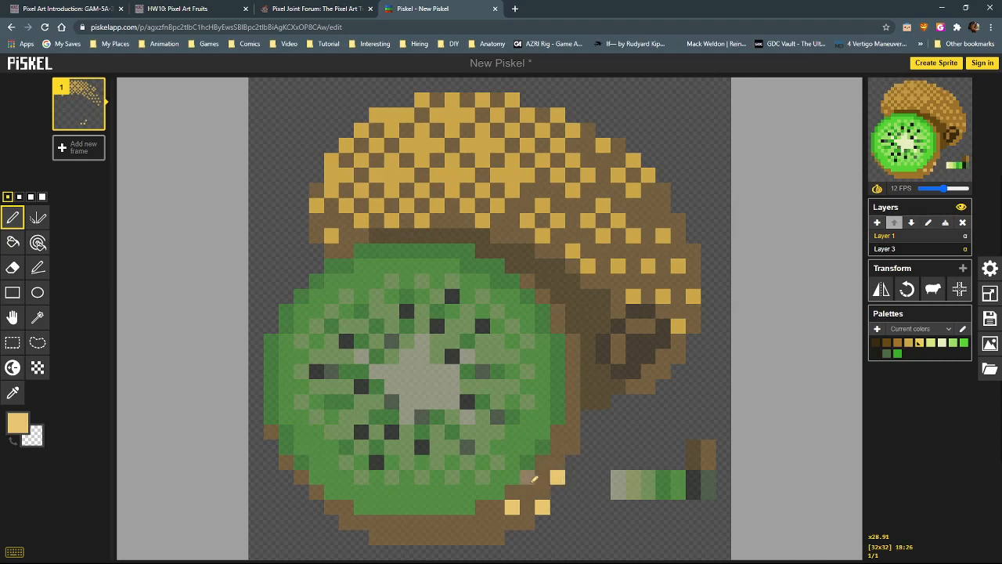
click(497, 536)
click(466, 537)
click(467, 536)
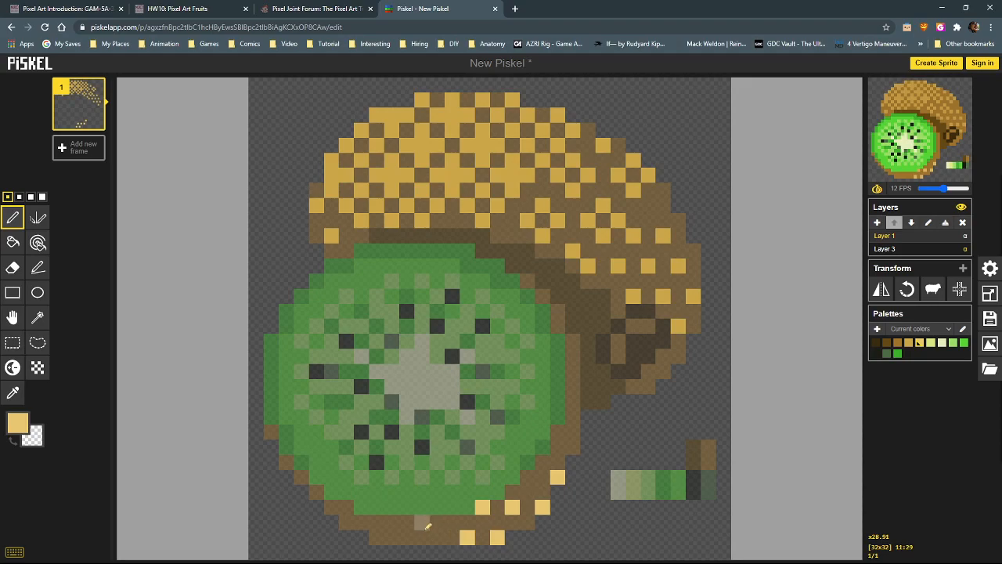
Extend the spaced light tan pixels along the rim's bottom edge to its lower-left corner and up its right side
click(437, 536)
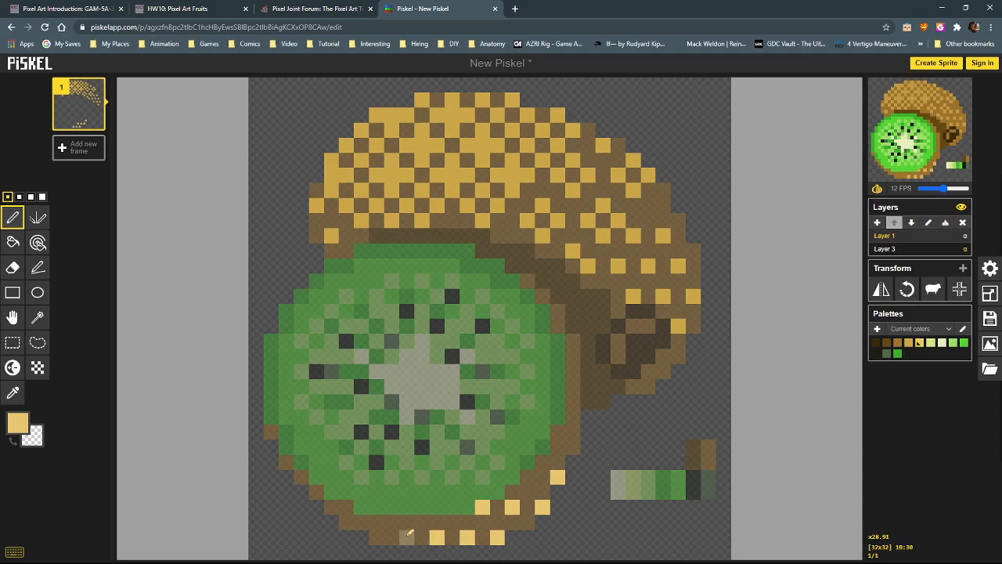
click(408, 536)
click(527, 477)
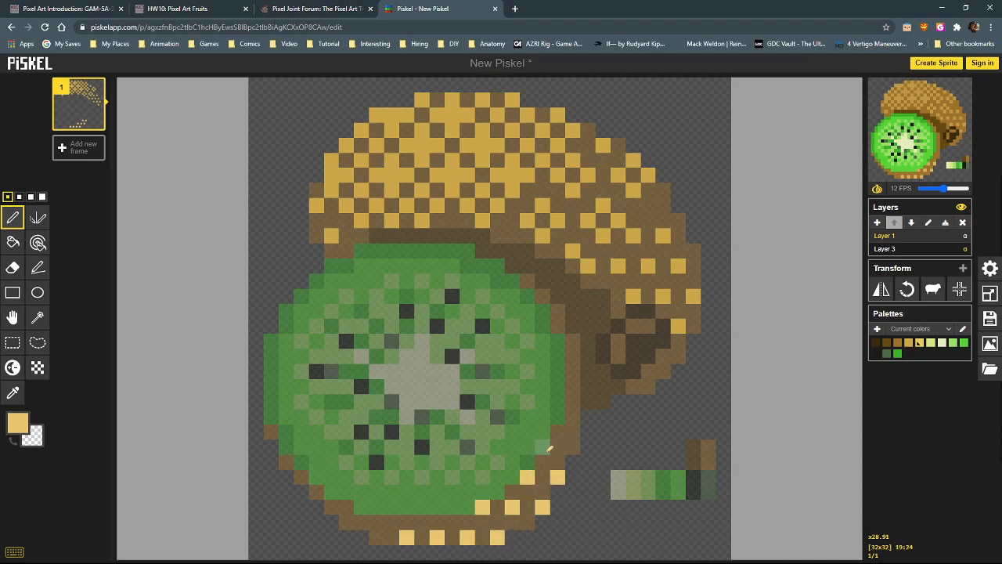
click(573, 446)
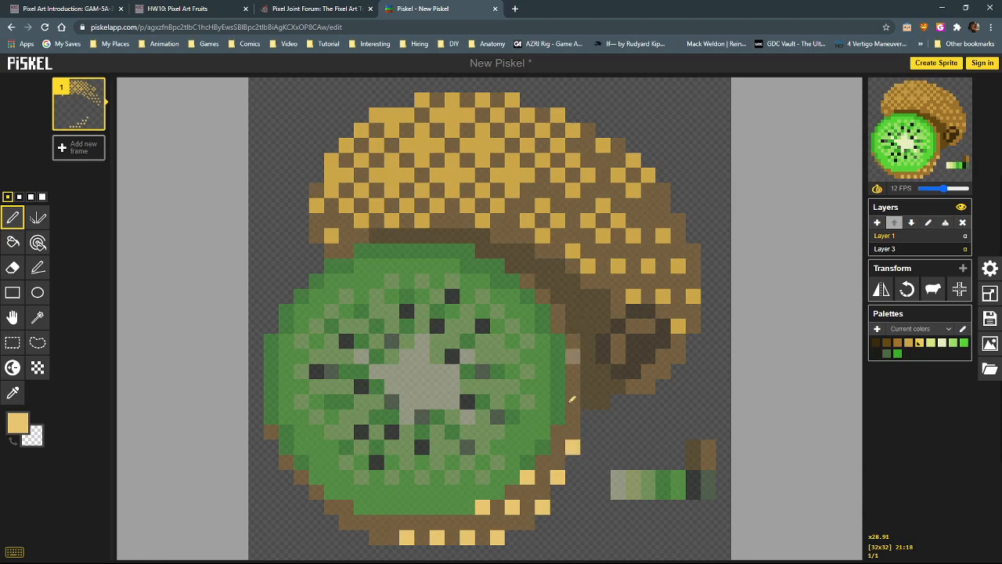
click(377, 537)
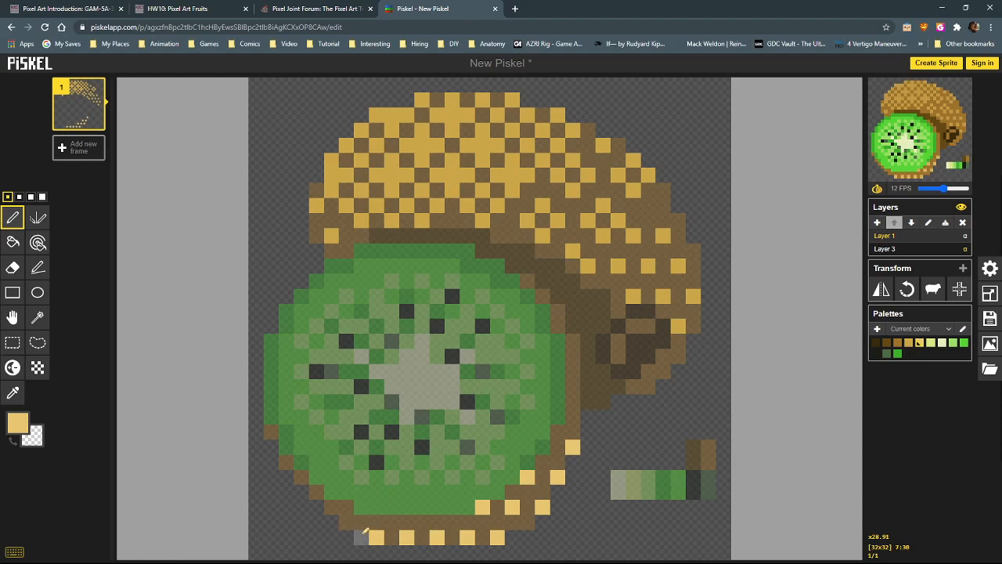
click(331, 507)
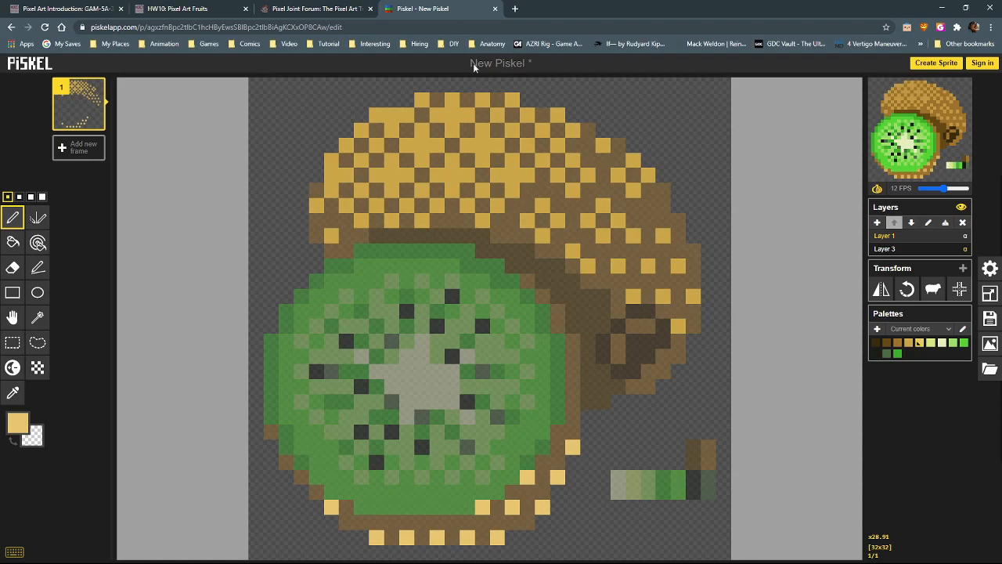
Check the kiwi against the reference photo and erase the colour swatches beside it on Layer 3
click(572, 248)
key(alt+Tab)
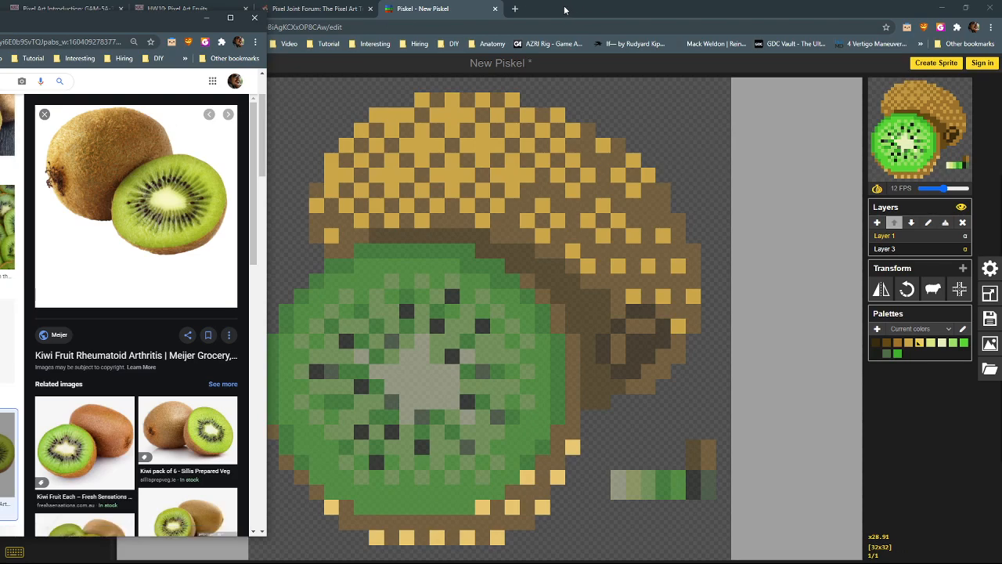
click(427, 11)
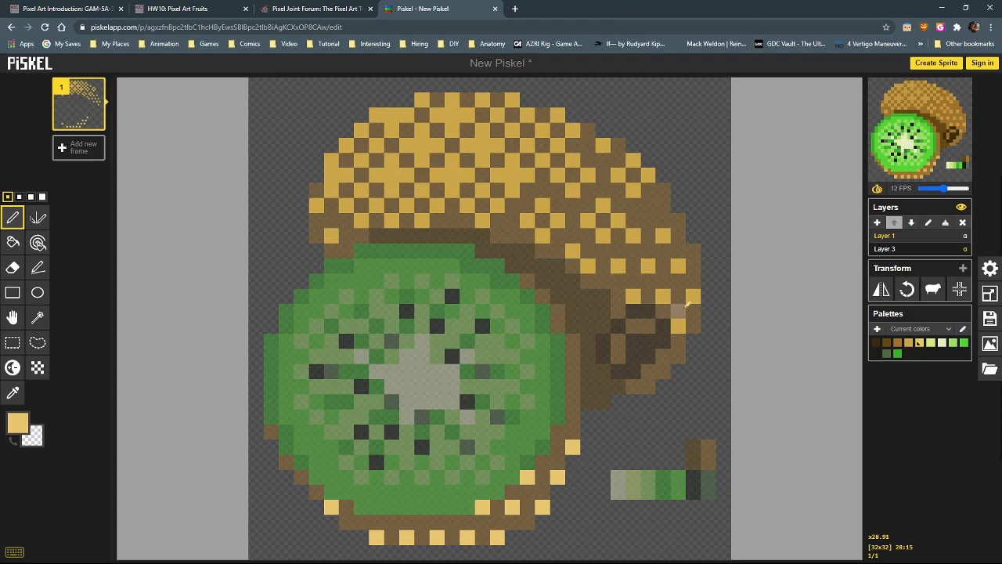
click(924, 249)
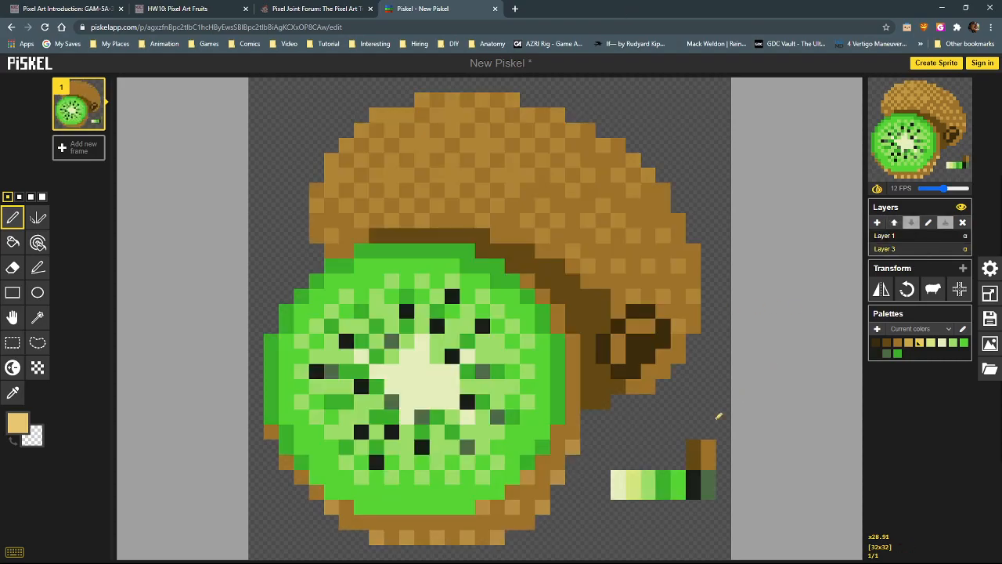
mouse_move(663, 447)
mouse_down()
mouse_move(624, 476)
mouse_move(629, 505)
mouse_move(691, 484)
mouse_move(632, 486)
mouse_move(687, 495)
mouse_move(711, 488)
mouse_move(711, 445)
mouse_move(704, 467)
mouse_move(701, 440)
mouse_move(701, 475)
mouse_up()
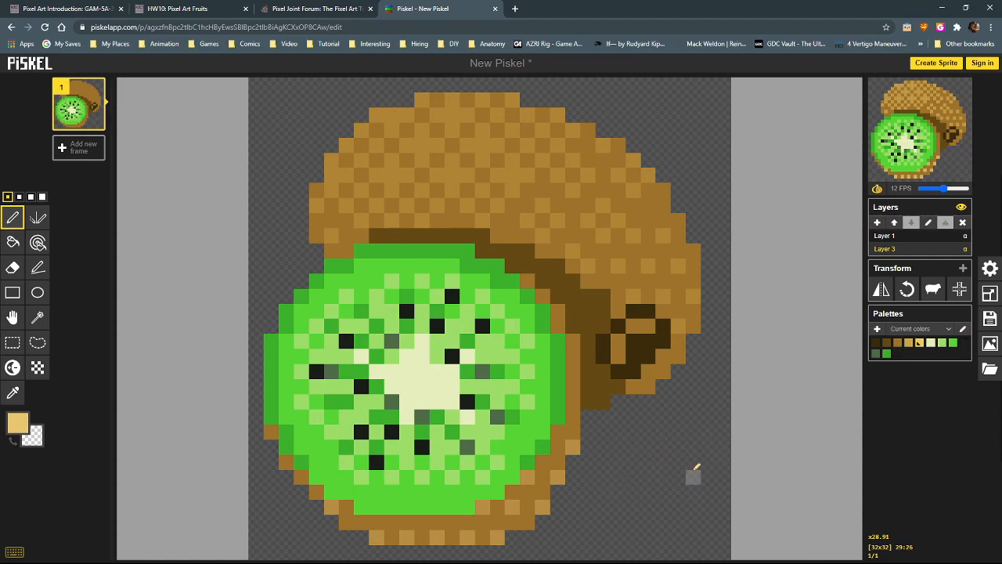
Sample the rim and shadow browns from the kiwi, leaving the dark shadow brown as the drawing colour
alt+click(603, 401)
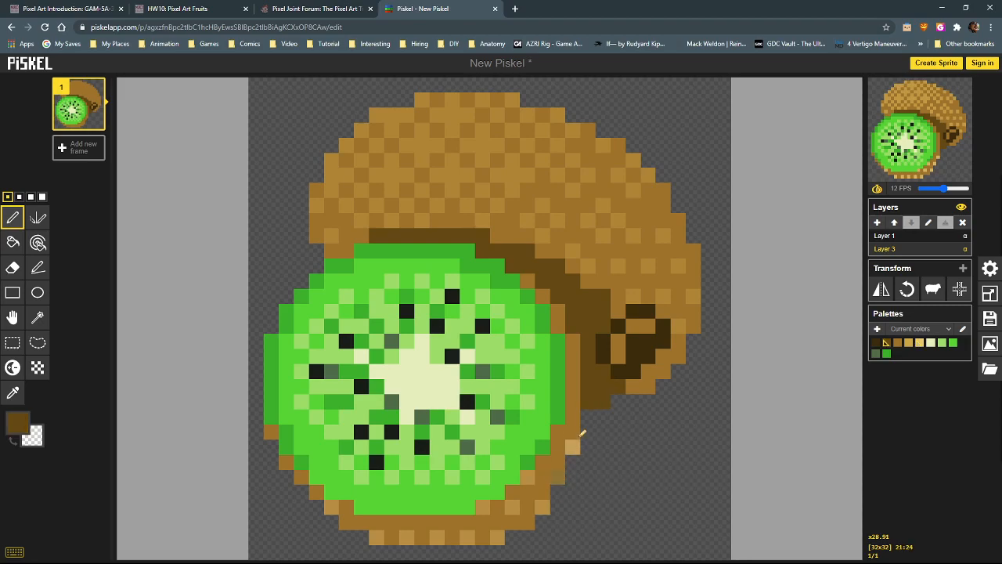
click(557, 462)
alt+click(544, 462)
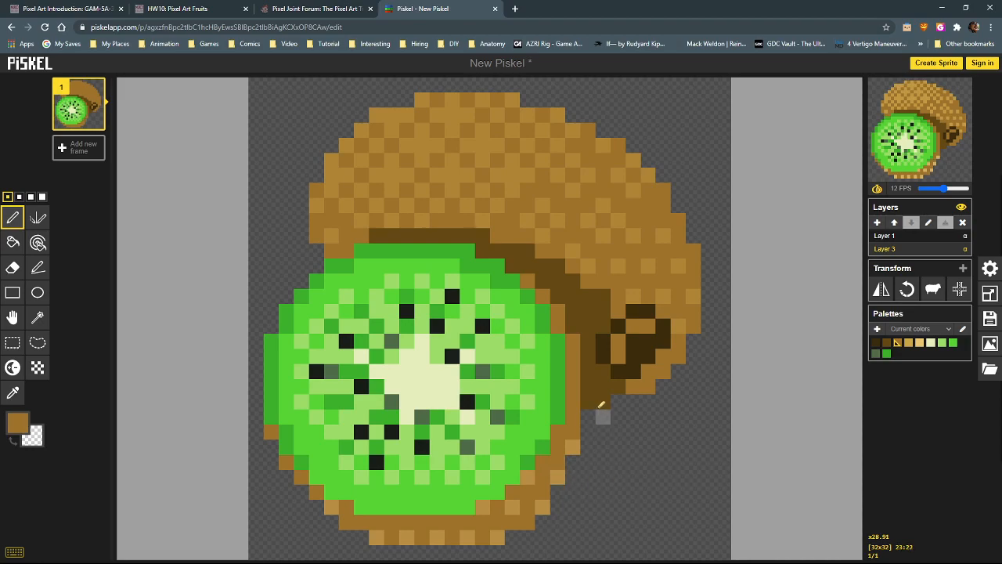
alt+click(593, 389)
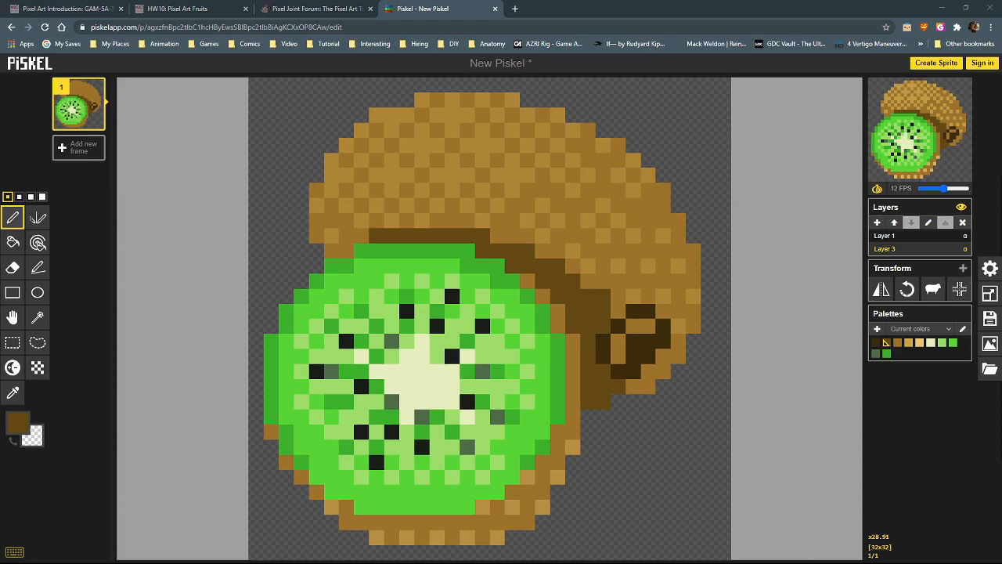
Check the kiwi reference photo, browse the pomegranate image results, and preview the photo of a cut pomegranate on a plate
key(alt+Tab)
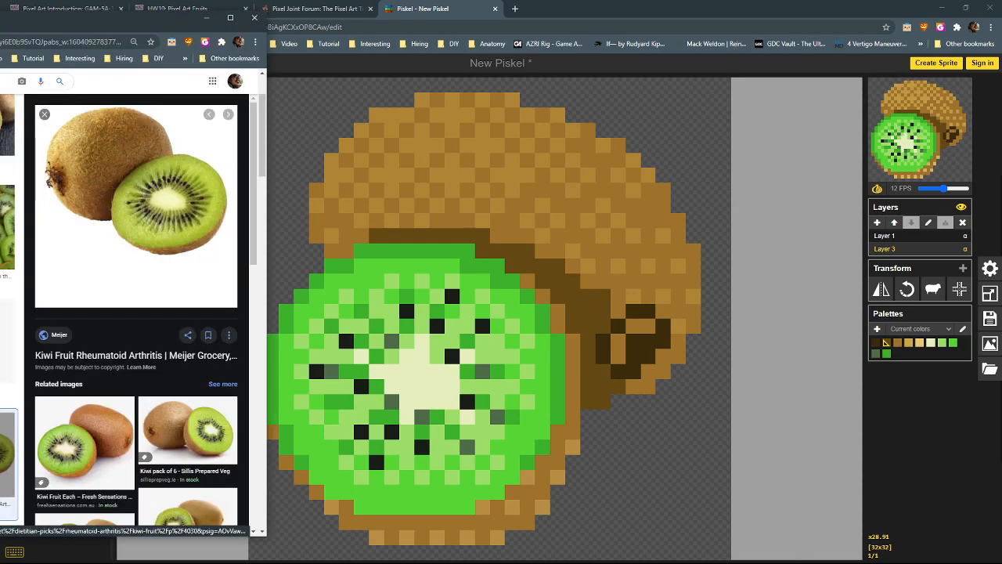
key(alt+Tab)
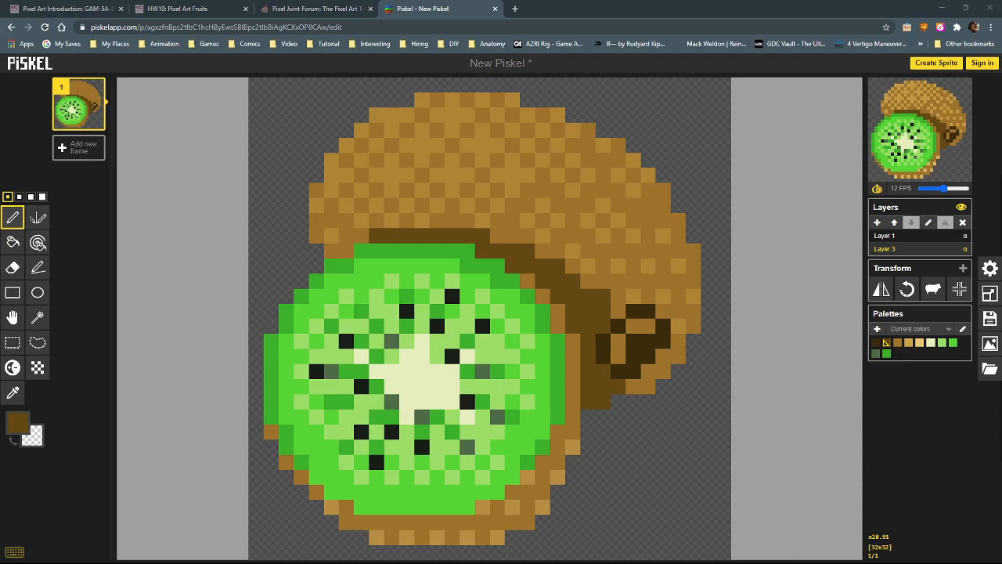
key(alt+Tab)
drag(236, 70, 500, 46)
scroll(525, 334, down, 1)
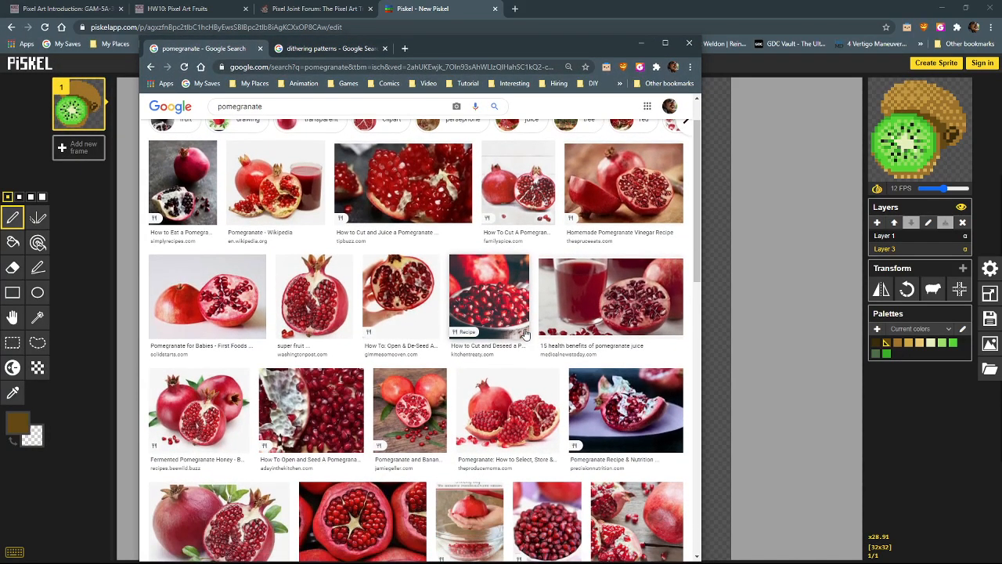
scroll(525, 335, down, 2)
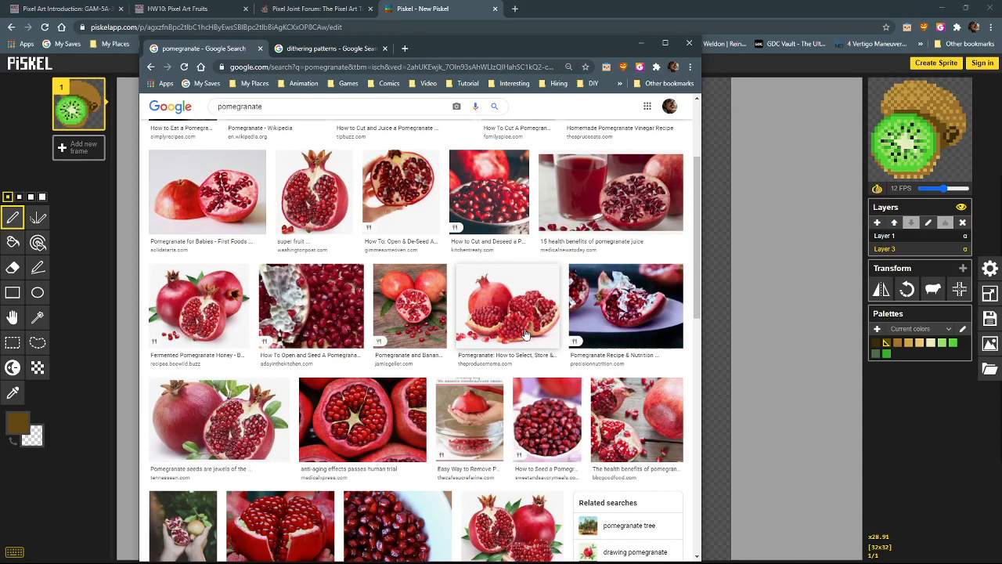
click(615, 313)
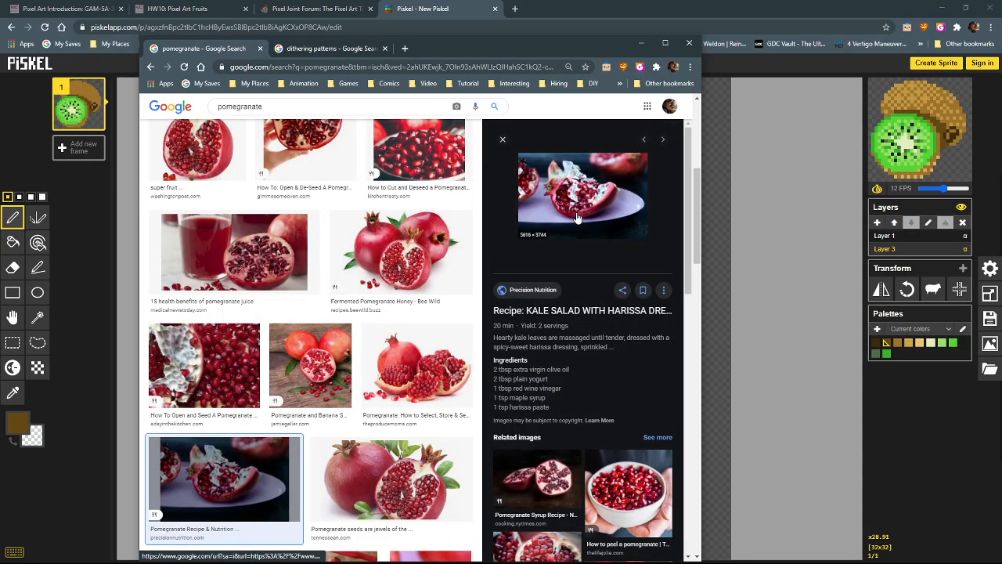
drag(566, 49, 0, 48)
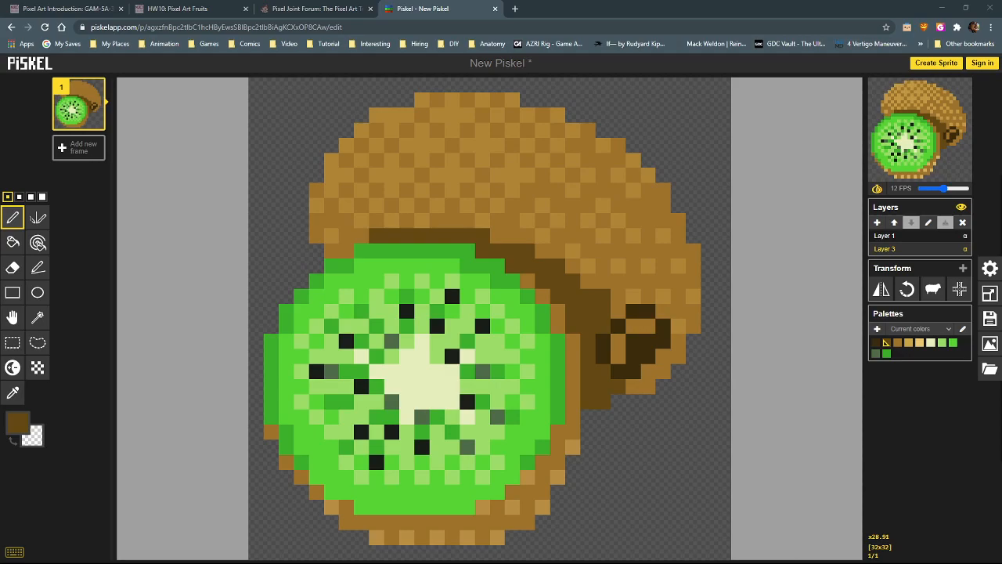
Browse the dragonfruit image results and preview the Wikipedia pitaya photo showing the whole and halved fruit
drag(0, 48, 548, 27)
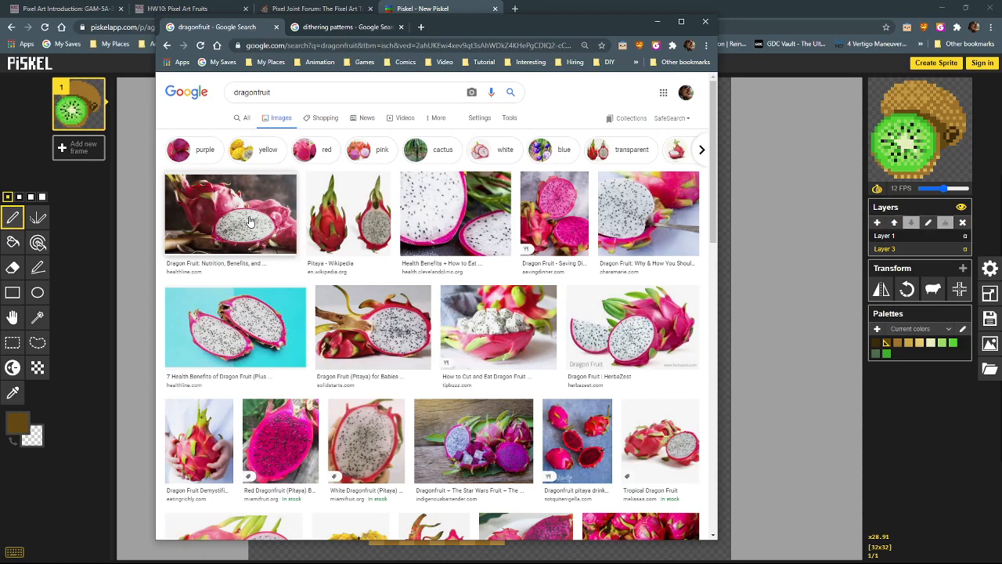
click(335, 240)
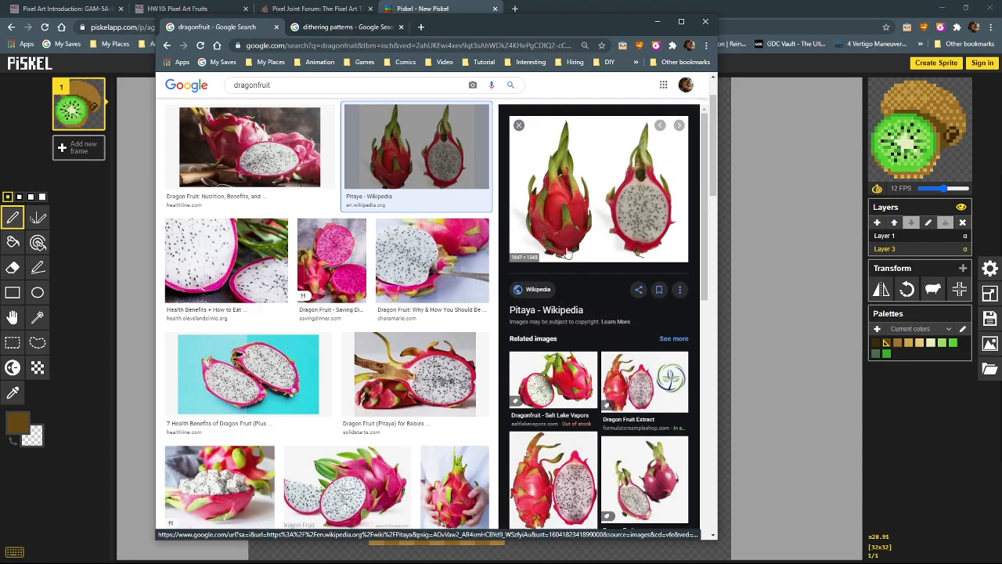
scroll(356, 407, down, 3)
scroll(356, 407, down, 3)
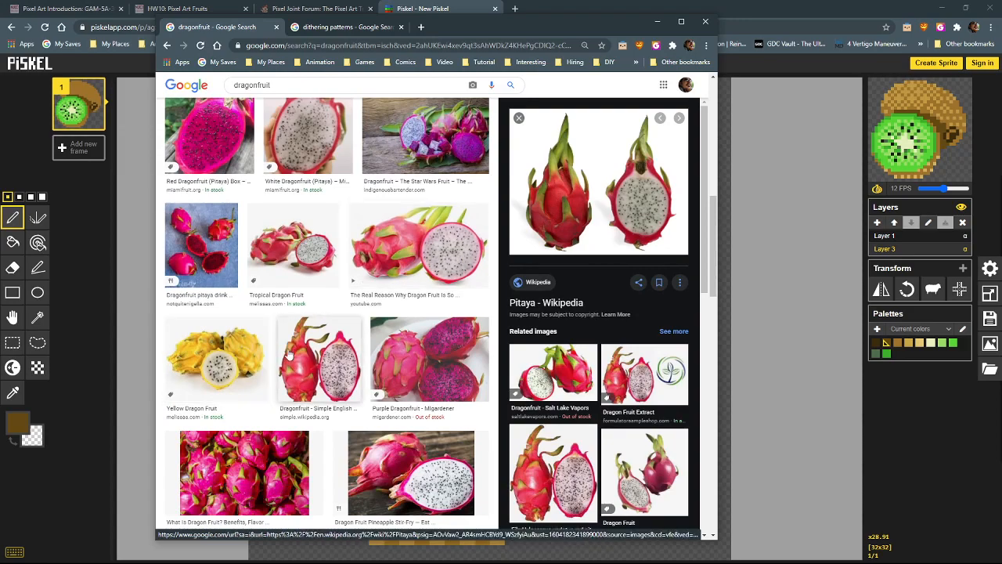
scroll(360, 364, up, 3)
scroll(321, 362, up, 2)
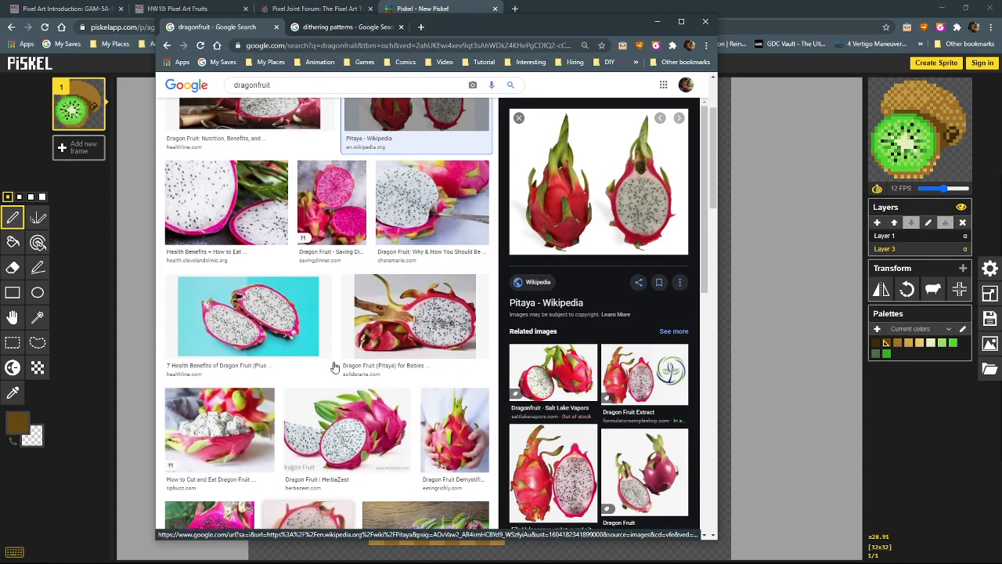
scroll(305, 344, up, 2)
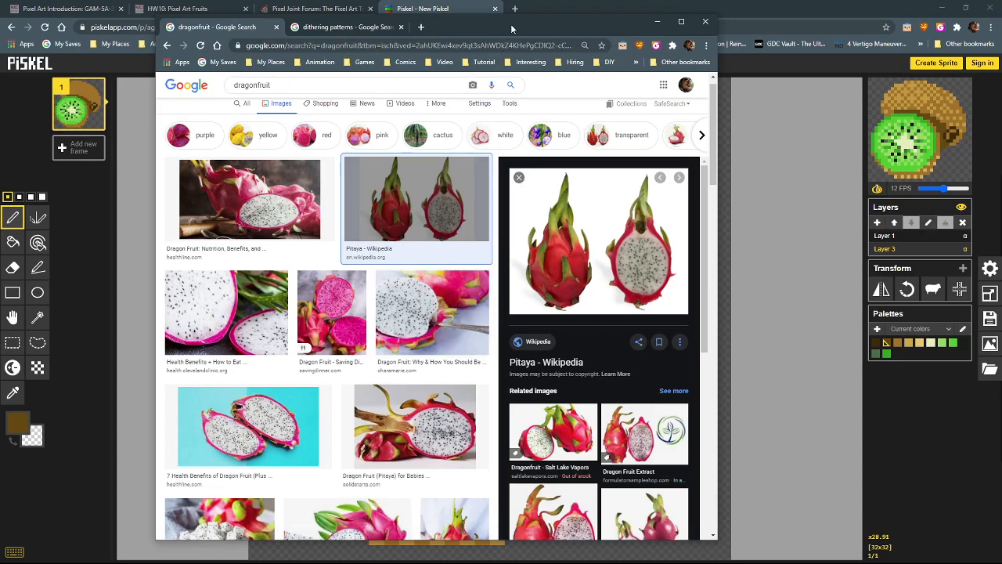
drag(512, 29, 0, 29)
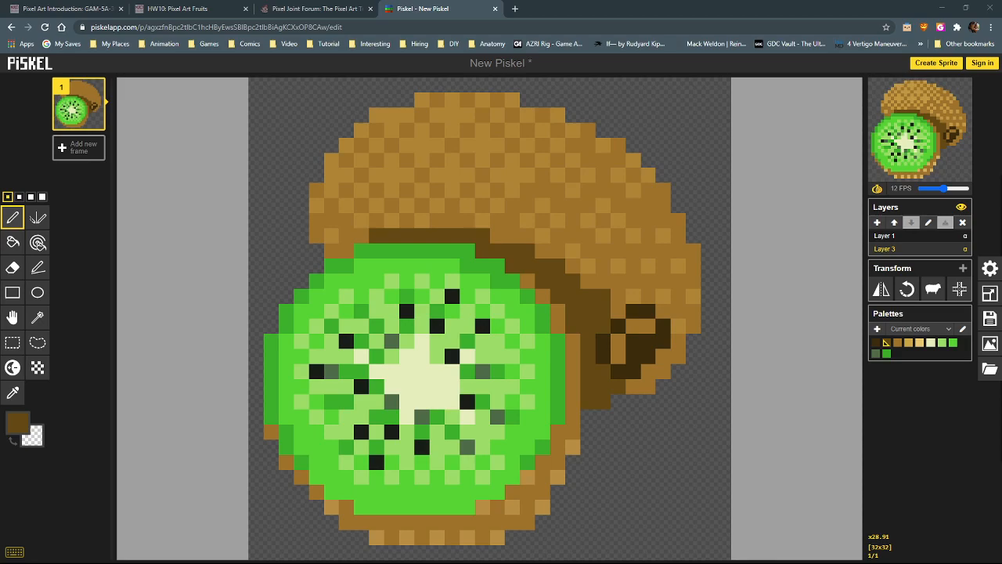
Review the example fruit sprites and the tile size requirements on the HW10: Pixel Art Fruits assignment page
click(185, 10)
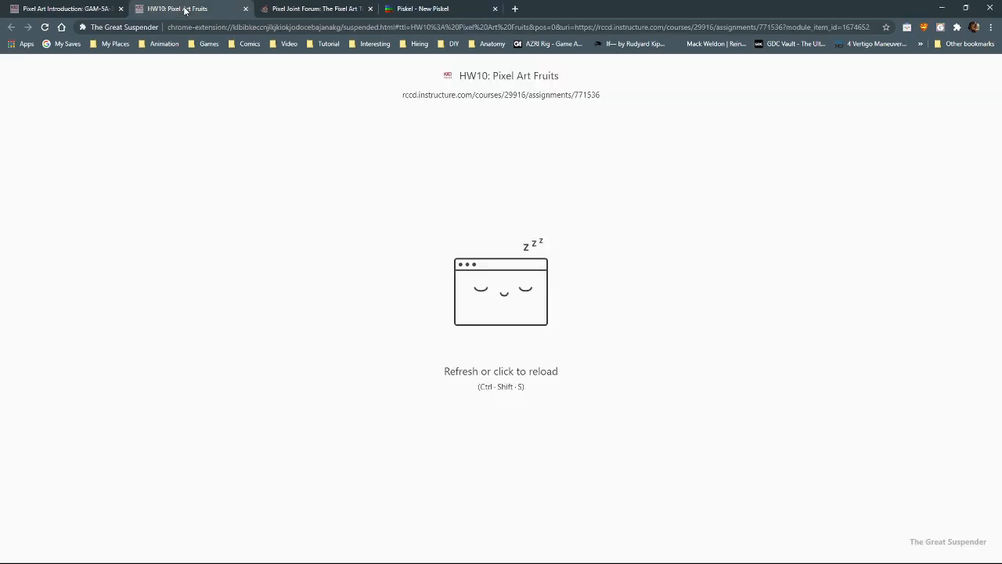
scroll(398, 331, down, 6)
scroll(603, 324, down, 1)
scroll(603, 324, up, 1)
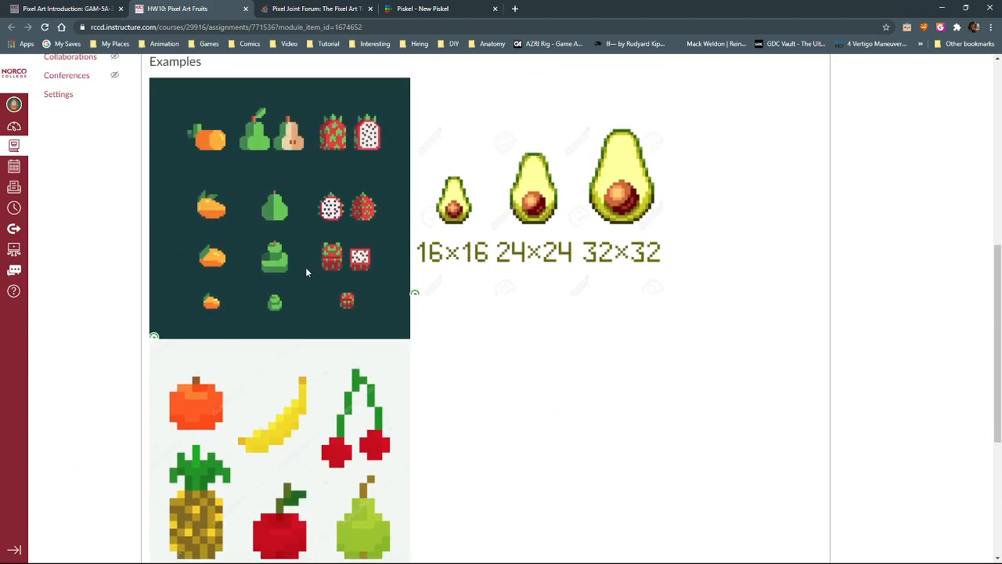
scroll(298, 267, up, 1)
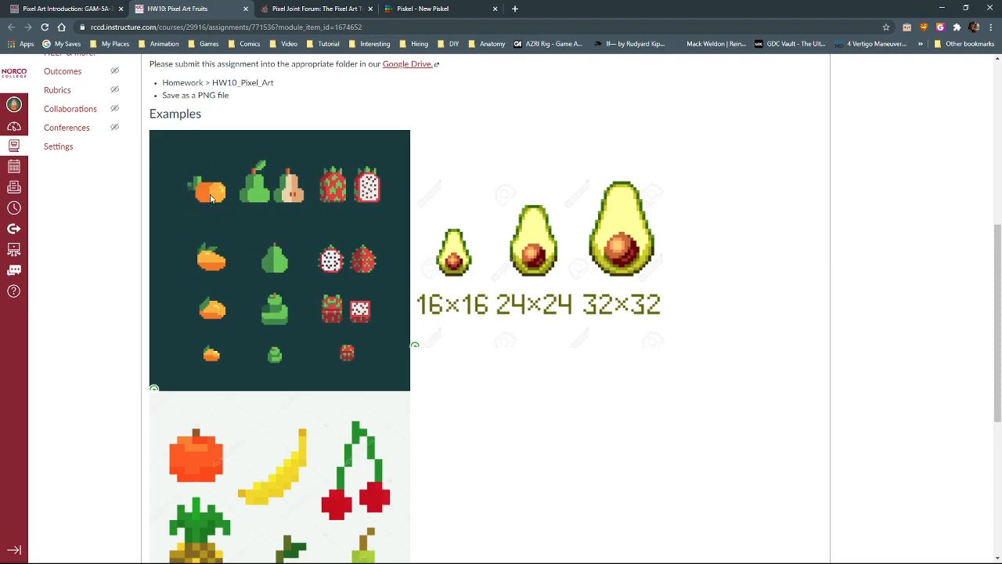
scroll(307, 336, down, 2)
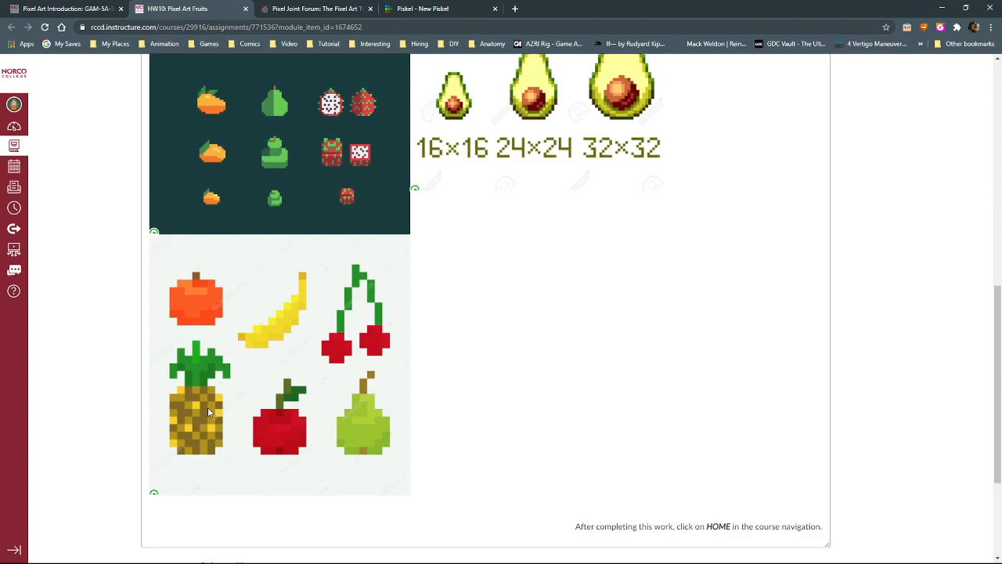
scroll(208, 407, up, 3)
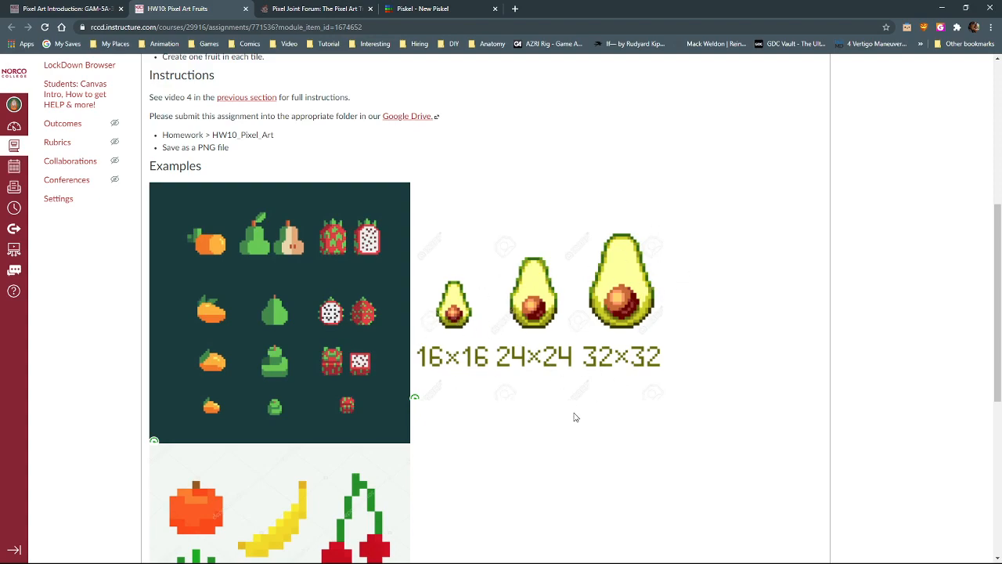
scroll(573, 417, up, 5)
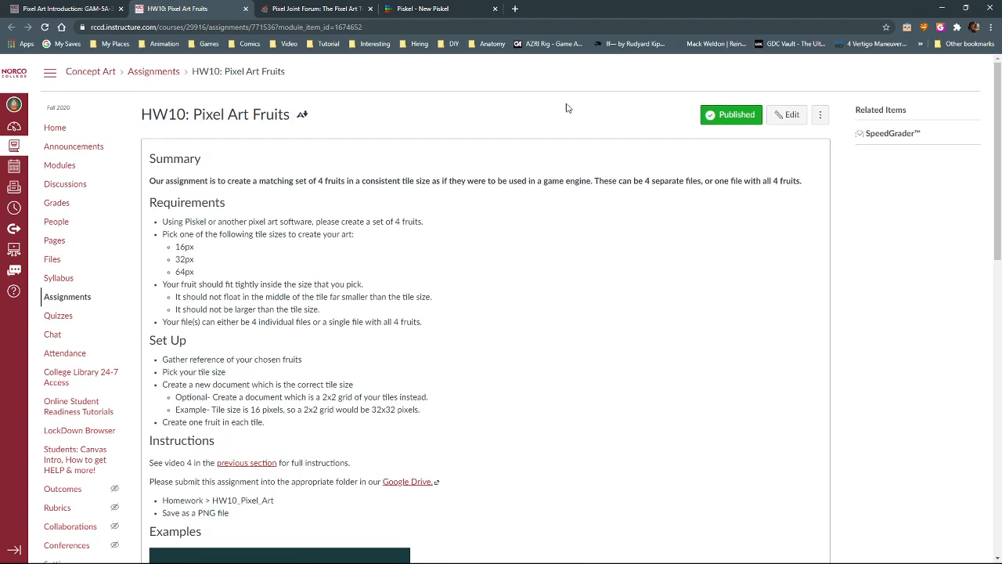
Export the kiwi sprite as a PNG spritesheet at 10x scale, 320 x 320 px, and inspect the downloaded image
click(429, 10)
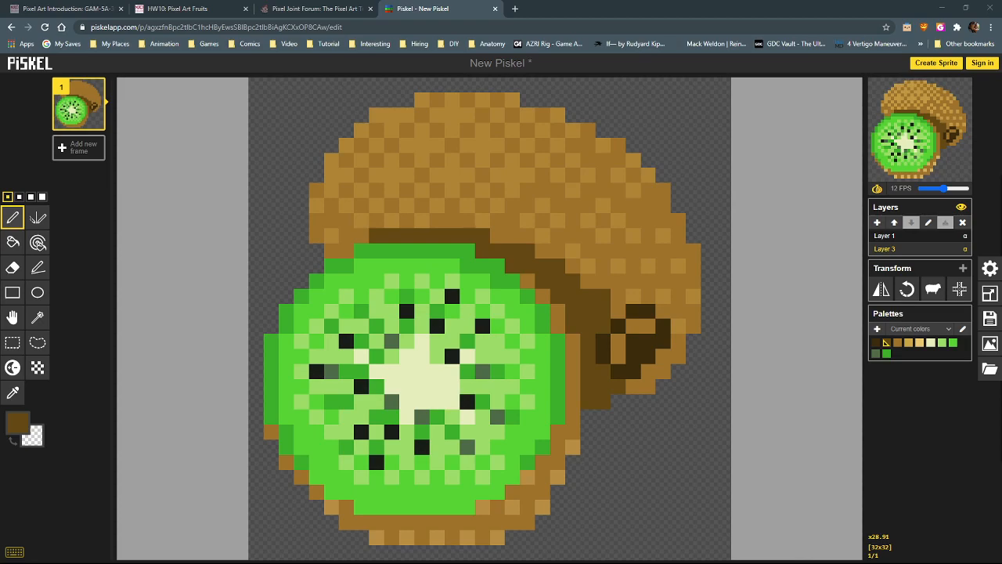
click(989, 321)
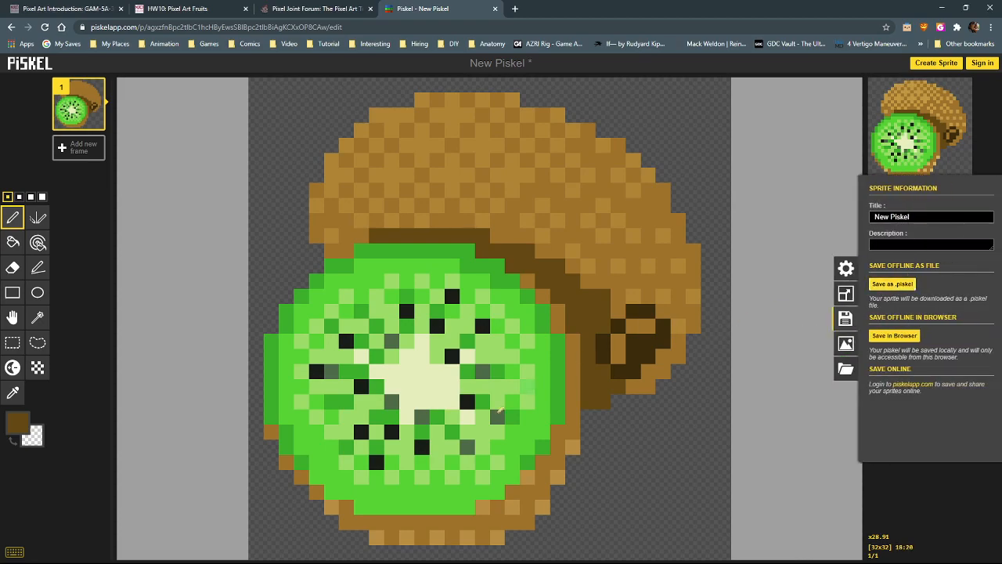
click(846, 344)
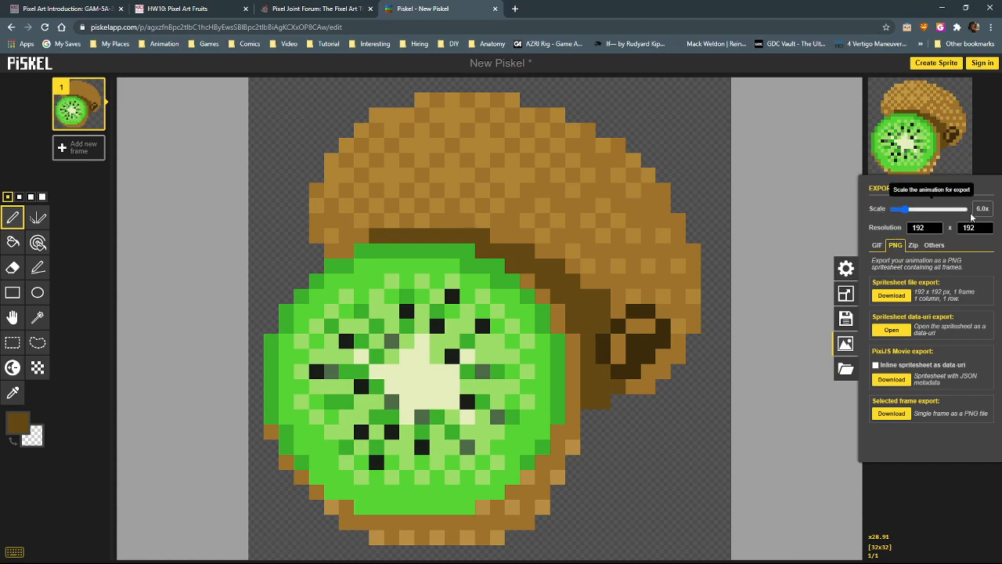
drag(904, 209, 882, 208)
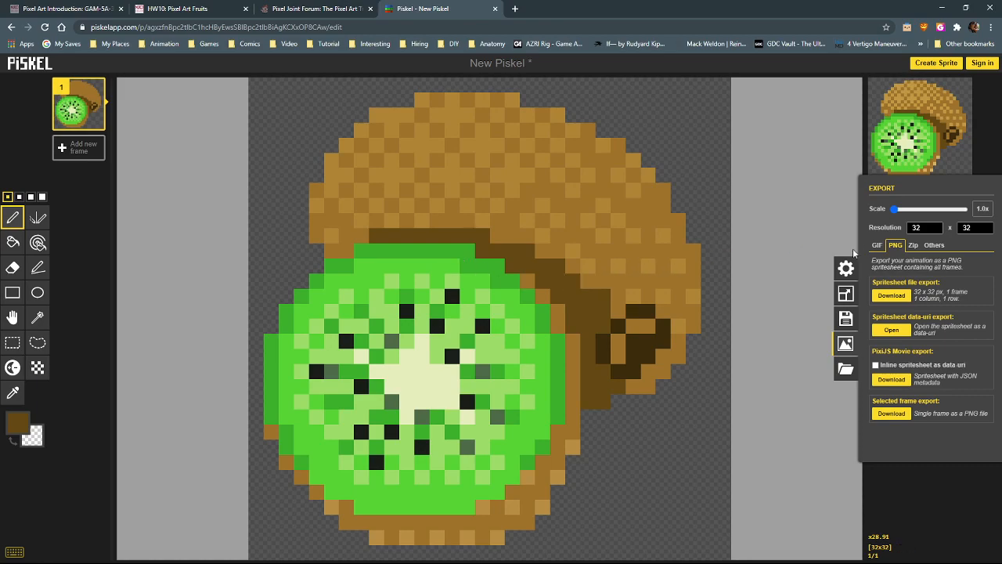
drag(896, 208, 913, 210)
click(891, 296)
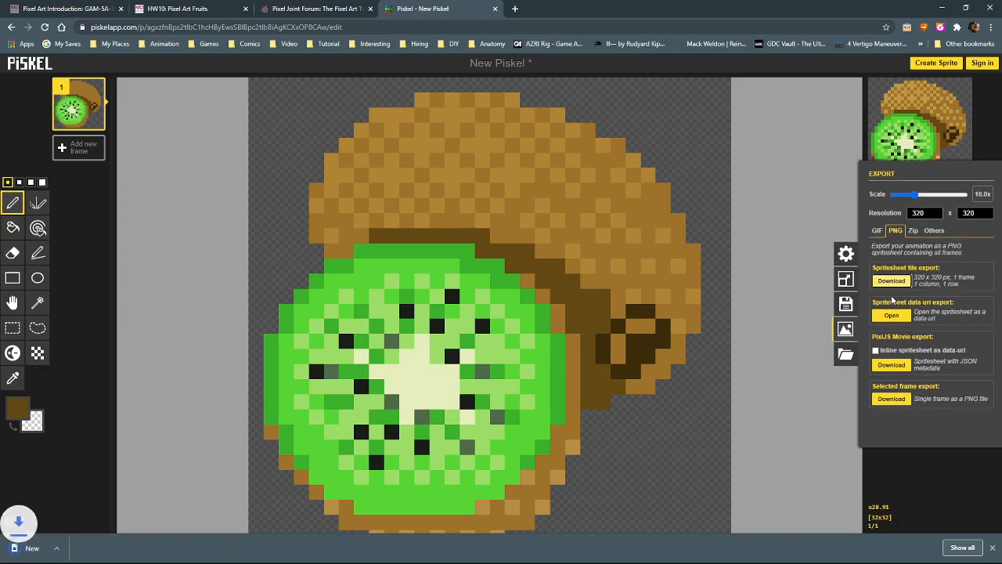
click(44, 547)
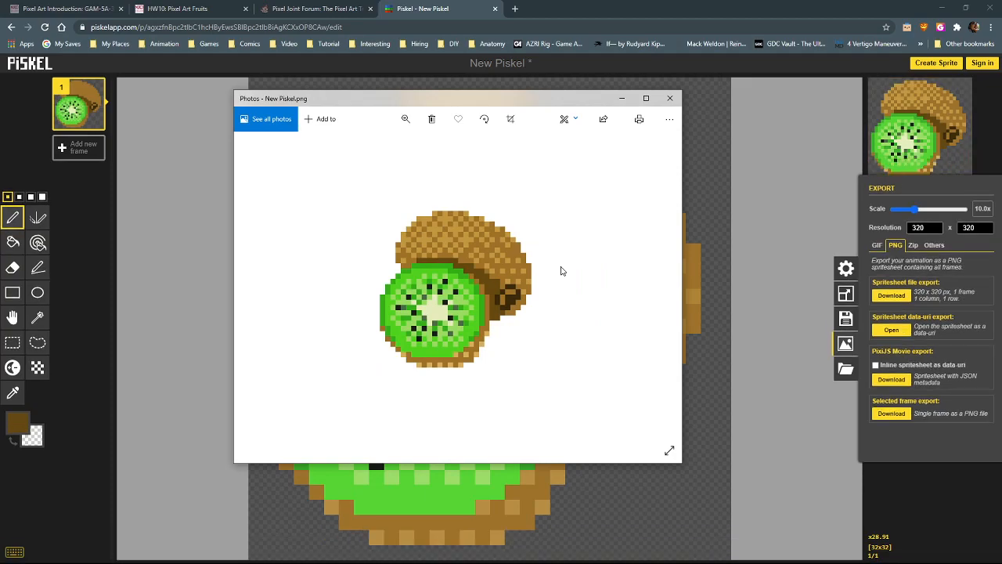
click(670, 98)
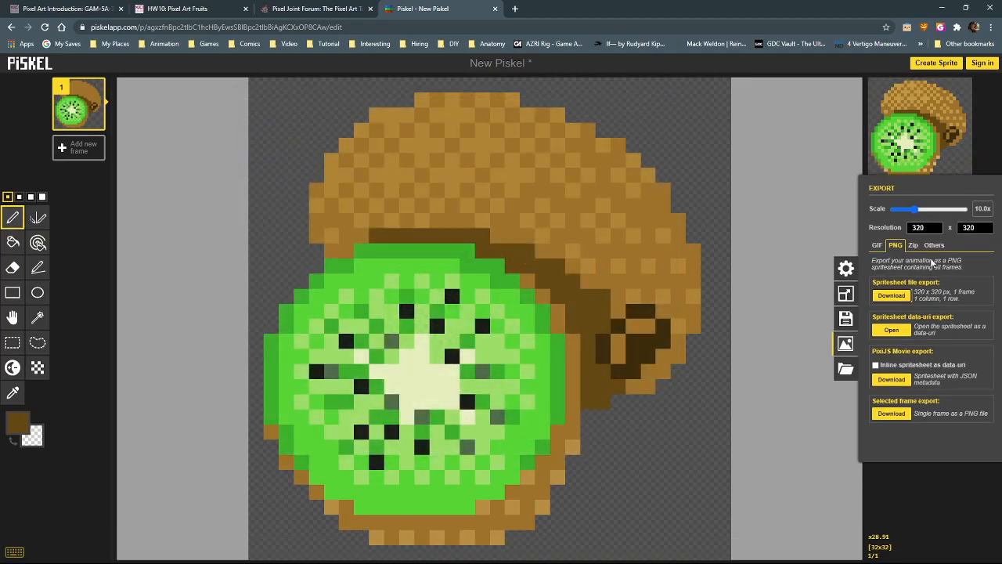
Export the kiwi as a PNG spritesheet at 1x scale, 32 x 32 px, and inspect the downloaded image at different magnifications
drag(913, 209, 887, 208)
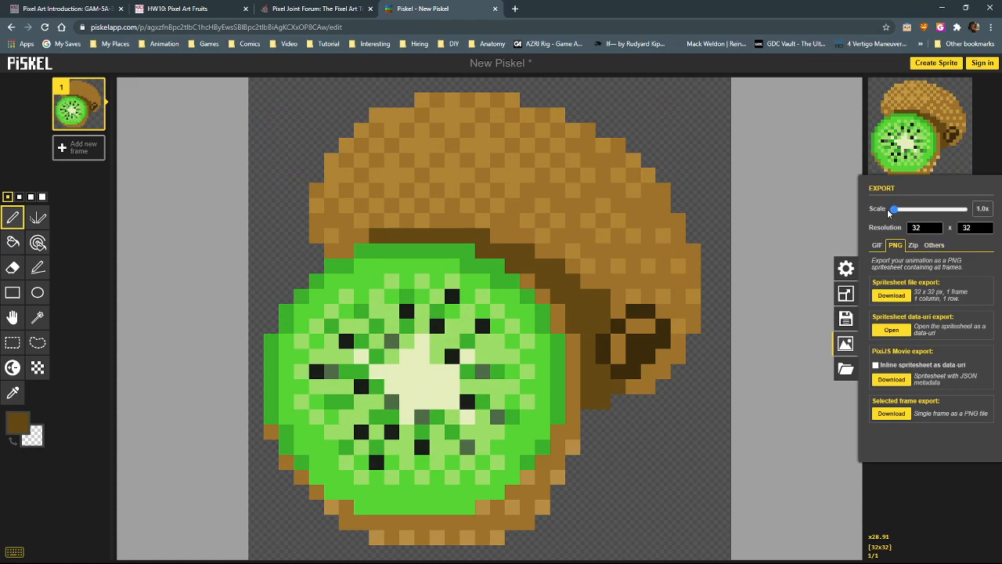
click(891, 295)
click(41, 547)
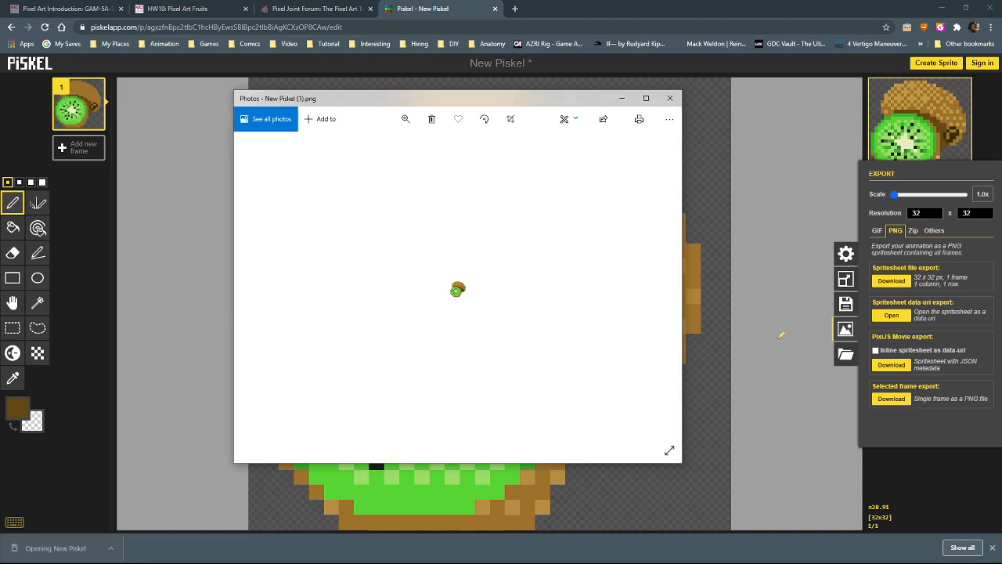
scroll(468, 323, up, 3)
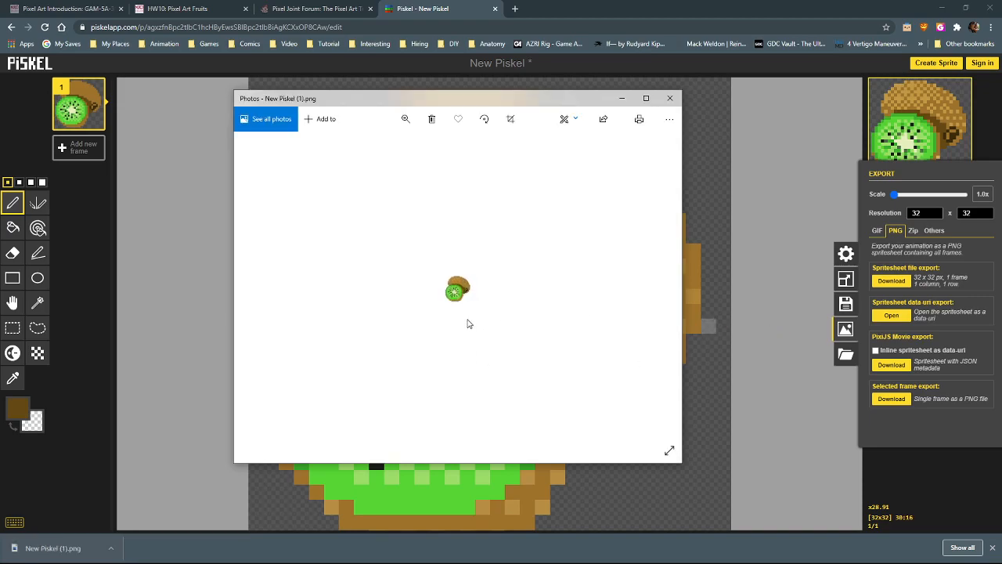
scroll(468, 323, down, 1)
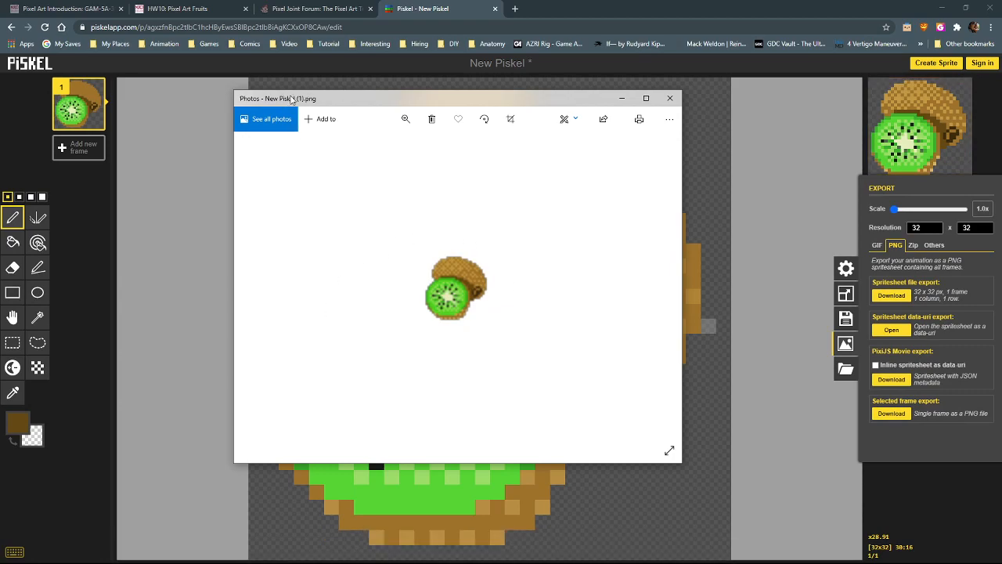
scroll(491, 296, down, 4)
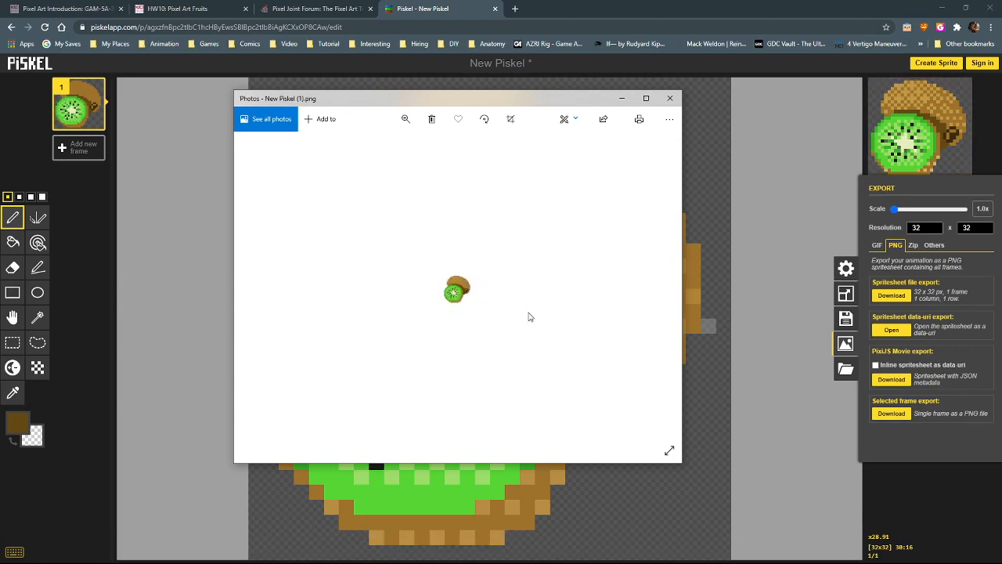
click(669, 98)
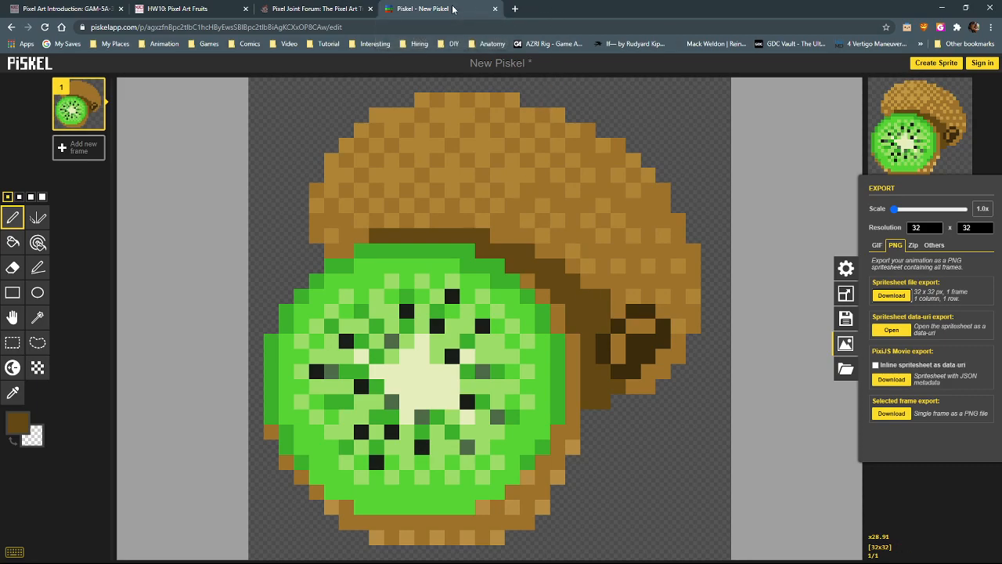
Resize the canvas to 64 x 64 px without resizing its content, anchoring the kiwi in the upper-left tile
click(845, 294)
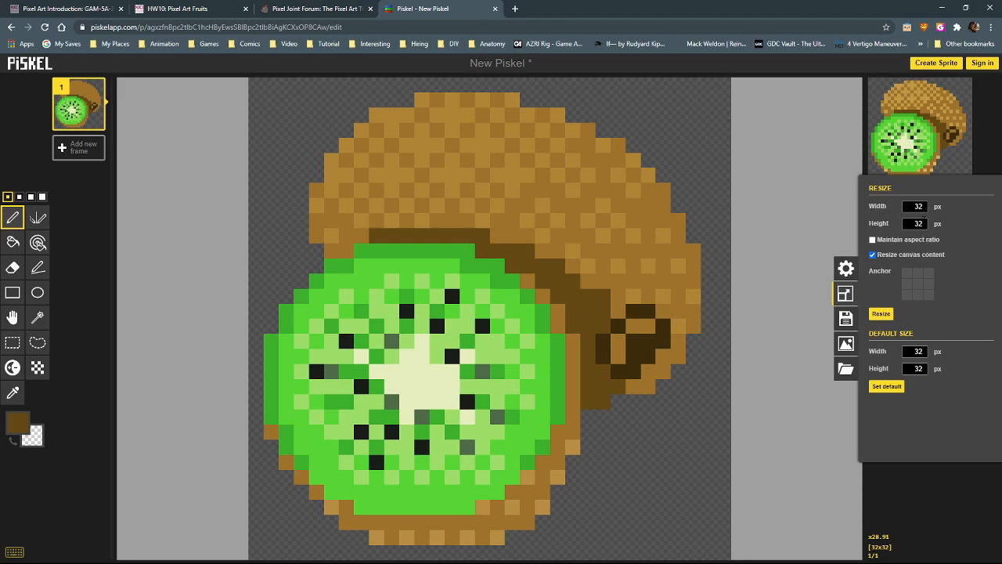
double_click(915, 205)
text(64)
double_click(928, 227)
text(64)
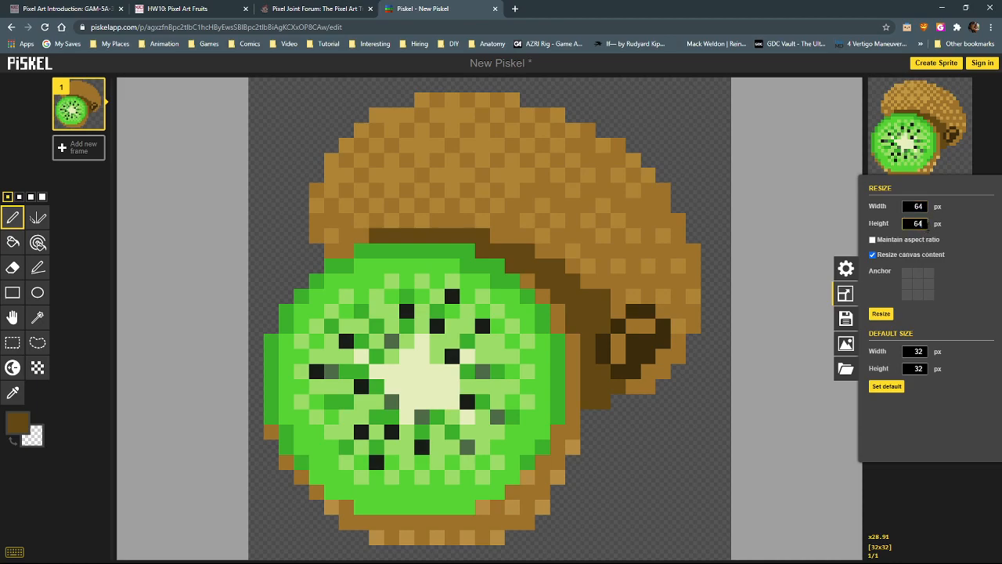
click(873, 255)
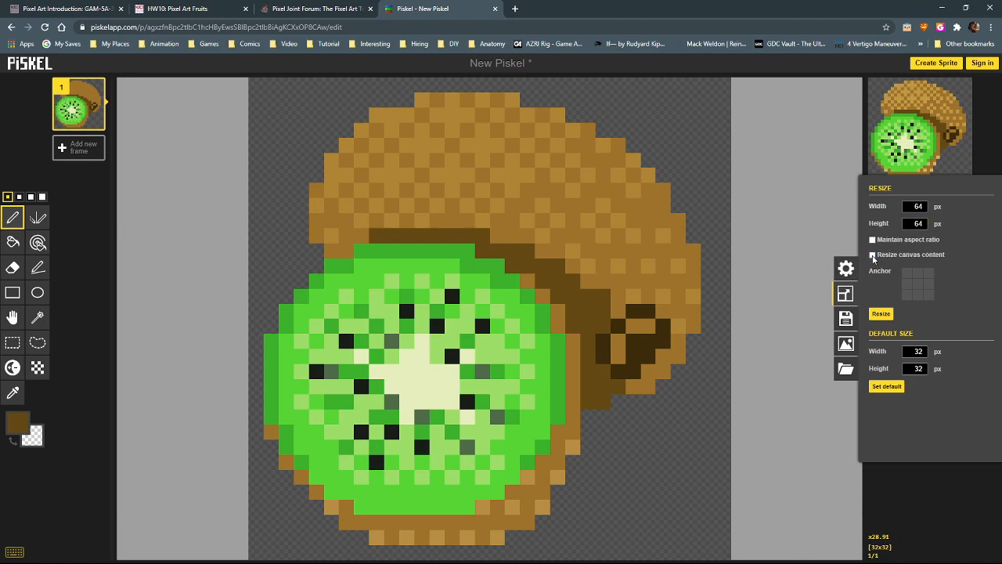
click(927, 274)
click(928, 294)
click(907, 272)
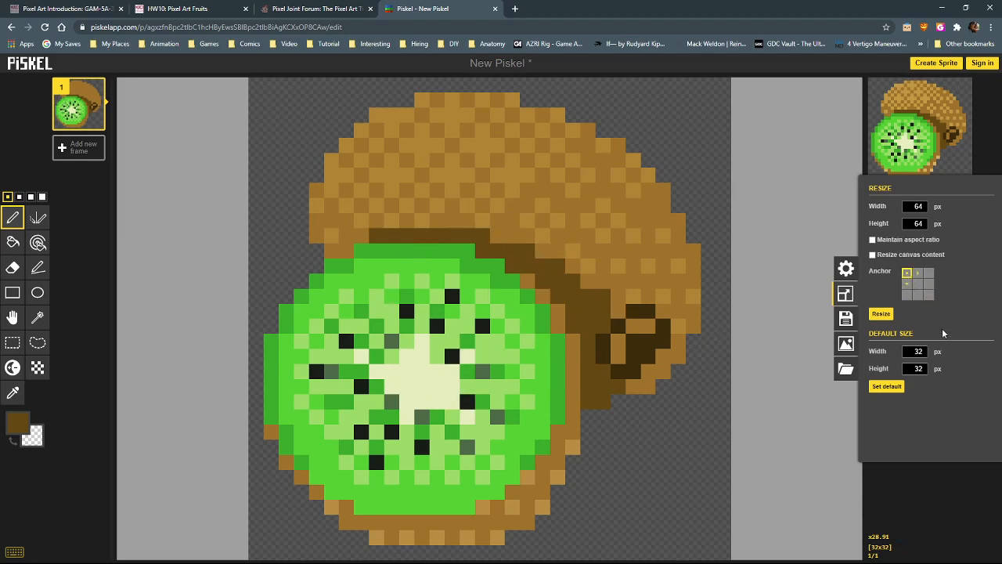
click(917, 206)
click(878, 316)
Sketch rough brown fruit outlines in the three empty tiles and undo those strokes
mouse_move(619, 154)
mouse_down()
mouse_move(660, 235)
mouse_move(593, 156)
mouse_move(615, 142)
mouse_up()
mouse_move(638, 458)
mouse_down()
mouse_move(557, 423)
mouse_move(619, 382)
mouse_up()
mouse_move(362, 426)
mouse_down()
mouse_move(342, 496)
mouse_move(353, 370)
mouse_move(351, 451)
mouse_up()
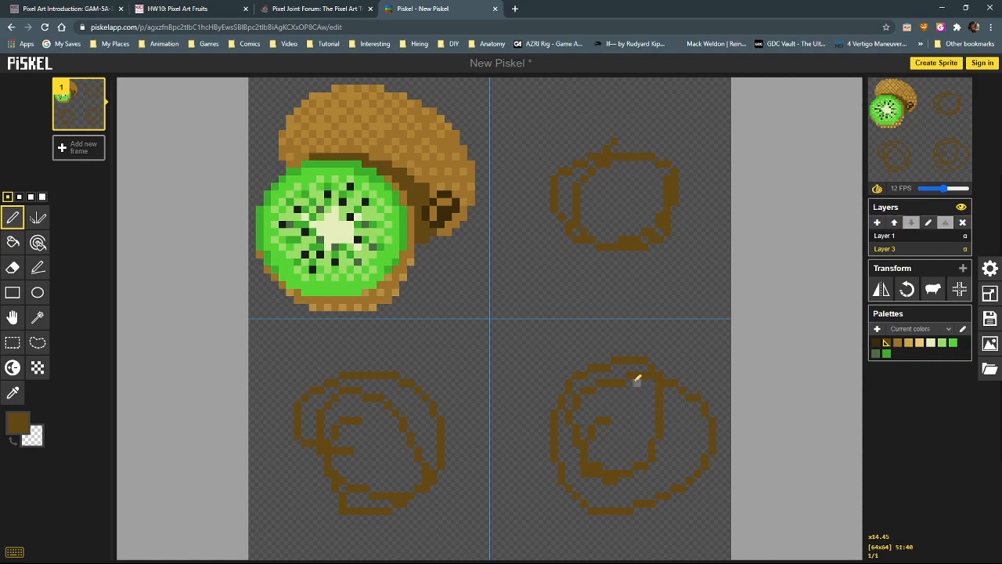
key(ctrl+z)
key(ctrl+z)
key(ctrl+z)
key(ctrl+z)
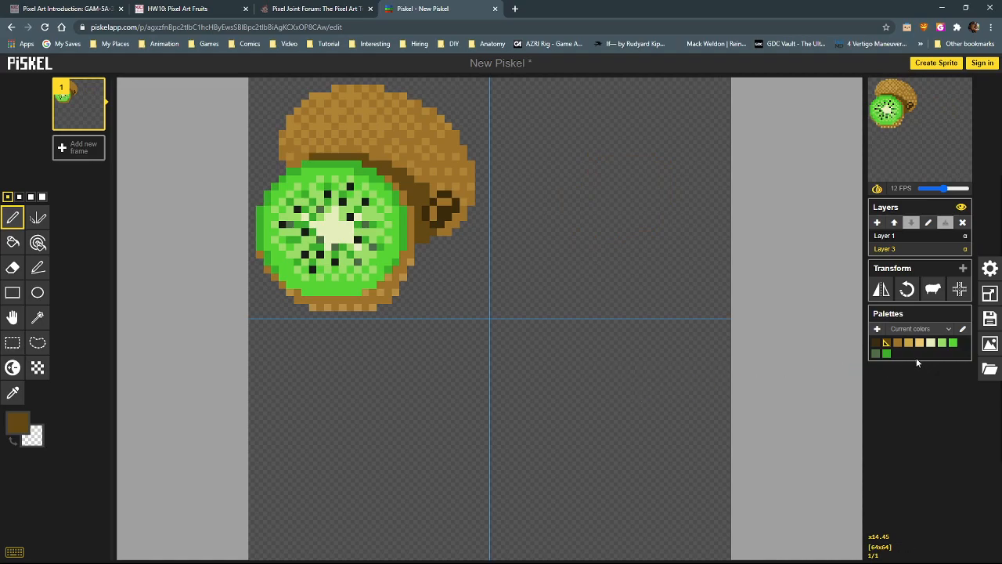
Number the three empty tiles 2, 3 and 4 with freehand strokes in the darker green
click(886, 354)
mouse_move(583, 163)
mouse_down()
mouse_move(664, 150)
mouse_move(583, 218)
mouse_move(692, 254)
mouse_up()
mouse_move(350, 382)
mouse_down()
mouse_move(419, 416)
mouse_move(401, 445)
mouse_move(328, 478)
mouse_up()
mouse_move(569, 374)
mouse_down()
mouse_move(573, 417)
mouse_move(639, 426)
mouse_up()
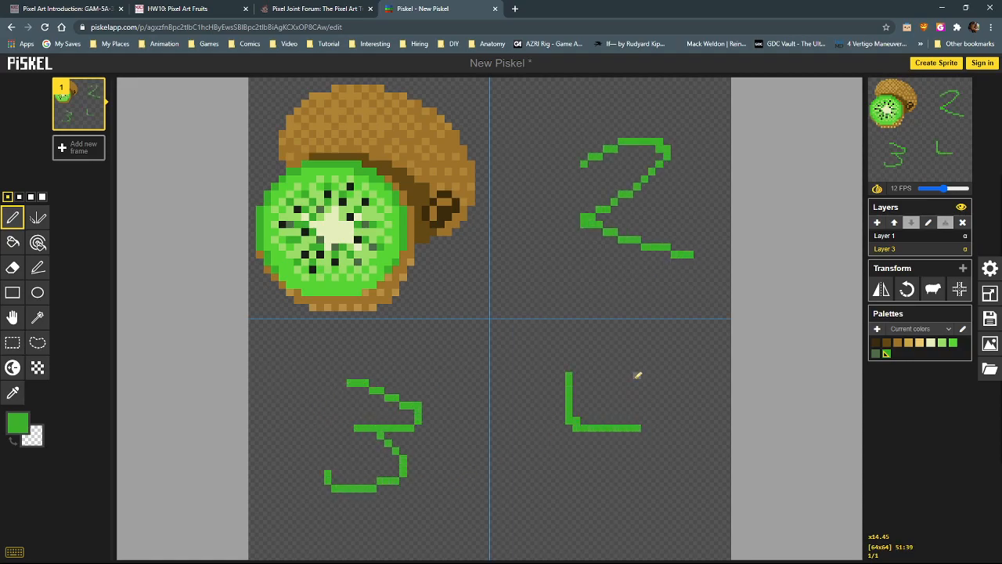
drag(638, 375, 643, 523)
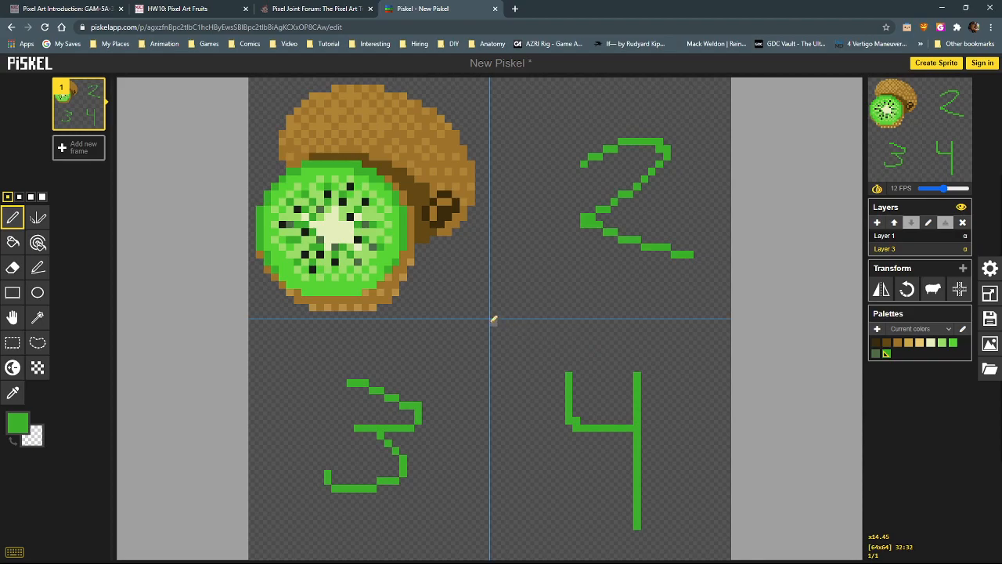
Outline the tile numbered 4 with a 32 x 32 px green rectangle
click(11, 293)
drag(493, 321, 729, 554)
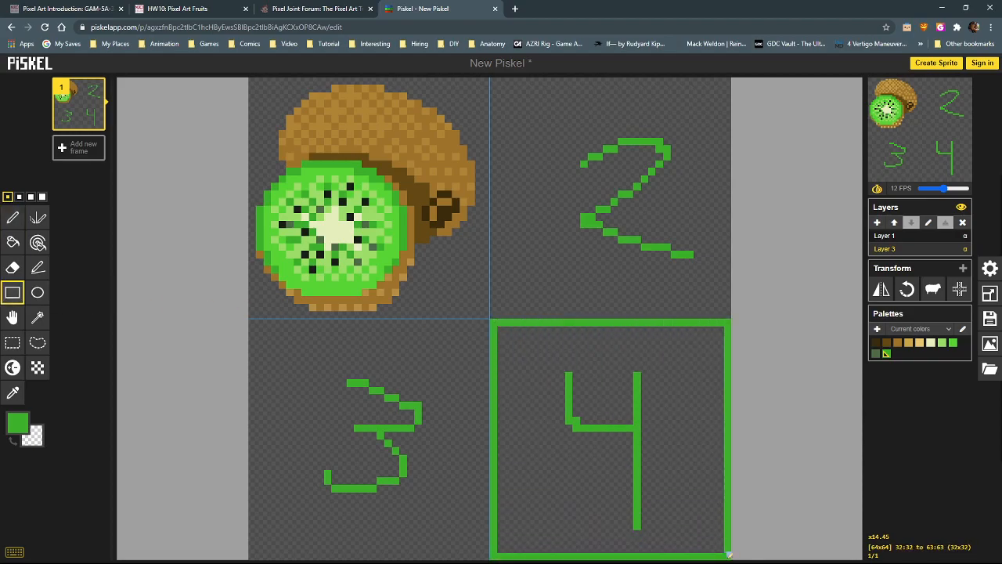
drag(729, 554, 729, 554)
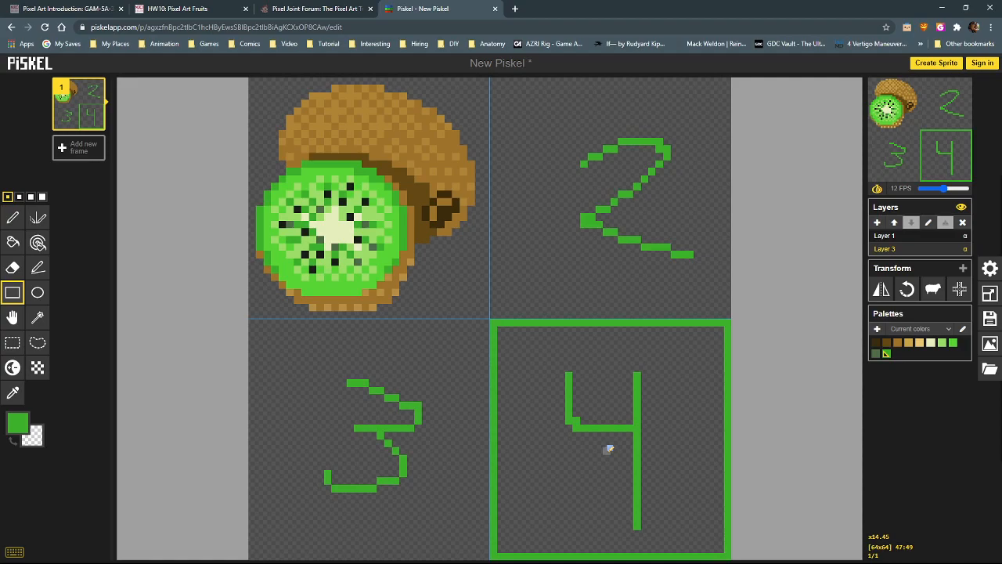
Review the HW10: Pixel Art Fruits page for the file submission options, highlighting the lines about separate files or one combined file
click(191, 9)
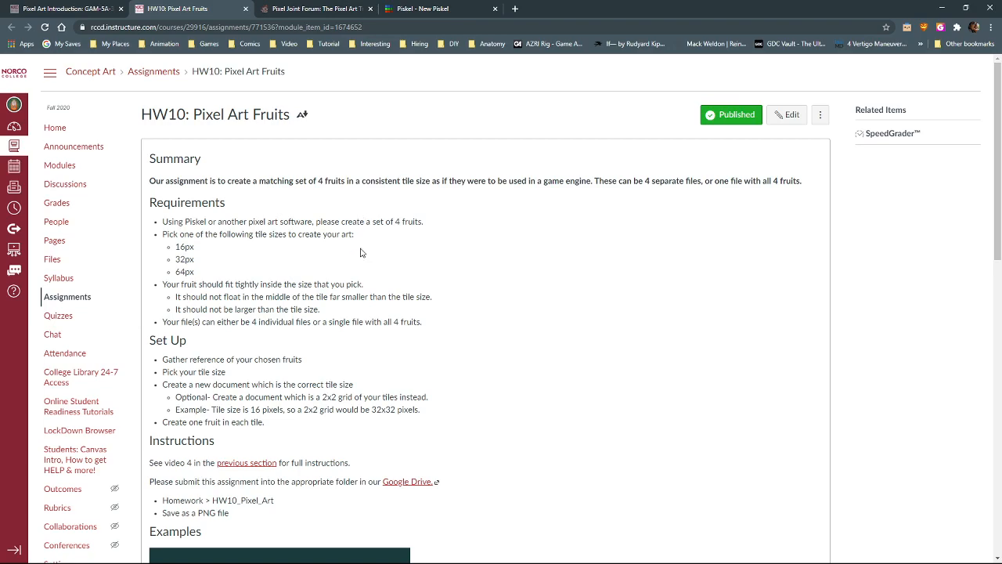
scroll(350, 307, down, 4)
scroll(350, 305, up, 4)
drag(598, 181, 804, 184)
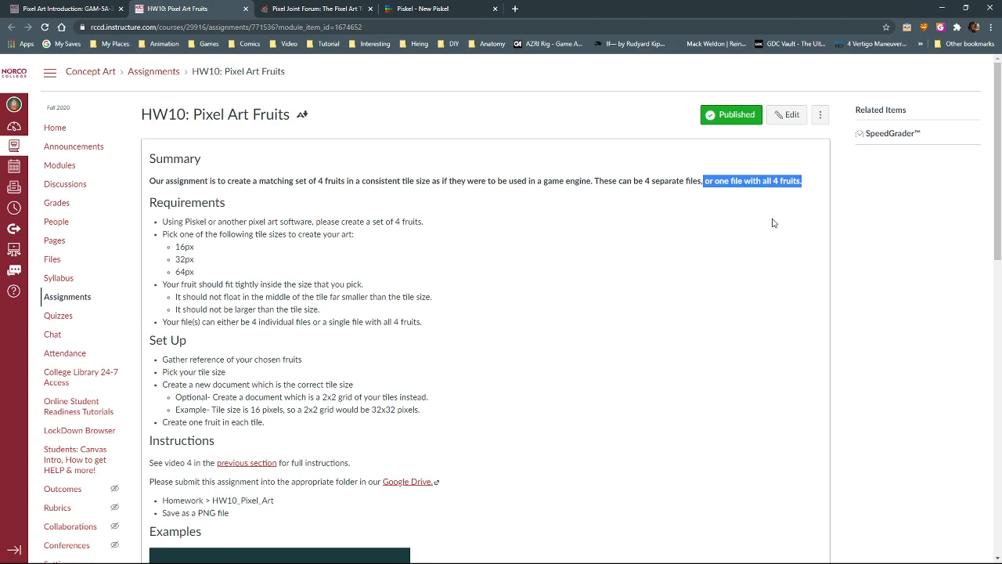
scroll(321, 296, down, 2)
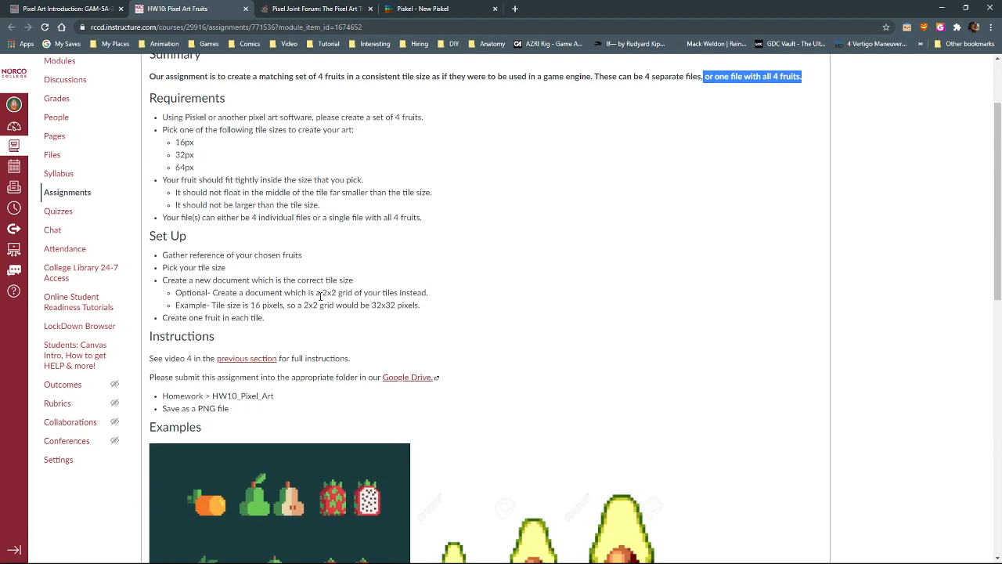
scroll(421, 348, down, 4)
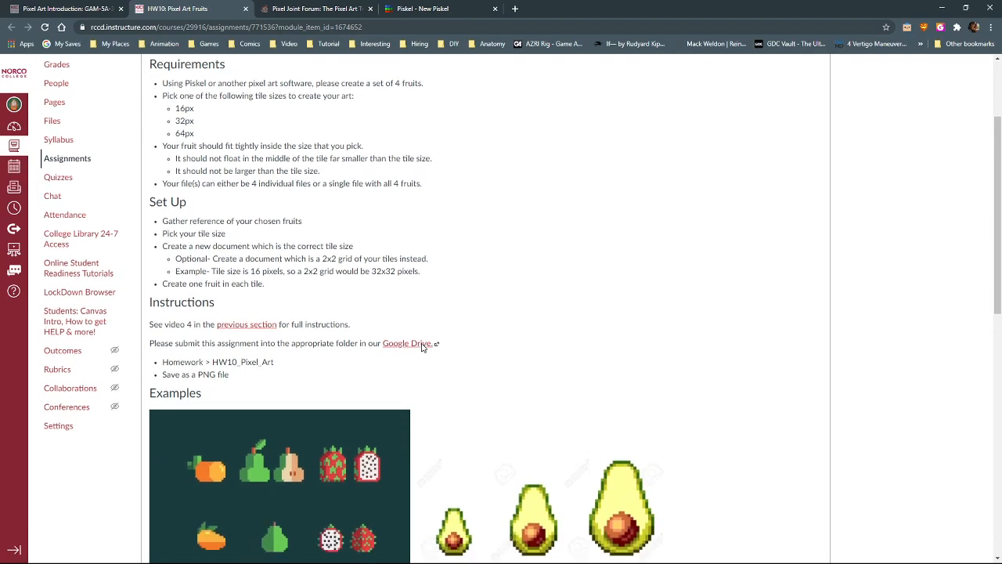
scroll(422, 348, up, 5)
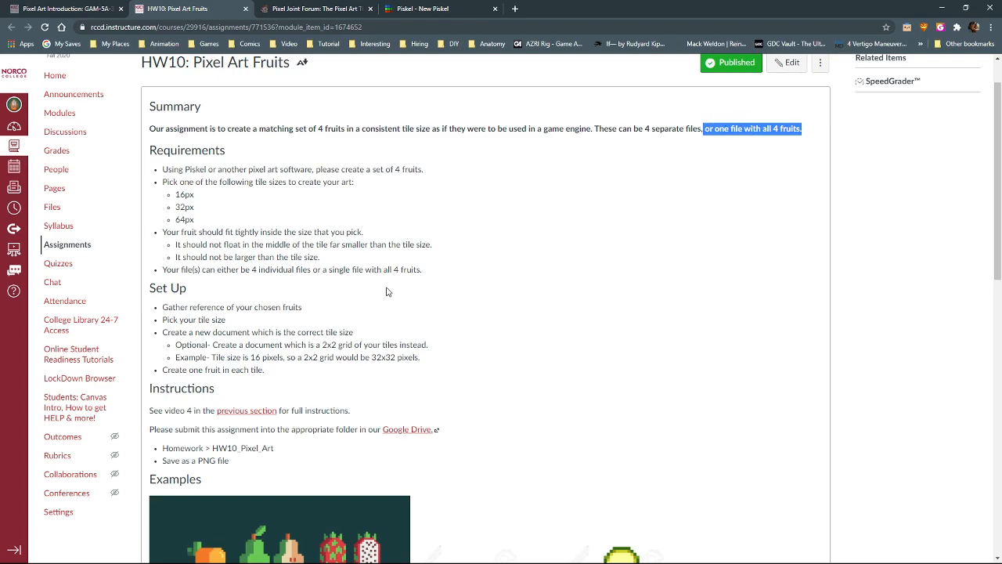
drag(161, 270, 432, 274)
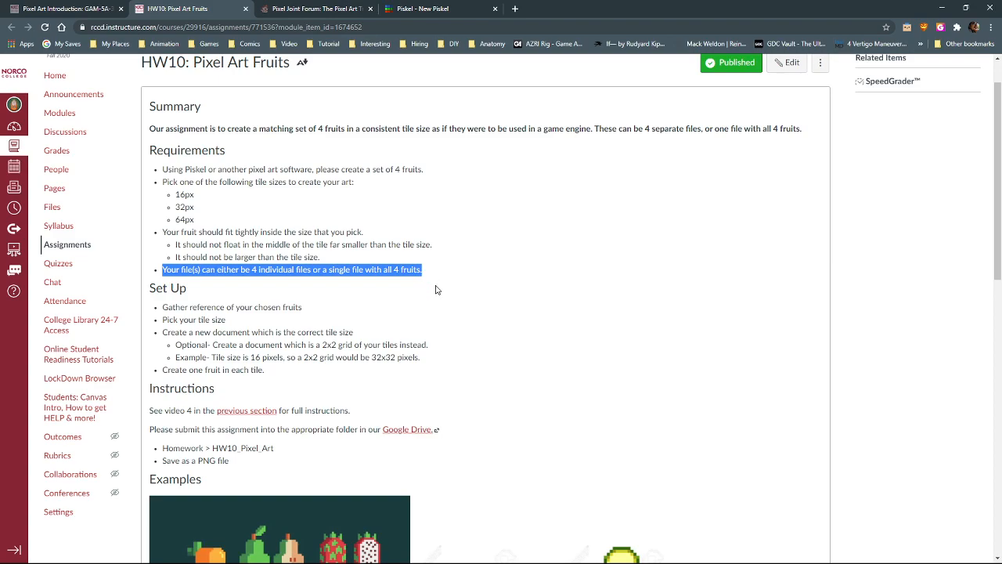
drag(594, 129, 807, 135)
drag(163, 269, 427, 272)
drag(429, 271, 321, 280)
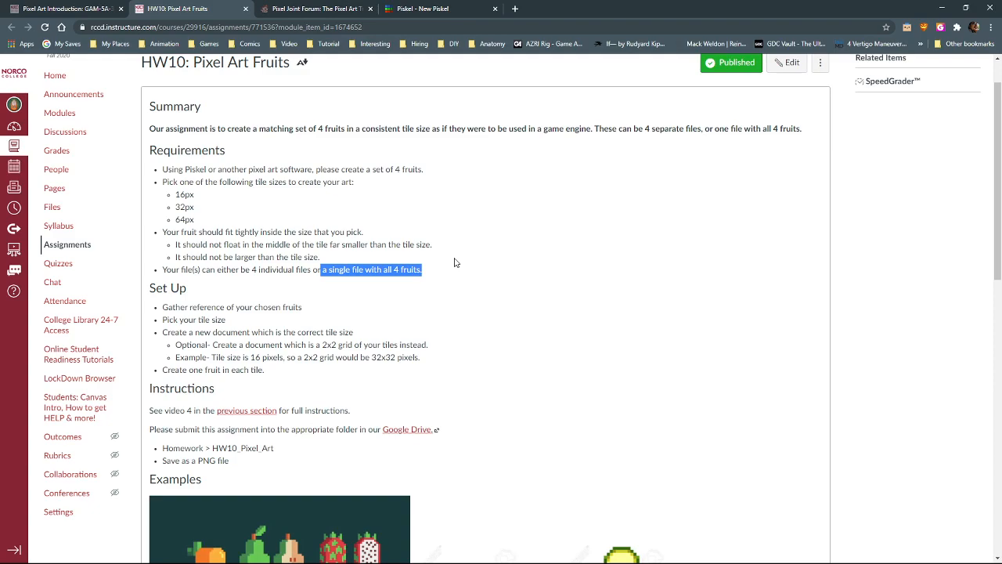
click(428, 270)
Switch back to Piskel, choose the Pen tool and make Layer 1 the active layer
click(424, 8)
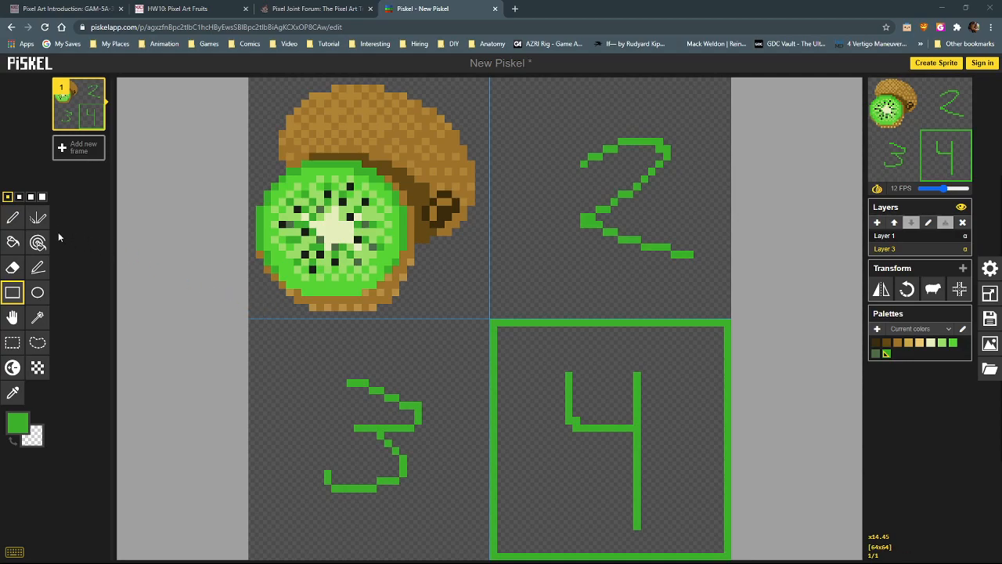
click(13, 221)
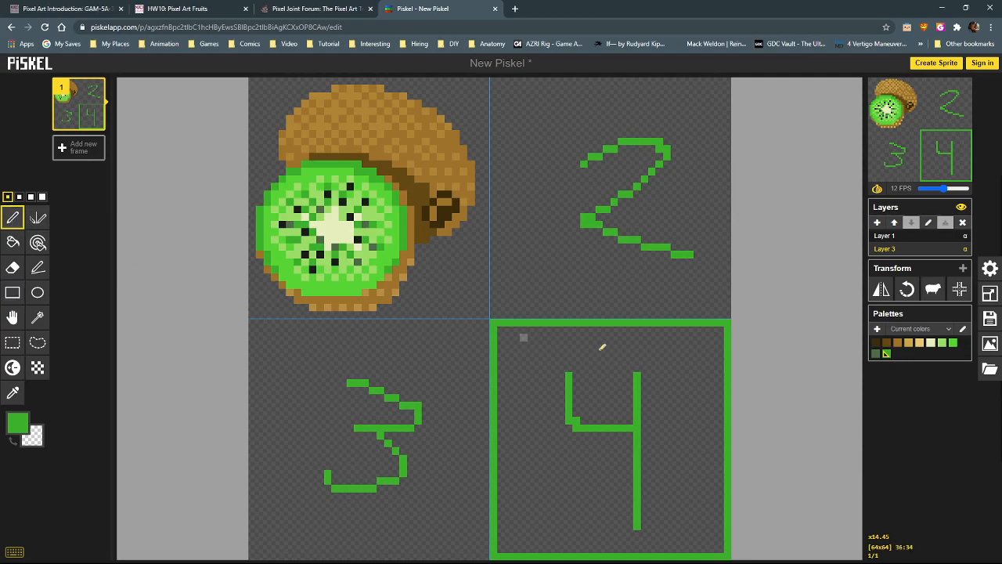
click(900, 236)
click(901, 251)
click(898, 240)
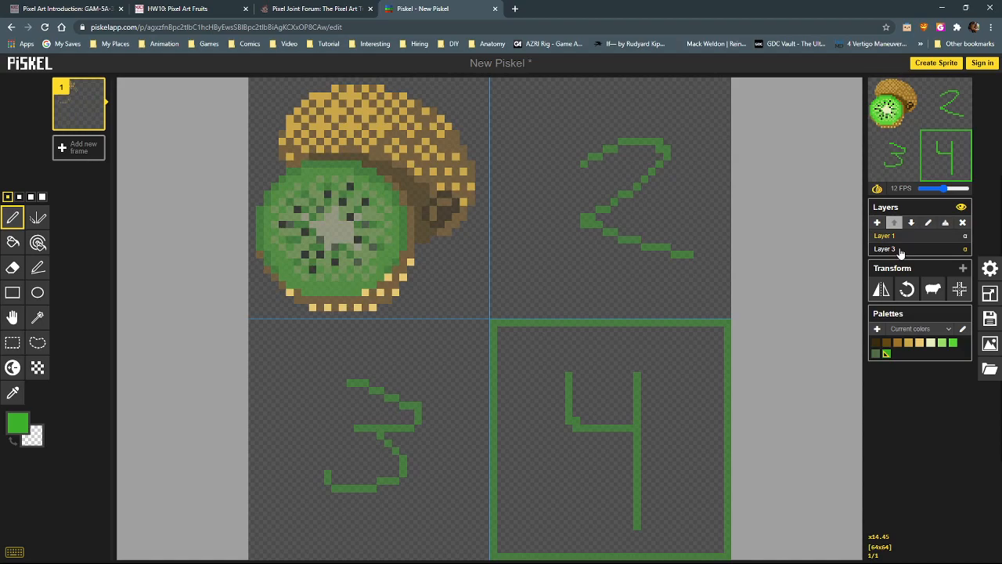
Set the display opacity of inactive layers to 1.00
click(989, 269)
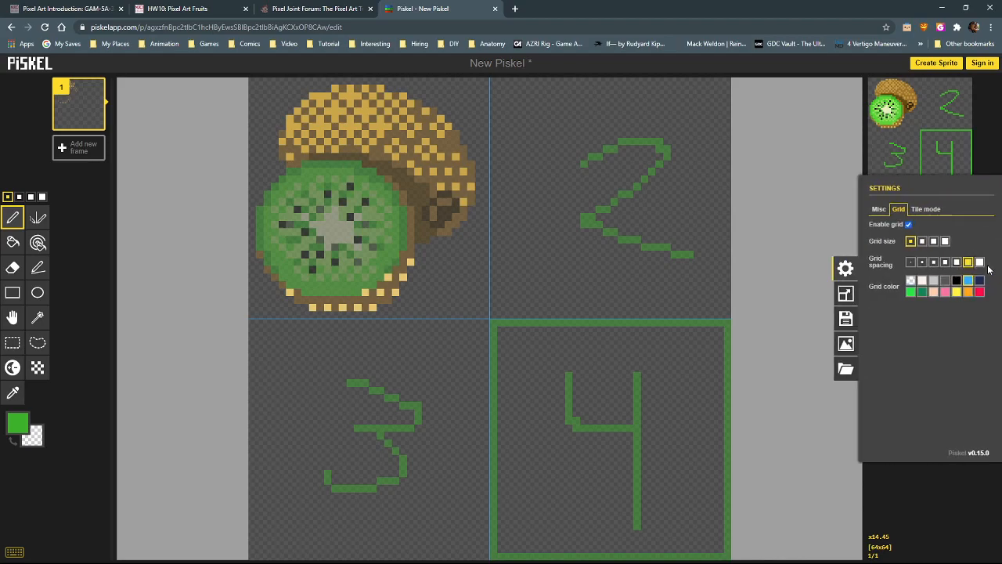
click(879, 212)
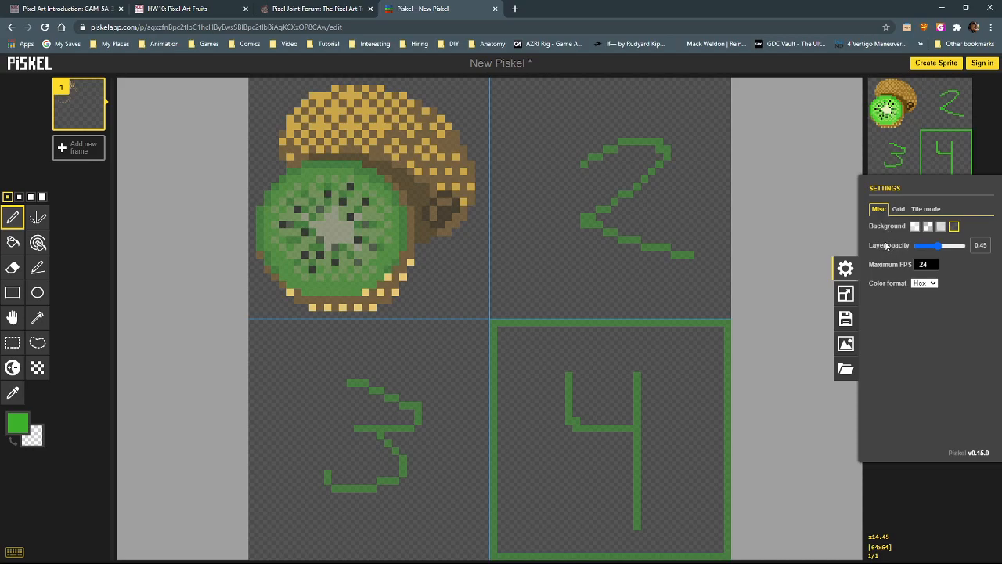
drag(938, 245, 986, 250)
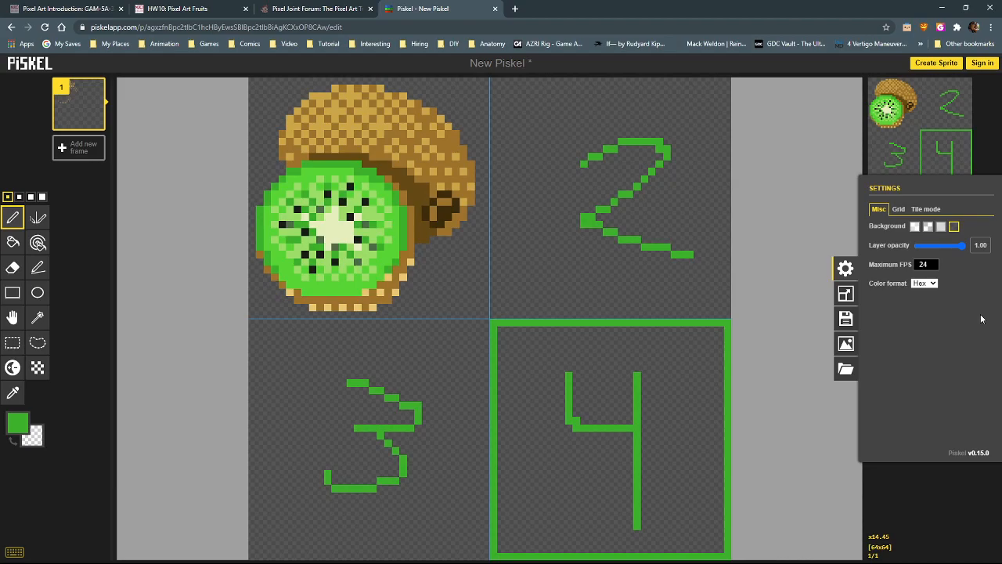
click(846, 268)
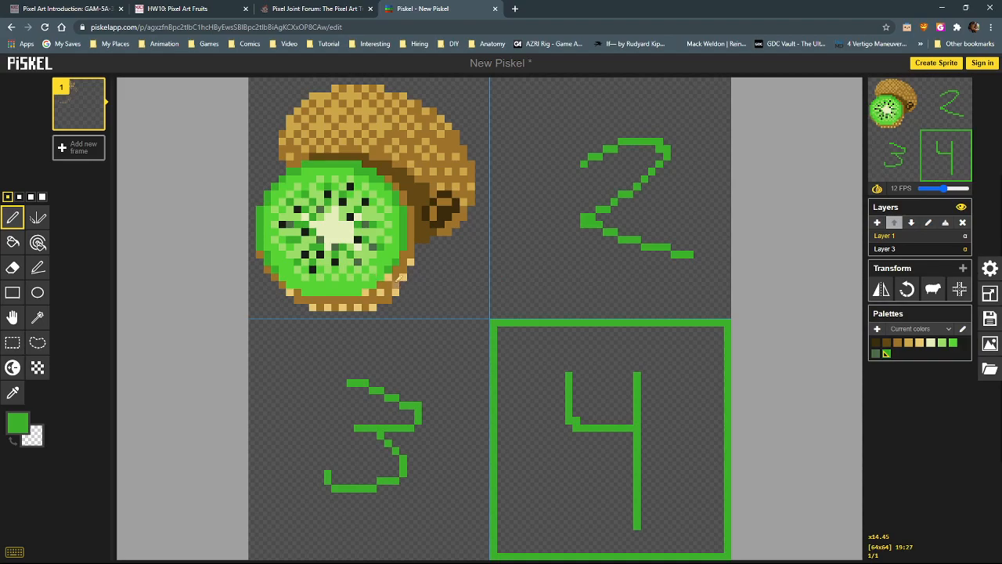
Erase part of the 2's diagonal stroke on Layer 3 and return to Layer 1
click(924, 249)
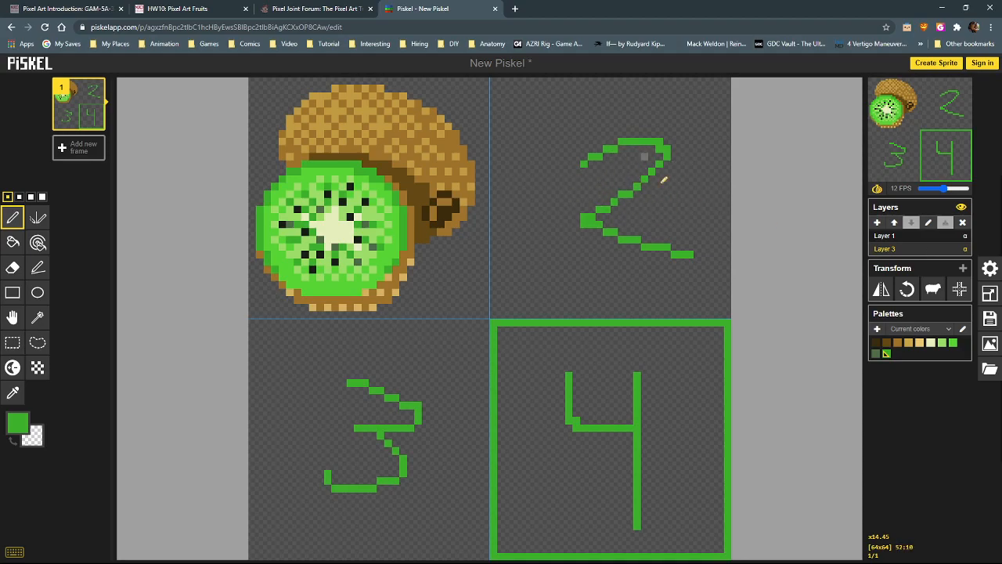
drag(647, 183, 612, 201)
click(929, 237)
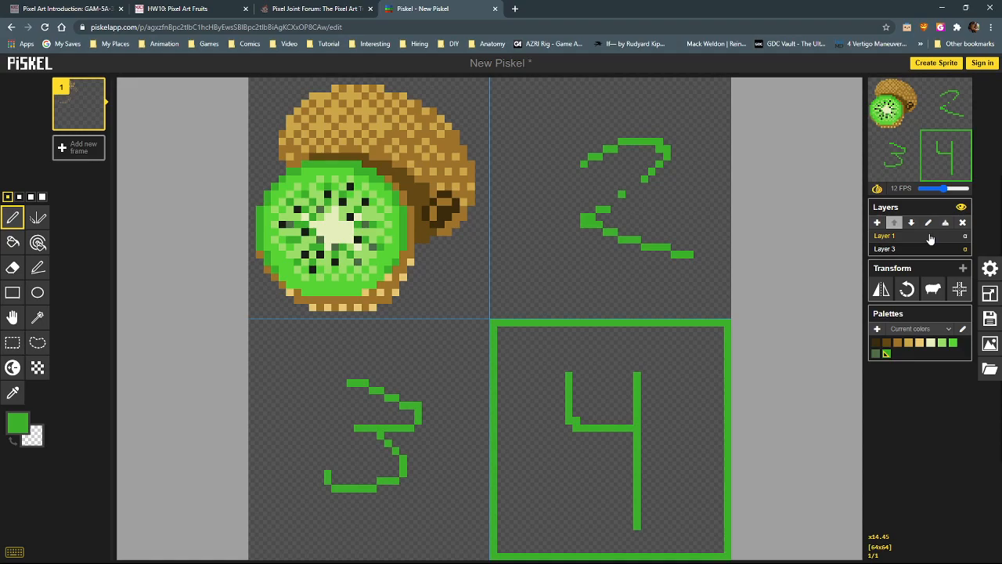
Set the layer opacity preference to 0.65
click(989, 267)
drag(962, 247, 947, 248)
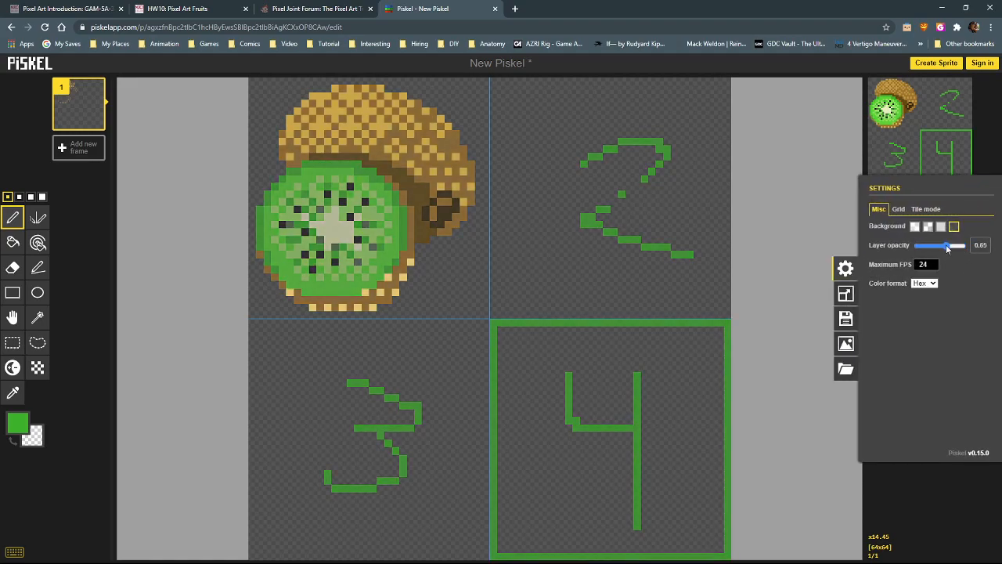
click(845, 267)
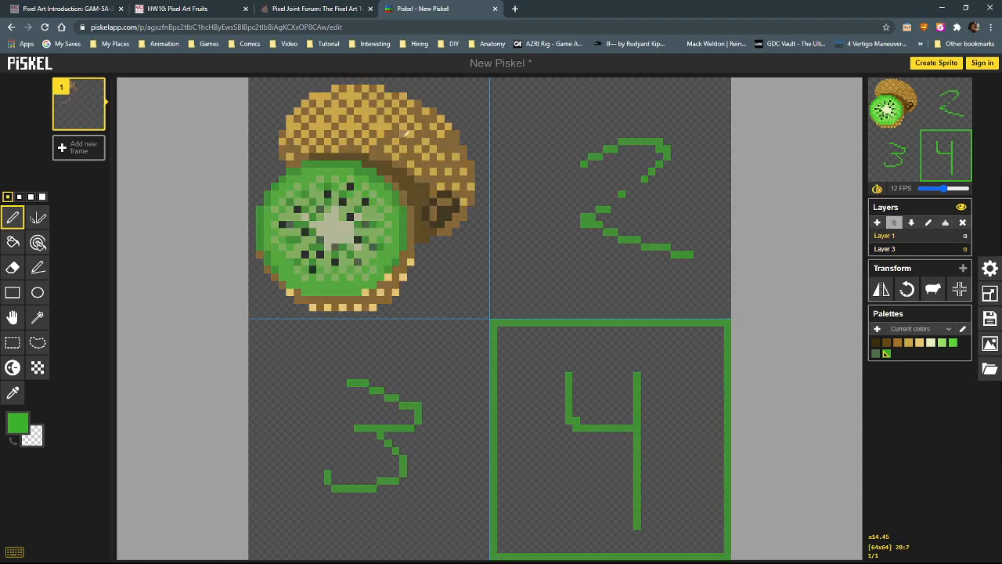
Compare how the artwork displays with Layer 1 and Layer 3 active in turn, ending on Layer 3
click(939, 249)
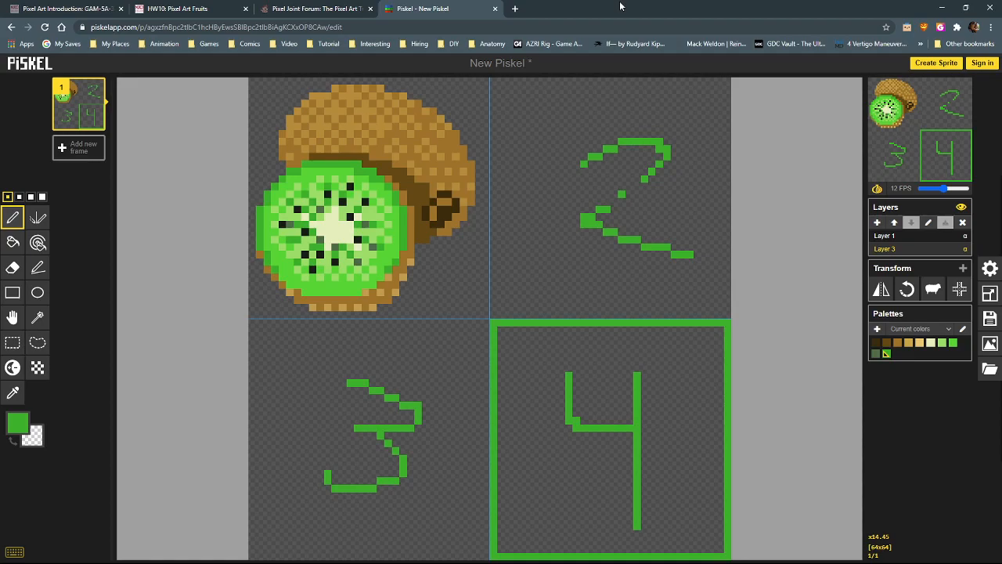
click(926, 236)
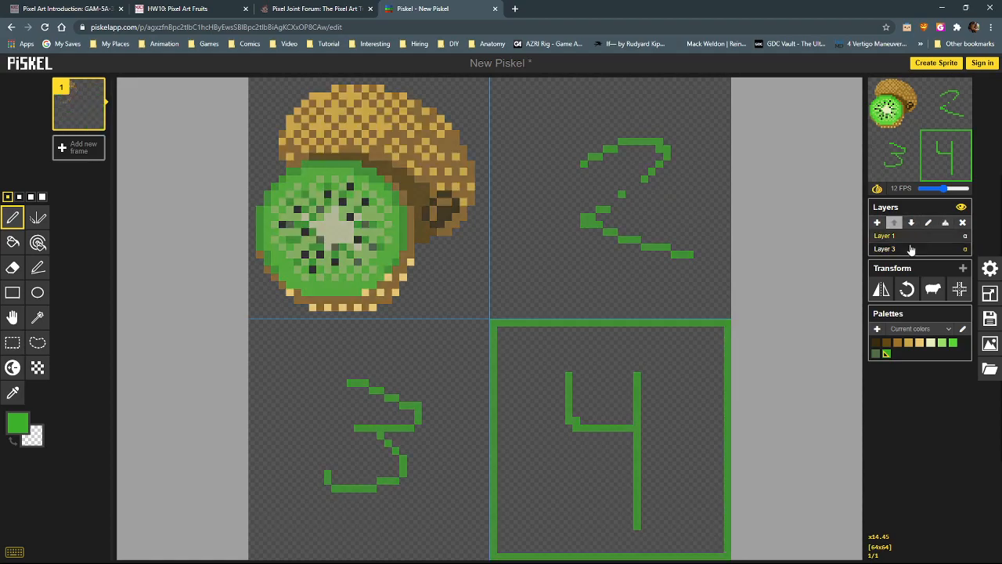
click(911, 249)
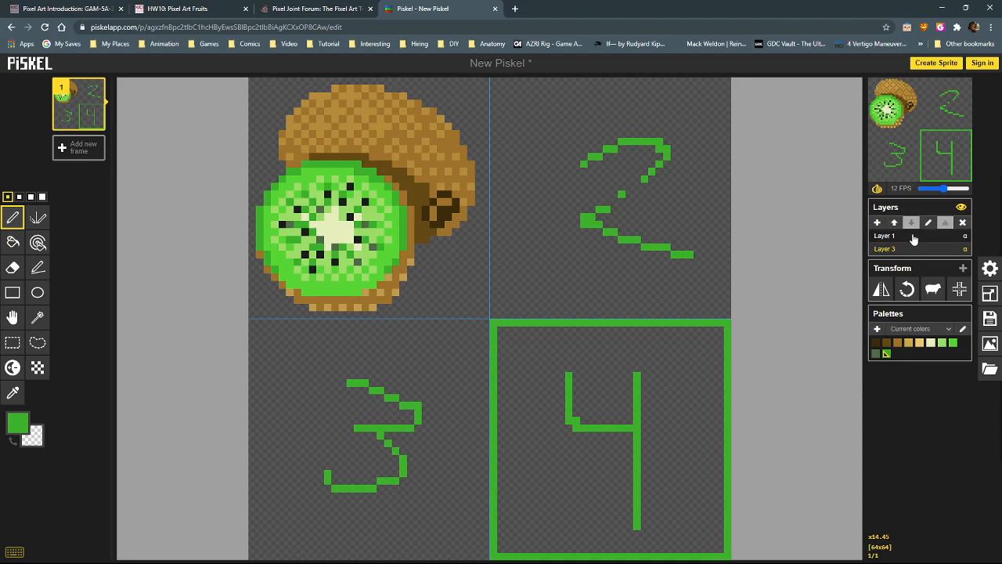
click(913, 236)
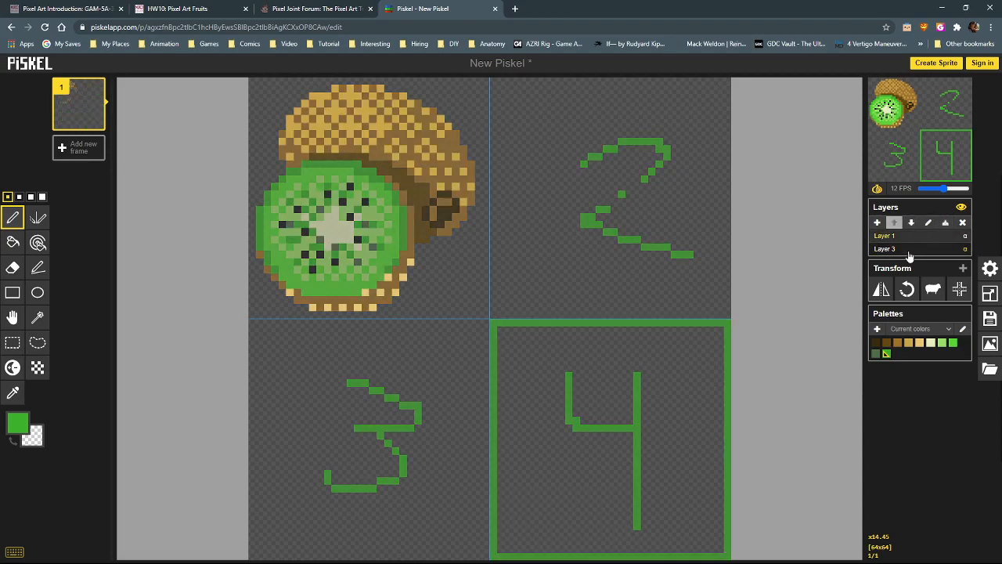
click(908, 248)
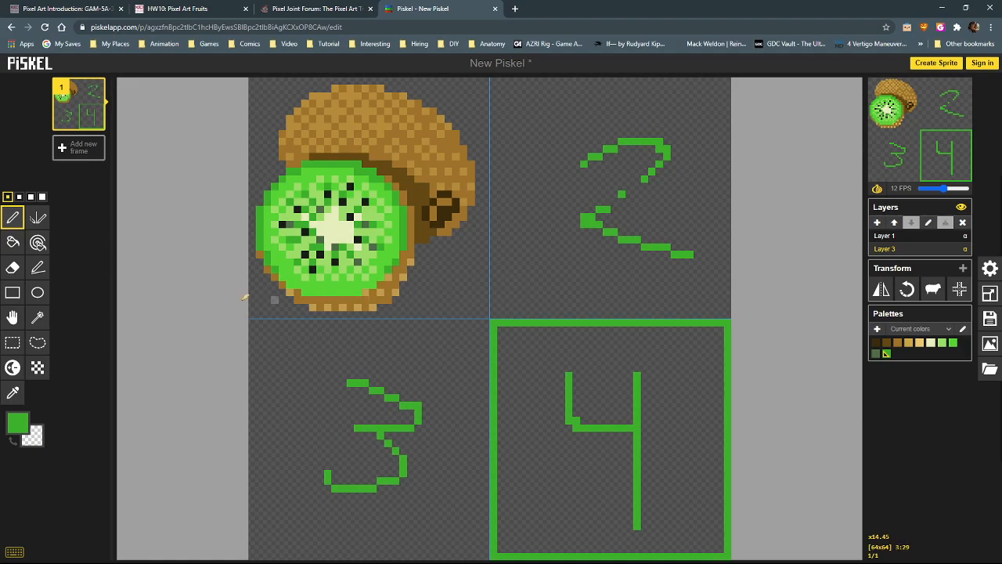
Try a shape selection of the empty background and a 22 x 20 px rectangular selection around the cut kiwi, and clear the selection
click(38, 318)
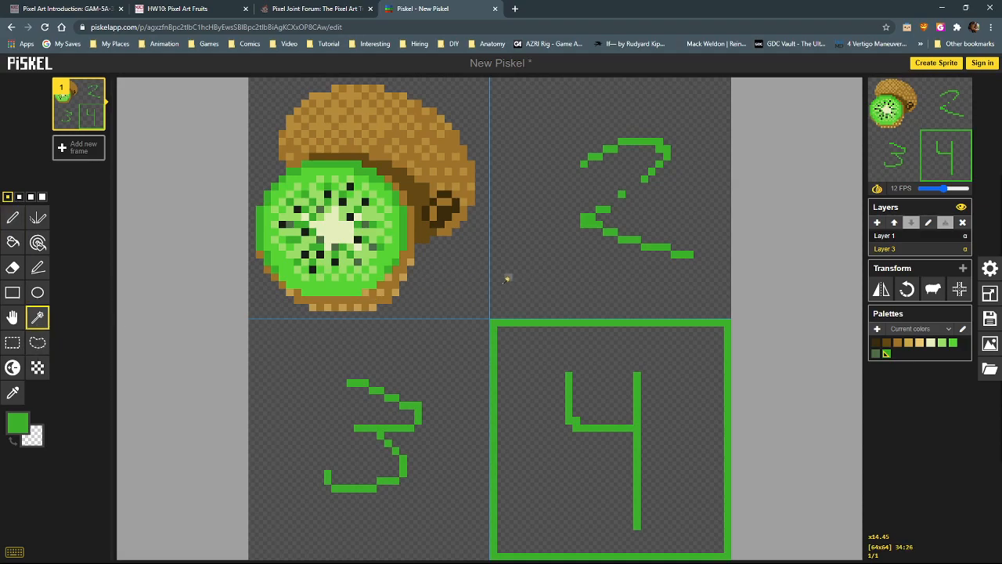
click(460, 283)
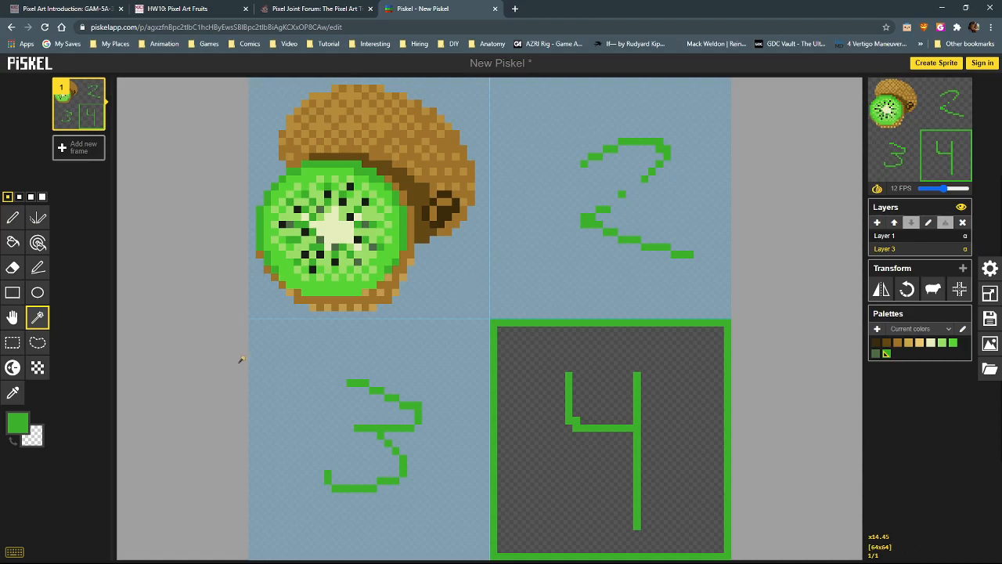
click(13, 343)
drag(256, 160, 417, 309)
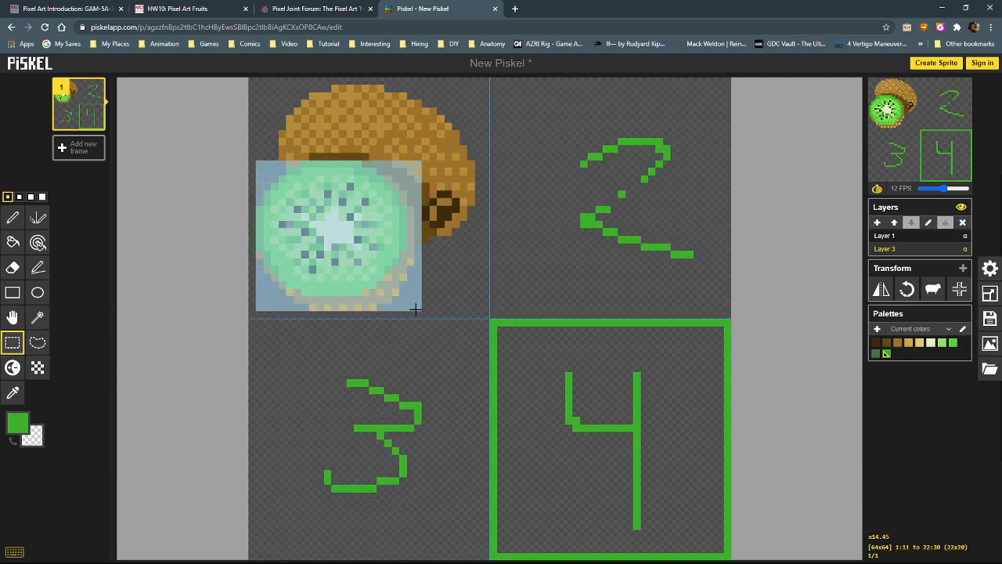
click(310, 340)
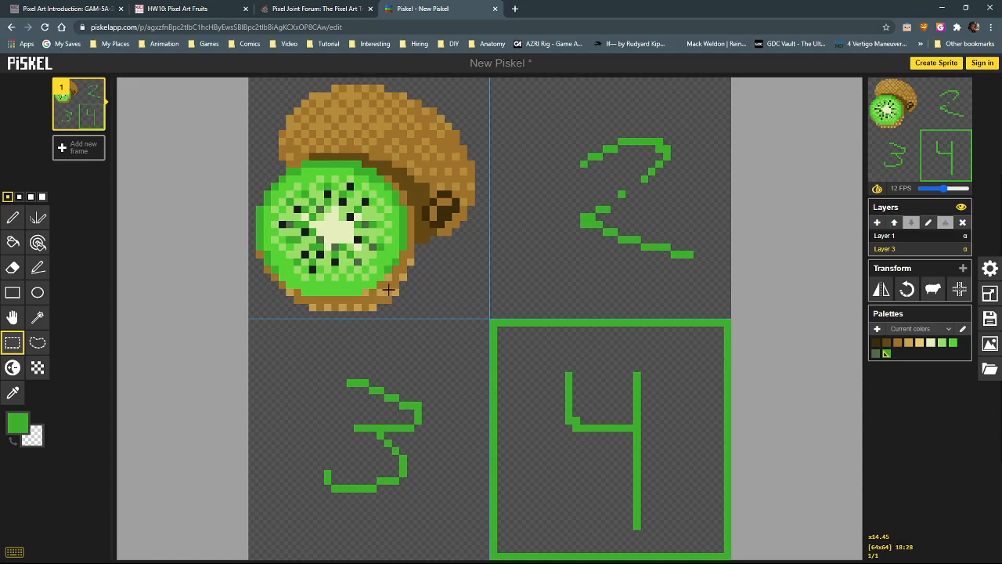
Letter a green pixel greeting of "HI" plus the person's name above the 3, and redraw the start of the 3's upper stroke
click(13, 219)
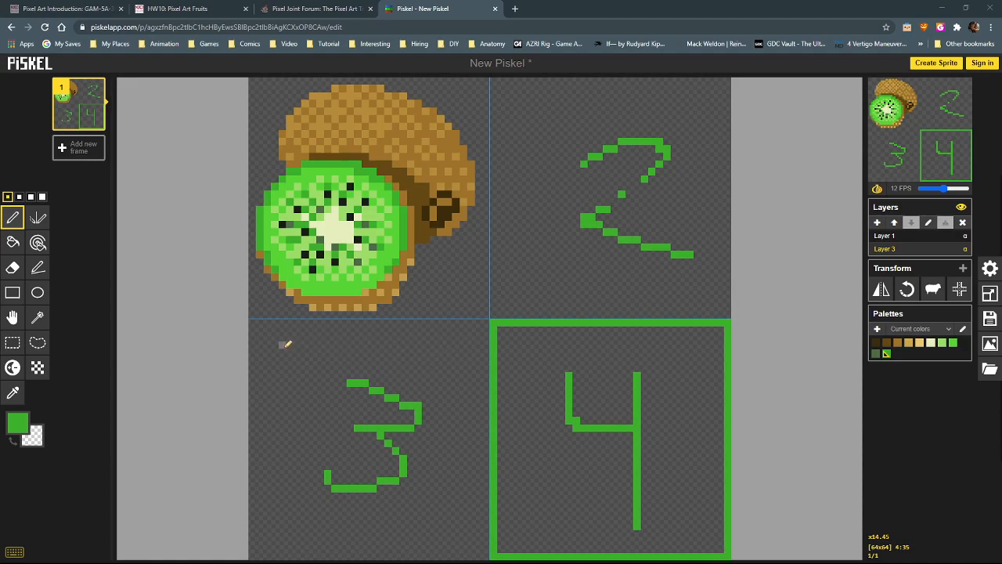
mouse_move(284, 344)
mouse_down()
mouse_move(315, 344)
mouse_move(350, 344)
mouse_move(334, 353)
mouse_move(336, 343)
mouse_move(356, 365)
mouse_move(335, 368)
mouse_move(353, 375)
mouse_move(366, 342)
mouse_move(384, 342)
mouse_move(379, 363)
mouse_move(374, 357)
mouse_move(384, 372)
mouse_move(382, 361)
mouse_move(408, 369)
mouse_move(419, 354)
mouse_move(430, 369)
mouse_move(438, 343)
mouse_move(448, 367)
mouse_move(462, 346)
mouse_up()
right_click(343, 367)
click(350, 374)
click(451, 345)
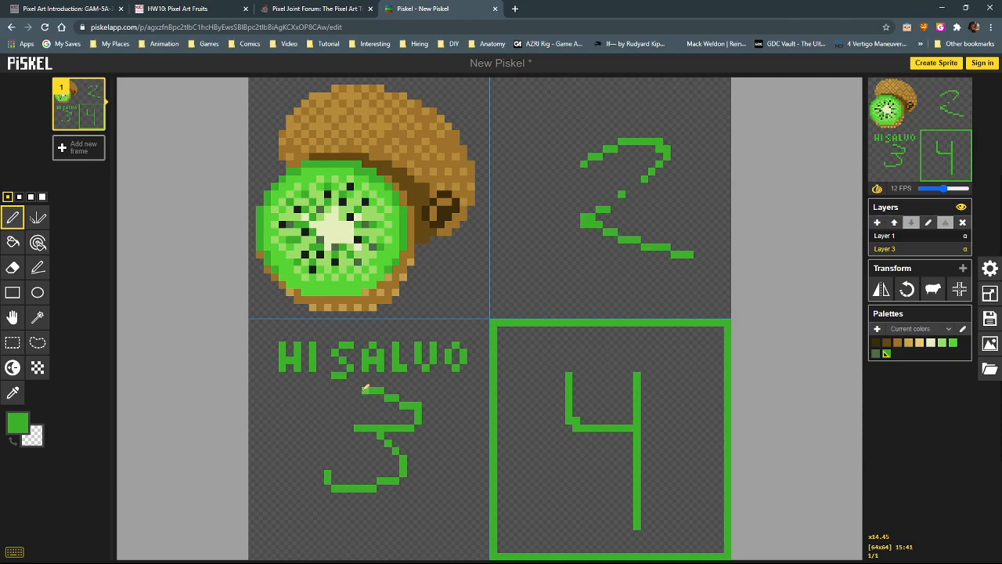
mouse_move(361, 389)
mouse_down()
mouse_move(328, 390)
mouse_move(353, 390)
mouse_up()
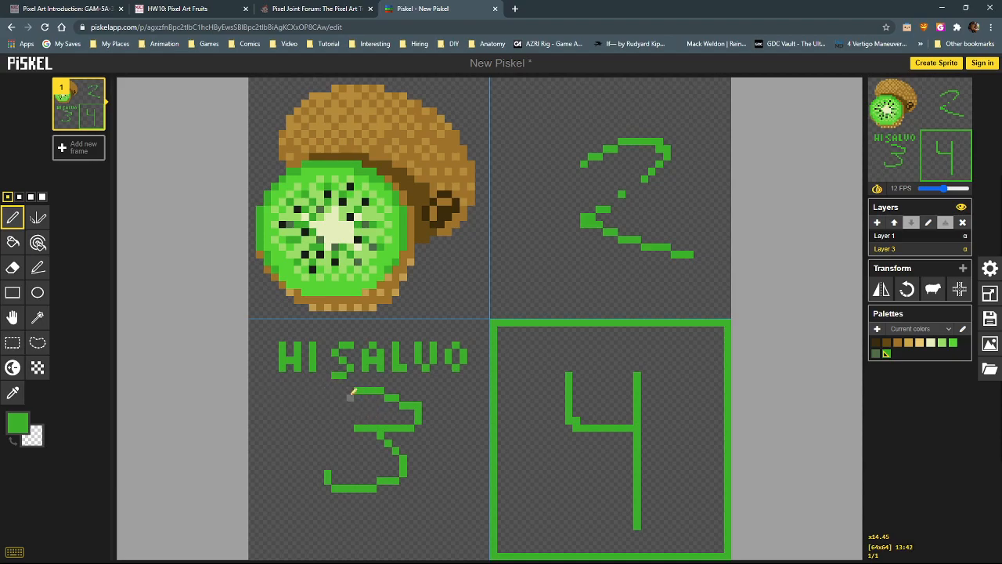